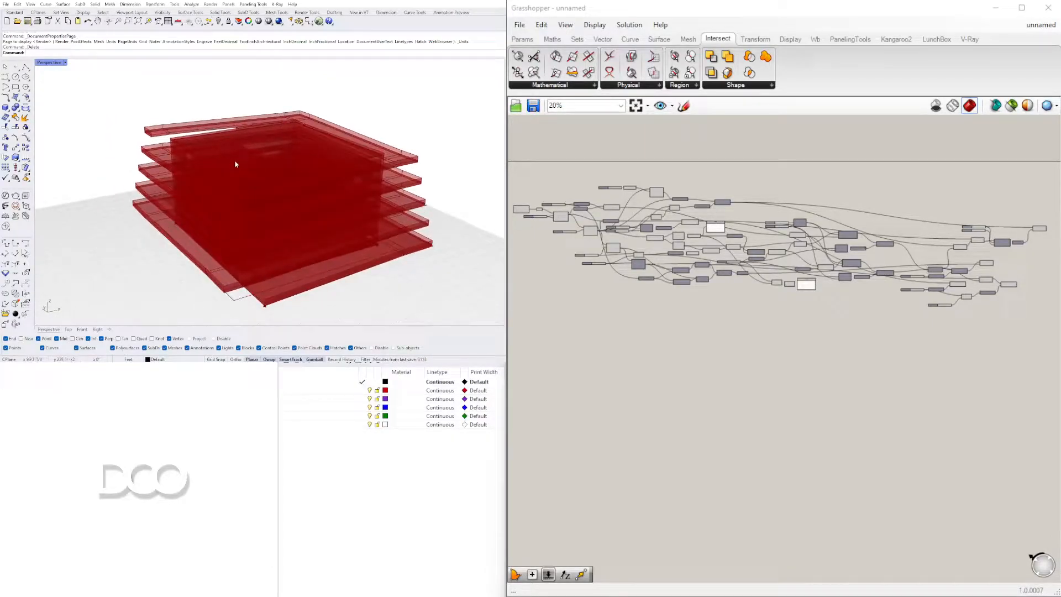
# - Check the document's model units and distance display settings, keeping Feet as the model unit
pyautogui.moveTo(275, 155); pyautogui.dragTo(264, 206, button='right')
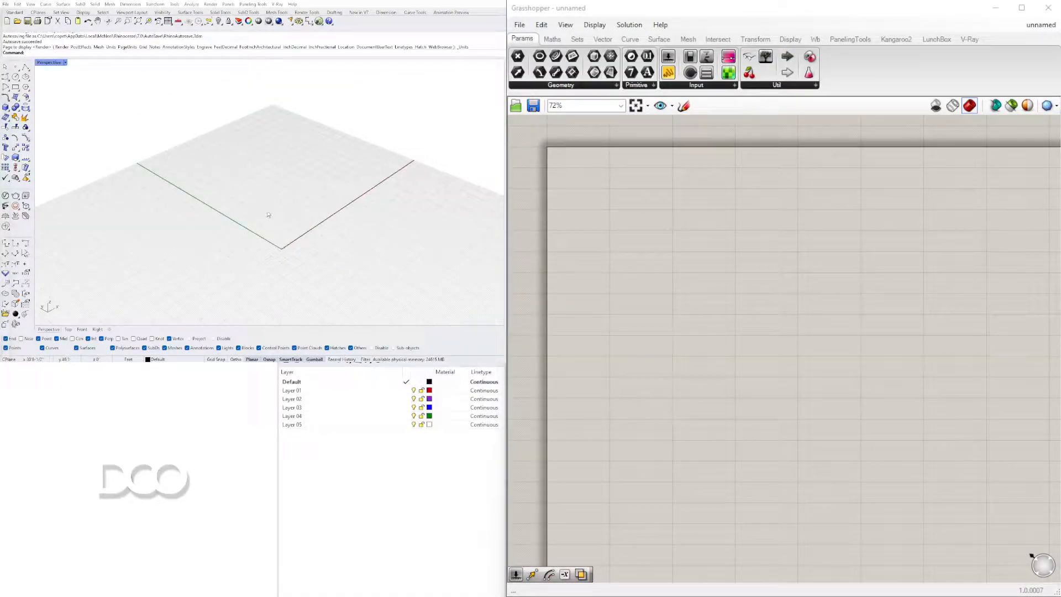
pyautogui.write('s')
pyautogui.press('Return')
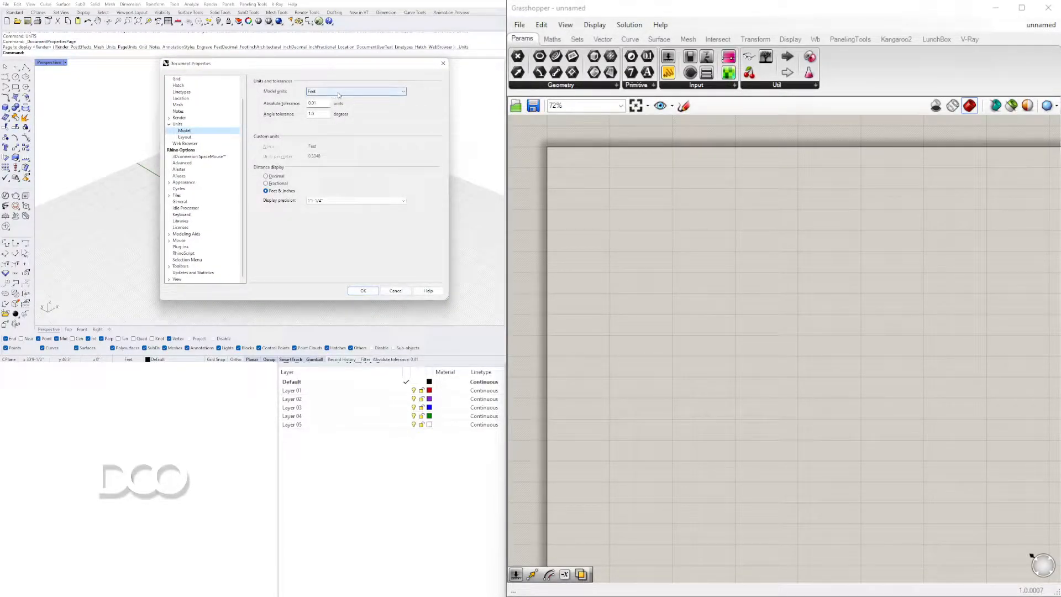
pyautogui.click(363, 291)
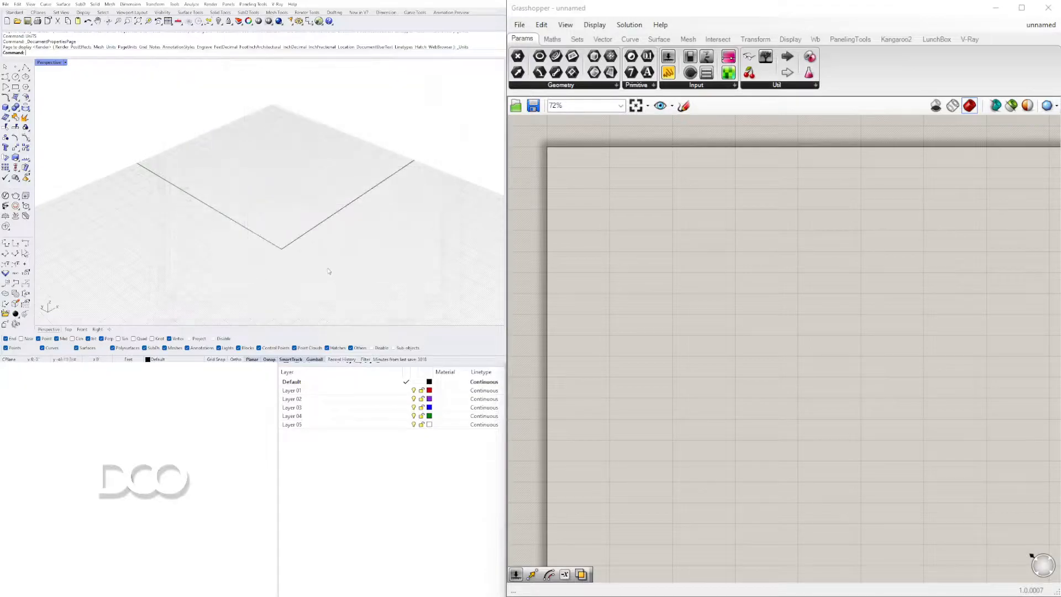
# - Create a new, empty Grasshopper document
pyautogui.moveTo(301, 239); pyautogui.dragTo(254, 149, button='right')
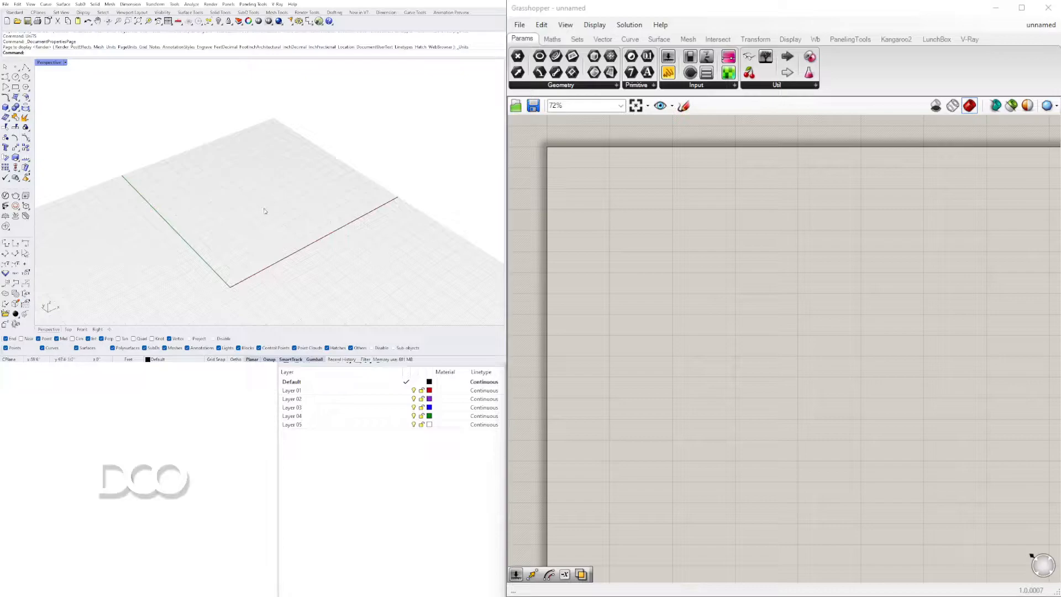
pyautogui.moveTo(265, 209); pyautogui.dragTo(249, 215, button='right')
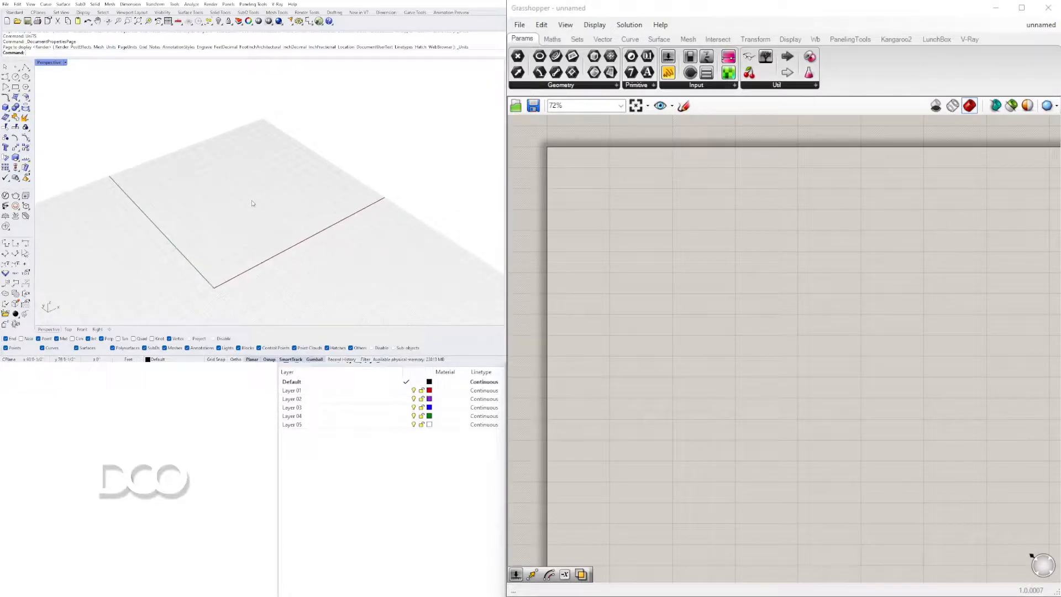
pyautogui.moveTo(282, 182); pyautogui.dragTo(279, 190, button='right')
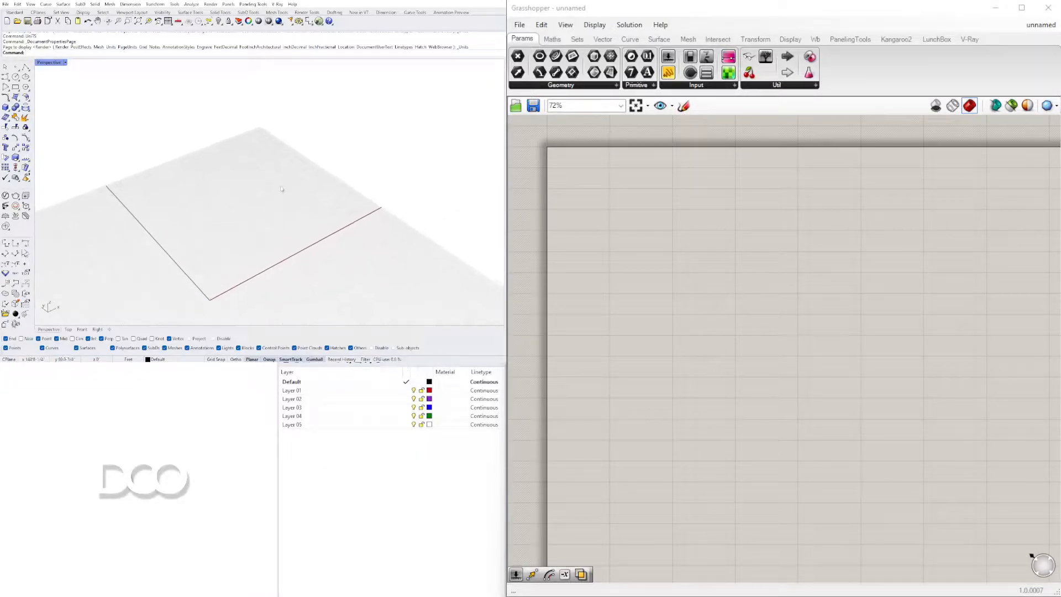
pyautogui.moveTo(665, 240); pyautogui.dragTo(641, 222, button='right')
pyautogui.click(521, 25)
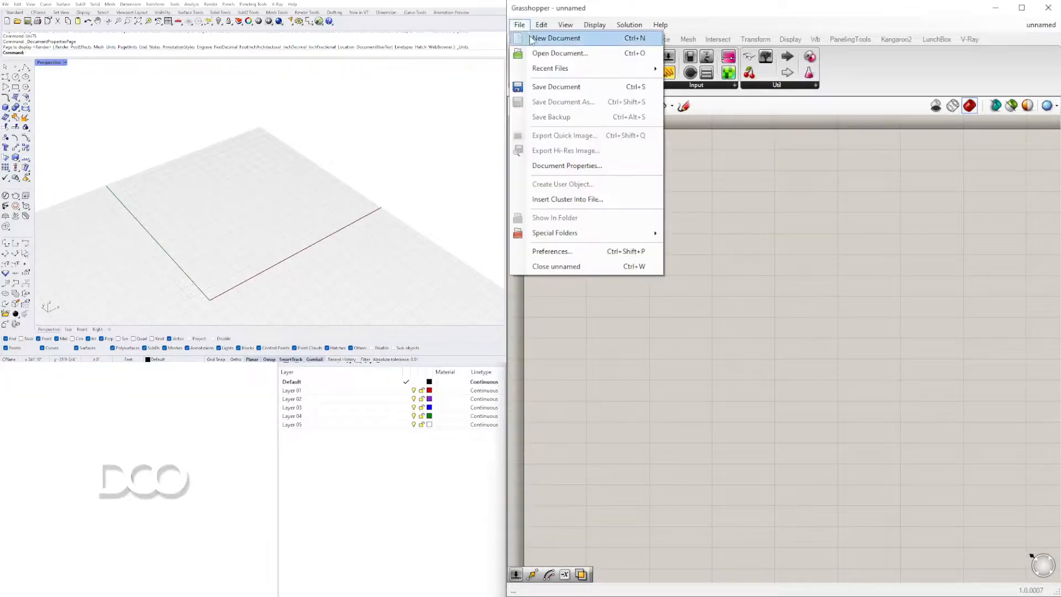
pyautogui.click(550, 35)
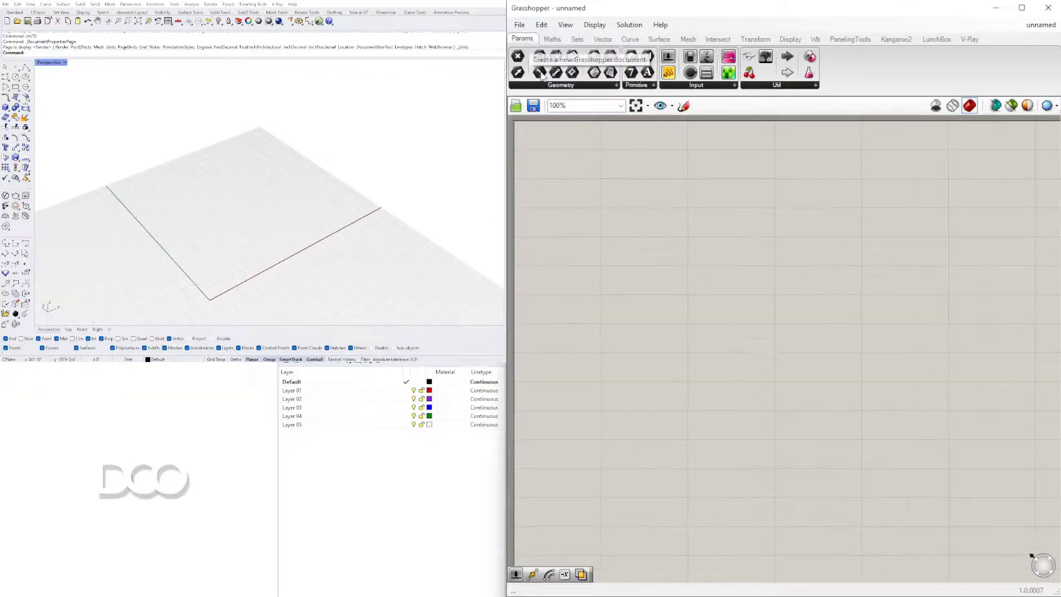
# - Add a Construct Point component to the canvas
pyautogui.doubleClick(759, 254)
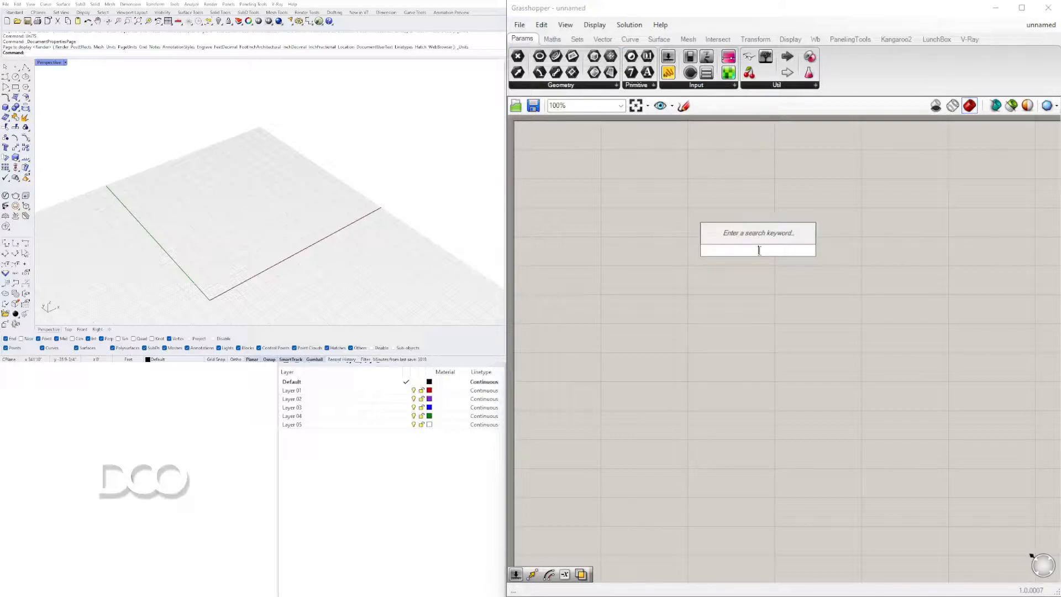
pyautogui.write('CONSTR')
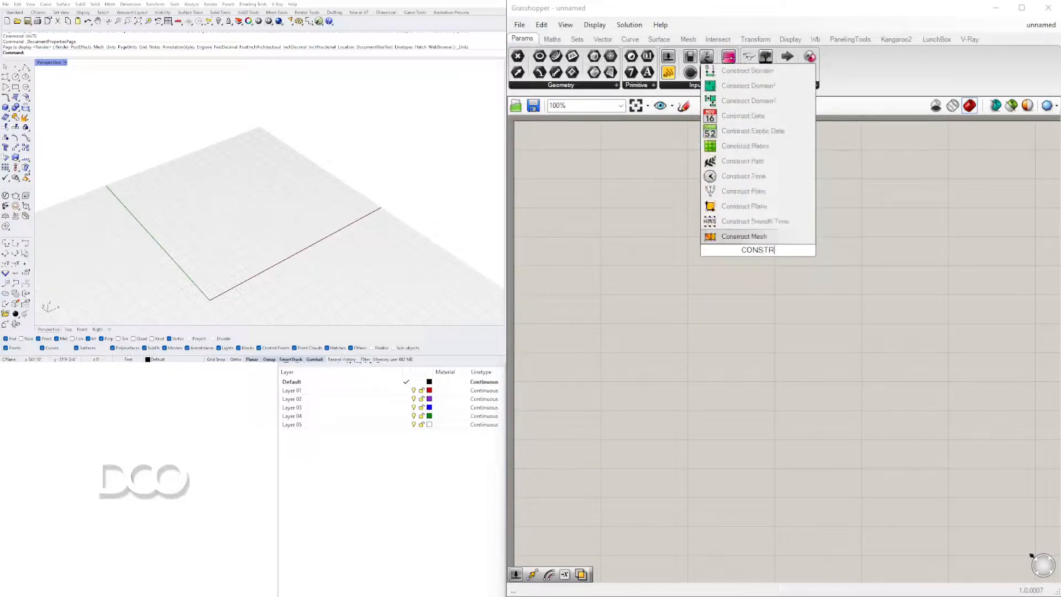
pyautogui.write('UCT')
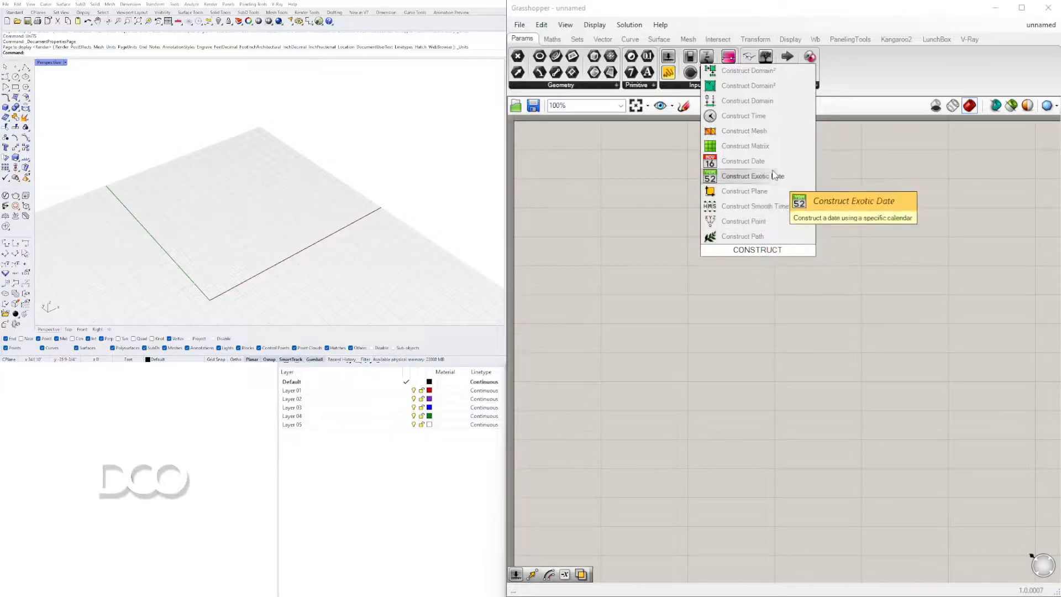
pyautogui.click(746, 221)
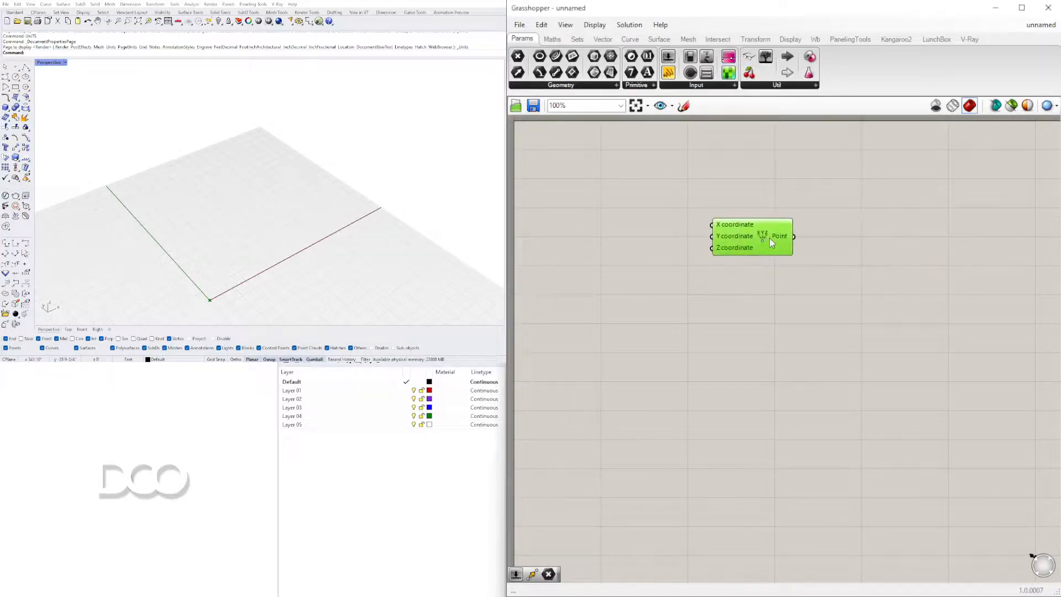
# - Add a Point parameter beside Construct Point and feed it from that component's Point output
pyautogui.doubleClick(877, 228)
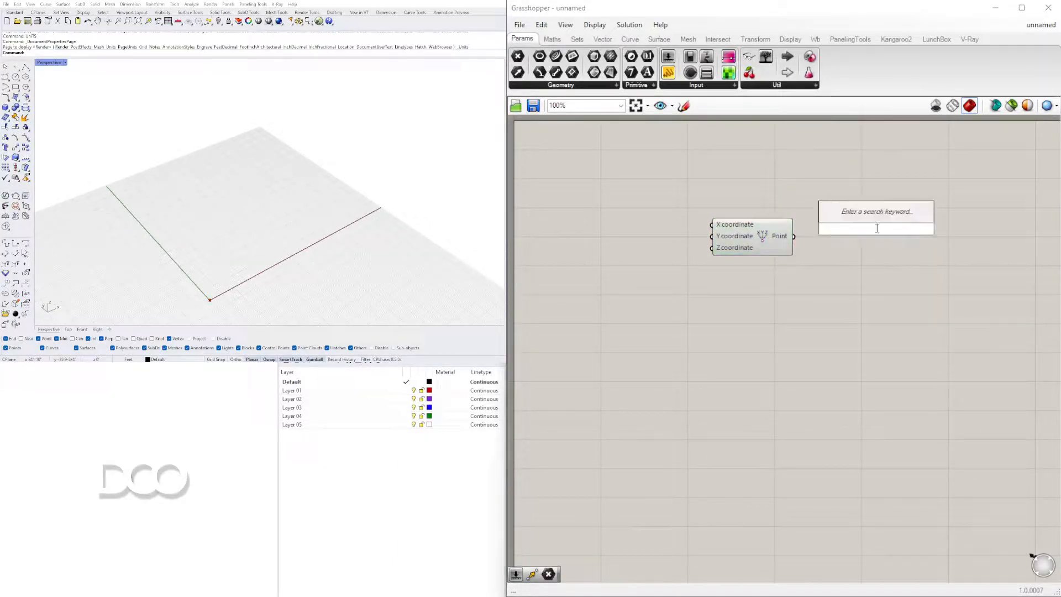
pyautogui.write('POINT')
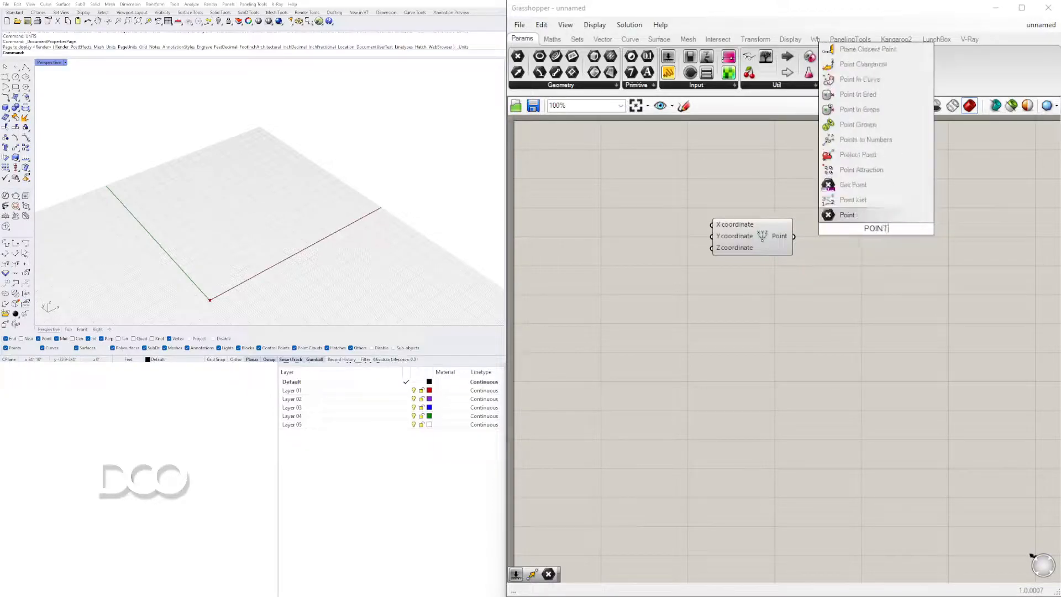
pyautogui.click(854, 215)
pyautogui.moveTo(876, 229); pyautogui.dragTo(832, 237)
pyautogui.moveTo(873, 272); pyautogui.dragTo(792, 230, button='right')
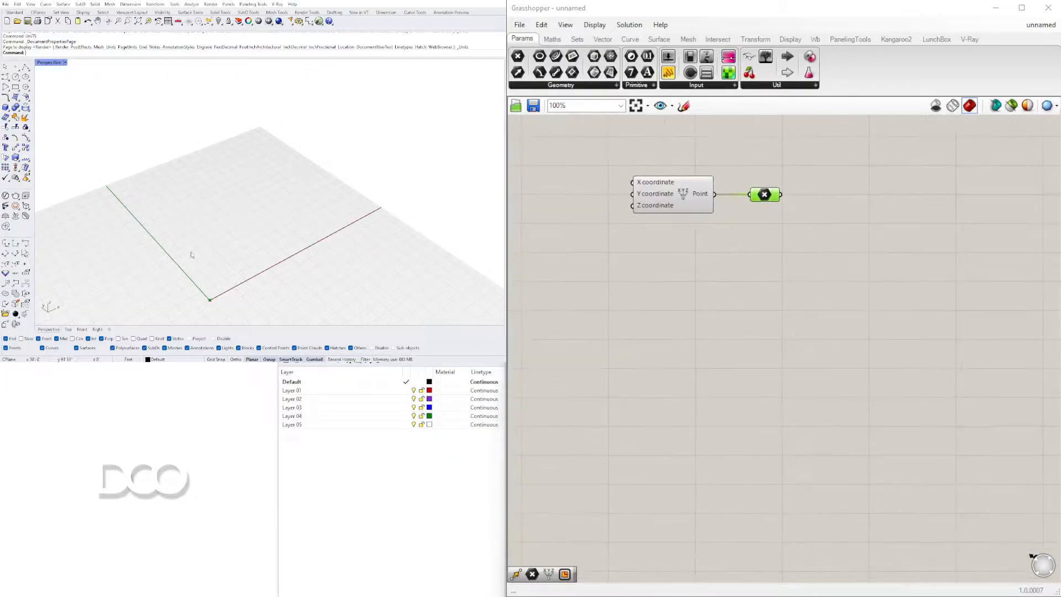
pyautogui.keyDown('shift'); pyautogui.moveTo(374, 232); pyautogui.dragTo(402, 174, button='right'); pyautogui.keyUp('shift')
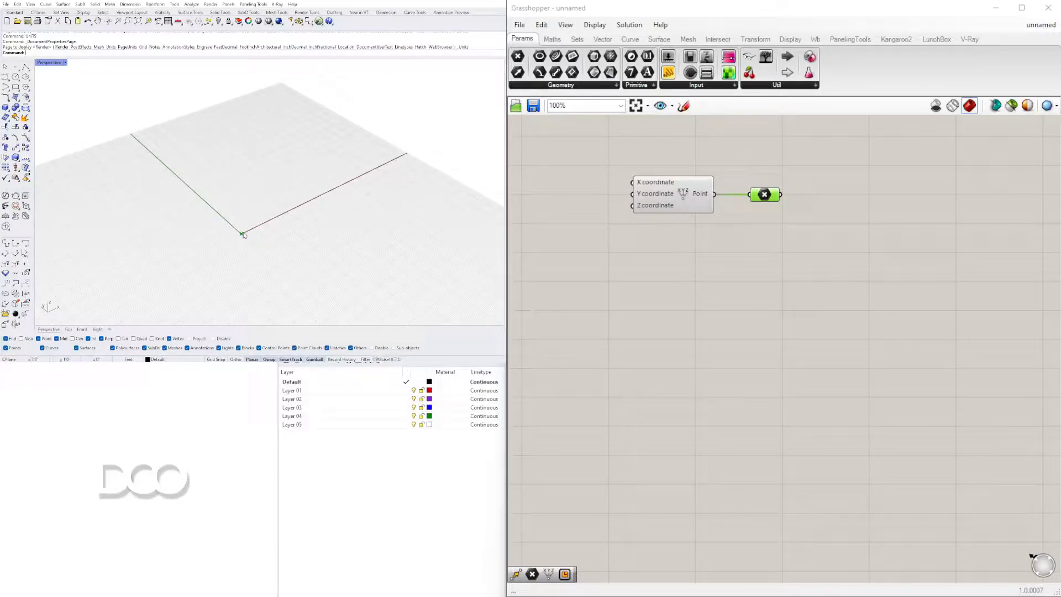
# - Add a Rectangle component with X and Y Size inputs and wire the Point parameter to its Plane input
pyautogui.doubleClick(852, 230)
pyautogui.write('RECT')
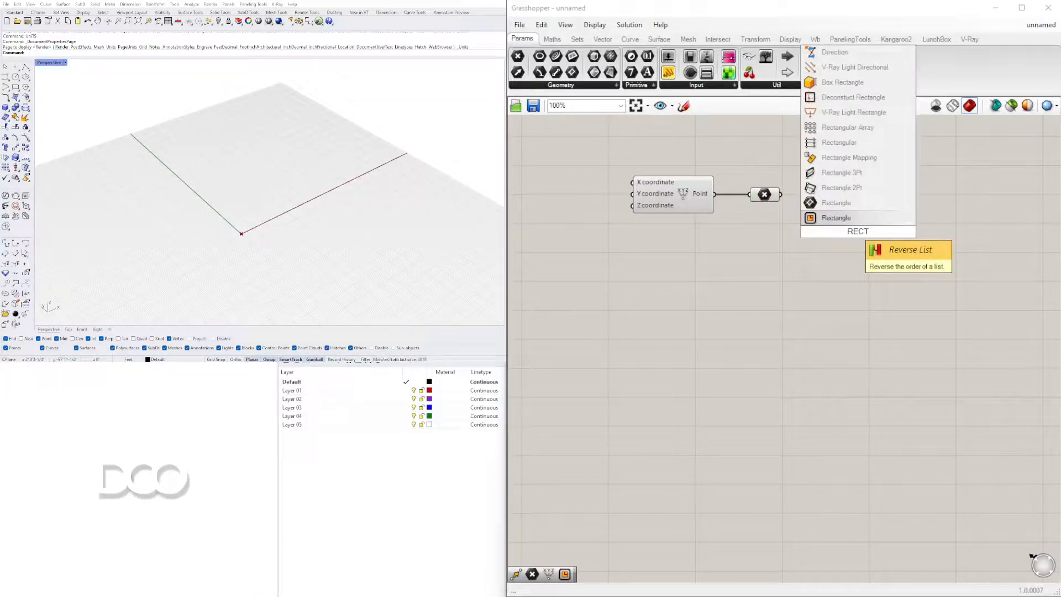
pyautogui.click(836, 218)
pyautogui.moveTo(842, 248); pyautogui.dragTo(883, 239)
pyautogui.click(821, 251)
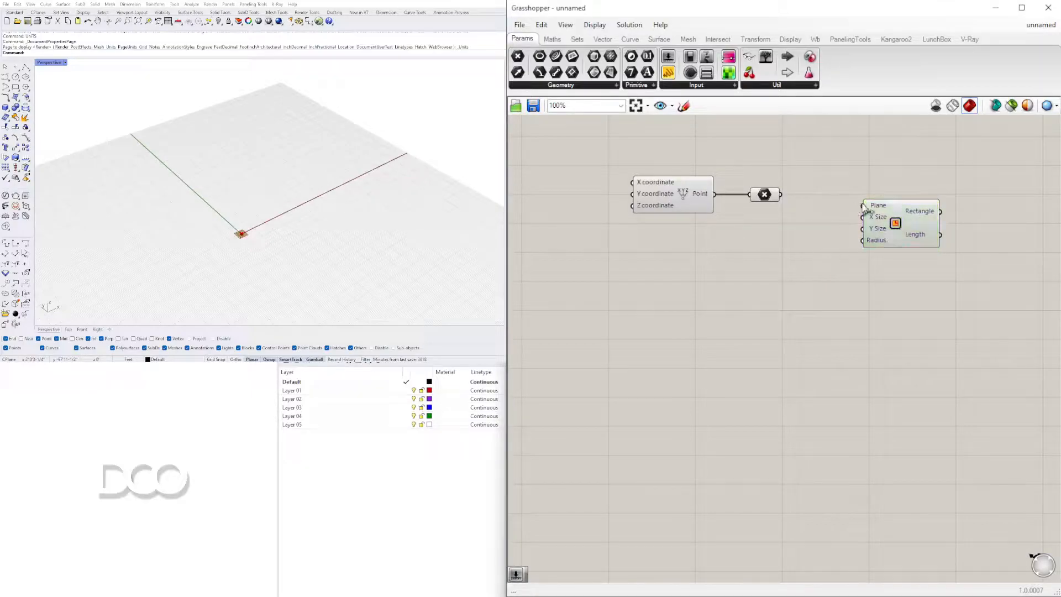
pyautogui.click(765, 194)
pyautogui.moveTo(780, 194); pyautogui.dragTo(858, 211)
pyautogui.click(265, 210)
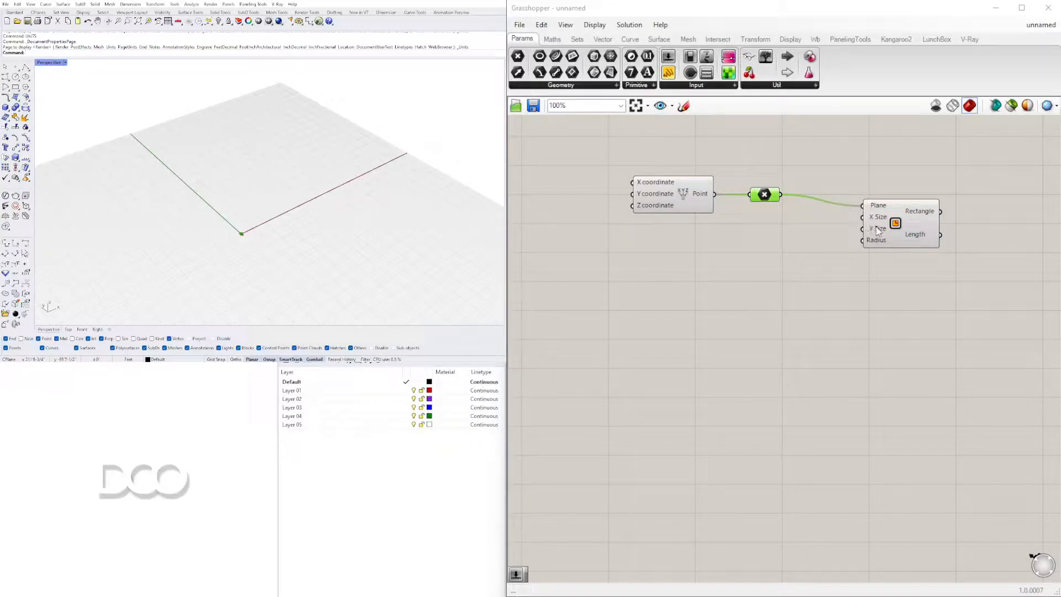
# - Add two number sliders with the value 12 and wire them to the rectangle's X Size and Y Size inputs
pyautogui.doubleClick(714, 254)
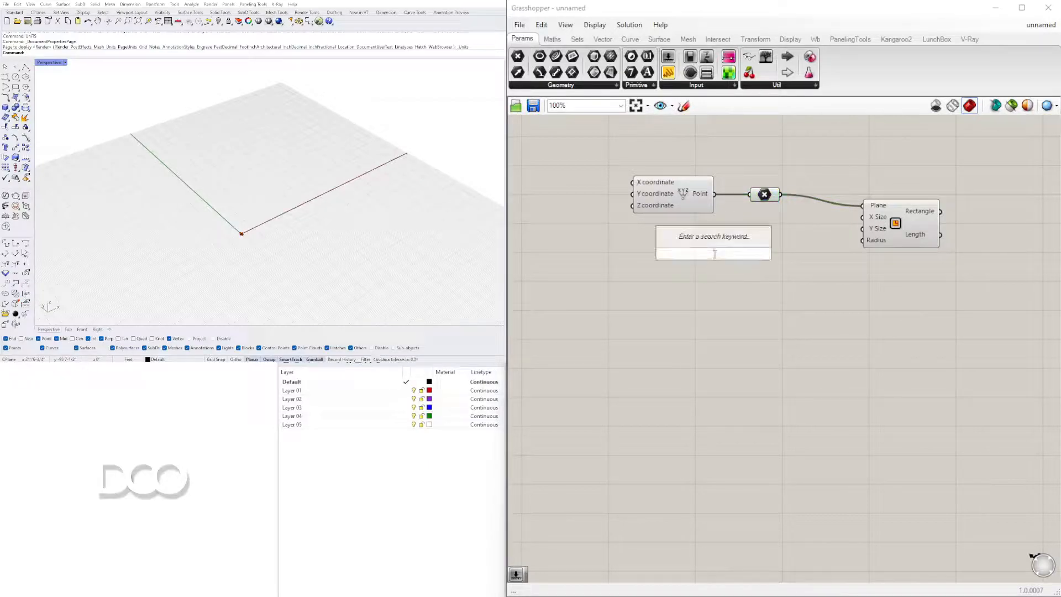
pyautogui.write('12')
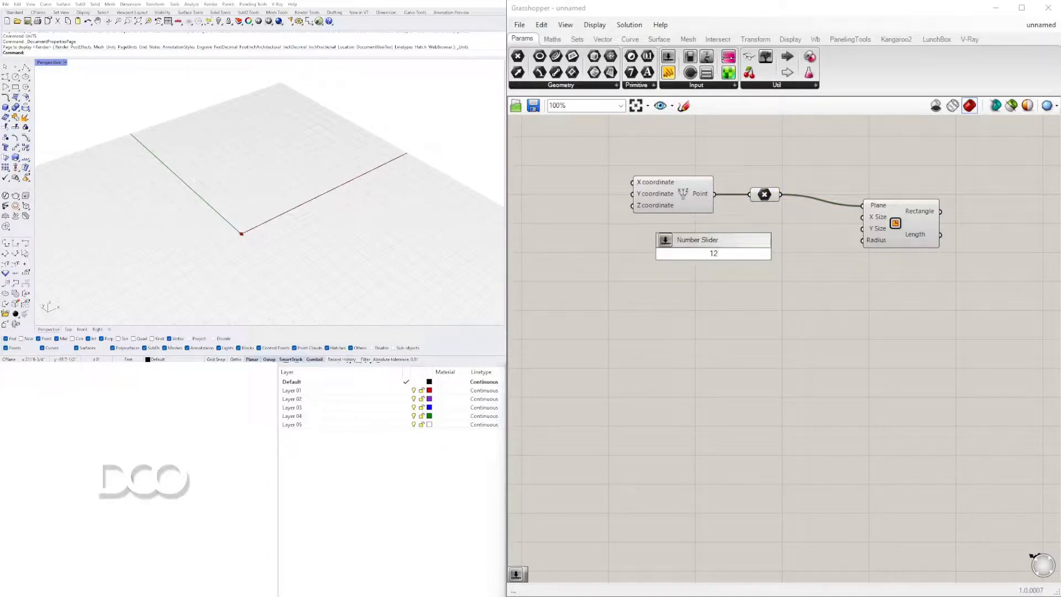
pyautogui.press('Return')
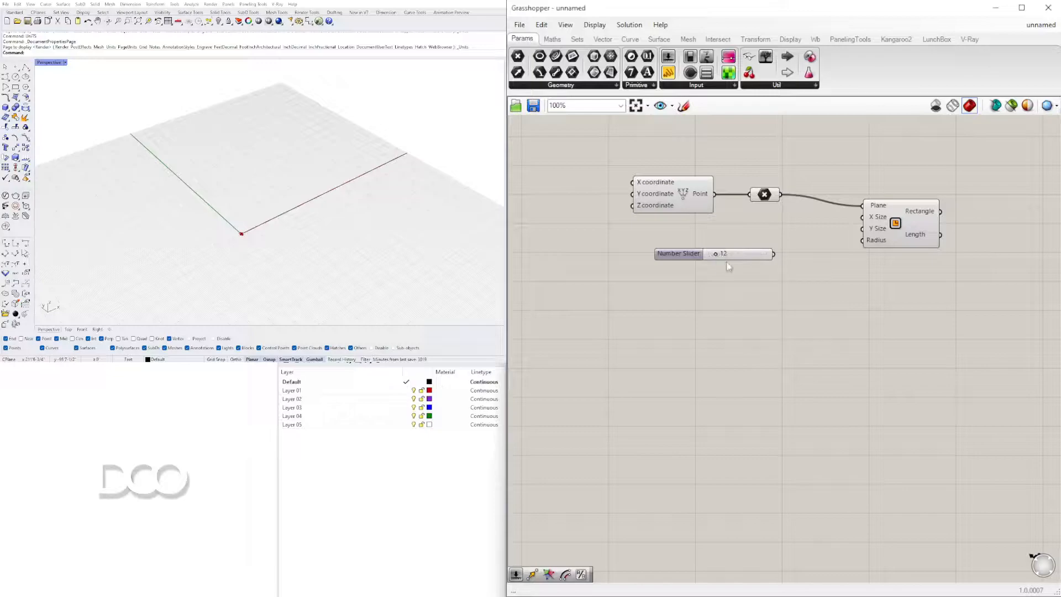
pyautogui.scroll(2, 735, 256)
pyautogui.moveTo(675, 255); pyautogui.dragTo(717, 252)
pyautogui.moveTo(830, 228); pyautogui.dragTo(911, 202)
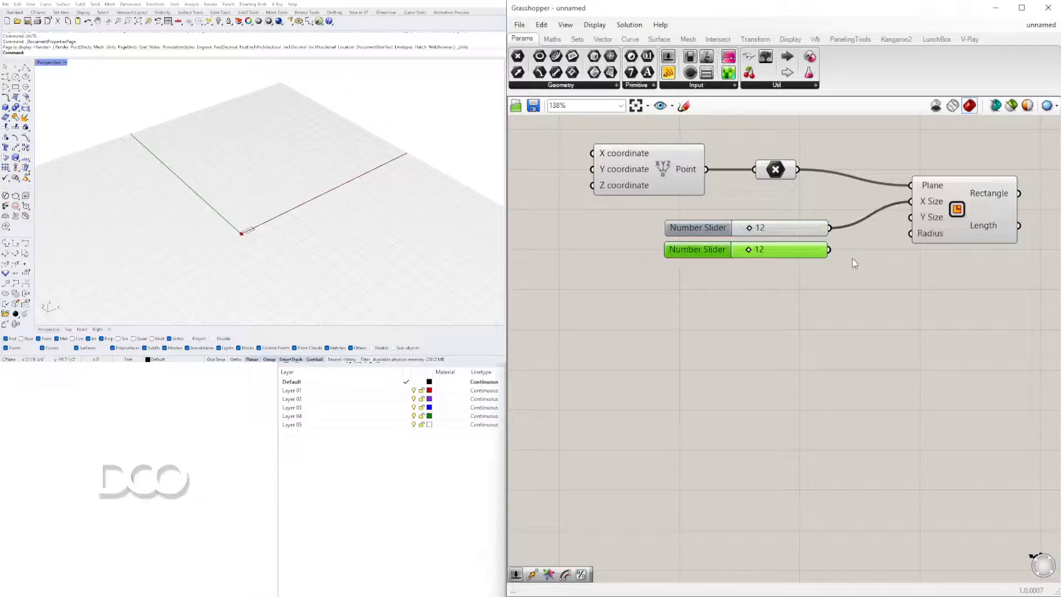
pyautogui.moveTo(830, 250); pyautogui.dragTo(911, 217)
pyautogui.click(957, 212)
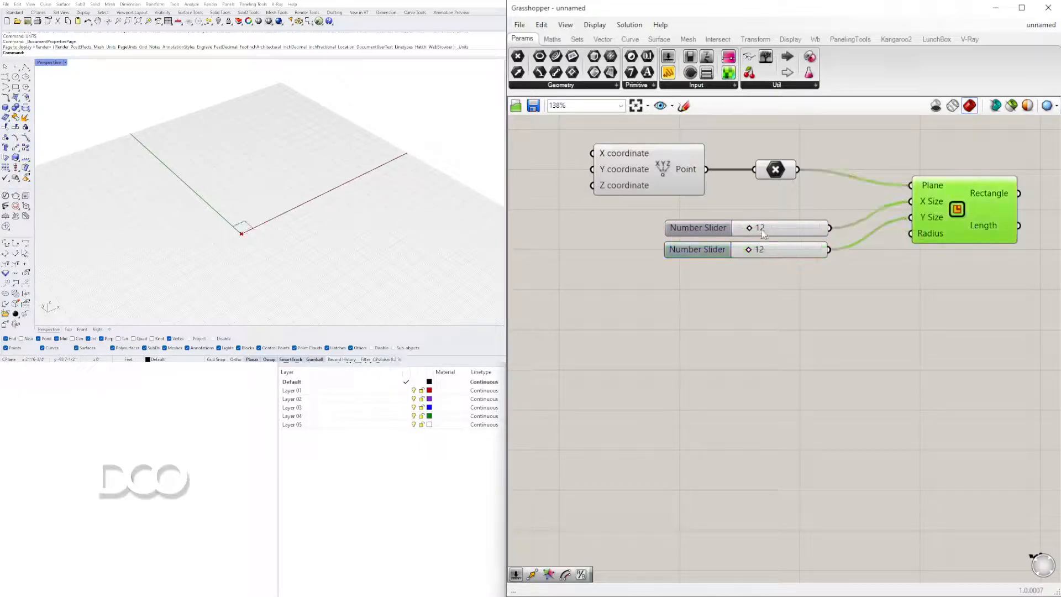
# - Set both rectangle size sliders to 25
pyautogui.scroll(5, 738, 232)
pyautogui.moveTo(738, 233); pyautogui.dragTo(762, 231)
pyautogui.moveTo(731, 288); pyautogui.dragTo(761, 288)
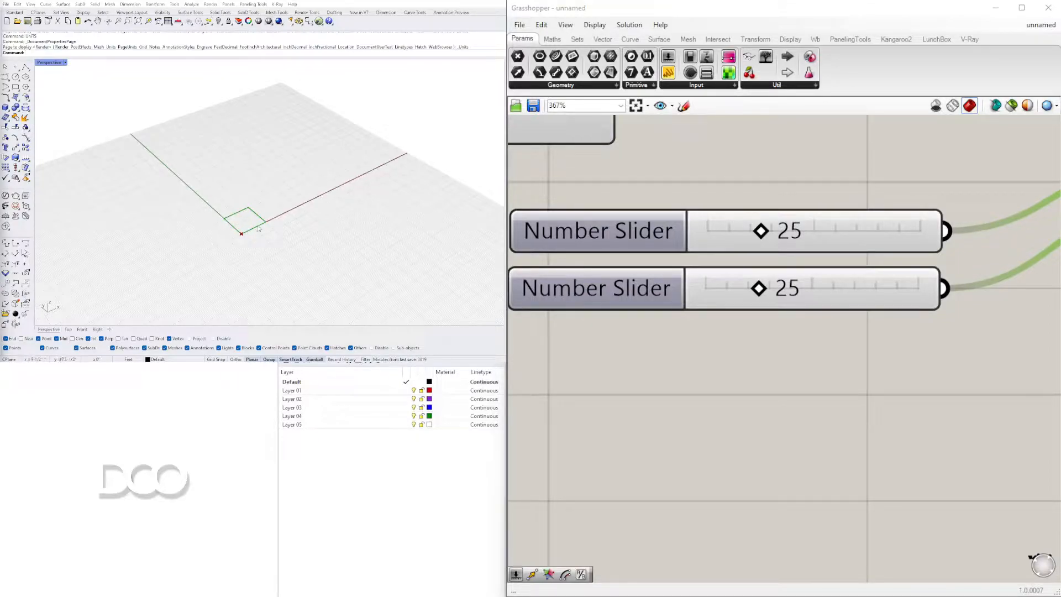
pyautogui.scroll(-2, 240, 215)
pyautogui.scroll(4, 240, 215)
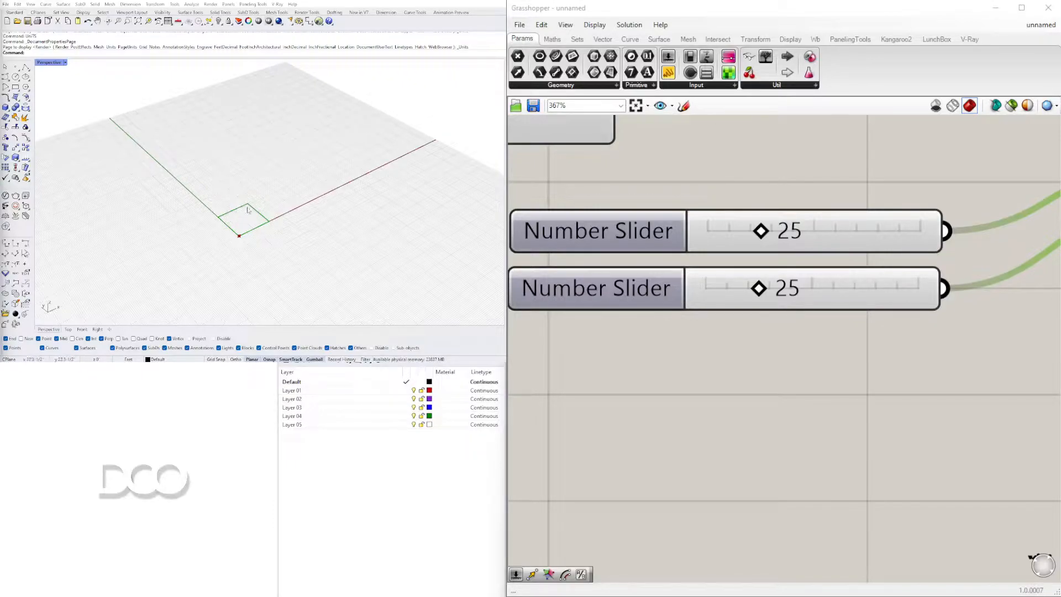
# - Set the rectangle's X Size slider to 26 and its Y Size slider to 34
pyautogui.scroll(-2, 807, 343)
pyautogui.scroll(2, 796, 293)
pyautogui.moveTo(754, 331)
pyautogui.mouseDown()
pyautogui.moveTo(781, 330)
pyautogui.moveTo(772, 330)
pyautogui.mouseUp()
pyautogui.moveTo(755, 280)
pyautogui.mouseDown()
pyautogui.moveTo(770, 272)
pyautogui.moveTo(753, 272)
pyautogui.mouseUp()
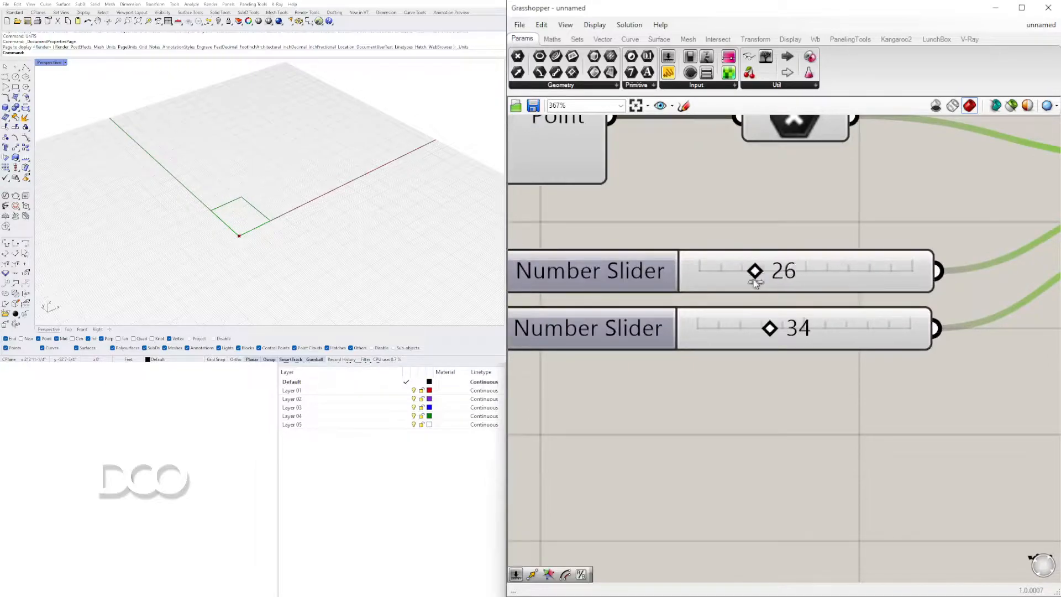
pyautogui.scroll(-2, 343, 165)
pyautogui.scroll(-5, 802, 237)
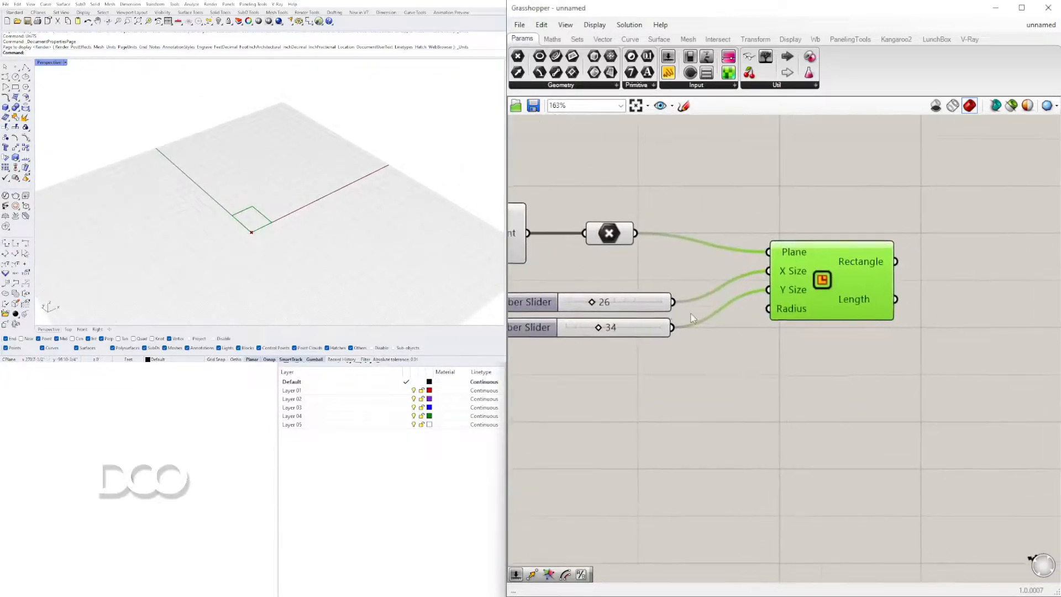
pyautogui.moveTo(798, 297); pyautogui.dragTo(792, 297)
pyautogui.scroll(2, 253, 209)
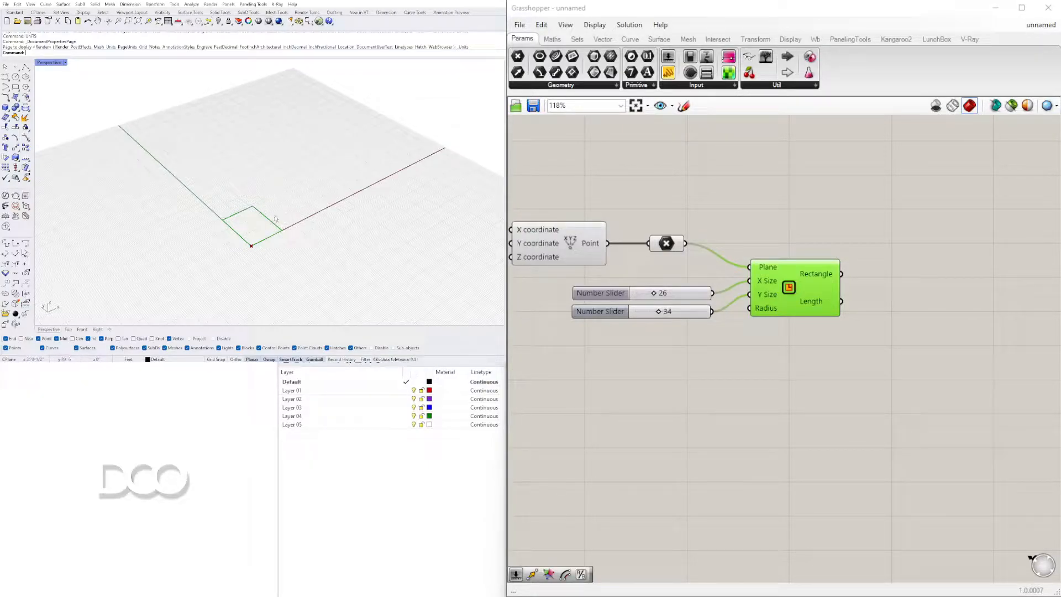
# - Add an Offset Curve component and place it beyond the Rectangle component's output side
pyautogui.doubleClick(831, 378)
pyautogui.write('0FFS')
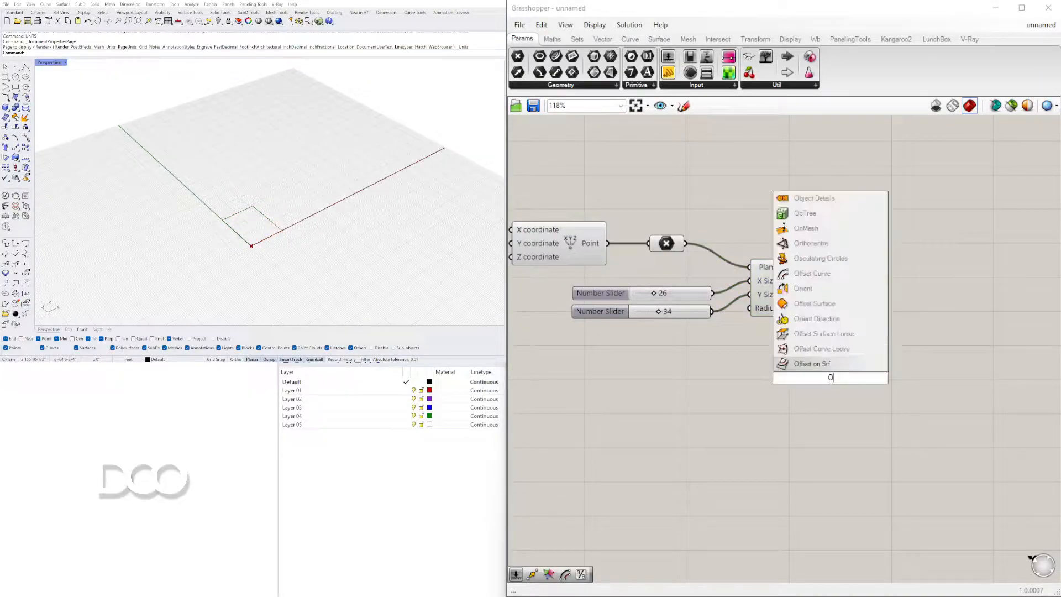
pyautogui.click(826, 349)
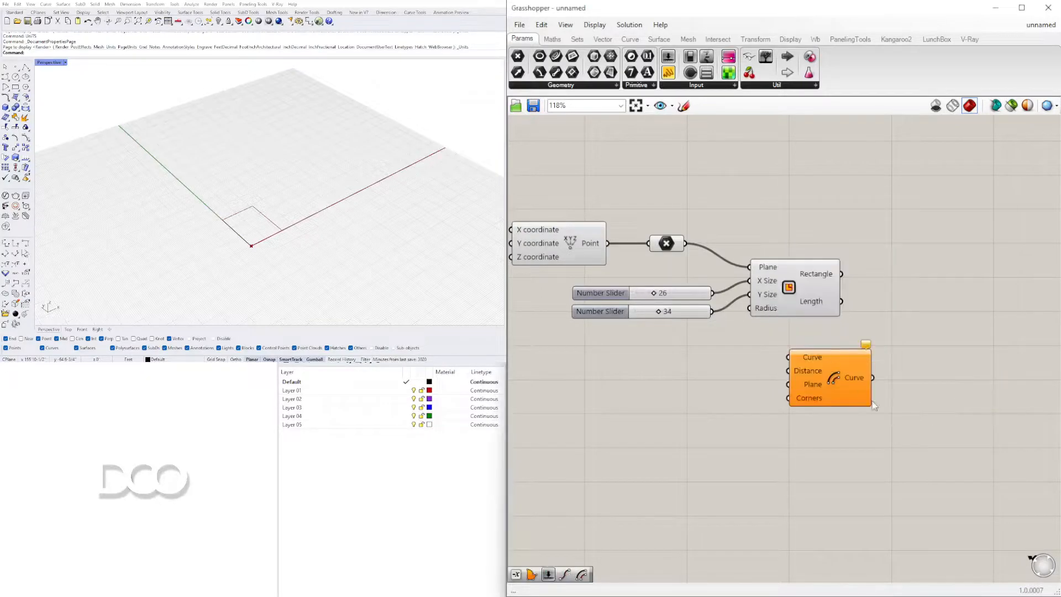
pyautogui.moveTo(863, 392); pyautogui.dragTo(788, 369, button='right')
pyautogui.moveTo(739, 369); pyautogui.dragTo(892, 346)
pyautogui.click(680, 374)
pyautogui.moveTo(680, 375); pyautogui.dragTo(760, 373, button='right')
pyautogui.scroll(-2, 767, 369)
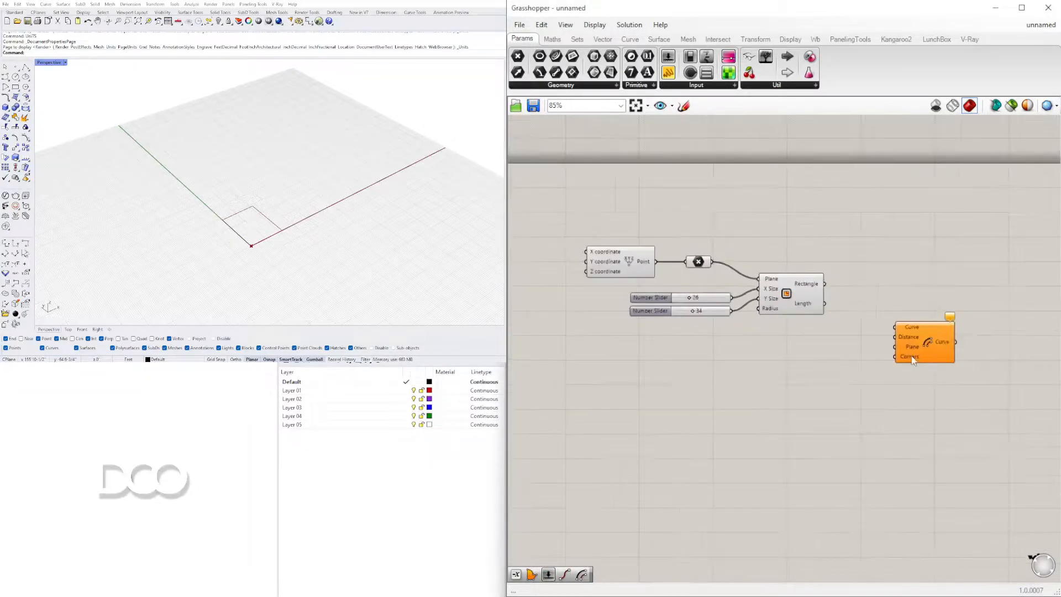
# - Wire the Rectangle output to the Curve input of the Offset Curve component
pyautogui.scroll(2, 896, 361)
pyautogui.click(763, 271)
pyautogui.moveTo(791, 265); pyautogui.dragTo(910, 321)
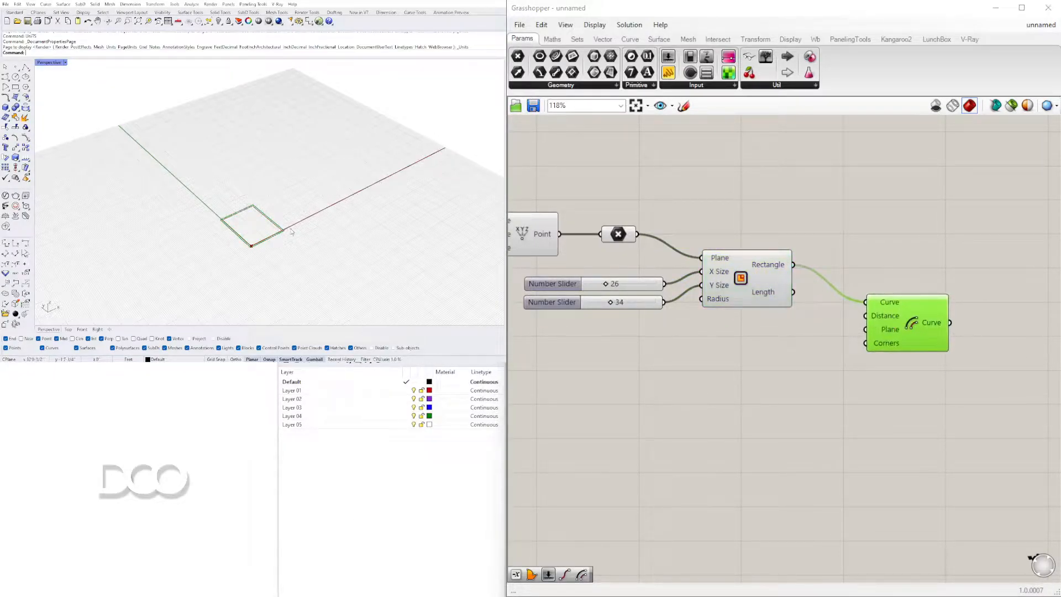
pyautogui.scroll(2, 274, 227)
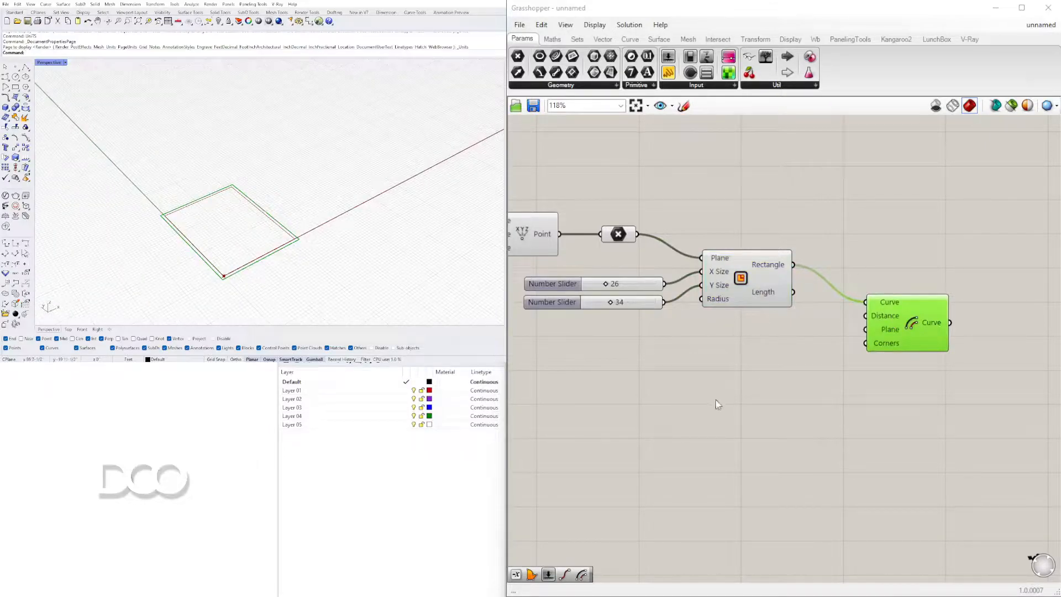
# - Duplicate a number slider, wire the copy to the Offset Curve's Distance input and set it to 30
pyautogui.click(562, 307)
pyautogui.moveTo(562, 312); pyautogui.dragTo(709, 338)
pyautogui.moveTo(810, 330); pyautogui.dragTo(865, 316)
pyautogui.moveTo(756, 330); pyautogui.dragTo(789, 337)
pyautogui.scroll(4, 749, 325)
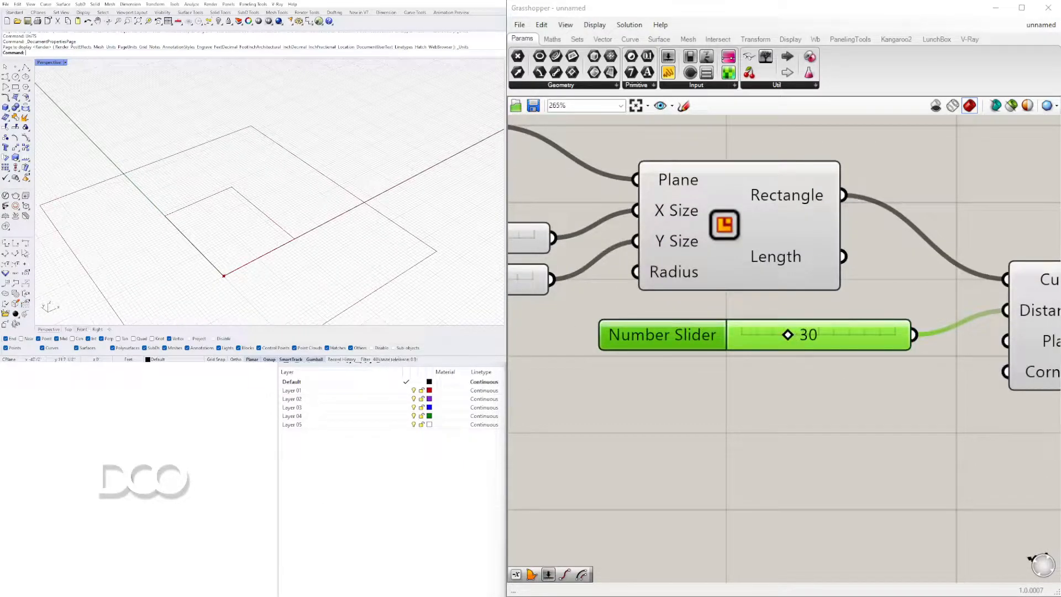
# - Duplicate the Offset Curve component with its slider and wire the first offset's Curve output into the copy's Curve input
pyautogui.moveTo(789, 335)
pyautogui.mouseDown()
pyautogui.moveTo(763, 344)
pyautogui.moveTo(803, 345)
pyautogui.moveTo(779, 347)
pyautogui.moveTo(790, 352)
pyautogui.mouseUp()
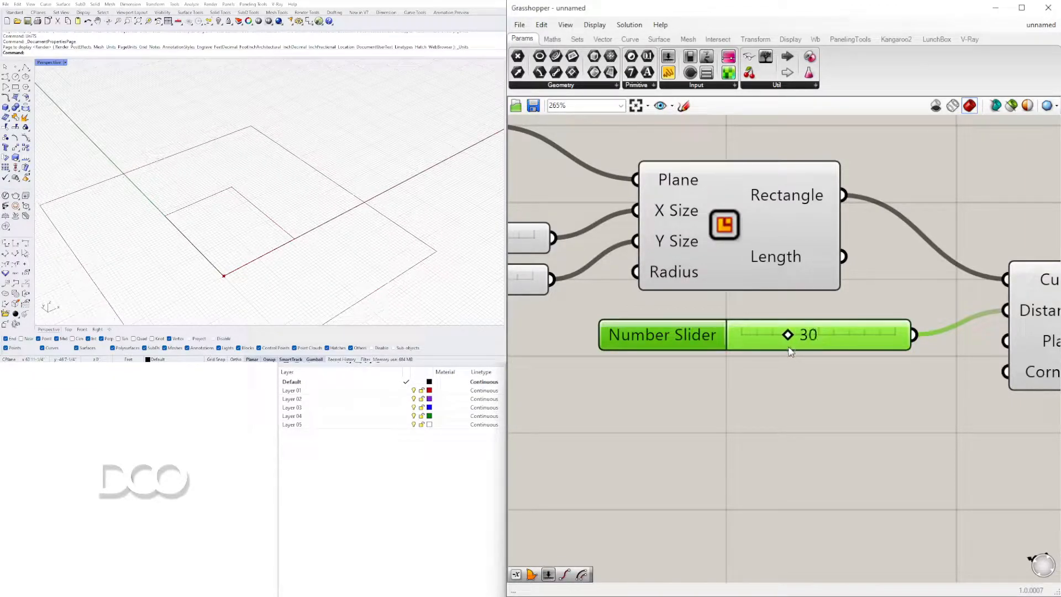
pyautogui.scroll(-5, 265, 202)
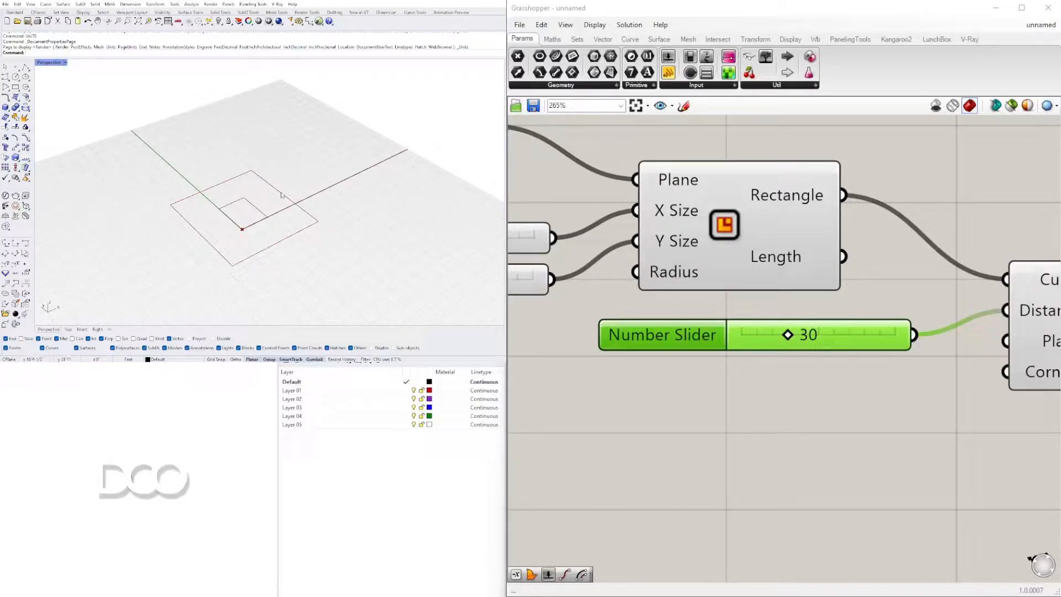
pyautogui.scroll(-3, 698, 415)
pyautogui.click(685, 391)
pyautogui.scroll(-3, 713, 381)
pyautogui.moveTo(841, 325); pyautogui.dragTo(720, 245)
pyautogui.moveTo(807, 258); pyautogui.dragTo(932, 339)
pyautogui.moveTo(889, 252); pyautogui.dragTo(913, 303)
pyautogui.click(900, 211)
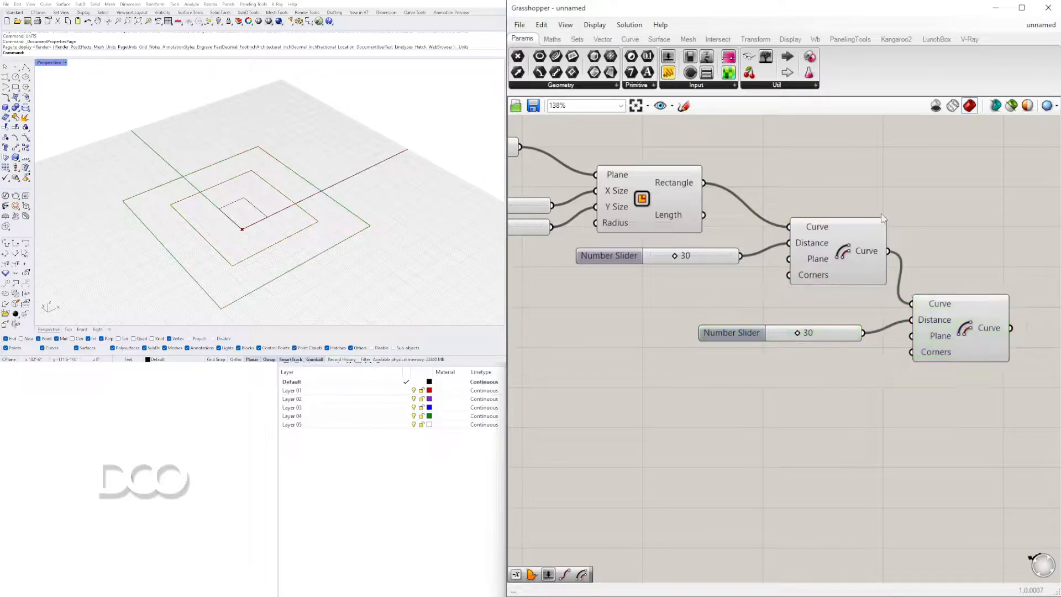
# - Set the first offset's distance slider to 55
pyautogui.click(842, 249)
pyautogui.click(947, 302)
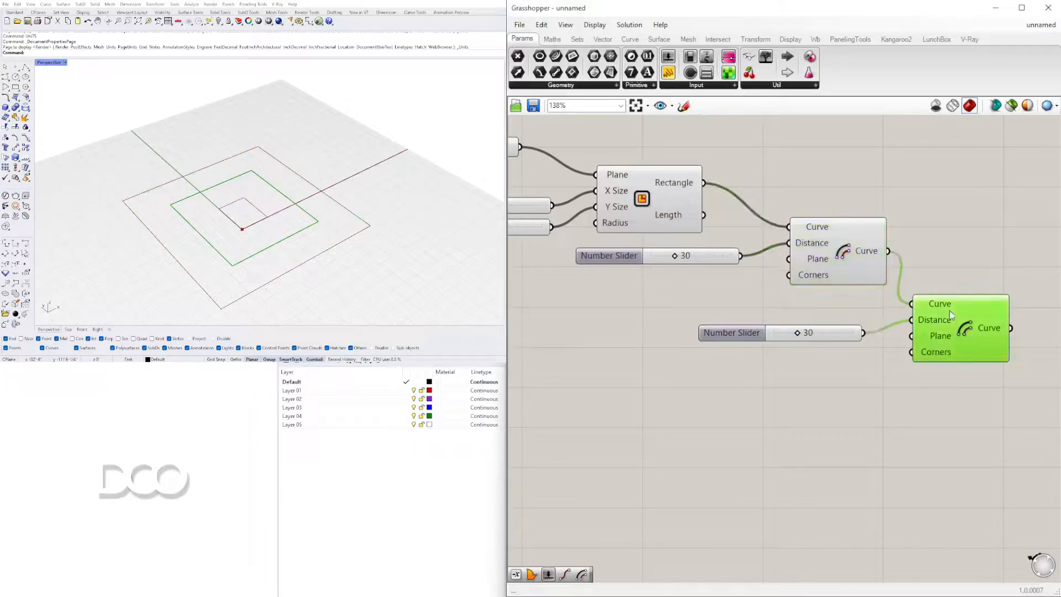
pyautogui.scroll(3, 659, 257)
pyautogui.moveTo(669, 266); pyautogui.dragTo(691, 271)
pyautogui.scroll(-3, 900, 330)
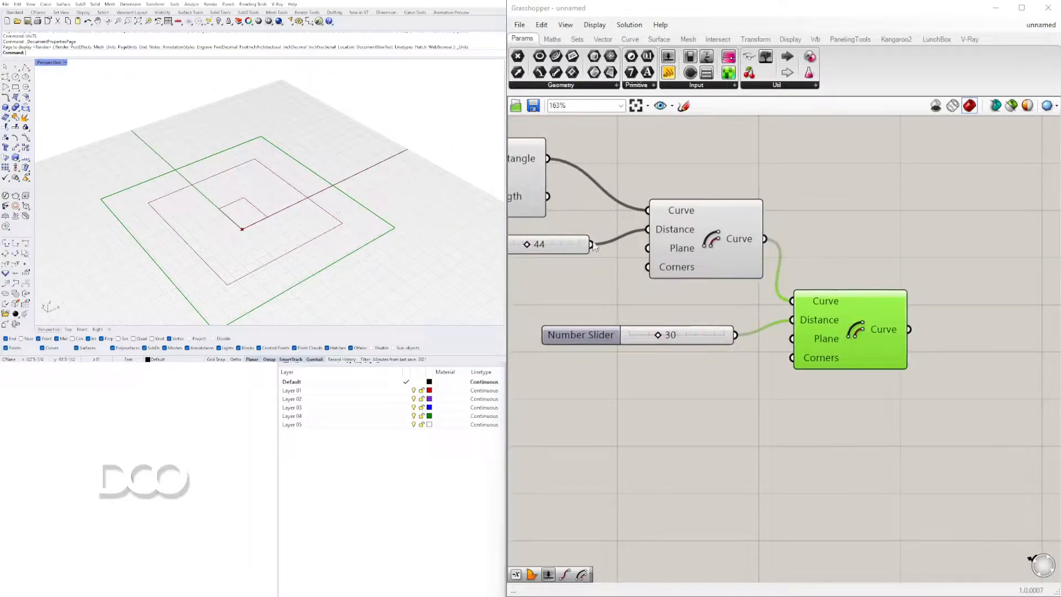
pyautogui.scroll(4, 751, 316)
pyautogui.moveTo(751, 319)
pyautogui.mouseDown()
pyautogui.moveTo(728, 321)
pyautogui.moveTo(772, 320)
pyautogui.mouseUp()
pyautogui.scroll(-4, 771, 319)
pyautogui.click(858, 298)
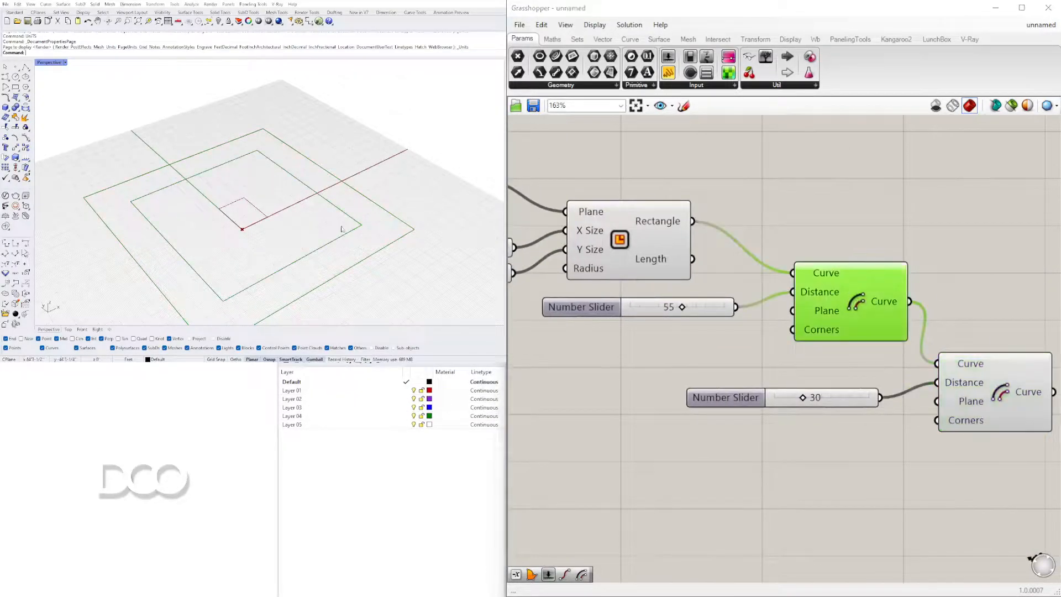
pyautogui.scroll(-1, 668, 305)
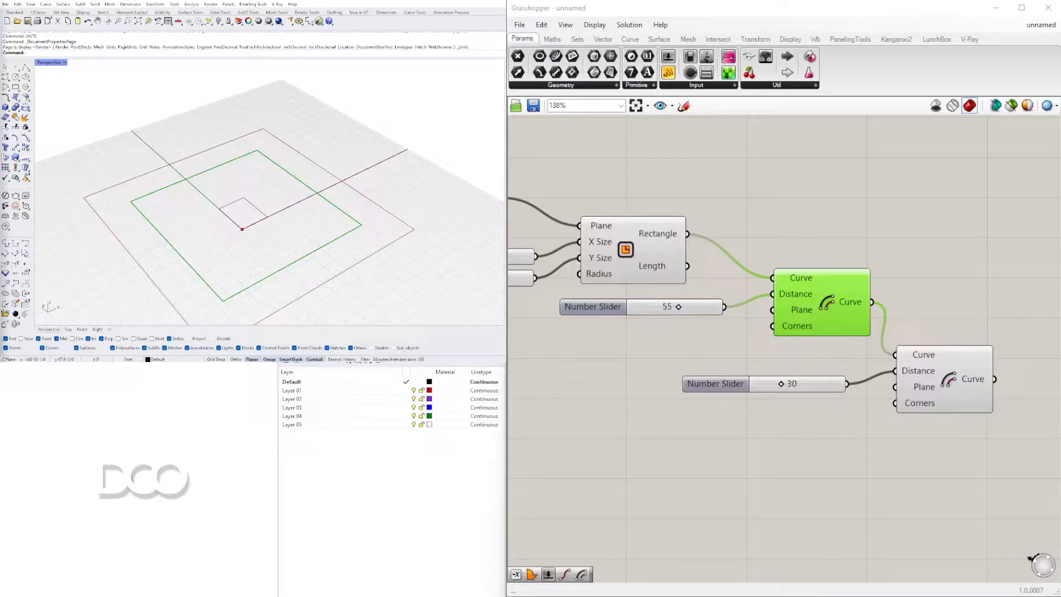
# - Set the distance slider of the second Offset Curve component to 11
pyautogui.scroll(-2, 989, 359)
pyautogui.click(952, 342)
pyautogui.scroll(2, 746, 326)
pyautogui.moveTo(746, 327); pyautogui.dragTo(740, 284)
pyautogui.scroll(3, 796, 288)
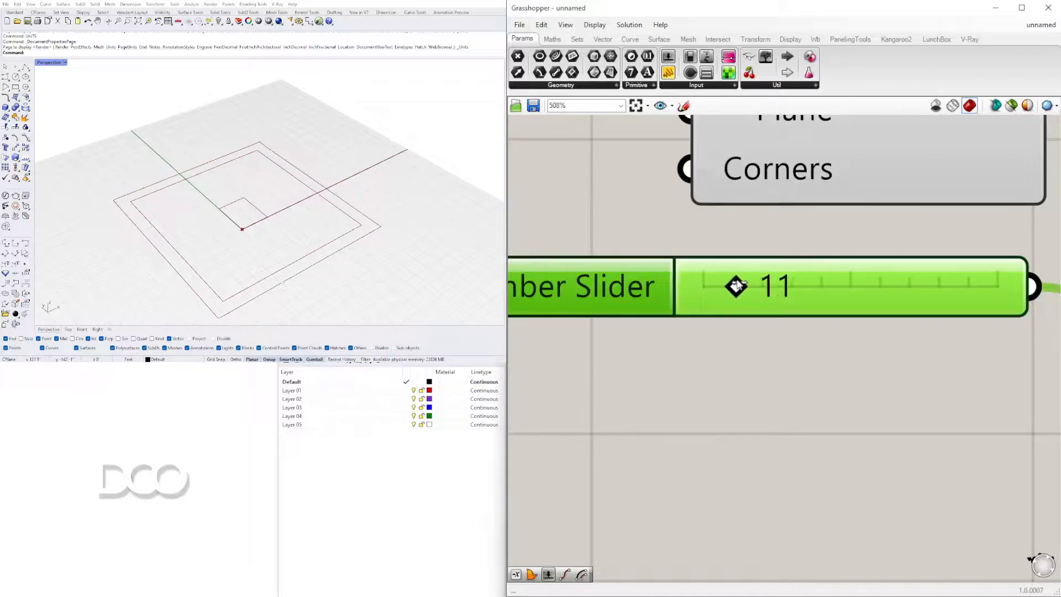
pyautogui.scroll(-4, 739, 285)
# - Set the distance slider of the first Offset Curve component to 34
pyautogui.moveTo(711, 213); pyautogui.dragTo(919, 370, button='right')
pyautogui.scroll(3, 721, 351)
pyautogui.moveTo(792, 363); pyautogui.dragTo(744, 362)
pyautogui.scroll(-3, 744, 362)
# - Examine the two offset outlines in the perspective viewport with their Offset Curve components highlighted
pyautogui.moveTo(945, 354); pyautogui.dragTo(679, 345, button='right')
pyautogui.scroll(-5, 679, 346)
pyautogui.click(649, 399)
pyautogui.moveTo(656, 393); pyautogui.dragTo(656, 396)
pyautogui.click(765, 398)
pyautogui.scroll(4, 764, 398)
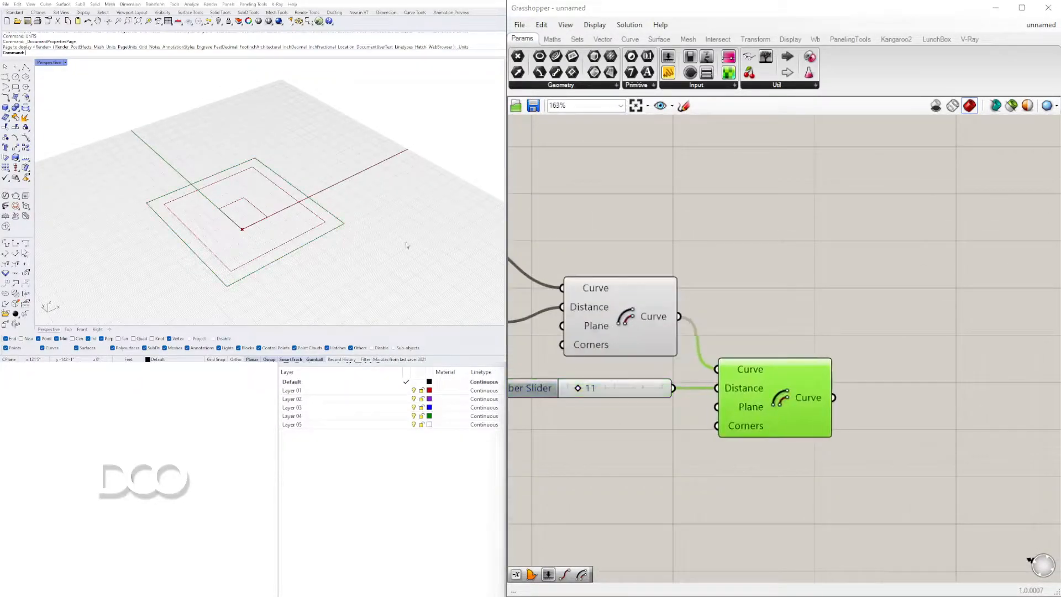
pyautogui.moveTo(341, 234); pyautogui.dragTo(310, 173, button='right')
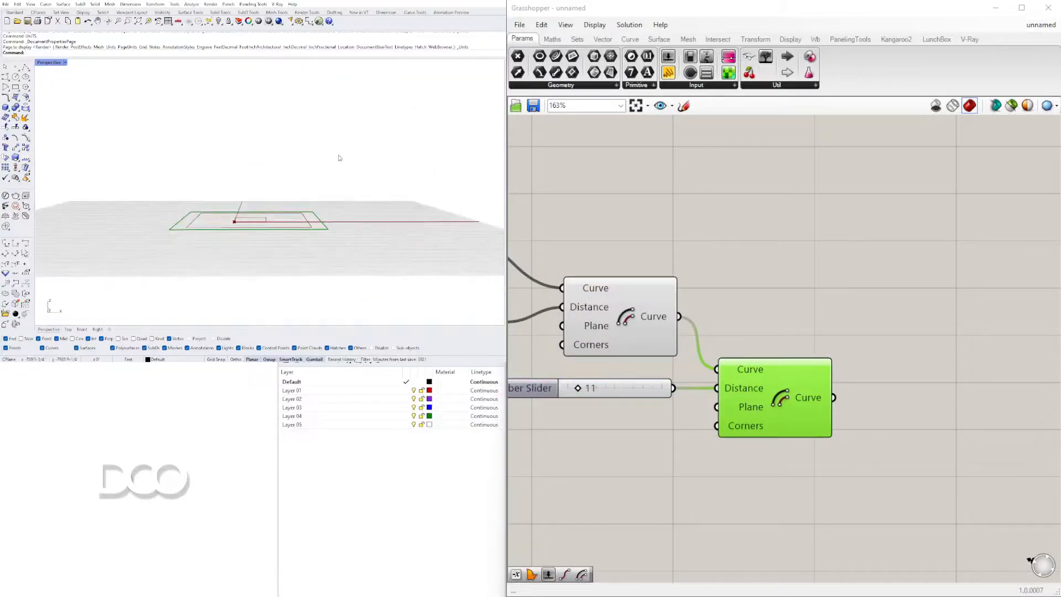
pyautogui.moveTo(360, 212); pyautogui.dragTo(328, 223, button='right')
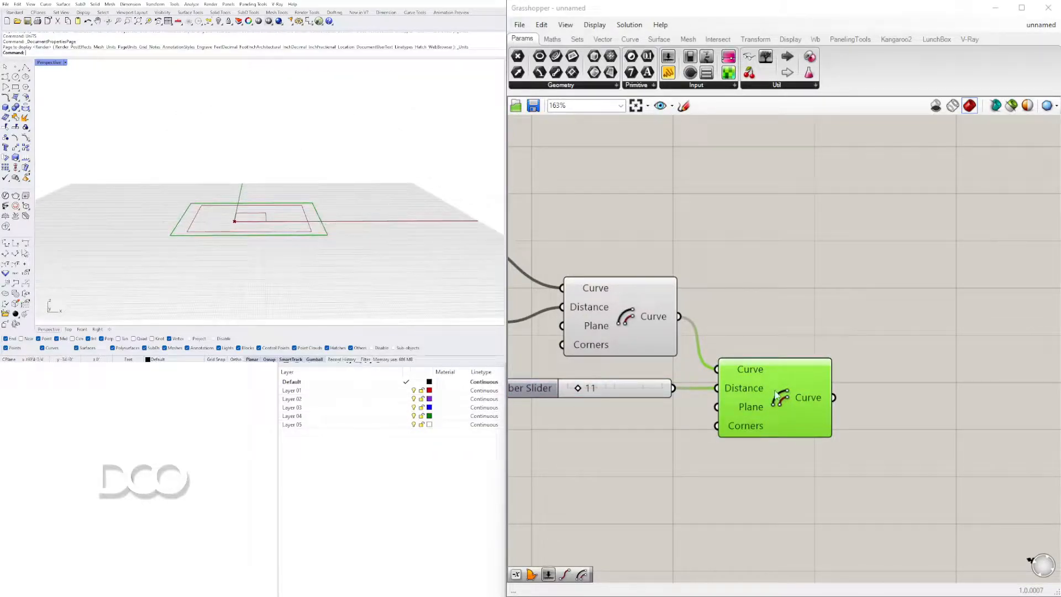
# - Duplicate the second Offset Curve with its slider and wire the second offset's Curve output into the new copy's Curve input
pyautogui.scroll(-3, 773, 393)
pyautogui.moveTo(805, 386); pyautogui.dragTo(620, 319)
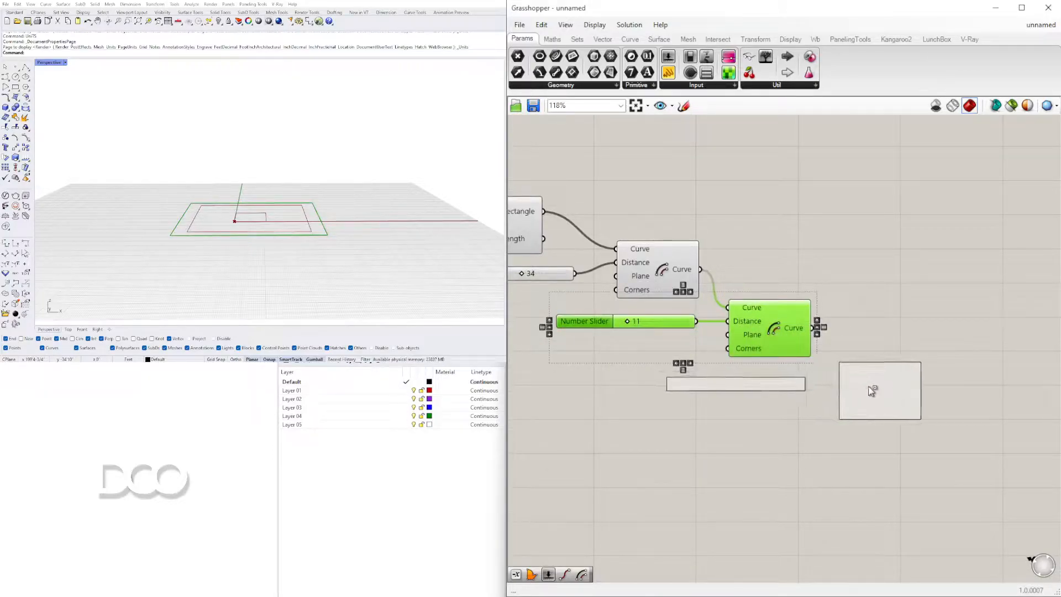
pyautogui.click(872, 391)
pyautogui.moveTo(812, 328); pyautogui.dragTo(855, 370)
pyautogui.click(883, 309)
# - Set the distance slider of the third Offset Curve component to 20
pyautogui.scroll(5, 772, 364)
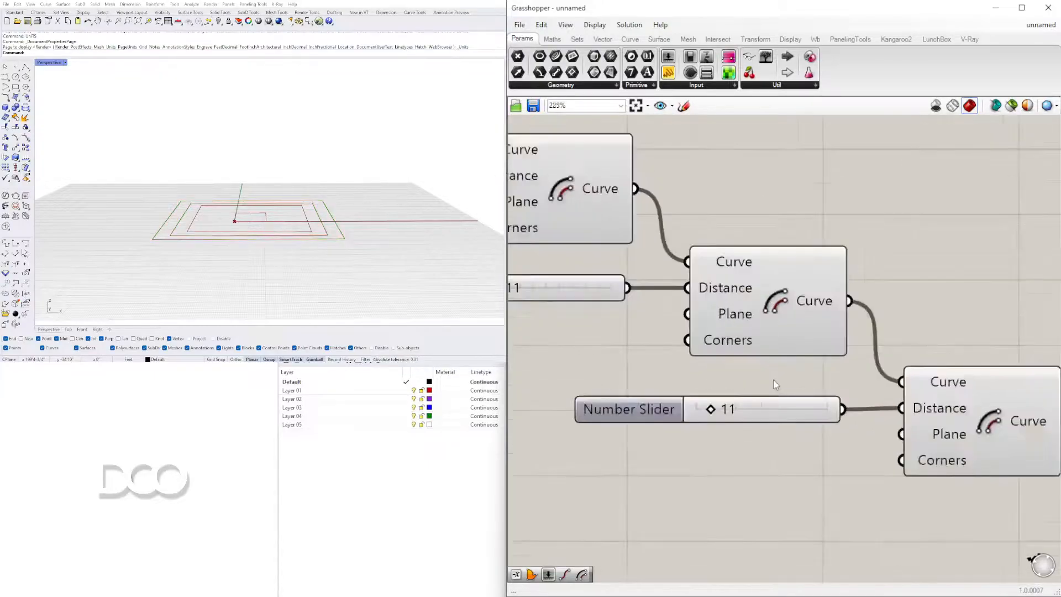
pyautogui.moveTo(706, 415); pyautogui.dragTo(720, 416)
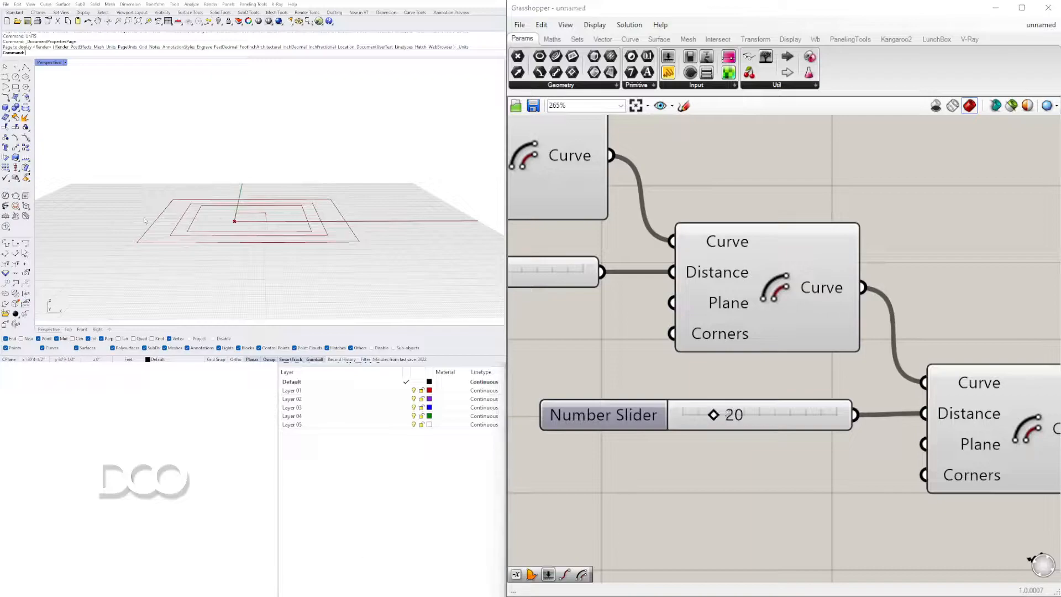
pyautogui.moveTo(354, 194); pyautogui.dragTo(406, 243, button='right')
pyautogui.scroll(-8, 802, 351)
pyautogui.moveTo(780, 348); pyautogui.dragTo(896, 327, button='right')
pyautogui.moveTo(994, 414); pyautogui.dragTo(584, 187)
pyautogui.scroll(-1, 765, 221)
pyautogui.click(850, 323)
pyautogui.click(377, 500)
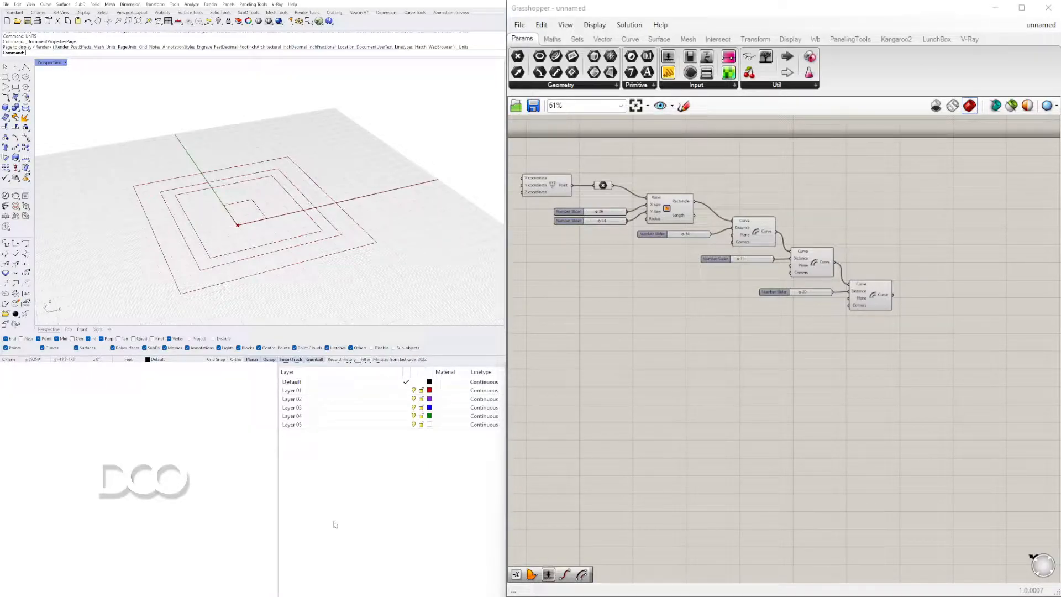
# - Set the third offset's distance slider to 11 and check the spacing of the outlines in the viewport
pyautogui.scroll(10, 801, 302)
pyautogui.moveTo(812, 238); pyautogui.dragTo(783, 238)
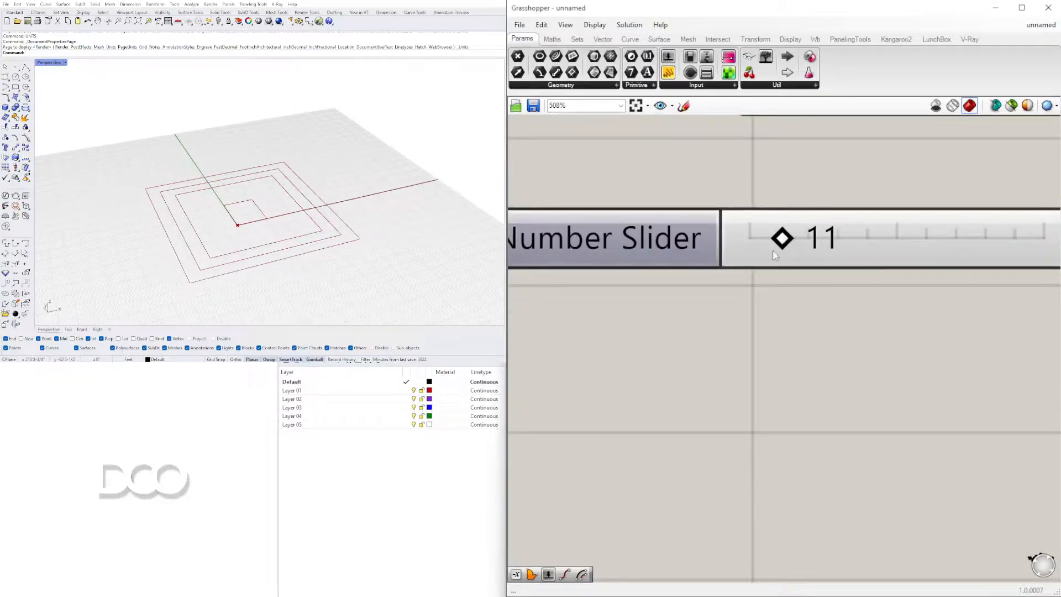
pyautogui.scroll(2, 309, 197)
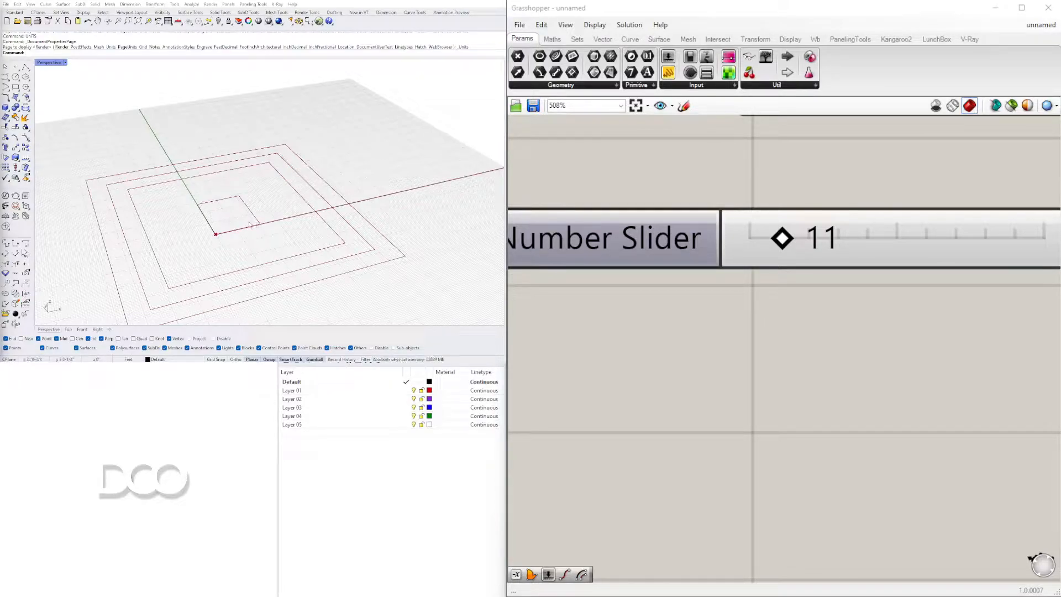
pyautogui.scroll(-5, 250, 225)
pyautogui.moveTo(282, 222); pyautogui.dragTo(271, 216, button='right')
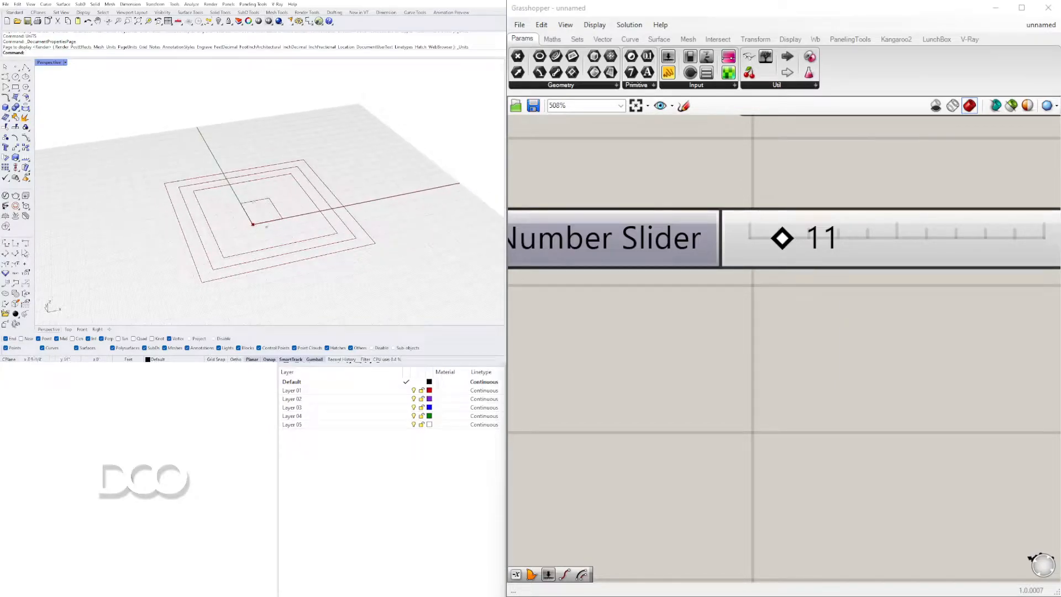
pyautogui.scroll(-3, 256, 243)
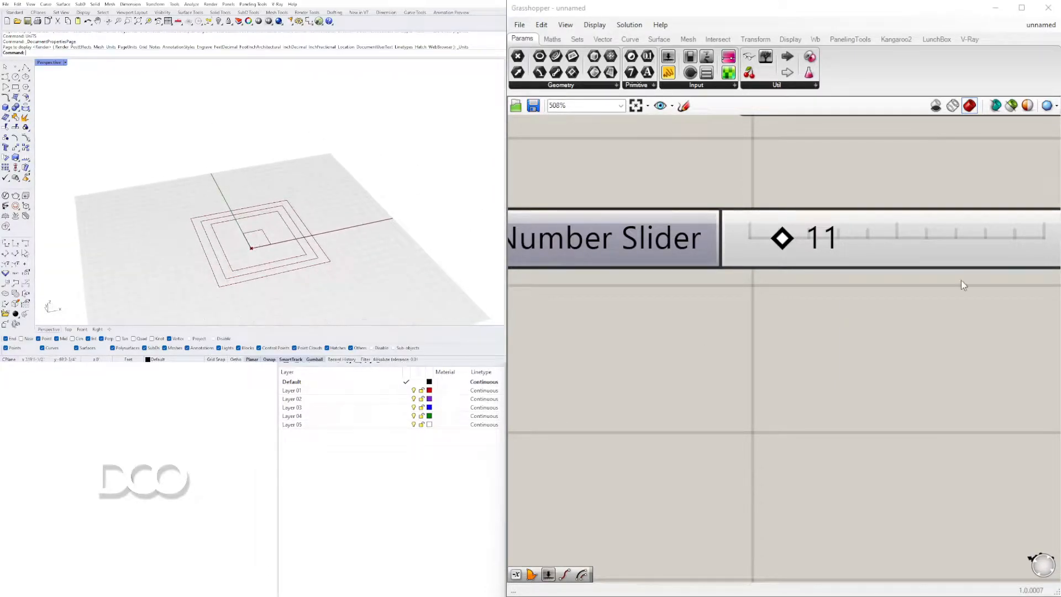
# - Move the three Offset Curve components and their sliders lower on the canvas to clear space beside the Rectangle component
pyautogui.scroll(-5, 963, 284)
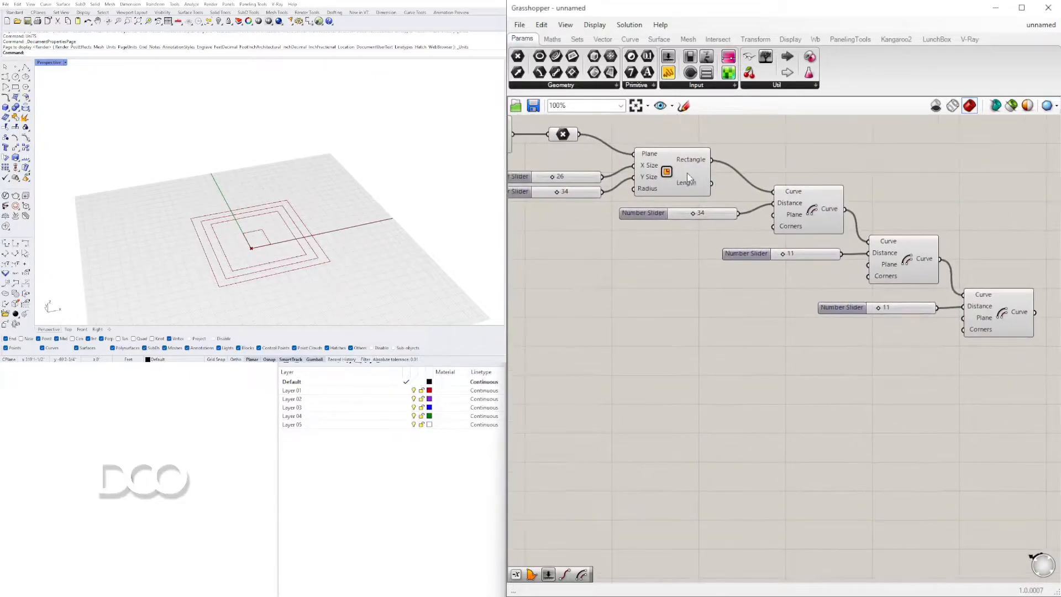
pyautogui.click(679, 169)
pyautogui.scroll(-2, 981, 357)
pyautogui.moveTo(981, 356); pyautogui.dragTo(688, 166)
pyautogui.moveTo(812, 185); pyautogui.dragTo(817, 195)
pyautogui.click(721, 157)
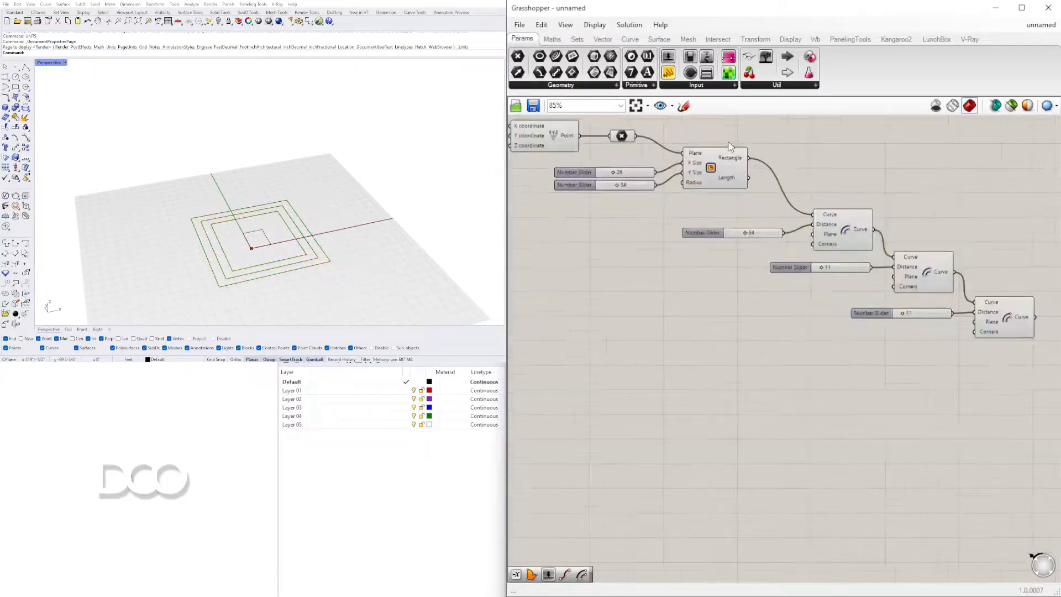
# - Add a Boundary Surfaces component and wire the Rectangle output into its Edges input
pyautogui.scroll(2, 731, 234)
pyautogui.scroll(3, 762, 210)
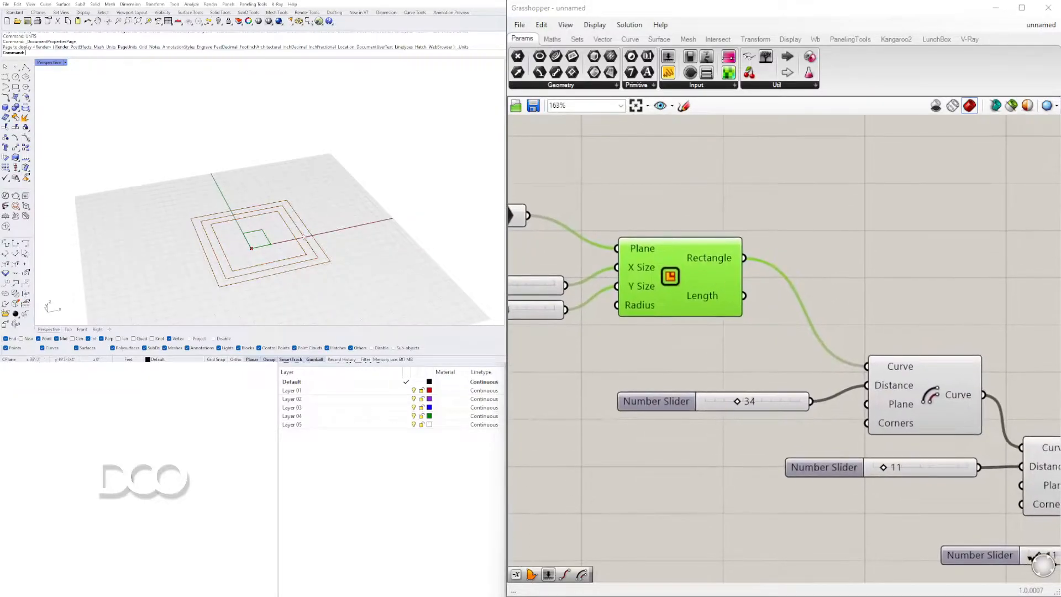
pyautogui.moveTo(260, 243); pyautogui.dragTo(248, 250, button='right')
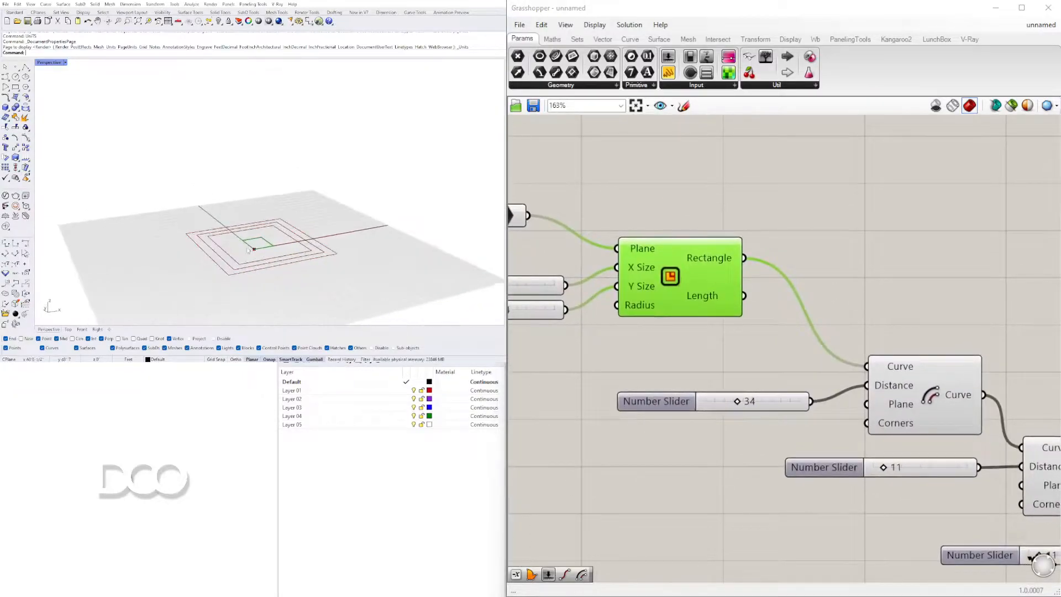
pyautogui.doubleClick(913, 201)
pyautogui.write('BOUND')
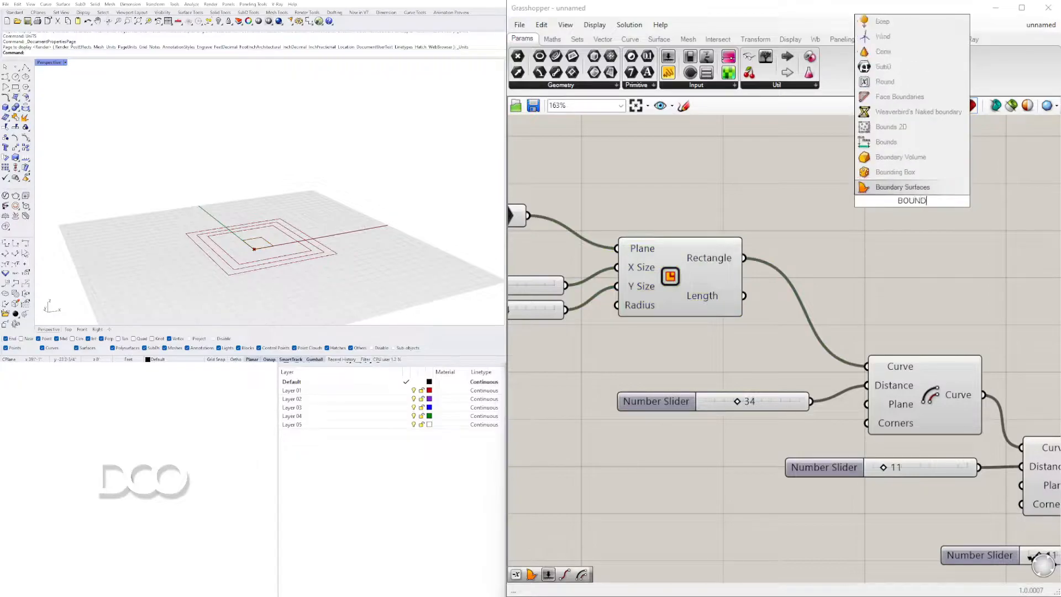
pyautogui.press('Return')
pyautogui.moveTo(743, 258); pyautogui.dragTo(854, 201)
pyautogui.moveTo(854, 201); pyautogui.dragTo(818, 194, button='right')
pyautogui.scroll(-2, 263, 214)
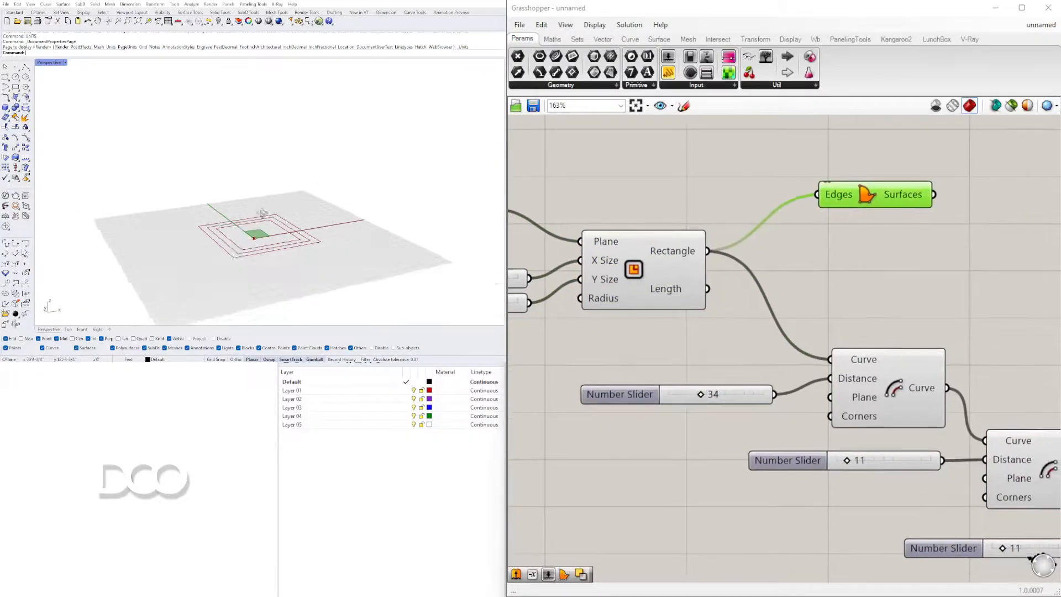
pyautogui.scroll(-2, 262, 213)
pyautogui.moveTo(262, 213); pyautogui.dragTo(255, 236, button='right')
pyautogui.scroll(-2, 255, 237)
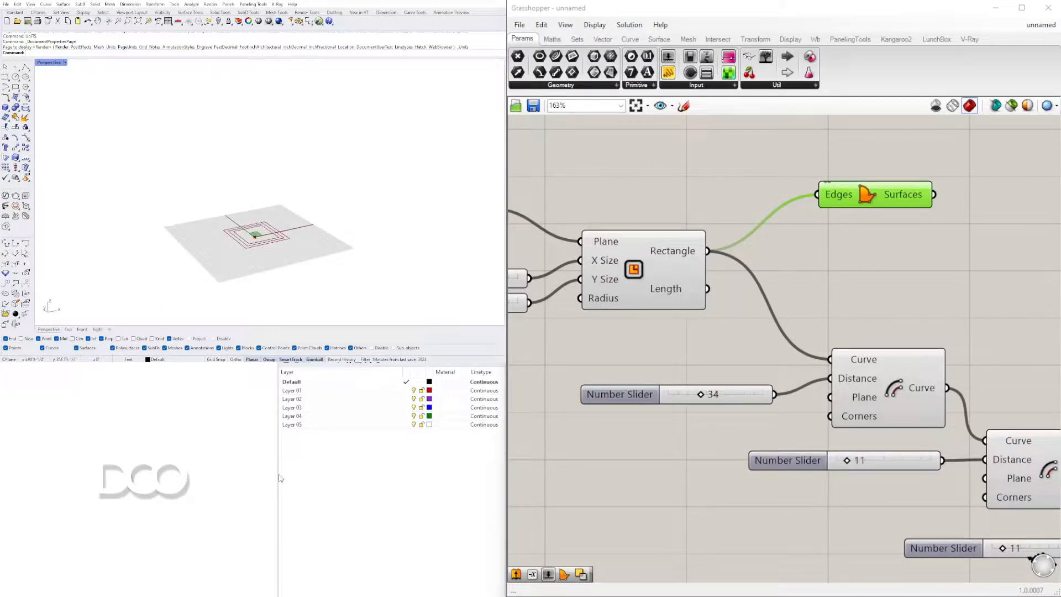
# - Add an Extrude component and move the Boundary Surfaces component away from it to leave space between them
pyautogui.moveTo(935, 206); pyautogui.dragTo(741, 228, button='right')
pyautogui.doubleClick(888, 249)
pyautogui.write('extru')
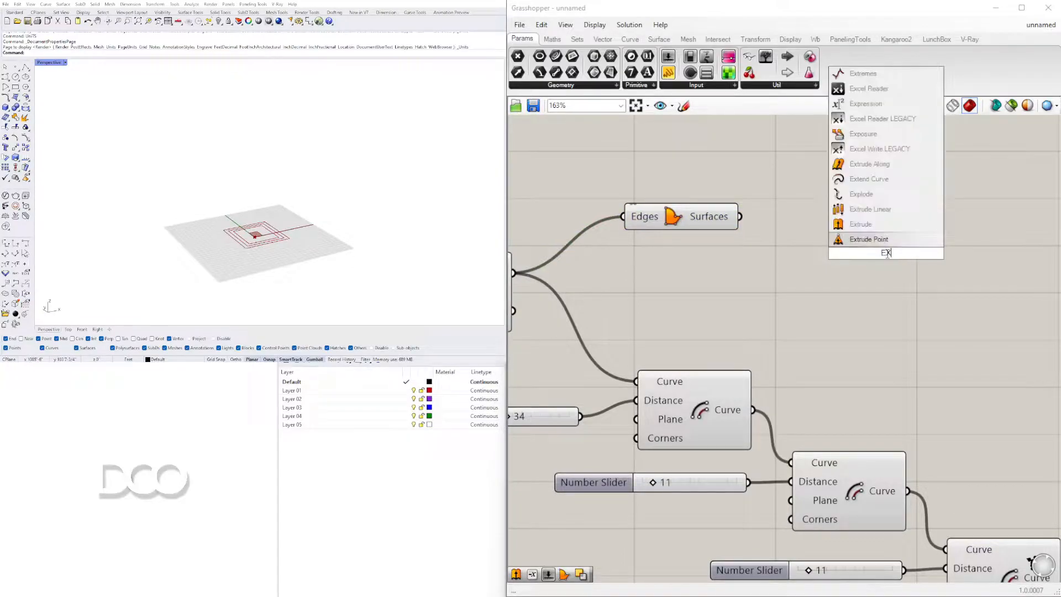
pyautogui.click(878, 240)
pyautogui.moveTo(679, 227); pyautogui.dragTo(611, 236)
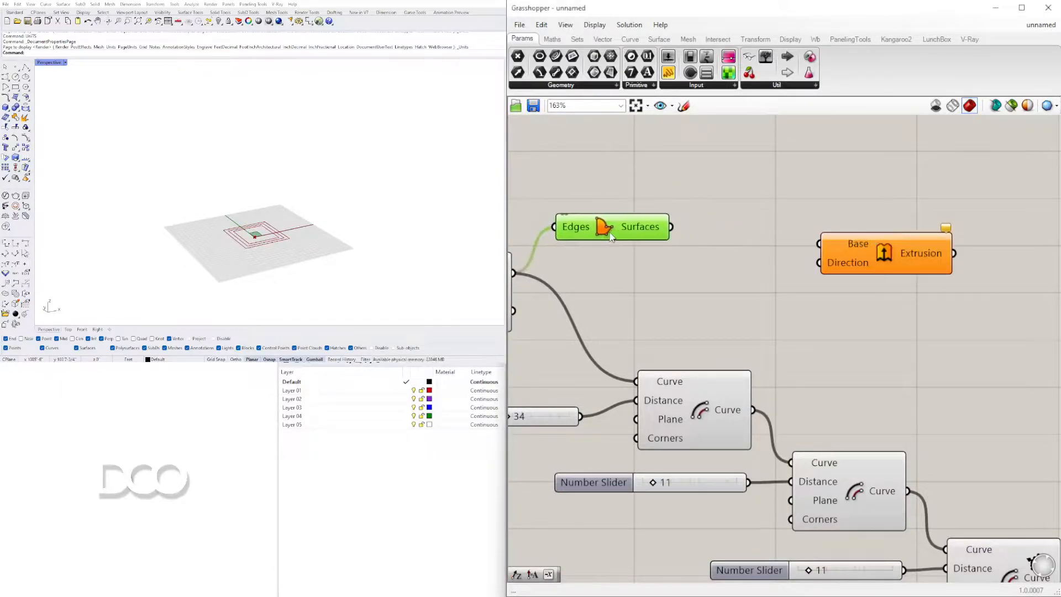
# - Add a Unit Z vector component and place it just above the Boundary Surfaces component
pyautogui.doubleClick(723, 277)
pyautogui.write('z')
pyautogui.click(712, 266)
pyautogui.moveTo(734, 275); pyautogui.dragTo(633, 185)
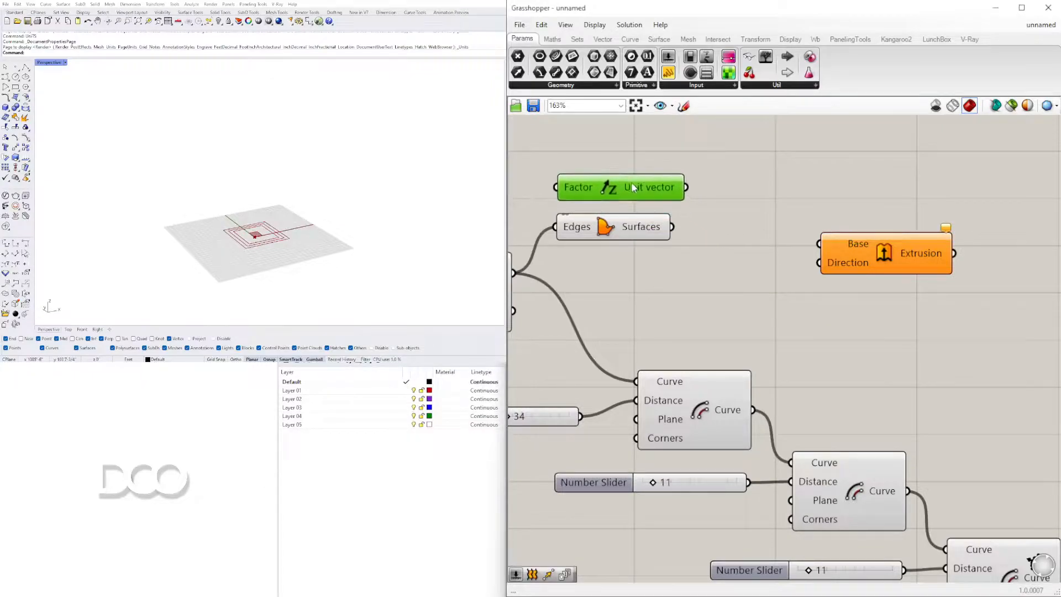
# - Wire Surfaces into the Extrude component's Base input and the Unit Z vector into its Direction input
pyautogui.moveTo(673, 226); pyautogui.dragTo(809, 216)
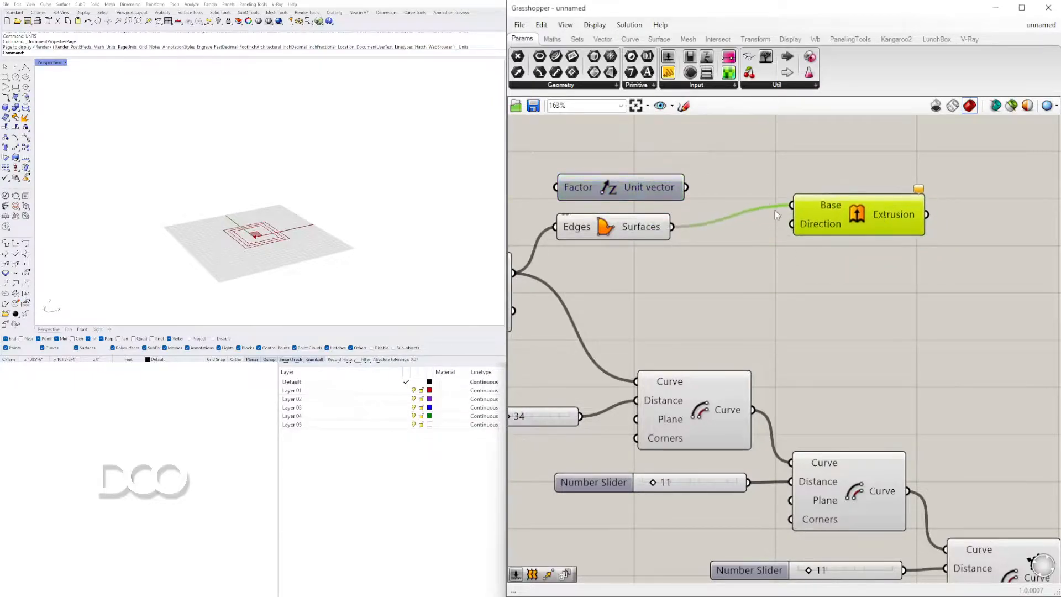
pyautogui.moveTo(686, 188); pyautogui.dragTo(792, 224)
pyautogui.moveTo(694, 267); pyautogui.dragTo(822, 274, button='right')
pyautogui.click(764, 190)
pyautogui.moveTo(871, 161); pyautogui.dragTo(802, 193, button='right')
pyautogui.moveTo(915, 255); pyautogui.dragTo(917, 246)
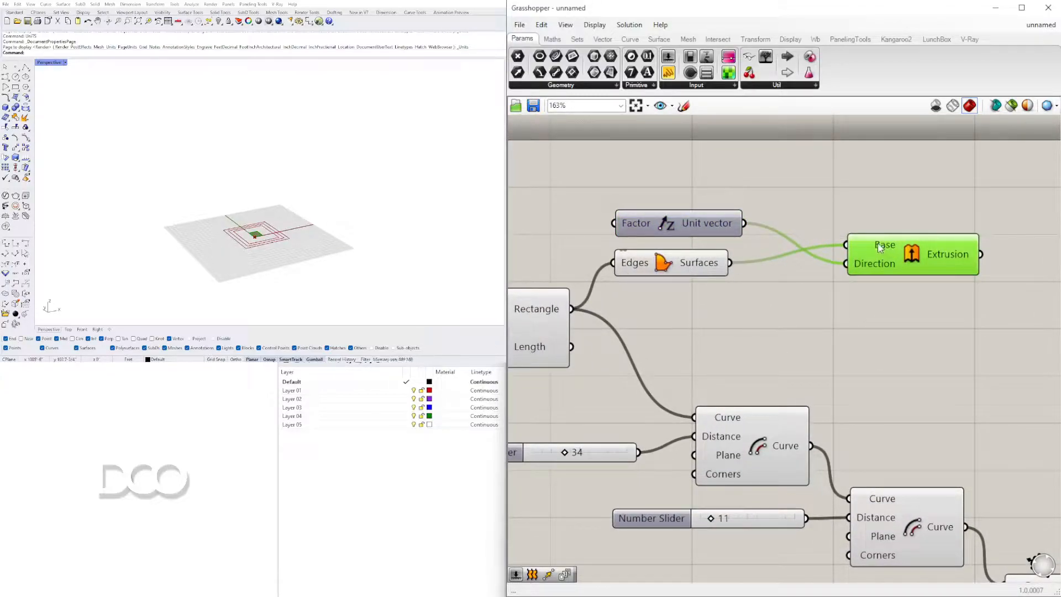
# - Examine the Boundary Surfaces and Unit Z connections feeding the Extrude component
pyautogui.moveTo(881, 247)
pyautogui.click(663, 268)
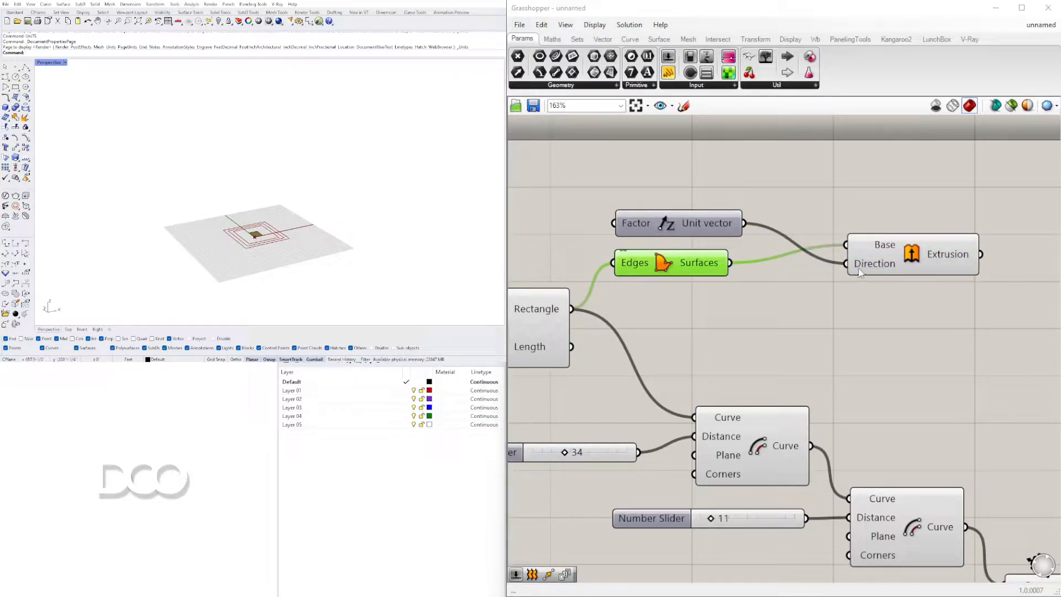
pyautogui.click(701, 232)
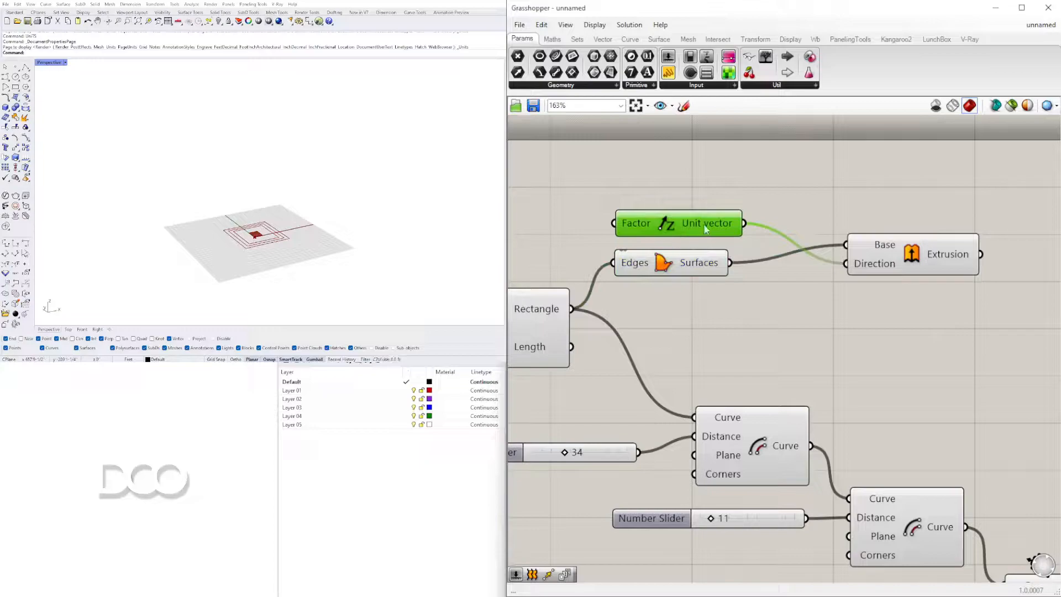
pyautogui.click(103, 288)
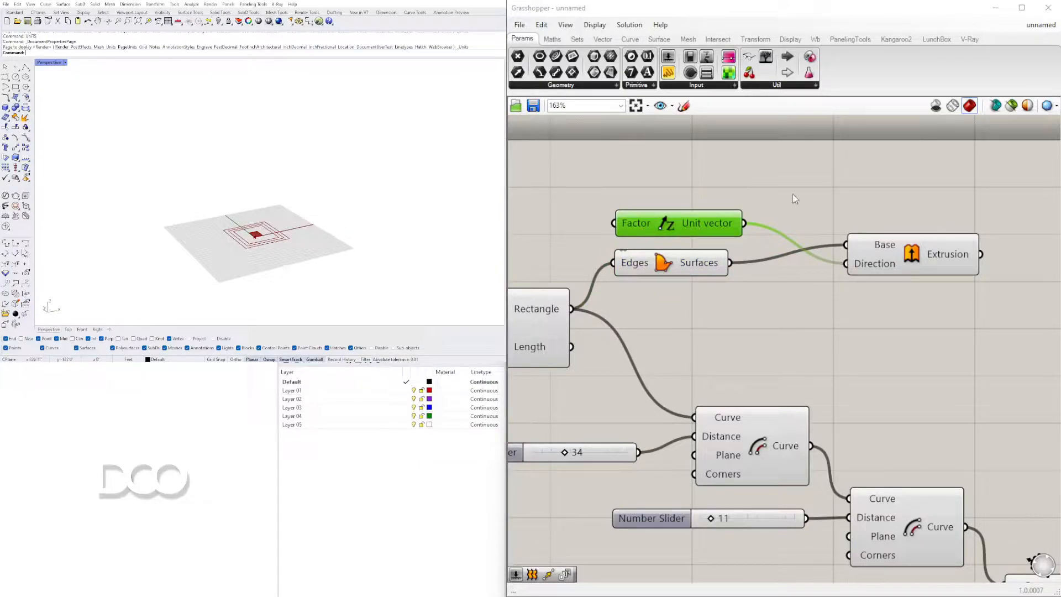
pyautogui.moveTo(583, 217); pyautogui.dragTo(722, 225, button='right')
pyautogui.moveTo(609, 239); pyautogui.dragTo(849, 247, button='right')
pyautogui.scroll(-2, 762, 302)
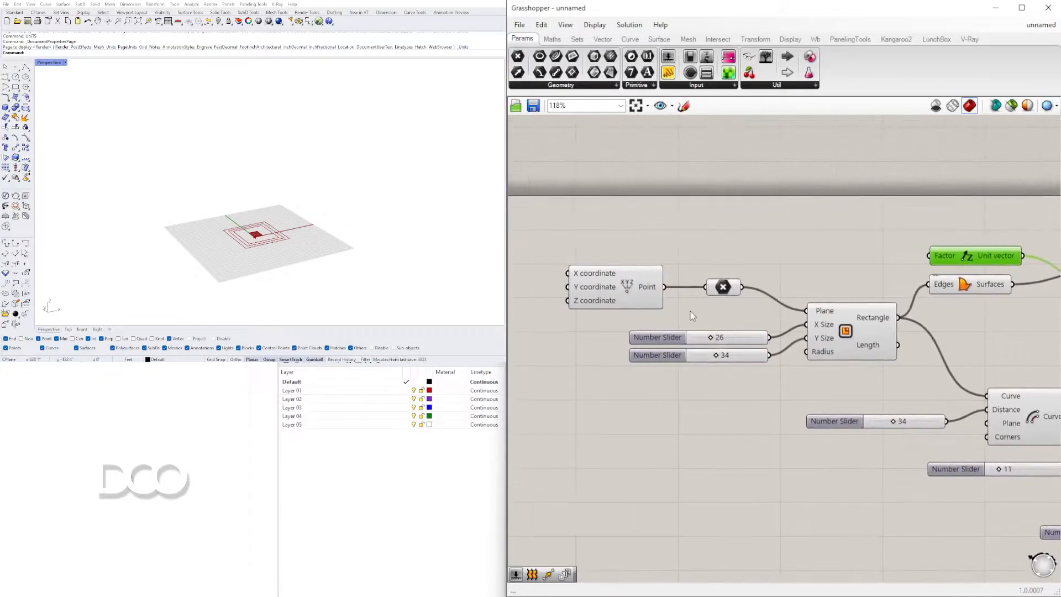
# - Duplicate the slider with value 26 above the rectangle, wire it into the Unit Z Factor input and set it to 100
pyautogui.moveTo(673, 339); pyautogui.dragTo(793, 241)
pyautogui.scroll(3, 887, 238)
pyautogui.moveTo(887, 243); pyautogui.dragTo(952, 267)
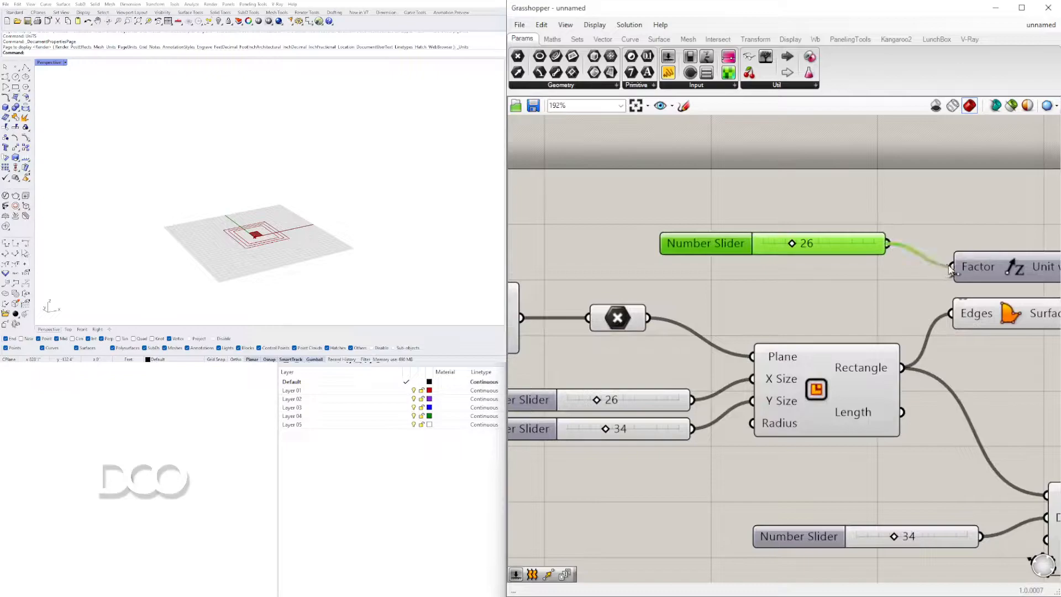
pyautogui.scroll(4, 816, 246)
pyautogui.moveTo(762, 243); pyautogui.dragTo(952, 247)
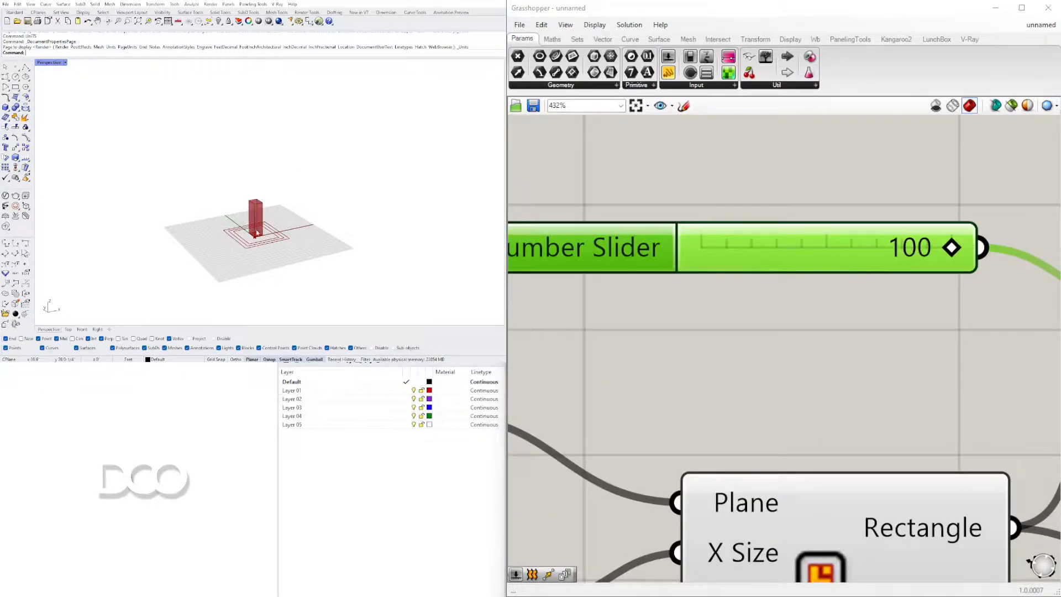
pyautogui.scroll(3, 268, 225)
pyautogui.scroll(3, 267, 225)
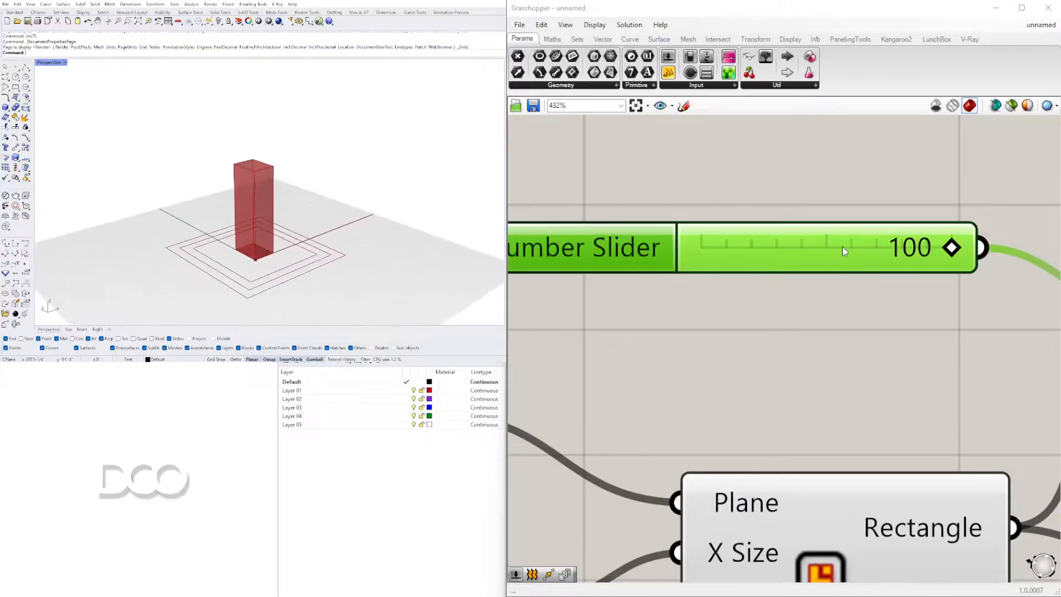
pyautogui.scroll(-5, 813, 298)
pyautogui.moveTo(722, 290); pyautogui.dragTo(755, 310)
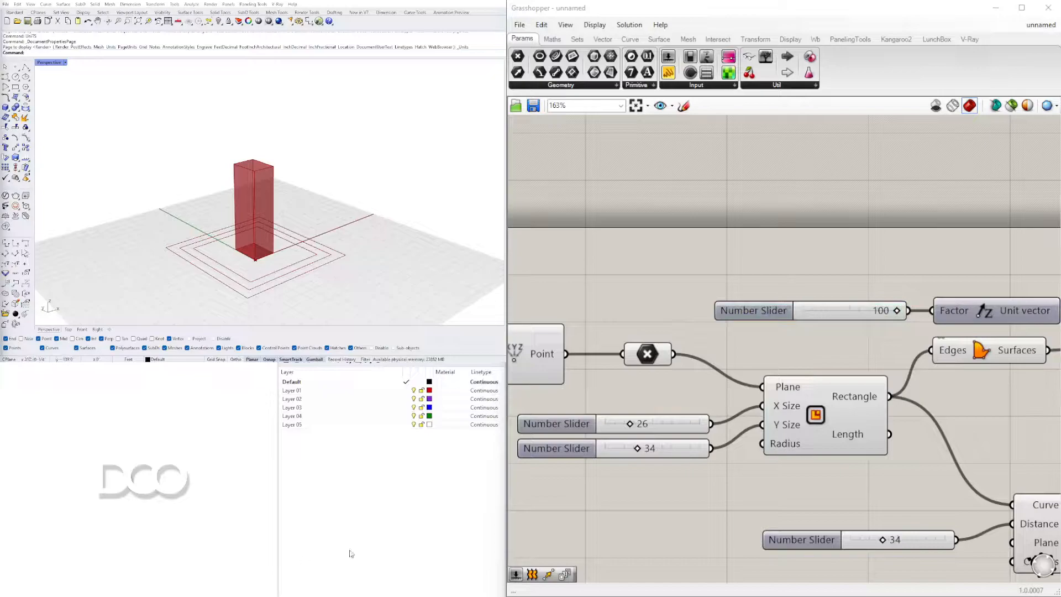
# - Turn off the preview of the Boundary Surfaces component that feeds the extrusion
pyautogui.scroll(-3, 915, 346)
pyautogui.moveTo(992, 363); pyautogui.dragTo(900, 298, button='right')
pyautogui.moveTo(1020, 296); pyautogui.dragTo(801, 293, button='right')
pyautogui.moveTo(800, 285); pyautogui.dragTo(810, 281)
pyautogui.click(652, 282)
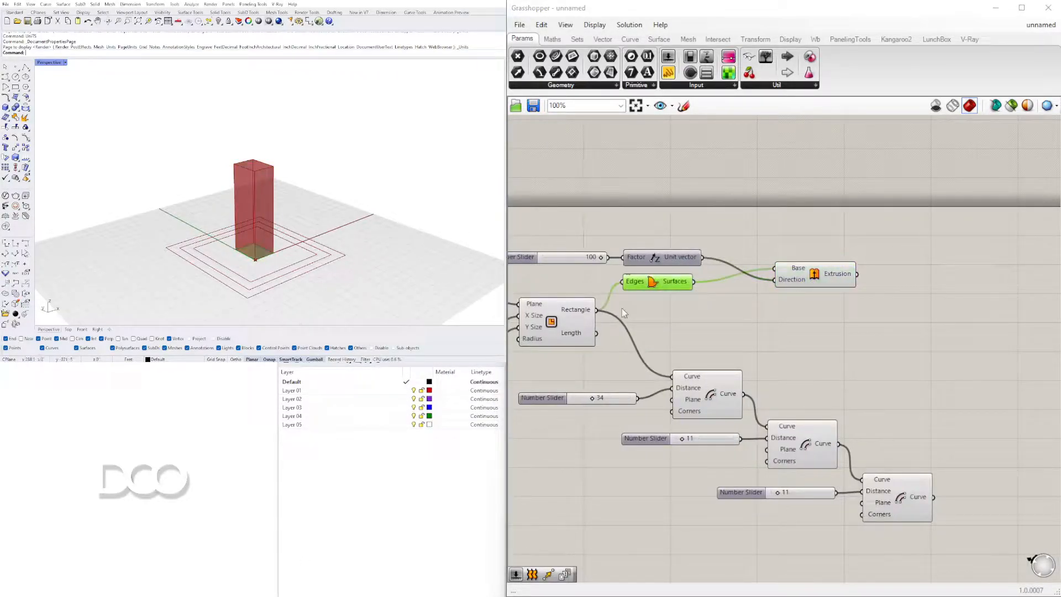
pyautogui.rightClick(653, 281)
pyautogui.click(681, 303)
pyautogui.moveTo(271, 243); pyautogui.dragTo(258, 238, button='right')
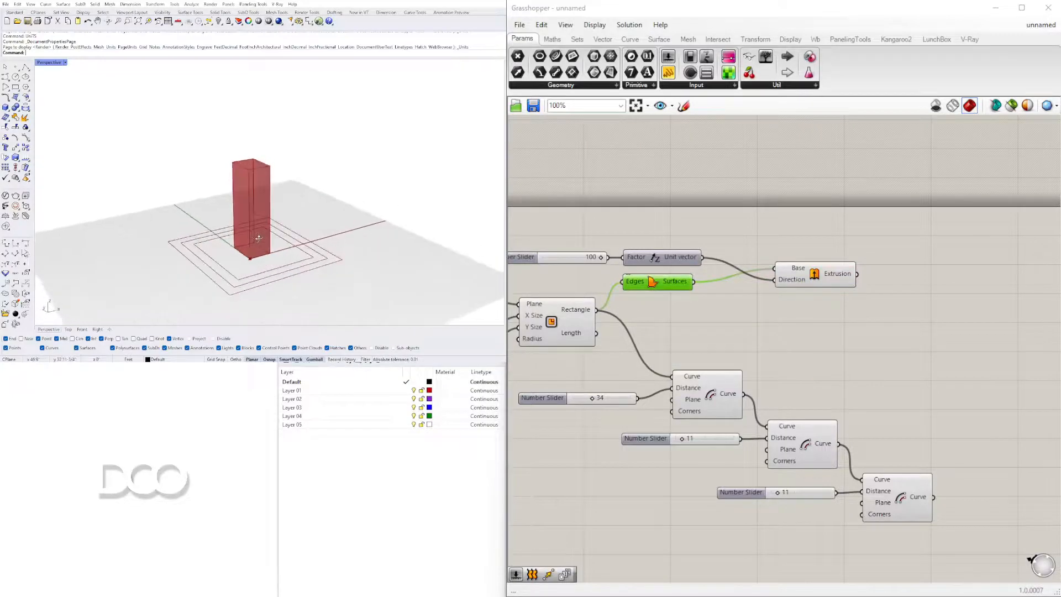
pyautogui.scroll(3, 258, 238)
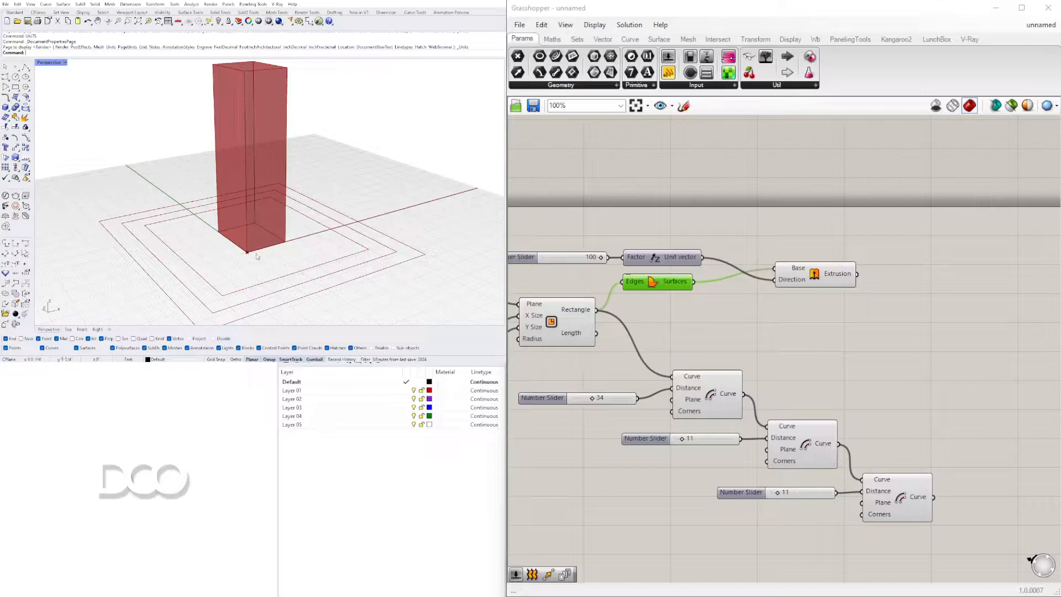
# - Add a second Boundary Surfaces component below the Extrude component
pyautogui.moveTo(711, 246); pyautogui.dragTo(835, 198, button='right')
pyautogui.click(678, 270)
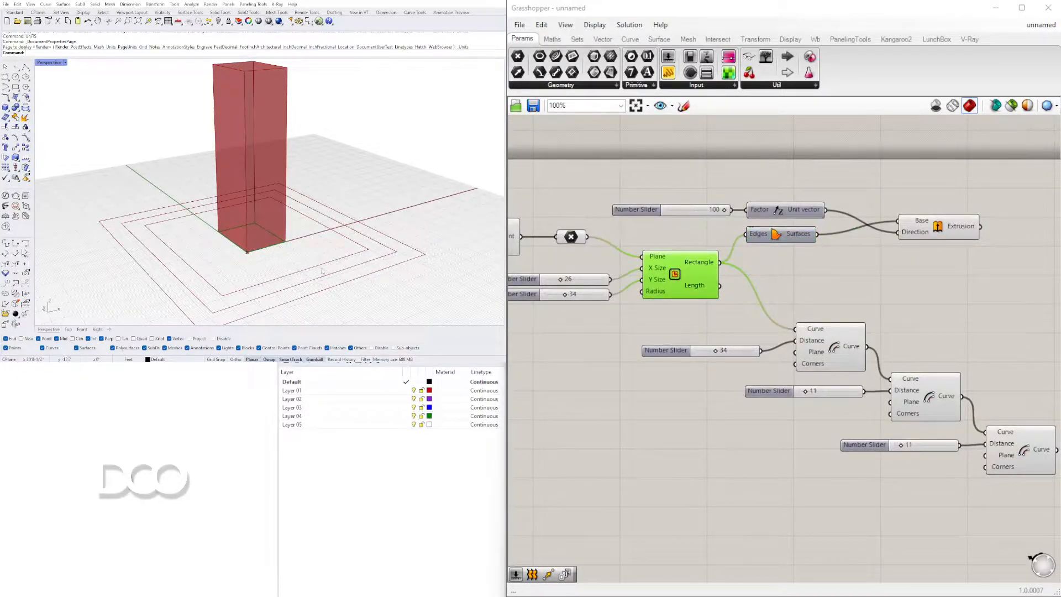
pyautogui.click(853, 349)
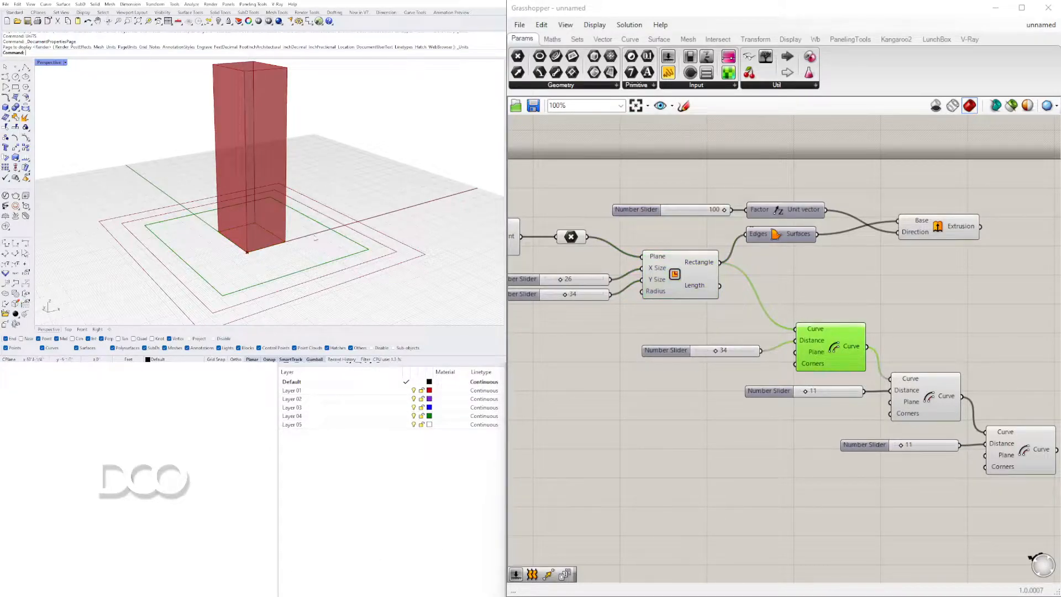
pyautogui.doubleClick(913, 297)
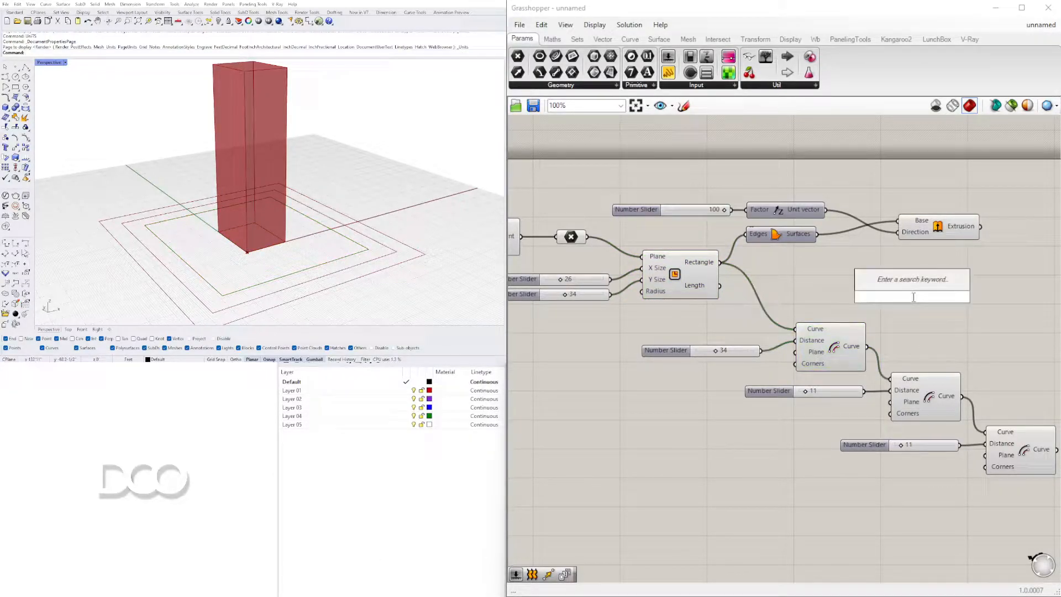
pyautogui.write('BOUND')
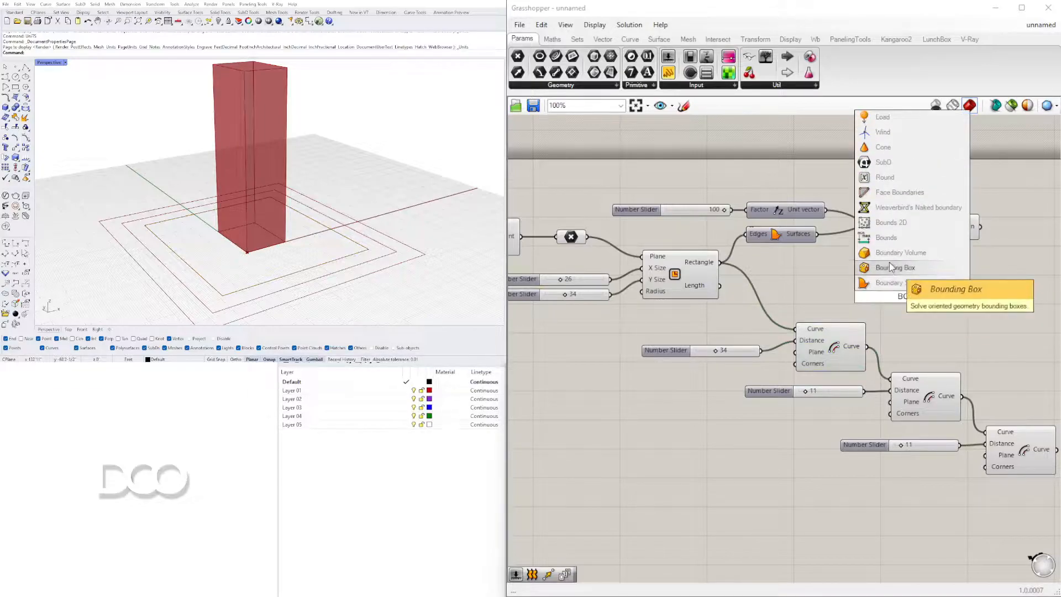
pyautogui.click(903, 282)
pyautogui.moveTo(912, 295); pyautogui.dragTo(997, 284)
pyautogui.click(874, 288)
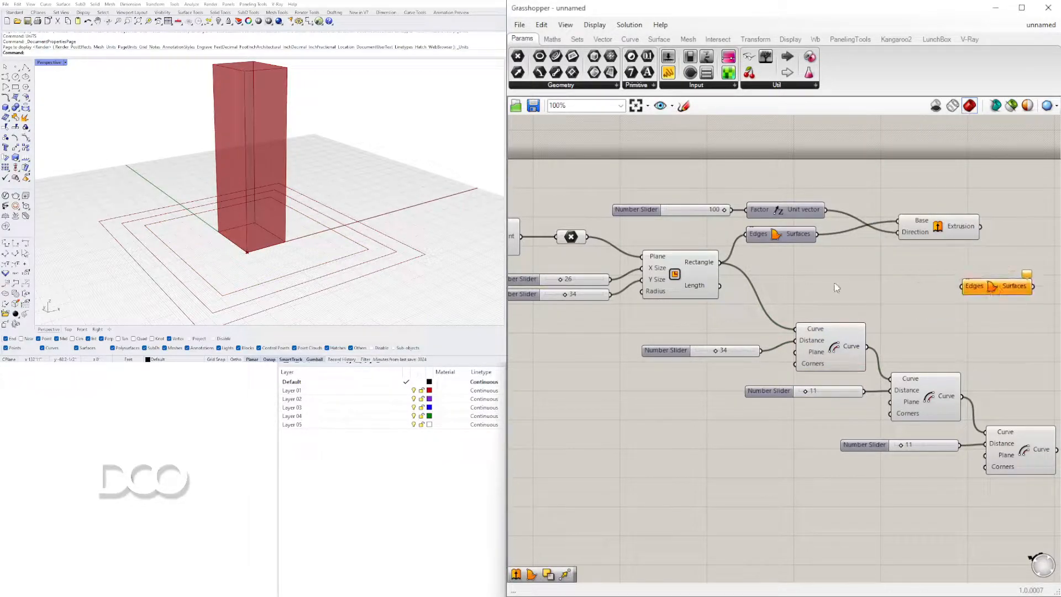
# - Wire the Rectangle and the first offset Curve into the new Boundary Surfaces Edges input and flatten that input
pyautogui.moveTo(722, 263); pyautogui.dragTo(962, 286)
pyautogui.moveTo(867, 346); pyautogui.dragTo(969, 279)
pyautogui.rightClick(956, 276)
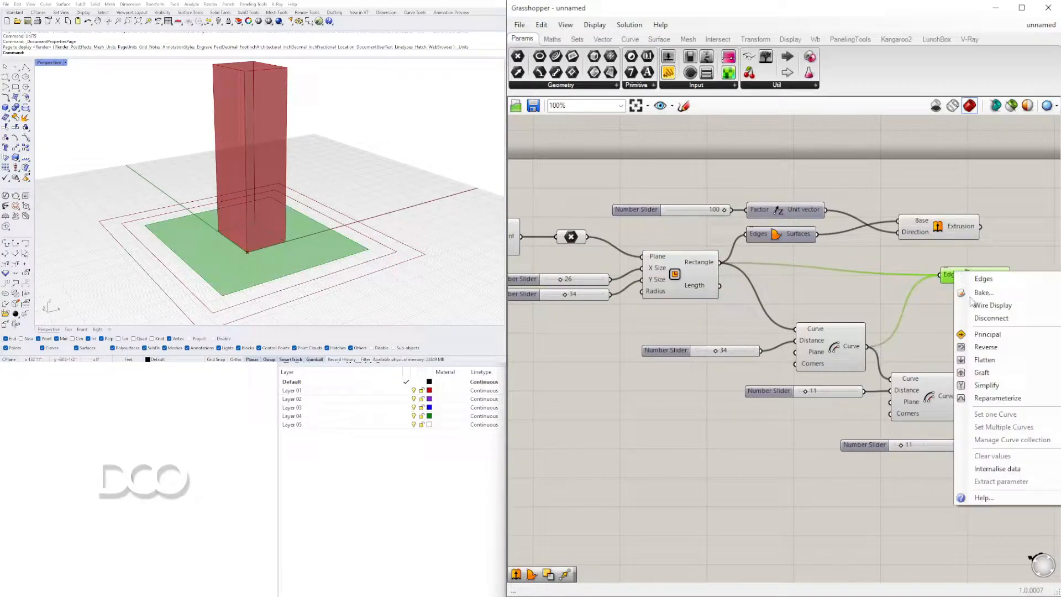
pyautogui.click(978, 362)
pyautogui.moveTo(296, 253); pyautogui.dragTo(314, 197, button='right')
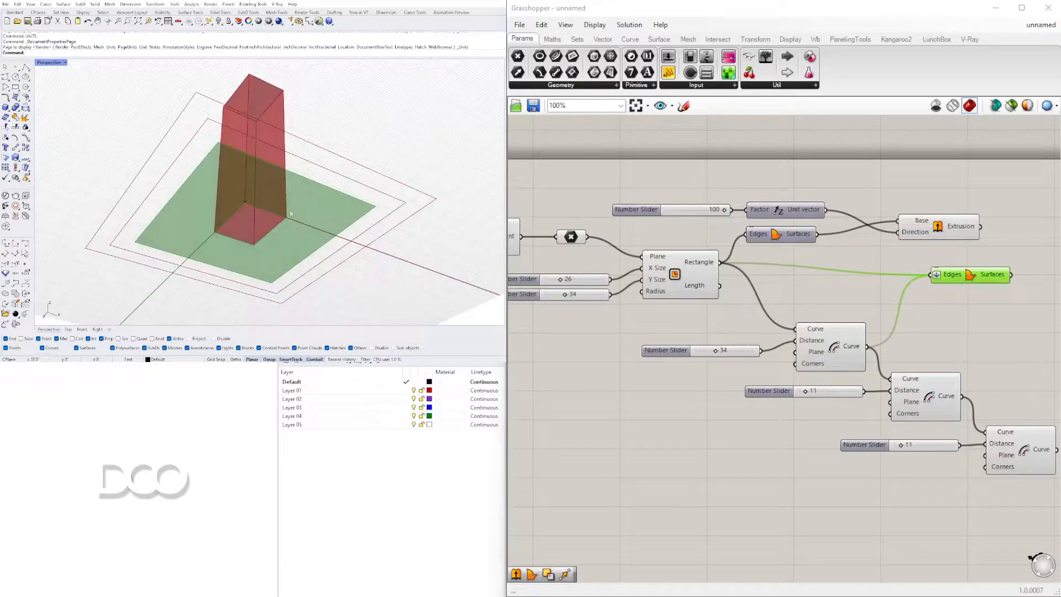
# - Switch Flatten off and back on for the Edges input to compare the resulting floor surface
pyautogui.rightClick(938, 275)
pyautogui.click(972, 363)
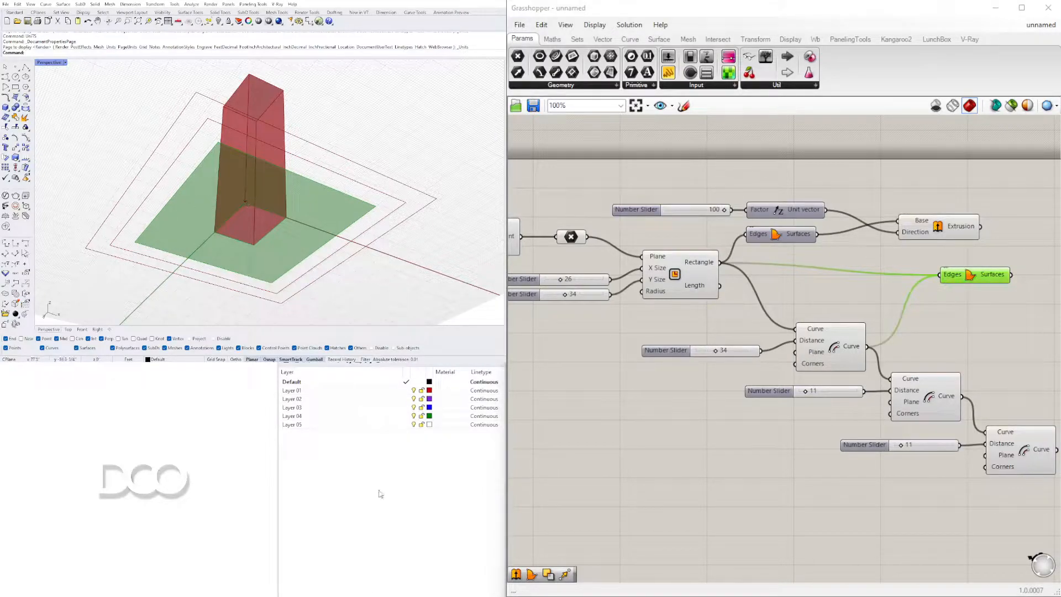
pyautogui.rightClick(946, 275)
pyautogui.click(980, 363)
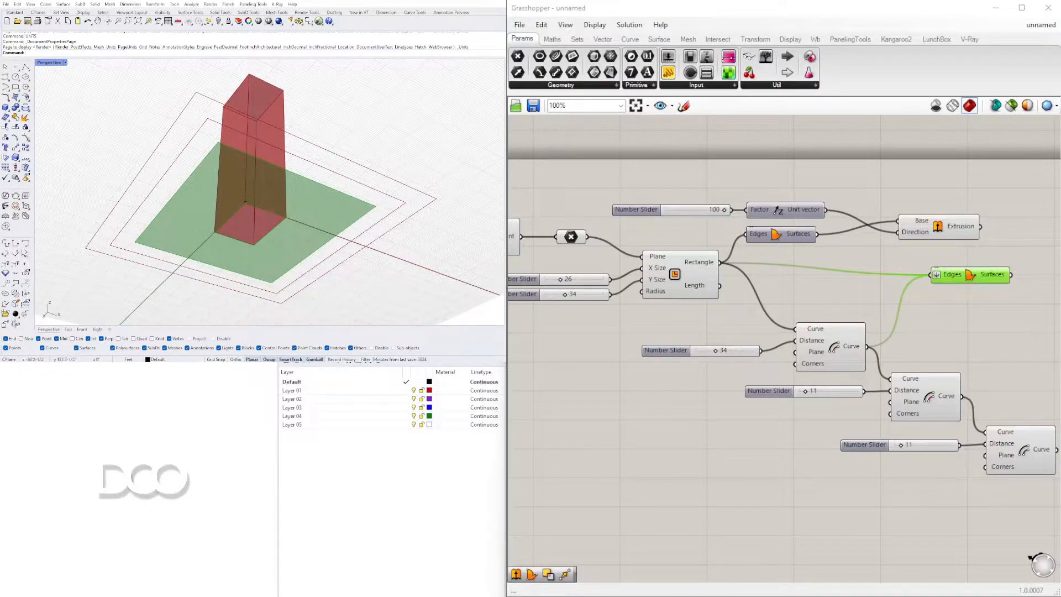
pyautogui.moveTo(332, 190); pyautogui.dragTo(315, 219, button='right')
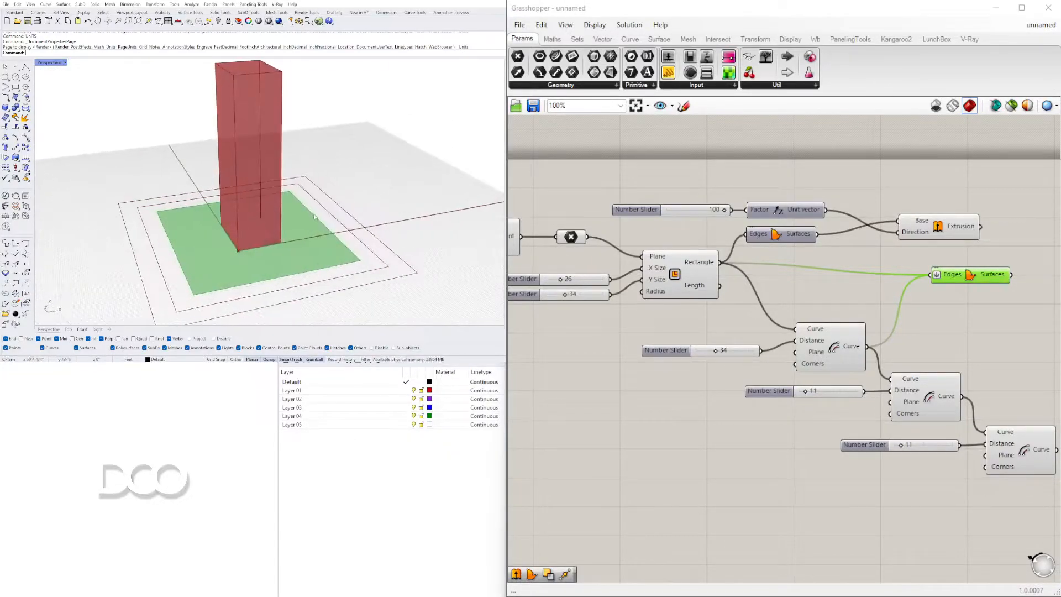
pyautogui.moveTo(216, 267); pyautogui.dragTo(294, 221, button='right')
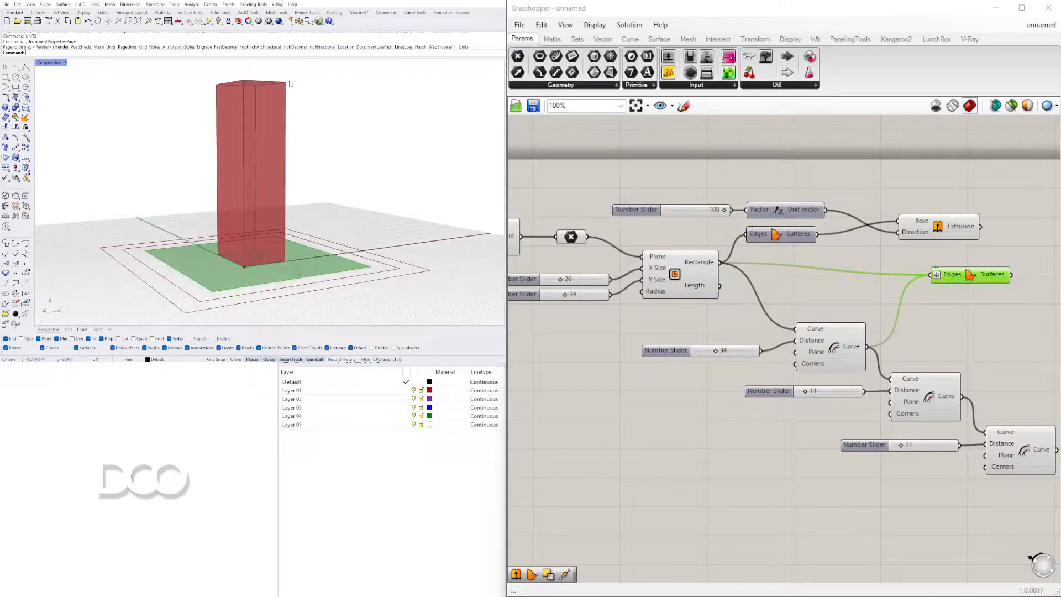
# - Shift the floor's Boundary Surfaces component slightly and add a Move component well beyond it
pyautogui.moveTo(957, 326); pyautogui.dragTo(745, 324, button='right')
pyautogui.scroll(-1, 744, 324)
pyautogui.moveTo(750, 280); pyautogui.dragTo(721, 298)
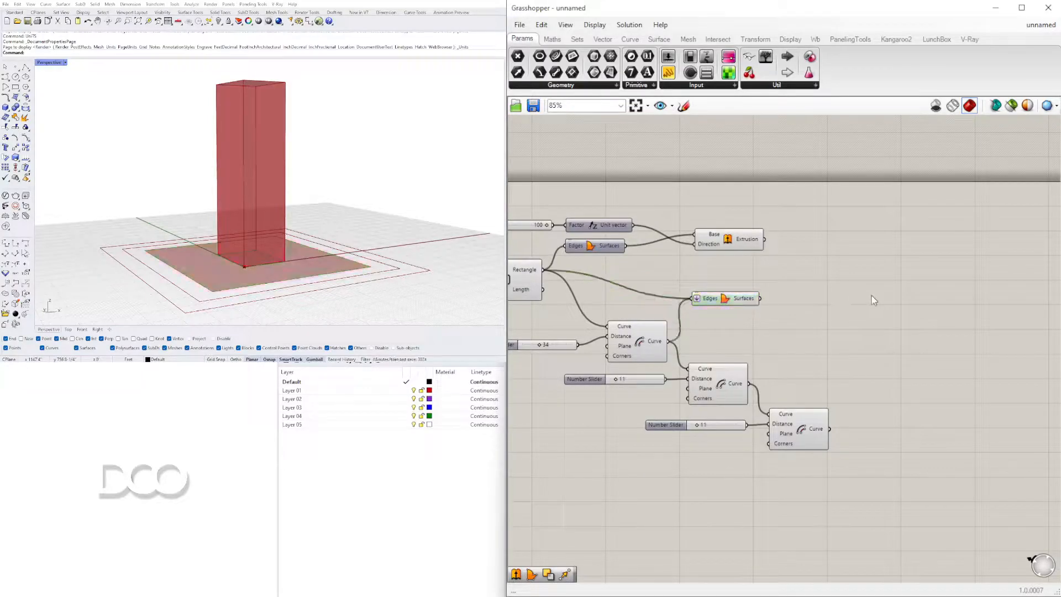
pyautogui.doubleClick(873, 296)
pyautogui.write('MOVE')
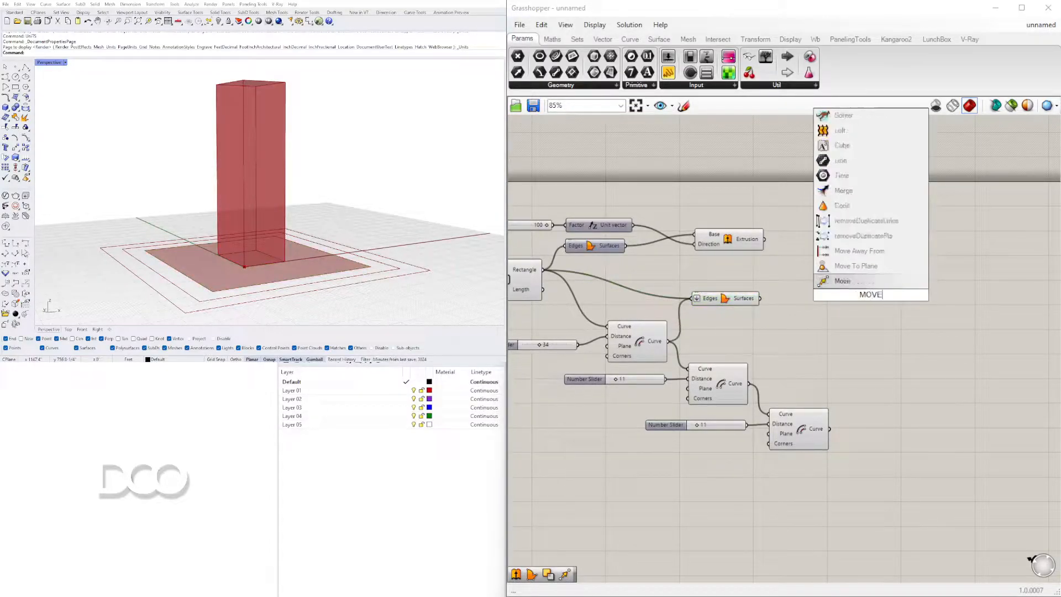
pyautogui.click(843, 280)
pyautogui.moveTo(876, 304); pyautogui.dragTo(957, 304)
# - Add a Series component between the floor's Boundary Surfaces and Move components, leaving more room before Move
pyautogui.doubleClick(838, 333)
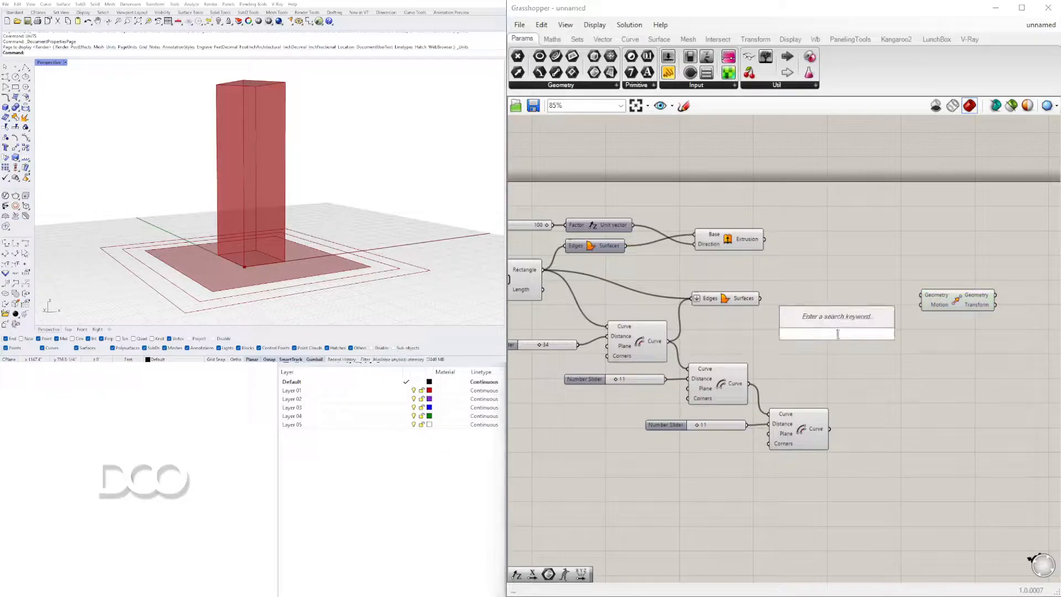
pyautogui.write('SERIES')
pyautogui.click(813, 334)
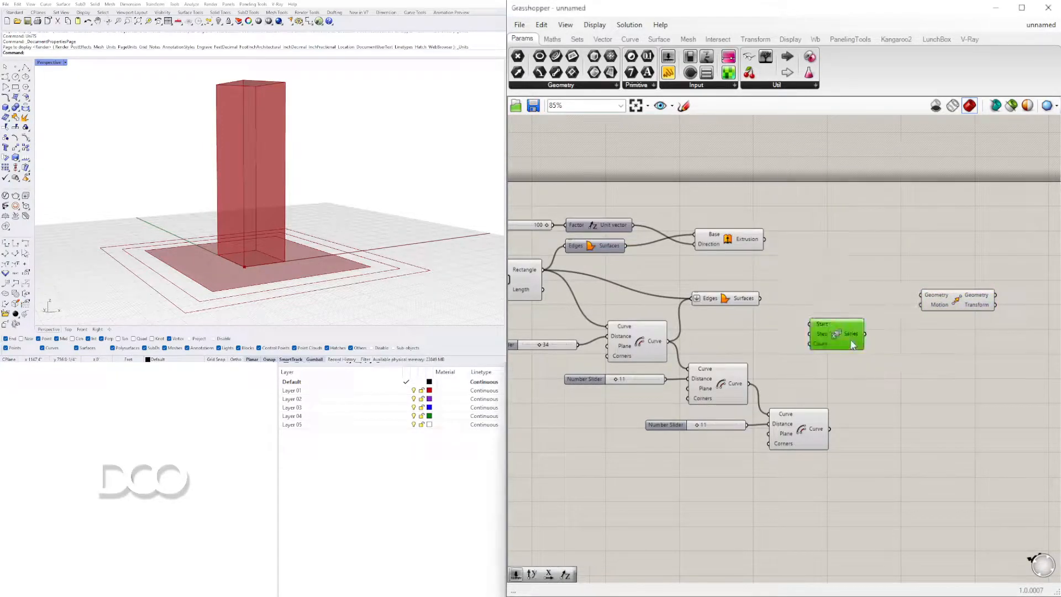
pyautogui.moveTo(958, 308); pyautogui.dragTo(974, 306)
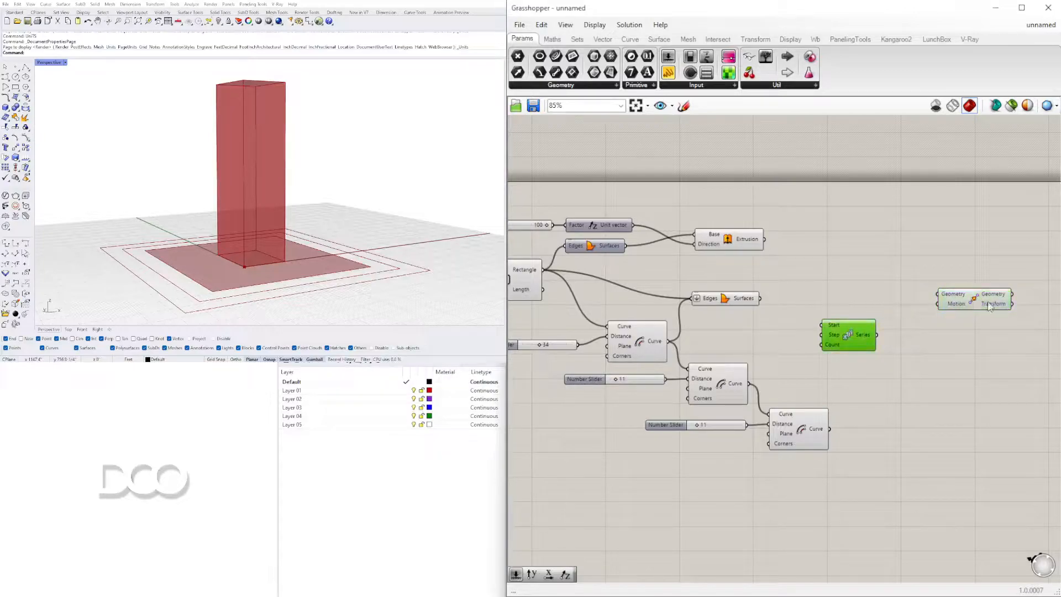
pyautogui.moveTo(1021, 358); pyautogui.dragTo(755, 281)
pyautogui.click(866, 397)
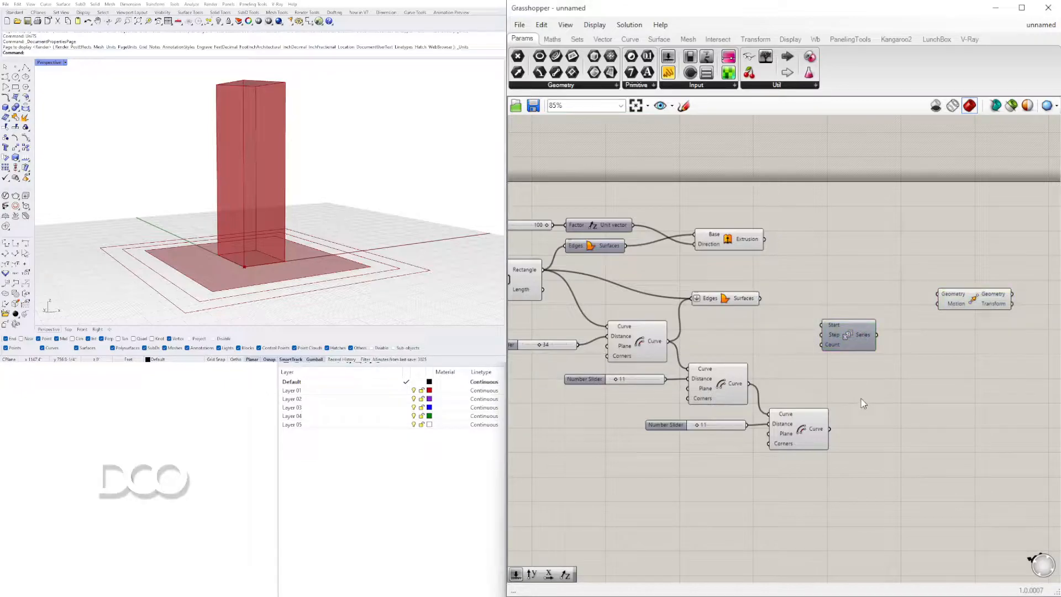
pyautogui.click(475, 244)
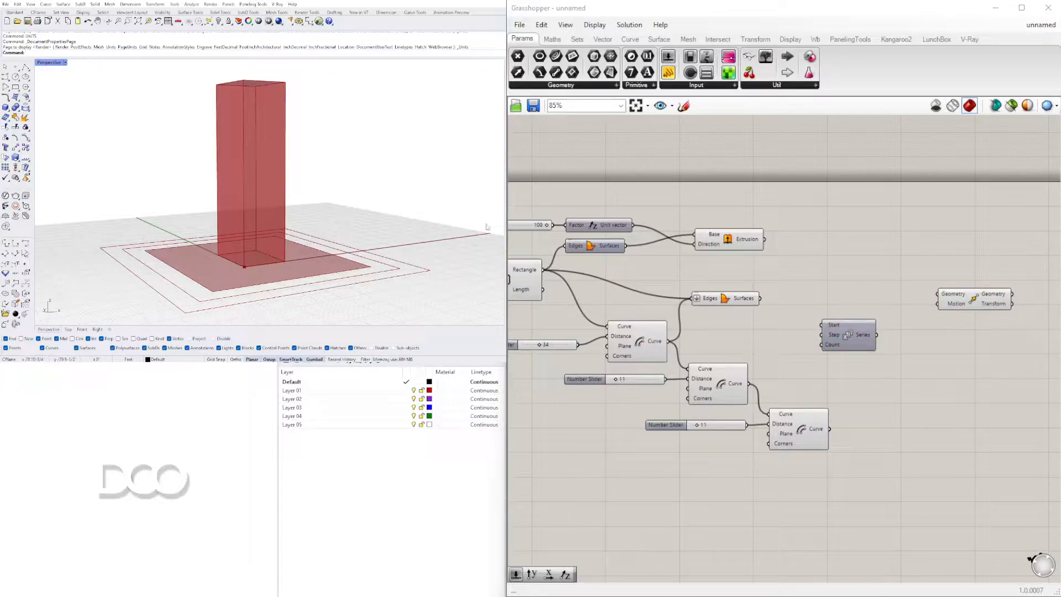
# - Wire the floor Surfaces output into Move's Geometry input and space out the Series and Move components
pyautogui.click(741, 301)
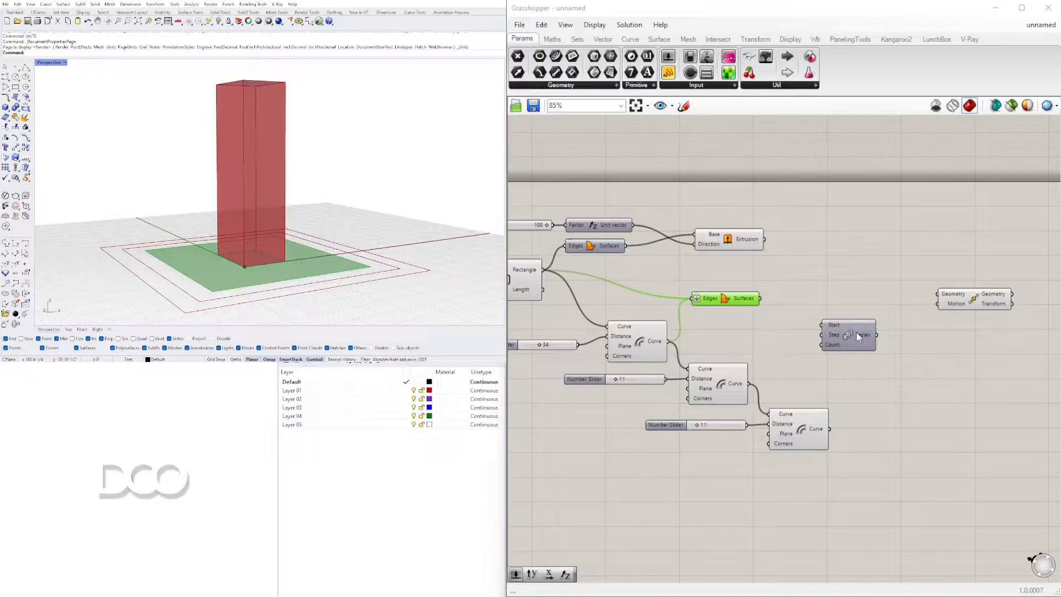
pyautogui.moveTo(832, 329); pyautogui.dragTo(879, 356)
pyautogui.click(747, 298)
pyautogui.moveTo(761, 299); pyautogui.dragTo(939, 295)
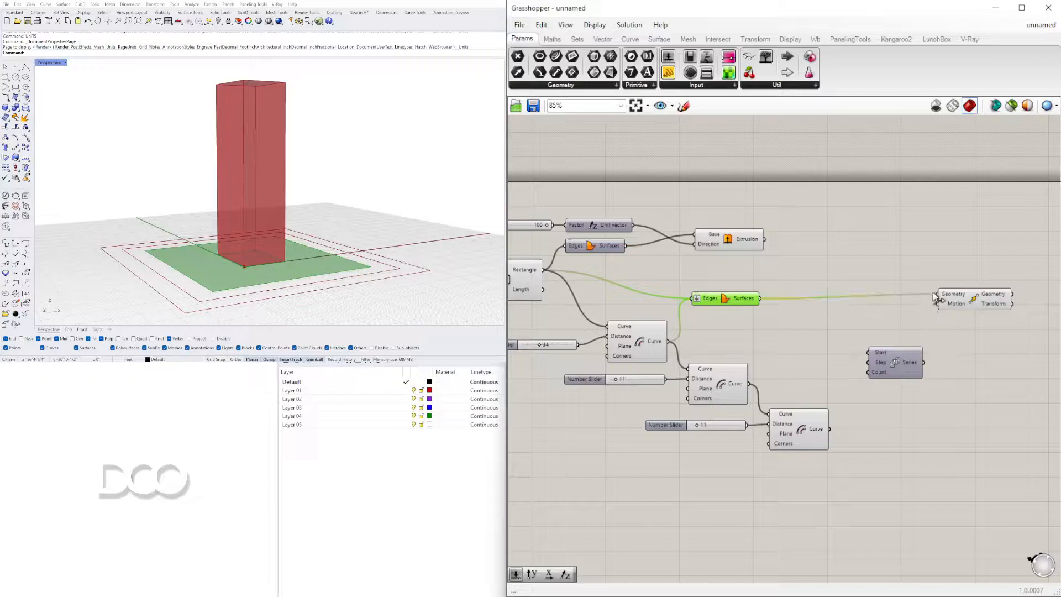
pyautogui.moveTo(909, 348); pyautogui.dragTo(872, 352)
pyautogui.moveTo(969, 304); pyautogui.dragTo(990, 306)
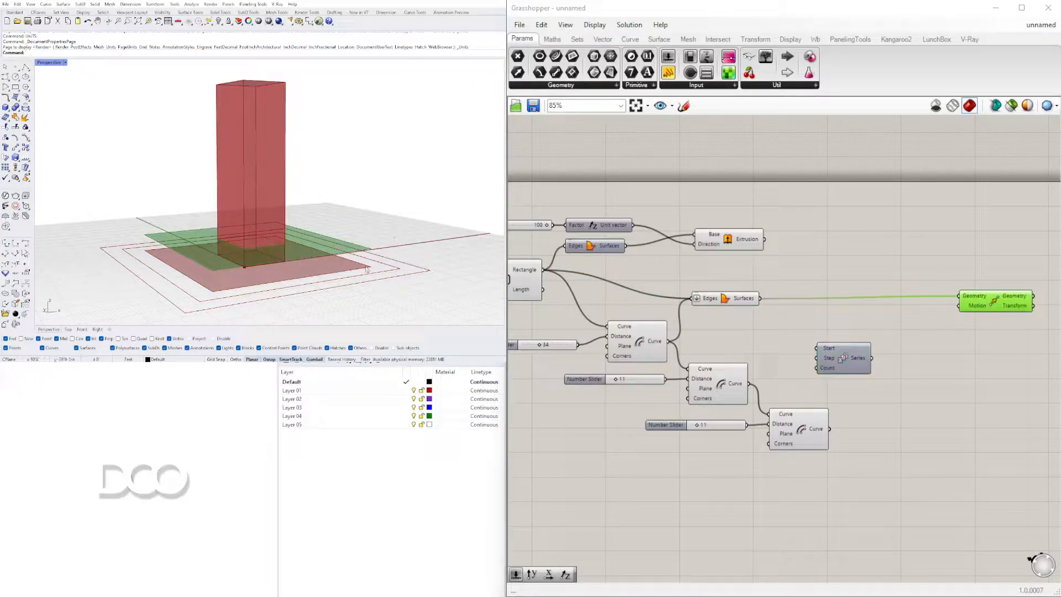
# - Add a Unit Z vector above the Series component and wire it into Move's Motion input
pyautogui.doubleClick(897, 327)
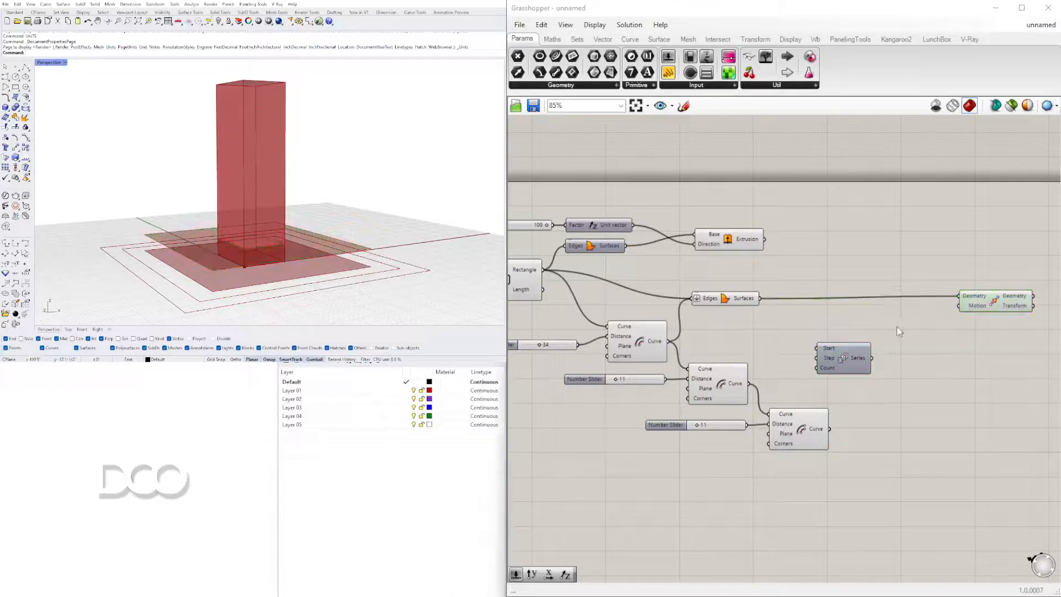
pyautogui.write('z')
pyautogui.click(879, 313)
pyautogui.moveTo(903, 331); pyautogui.dragTo(918, 326)
pyautogui.moveTo(999, 307); pyautogui.dragTo(1003, 310)
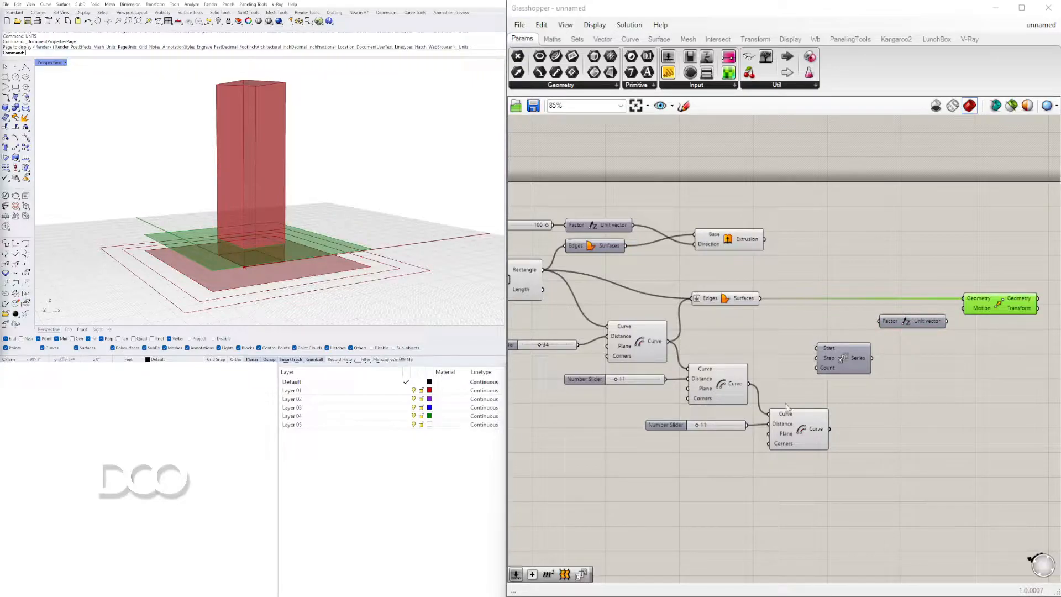
pyautogui.moveTo(909, 351); pyautogui.dragTo(886, 321, button='right')
pyautogui.moveTo(924, 290); pyautogui.dragTo(939, 277)
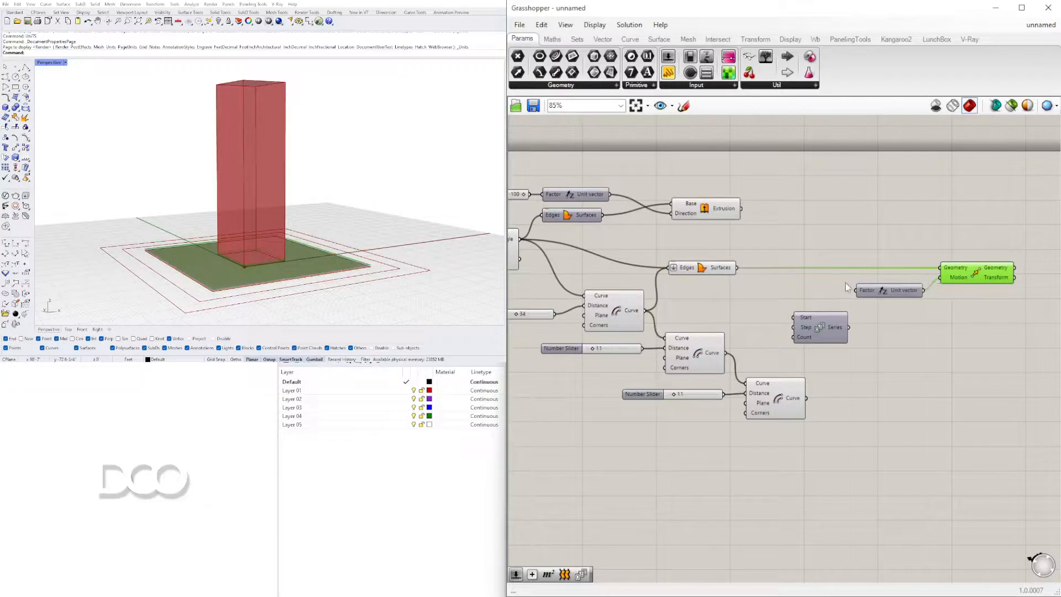
# - Add a Number Slider set to 12 and wire it into the Factor input of Move's Unit Z vector
pyautogui.doubleClick(727, 291)
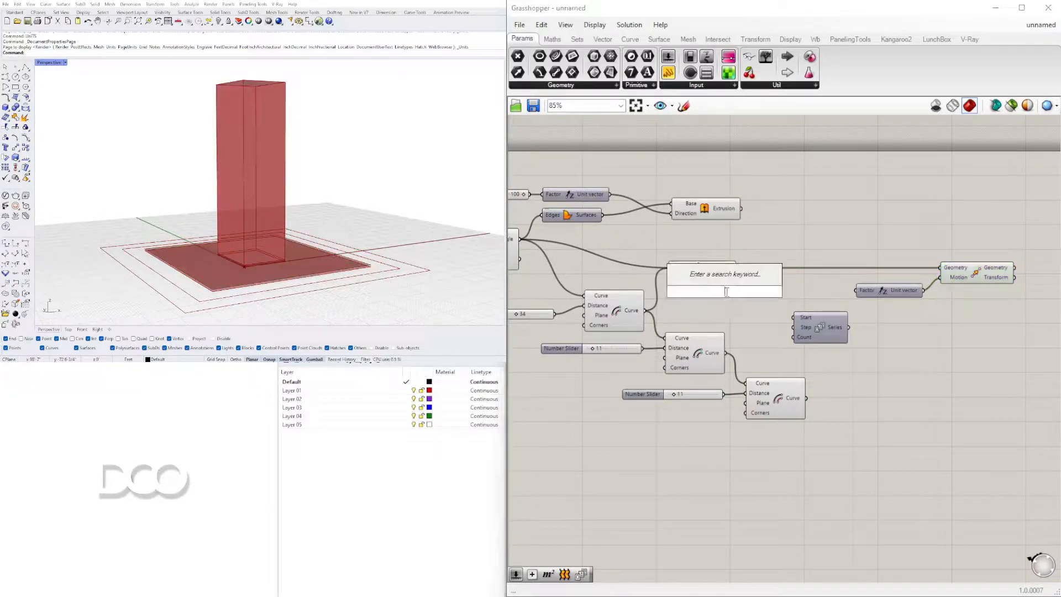
pyautogui.write('1')
pyautogui.press('Return')
pyautogui.scroll(3, 784, 284)
pyautogui.moveTo(771, 286); pyautogui.dragTo(902, 284)
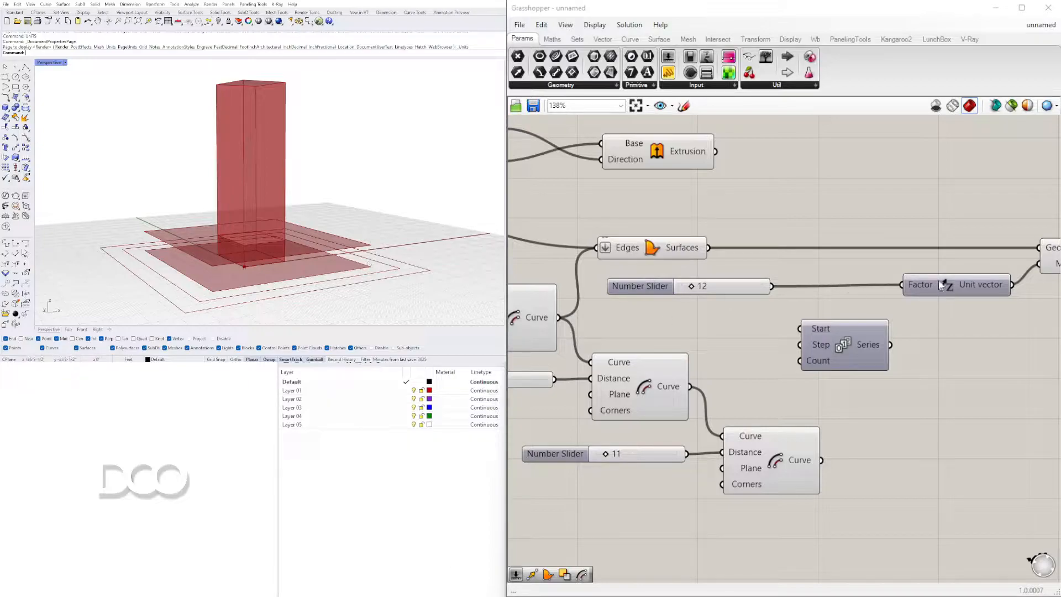
# - Place the Series component between the 12 slider and Unit Z, and wire the slider into its Step input
pyautogui.scroll(-2, 756, 370)
pyautogui.click(728, 303)
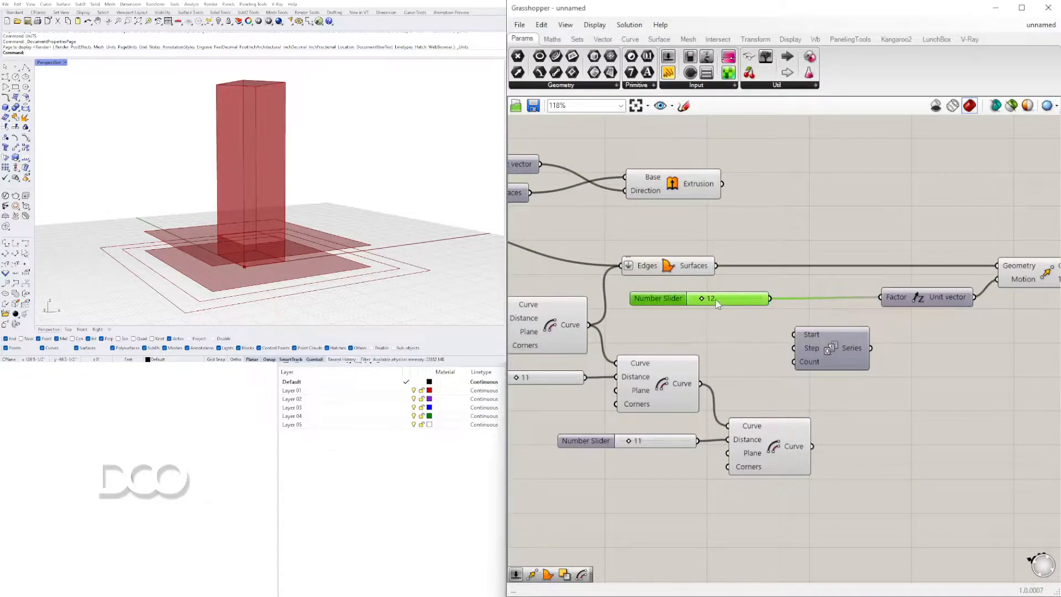
pyautogui.scroll(-2, 752, 301)
pyautogui.moveTo(889, 332); pyautogui.dragTo(763, 249)
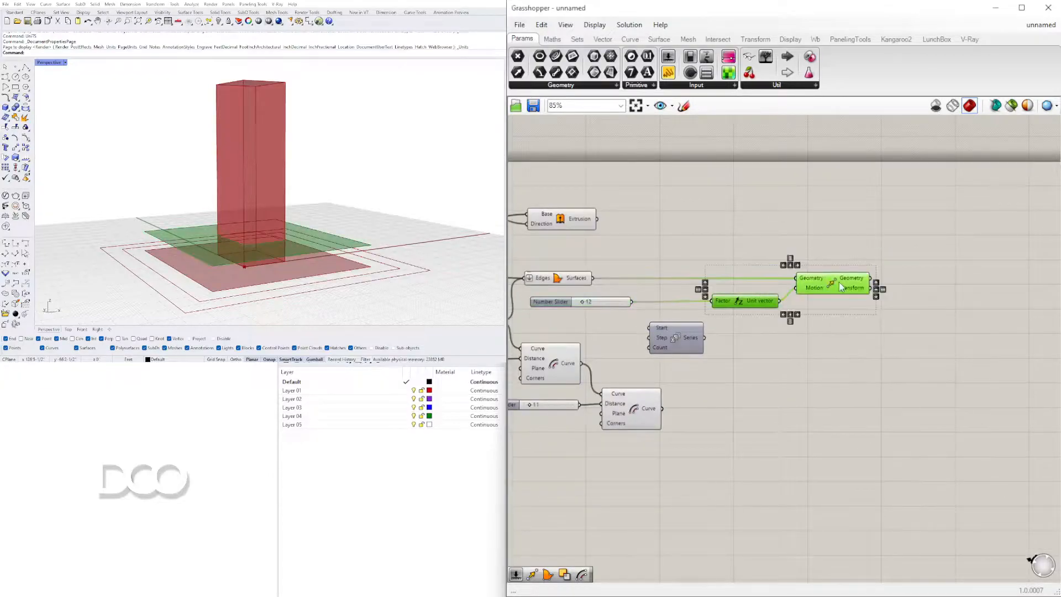
pyautogui.click(887, 372)
pyautogui.moveTo(691, 332); pyautogui.dragTo(725, 319)
pyautogui.scroll(2, 648, 278)
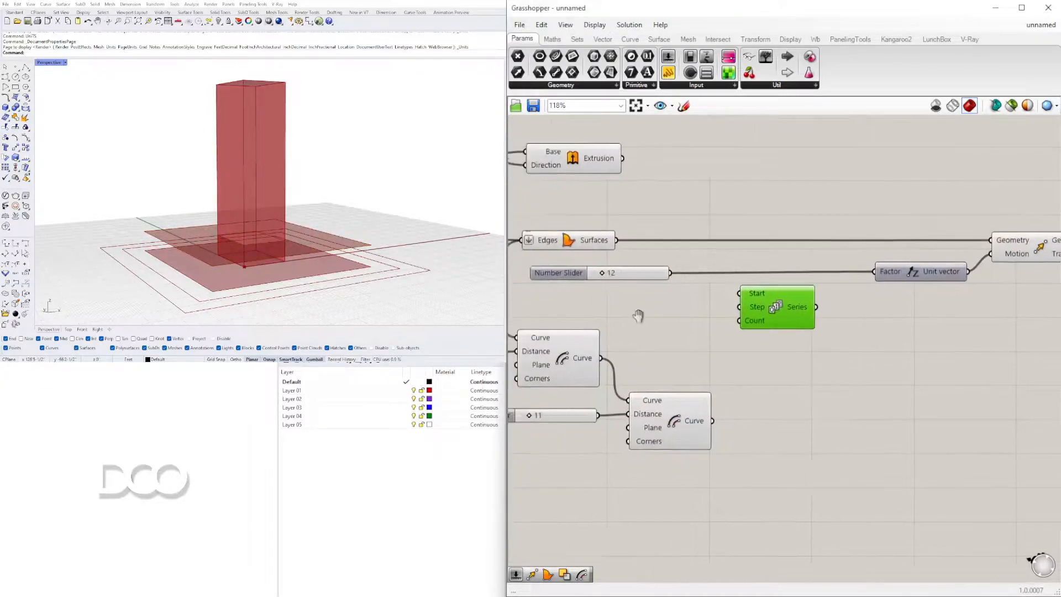
pyautogui.moveTo(692, 271); pyautogui.dragTo(782, 313)
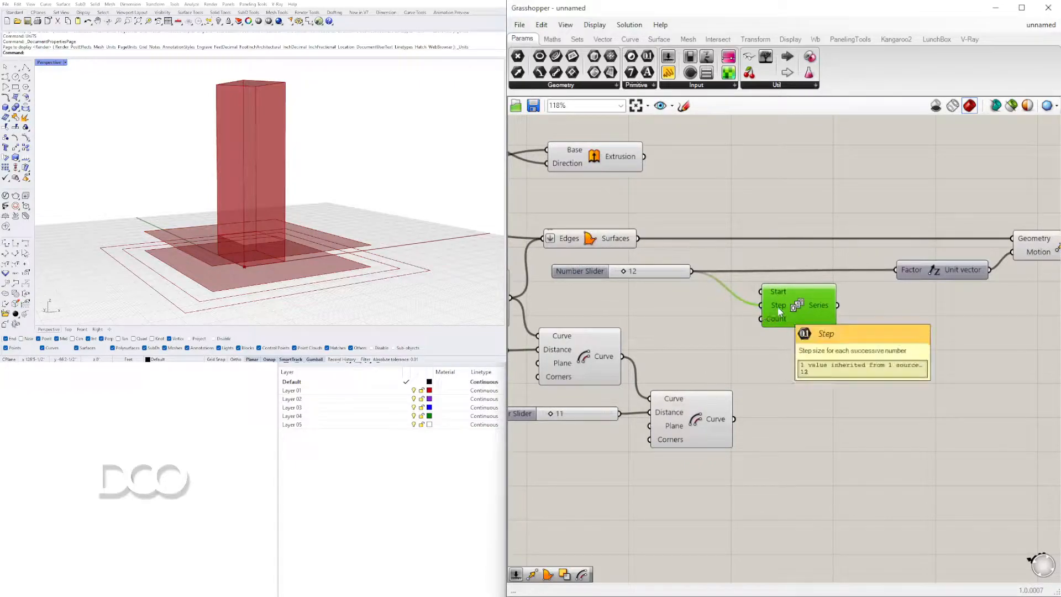
# - Disconnect the 12 slider from Unit Z's Factor input and wire the Series output into it instead
pyautogui.keyDown('ctrl'); pyautogui.moveTo(883, 271); pyautogui.dragTo(879, 270); pyautogui.keyUp('ctrl')
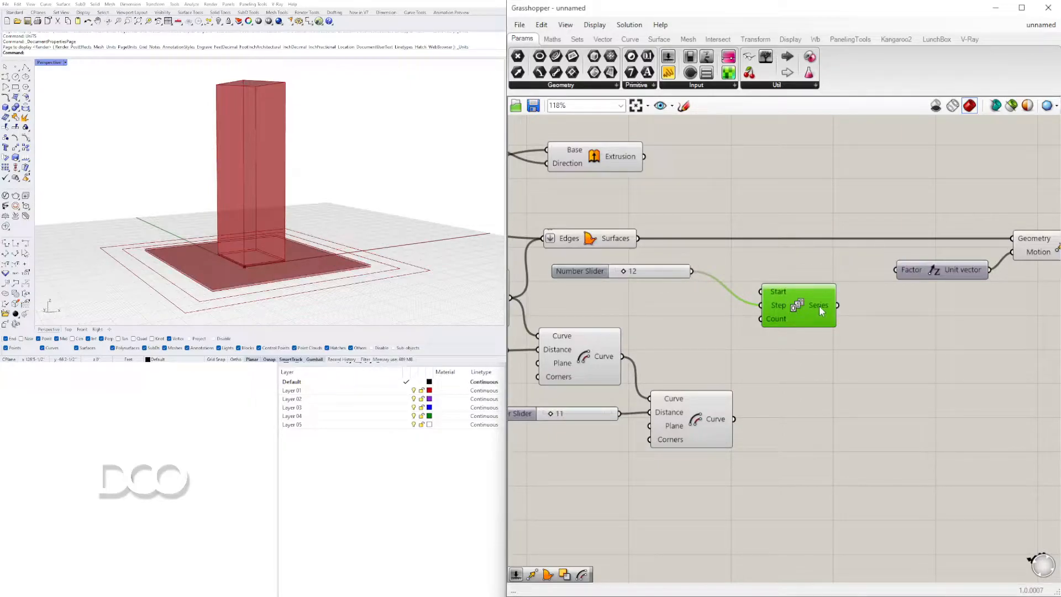
pyautogui.click(759, 320)
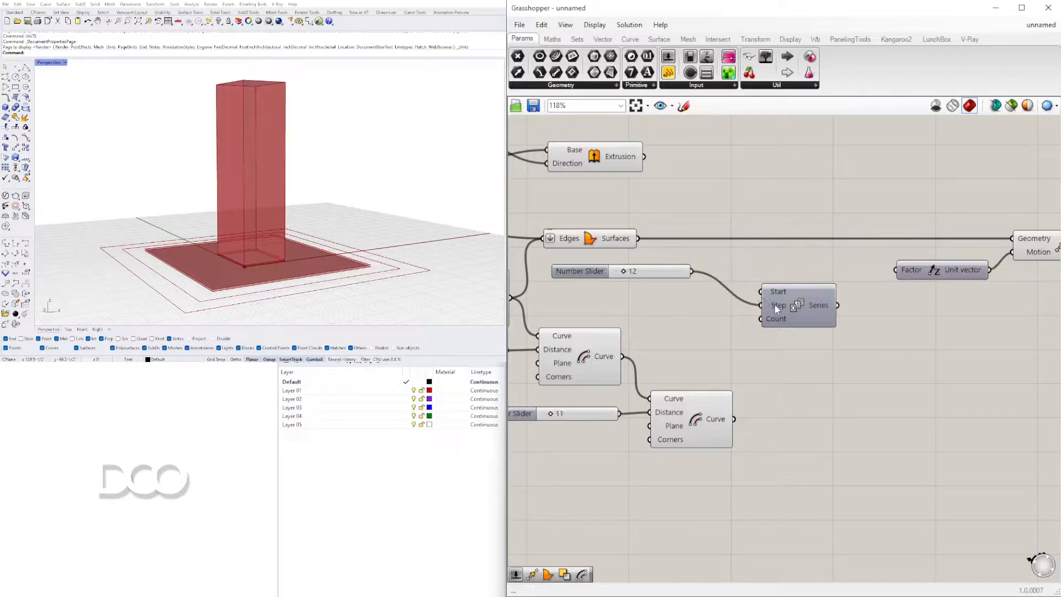
pyautogui.moveTo(772, 319)
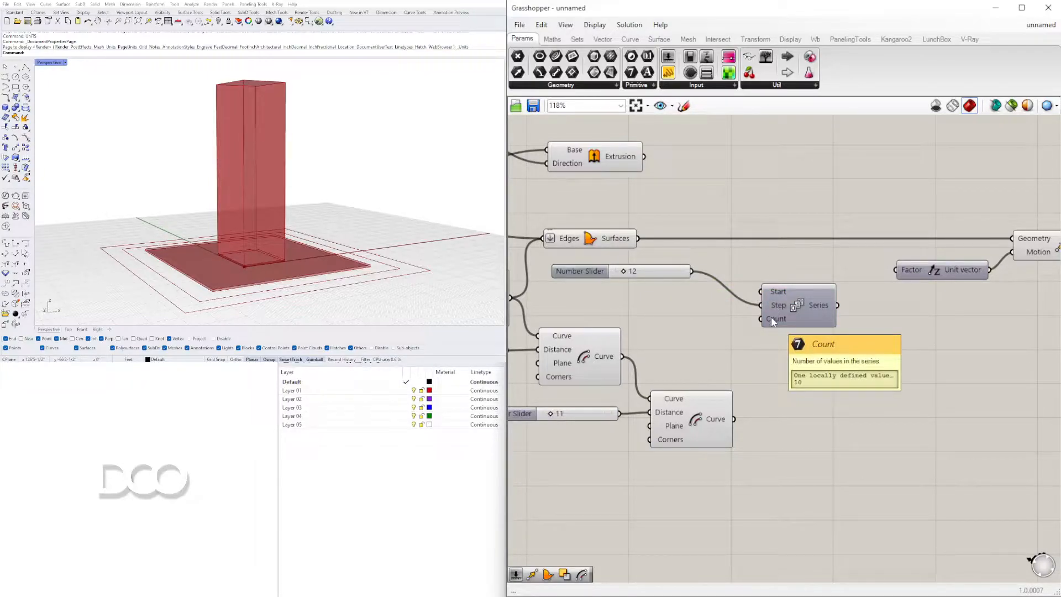
pyautogui.moveTo(838, 306); pyautogui.dragTo(890, 272)
pyautogui.scroll(-7, 371, 185)
pyautogui.scroll(3, 340, 159)
pyautogui.moveTo(344, 225); pyautogui.dragTo(372, 259, button='right')
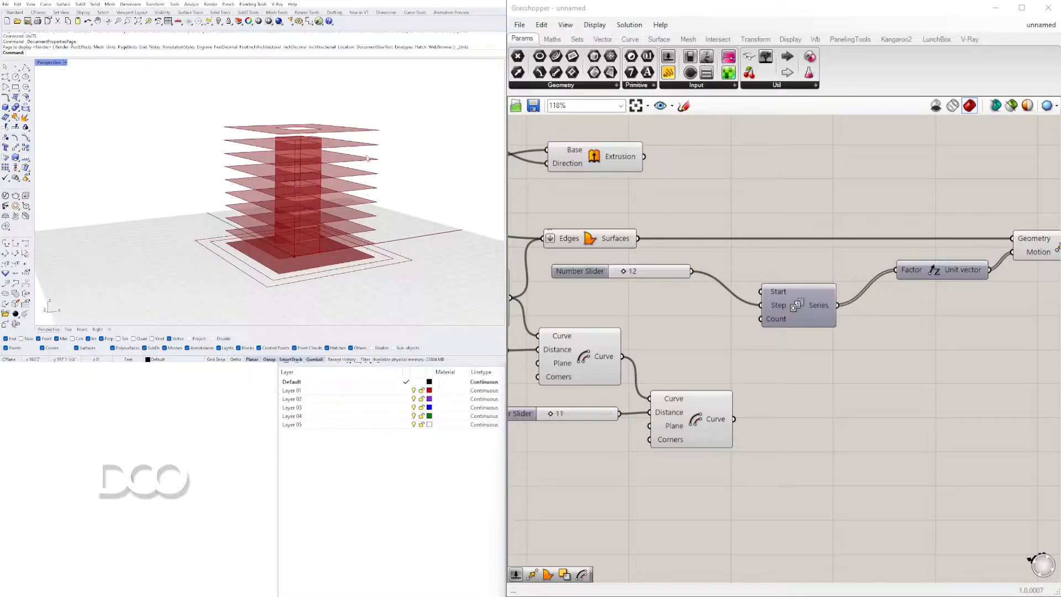
# - Add a Number Slider set to 5 and wire it into the Count input of the Series component
pyautogui.scroll(1, 773, 364)
pyautogui.moveTo(782, 325); pyautogui.dragTo(885, 324, button='right')
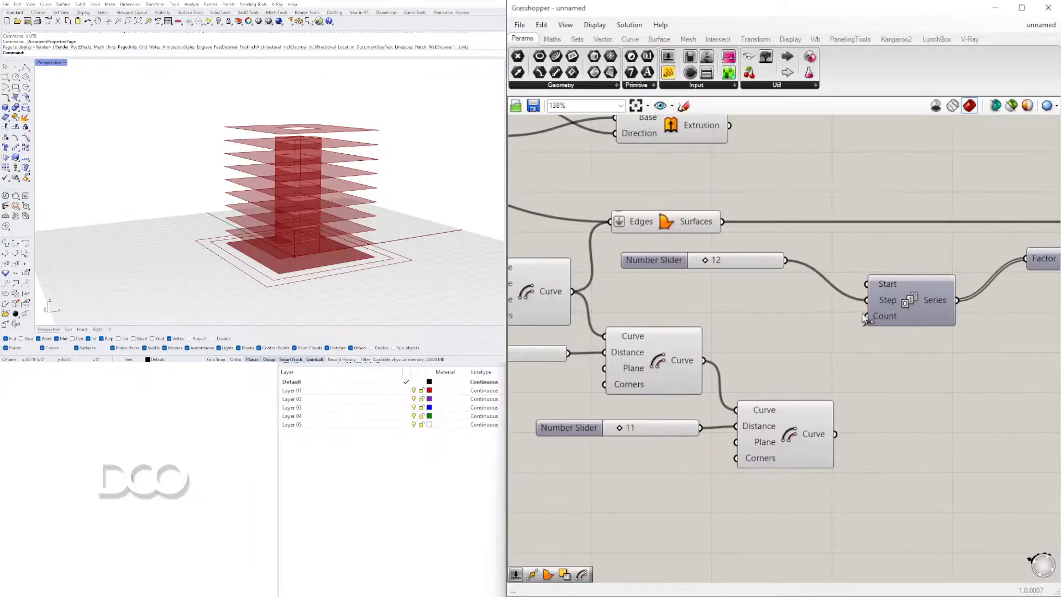
pyautogui.moveTo(899, 318); pyautogui.dragTo(905, 291)
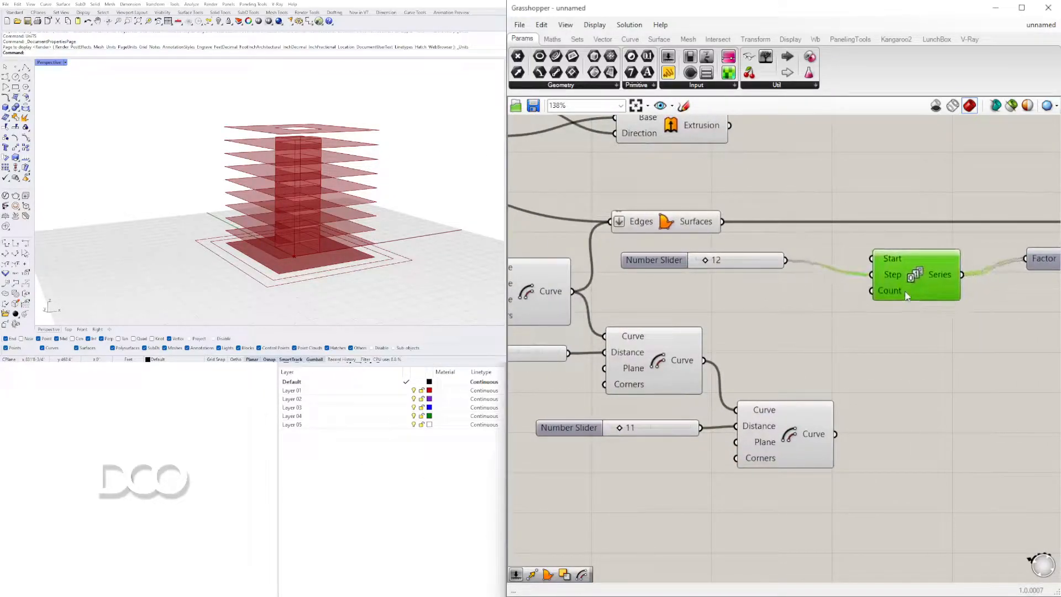
pyautogui.doubleClick(758, 317)
pyautogui.write('5')
pyautogui.press('Return')
pyautogui.moveTo(732, 314); pyautogui.dragTo(696, 299)
pyautogui.moveTo(809, 300); pyautogui.dragTo(872, 288)
# - Set the Series Count slider to 9 and line it up directly below the 12 slider
pyautogui.scroll(4, 740, 318)
pyautogui.moveTo(776, 289); pyautogui.dragTo(803, 289)
pyautogui.scroll(-4, 781, 337)
pyautogui.moveTo(654, 304); pyautogui.dragTo(691, 344)
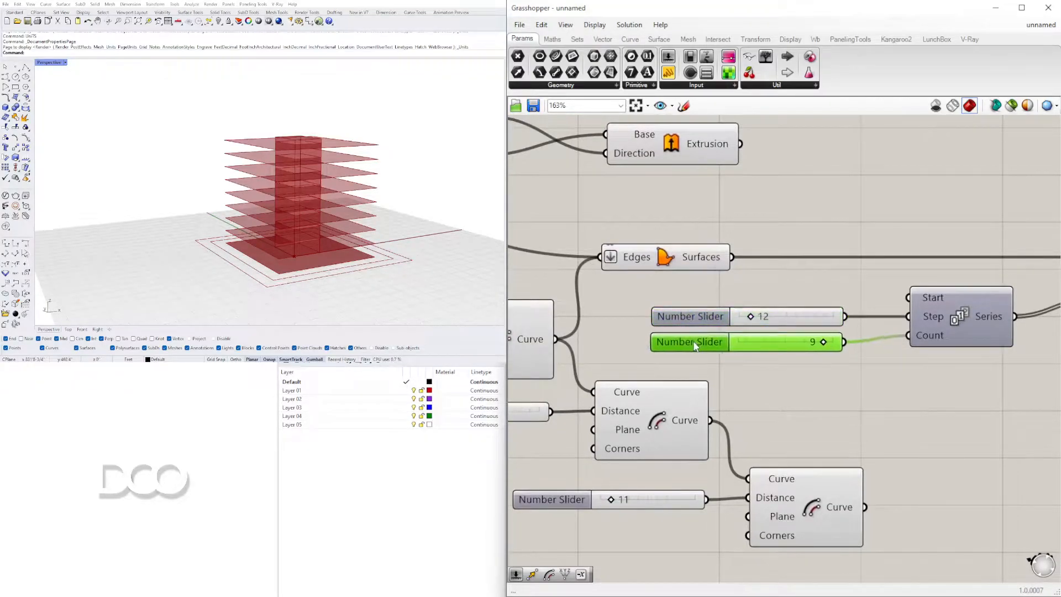
# - Set the Series Step slider to 10 and the Count slider to 5
pyautogui.scroll(6, 743, 322)
pyautogui.moveTo(755, 318)
pyautogui.mouseDown()
pyautogui.moveTo(770, 318)
pyautogui.moveTo(750, 316)
pyautogui.mouseUp()
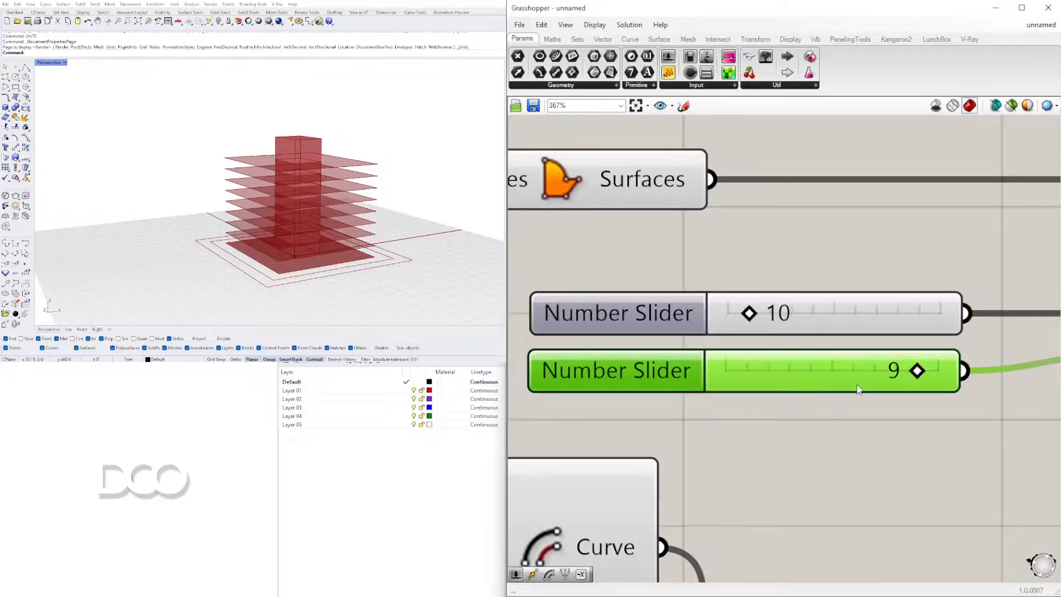
pyautogui.doubleClick(876, 376)
pyautogui.write('5')
pyautogui.press('Return')
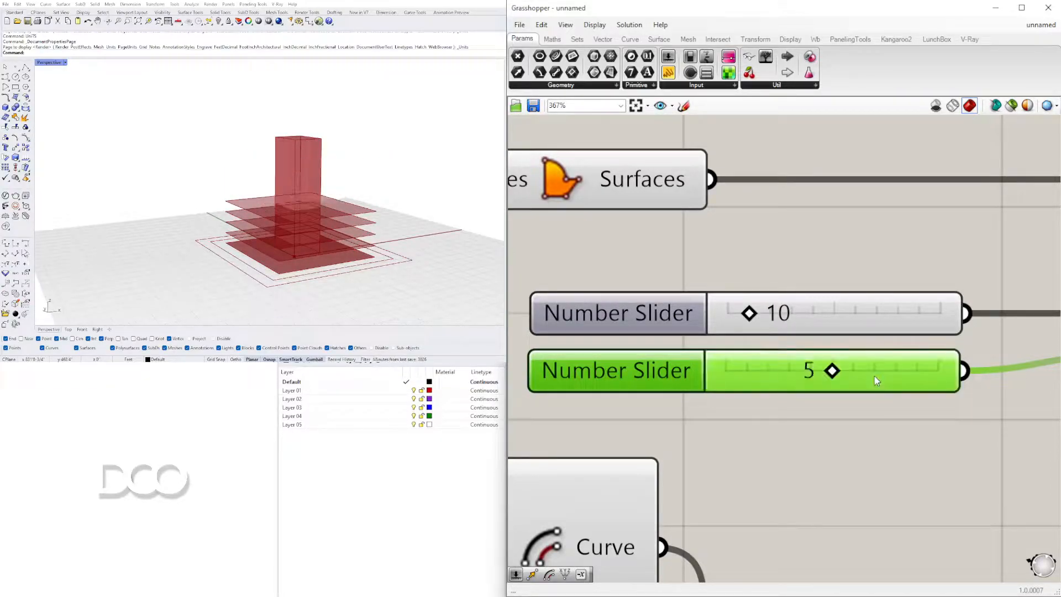
# - Set the Series Step slider to 12 and the Count slider to 8
pyautogui.doubleClick(788, 314)
pyautogui.write('12')
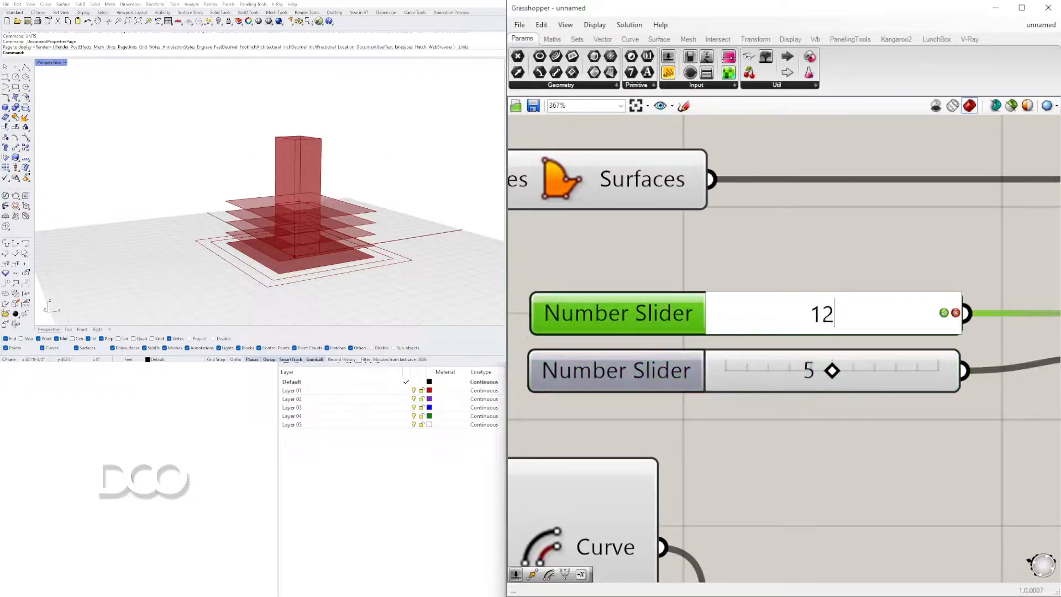
pyautogui.press('Return')
pyautogui.moveTo(832, 372); pyautogui.dragTo(896, 369)
pyautogui.moveTo(280, 208); pyautogui.dragTo(303, 182, button='right')
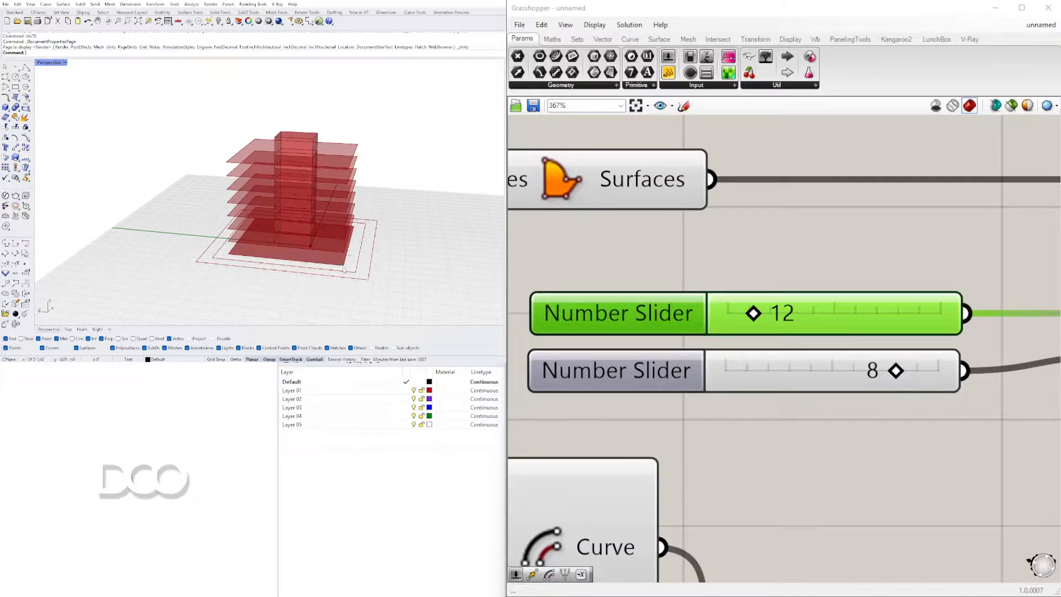
pyautogui.moveTo(344, 271); pyautogui.dragTo(293, 288, button='right')
pyautogui.moveTo(385, 260); pyautogui.dragTo(345, 276, button='right')
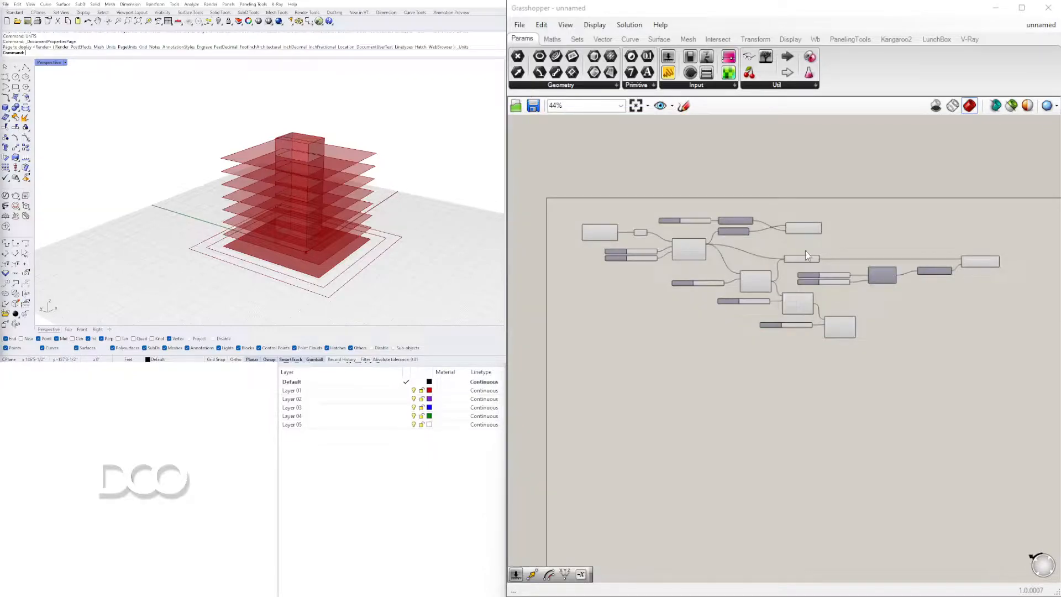
# - Highlight the three Offset components to identify which outline around the building base each one produces
pyautogui.scroll(5, 1006, 269)
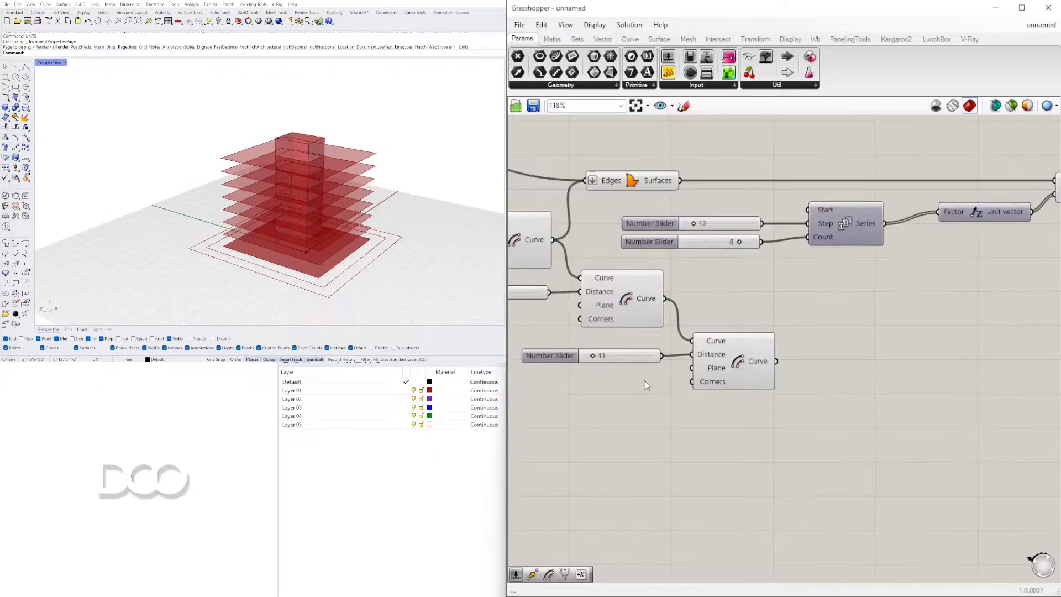
pyautogui.click(719, 360)
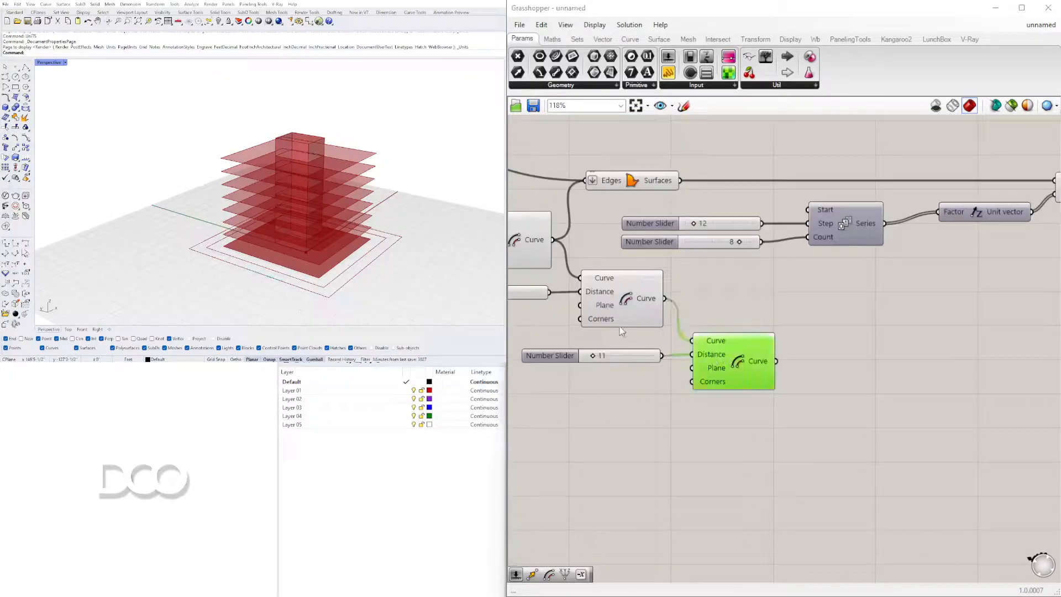
pyautogui.click(612, 302)
pyautogui.scroll(4, 370, 263)
pyautogui.scroll(-2, 370, 263)
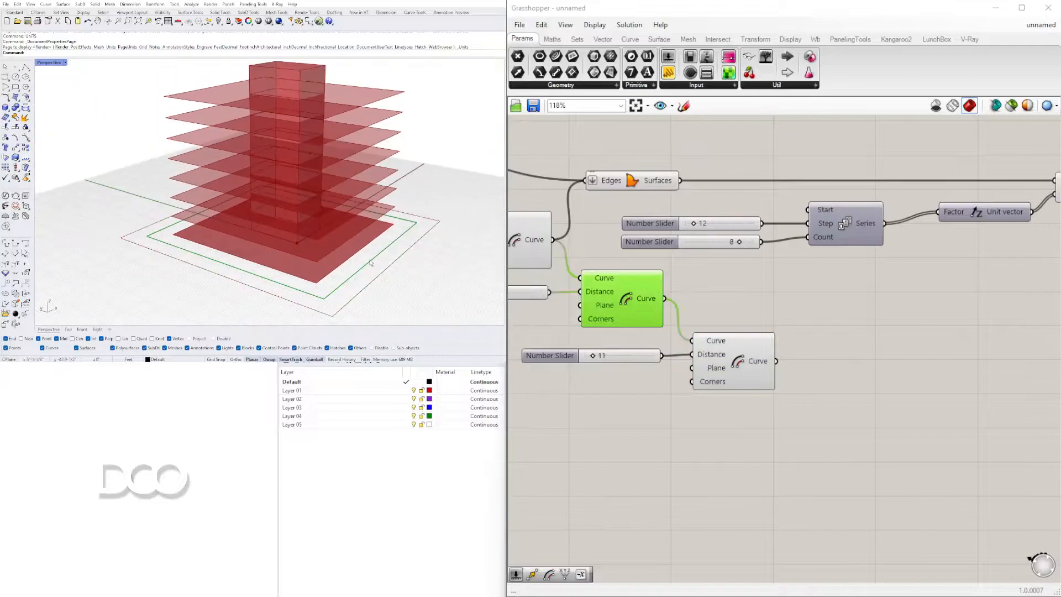
pyautogui.moveTo(719, 319); pyautogui.dragTo(816, 320, button='right')
pyautogui.click(620, 249)
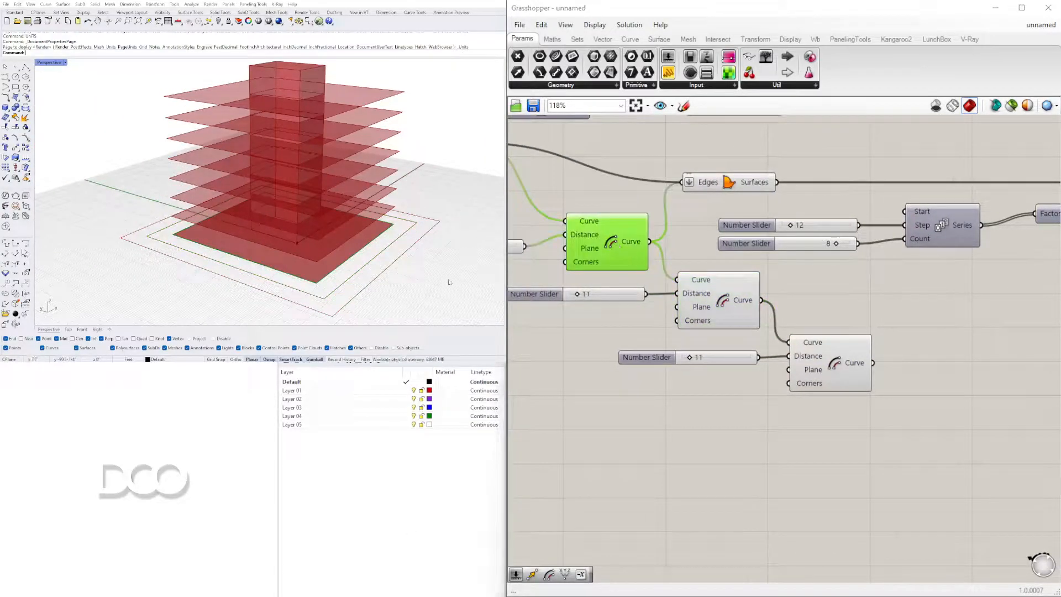
pyautogui.keyDown('shift'); pyautogui.click(850, 378); pyautogui.keyUp('shift')
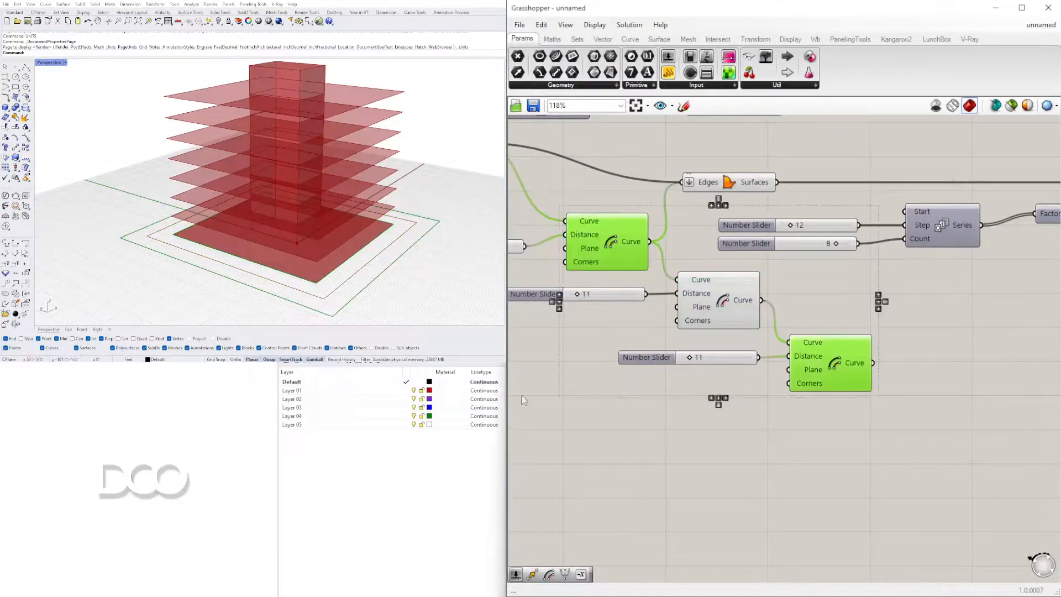
pyautogui.moveTo(376, 268); pyautogui.dragTo(305, 278, button='right')
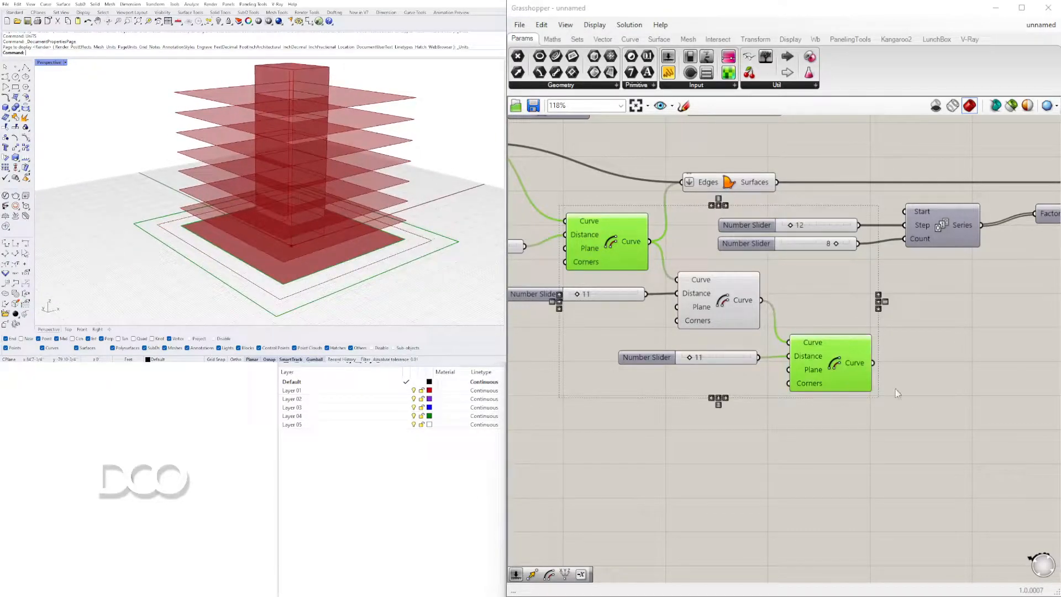
pyautogui.moveTo(869, 407); pyautogui.dragTo(863, 381, button='right')
# - Examine the middle offset outline up close and compare it with the floor edge and the outermost outline
pyautogui.click(700, 268)
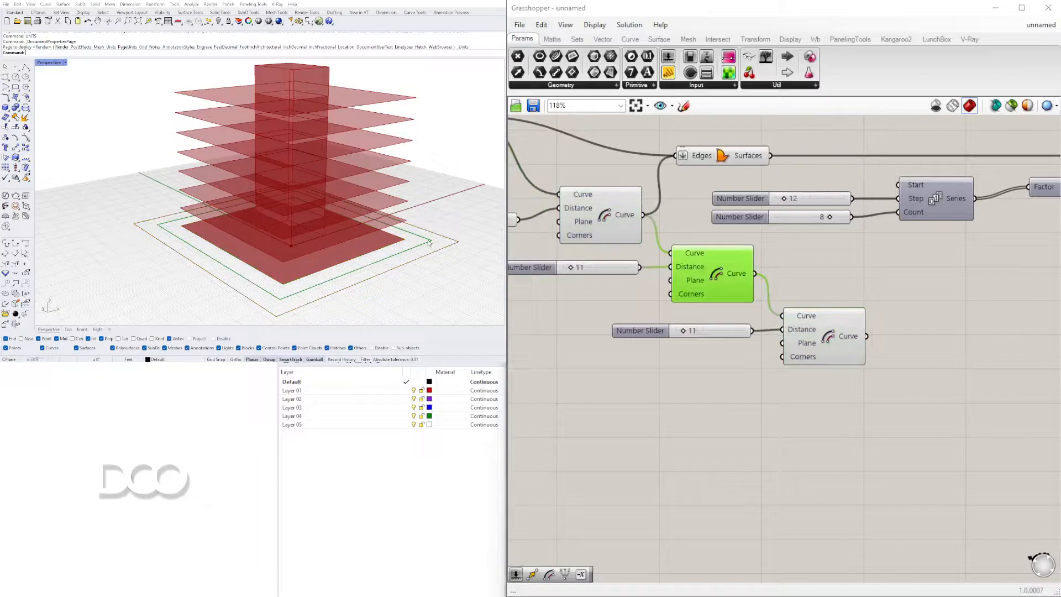
pyautogui.scroll(3, 292, 291)
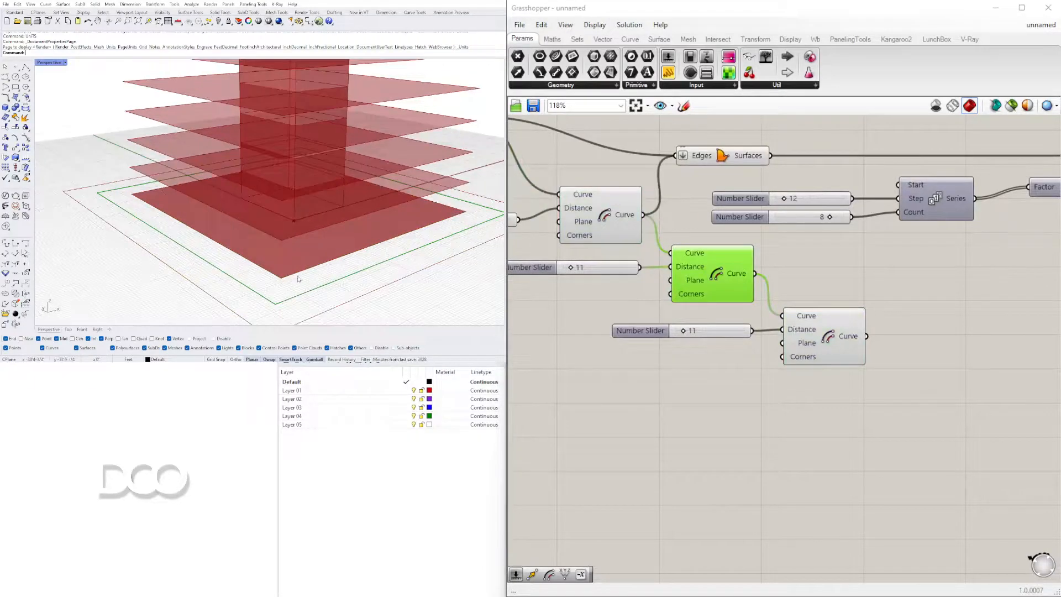
pyautogui.moveTo(330, 282); pyautogui.dragTo(361, 252, button='right')
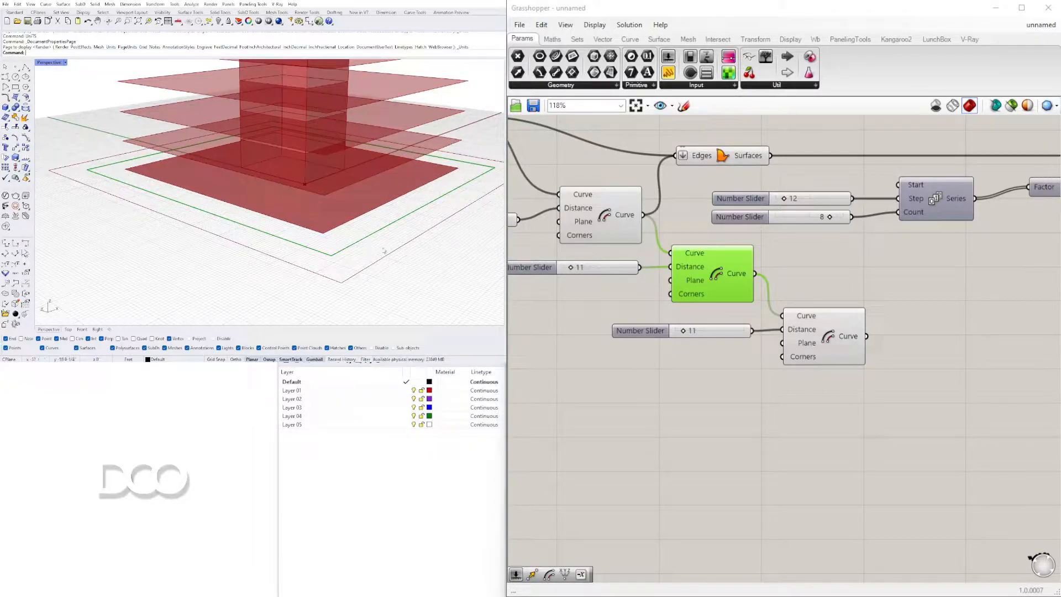
pyautogui.scroll(-5, 366, 242)
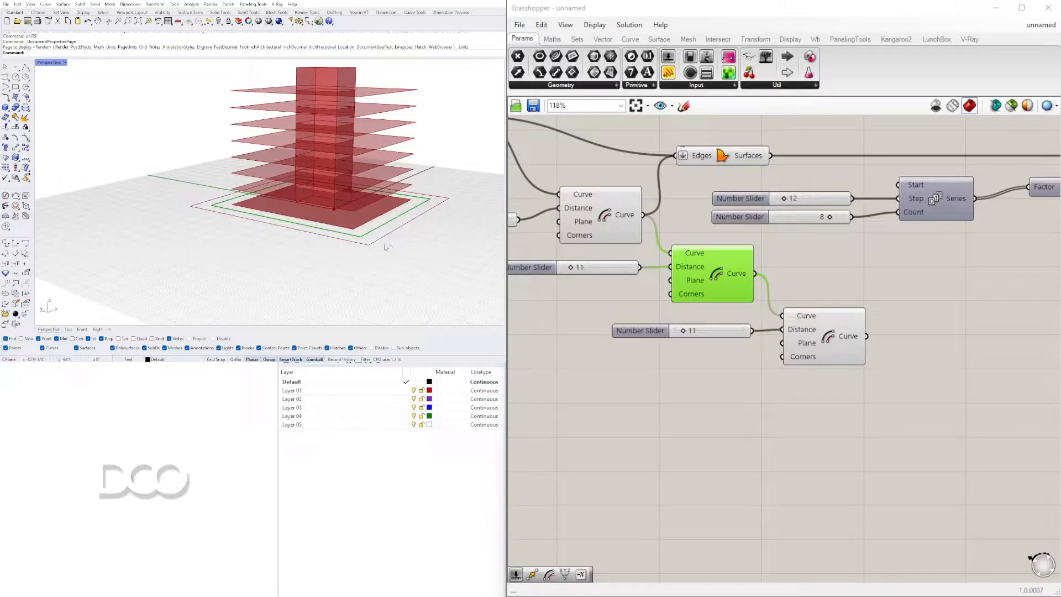
pyautogui.scroll(4, 417, 212)
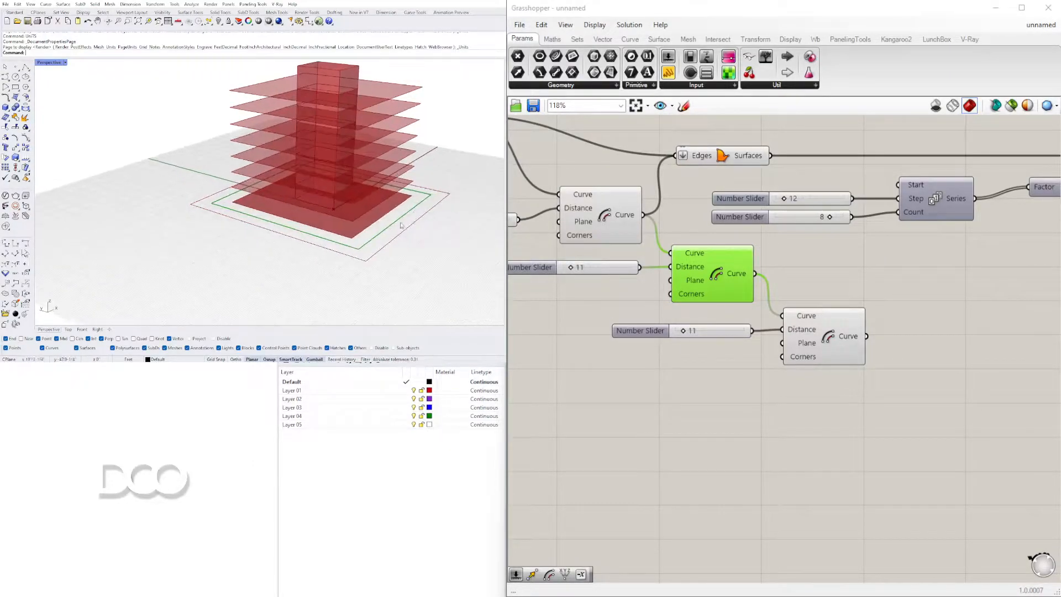
pyautogui.click(702, 427)
pyautogui.click(608, 210)
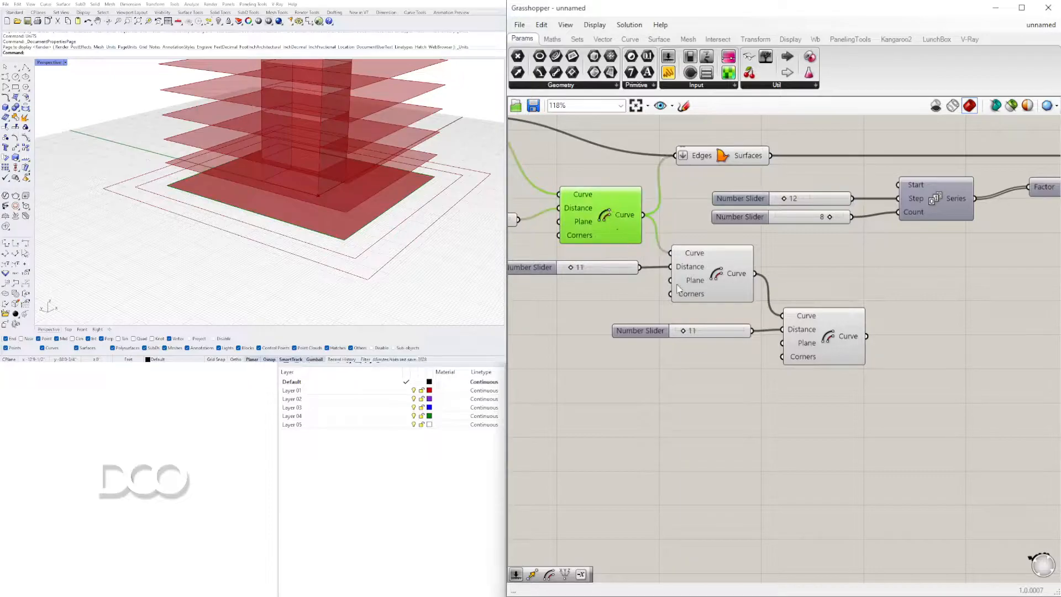
pyautogui.click(826, 346)
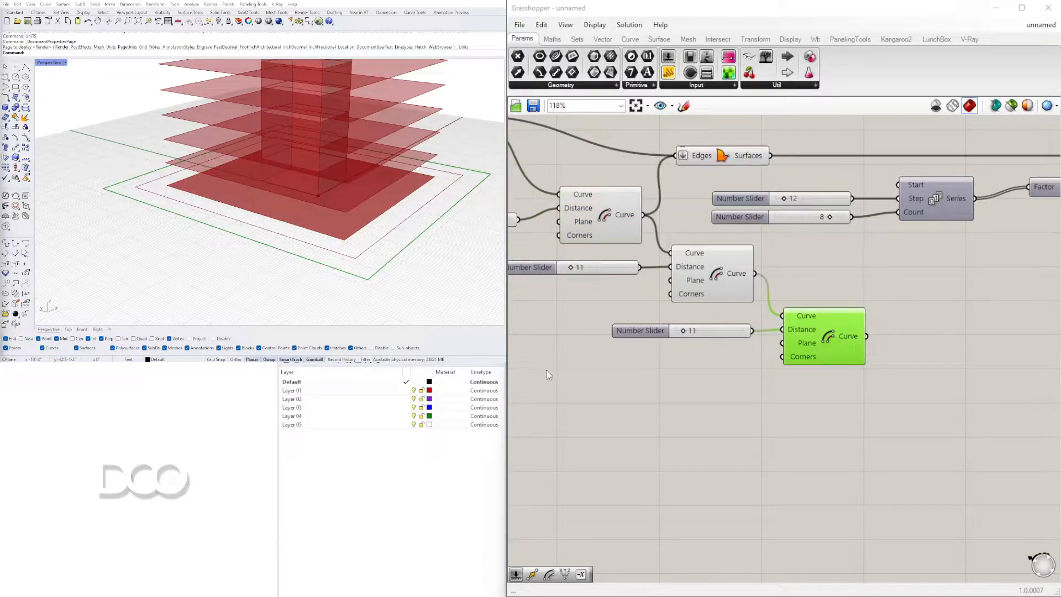
# - Move the two outer Offset components and their sliders down, leaving room beneath the Series component
pyautogui.scroll(-2, 640, 239)
pyautogui.moveTo(842, 404); pyautogui.dragTo(608, 245)
pyautogui.moveTo(690, 259); pyautogui.dragTo(700, 299)
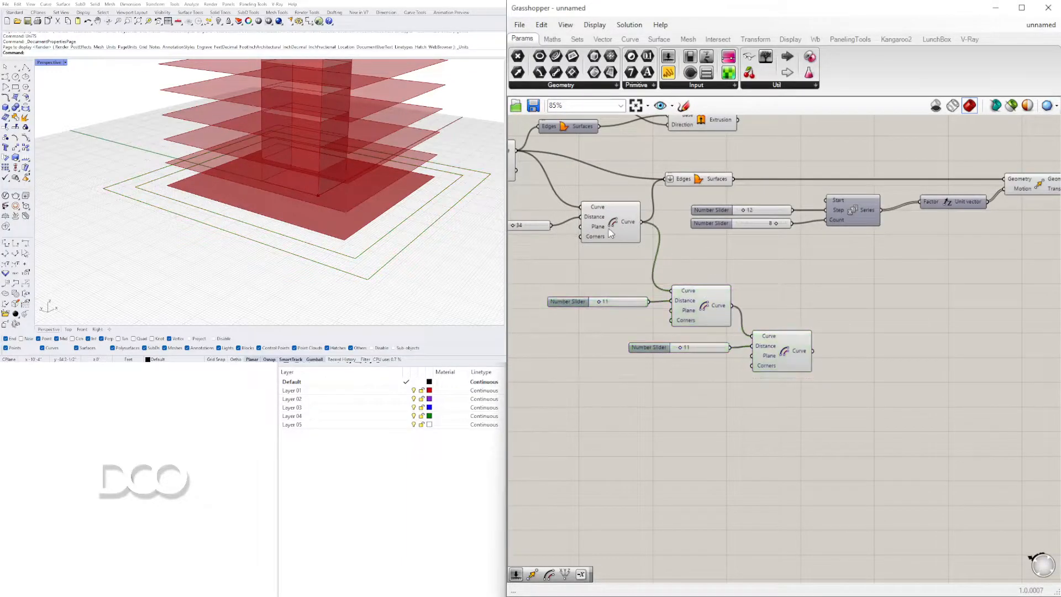
# - Add an Explode component below Series, wire the floor outline's Offset Curve output into it, and inspect its segments
pyautogui.click(623, 212)
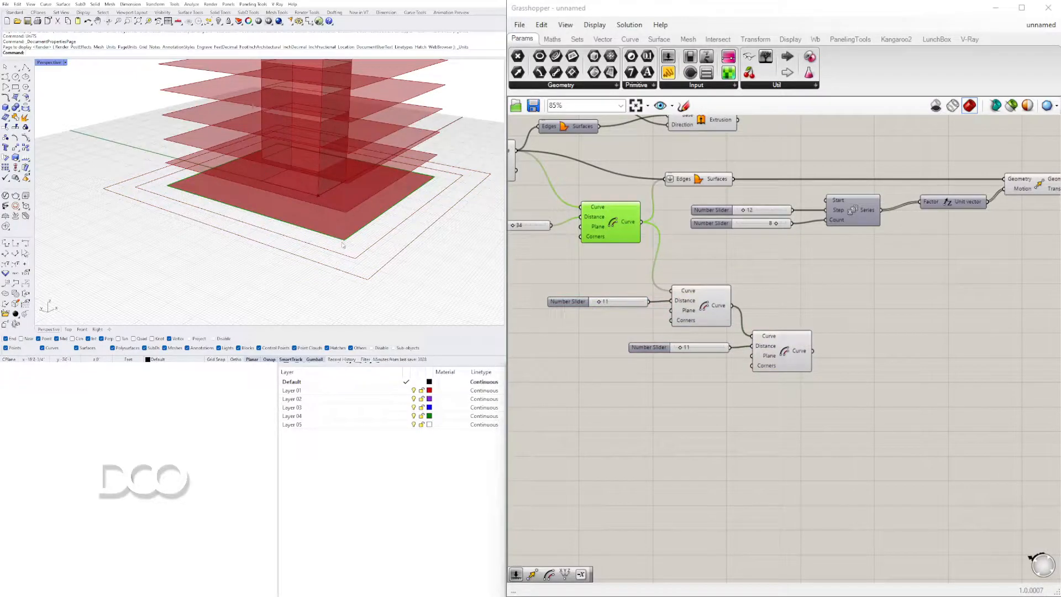
pyautogui.doubleClick(804, 288)
pyautogui.write('EXPL')
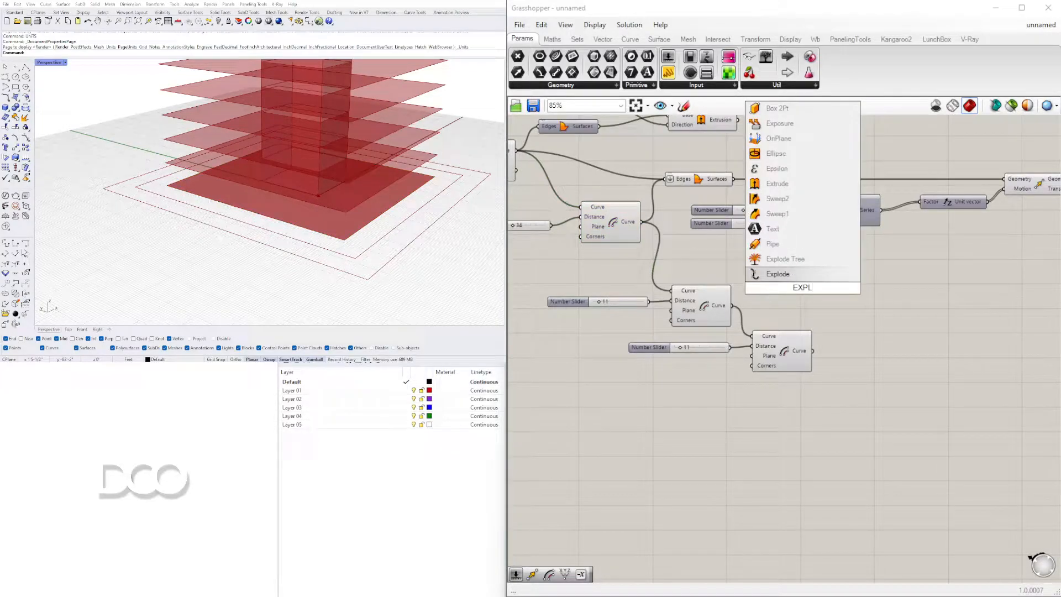
pyautogui.click(778, 274)
pyautogui.moveTo(811, 280); pyautogui.dragTo(857, 264)
pyautogui.moveTo(643, 222); pyautogui.dragTo(796, 267)
pyautogui.click(817, 288)
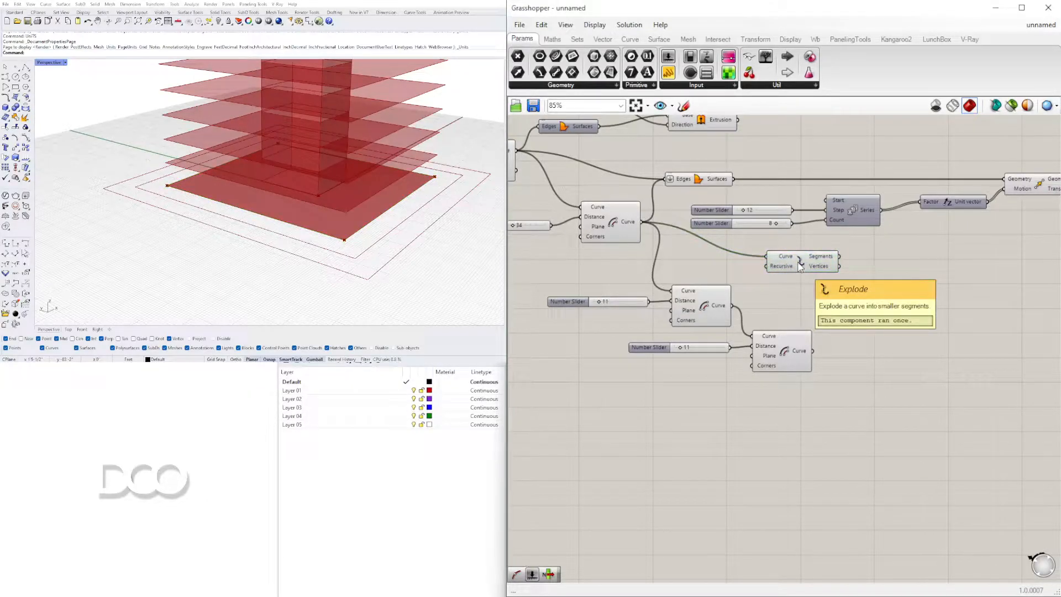
pyautogui.moveTo(822, 261)
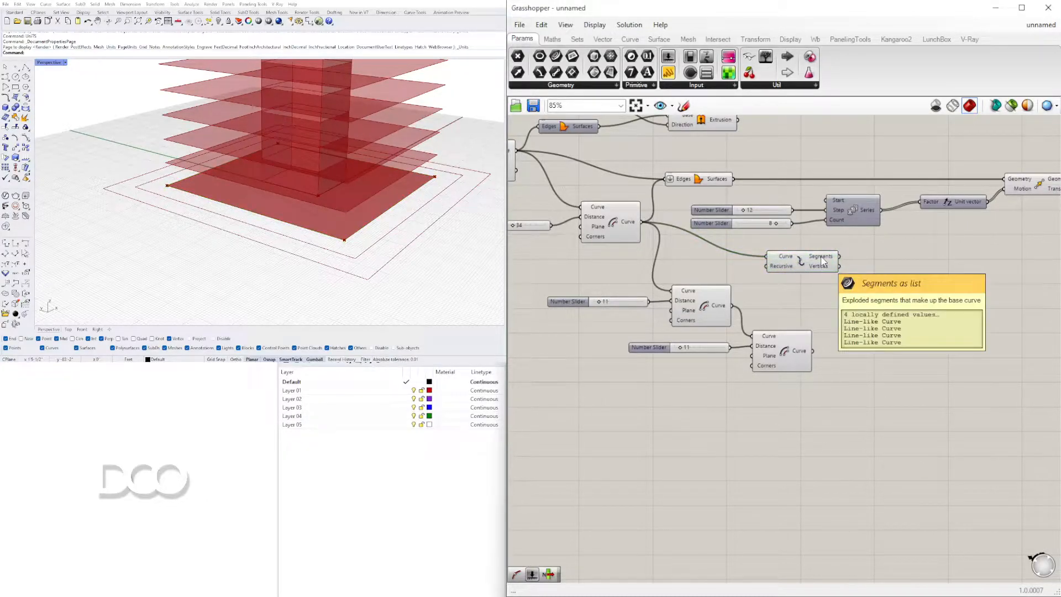
pyautogui.click(822, 258)
pyautogui.moveTo(307, 231); pyautogui.dragTo(362, 255, button='right')
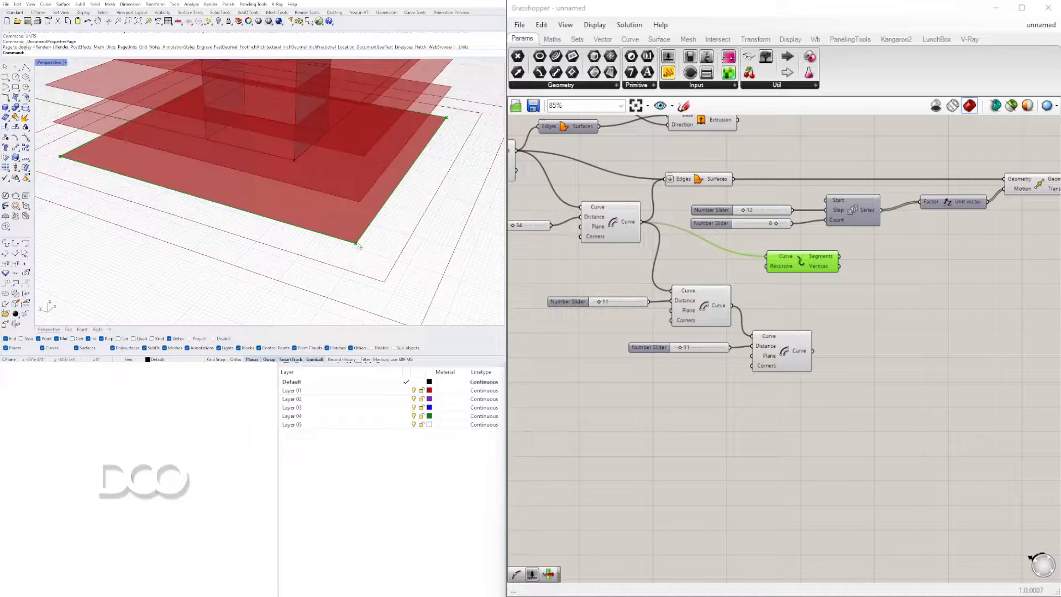
# - Highlight the Explode component's corner points and add a List Item component beside it
pyautogui.click(786, 285)
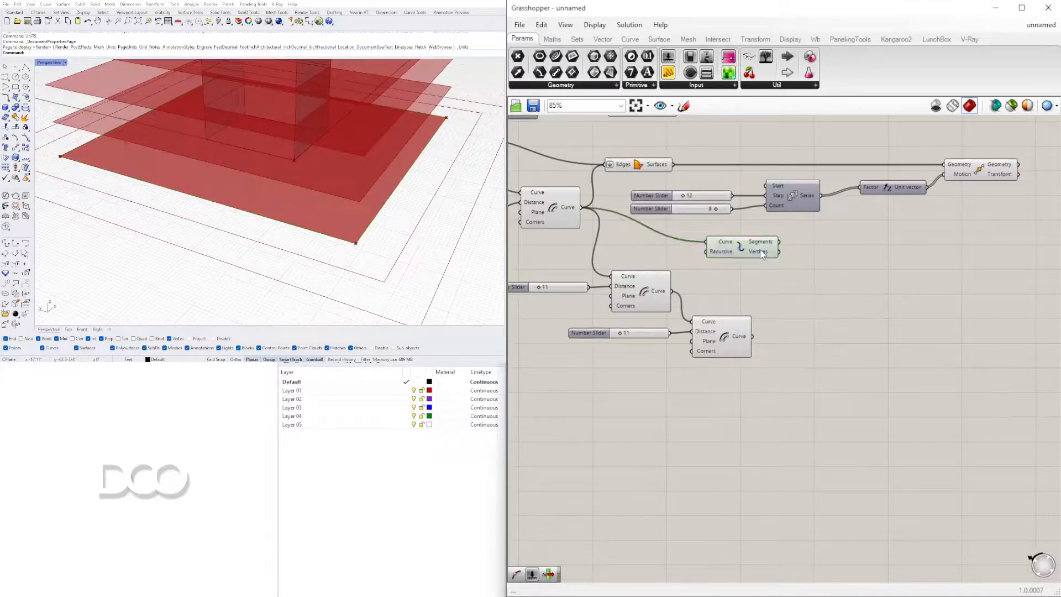
pyautogui.click(365, 238)
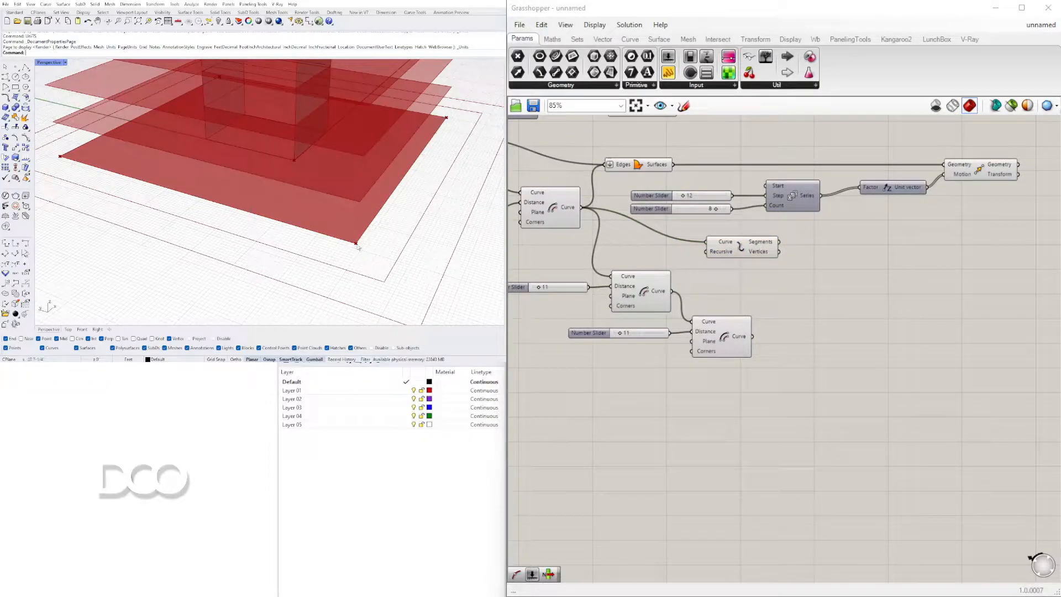
pyautogui.click(770, 251)
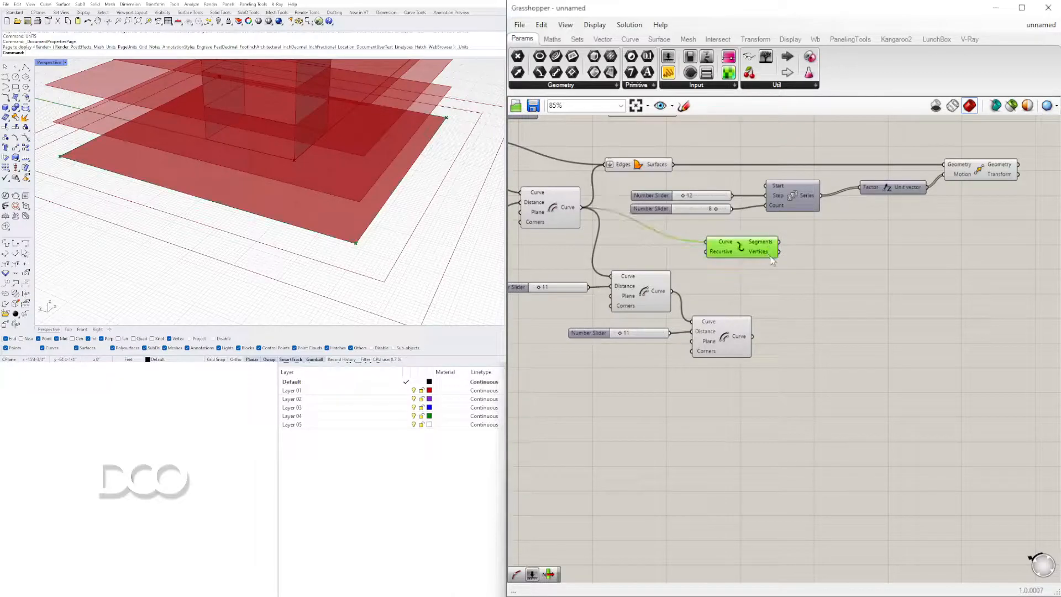
pyautogui.doubleClick(796, 257)
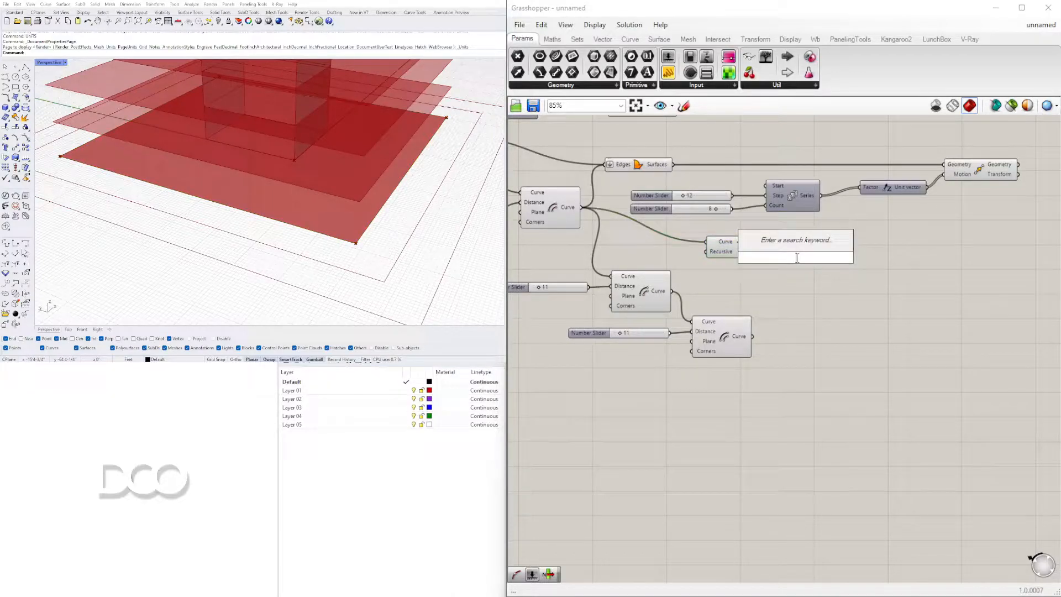
pyautogui.write('ITEM')
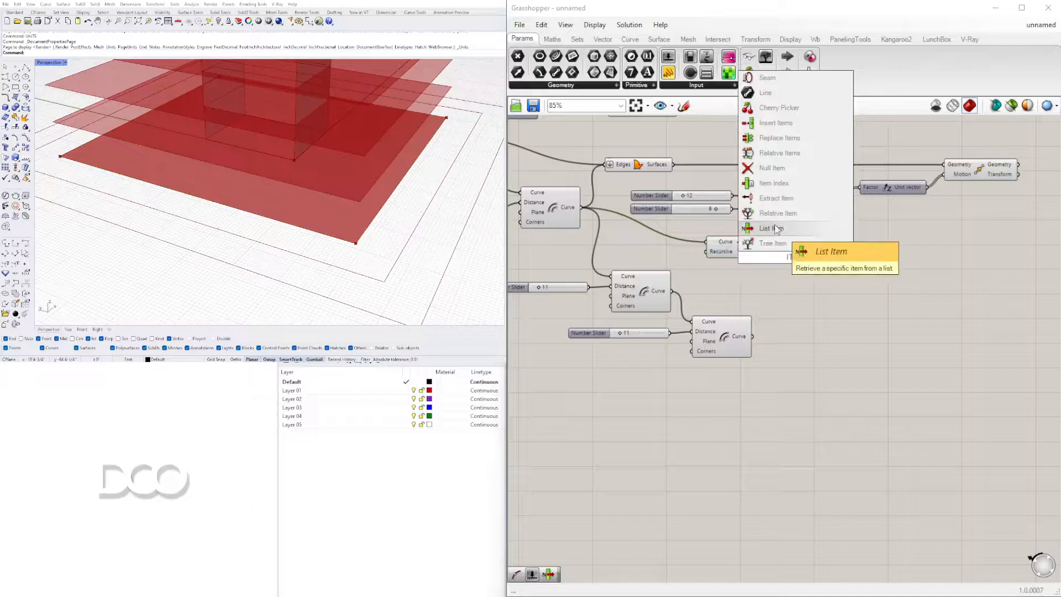
pyautogui.click(771, 229)
pyautogui.moveTo(793, 258); pyautogui.dragTo(859, 275)
# - Wire Explode's Vertices output into List Item's List input and place List Item directly next to Explode
pyautogui.click(772, 249)
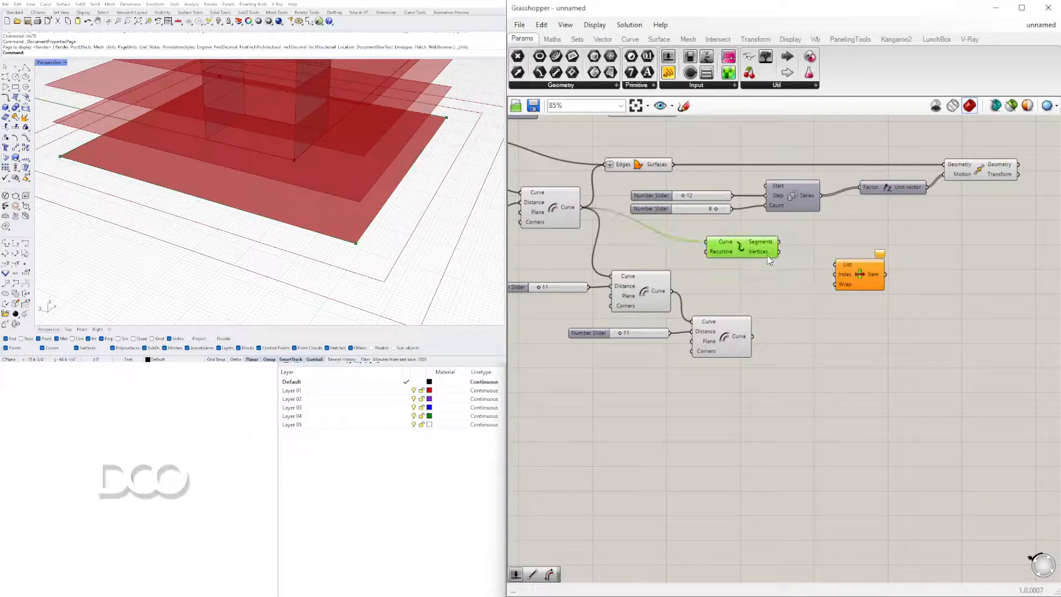
pyautogui.scroll(-3, 762, 251)
pyautogui.scroll(-3, 253, 184)
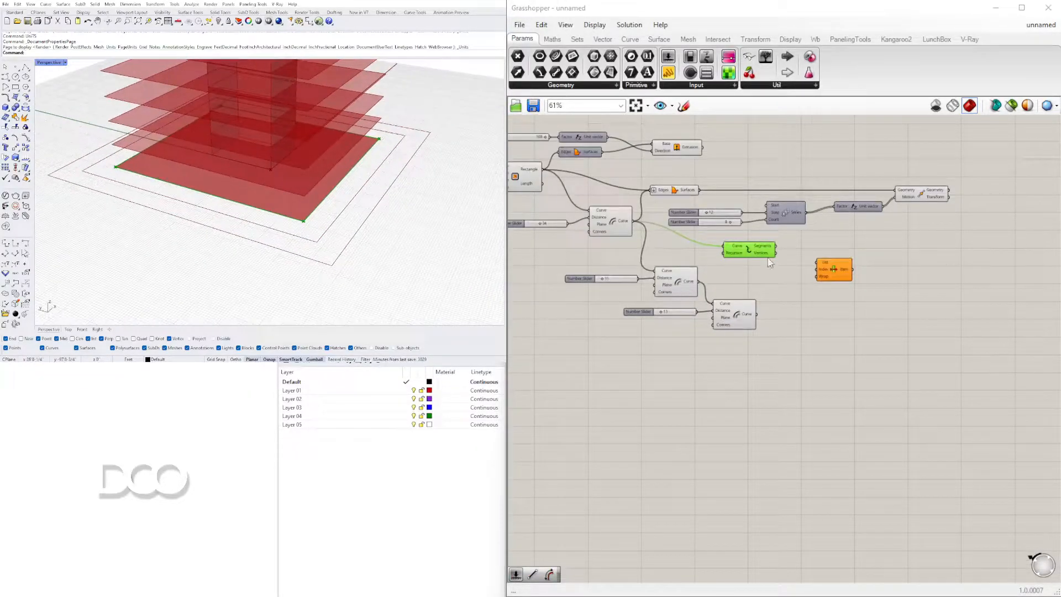
pyautogui.scroll(4, 768, 263)
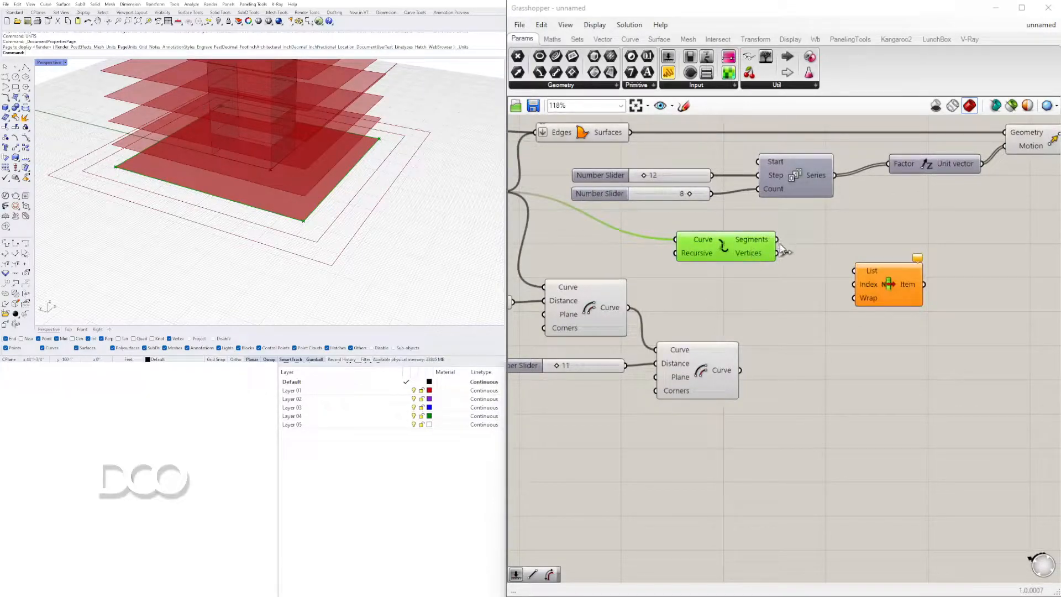
pyautogui.moveTo(778, 254); pyautogui.dragTo(842, 249)
pyautogui.click(844, 310)
pyautogui.click(865, 270)
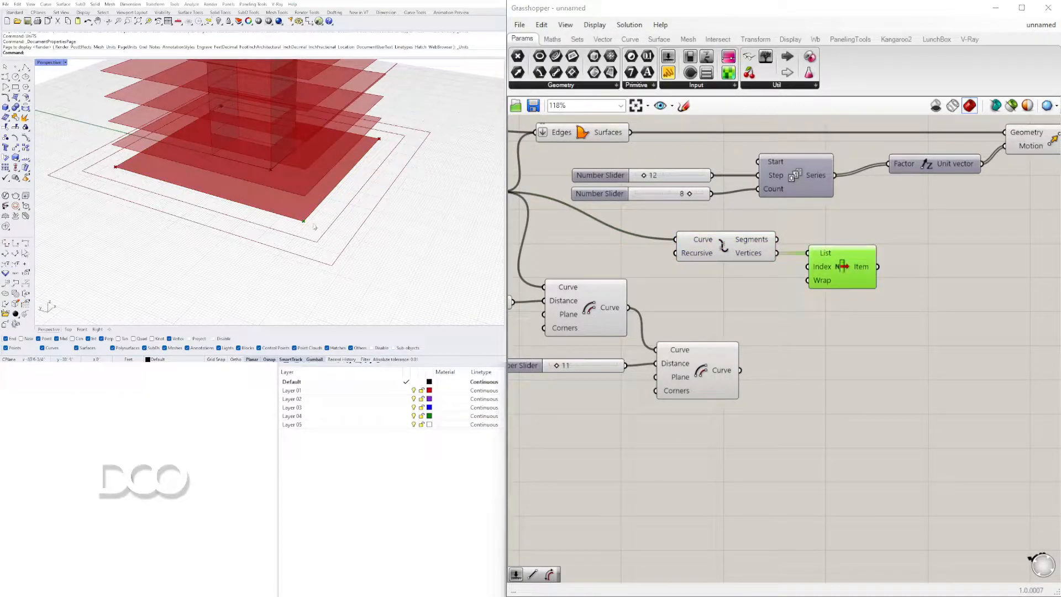
# - Inspect Explode's vertex list and the item List Item picks, and view the matching floor corner in the model
pyautogui.click(797, 346)
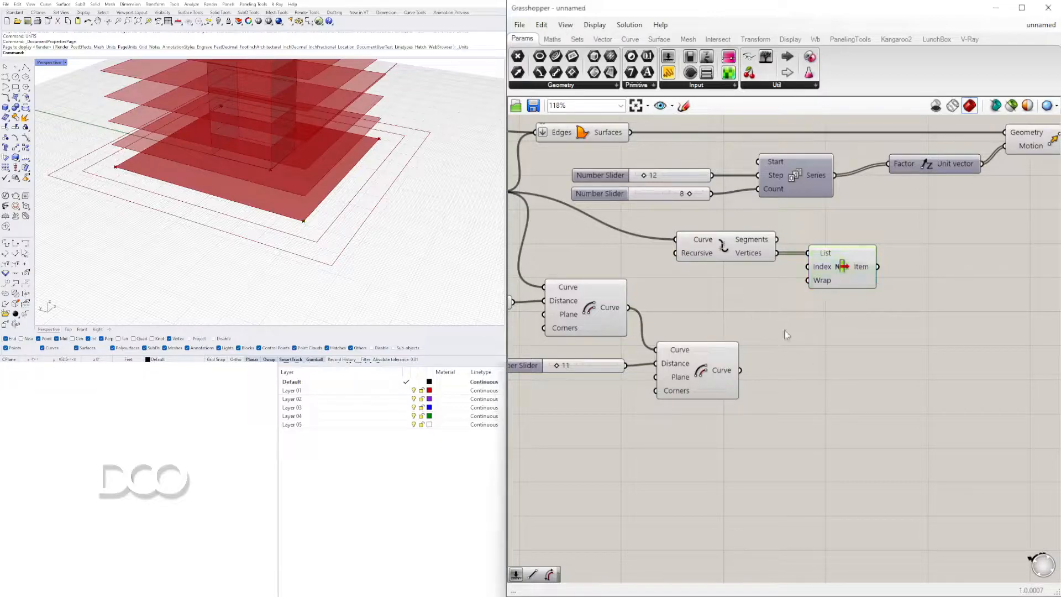
pyautogui.moveTo(756, 257)
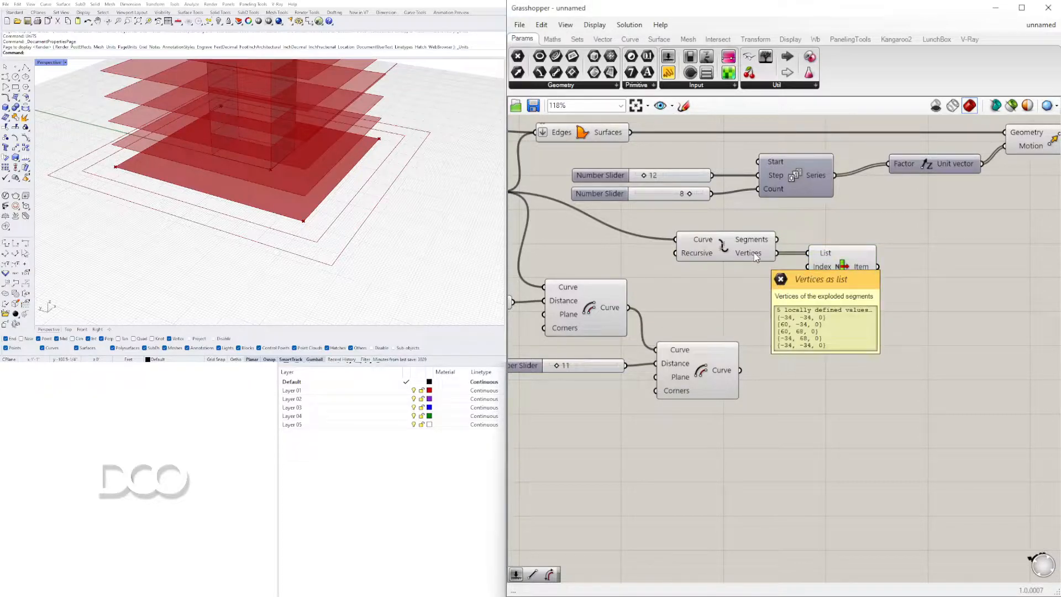
pyautogui.click(830, 260)
pyautogui.moveTo(862, 270)
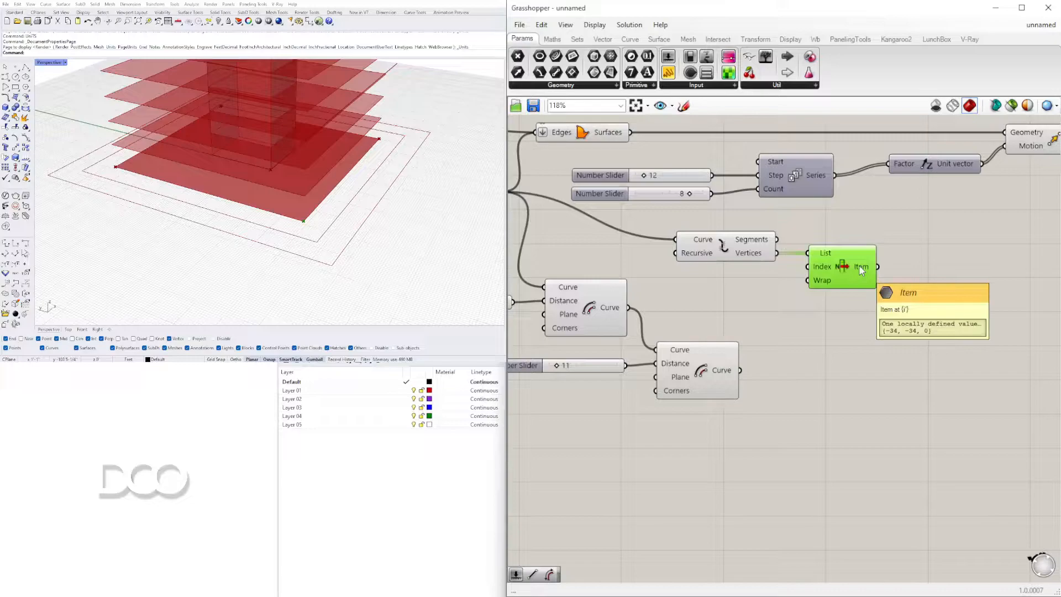
pyautogui.moveTo(260, 244); pyautogui.dragTo(288, 242, button='right')
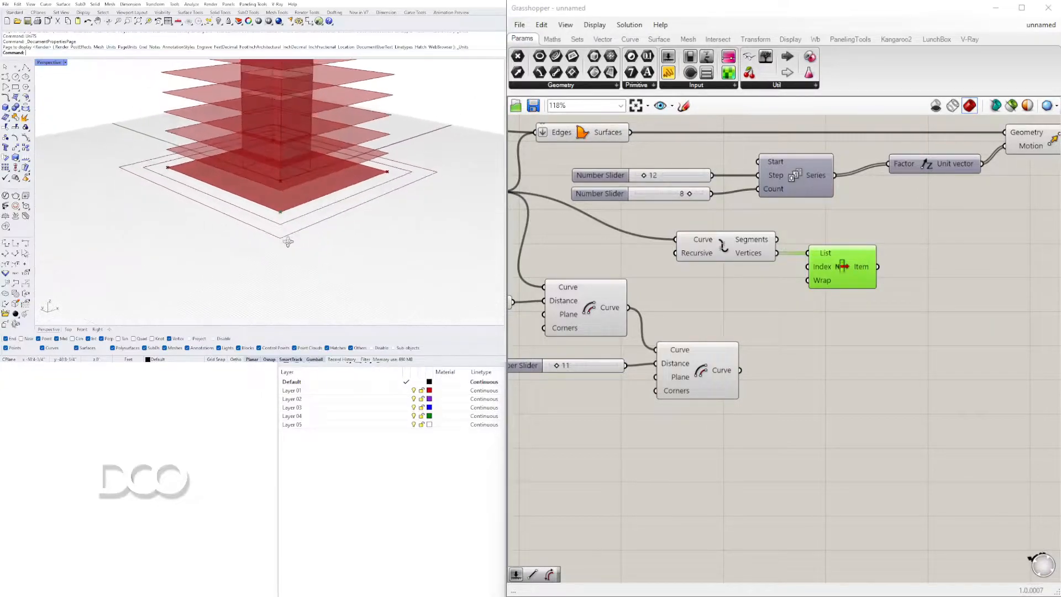
pyautogui.scroll(3, 283, 233)
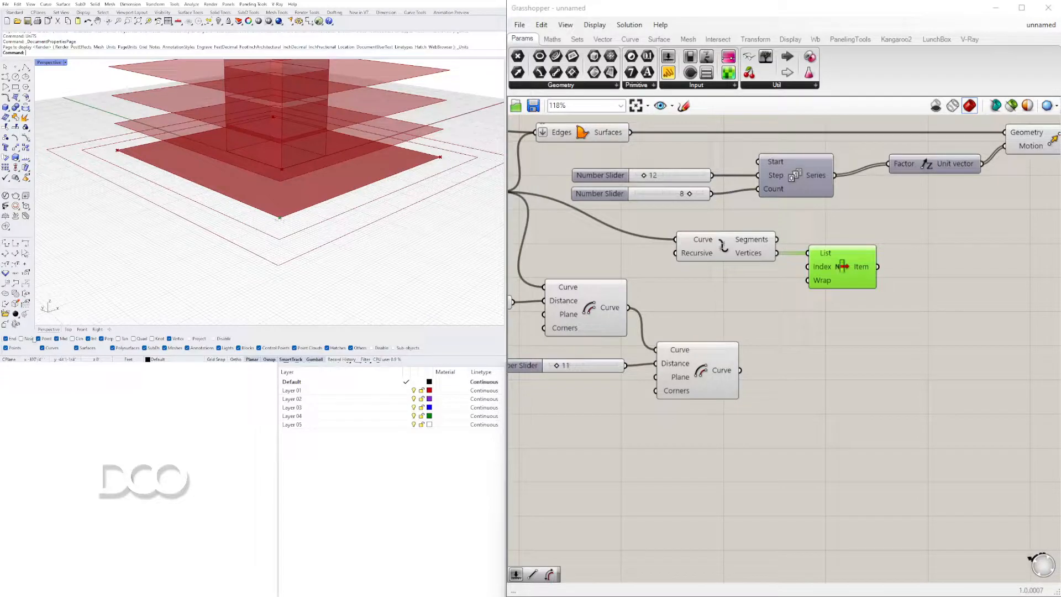
pyautogui.moveTo(78, 302); pyautogui.dragTo(130, 266, button='right')
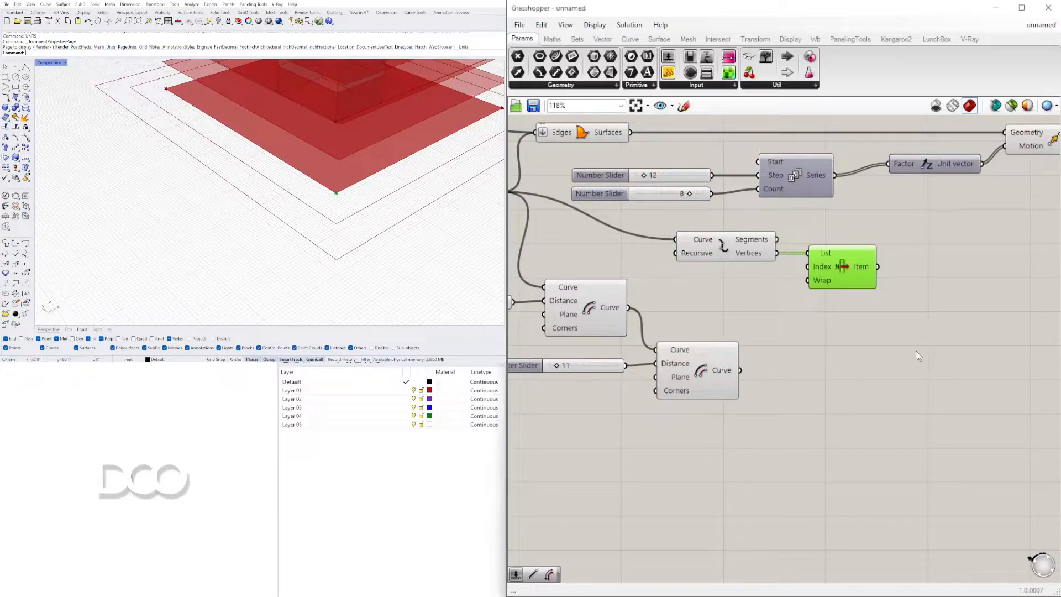
# - Add a Move component beyond List Item and a Unit Y vector component below List Item
pyautogui.moveTo(882, 300); pyautogui.dragTo(814, 303, button='right')
pyautogui.doubleClick(892, 313)
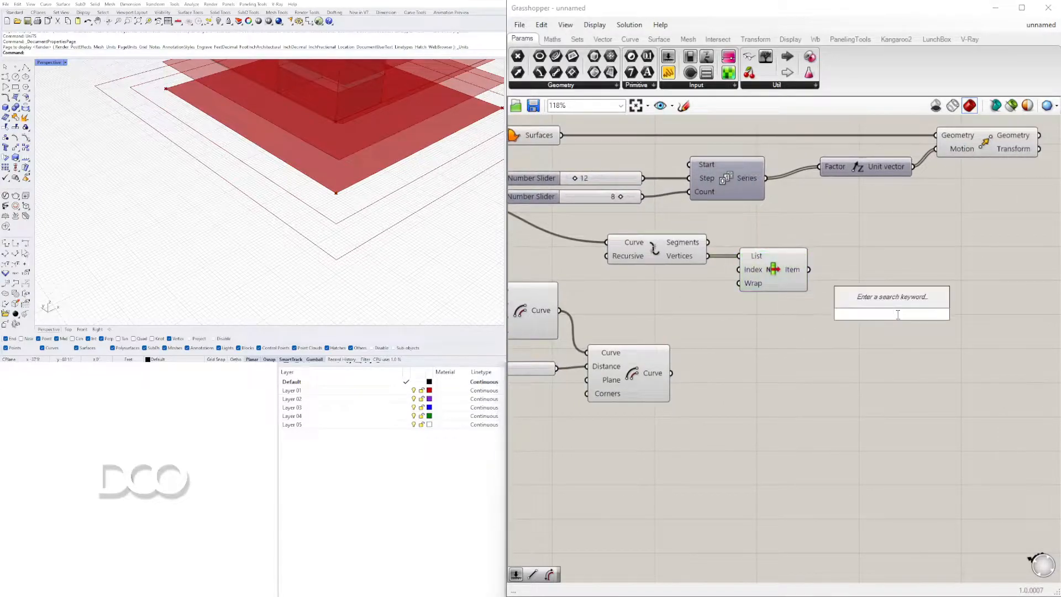
pyautogui.write('move')
pyautogui.press('Return')
pyautogui.moveTo(888, 321); pyautogui.dragTo(977, 293)
pyautogui.doubleClick(838, 308)
pyautogui.write('unit y')
pyautogui.press('Return')
pyautogui.moveTo(830, 306); pyautogui.dragTo(787, 319)
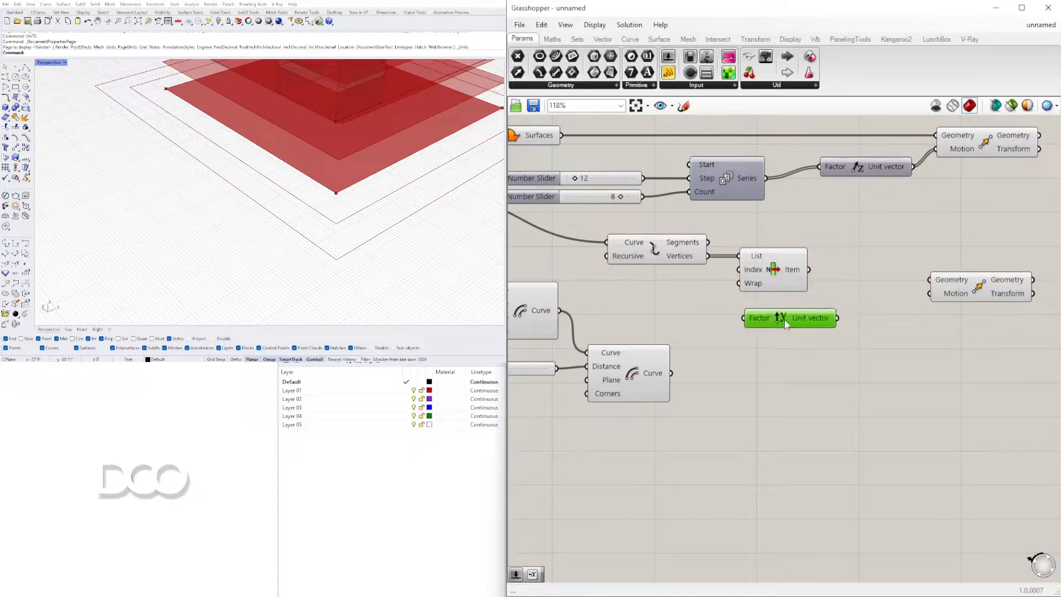
# - Add a Negative component after Unit Y, wire the unit vector into its Value input, and shift Move farther out
pyautogui.doubleClick(887, 330)
pyautogui.write('NE')
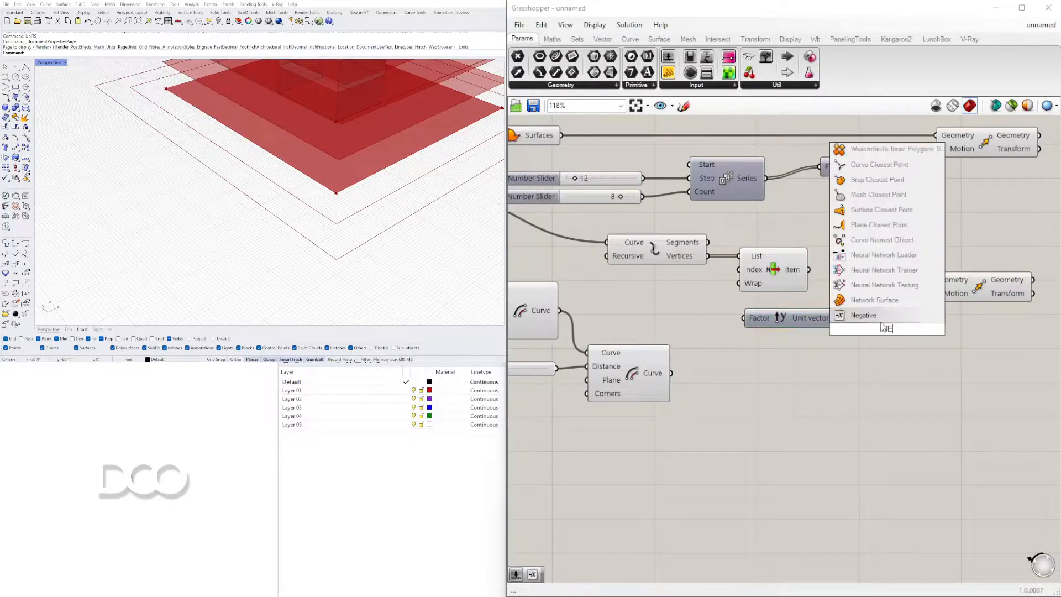
pyautogui.click(883, 318)
pyautogui.moveTo(886, 330); pyautogui.dragTo(894, 320)
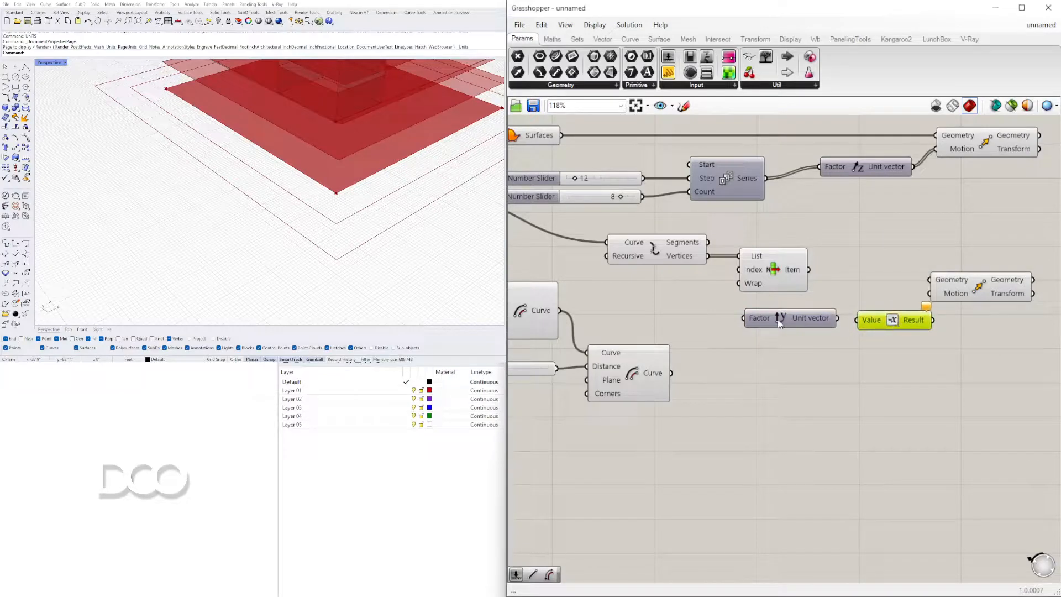
pyautogui.click(781, 320)
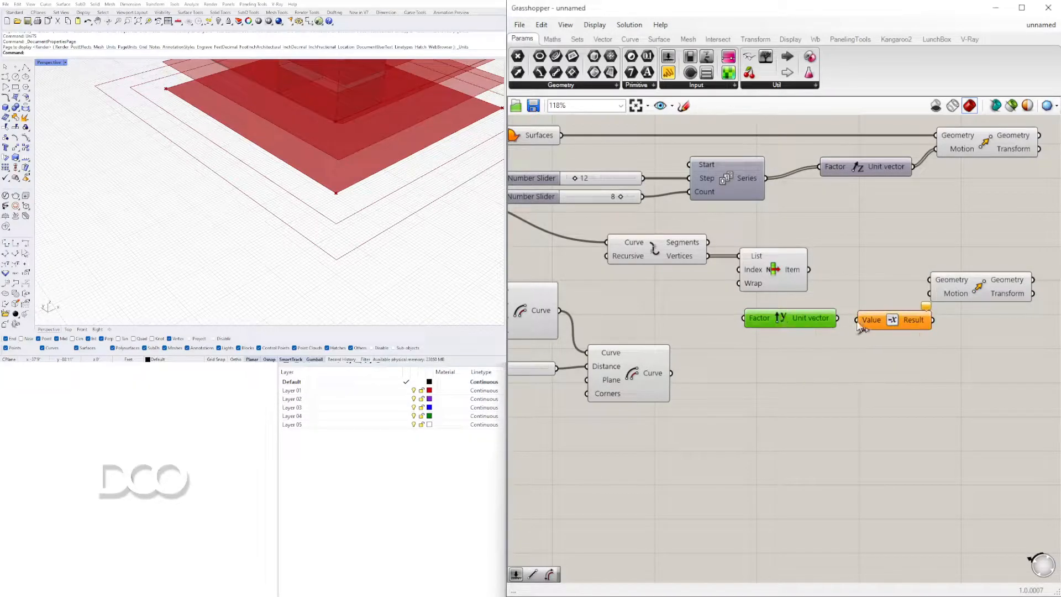
pyautogui.moveTo(839, 319); pyautogui.dragTo(857, 320)
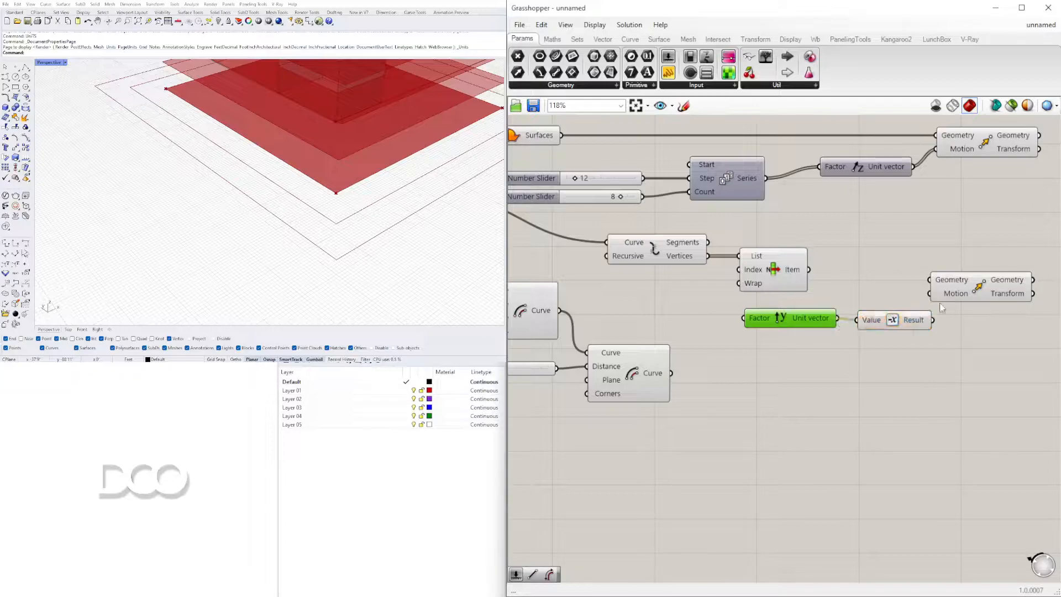
pyautogui.moveTo(977, 287); pyautogui.dragTo(1011, 280)
pyautogui.moveTo(897, 322); pyautogui.dragTo(902, 320)
pyautogui.moveTo(939, 382); pyautogui.dragTo(800, 326)
pyautogui.click(799, 349)
pyautogui.scroll(-3, 796, 343)
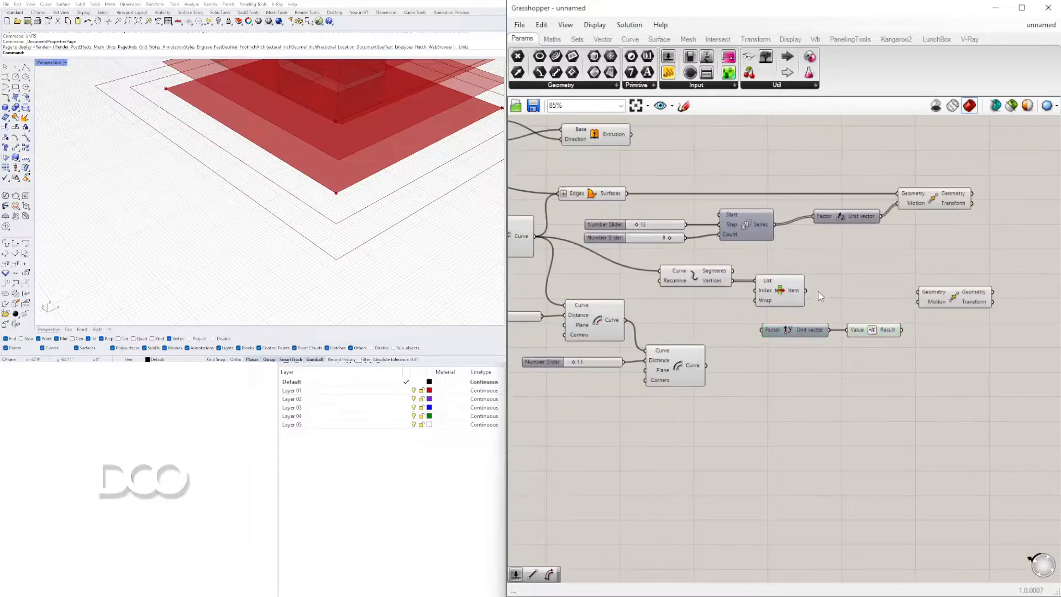
# - Wire List Item's Item output into Move's Geometry input and the Negative result into its Motion input
pyautogui.click(789, 295)
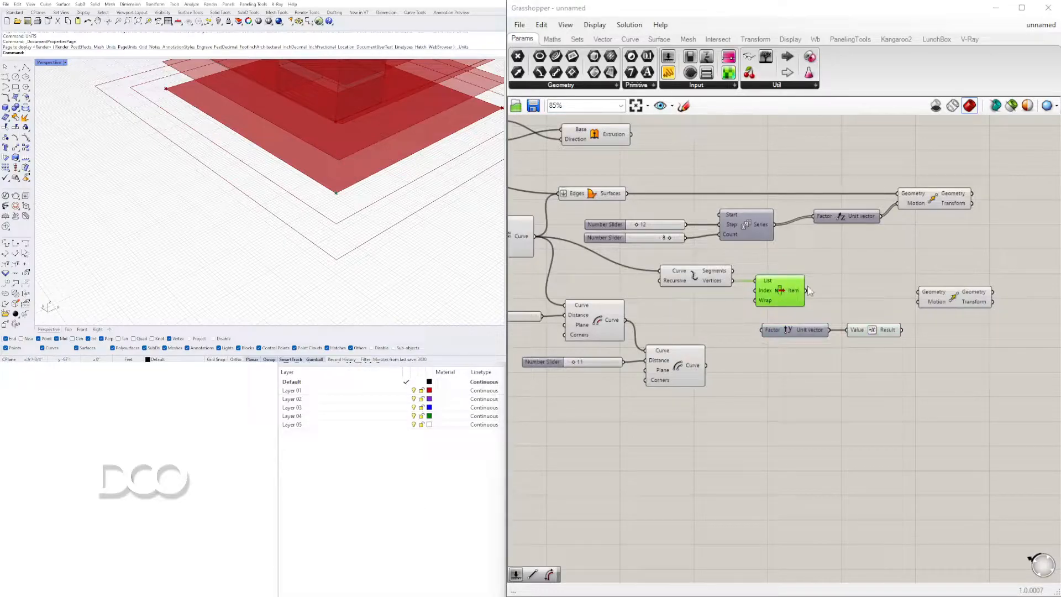
pyautogui.moveTo(806, 293); pyautogui.dragTo(974, 318)
pyautogui.scroll(3, 953, 296)
pyautogui.click(824, 369)
pyautogui.moveTo(857, 364); pyautogui.dragTo(905, 330)
pyautogui.click(946, 326)
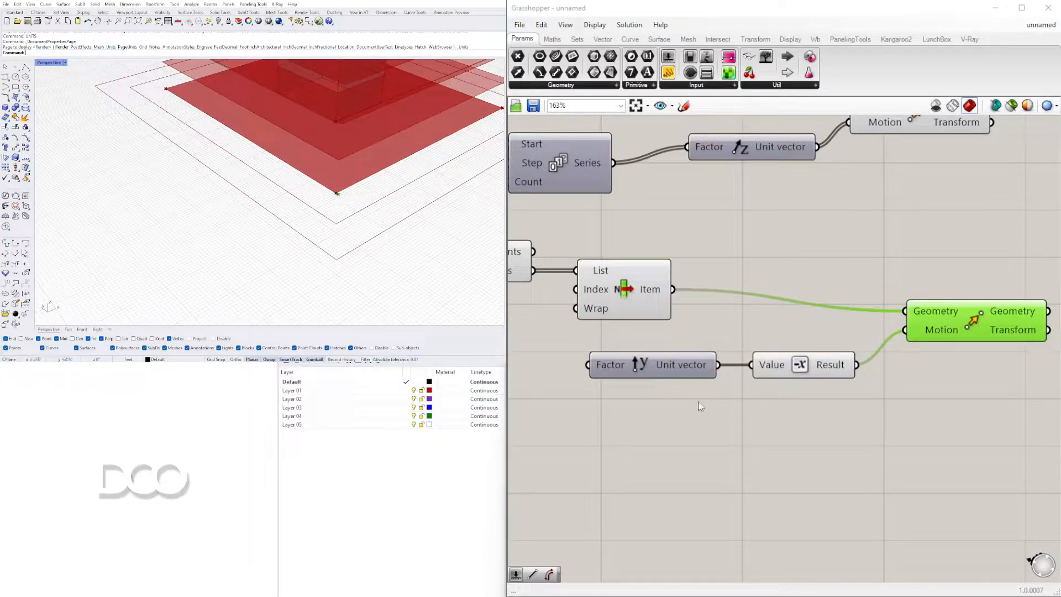
# - Shift the Explode, List Item, Unit Y, Negative and new Move components farther away from the Offset components
pyautogui.moveTo(698, 407); pyautogui.dragTo(874, 412, button='right')
pyautogui.click(854, 365)
pyautogui.scroll(-2, 854, 365)
pyautogui.moveTo(818, 386); pyautogui.dragTo(929, 383, button='right')
pyautogui.scroll(-3, 850, 393)
pyautogui.moveTo(1040, 396); pyautogui.dragTo(896, 394, button='right')
pyautogui.moveTo(922, 422); pyautogui.dragTo(691, 301)
pyautogui.keyDown('shift'); pyautogui.click(602, 298); pyautogui.keyUp('shift')
pyautogui.click(642, 403)
pyautogui.moveTo(642, 403); pyautogui.dragTo(783, 403, button='right')
pyautogui.moveTo(751, 366); pyautogui.dragTo(907, 363, button='right')
pyautogui.scroll(2, 841, 316)
pyautogui.moveTo(680, 300)
pyautogui.mouseDown(button='right')
pyautogui.moveTo(685, 311)
pyautogui.moveTo(698, 302)
pyautogui.mouseUp(button='right')
pyautogui.scroll(-1, 833, 366)
pyautogui.click(848, 373)
pyautogui.moveTo(829, 365); pyautogui.dragTo(839, 391, button='right')
# - Highlight each of the three Offset components to compare the outlines they produce with the floor corner
pyautogui.moveTo(802, 386); pyautogui.dragTo(824, 385)
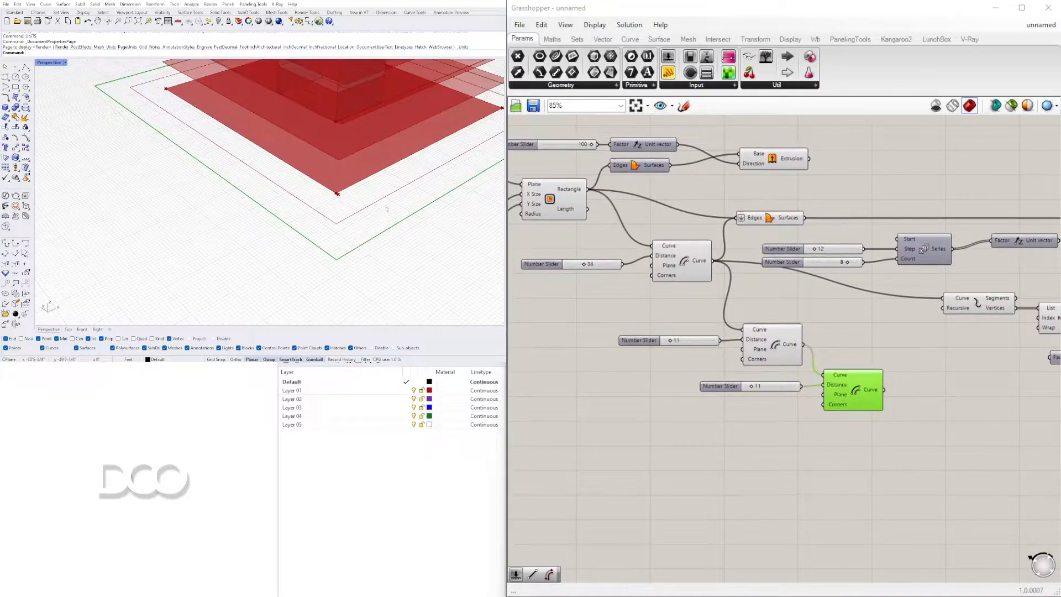
pyautogui.click(778, 352)
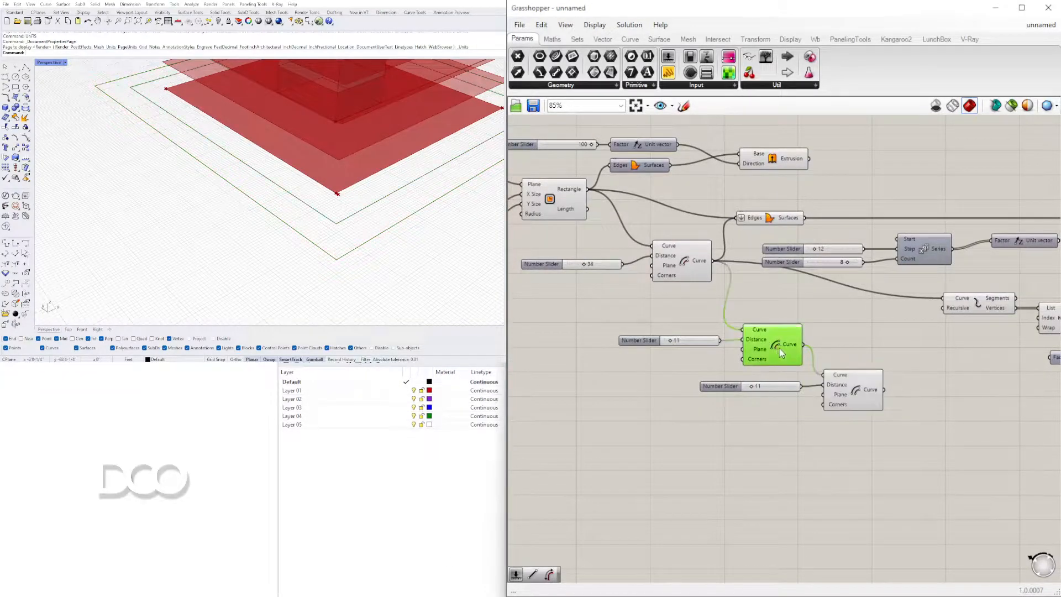
pyautogui.click(682, 257)
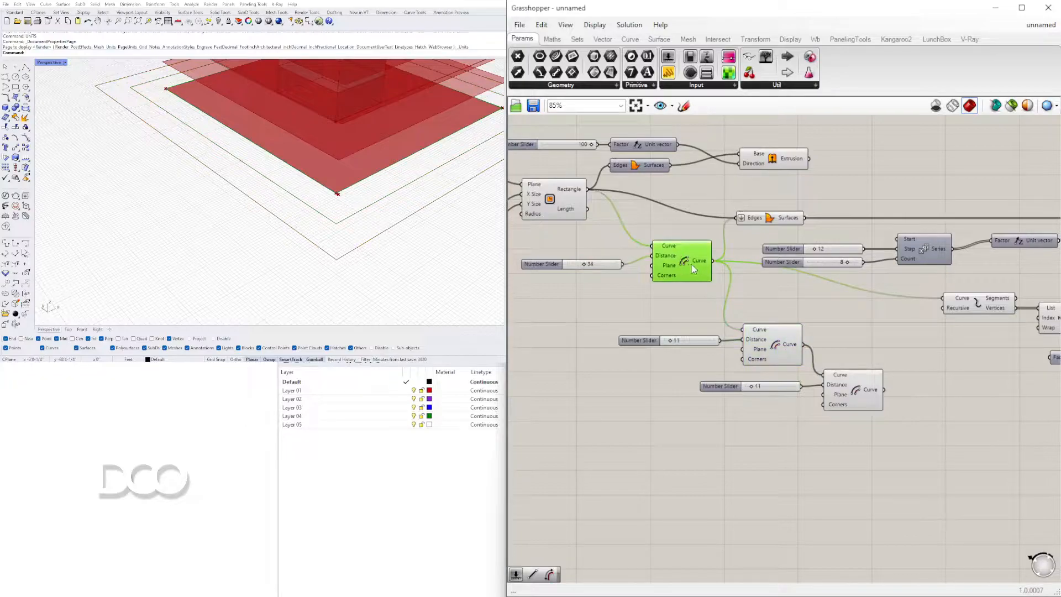
pyautogui.click(695, 342)
pyautogui.click(839, 392)
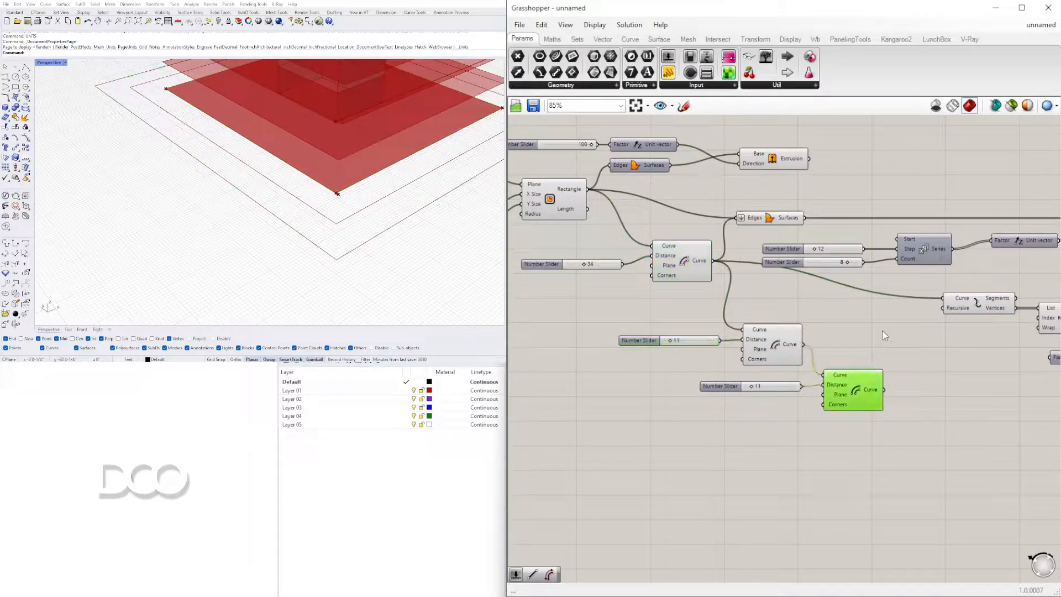
# - Add an Addition component near the two outer Offset components and lower the outermost Offset slightly
pyautogui.doubleClick(883, 331)
pyautogui.write('+')
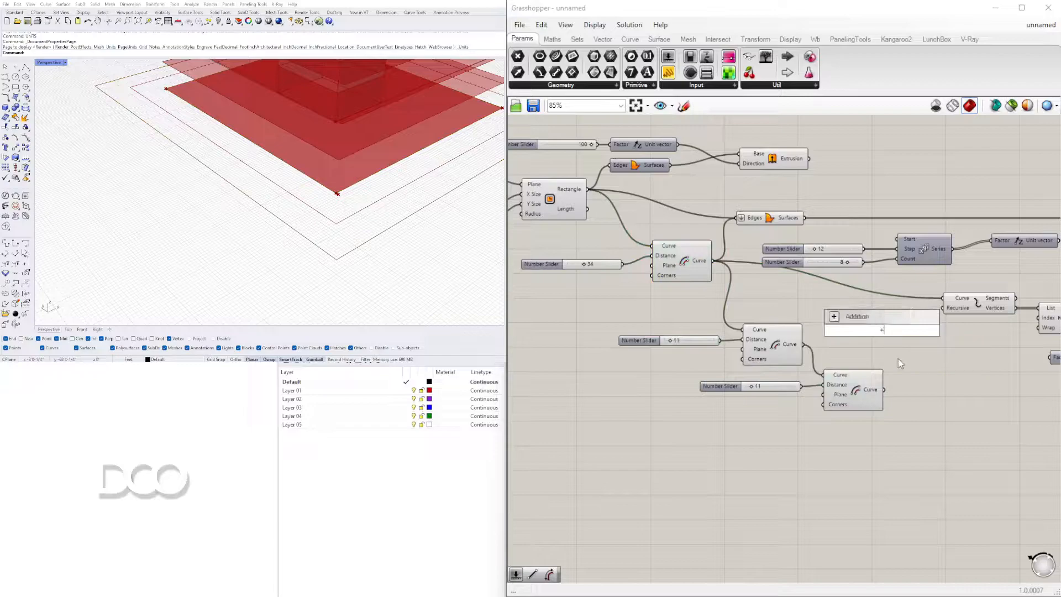
pyautogui.press('Return')
pyautogui.moveTo(866, 397); pyautogui.dragTo(874, 406)
pyautogui.moveTo(877, 340); pyautogui.dragTo(921, 352)
# - Set the middle outline's offset distance to 9 and rearrange the distance sliders, the middle Offset and Addition
pyautogui.moveTo(730, 388); pyautogui.dragTo(713, 393)
pyautogui.moveTo(667, 342); pyautogui.dragTo(672, 341)
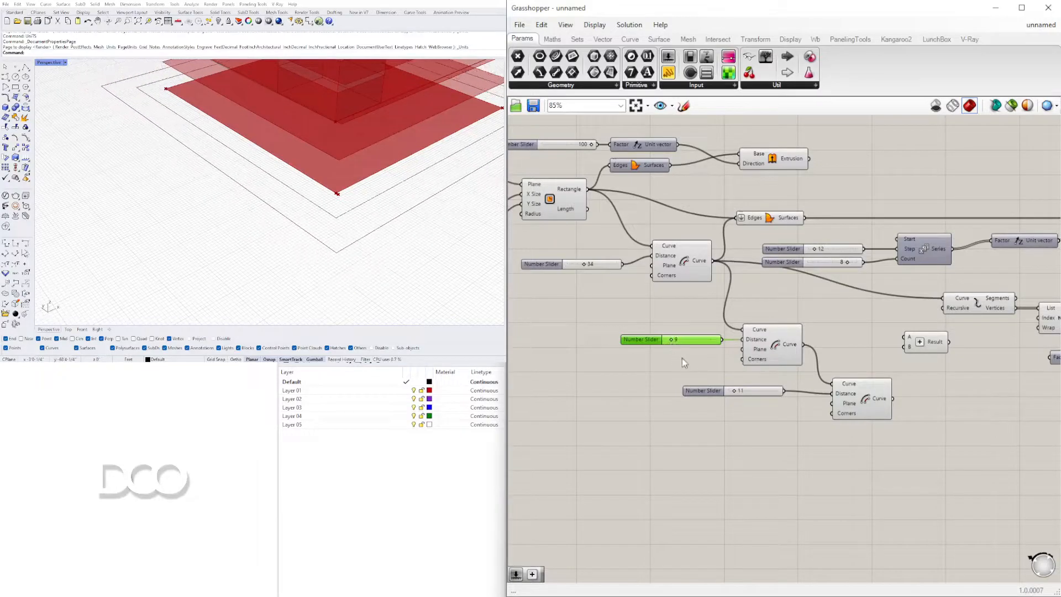
pyautogui.moveTo(734, 391); pyautogui.dragTo(734, 391)
pyautogui.moveTo(631, 342); pyautogui.dragTo(626, 367)
pyautogui.moveTo(704, 391); pyautogui.dragTo(667, 401)
pyautogui.moveTo(920, 335); pyautogui.dragTo(855, 369)
pyautogui.moveTo(749, 342); pyautogui.dragTo(758, 332)
# - Wire the middle outline's distance slider into Addition's A input and the outermost outline's slider into B
pyautogui.moveTo(717, 365); pyautogui.dragTo(841, 362)
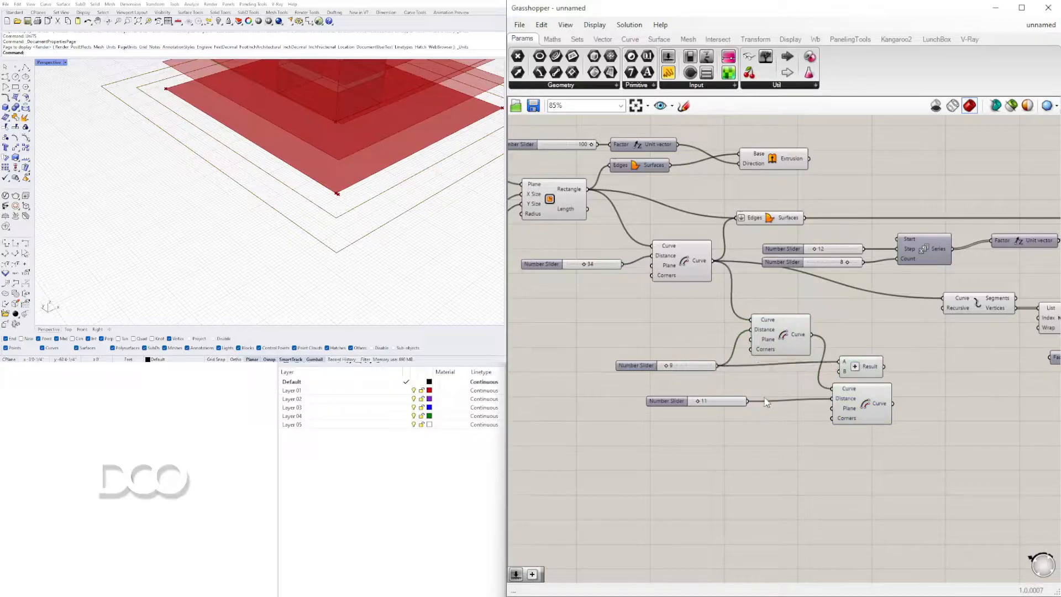
pyautogui.moveTo(747, 400); pyautogui.dragTo(854, 368)
pyautogui.moveTo(926, 422); pyautogui.dragTo(878, 370)
pyautogui.click(891, 310)
# - Wire the Addition result into Unit Y's Factor input and check where the moved corner point lands
pyautogui.moveTo(888, 365); pyautogui.dragTo(763, 353, button='right')
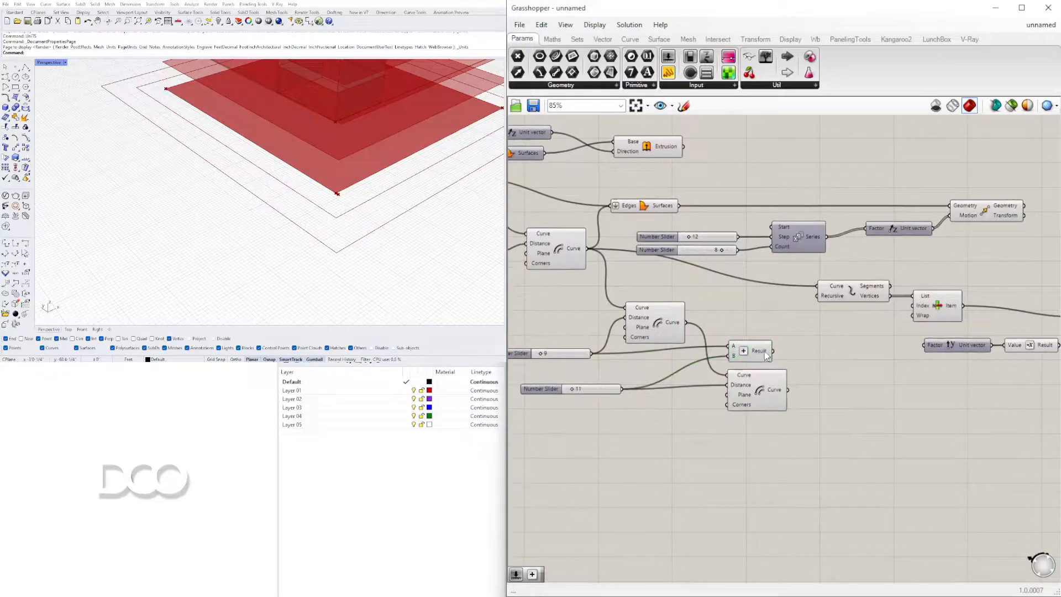
pyautogui.moveTo(769, 353); pyautogui.dragTo(928, 353)
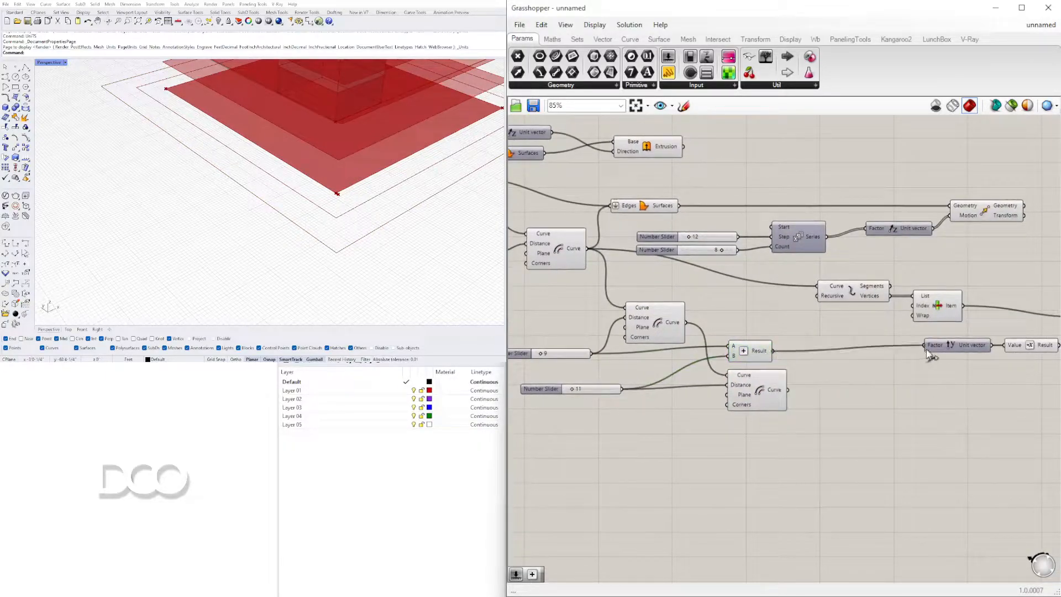
pyautogui.moveTo(794, 363); pyautogui.dragTo(677, 364, button='right')
pyautogui.click(1003, 323)
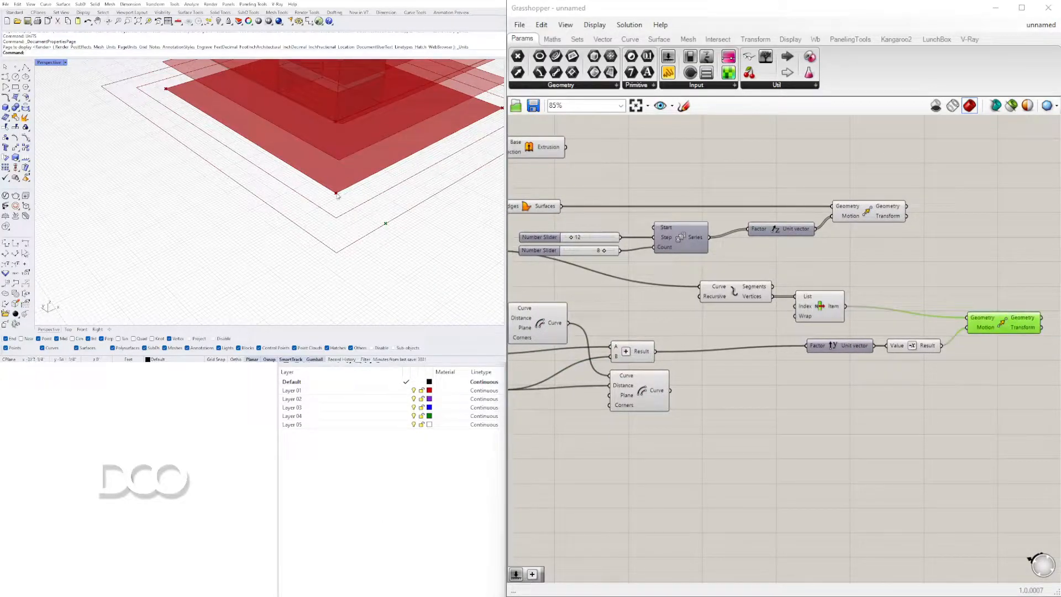
pyautogui.scroll(8, 719, 380)
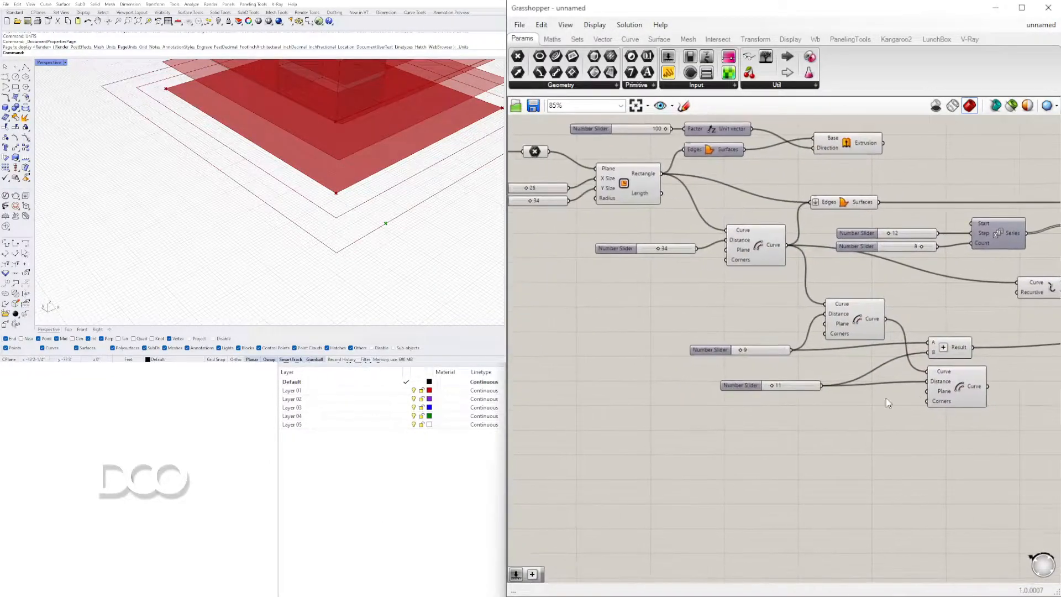
# - Reduce the outer outlines' offset distance slightly and highlight the corner List Item and Move components to compare their points
pyautogui.moveTo(757, 372)
pyautogui.mouseDown()
pyautogui.moveTo(767, 372)
pyautogui.moveTo(752, 372)
pyautogui.mouseUp()
pyautogui.moveTo(642, 243)
pyautogui.mouseDown()
pyautogui.moveTo(654, 244)
pyautogui.moveTo(639, 242)
pyautogui.mouseUp()
pyautogui.scroll(-5, 822, 351)
pyautogui.scroll(-4, 900, 390)
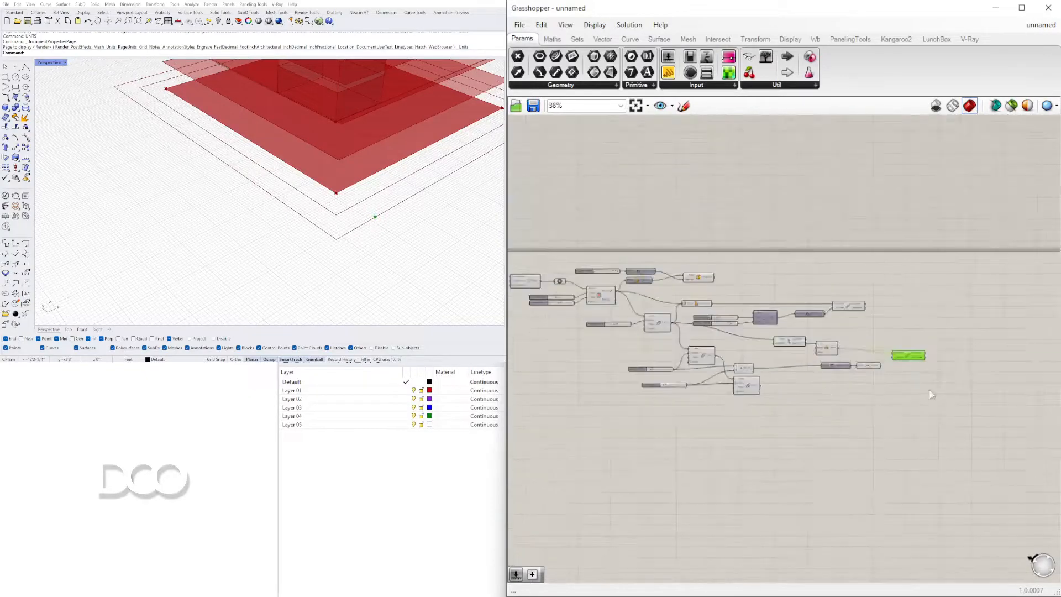
pyautogui.scroll(4, 884, 384)
pyautogui.moveTo(841, 377); pyautogui.dragTo(837, 381)
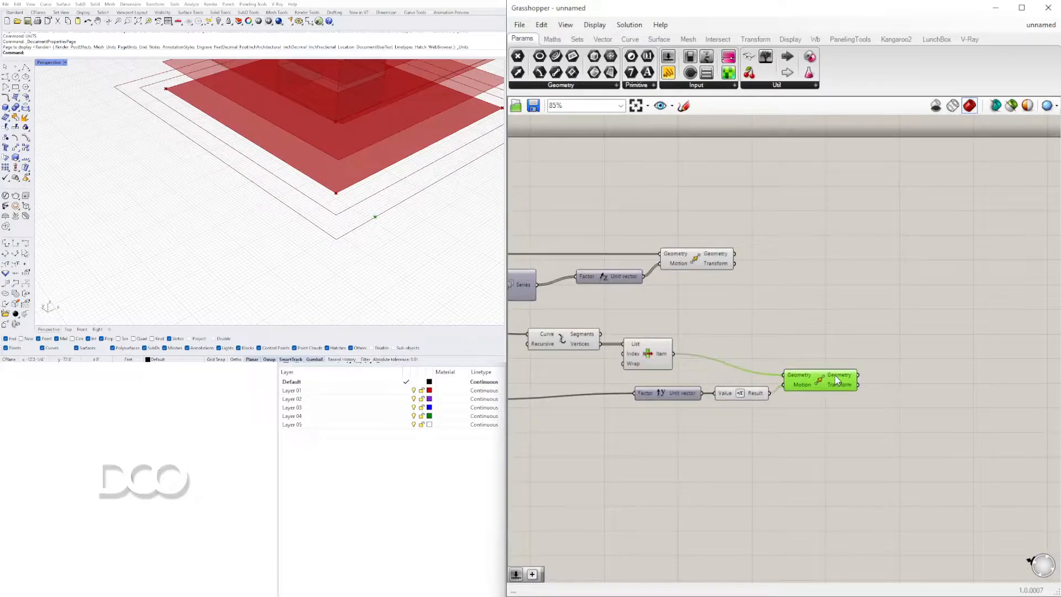
pyautogui.click(662, 358)
pyautogui.keyDown('shift'); pyautogui.click(836, 387); pyautogui.keyUp('shift')
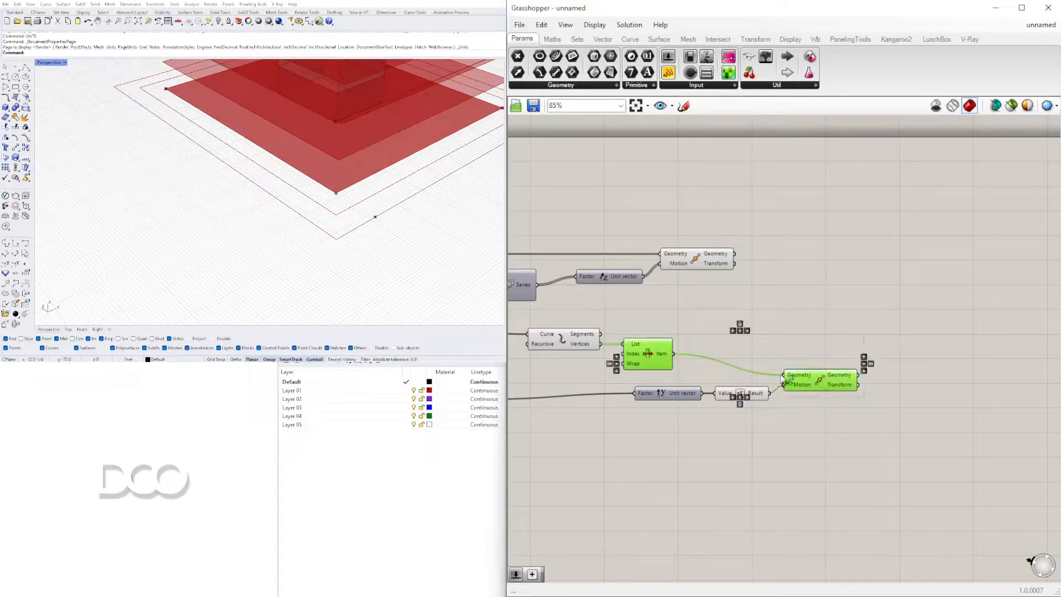
# - Add a Line component running from the List Item corner point to the moved point and tidy the components' spacing
pyautogui.doubleClick(935, 338)
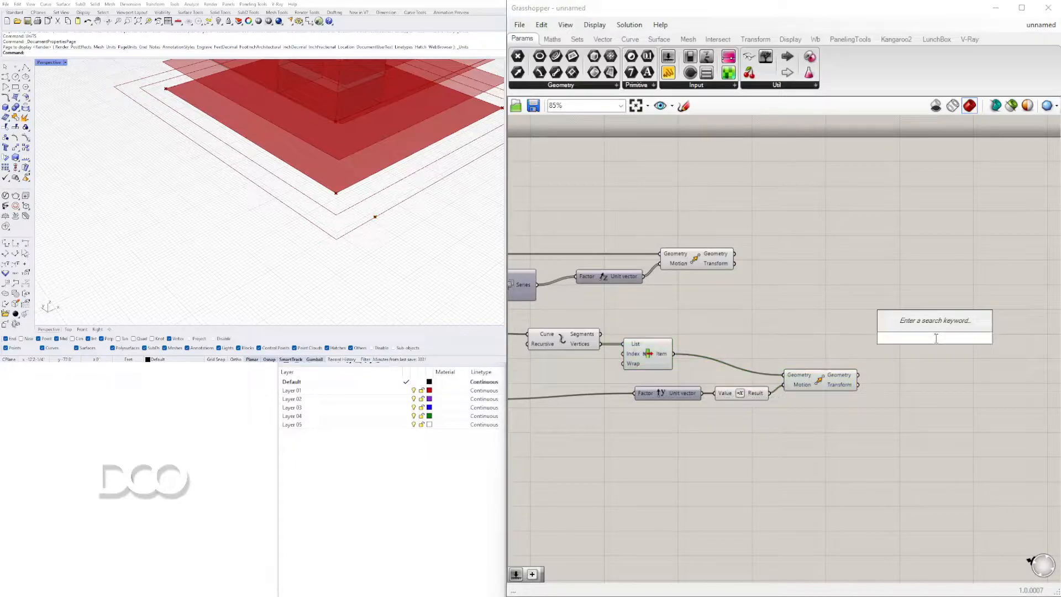
pyautogui.write('line')
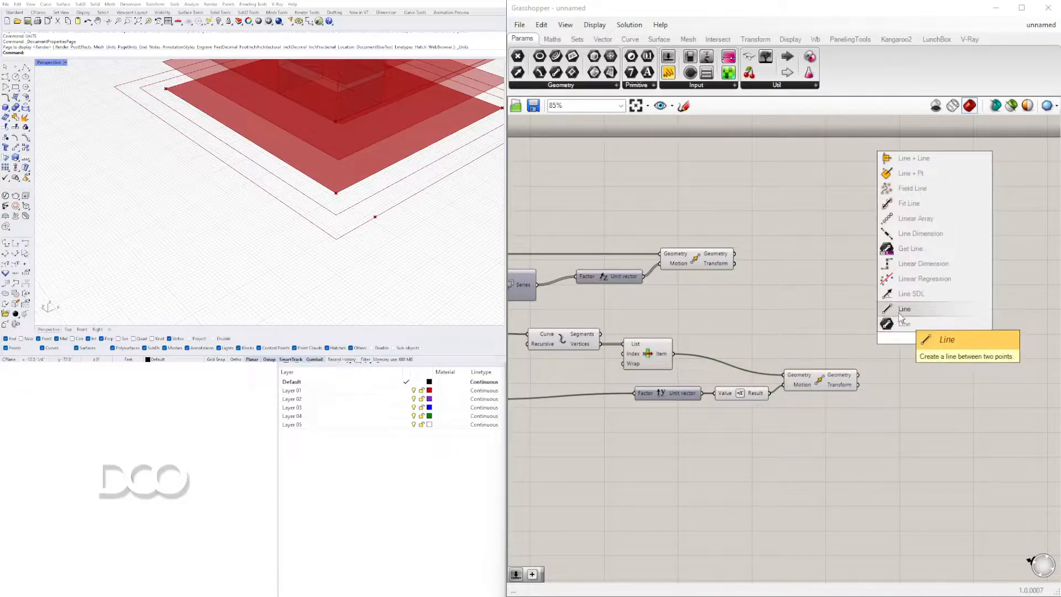
pyautogui.click(904, 309)
pyautogui.click(671, 364)
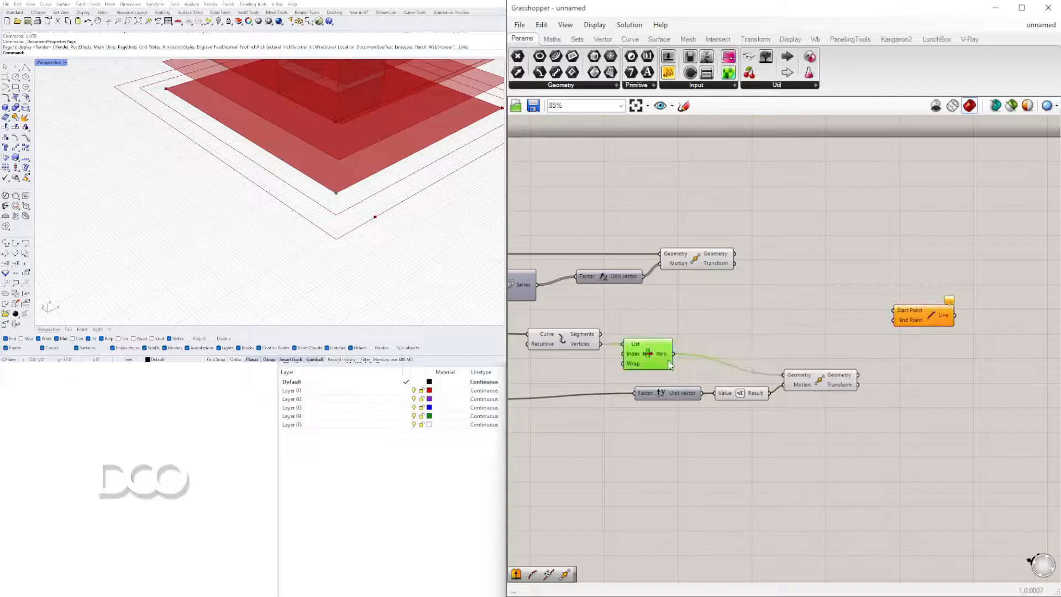
pyautogui.moveTo(673, 354); pyautogui.dragTo(894, 310)
pyautogui.moveTo(858, 376); pyautogui.dragTo(826, 387)
pyautogui.moveTo(848, 427); pyautogui.dragTo(635, 393)
pyautogui.moveTo(902, 366); pyautogui.dragTo(895, 367)
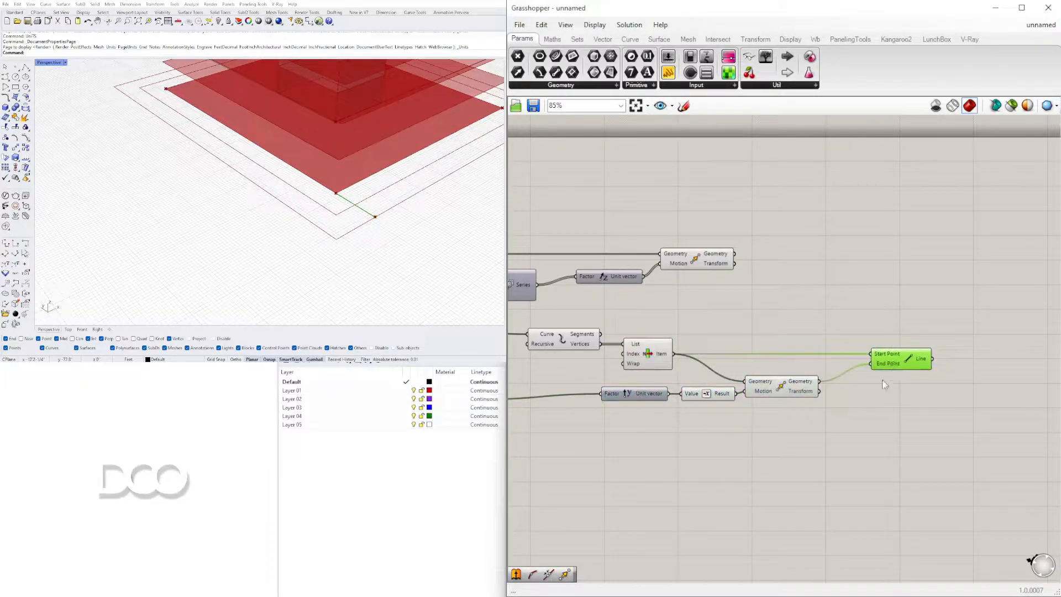
# - Examine the line between the floor corner and its moved point from several angles around the building base
pyautogui.scroll(-4, 398, 207)
pyautogui.moveTo(466, 234); pyautogui.dragTo(309, 205, button='right')
pyautogui.scroll(4, 244, 223)
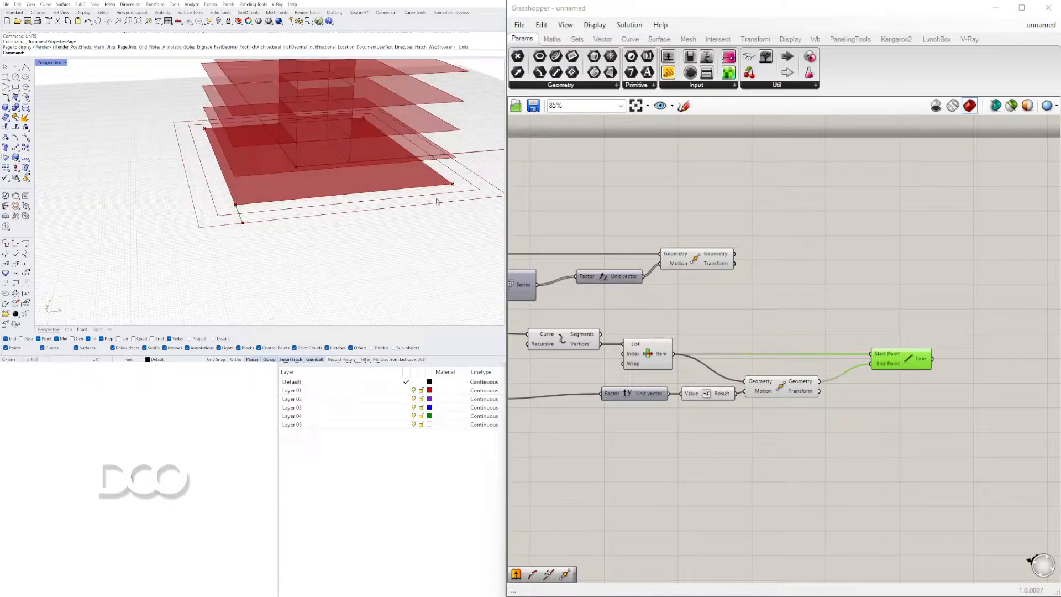
pyautogui.moveTo(484, 188); pyautogui.dragTo(168, 205, button='right')
pyautogui.scroll(-5, 259, 172)
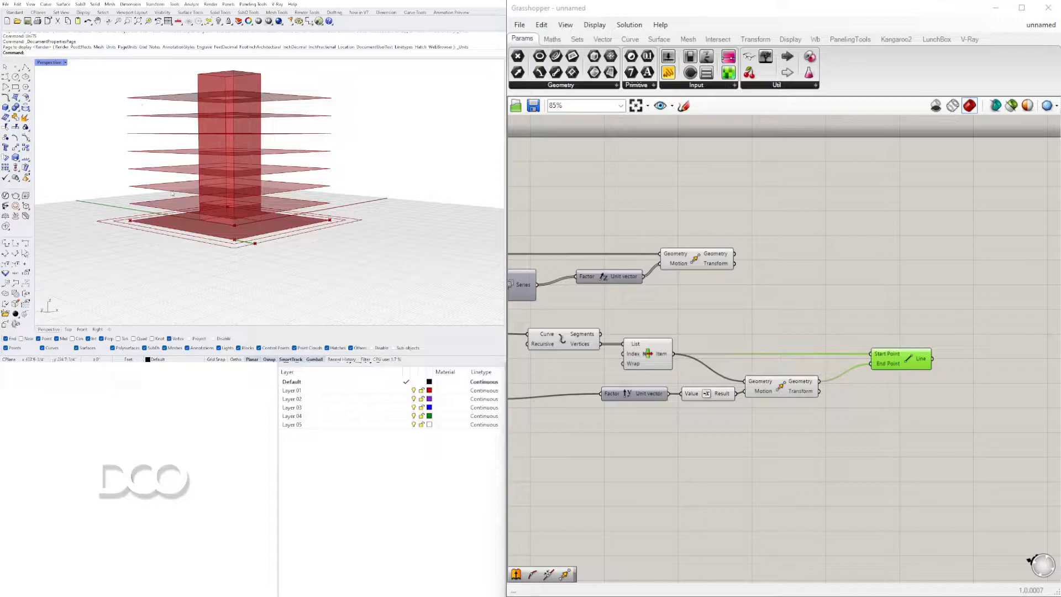
pyautogui.moveTo(147, 100); pyautogui.dragTo(442, 193, button='right')
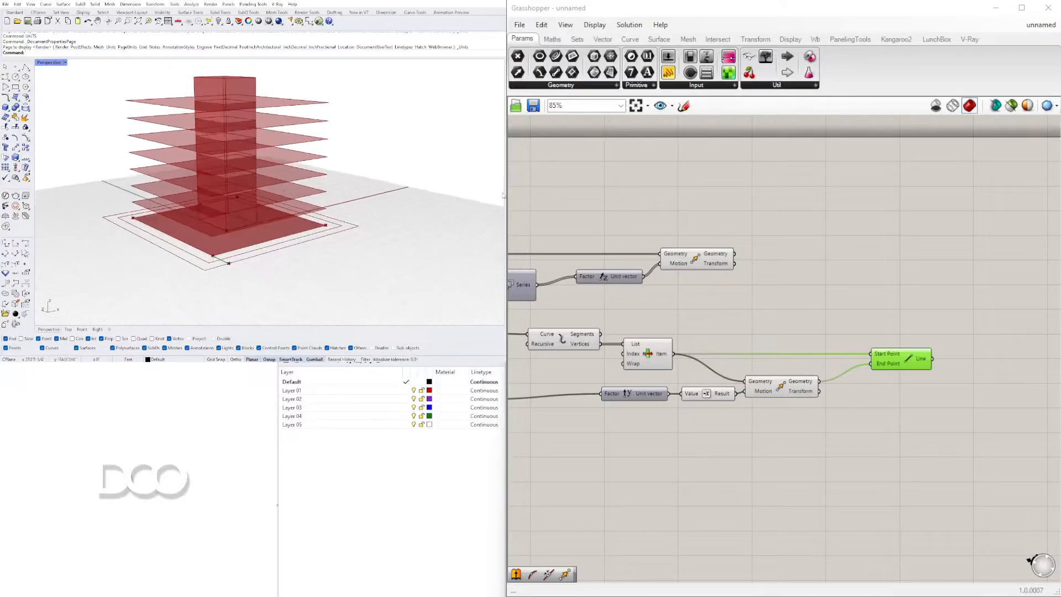
pyautogui.scroll(5, 339, 265)
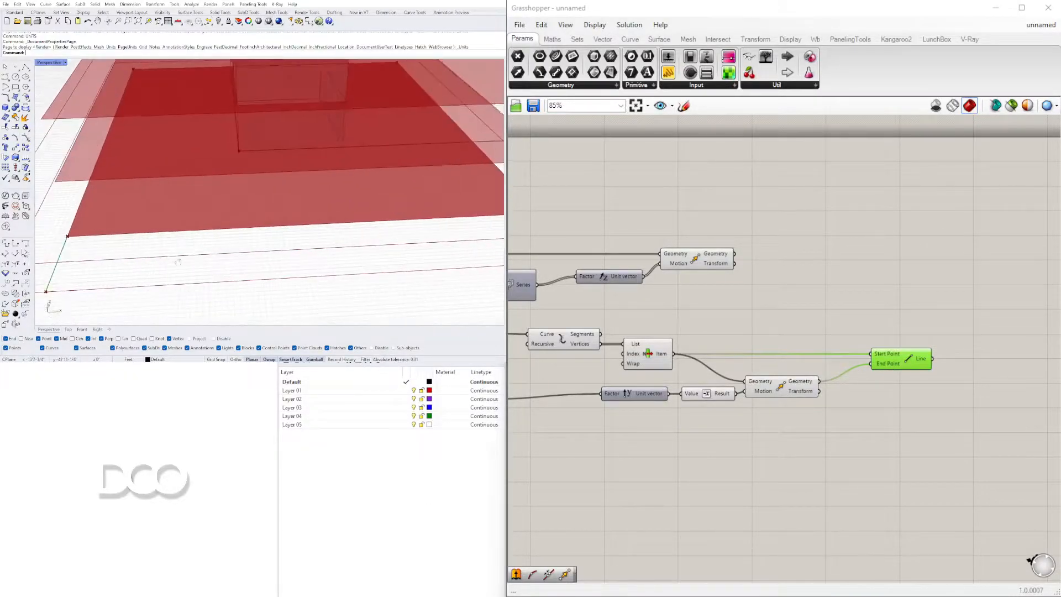
pyautogui.scroll(-5, 246, 238)
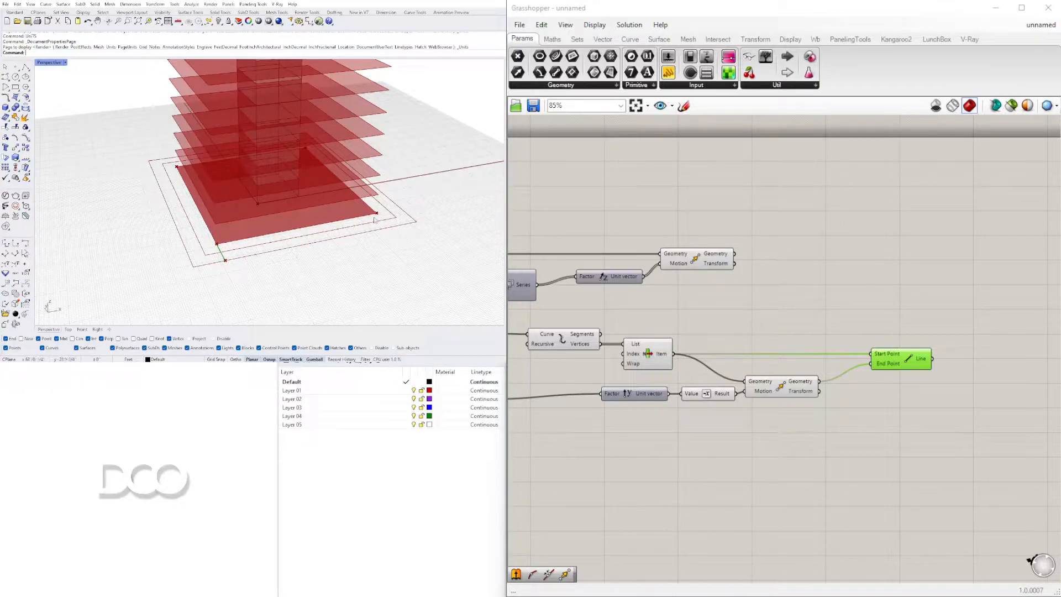
# - Shift the Explode component up and away from the vertex List Item and lower that List Item to make room
pyautogui.moveTo(725, 406); pyautogui.dragTo(809, 376, button='right')
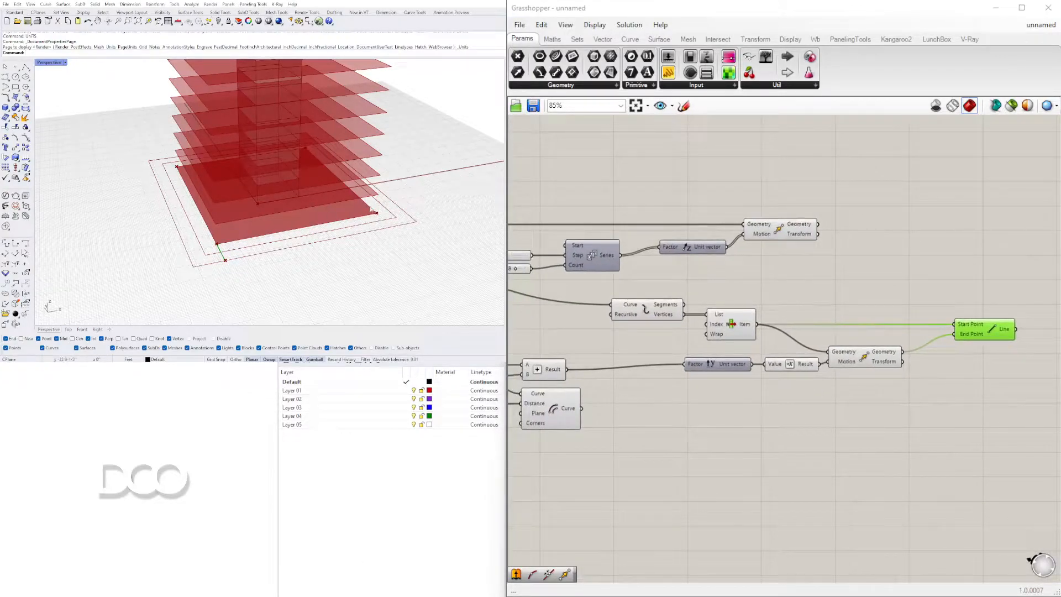
pyautogui.moveTo(701, 384); pyautogui.dragTo(801, 338, button='right')
pyautogui.moveTo(644, 393)
pyautogui.mouseDown(button='right')
pyautogui.moveTo(785, 364)
pyautogui.moveTo(731, 357)
pyautogui.moveTo(629, 402)
pyautogui.mouseUp(button='right')
pyautogui.click(696, 282)
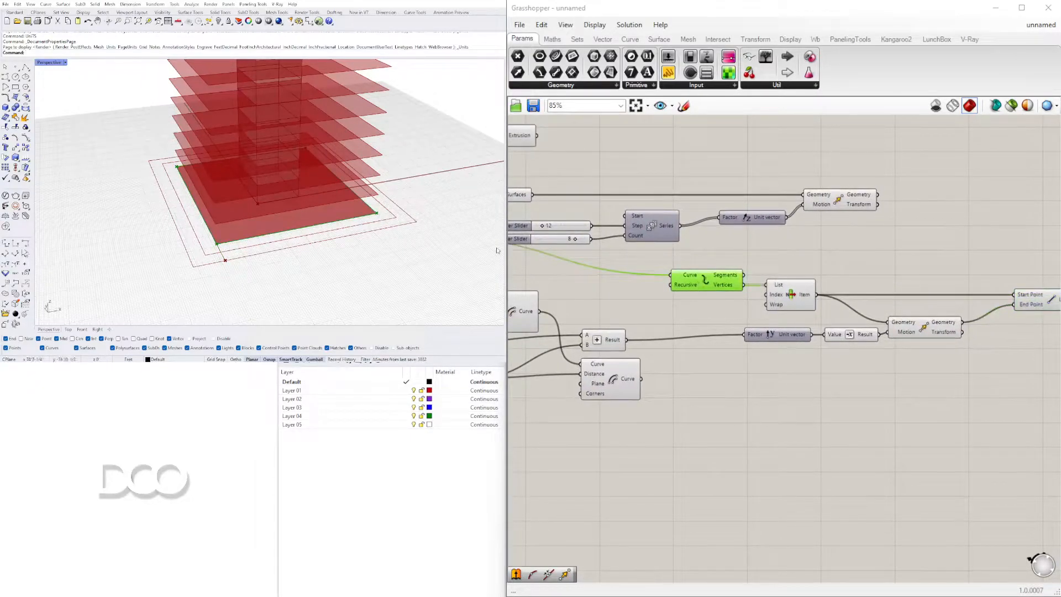
pyautogui.scroll(3, 722, 278)
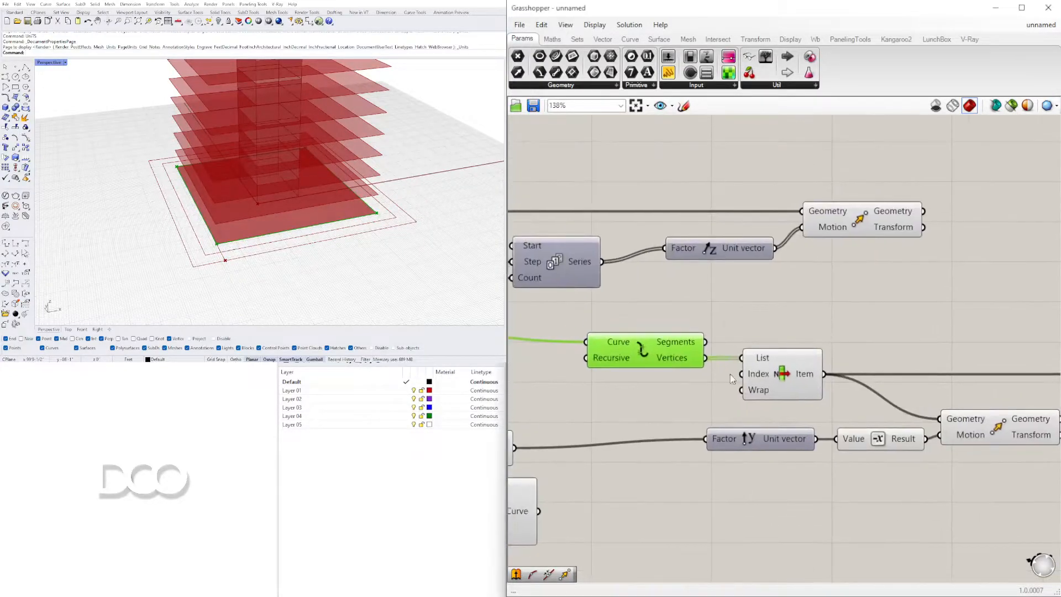
pyautogui.moveTo(646, 341); pyautogui.dragTo(633, 333)
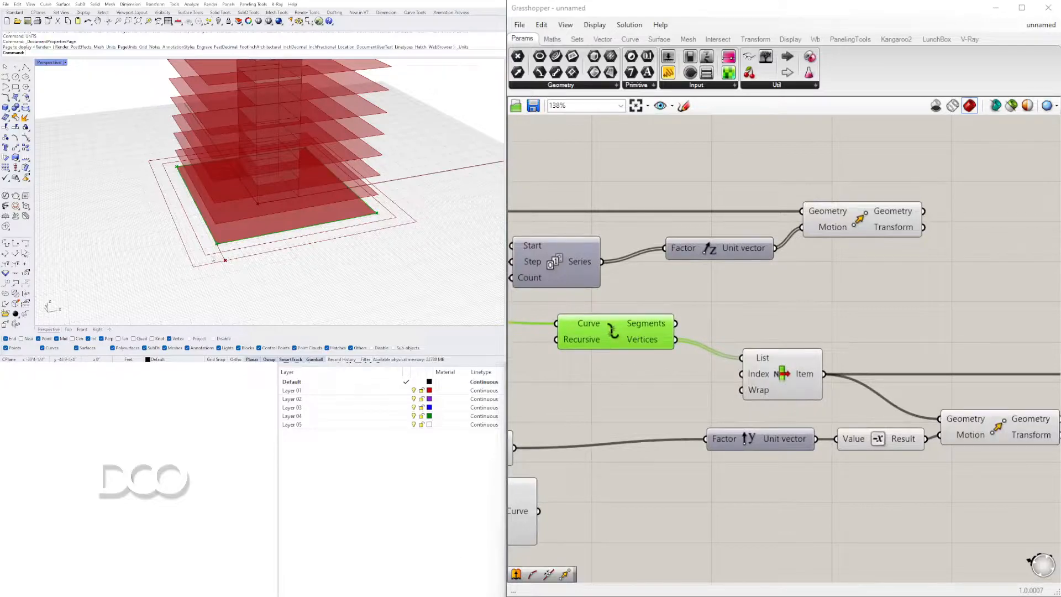
pyautogui.moveTo(782, 381); pyautogui.dragTo(782, 394)
# - Add a second List Item above the existing one and wire Explode's Segments output into its List input
pyautogui.doubleClick(800, 332)
pyautogui.write('ITEM')
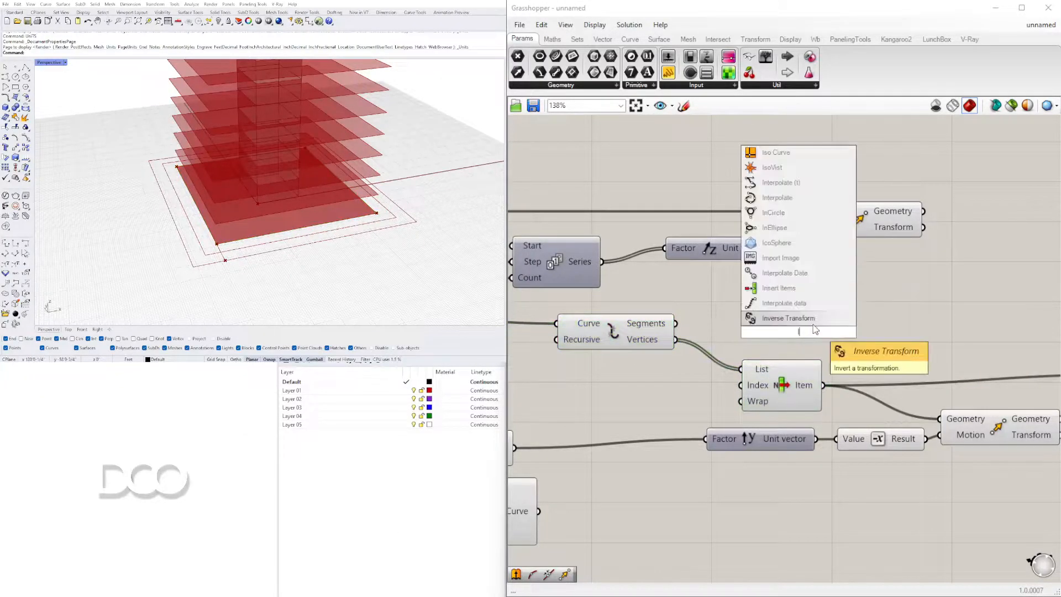
pyautogui.click(777, 303)
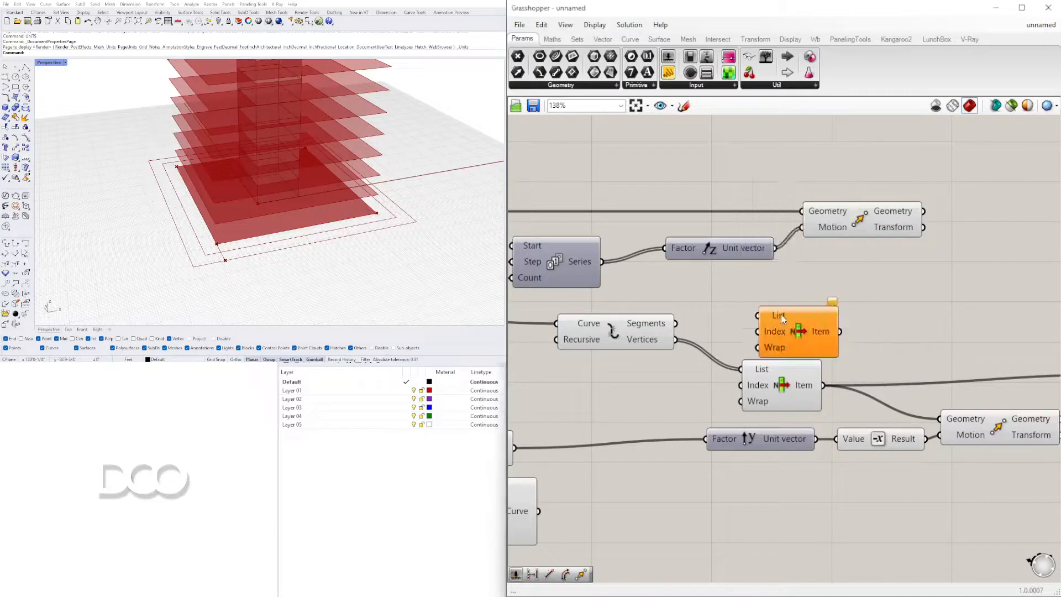
pyautogui.moveTo(675, 324); pyautogui.dragTo(782, 316)
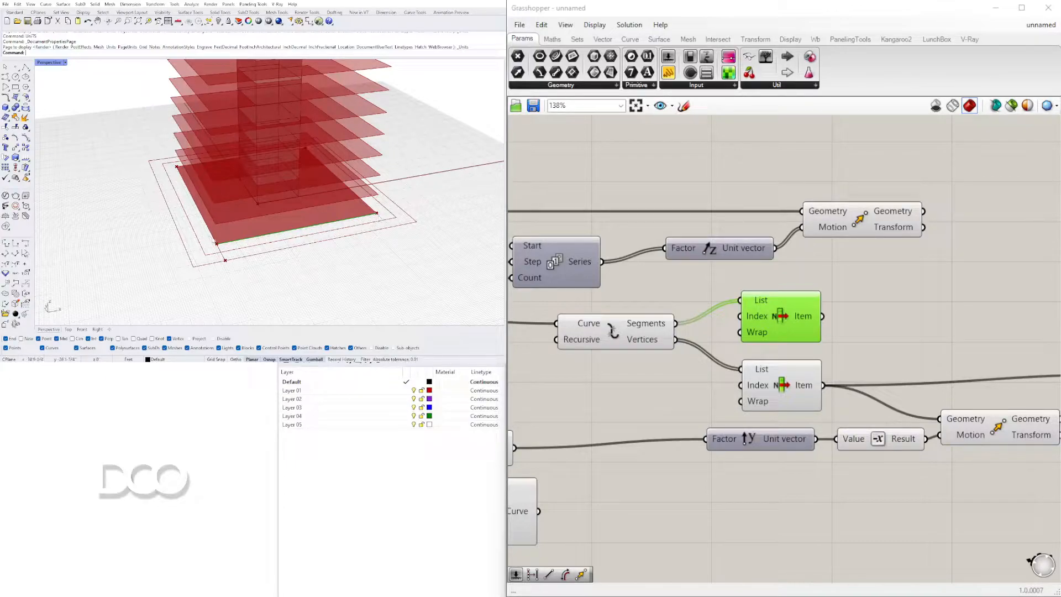
pyautogui.moveTo(784, 315); pyautogui.dragTo(699, 316, button='right')
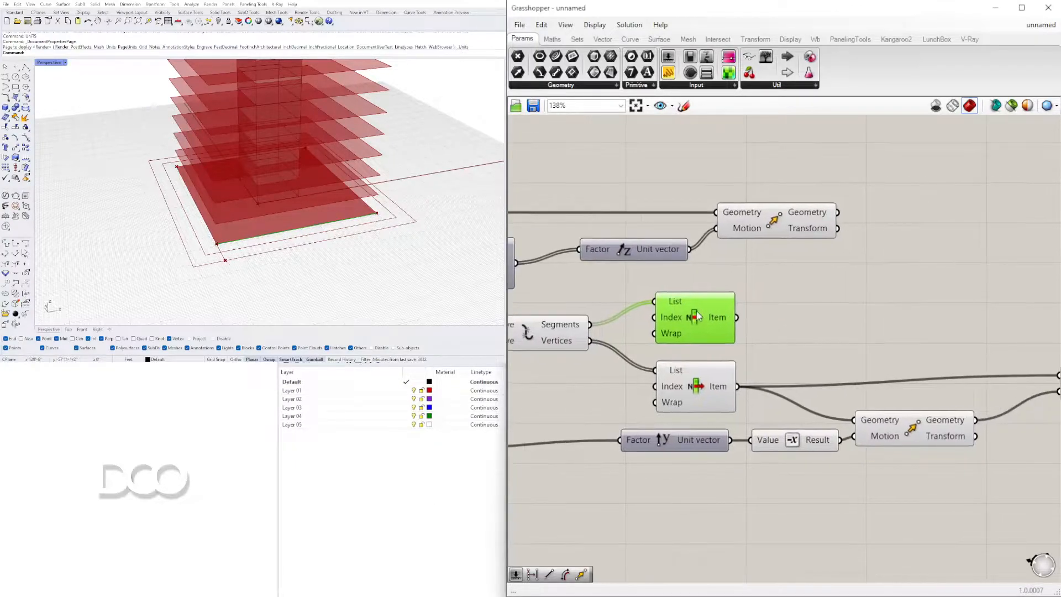
# - Add a curve Length component and wire the segment List Item's output into its Curve input
pyautogui.moveTo(722, 320)
pyautogui.click(810, 320)
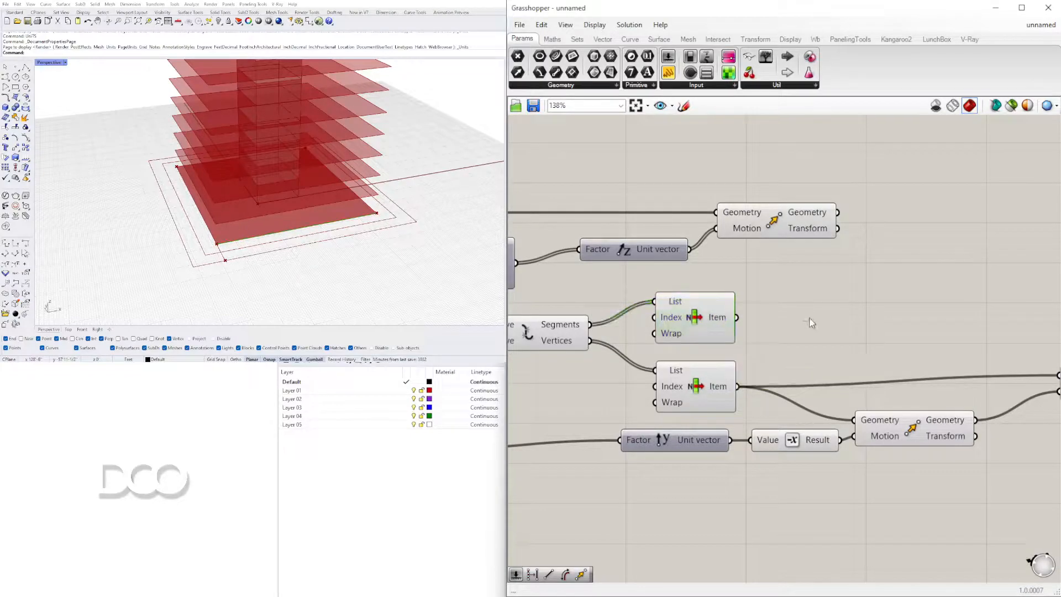
pyautogui.doubleClick(811, 318)
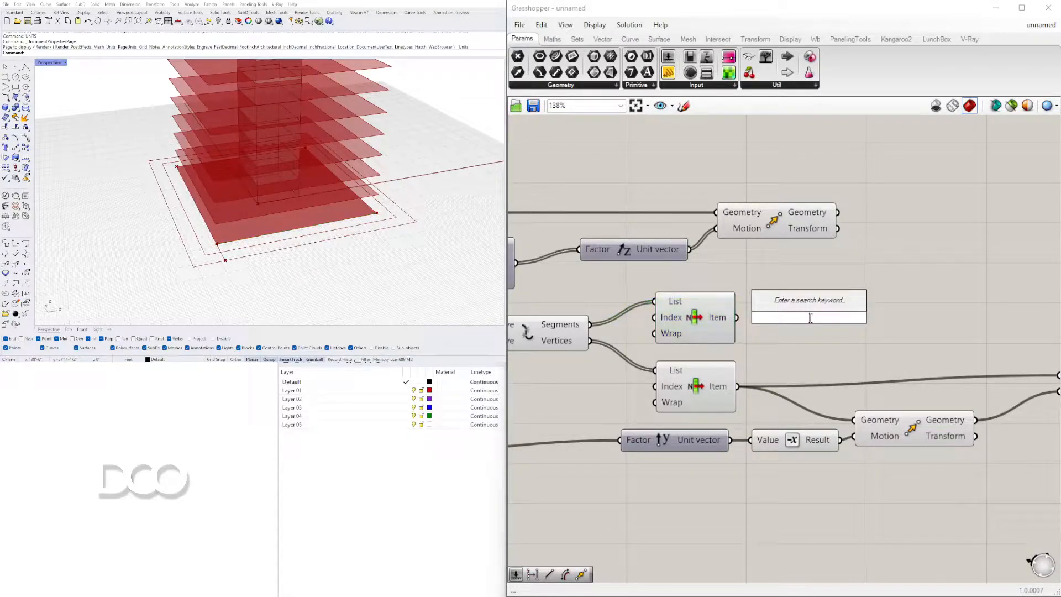
pyautogui.write('LENG')
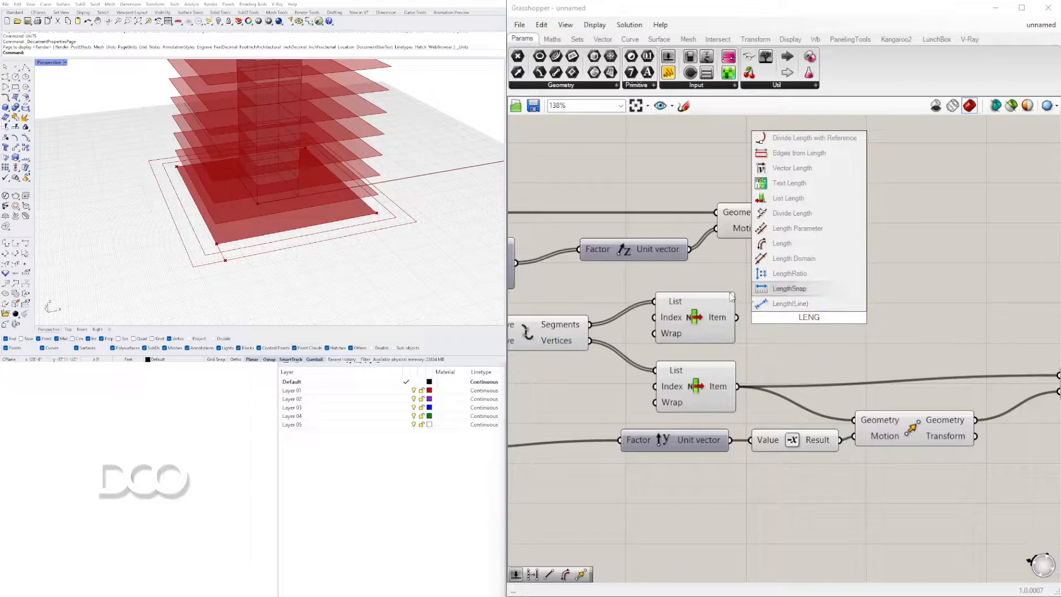
pyautogui.click(782, 243)
pyautogui.moveTo(738, 317); pyautogui.dragTo(762, 317)
pyautogui.click(802, 325)
pyautogui.moveTo(872, 332); pyautogui.dragTo(807, 322, button='right')
# - Add a Panel beside the Length component and connect the Length output to it to read the edge length
pyautogui.click(840, 314)
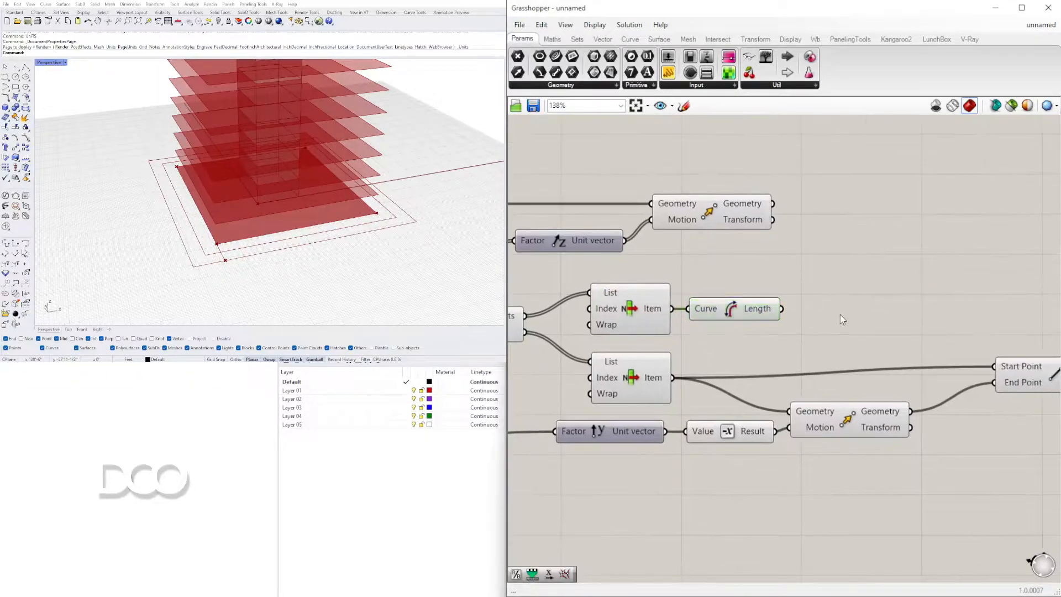
pyautogui.doubleClick(840, 313)
pyautogui.write('panel')
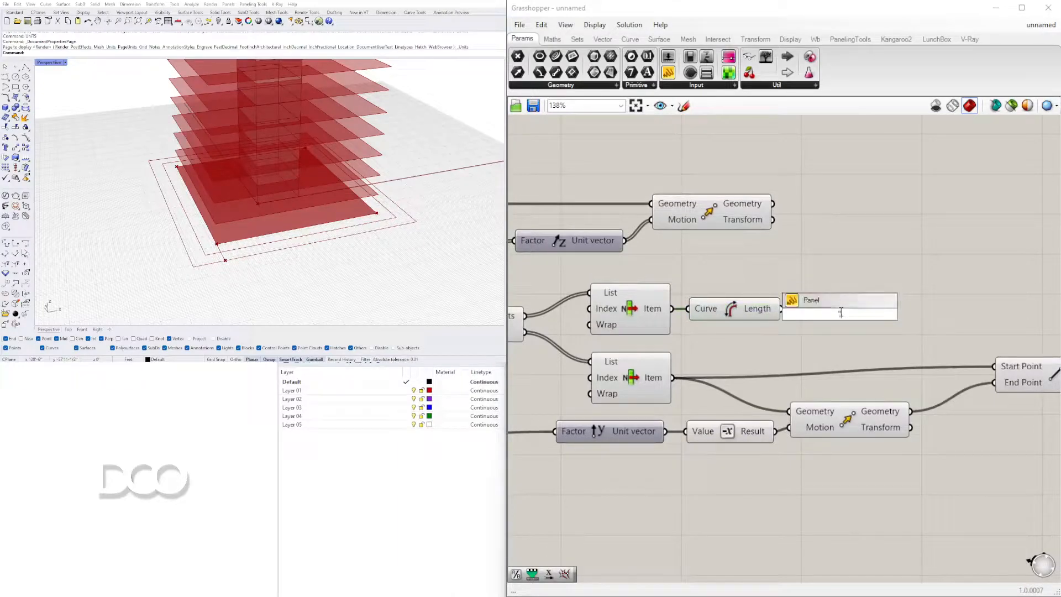
pyautogui.press('Return')
pyautogui.moveTo(833, 299); pyautogui.dragTo(891, 270)
pyautogui.moveTo(781, 308); pyautogui.dragTo(825, 297)
pyautogui.moveTo(893, 295); pyautogui.dragTo(864, 307)
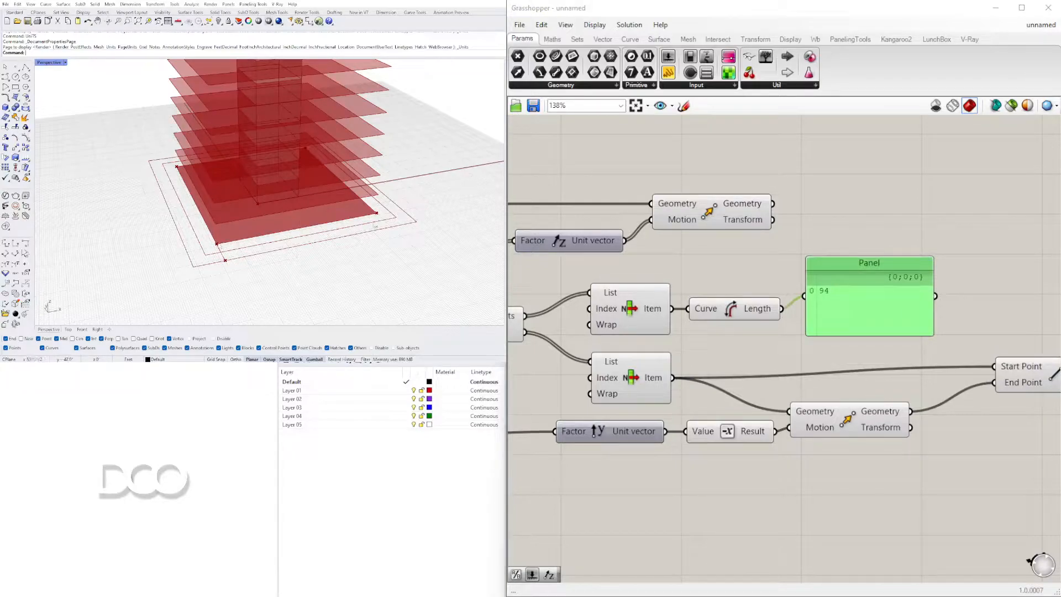
# - Nudge the Line component closer to the Move component and place the length Panel higher, away from the wiring
pyautogui.scroll(-4, 793, 378)
pyautogui.scroll(2, 792, 378)
pyautogui.click(768, 343)
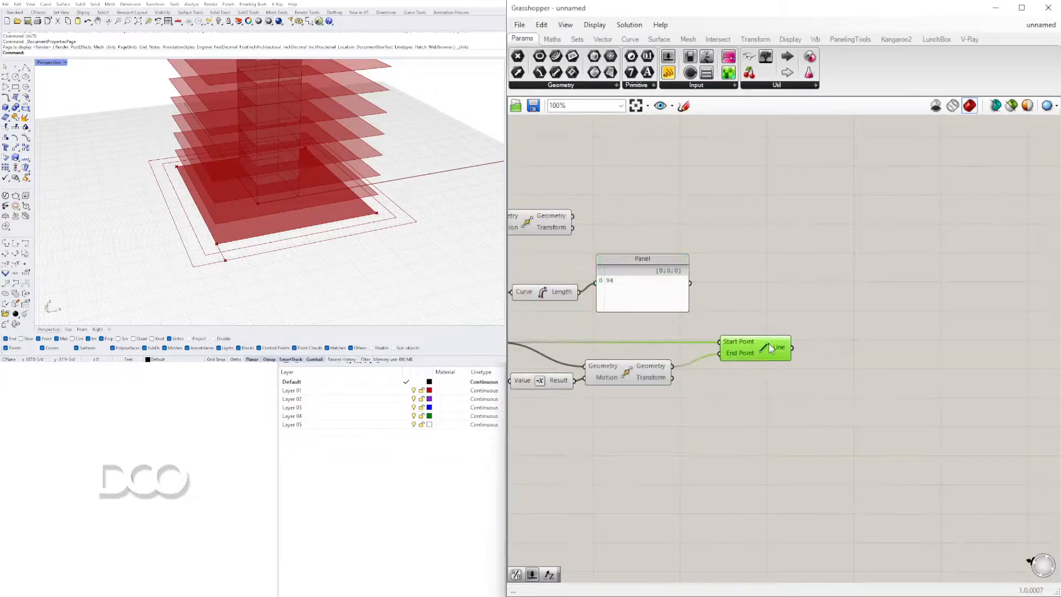
pyautogui.moveTo(768, 344); pyautogui.dragTo(762, 347)
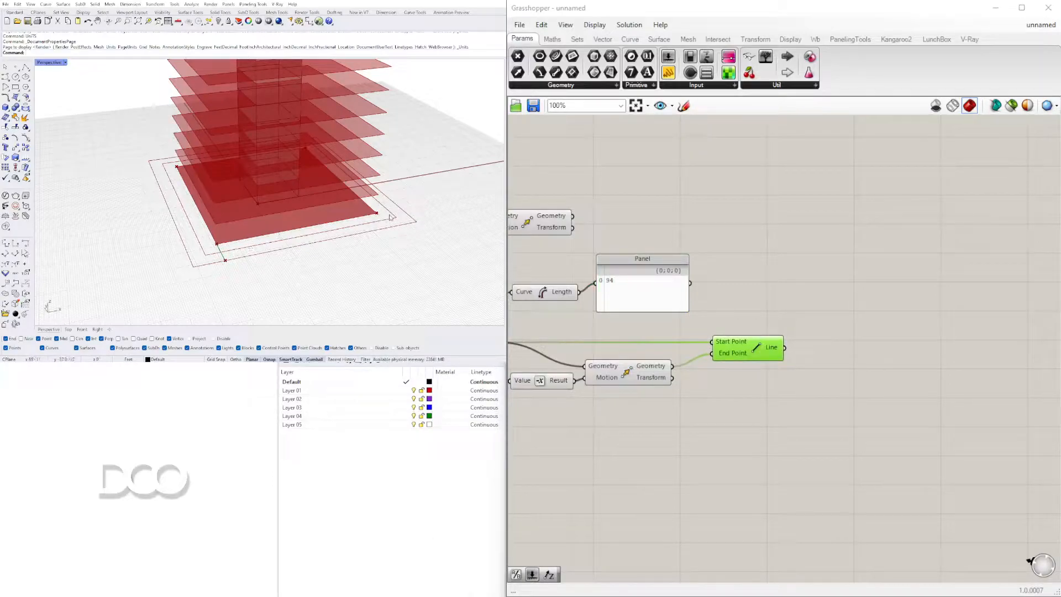
pyautogui.moveTo(653, 263); pyautogui.dragTo(719, 322, button='right')
pyautogui.moveTo(719, 321); pyautogui.dragTo(794, 273)
# - Add a Move component beyond the Line component and wire the Line output into its Geometry input
pyautogui.doubleClick(919, 387)
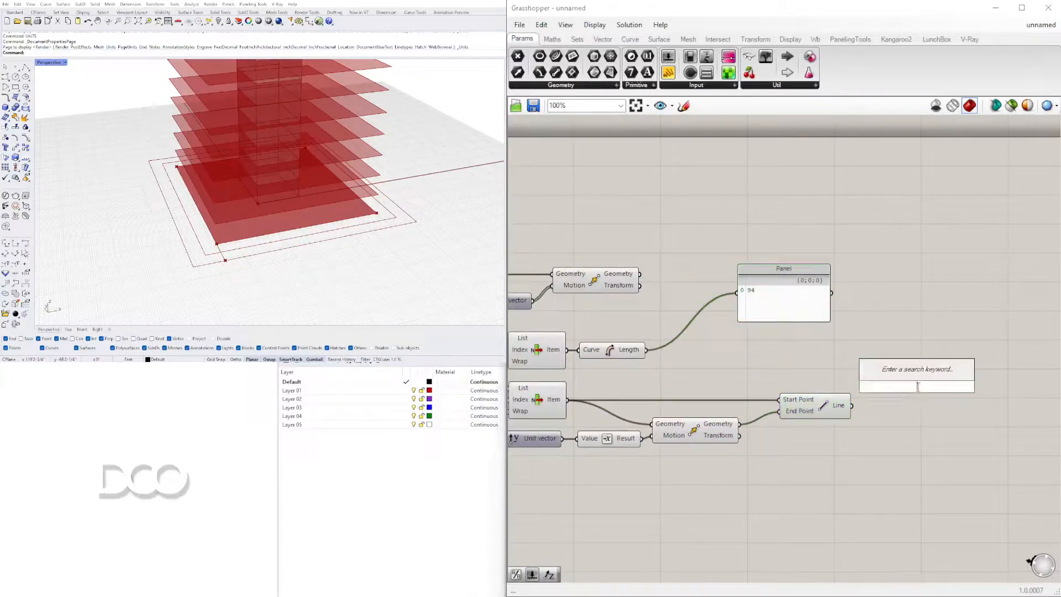
pyautogui.write('MOVE')
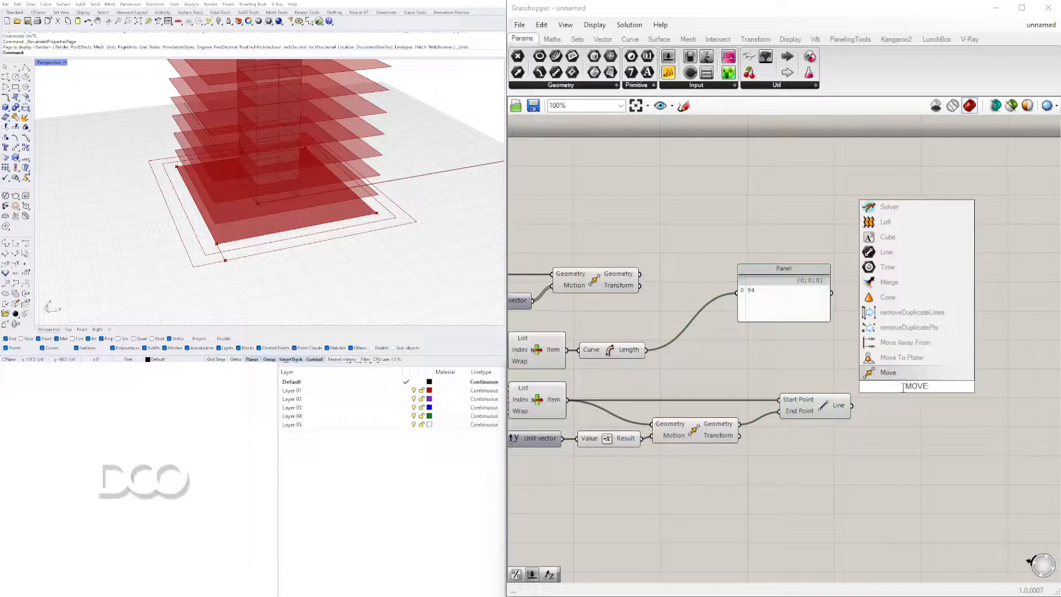
pyautogui.press('Return')
pyautogui.moveTo(913, 377)
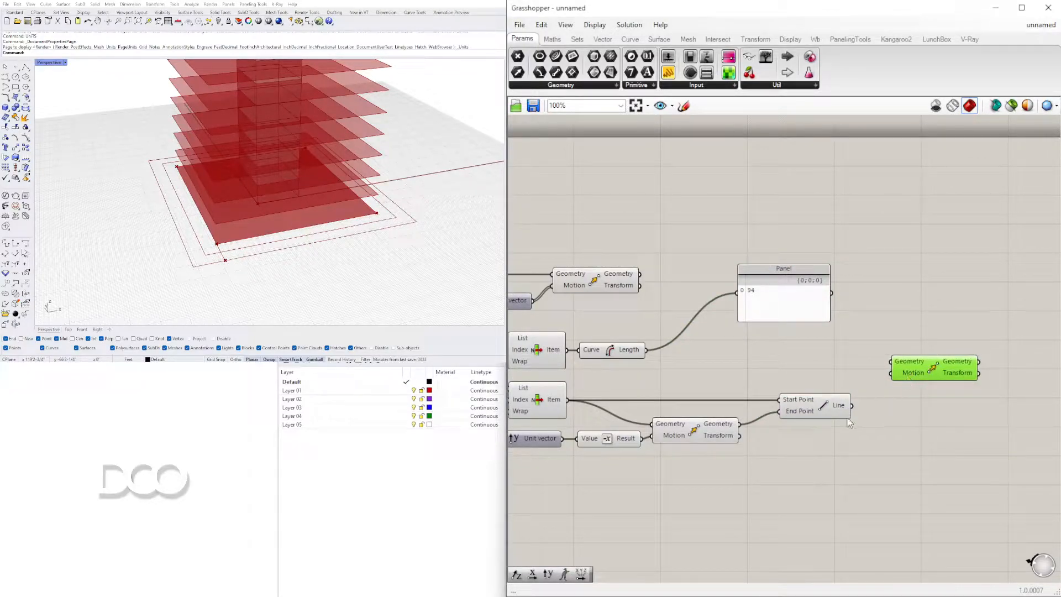
pyautogui.moveTo(620, 356); pyautogui.dragTo(630, 356)
pyautogui.click(542, 356)
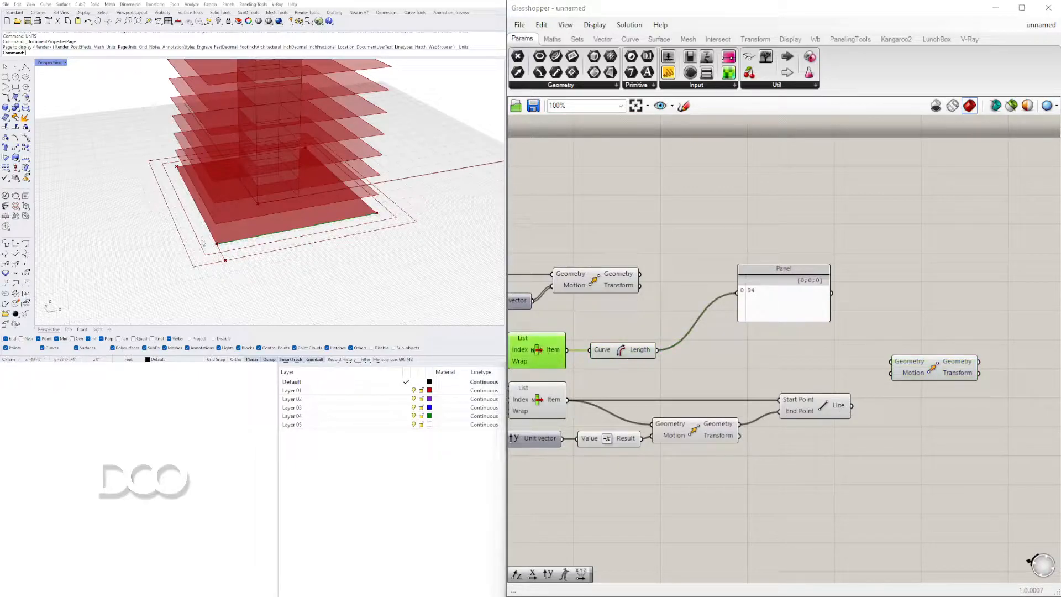
pyautogui.click(806, 409)
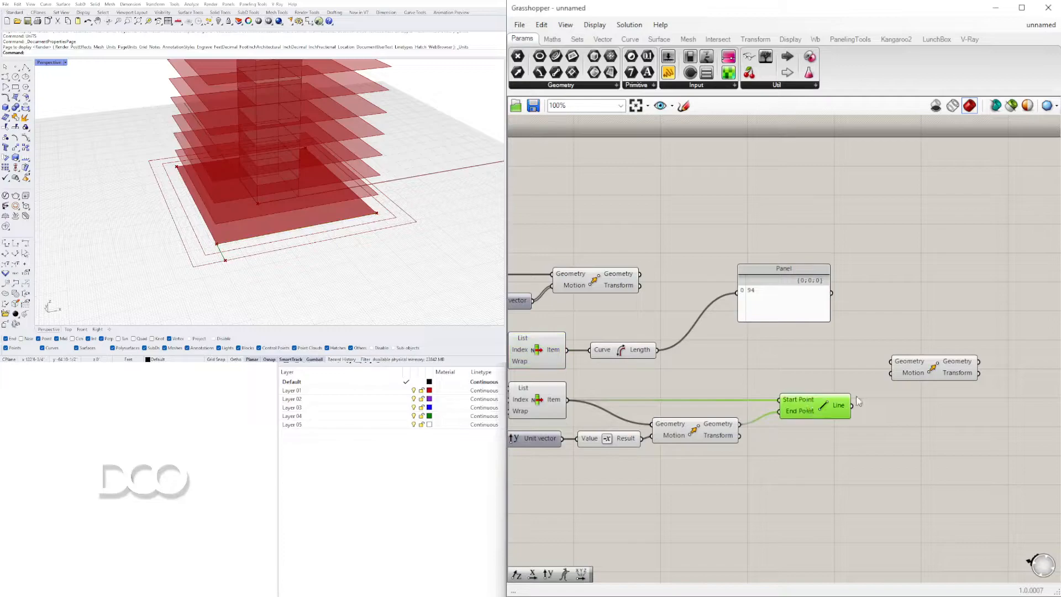
pyautogui.moveTo(852, 406); pyautogui.dragTo(931, 370)
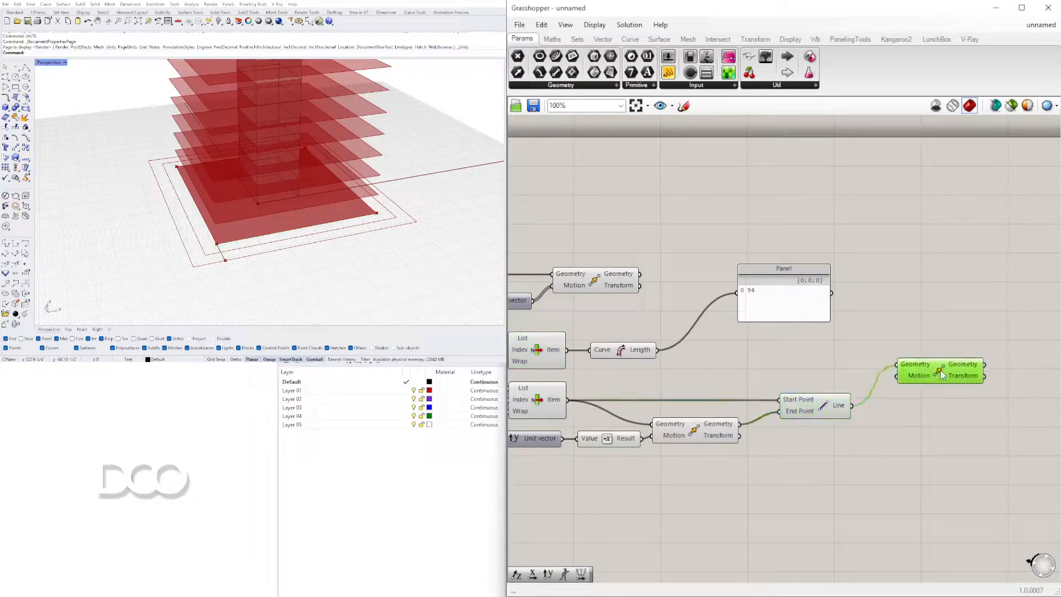
# - Wire the segment List Item's output into the new Move's Motion input, raise Length, and check the moved line's position
pyautogui.click(527, 364)
pyautogui.moveTo(568, 350); pyautogui.dragTo(899, 375)
pyautogui.moveTo(603, 360); pyautogui.dragTo(605, 338)
pyautogui.click(940, 371)
pyautogui.moveTo(939, 370); pyautogui.dragTo(943, 371)
pyautogui.scroll(10, 284, 308)
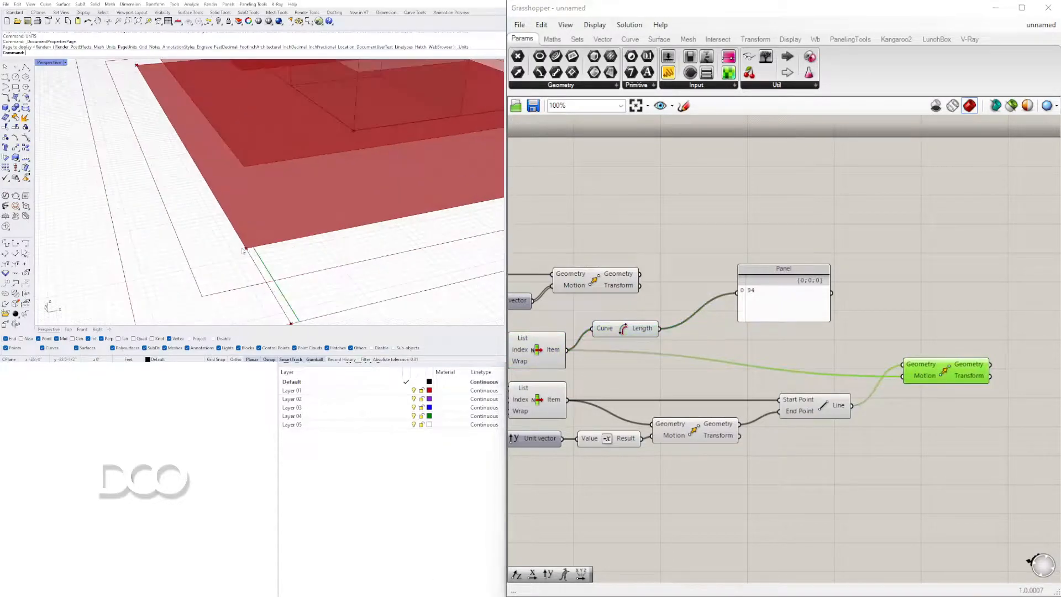
# - Add a Unit X component in front of the last Move and wire the edge Length output into its Factor input
pyautogui.scroll(-4, 253, 232)
pyautogui.scroll(-4, 238, 200)
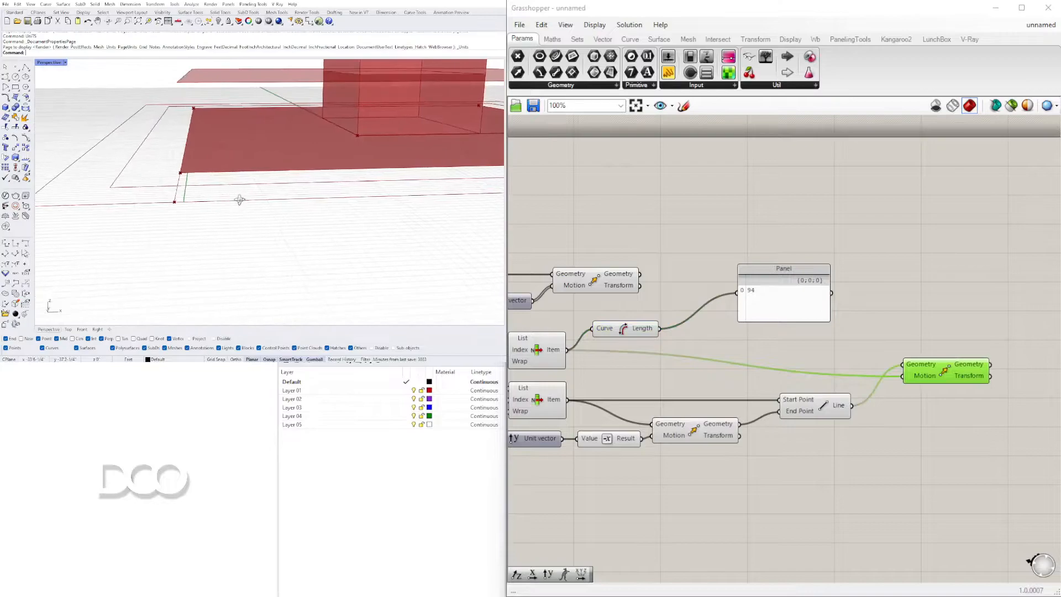
pyautogui.moveTo(550, 353); pyautogui.dragTo(599, 351, button='right')
pyautogui.moveTo(599, 352)
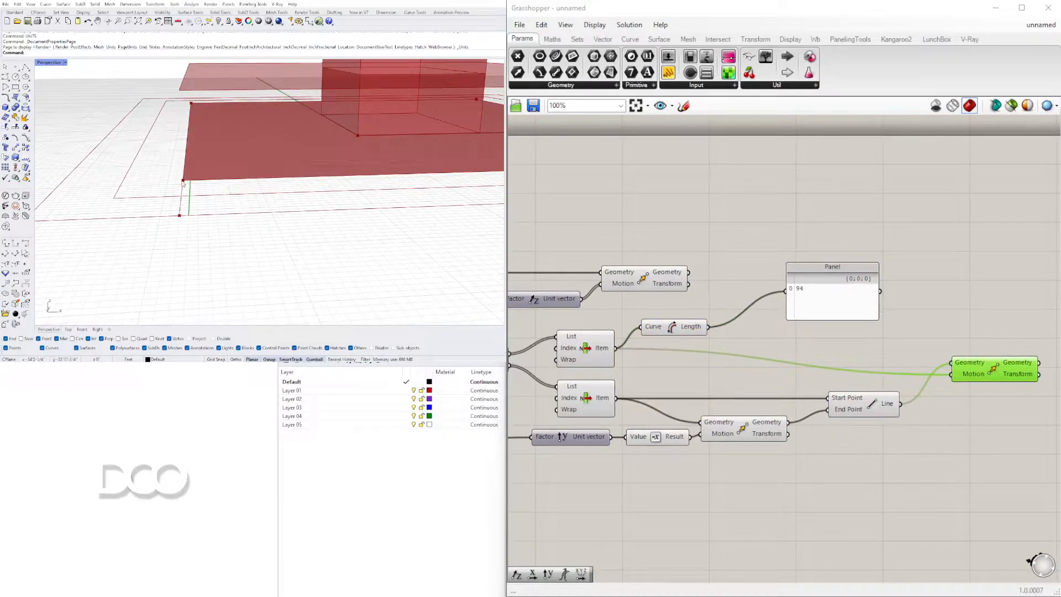
pyautogui.doubleClick(845, 369)
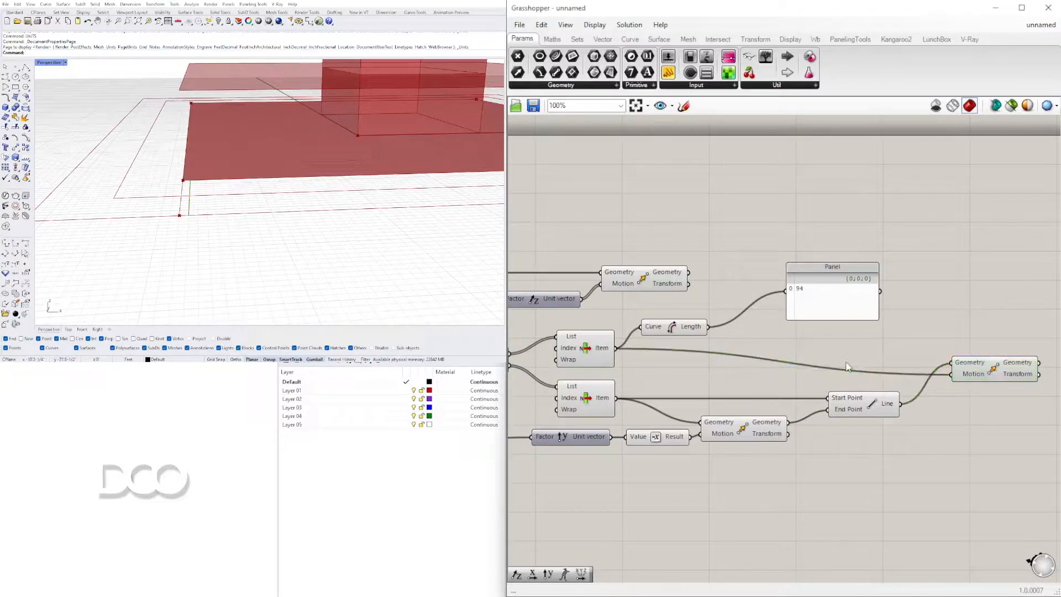
pyautogui.hotkey('ctrl', 'z')
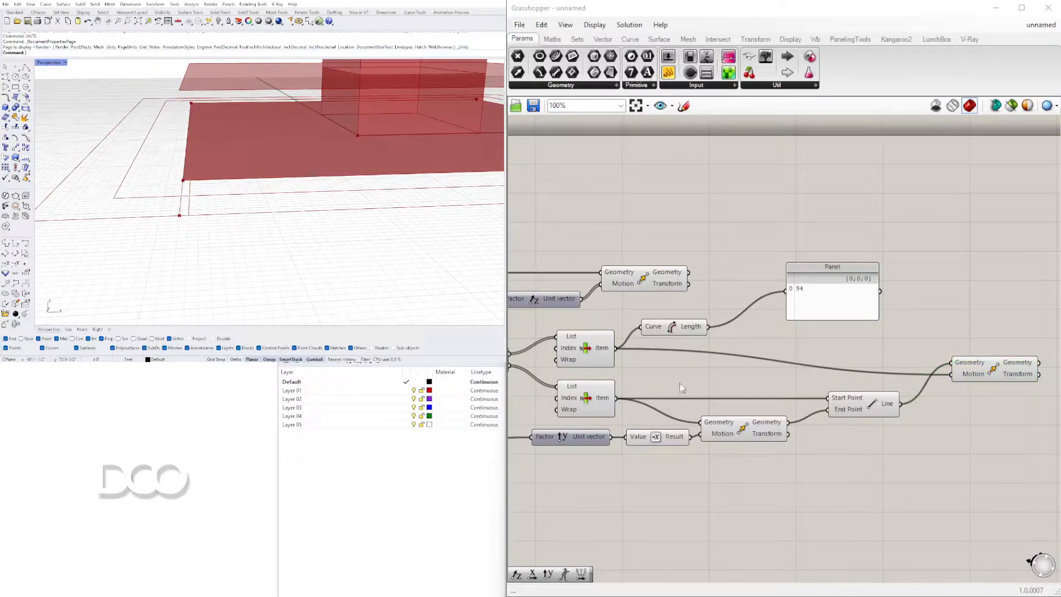
pyautogui.doubleClick(853, 361)
pyautogui.write('x')
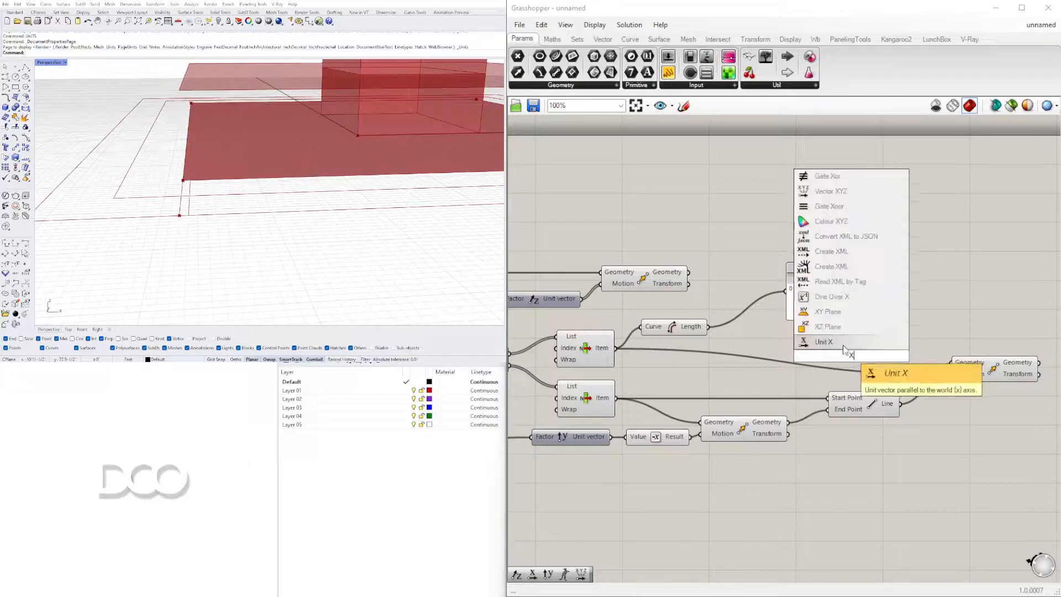
pyautogui.click(840, 343)
pyautogui.moveTo(860, 357); pyautogui.dragTo(864, 347)
pyautogui.moveTo(708, 327); pyautogui.dragTo(815, 348)
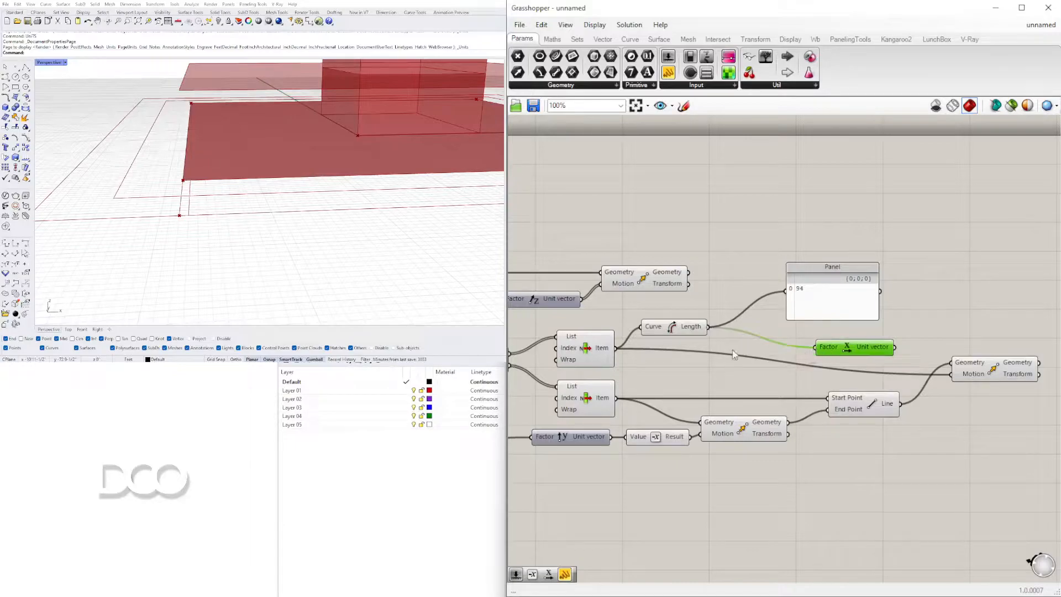
# - Wire the Unit X output into the last Move's Motion input in place of the edge segment
pyautogui.click(678, 333)
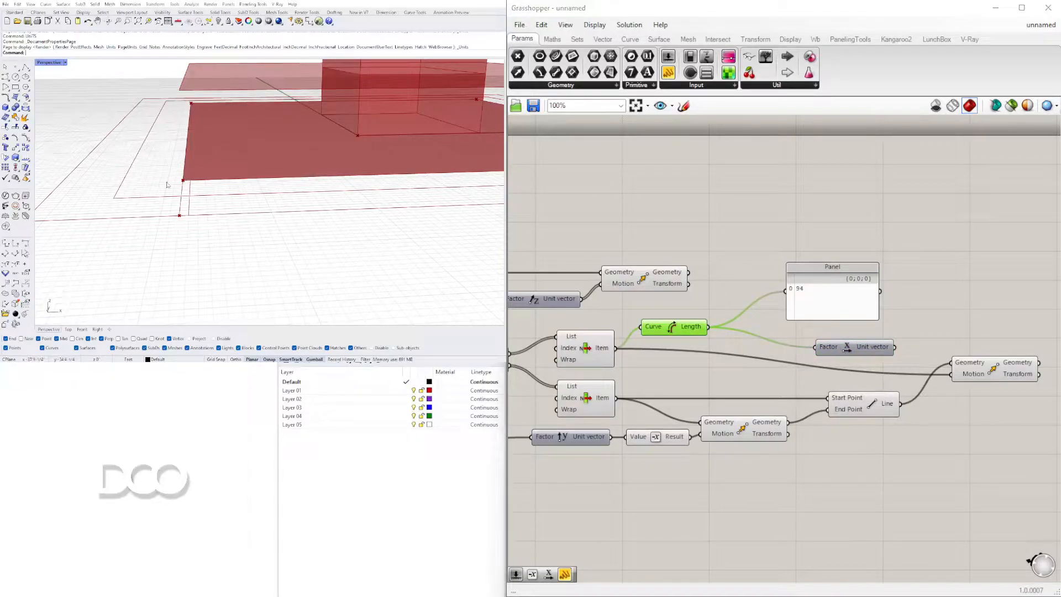
pyautogui.scroll(-10, 179, 182)
pyautogui.scroll(7, 392, 171)
pyautogui.moveTo(894, 347); pyautogui.dragTo(951, 374)
pyautogui.moveTo(856, 346); pyautogui.dragTo(884, 384)
pyautogui.click(901, 337)
# - Align the Length component with its List Item and respace the Panel, Unit X and last Move so the wiring stays clear
pyautogui.moveTo(670, 335); pyautogui.dragTo(659, 357)
pyautogui.moveTo(830, 295); pyautogui.dragTo(790, 297)
pyautogui.moveTo(863, 376); pyautogui.dragTo(868, 346)
pyautogui.moveTo(956, 369); pyautogui.dragTo(974, 369)
pyautogui.moveTo(881, 346); pyautogui.dragTo(885, 349)
pyautogui.click(898, 313)
# - Examine the original corner line and its moved copy at the opposite end of the lowest floor's edge
pyautogui.scroll(-5, 351, 225)
pyautogui.moveTo(309, 191); pyautogui.dragTo(243, 187, button='right')
pyautogui.click(994, 370)
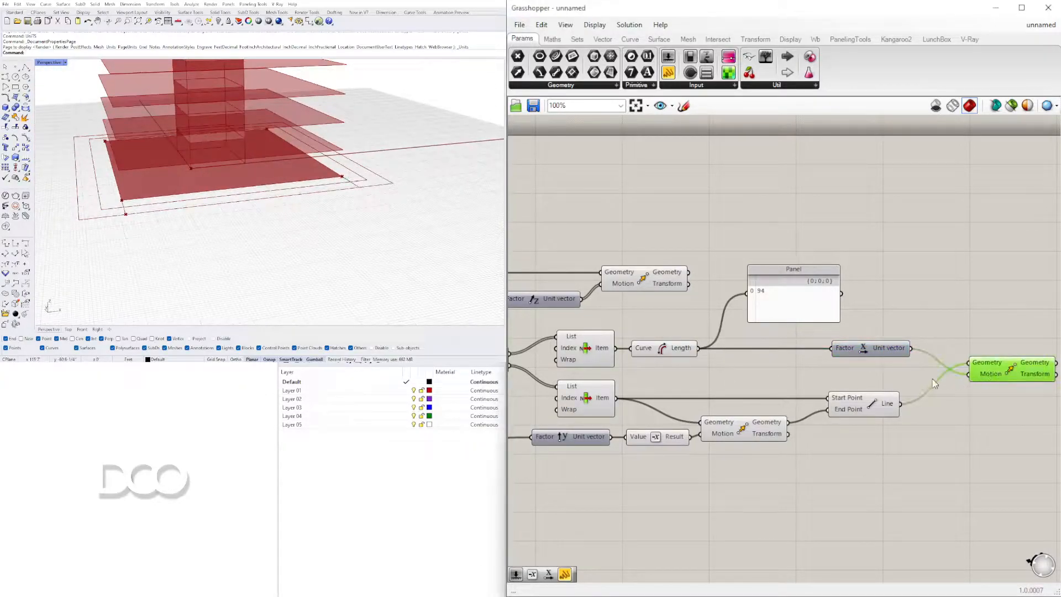
pyautogui.keyDown('shift'); pyautogui.click(873, 406); pyautogui.keyUp('shift')
pyautogui.moveTo(919, 432); pyautogui.dragTo(703, 428, button='right')
pyautogui.click(872, 459)
pyautogui.scroll(4, 341, 209)
pyautogui.moveTo(341, 208); pyautogui.dragTo(391, 204, button='right')
pyautogui.scroll(-5, 357, 191)
pyautogui.scroll(3, 358, 202)
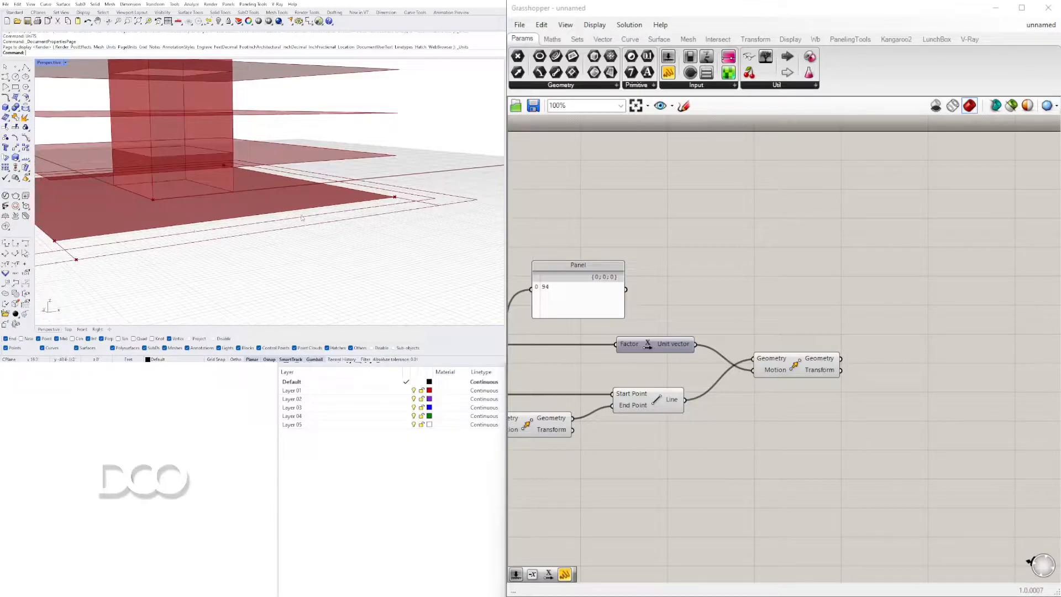
pyautogui.scroll(-4, 406, 201)
pyautogui.scroll(2, 404, 203)
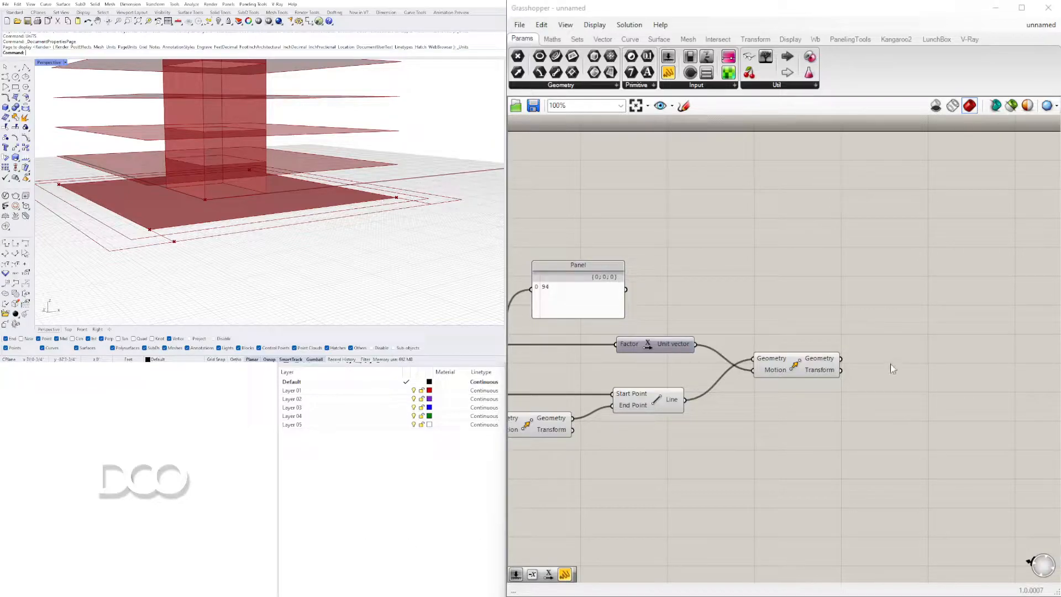
# - Add another Move component beyond the existing one and wire the moved line into its Geometry input
pyautogui.click(796, 364)
pyautogui.click(890, 414)
pyautogui.doubleClick(890, 412)
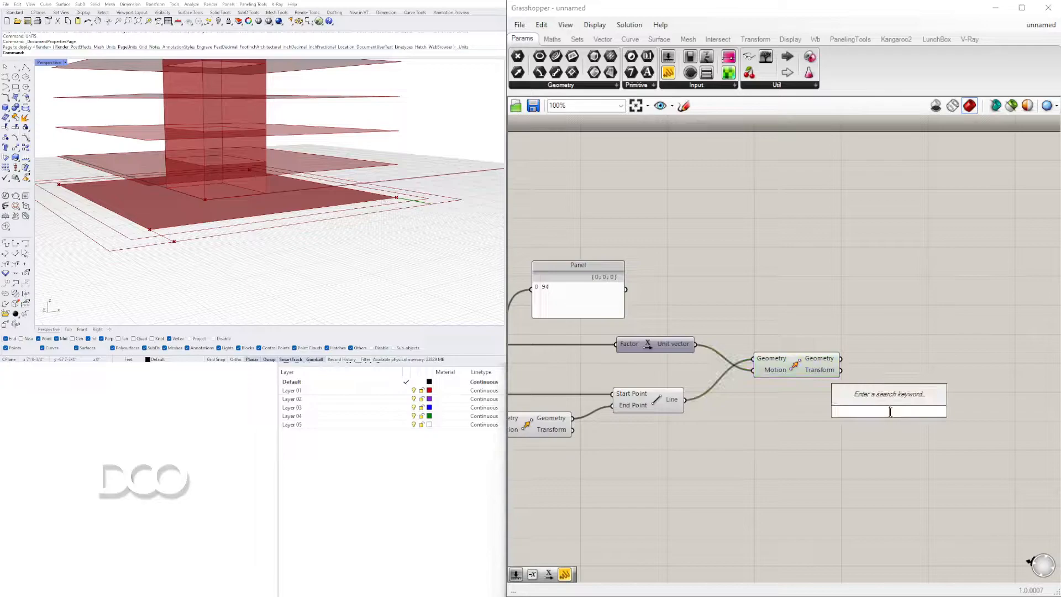
pyautogui.write('MOVE')
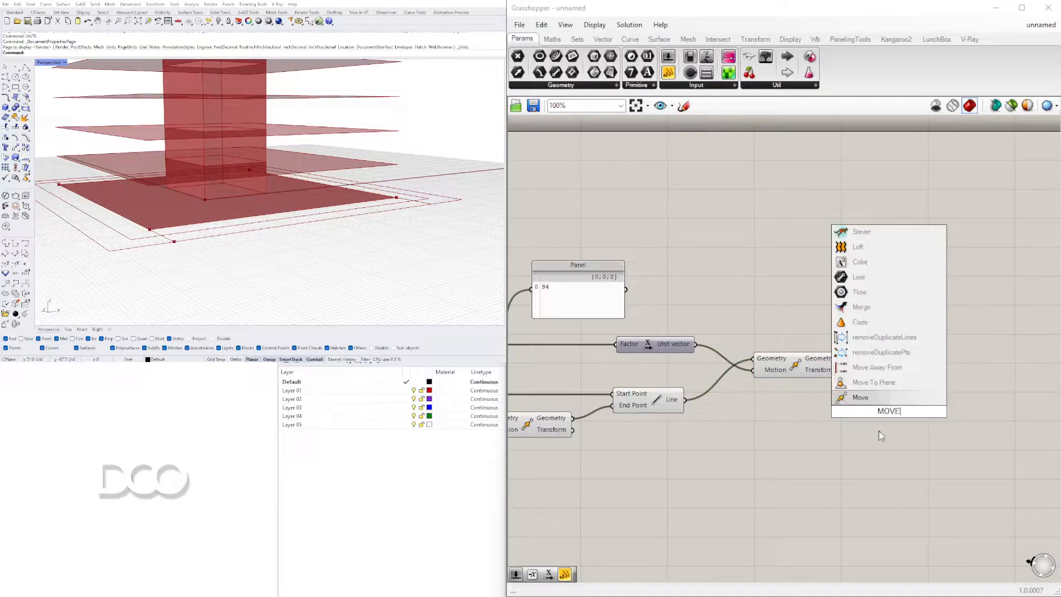
pyautogui.click(861, 398)
pyautogui.moveTo(885, 411); pyautogui.dragTo(981, 388)
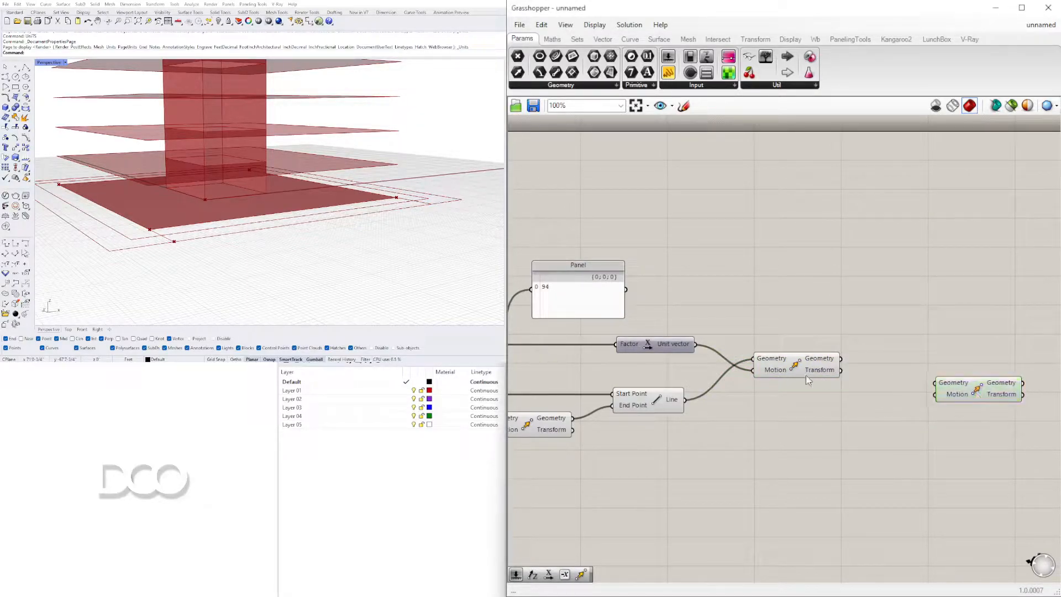
pyautogui.click(794, 363)
pyautogui.moveTo(840, 358); pyautogui.dragTo(945, 395)
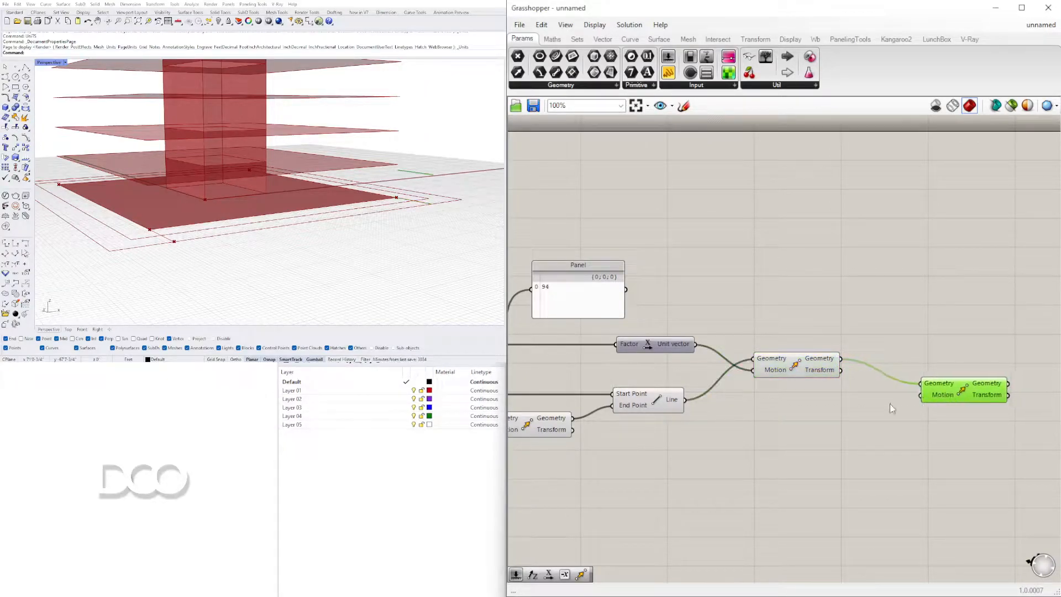
# - Add a Unit Z component below the wiring, in front of the newest Move
pyautogui.doubleClick(815, 412)
pyautogui.write('z')
pyautogui.click(800, 398)
pyautogui.moveTo(843, 417); pyautogui.dragTo(887, 419)
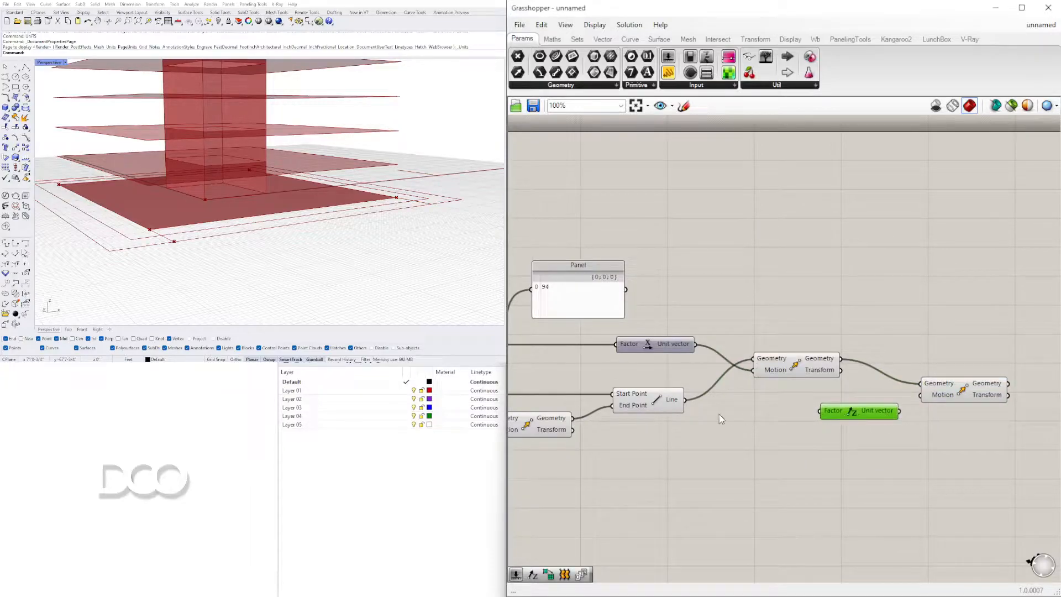
# - Add a Number Slider with the value 1.50, feed it into Unit Z's Factor, and wire Unit Z into the newest Move's Motion
pyautogui.doubleClick(685, 427)
pyautogui.write('1.50')
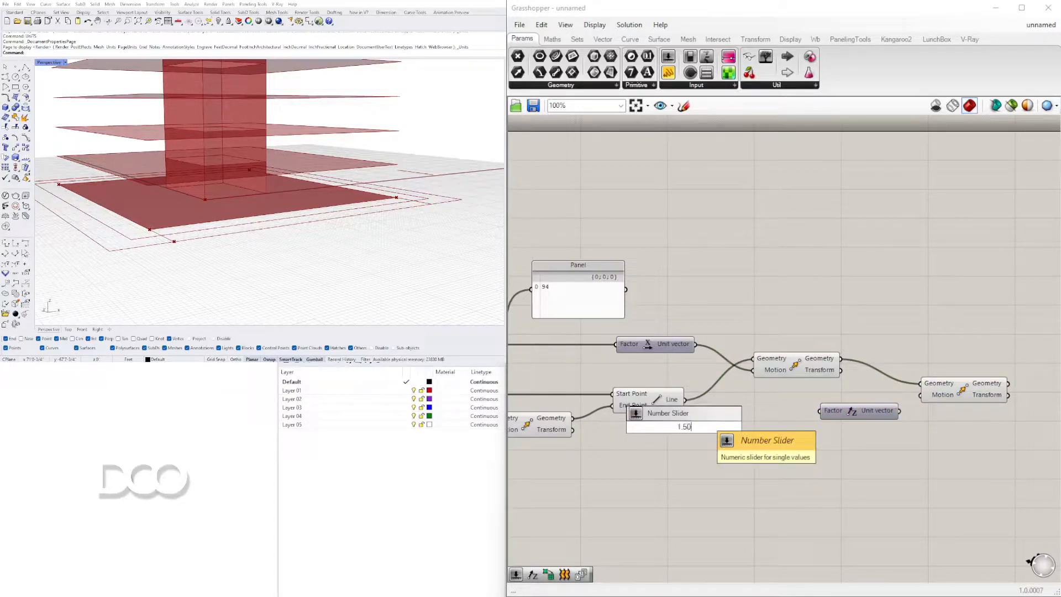
pyautogui.press('Return')
pyautogui.moveTo(658, 434); pyautogui.dragTo(707, 442)
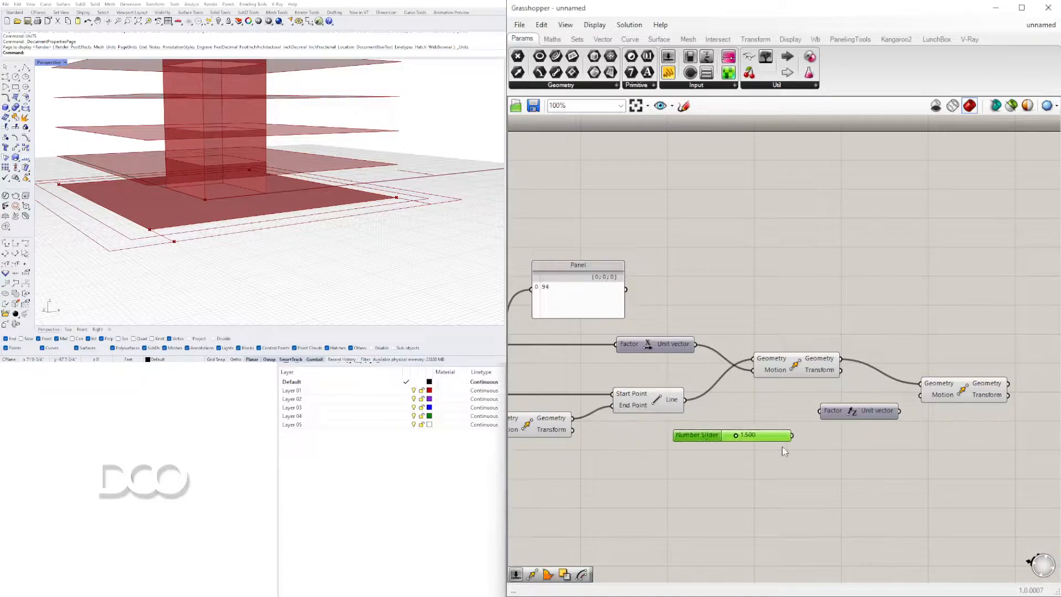
pyautogui.moveTo(792, 435); pyautogui.dragTo(950, 394)
pyautogui.click(950, 394)
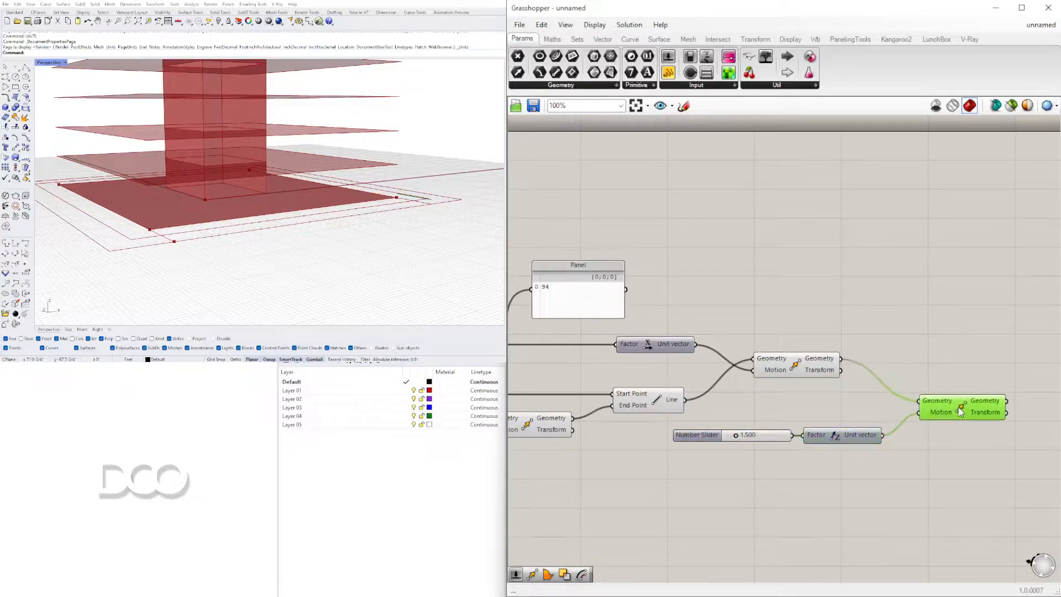
# - Set the vertical offset slider to 2.609 and turn off the preview of the Move driven by Unit X
pyautogui.scroll(3, 731, 436)
pyautogui.moveTo(742, 436)
pyautogui.mouseDown()
pyautogui.moveTo(762, 436)
pyautogui.moveTo(744, 437)
pyautogui.mouseUp()
pyautogui.scroll(-3, 802, 345)
pyautogui.click(825, 314)
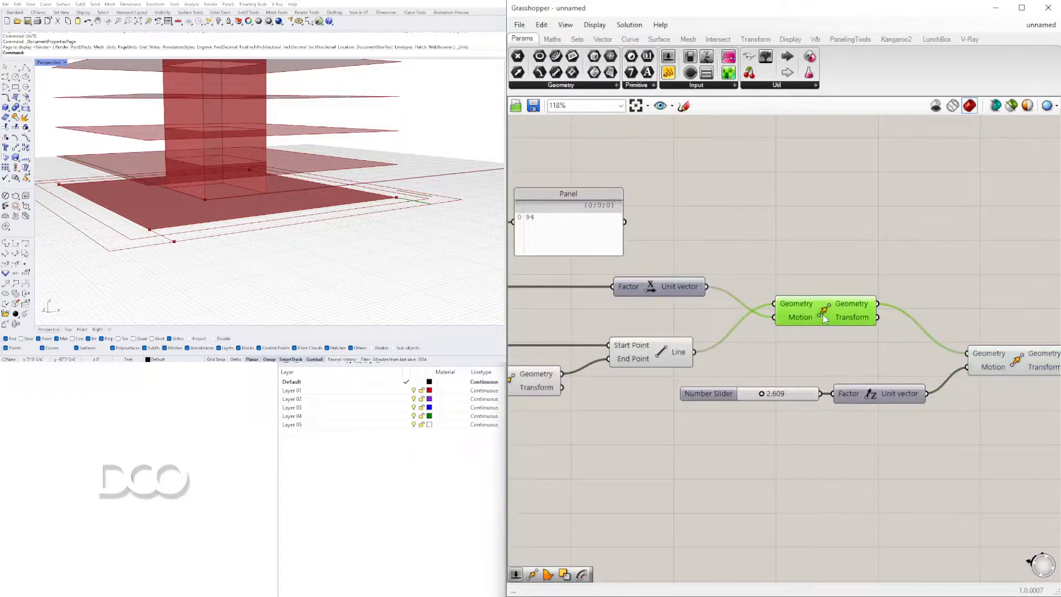
pyautogui.rightClick(819, 315)
pyautogui.click(846, 336)
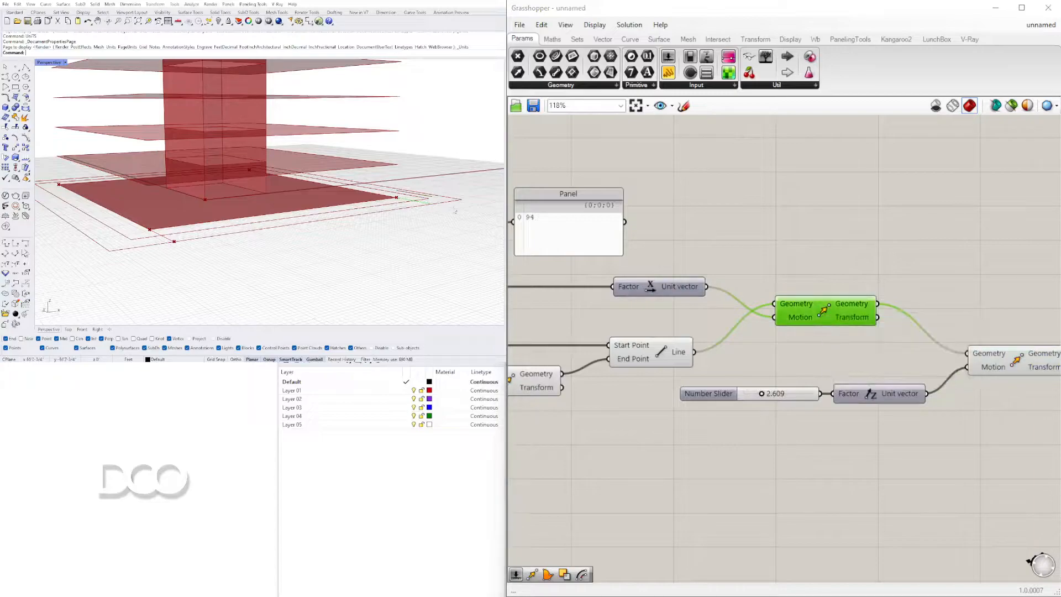
# - Line up the hidden Move with the Line component and bring the slider, Unit Z and newest Move closer to it
pyautogui.moveTo(169, 233); pyautogui.dragTo(187, 251, button='right')
pyautogui.scroll(-3, 805, 335)
pyautogui.moveTo(909, 361); pyautogui.dragTo(850, 367, button='right')
pyautogui.scroll(2, 824, 328)
pyautogui.moveTo(924, 439); pyautogui.dragTo(688, 364)
pyautogui.click(821, 368)
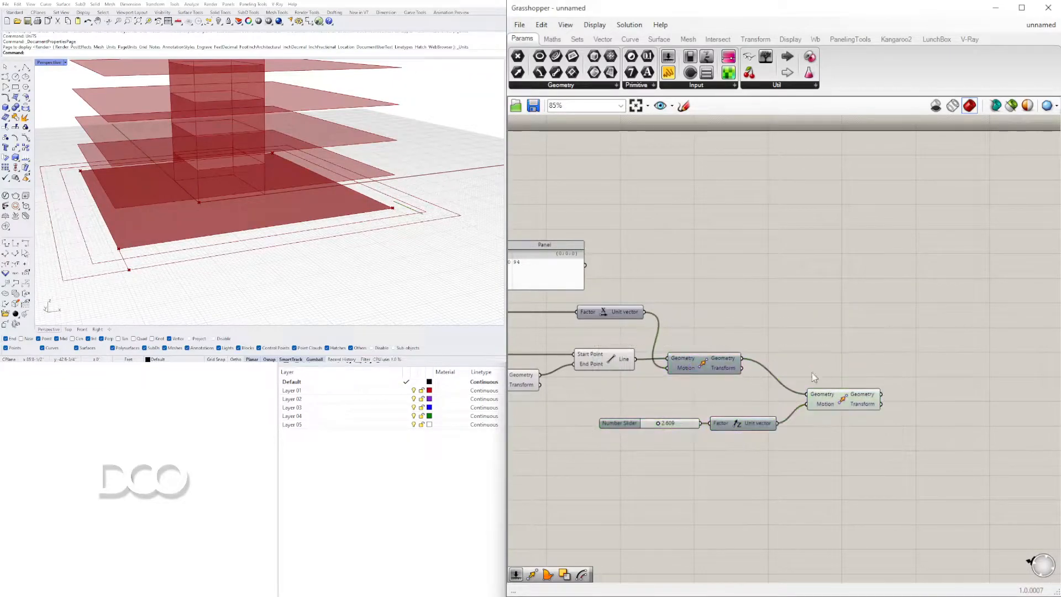
pyautogui.moveTo(898, 459); pyautogui.dragTo(632, 387)
pyautogui.moveTo(839, 402); pyautogui.dragTo(800, 382)
# - Add a Loft component and wire the corner Line output into its Curves input
pyautogui.doubleClick(823, 325)
pyautogui.write('LO')
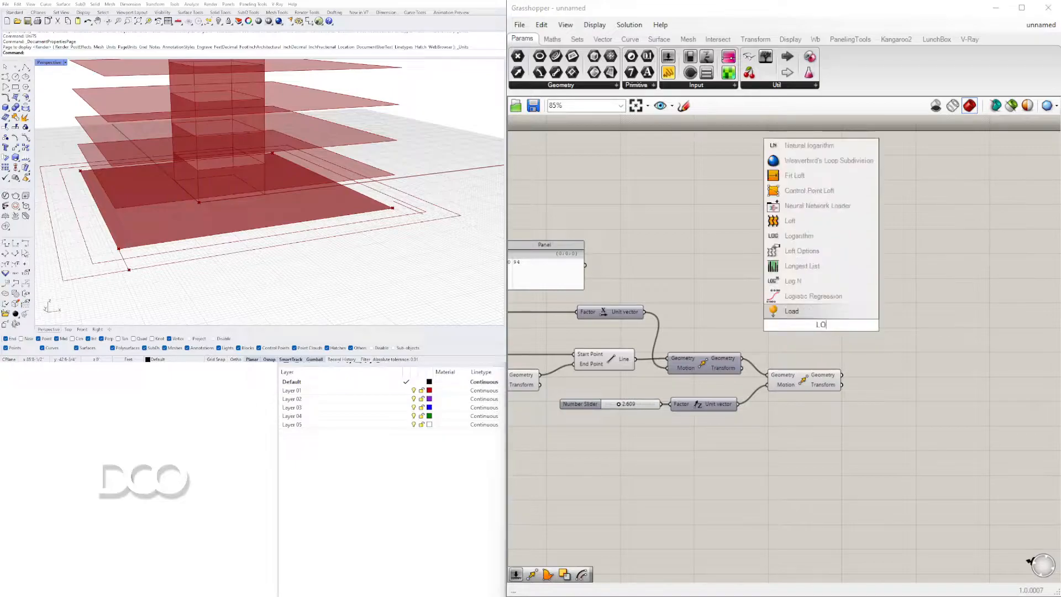
pyautogui.write('FT')
pyautogui.press('Return')
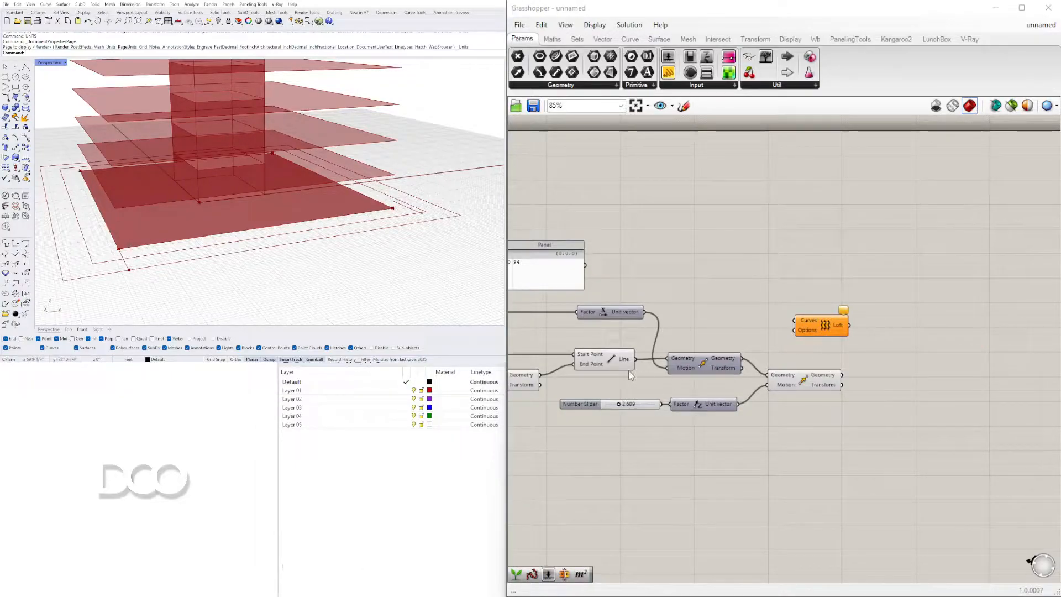
pyautogui.click(615, 363)
pyautogui.moveTo(636, 359); pyautogui.dragTo(794, 325)
# - Place Loft beyond the Move components and add the raised line from the last Move to its Curves input
pyautogui.moveTo(846, 462); pyautogui.dragTo(702, 374)
pyautogui.moveTo(823, 325); pyautogui.dragTo(912, 350)
pyautogui.click(829, 391)
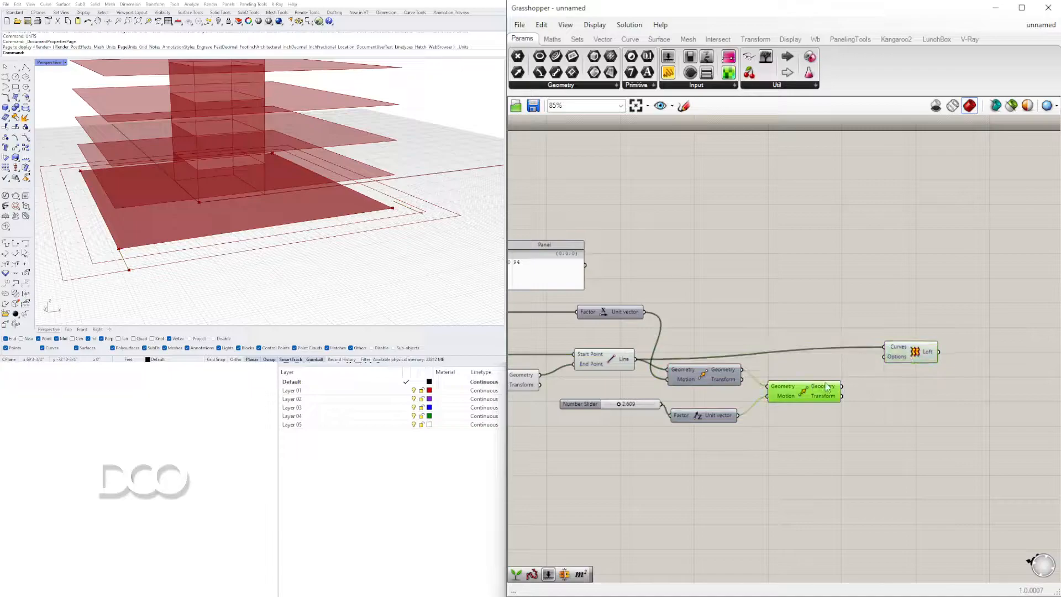
pyautogui.moveTo(845, 388); pyautogui.dragTo(891, 367)
# - Rearrange the Move, Unit Z and slider components below the Line-to-Loft wire to tidy the layout
pyautogui.scroll(3, 662, 467)
pyautogui.moveTo(772, 447); pyautogui.dragTo(741, 354)
pyautogui.click(873, 385)
pyautogui.scroll(-2, 873, 387)
pyautogui.moveTo(926, 415); pyautogui.dragTo(678, 319)
pyautogui.moveTo(757, 323); pyautogui.dragTo(754, 333)
pyautogui.click(903, 271)
pyautogui.moveTo(964, 314); pyautogui.dragTo(832, 322, button='right')
# - Select the Loft component and inspect the sloped surface along the lowest floor's edge from several angles
pyautogui.click(894, 311)
pyautogui.moveTo(199, 224); pyautogui.dragTo(283, 253, button='right')
pyautogui.scroll(5, 349, 244)
pyautogui.scroll(-6, 348, 244)
pyautogui.moveTo(351, 238)
pyautogui.mouseDown(button='right')
pyautogui.moveTo(366, 230)
pyautogui.moveTo(346, 224)
pyautogui.moveTo(357, 230)
pyautogui.mouseUp(button='right')
pyautogui.scroll(3, 362, 235)
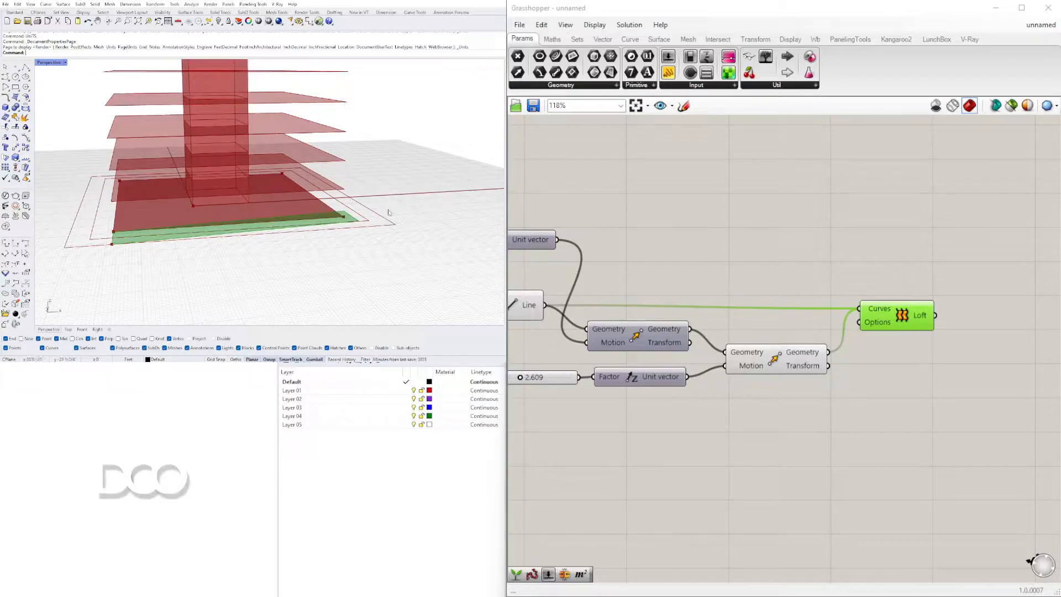
pyautogui.scroll(-4, 365, 217)
pyautogui.moveTo(364, 218); pyautogui.dragTo(353, 266, button='right')
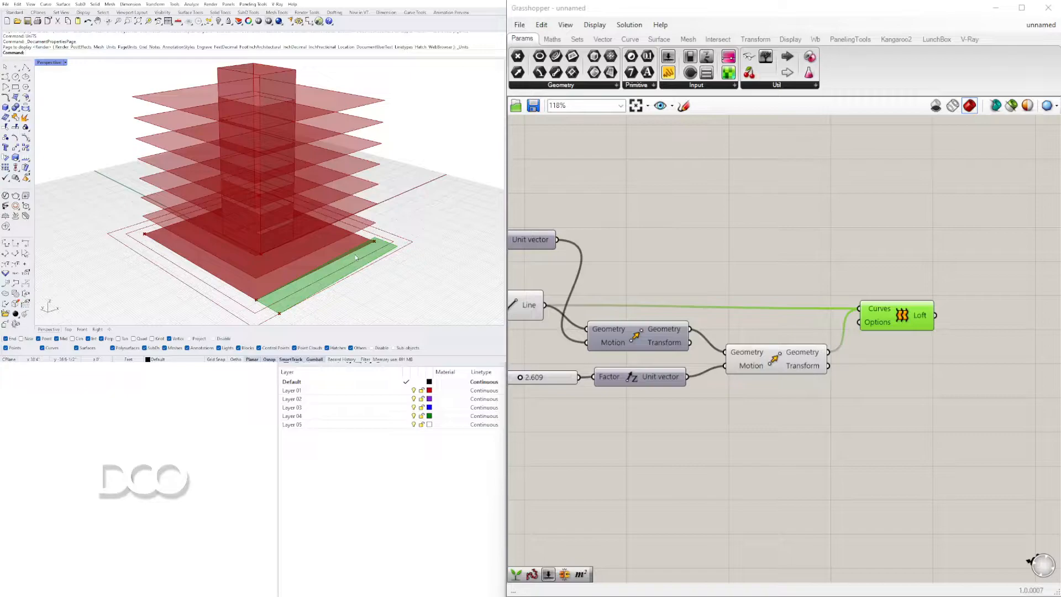
pyautogui.moveTo(373, 249)
pyautogui.mouseDown(button='right')
pyautogui.moveTo(330, 227)
pyautogui.moveTo(292, 245)
pyautogui.moveTo(384, 250)
pyautogui.moveTo(407, 221)
pyautogui.moveTo(376, 238)
pyautogui.mouseUp(button='right')
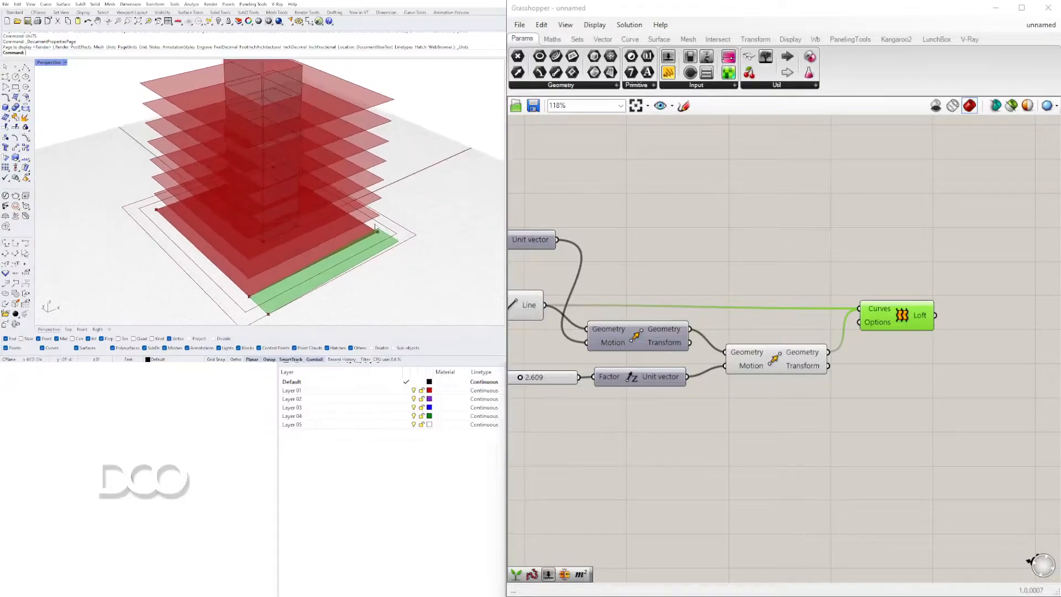
pyautogui.scroll(-4, 365, 235)
pyautogui.scroll(4, 359, 235)
pyautogui.scroll(-3, 255, 246)
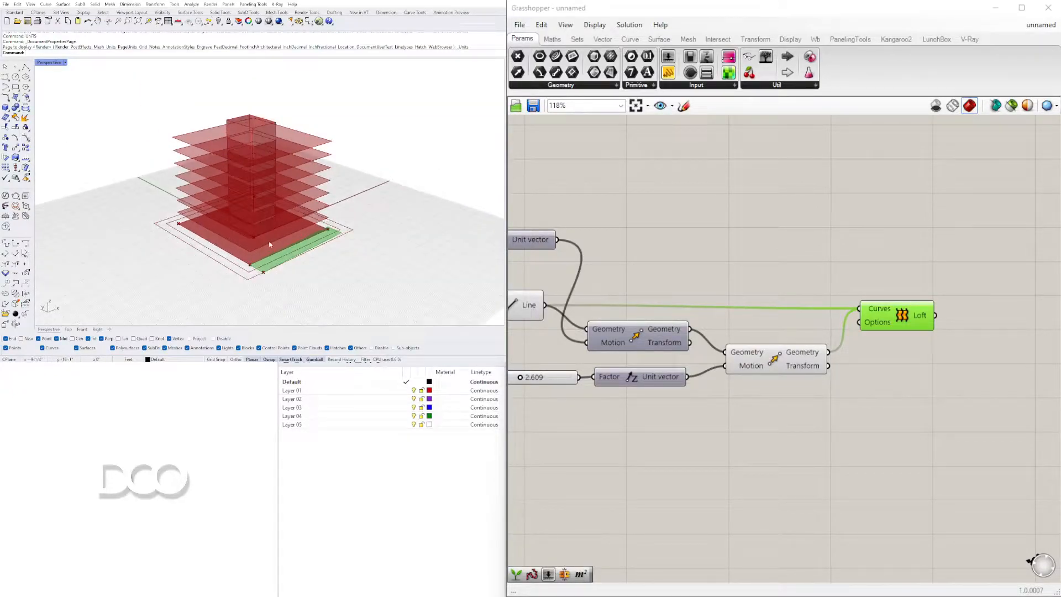
pyautogui.scroll(5, 319, 266)
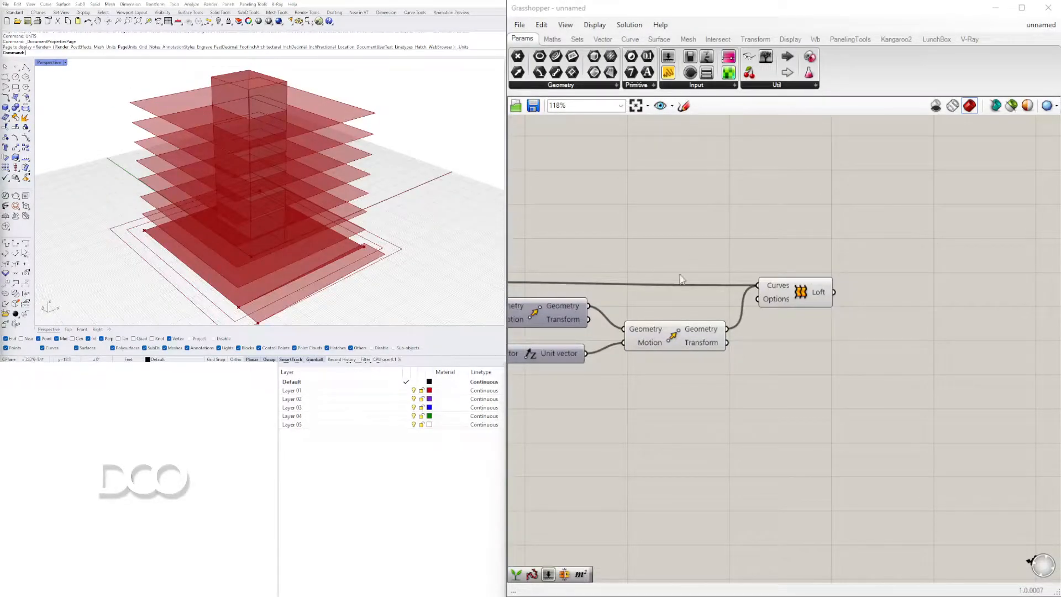
# - Connect the core Rectangle's X Size slider to its Y Size as well, and delete the former Y Size slider
pyautogui.scroll(-6, 752, 326)
pyautogui.moveTo(642, 349); pyautogui.dragTo(1040, 372, button='right')
pyautogui.scroll(-2, 1039, 371)
pyautogui.scroll(5, 763, 320)
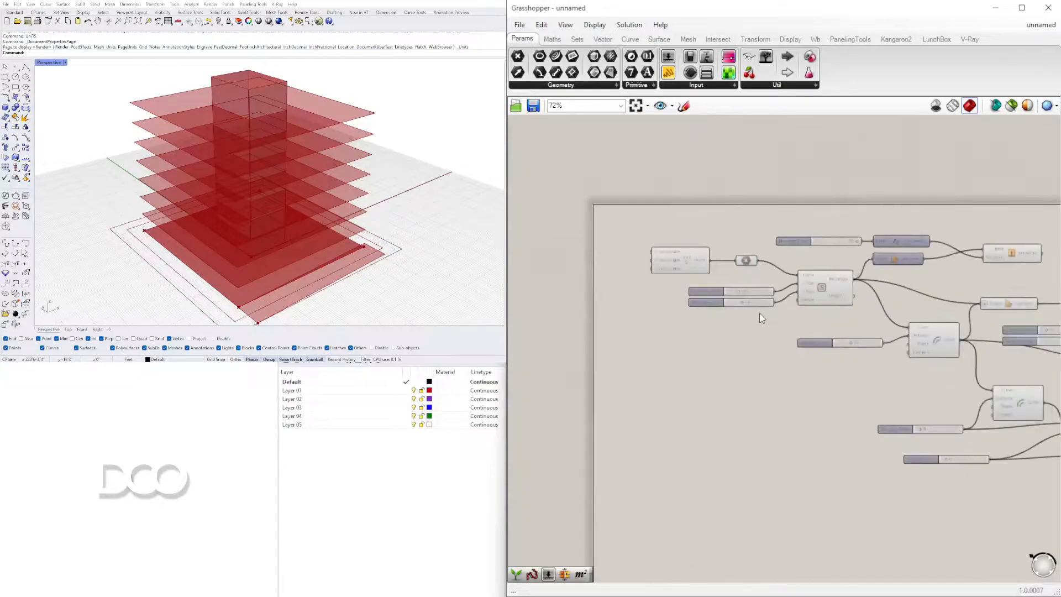
pyautogui.scroll(5, 764, 320)
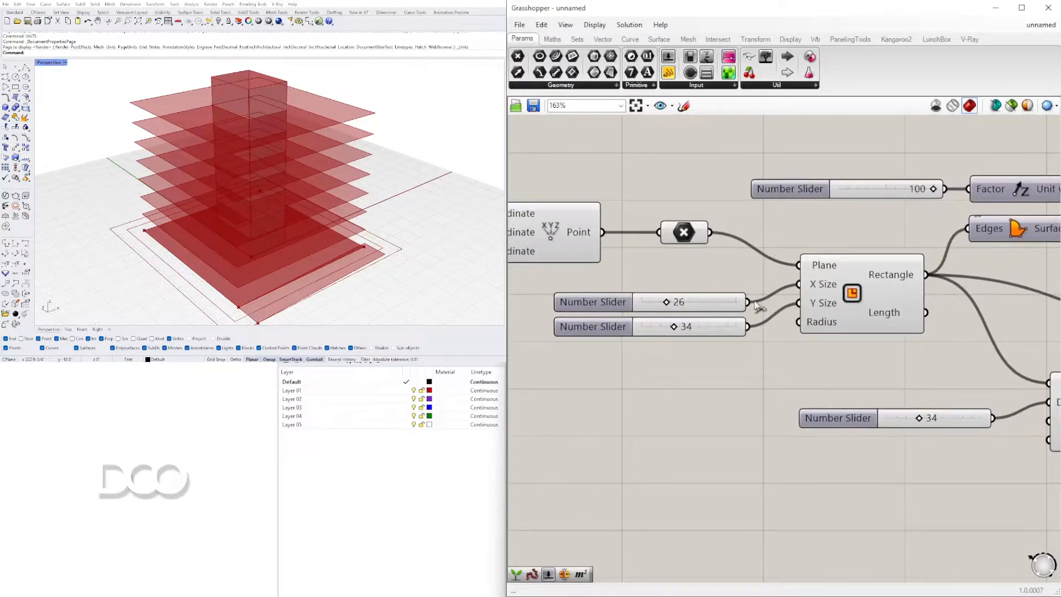
pyautogui.moveTo(748, 302); pyautogui.dragTo(792, 304)
pyautogui.moveTo(734, 326); pyautogui.dragTo(713, 350)
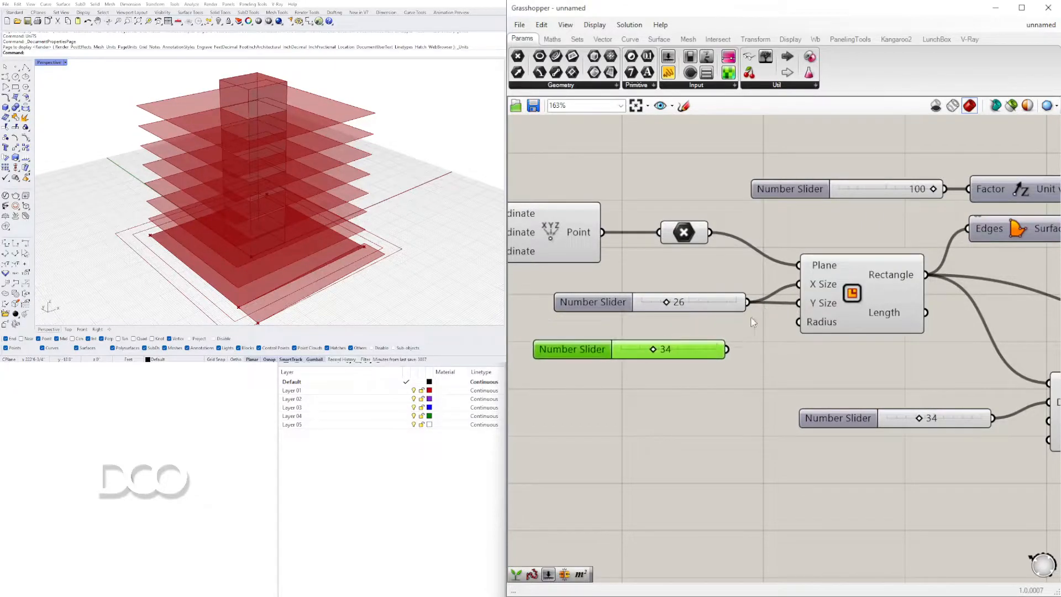
pyautogui.press('Delete')
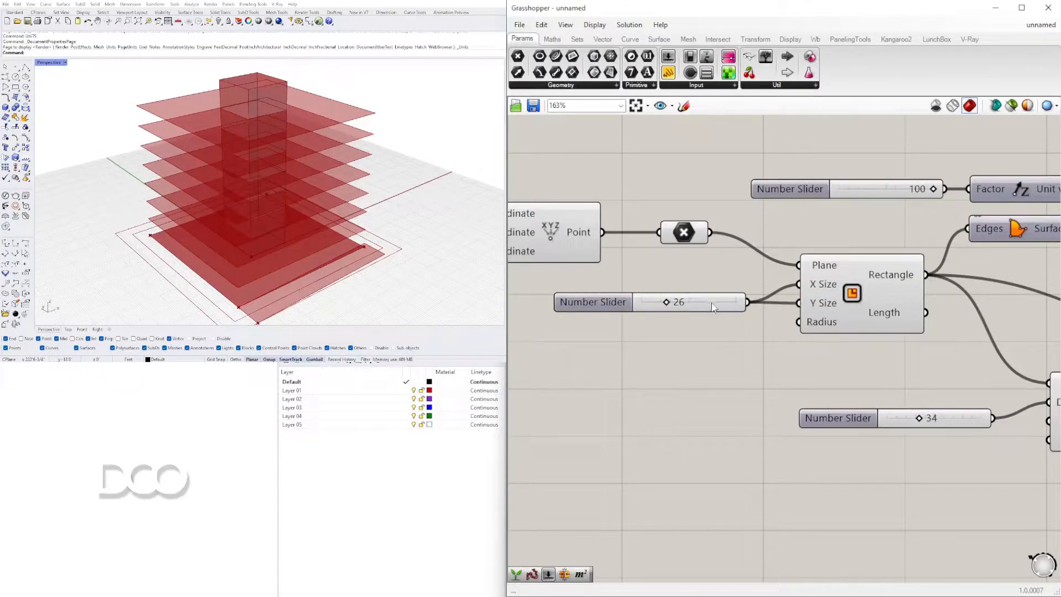
pyautogui.moveTo(713, 306); pyautogui.dragTo(714, 295)
# - Select the Loft component and check the sloped surface against the square core and the stacked floors
pyautogui.scroll(-4, 818, 349)
pyautogui.moveTo(818, 348); pyautogui.dragTo(517, 324, button='right')
pyautogui.scroll(-4, 525, 326)
pyautogui.moveTo(979, 375); pyautogui.dragTo(806, 377, button='right')
pyautogui.scroll(4, 806, 377)
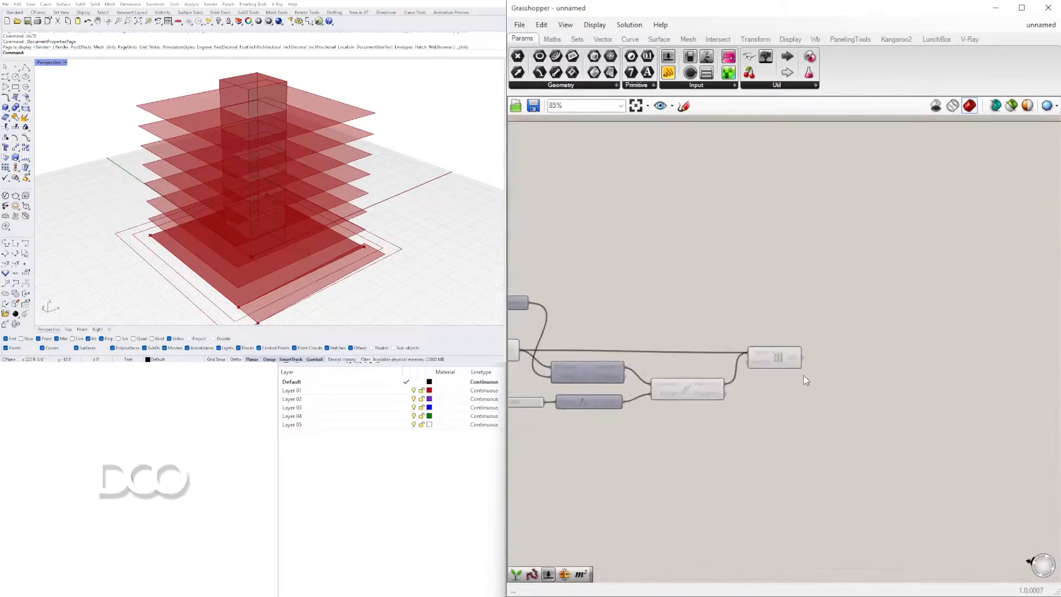
pyautogui.click(785, 357)
pyautogui.moveTo(277, 248); pyautogui.dragTo(254, 237, button='right')
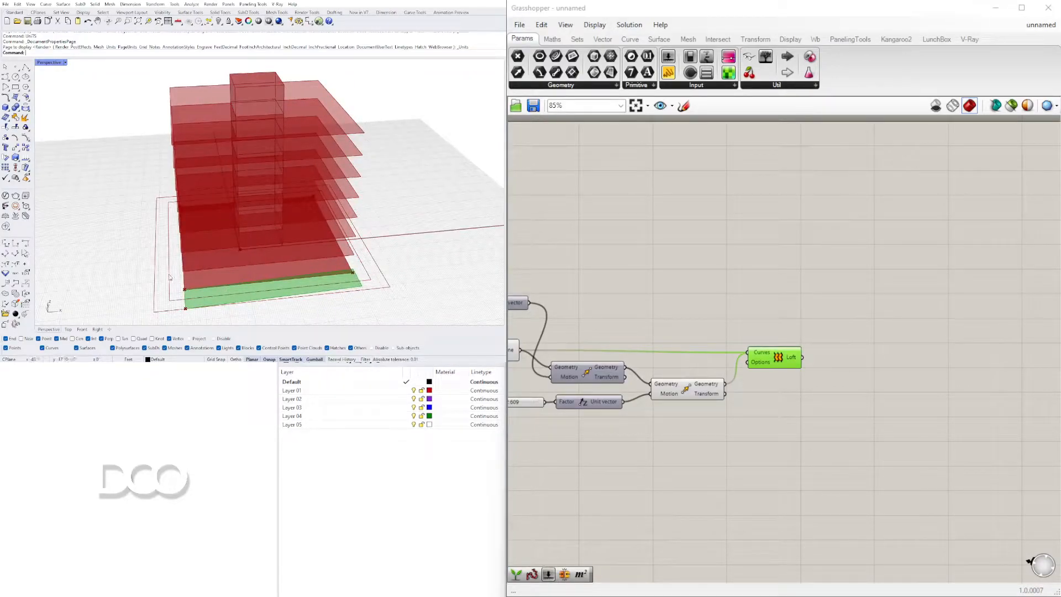
# - Add an Area component beside the core's Extrusion component
pyautogui.moveTo(284, 293); pyautogui.dragTo(366, 219, button='right')
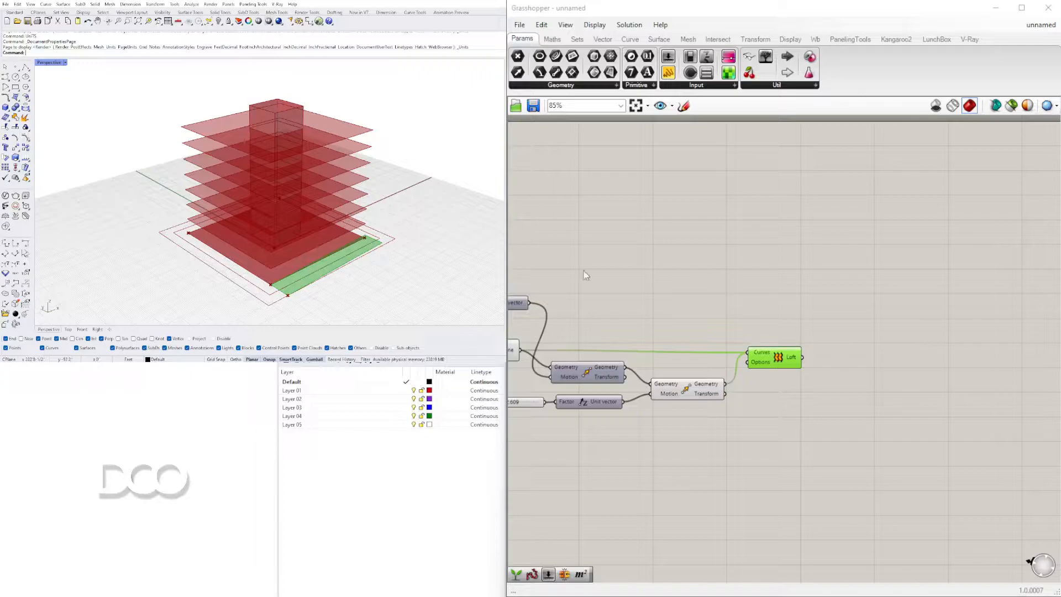
pyautogui.scroll(-3, 622, 274)
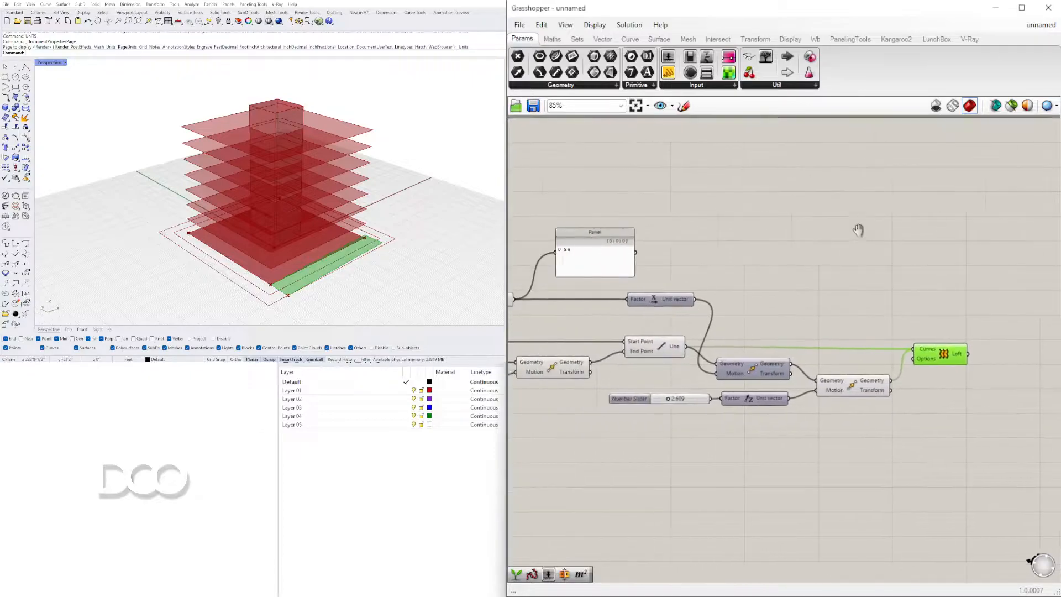
pyautogui.moveTo(611, 228); pyautogui.dragTo(652, 247, button='right')
pyautogui.click(620, 212)
pyautogui.moveTo(354, 276); pyautogui.dragTo(359, 309, button='right')
pyautogui.moveTo(425, 123)
pyautogui.mouseDown(button='right')
pyautogui.moveTo(423, 177)
pyautogui.moveTo(422, 128)
pyautogui.mouseUp(button='right')
pyautogui.scroll(2, 642, 194)
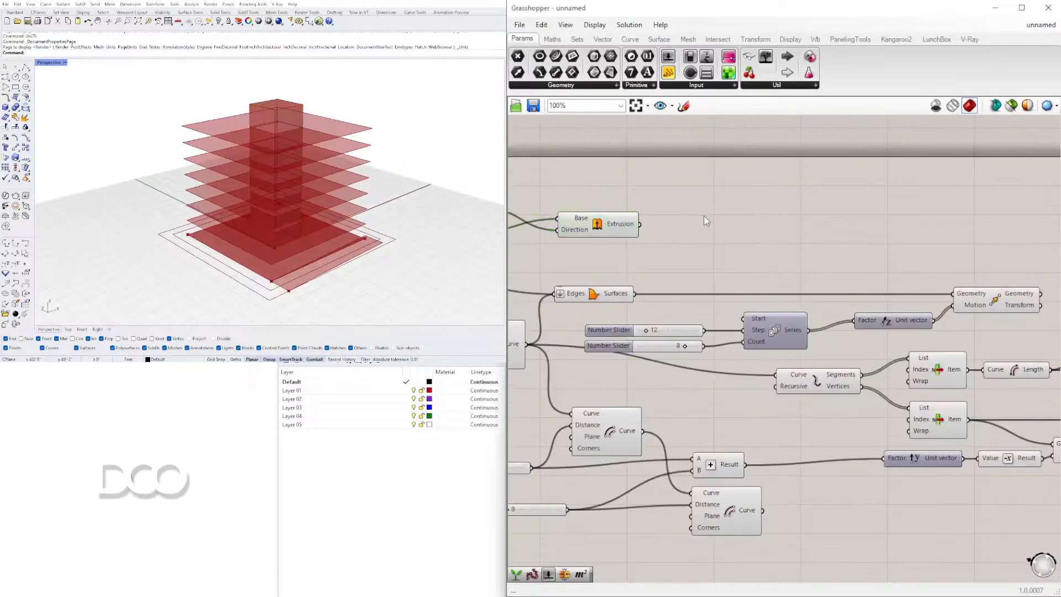
pyautogui.doubleClick(705, 215)
pyautogui.write('area')
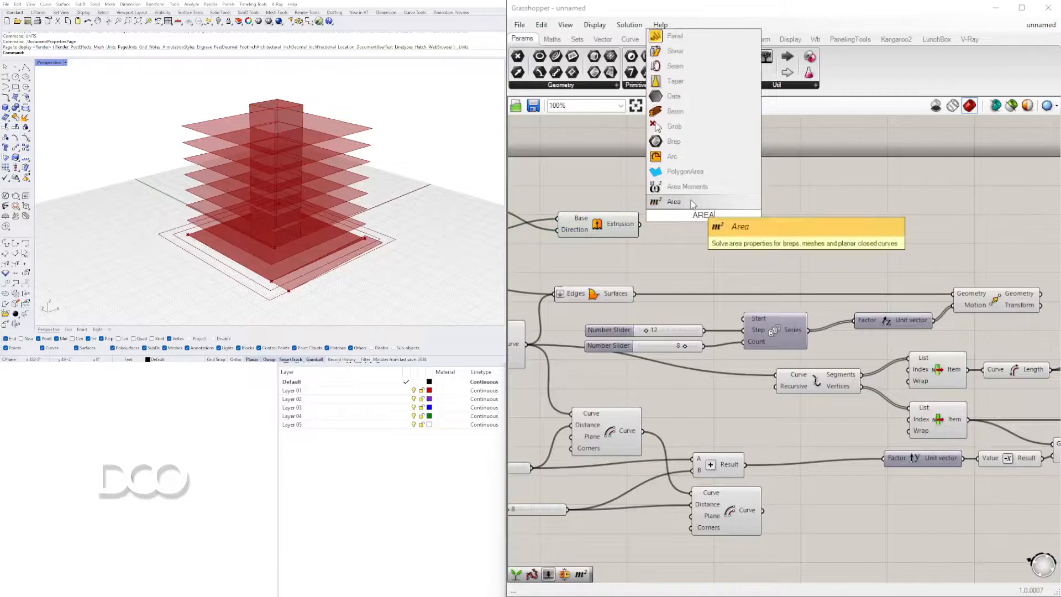
pyautogui.press('Return')
pyautogui.moveTo(691, 209); pyautogui.dragTo(753, 196)
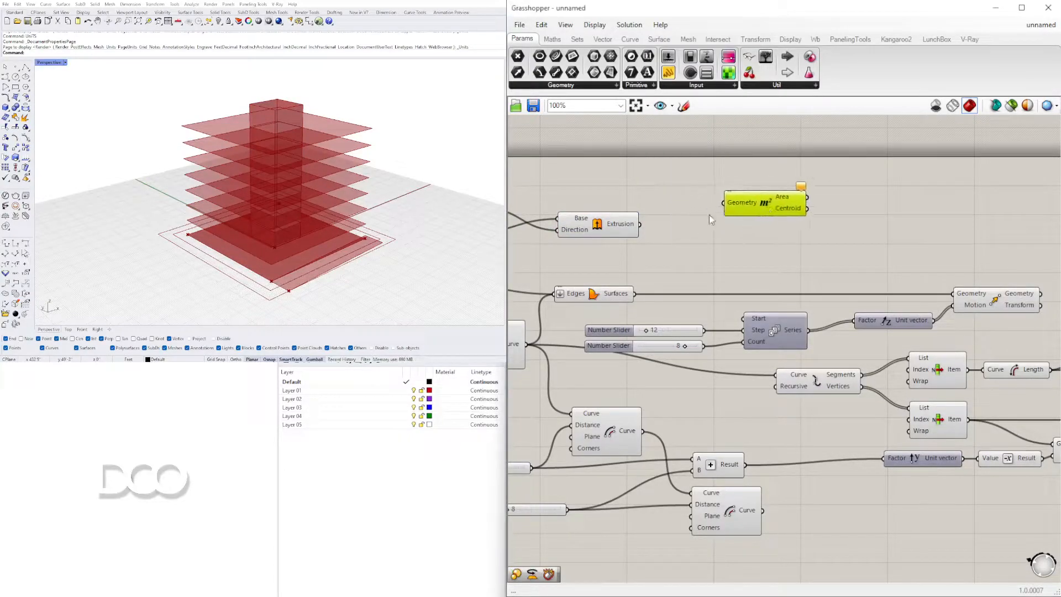
# - Connect the core's Extrusion output to the Area component's Geometry input
pyautogui.moveTo(301, 194)
pyautogui.mouseDown(button='right')
pyautogui.moveTo(299, 156)
pyautogui.moveTo(303, 204)
pyautogui.moveTo(302, 191)
pyautogui.mouseUp(button='right')
pyautogui.click(611, 234)
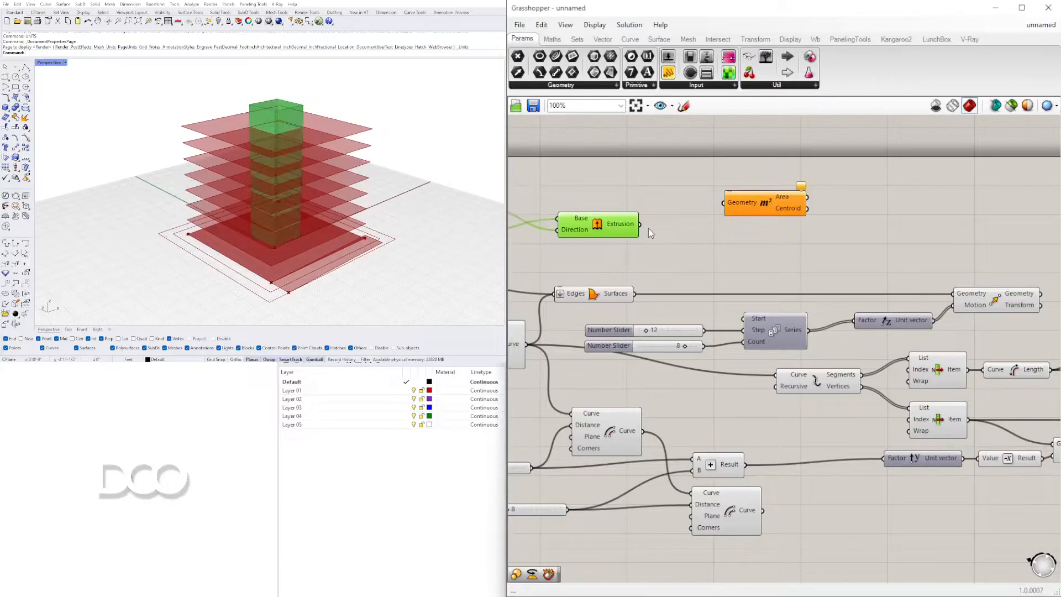
pyautogui.moveTo(641, 228); pyautogui.dragTo(754, 204)
pyautogui.click(758, 204)
# - Relocate the Area component along the graph to just above the Loft component
pyautogui.scroll(-1, 864, 262)
pyautogui.moveTo(863, 261); pyautogui.dragTo(671, 261, button='right')
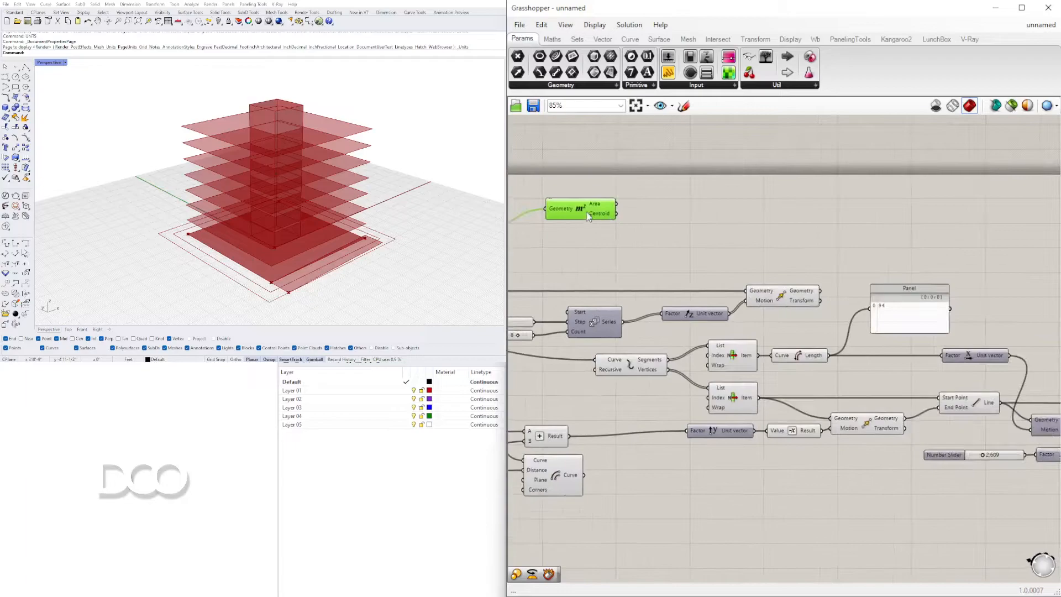
pyautogui.moveTo(589, 213); pyautogui.dragTo(935, 255)
pyautogui.moveTo(936, 258); pyautogui.dragTo(582, 257, button='right')
pyautogui.scroll(-1, 745, 265)
pyautogui.moveTo(583, 254); pyautogui.dragTo(857, 342)
pyautogui.scroll(2, 857, 343)
pyautogui.moveTo(918, 367); pyautogui.dragTo(670, 363, button='right')
# - Add a Rotate component beyond the Loft and connect the Area's Centroid output to its Plane input
pyautogui.scroll(4, 705, 352)
pyautogui.moveTo(362, 249); pyautogui.dragTo(363, 221, button='right')
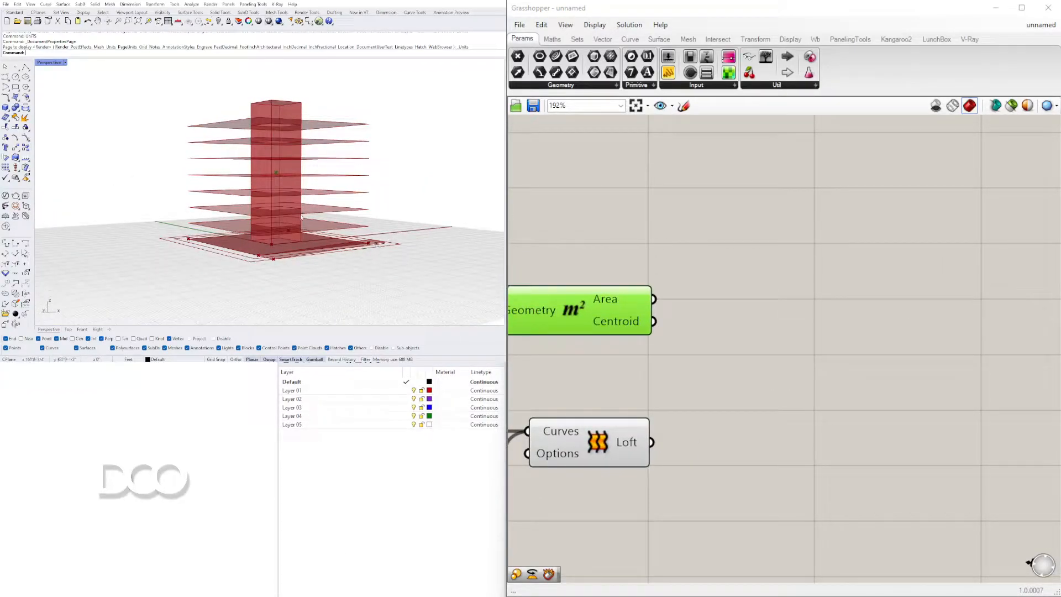
pyautogui.moveTo(180, 270); pyautogui.dragTo(297, 216, button='right')
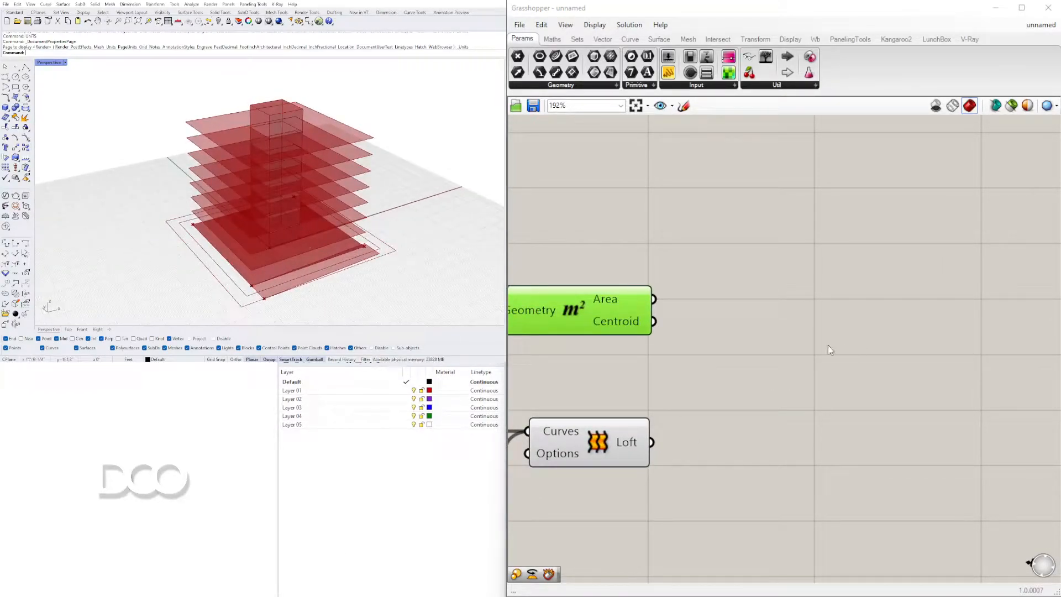
pyautogui.doubleClick(782, 365)
pyautogui.write('ROT')
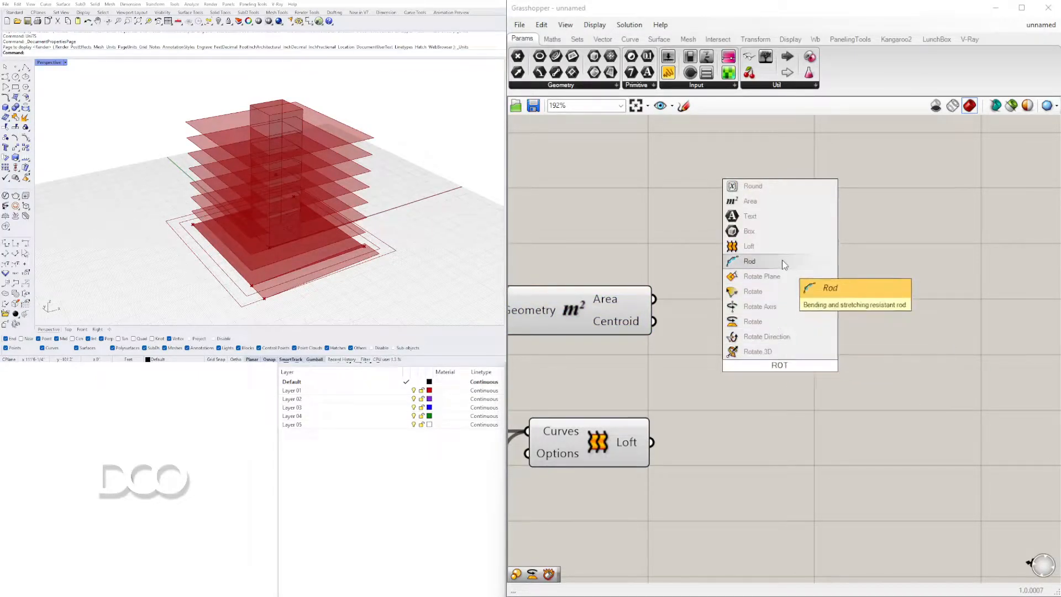
pyautogui.click(771, 323)
pyautogui.moveTo(793, 367); pyautogui.dragTo(965, 368)
pyautogui.click(719, 373)
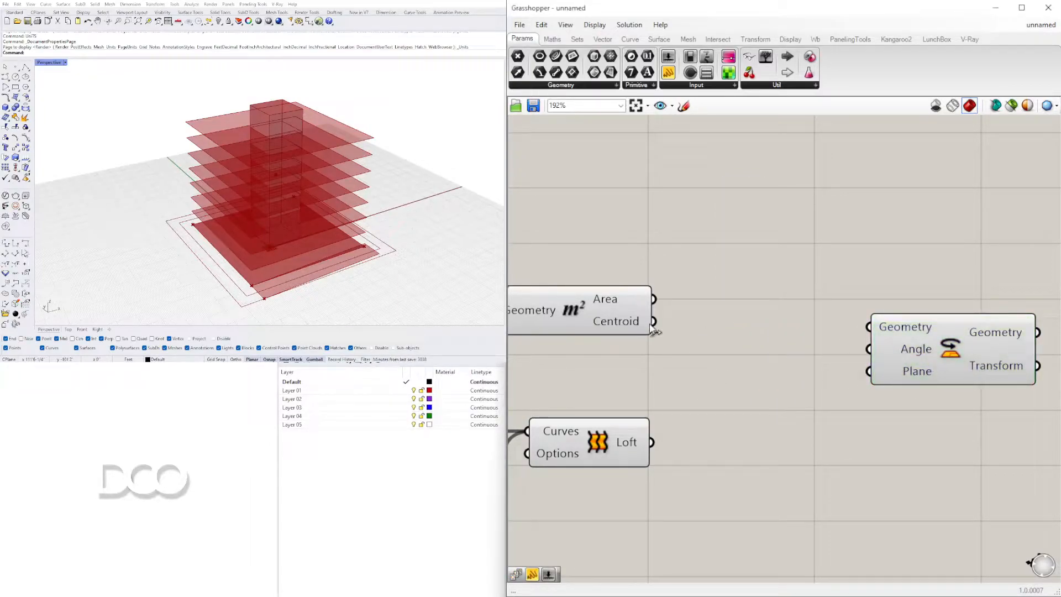
pyautogui.moveTo(654, 327); pyautogui.dragTo(863, 381)
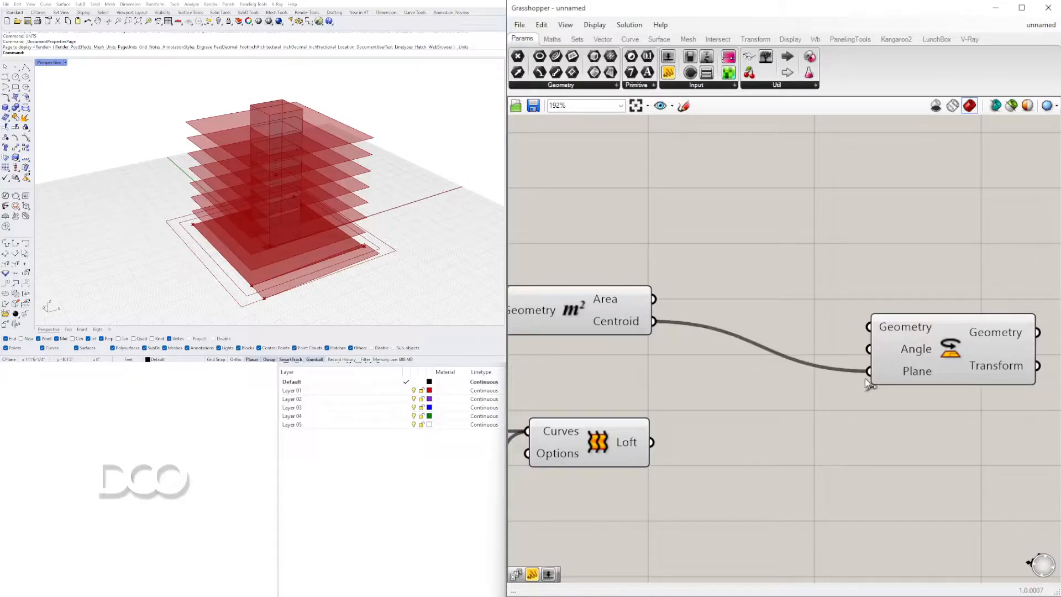
# - Feed the Loft output into the Rotate component's Geometry input and reposition the Rotate component level with the Area component
pyautogui.click(596, 442)
pyautogui.moveTo(652, 442); pyautogui.dragTo(870, 328)
pyautogui.moveTo(942, 353); pyautogui.dragTo(961, 302)
pyautogui.moveTo(321, 265); pyautogui.dragTo(337, 310, button='right')
pyautogui.scroll(3, 217, 243)
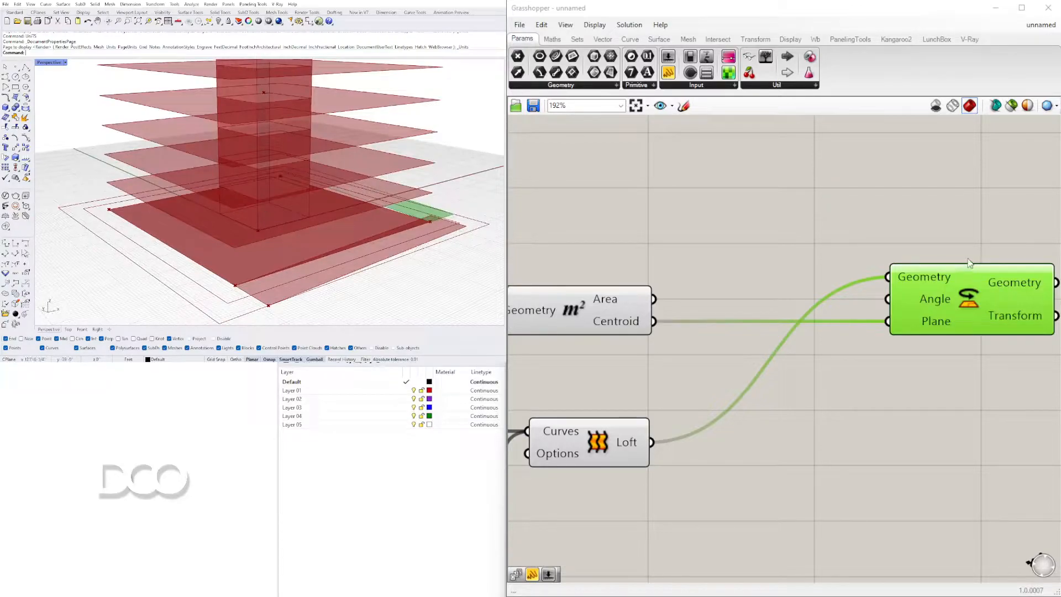
pyautogui.moveTo(947, 304); pyautogui.dragTo(981, 304)
# - Review the upstream core, floor and offset components, from the base Rectangle along to the Rotate component
pyautogui.moveTo(331, 244)
pyautogui.mouseDown(button='right')
pyautogui.moveTo(320, 240)
pyautogui.moveTo(347, 243)
pyautogui.mouseUp(button='right')
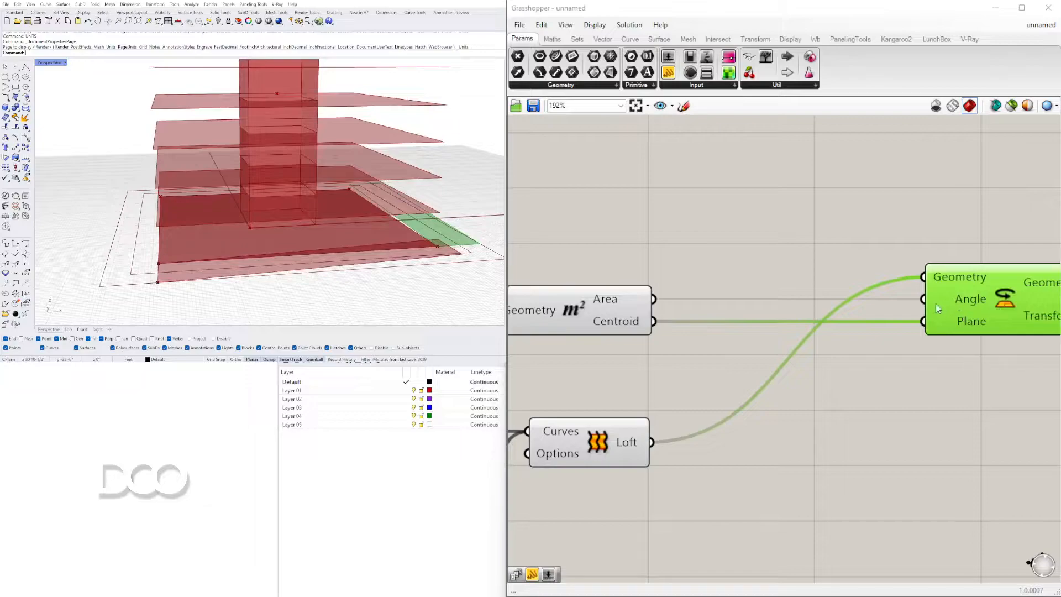
pyautogui.scroll(-6, 773, 382)
pyautogui.moveTo(672, 469); pyautogui.dragTo(883, 433, button='right')
pyautogui.scroll(-1, 824, 445)
pyautogui.moveTo(699, 455); pyautogui.dragTo(881, 423, button='right')
pyautogui.moveTo(695, 392); pyautogui.dragTo(768, 421, button='right')
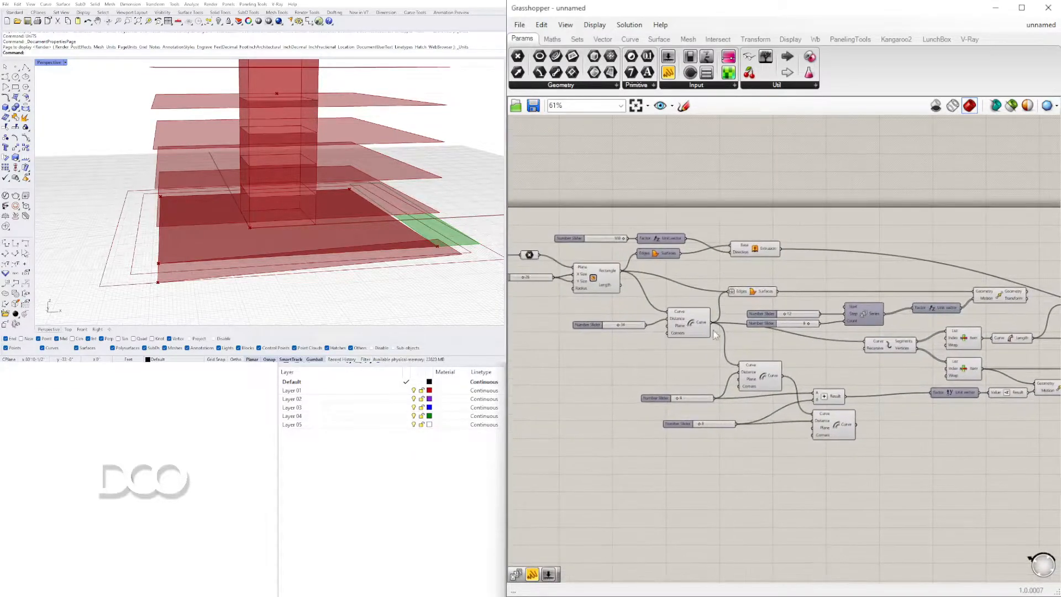
pyautogui.scroll(-2, 705, 348)
pyautogui.scroll(4, 686, 373)
pyautogui.moveTo(946, 354); pyautogui.dragTo(702, 335, button='right')
pyautogui.click(710, 266)
pyautogui.moveTo(872, 341); pyautogui.dragTo(570, 391, button='right')
pyautogui.moveTo(987, 312); pyautogui.dragTo(775, 316, button='right')
pyautogui.moveTo(952, 323); pyautogui.dragTo(837, 328, button='right')
pyautogui.scroll(2, 816, 327)
# - Add a Series component above the Area component
pyautogui.doubleClick(743, 286)
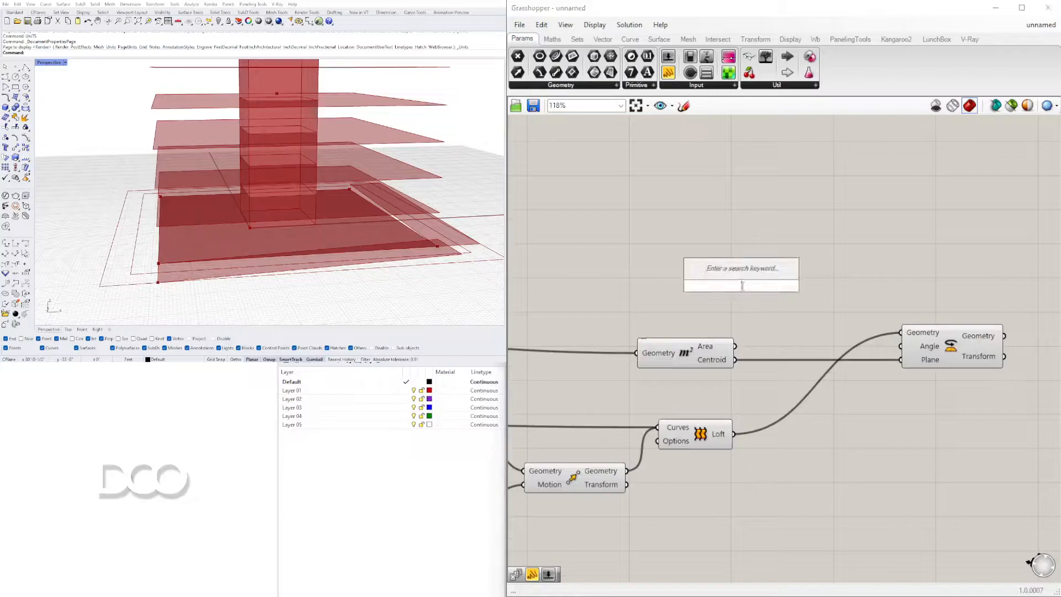
pyautogui.write('series')
pyautogui.click(735, 274)
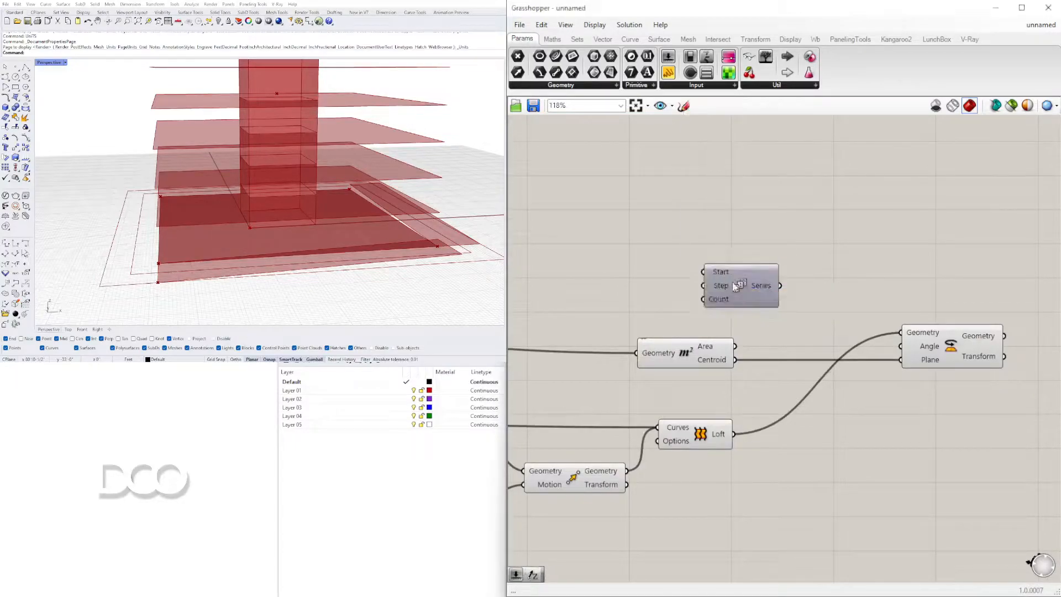
pyautogui.moveTo(784, 274); pyautogui.dragTo(894, 300, button='right')
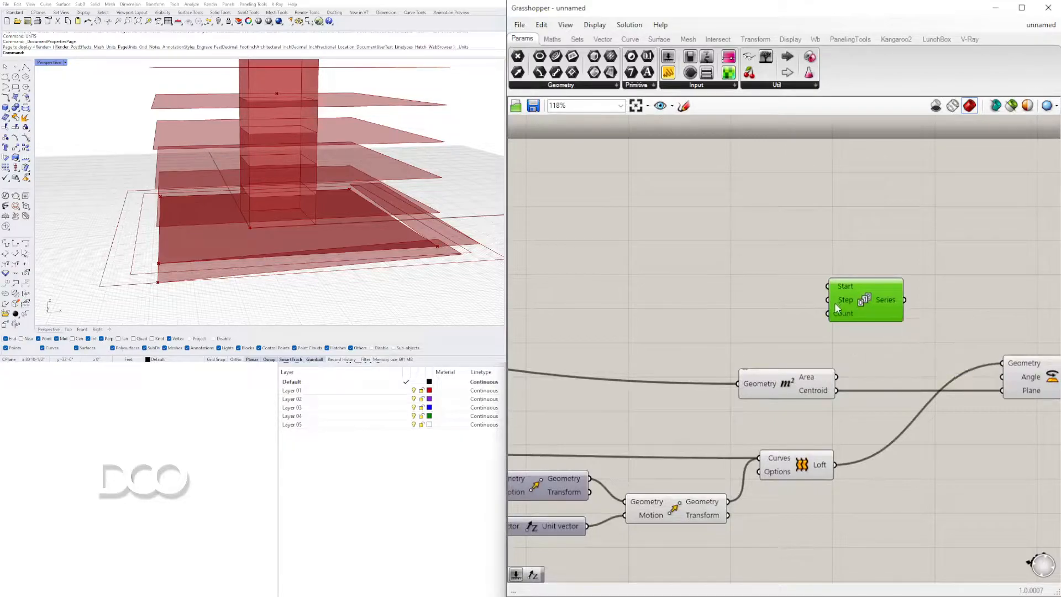
# - Create a number slider of 90, connect it to the Series Step input and align it with that input
pyautogui.doubleClick(731, 309)
pyautogui.write('90')
pyautogui.press('Return')
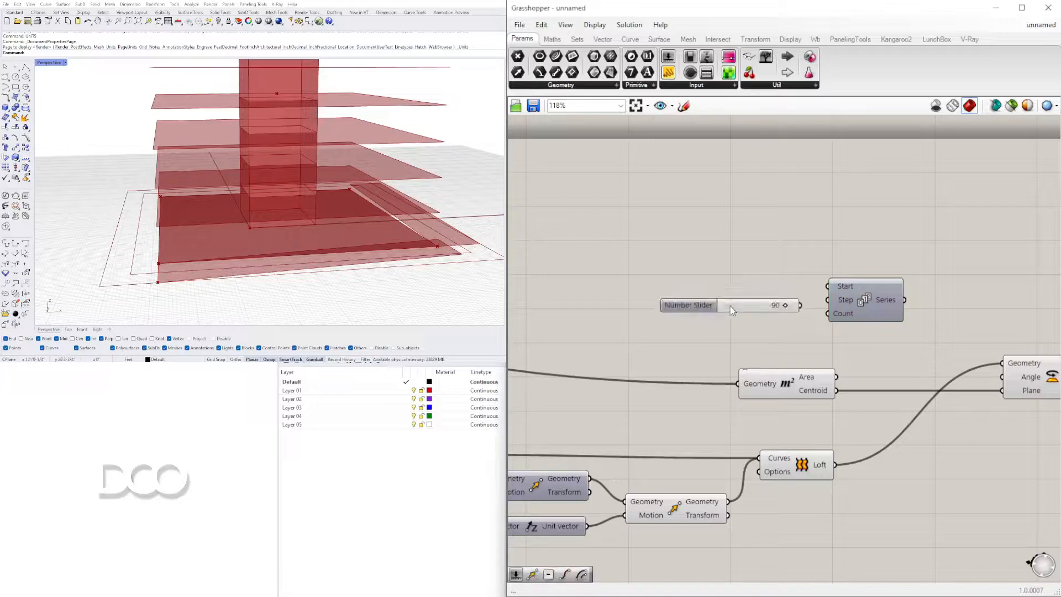
pyautogui.moveTo(803, 308); pyautogui.dragTo(829, 301)
pyautogui.moveTo(739, 310); pyautogui.dragTo(736, 305)
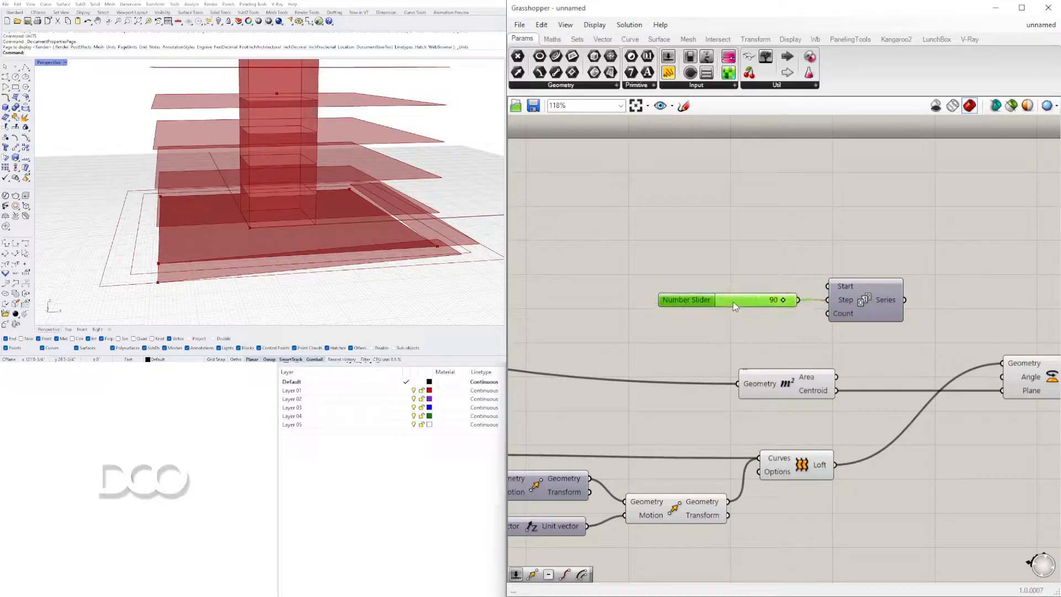
# - Create a number slider of 15, connect it to the Series Count input and place it below the Step slider
pyautogui.doubleClick(696, 338)
pyautogui.write('1')
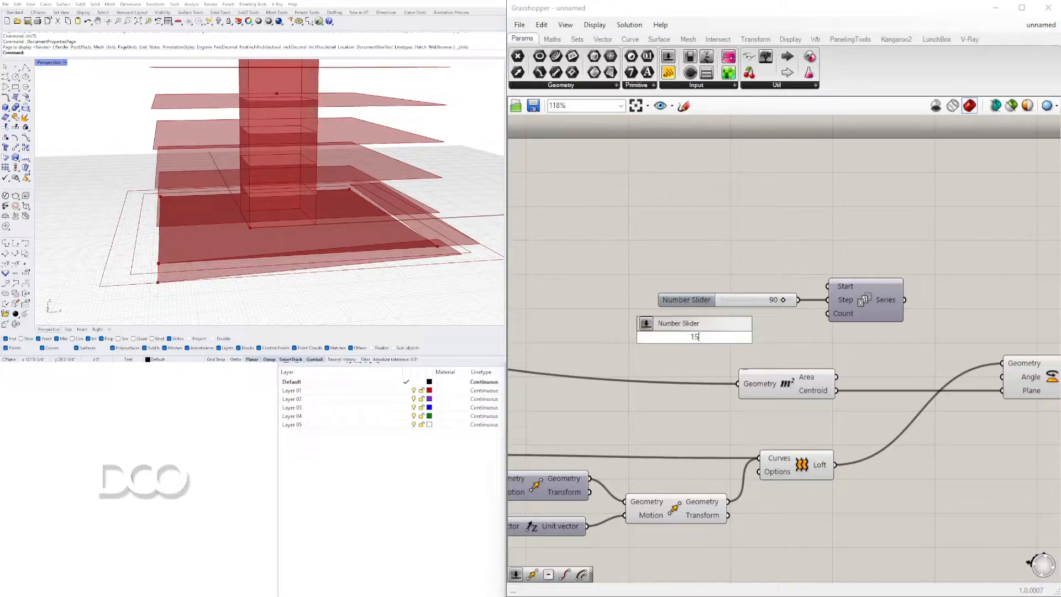
pyautogui.write('5')
pyautogui.press('Return')
pyautogui.moveTo(654, 342); pyautogui.dragTo(687, 323)
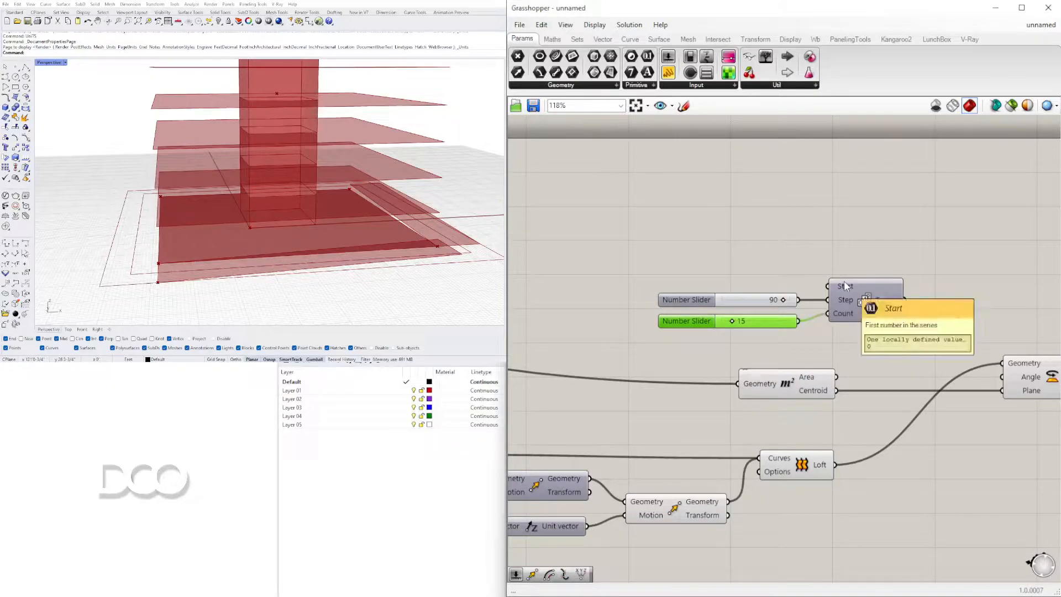
# - Switch the Rotate component's Angle input to degrees and connect the Series output to it
pyautogui.moveTo(959, 268); pyautogui.dragTo(763, 229, button='right')
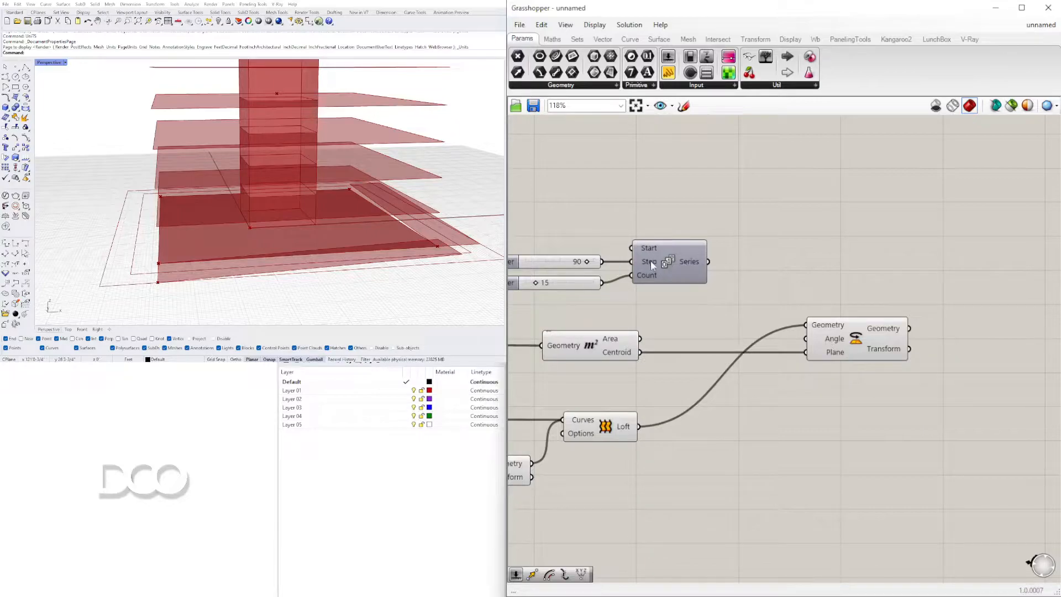
pyautogui.rightClick(833, 343)
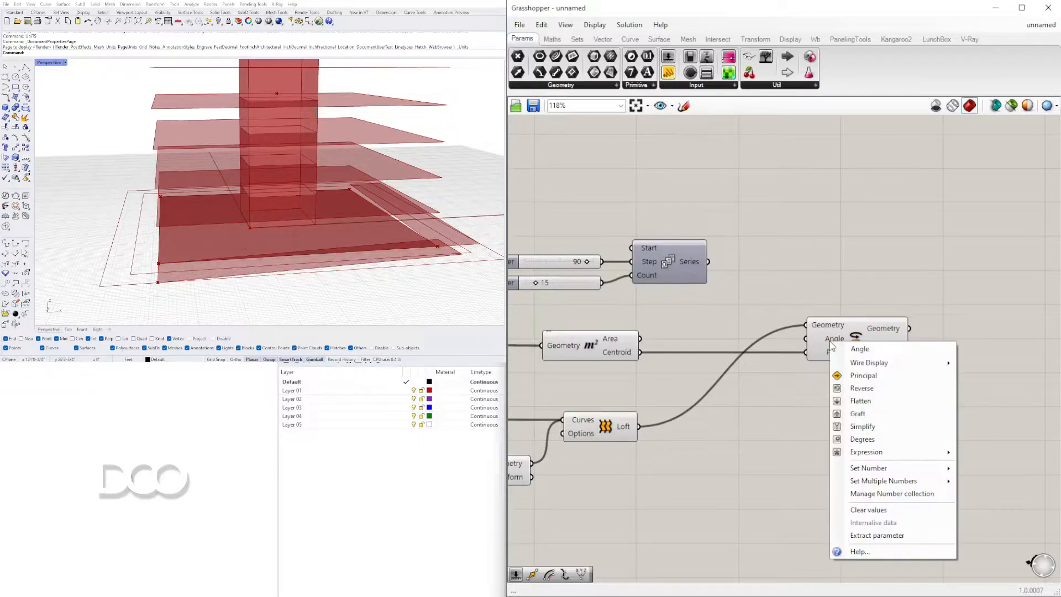
pyautogui.click(862, 439)
pyautogui.moveTo(709, 264); pyautogui.dragTo(803, 346)
# - Set the Series Count slider to 6 and shift the Rotate component closer to its inputs
pyautogui.moveTo(328, 258); pyautogui.dragTo(340, 226, button='right')
pyautogui.scroll(5, 654, 307)
pyautogui.moveTo(699, 329); pyautogui.dragTo(681, 348)
pyautogui.moveTo(318, 213); pyautogui.dragTo(354, 231, button='right')
pyautogui.moveTo(674, 330)
pyautogui.mouseDown()
pyautogui.moveTo(683, 328)
pyautogui.moveTo(678, 346)
pyautogui.moveTo(706, 346)
pyautogui.moveTo(671, 353)
pyautogui.moveTo(704, 353)
pyautogui.moveTo(680, 348)
pyautogui.mouseUp()
pyautogui.scroll(-6, 694, 330)
pyautogui.scroll(2, 812, 295)
pyautogui.moveTo(804, 325); pyautogui.dragTo(893, 327, button='right')
pyautogui.moveTo(907, 341); pyautogui.dragTo(654, 235)
pyautogui.moveTo(857, 275); pyautogui.dragTo(779, 286)
pyautogui.click(906, 270)
pyautogui.moveTo(913, 269); pyautogui.dragTo(662, 234, button='right')
pyautogui.moveTo(832, 354); pyautogui.dragTo(796, 355)
# - Move the slider that feeds the ramp's Unit Z component slightly lower, clear of the neighbouring components
pyautogui.moveTo(365, 265); pyautogui.dragTo(371, 234, button='right')
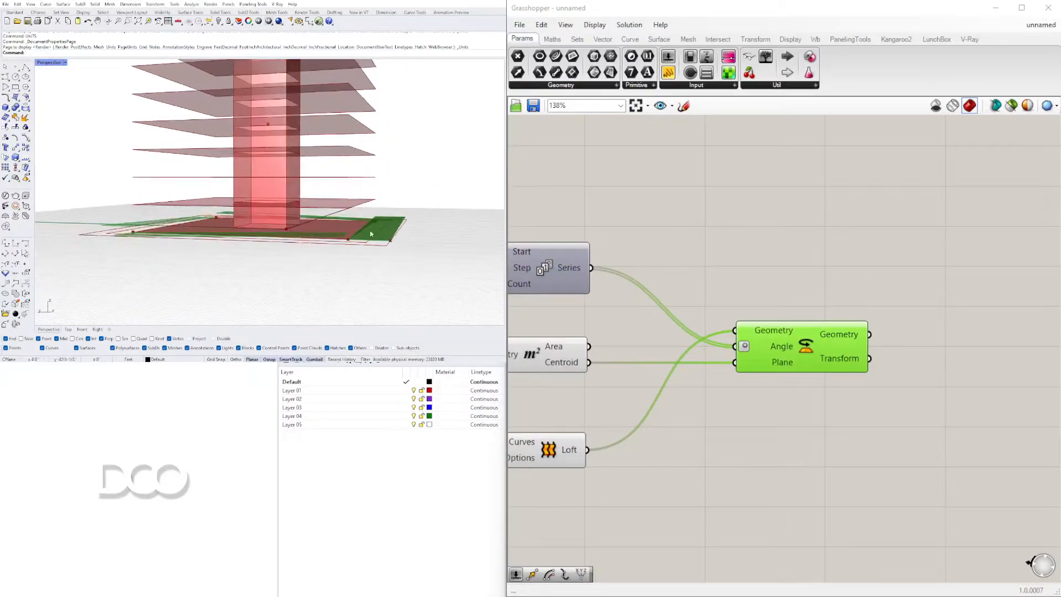
pyautogui.scroll(-2, 371, 234)
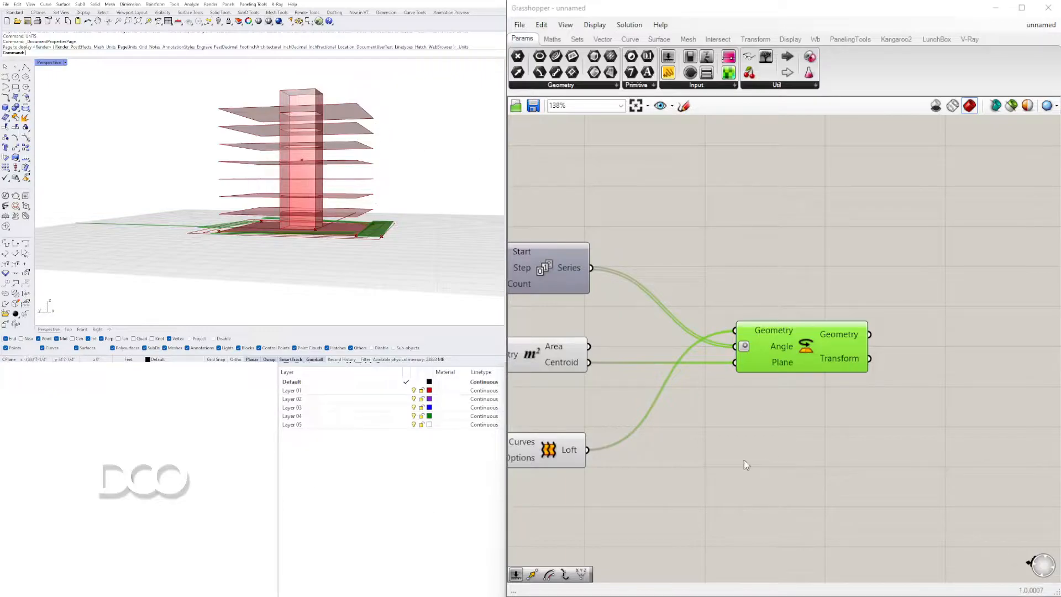
pyautogui.scroll(-2, 763, 465)
pyautogui.moveTo(693, 506); pyautogui.dragTo(891, 450, button='right')
pyautogui.click(891, 450)
pyautogui.moveTo(565, 480); pyautogui.dragTo(763, 469, button='right')
pyautogui.click(620, 439)
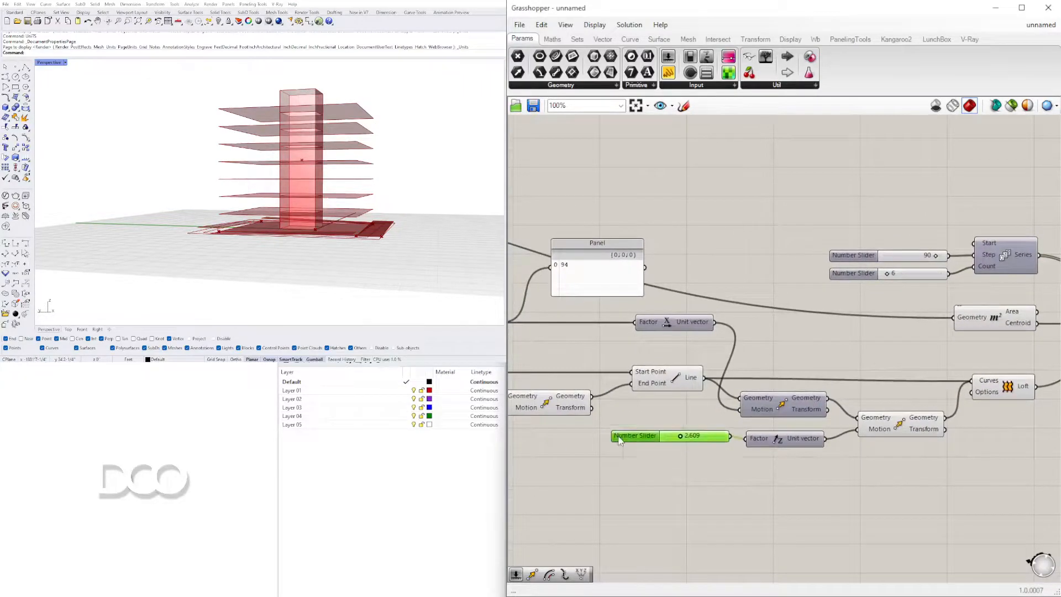
pyautogui.moveTo(620, 438); pyautogui.dragTo(619, 460)
# - Select the Rotate component and inspect the rotated ramp surfaces around the lowest floor
pyautogui.scroll(5, 336, 232)
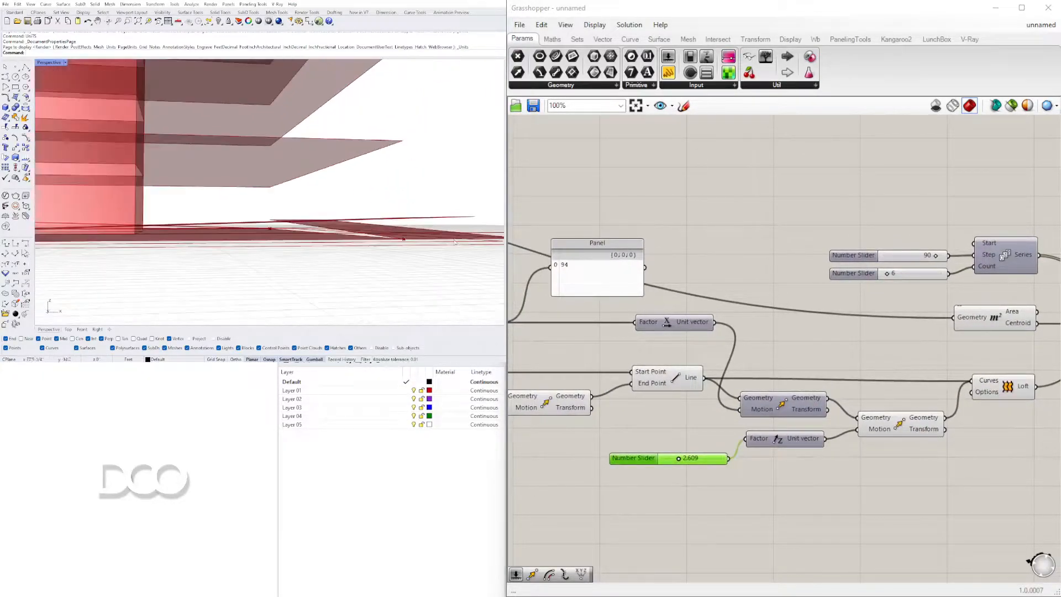
pyautogui.scroll(-2, 713, 369)
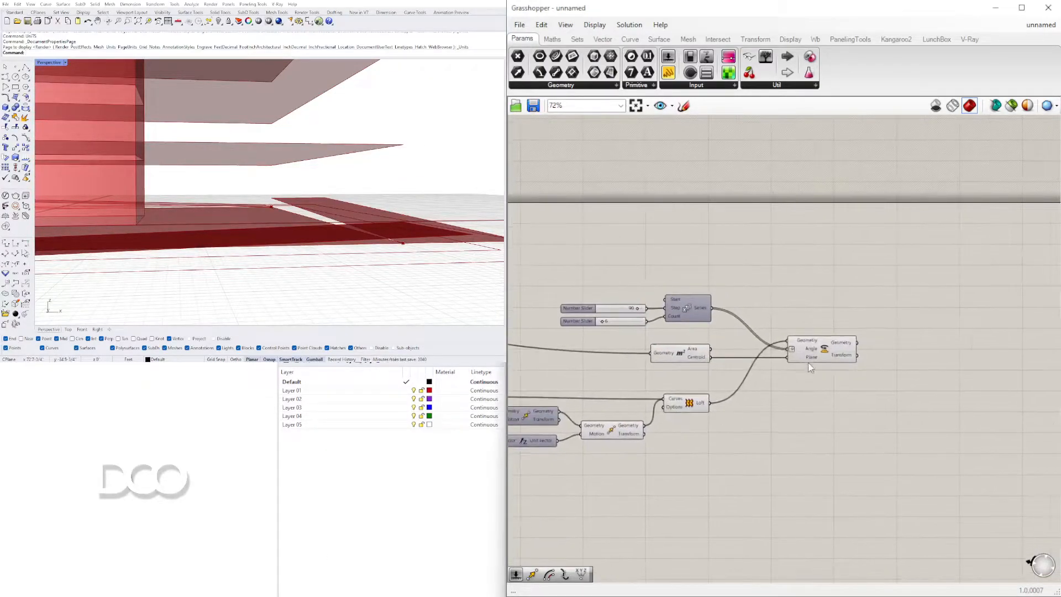
pyautogui.click(826, 349)
pyautogui.moveTo(296, 199); pyautogui.dragTo(268, 215, button='right')
# - Add a Move component after the Rotate and connect the Rotate's Geometry output to its Geometry input
pyautogui.click(851, 425)
pyautogui.doubleClick(850, 425)
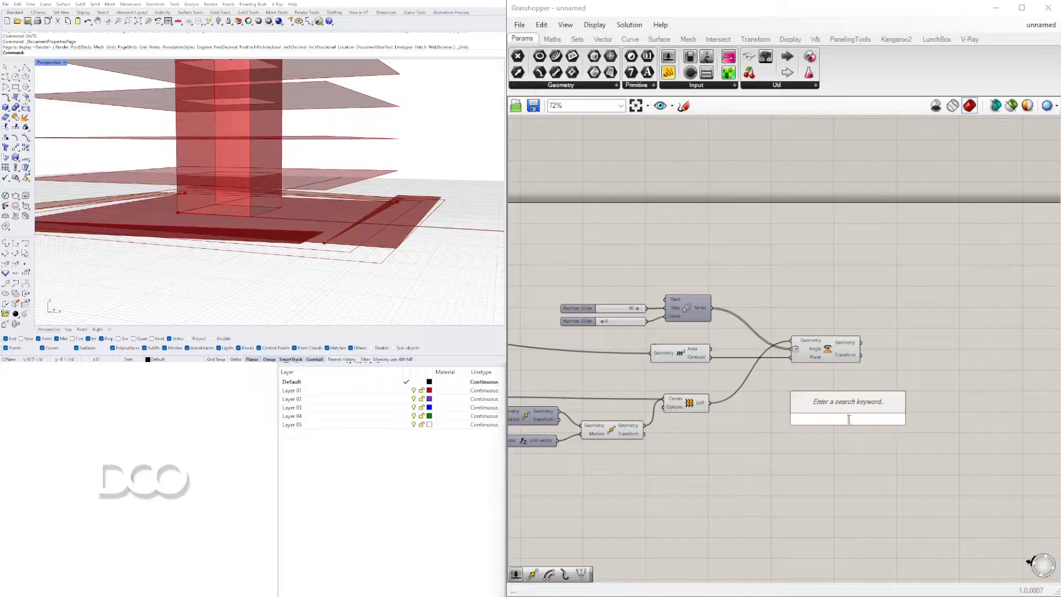
pyautogui.write('MOVE')
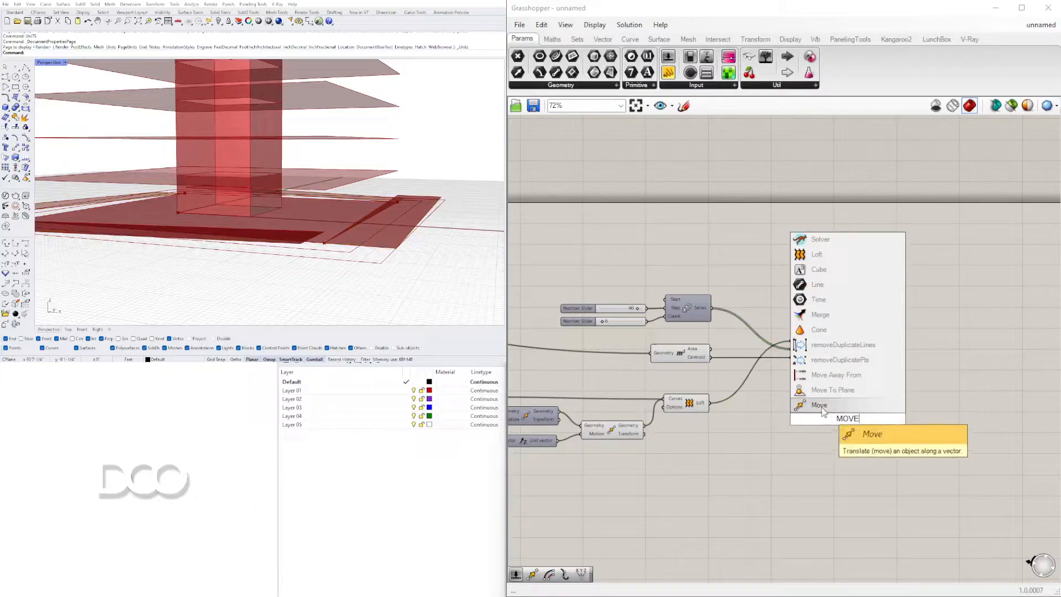
pyautogui.press('Return')
pyautogui.moveTo(849, 418); pyautogui.dragTo(977, 404)
pyautogui.scroll(3, 872, 346)
pyautogui.click(982, 418)
# - Add a Unit Z component and connect its Unit vector output to the new Move component's Motion input
pyautogui.doubleClick(890, 427)
pyautogui.write('z')
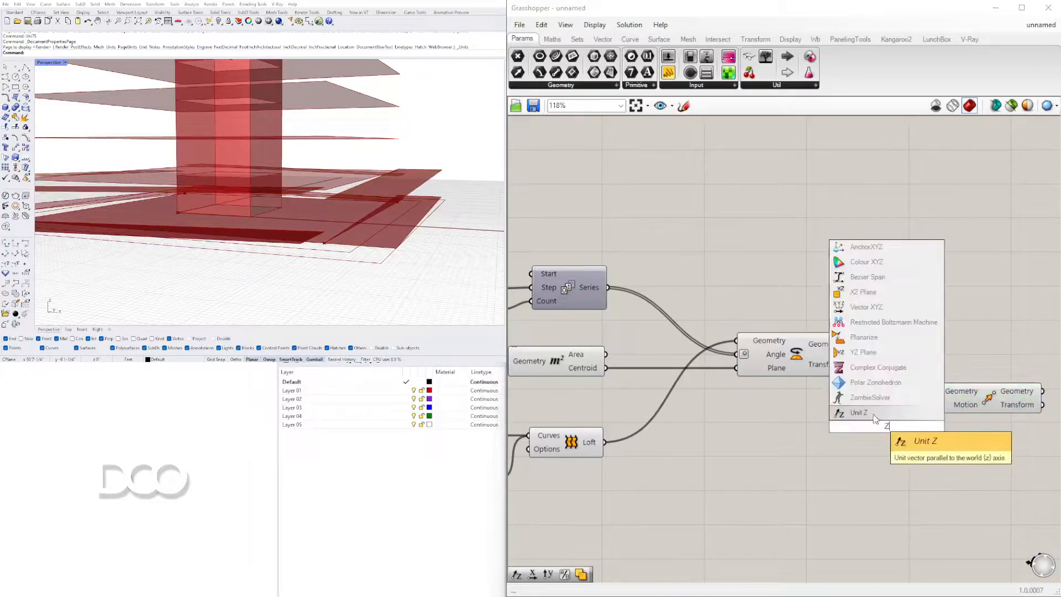
pyautogui.click(864, 415)
pyautogui.moveTo(880, 430); pyautogui.dragTo(860, 419)
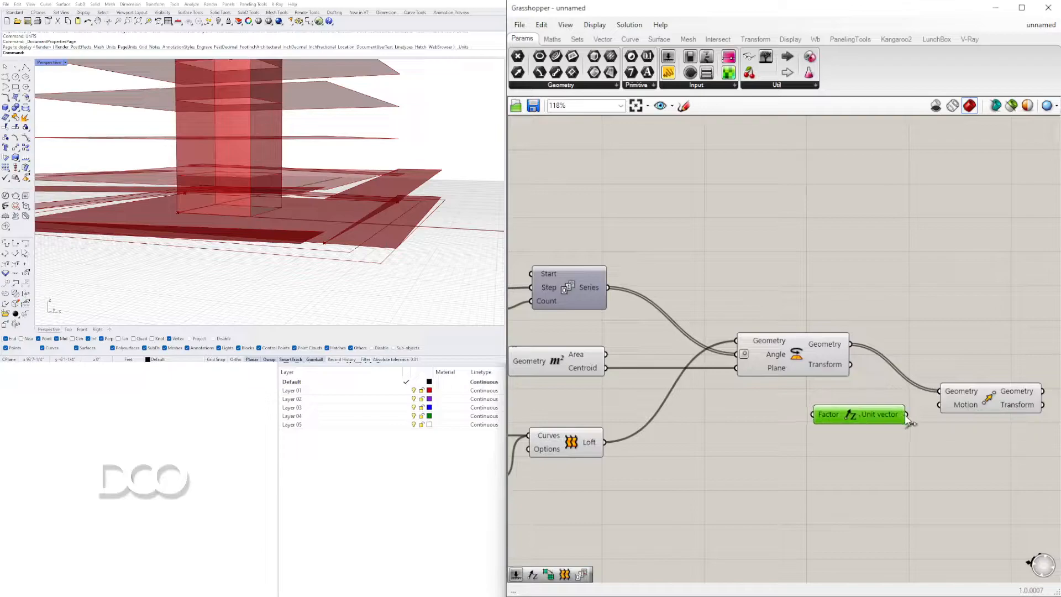
pyautogui.moveTo(933, 415); pyautogui.dragTo(939, 405)
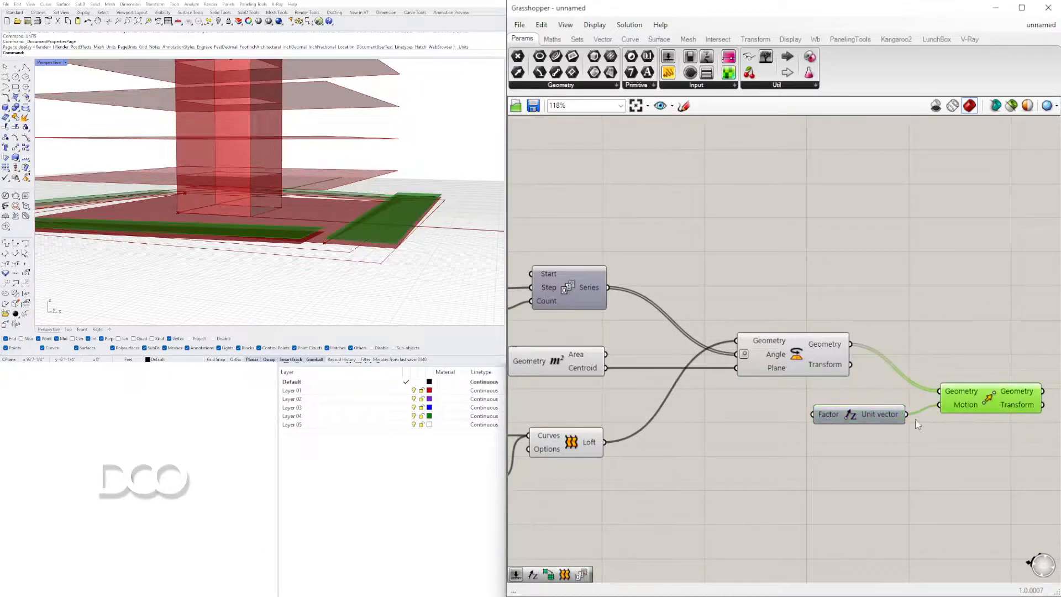
# - Add a Series component to the canvas and place it beside the Unit Z vector that drives the final Move
pyautogui.moveTo(770, 468); pyautogui.dragTo(888, 450, button='right')
pyautogui.doubleClick(887, 450)
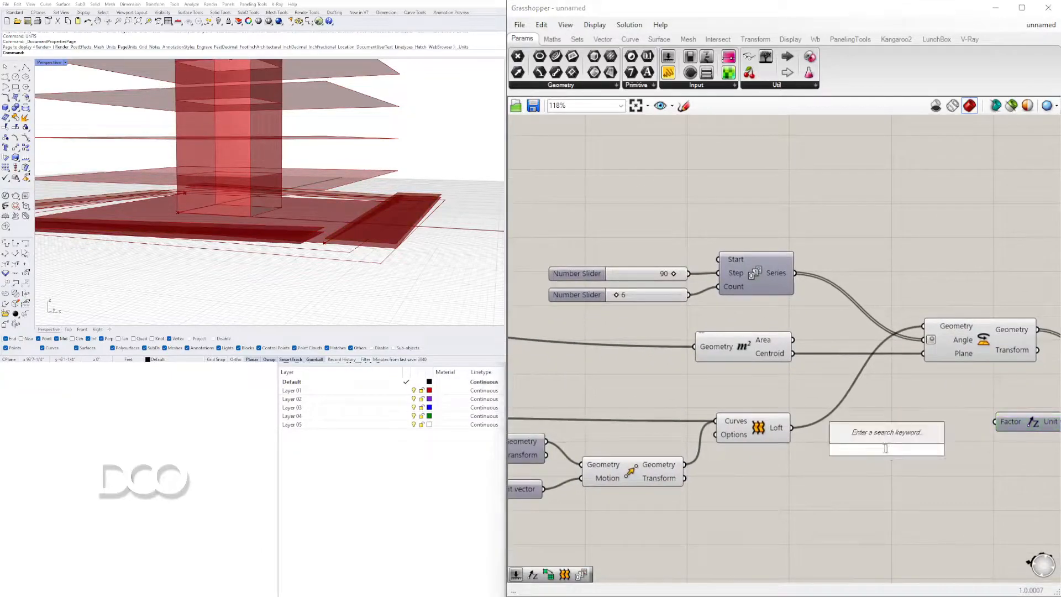
pyautogui.write('SER')
pyautogui.click(871, 437)
pyautogui.scroll(-4, 884, 448)
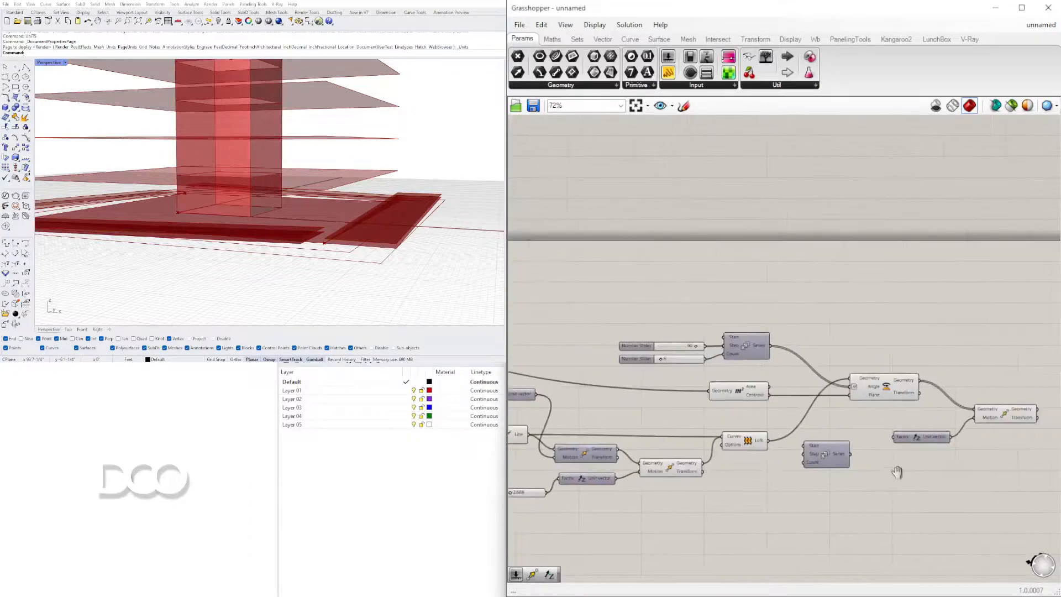
pyautogui.moveTo(675, 433); pyautogui.dragTo(704, 414)
# - Connect the number slider set to 6 to the Count input of the new Series component
pyautogui.moveTo(647, 424); pyautogui.dragTo(815, 436, button='right')
pyautogui.scroll(-7, 310, 235)
pyautogui.moveTo(309, 238); pyautogui.dragTo(323, 265, button='right')
pyautogui.moveTo(673, 448); pyautogui.dragTo(730, 377, button='right')
pyautogui.scroll(3, 774, 291)
pyautogui.moveTo(812, 282); pyautogui.dragTo(758, 273, button='right')
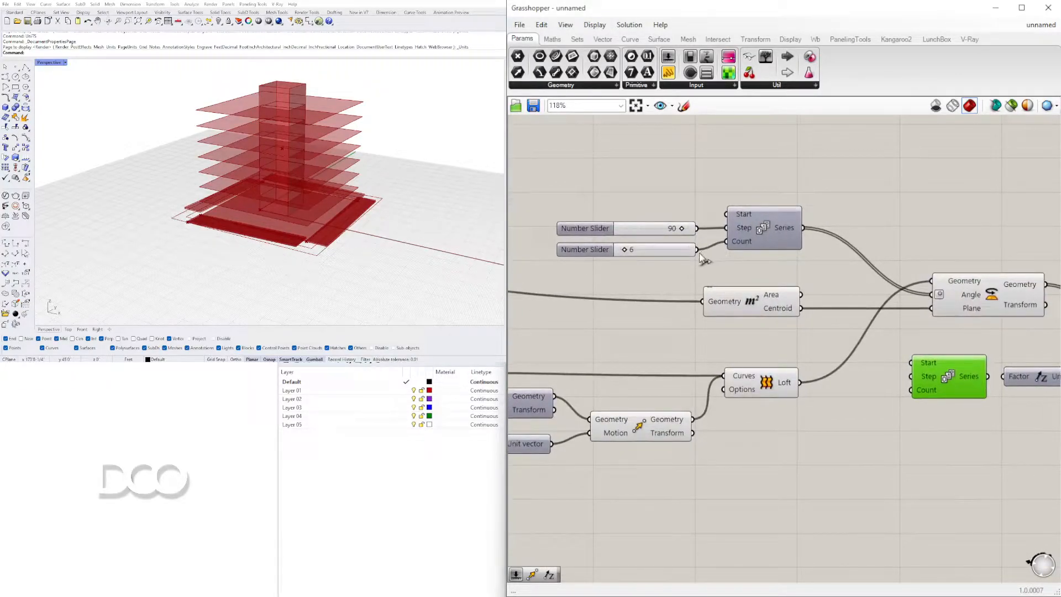
pyautogui.moveTo(784, 354); pyautogui.dragTo(911, 390)
pyautogui.click(397, 504)
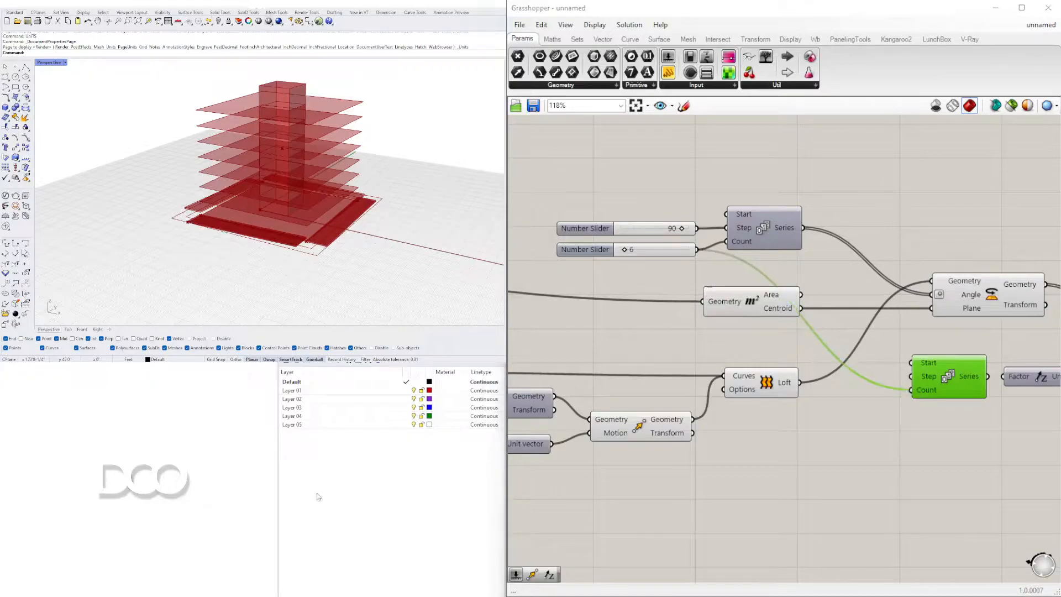
pyautogui.click(995, 292)
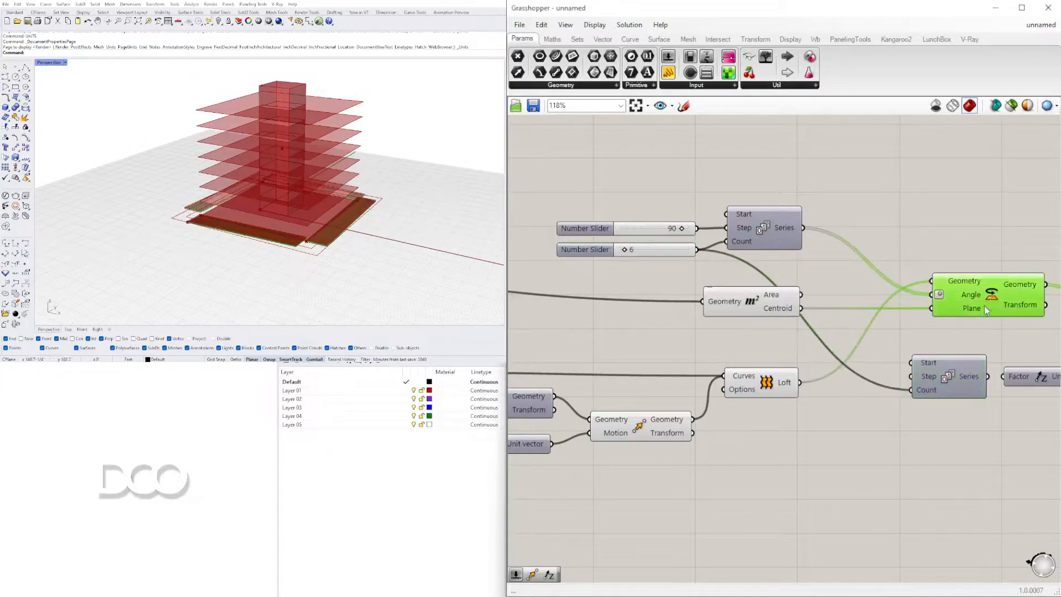
# - Connect the 2.609 slider to the new Series component's Step input and its Series output to the Unit Z vector's Factor
pyautogui.moveTo(598, 254); pyautogui.dragTo(591, 271)
pyautogui.moveTo(685, 475); pyautogui.dragTo(724, 383, button='right')
pyautogui.scroll(-1, 884, 393)
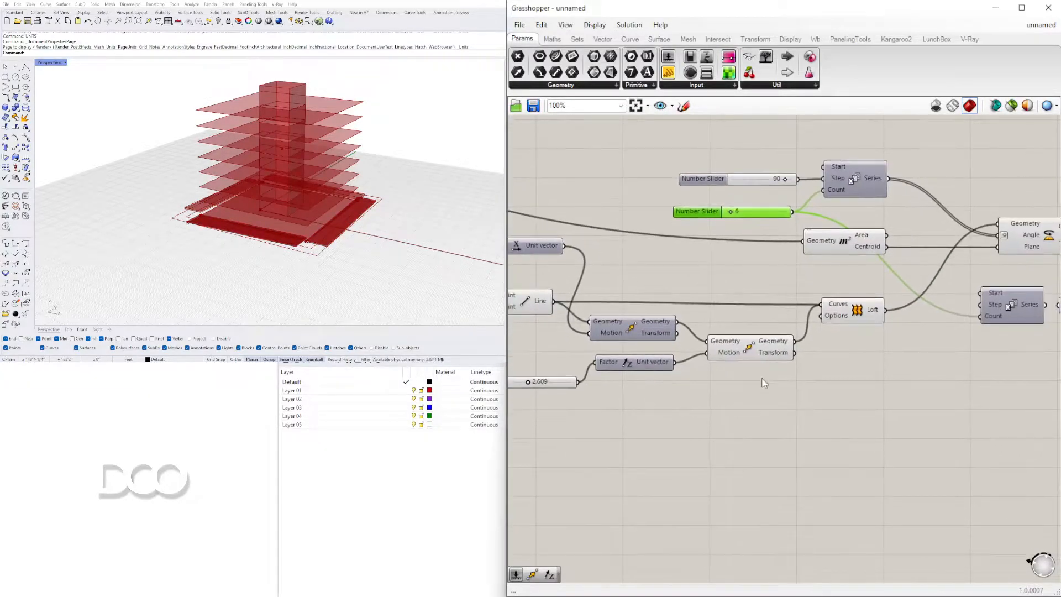
pyautogui.moveTo(688, 381); pyautogui.dragTo(984, 307)
pyautogui.moveTo(986, 355); pyautogui.dragTo(718, 387, button='right')
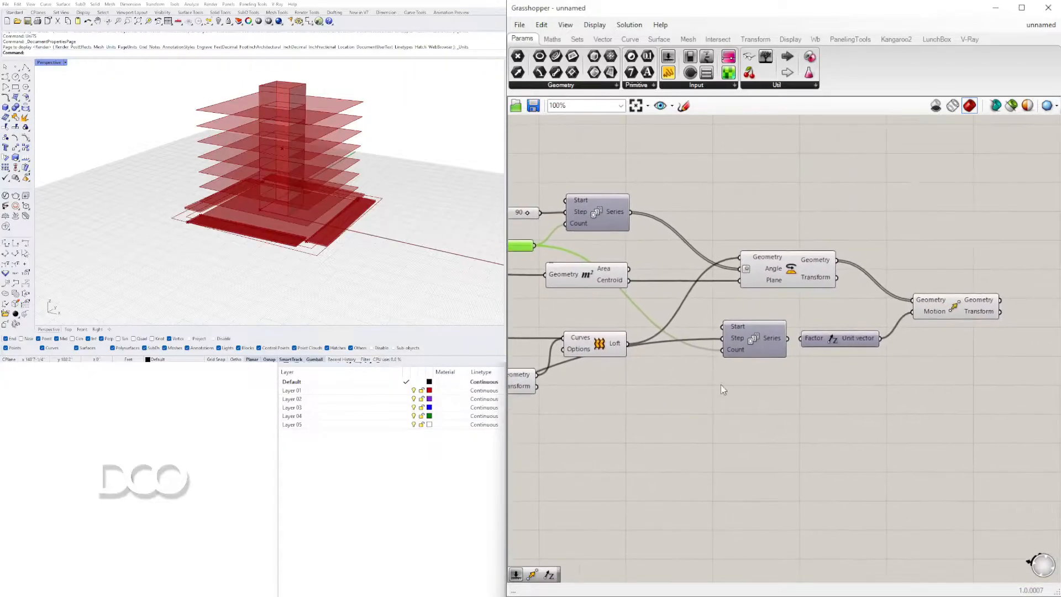
pyautogui.scroll(3, 794, 358)
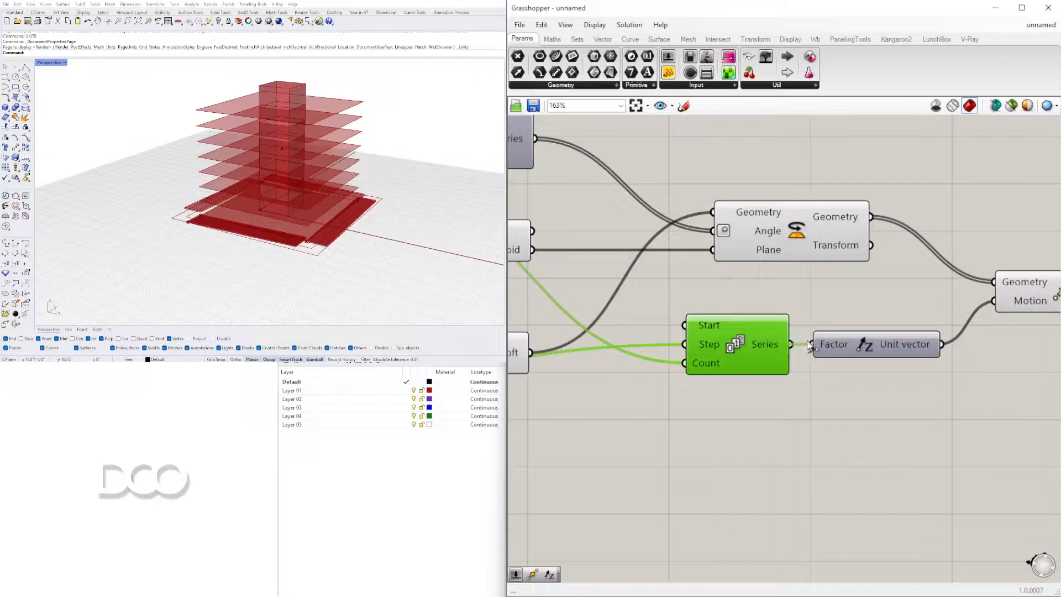
pyautogui.moveTo(811, 345); pyautogui.dragTo(811, 345)
# - Turn off the preview of the Rotate component that feeds the final Move
pyautogui.moveTo(354, 182); pyautogui.dragTo(305, 237, button='right')
pyautogui.scroll(7, 185, 251)
pyautogui.scroll(-2, 185, 251)
pyautogui.moveTo(185, 251); pyautogui.dragTo(406, 250, button='right')
pyautogui.scroll(-4, 774, 280)
pyautogui.click(768, 299)
pyautogui.click(772, 327)
pyautogui.rightClick(777, 330)
pyautogui.click(781, 346)
# - Place the shared Count slider directly beneath the 90 slider and set its value to 31
pyautogui.moveTo(309, 232); pyautogui.dragTo(204, 222, button='right')
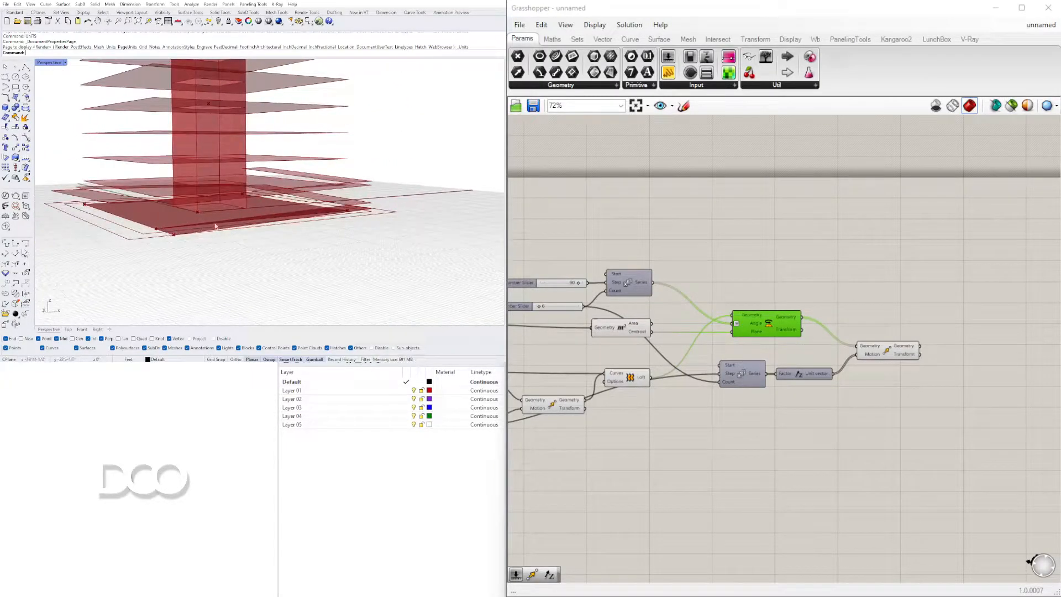
pyautogui.moveTo(342, 210); pyautogui.dragTo(209, 218, button='right')
pyautogui.moveTo(377, 221); pyautogui.dragTo(317, 222, button='right')
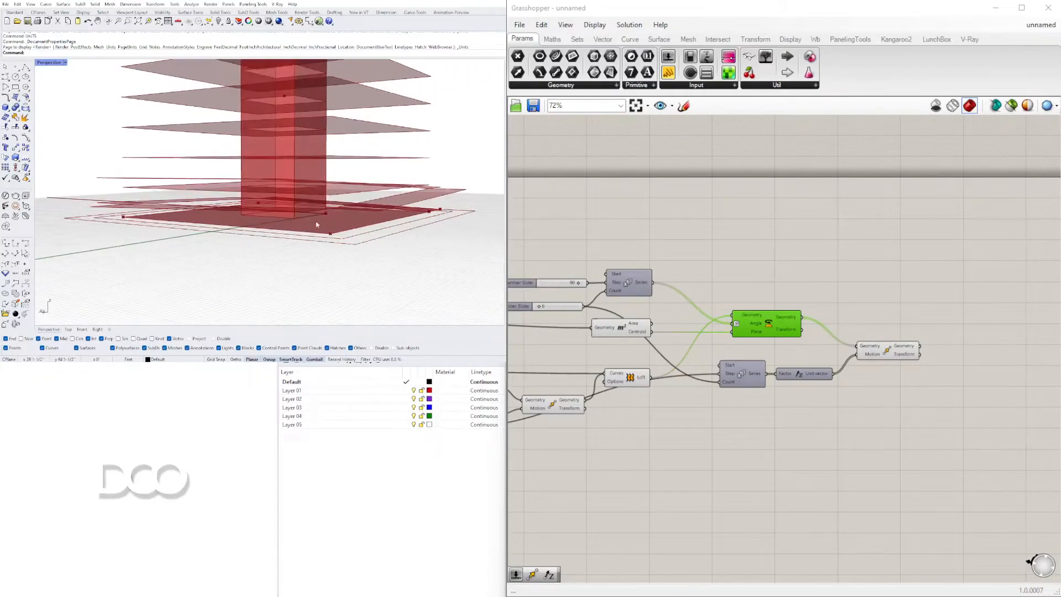
pyautogui.scroll(8, 689, 389)
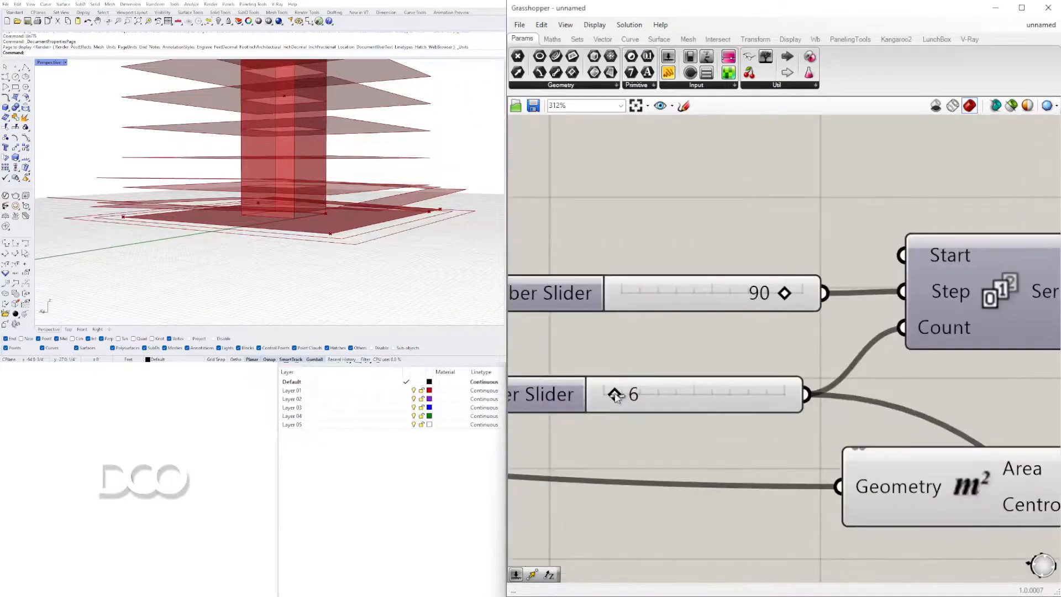
pyautogui.moveTo(690, 391); pyautogui.dragTo(712, 347)
pyautogui.moveTo(792, 354); pyautogui.dragTo(749, 370, button='right')
pyautogui.moveTo(757, 362); pyautogui.dragTo(806, 362)
pyautogui.keyDown('shift'); pyautogui.moveTo(376, 158); pyautogui.dragTo(394, 194, button='right'); pyautogui.keyUp('shift')
pyautogui.moveTo(813, 363); pyautogui.dragTo(802, 385)
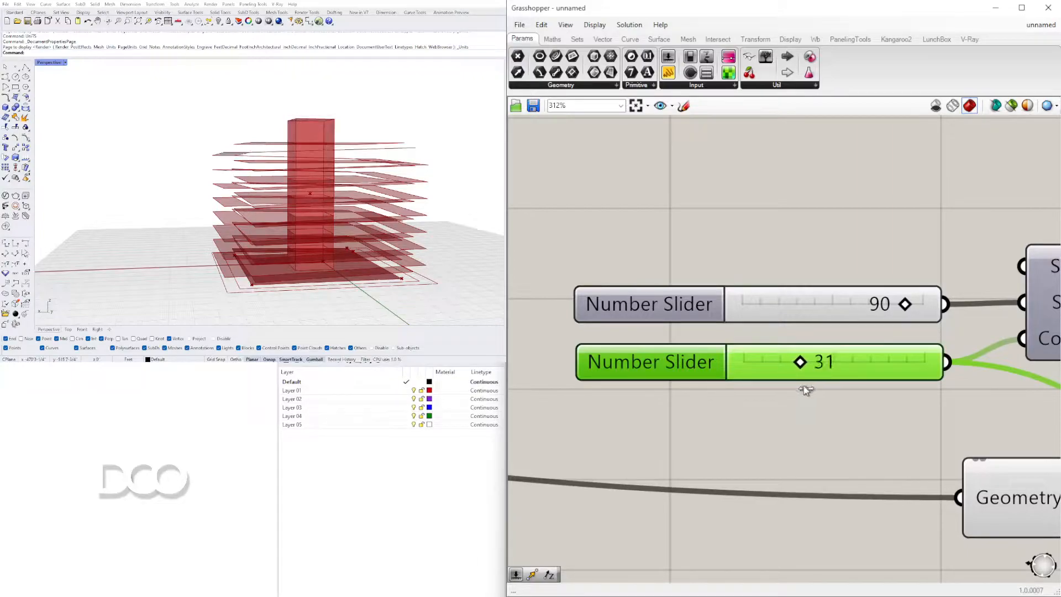
pyautogui.moveTo(265, 212); pyautogui.dragTo(394, 208, button='right')
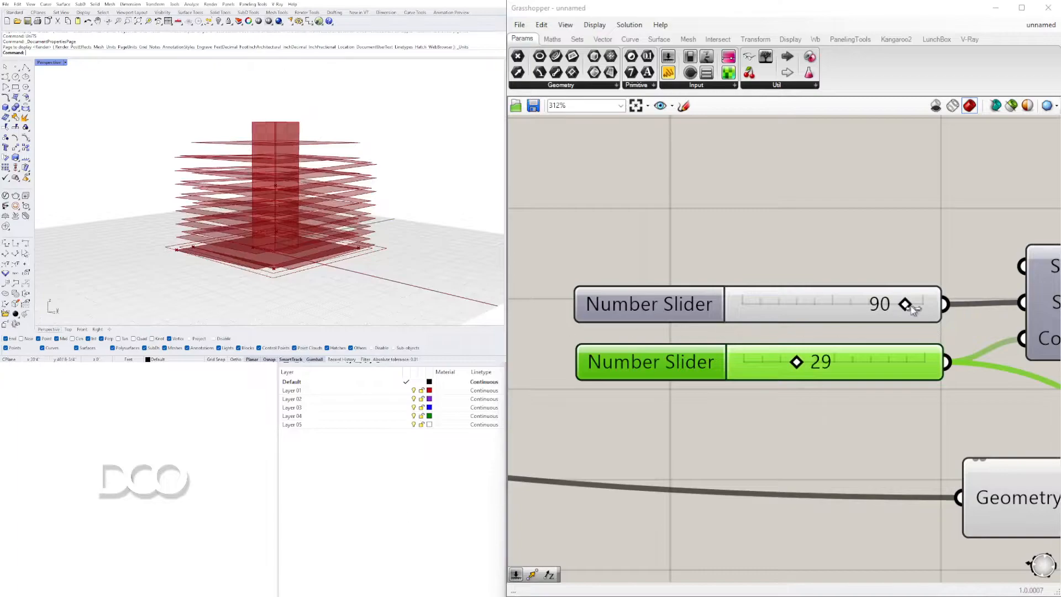
pyautogui.moveTo(808, 361); pyautogui.dragTo(806, 363)
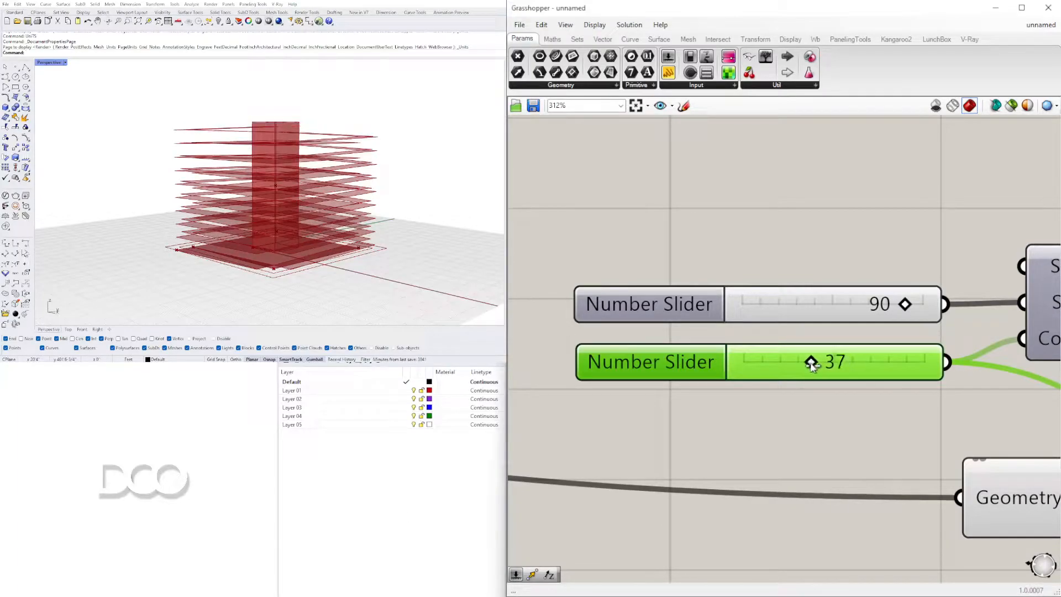
# - Examine the stacked geometry around the tower's base and the output of the final Move component
pyautogui.moveTo(409, 230); pyautogui.dragTo(279, 261, button='right')
pyautogui.scroll(8, 279, 259)
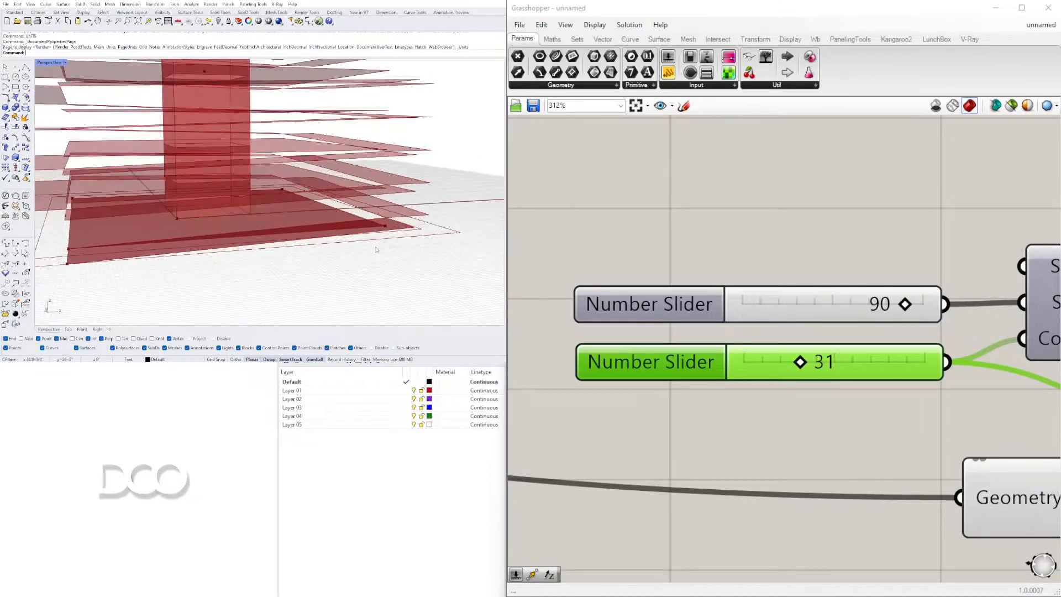
pyautogui.moveTo(398, 247); pyautogui.dragTo(343, 196, button='right')
pyautogui.scroll(-10, 368, 191)
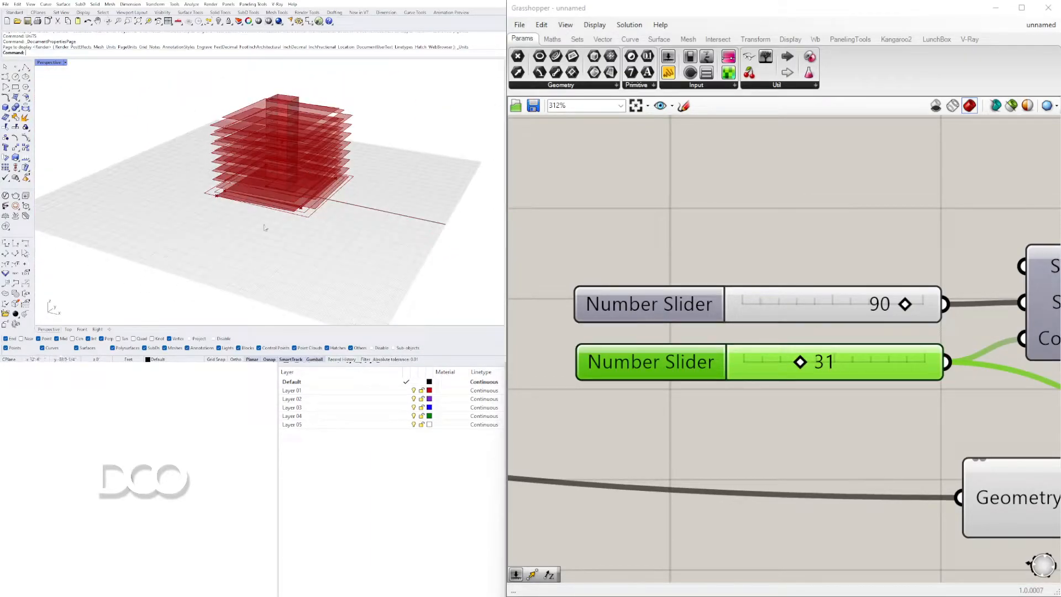
pyautogui.scroll(3, 314, 180)
pyautogui.scroll(-6, 769, 281)
pyautogui.moveTo(968, 310); pyautogui.dragTo(659, 317, button='right')
pyautogui.click(865, 378)
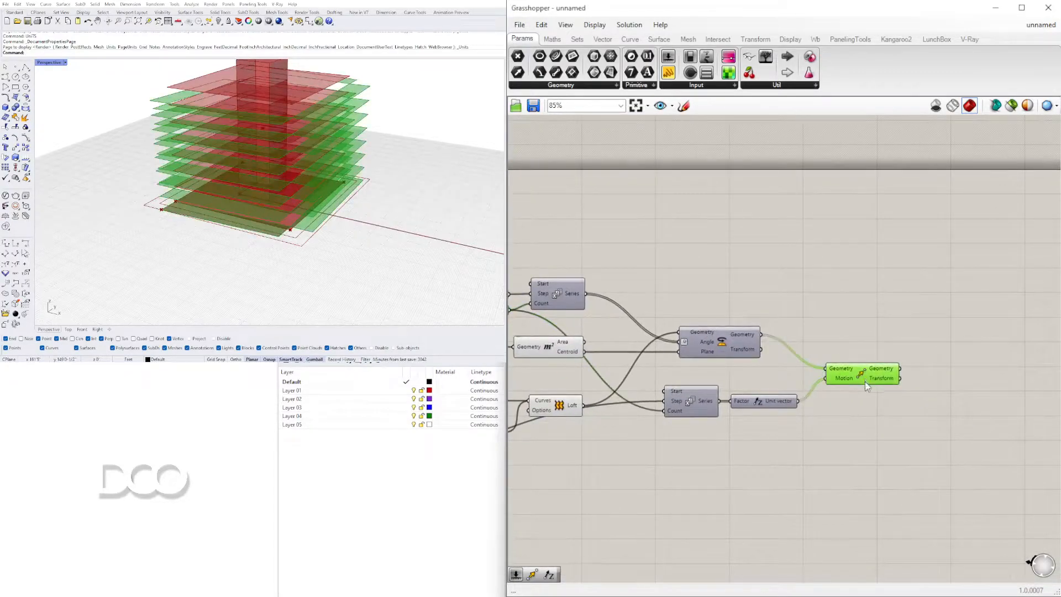
pyautogui.moveTo(865, 381); pyautogui.dragTo(899, 373, button='right')
pyautogui.scroll(3, 309, 238)
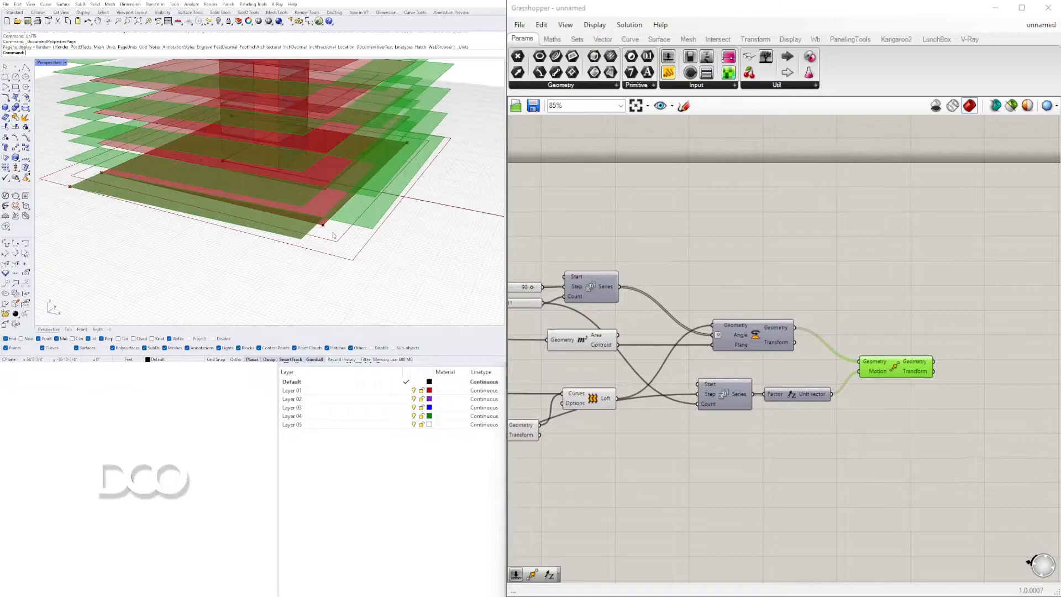
pyautogui.moveTo(325, 247); pyautogui.dragTo(360, 266, button='right')
pyautogui.scroll(-8, 341, 258)
pyautogui.scroll(5, 310, 270)
# - Reposition the final Move component closer to the Unit Z vector and turn off its preview
pyautogui.moveTo(887, 369); pyautogui.dragTo(872, 385)
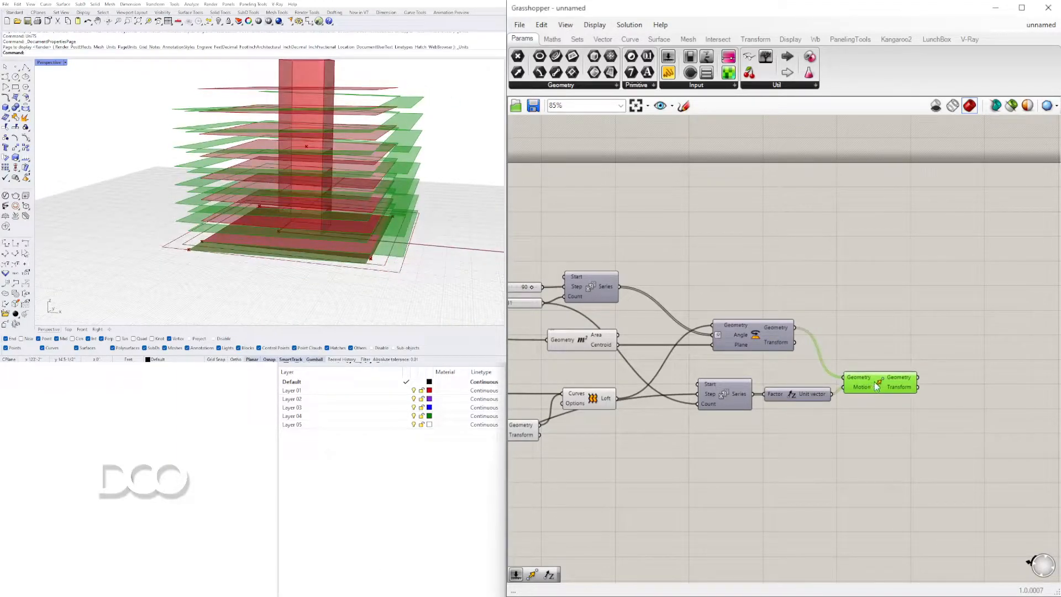
pyautogui.rightClick(878, 386)
pyautogui.click(906, 403)
# - Examine the lofted strip and the moved line feeding the Loft at the corner of the tower's base
pyautogui.moveTo(310, 210); pyautogui.dragTo(376, 221, button='right')
pyautogui.moveTo(754, 442); pyautogui.dragTo(925, 394, button='right')
pyautogui.click(767, 353)
pyautogui.moveTo(769, 357); pyautogui.dragTo(773, 337)
pyautogui.scroll(3, 375, 224)
pyautogui.moveTo(376, 224); pyautogui.dragTo(338, 213, button='right')
pyautogui.scroll(4, 318, 218)
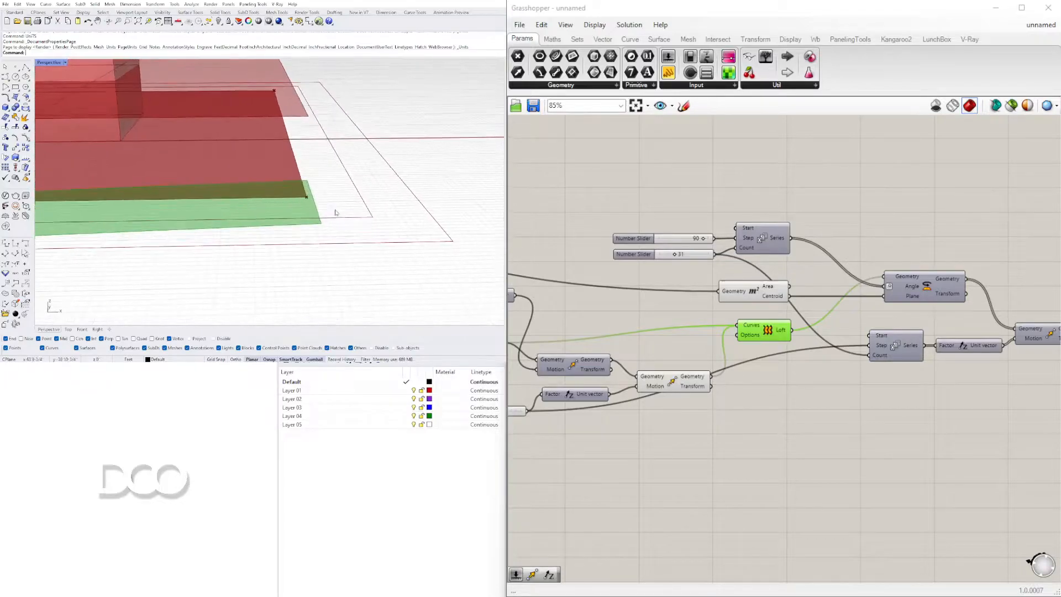
pyautogui.click(680, 385)
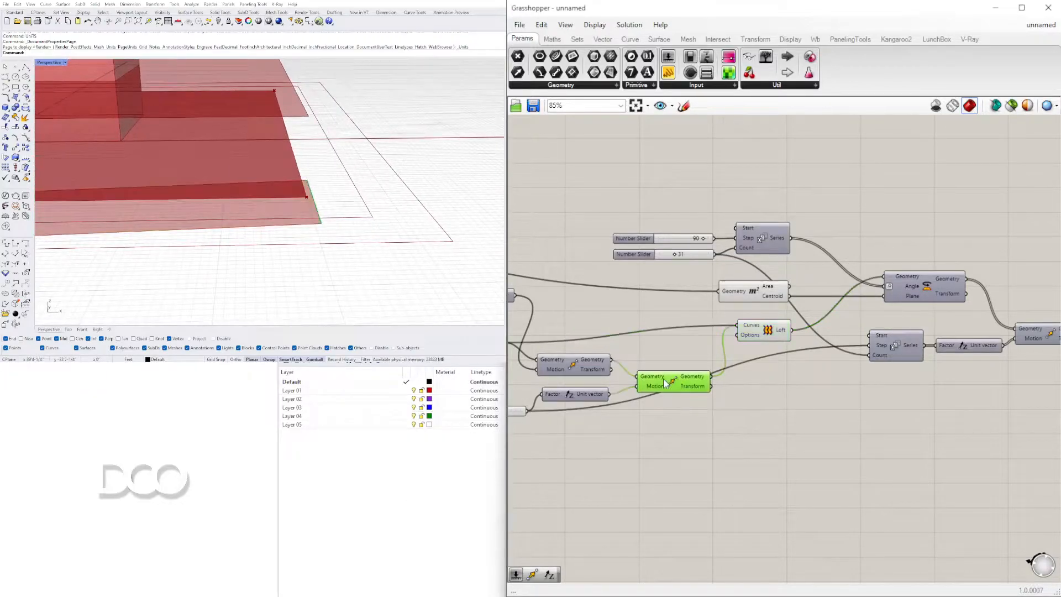
pyautogui.moveTo(310, 194)
pyautogui.mouseDown(button='right')
pyautogui.moveTo(310, 173)
pyautogui.moveTo(306, 228)
pyautogui.moveTo(314, 197)
pyautogui.mouseUp(button='right')
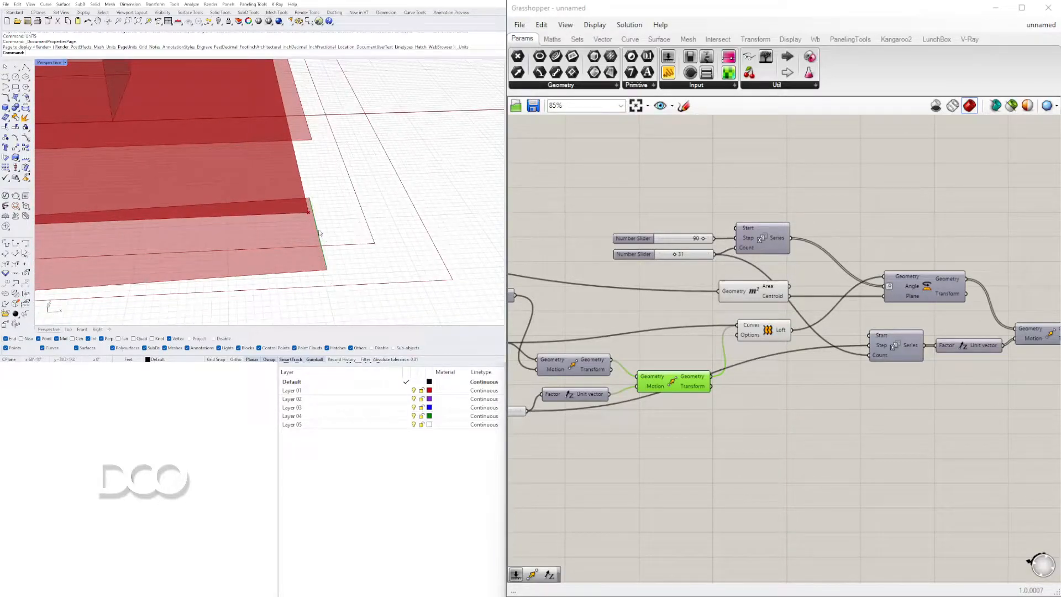
pyautogui.scroll(-5, 320, 232)
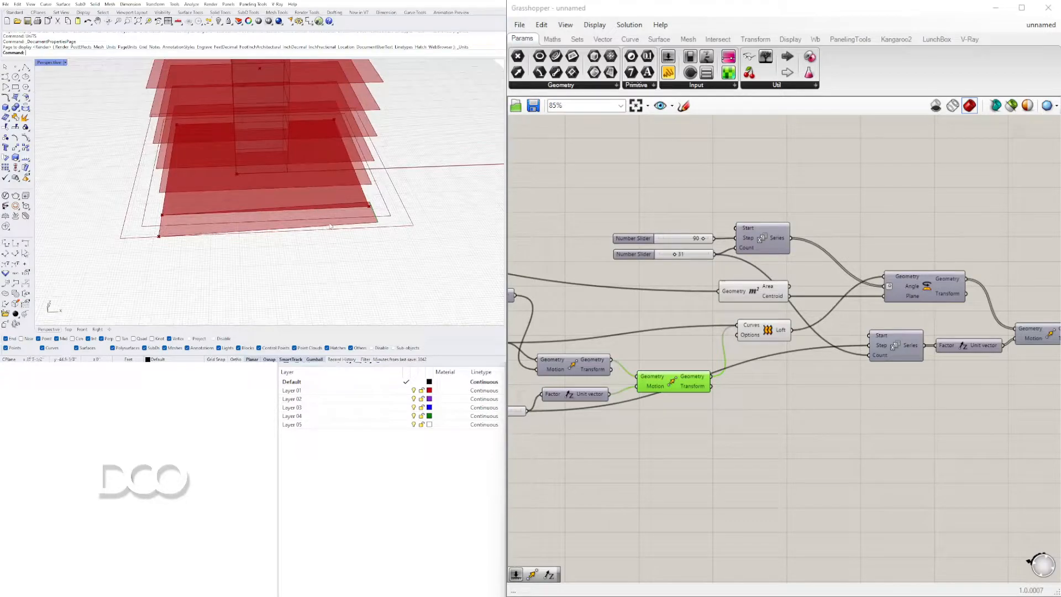
# - Add an Extrude component and a Unit X vector component beneath the Loft
pyautogui.scroll(3, 731, 404)
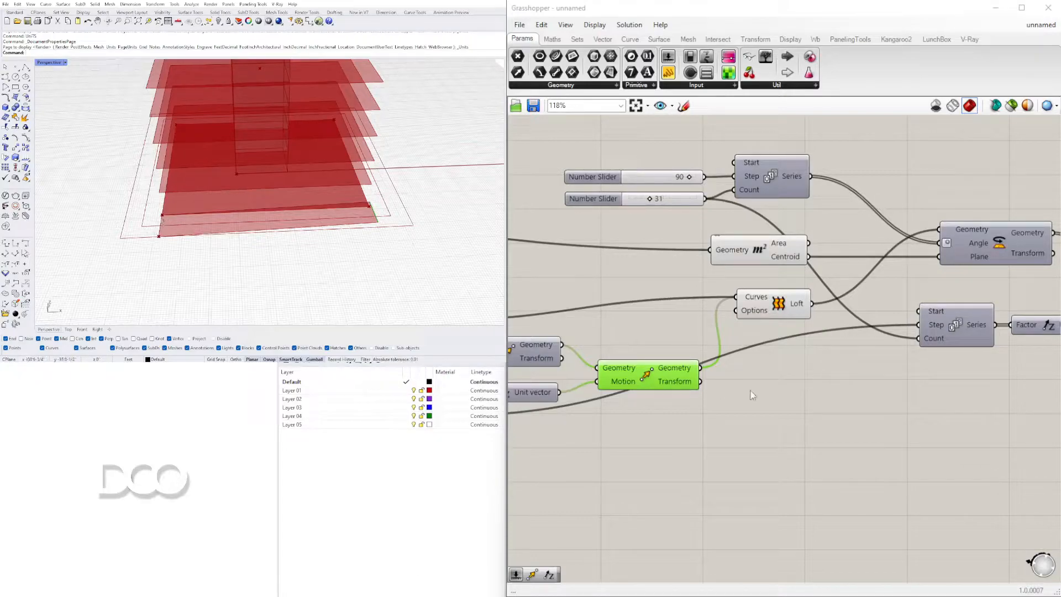
pyautogui.doubleClick(782, 385)
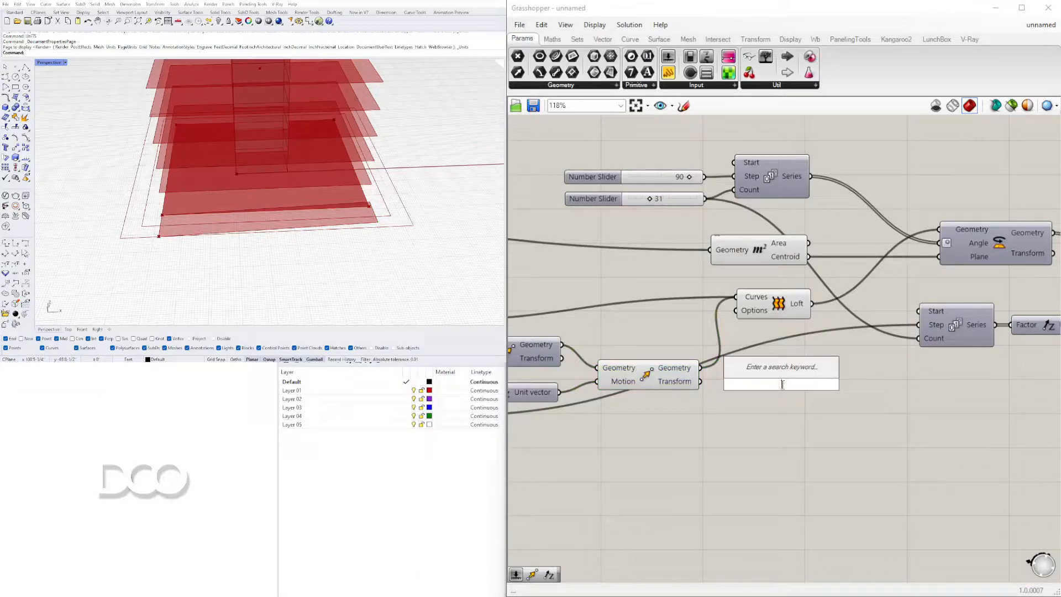
pyautogui.write('extr')
pyautogui.click(765, 370)
pyautogui.moveTo(806, 391); pyautogui.dragTo(894, 393)
pyautogui.doubleClick(763, 396)
pyautogui.write('x')
pyautogui.click(754, 381)
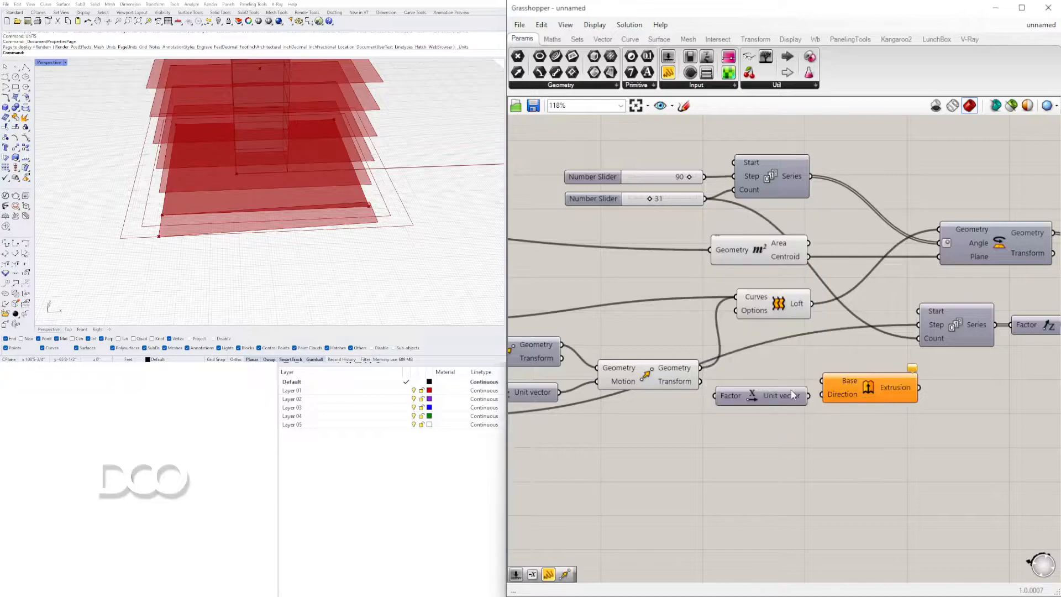
# - Connect the new Unit X vector to the Extrude component's Direction input and place the pair below the second Series
pyautogui.scroll(3, 800, 393)
pyautogui.moveTo(912, 453); pyautogui.dragTo(740, 362)
pyautogui.moveTo(740, 362); pyautogui.dragTo(640, 333, button='right')
pyautogui.moveTo(780, 351); pyautogui.dragTo(888, 400)
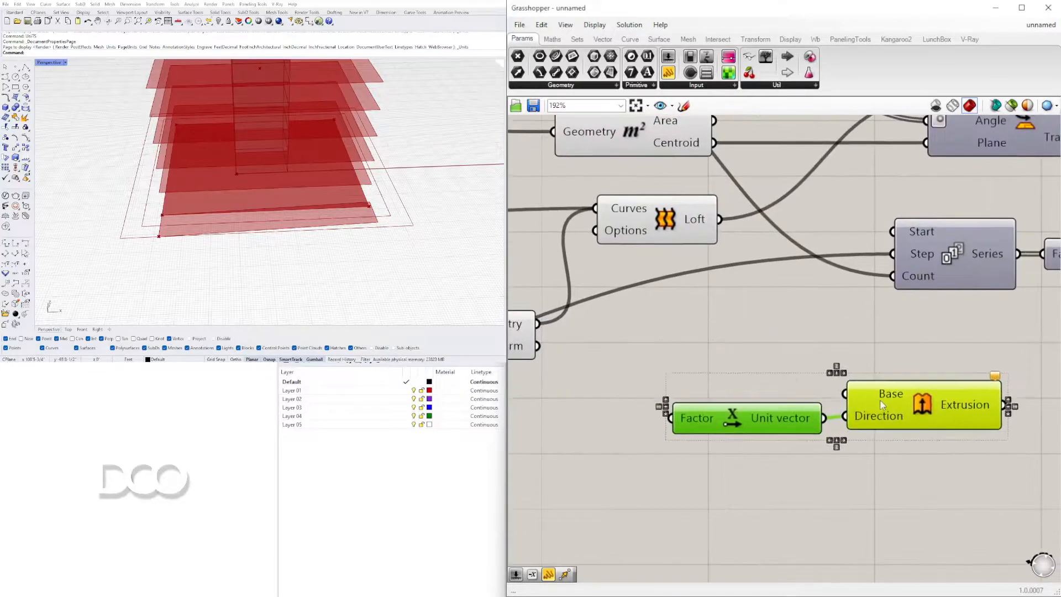
# - Connect the Geometry output of the Move feeding the Loft to the Extrude's Base, and reposition the Move and Unit X components
pyautogui.click(666, 354)
pyautogui.scroll(-2, 658, 350)
pyautogui.moveTo(652, 352); pyautogui.dragTo(753, 353, button='right')
pyautogui.click(615, 340)
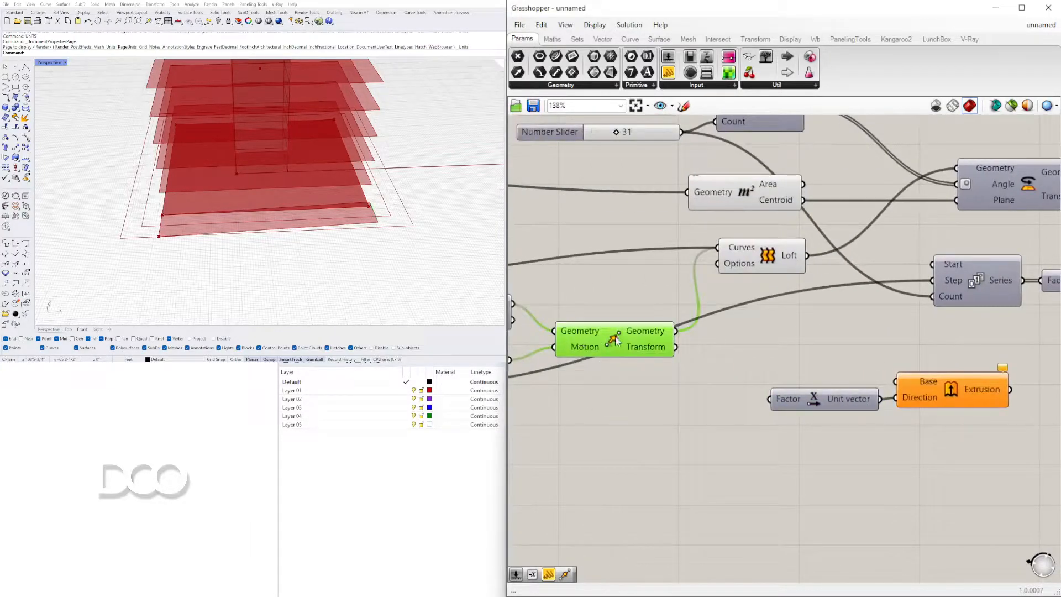
pyautogui.moveTo(630, 335); pyautogui.dragTo(896, 381)
pyautogui.click(818, 407)
pyautogui.moveTo(818, 406); pyautogui.dragTo(807, 425)
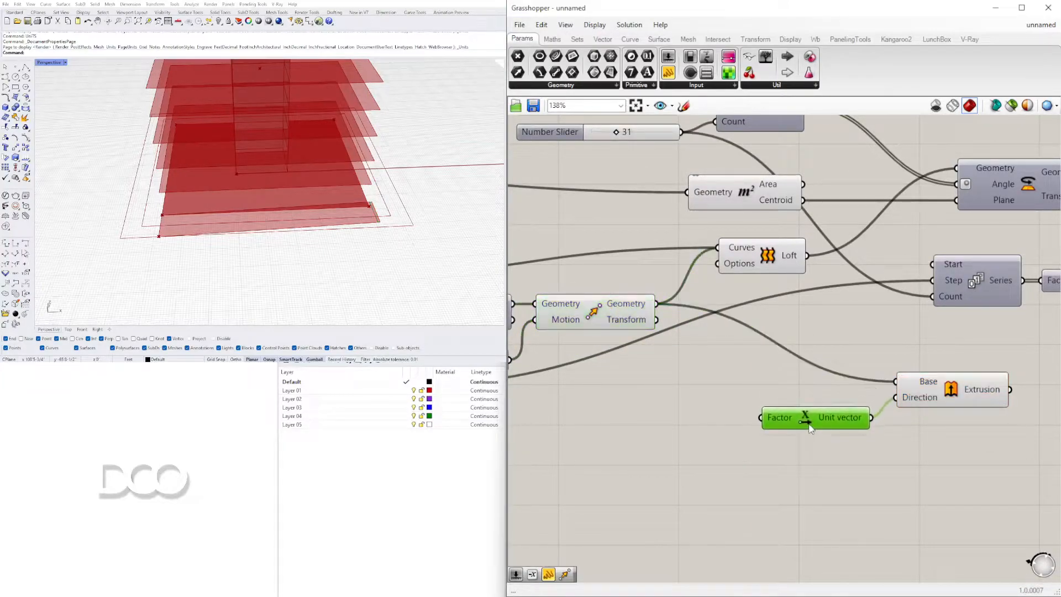
pyautogui.moveTo(684, 347); pyautogui.dragTo(726, 404)
pyautogui.click(933, 395)
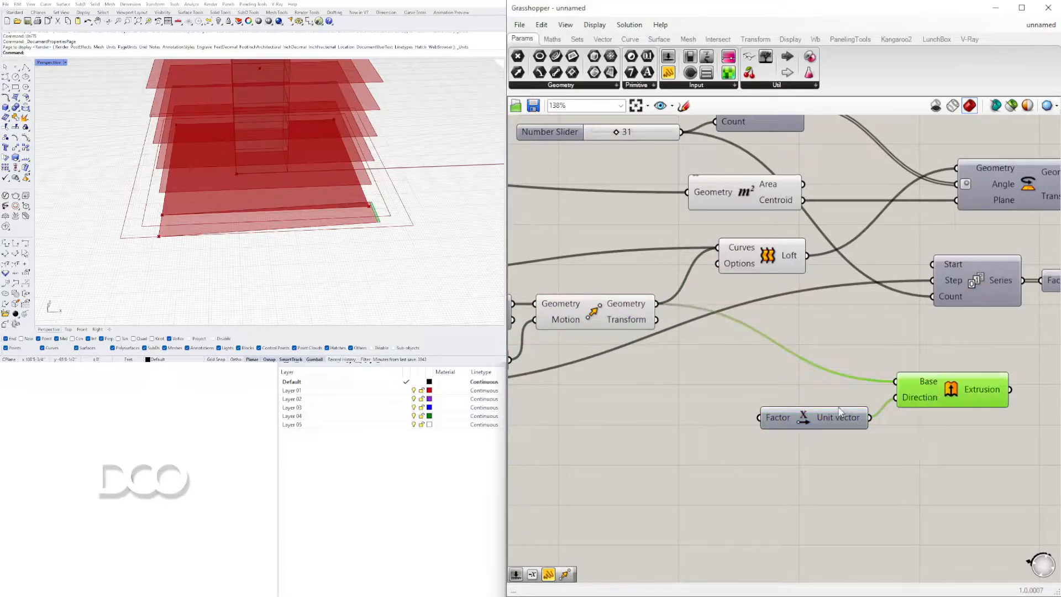
pyautogui.moveTo(830, 426); pyautogui.dragTo(830, 419)
# - Connect the Addition component's Result to the Factor input of the Unit X vector that drives the Extrude
pyautogui.scroll(-3, 800, 418)
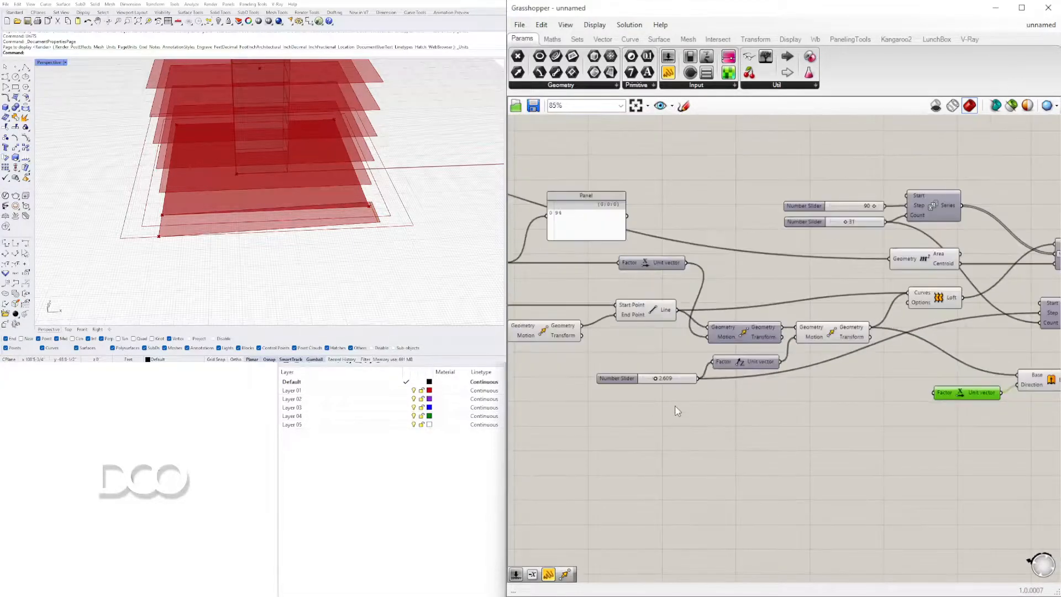
pyautogui.moveTo(724, 413); pyautogui.dragTo(962, 406, button='right')
pyautogui.moveTo(684, 343); pyautogui.dragTo(839, 329, button='right')
pyautogui.scroll(-1, 711, 366)
pyautogui.moveTo(712, 367); pyautogui.dragTo(801, 362, button='right')
pyautogui.click(736, 330)
pyautogui.moveTo(860, 325); pyautogui.dragTo(808, 289, button='right')
pyautogui.click(934, 281)
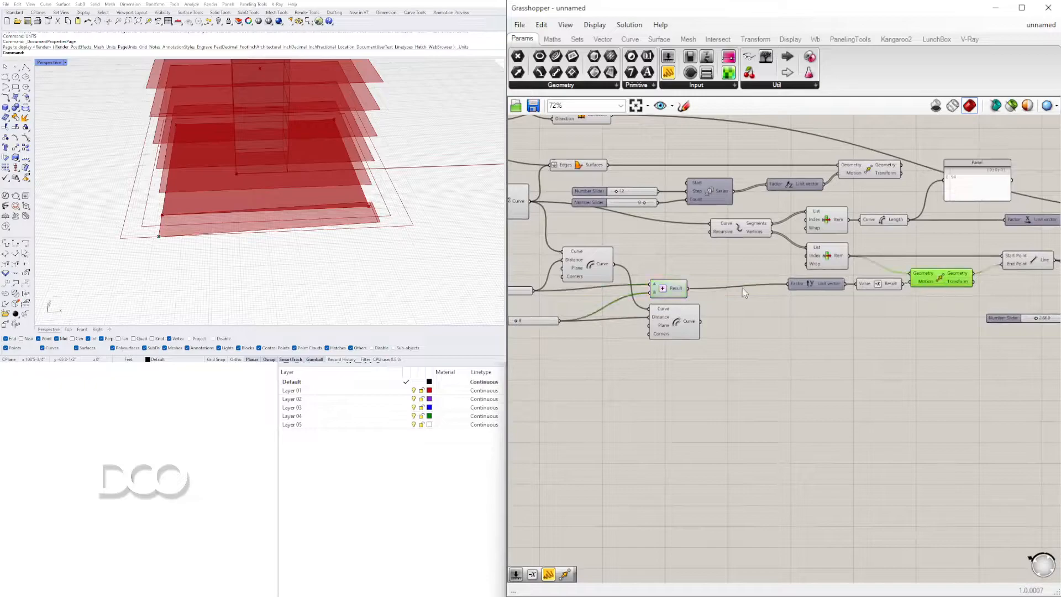
pyautogui.moveTo(663, 289); pyautogui.dragTo(676, 290)
pyautogui.moveTo(698, 294); pyautogui.dragTo(642, 283, button='right')
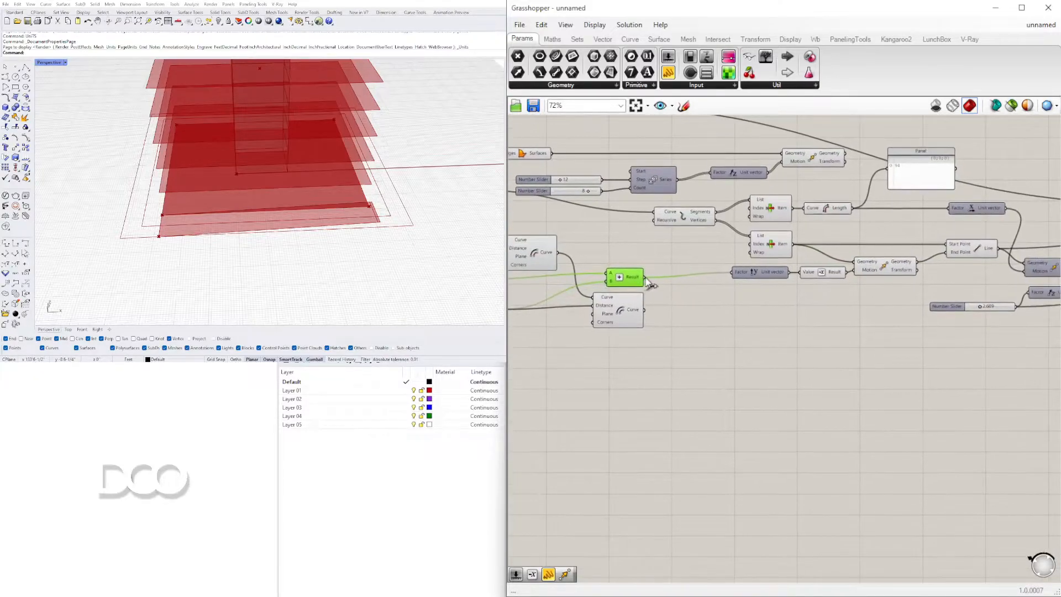
pyautogui.scroll(-5, 685, 289)
pyautogui.moveTo(670, 285); pyautogui.dragTo(656, 166)
# - Examine the extruded corner surface at the tower's base with the Extrude component selected
pyautogui.scroll(8, 1016, 357)
pyautogui.moveTo(752, 216); pyautogui.dragTo(724, 260, button='right')
pyautogui.moveTo(793, 190); pyautogui.dragTo(790, 188)
pyautogui.scroll(5, 425, 212)
pyautogui.moveTo(422, 218); pyautogui.dragTo(316, 287, button='right')
pyautogui.scroll(-4, 305, 263)
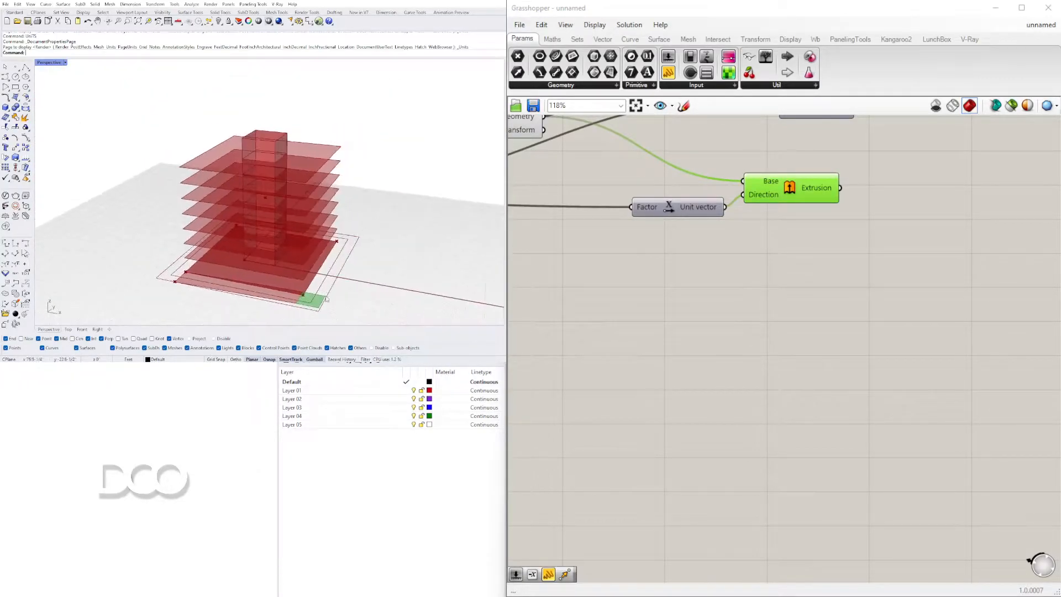
pyautogui.scroll(3, 316, 287)
pyautogui.scroll(-3, 862, 259)
pyautogui.moveTo(811, 249); pyautogui.dragTo(789, 364, button='right')
pyautogui.scroll(3, 789, 365)
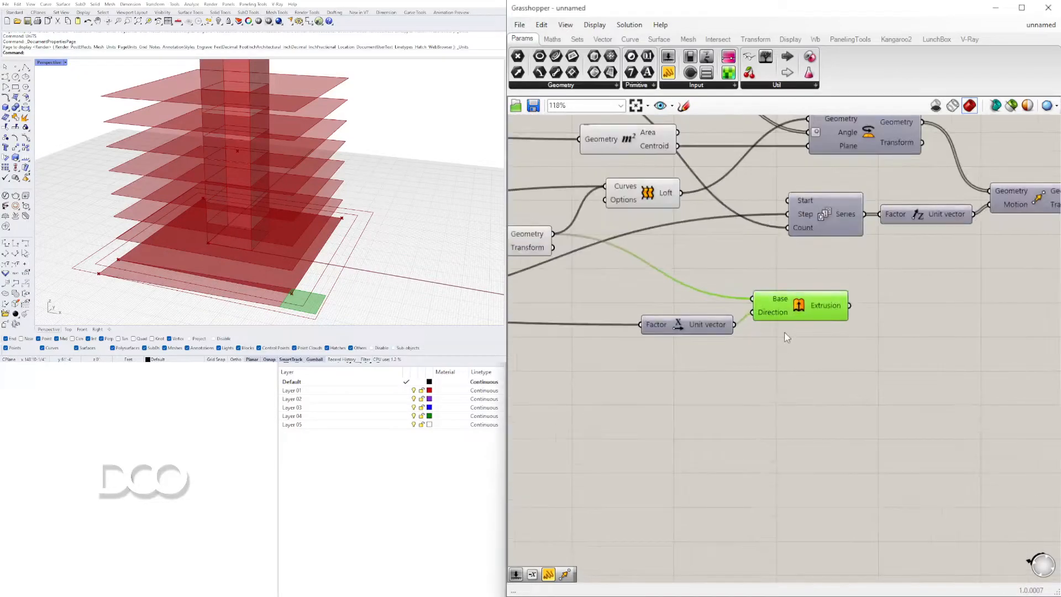
# - Move the Extrude component and its Unit X vector lower on the canvas, clear of the stacking components
pyautogui.scroll(-2, 965, 233)
pyautogui.moveTo(966, 234); pyautogui.dragTo(930, 278, button='right')
pyautogui.moveTo(903, 401); pyautogui.dragTo(720, 327)
pyautogui.moveTo(792, 334); pyautogui.dragTo(759, 386)
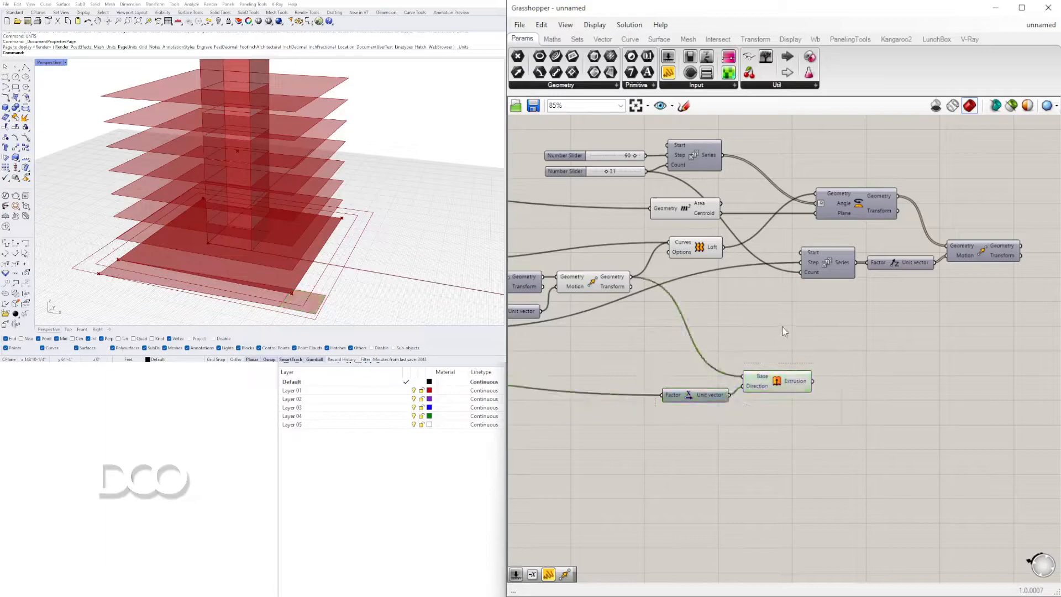
# - Turn on the preview of the Move component that stacks the rotated strips and check the result on the tower
pyautogui.scroll(1, 999, 241)
pyautogui.click(979, 248)
pyautogui.rightClick(978, 250)
pyautogui.click(1003, 282)
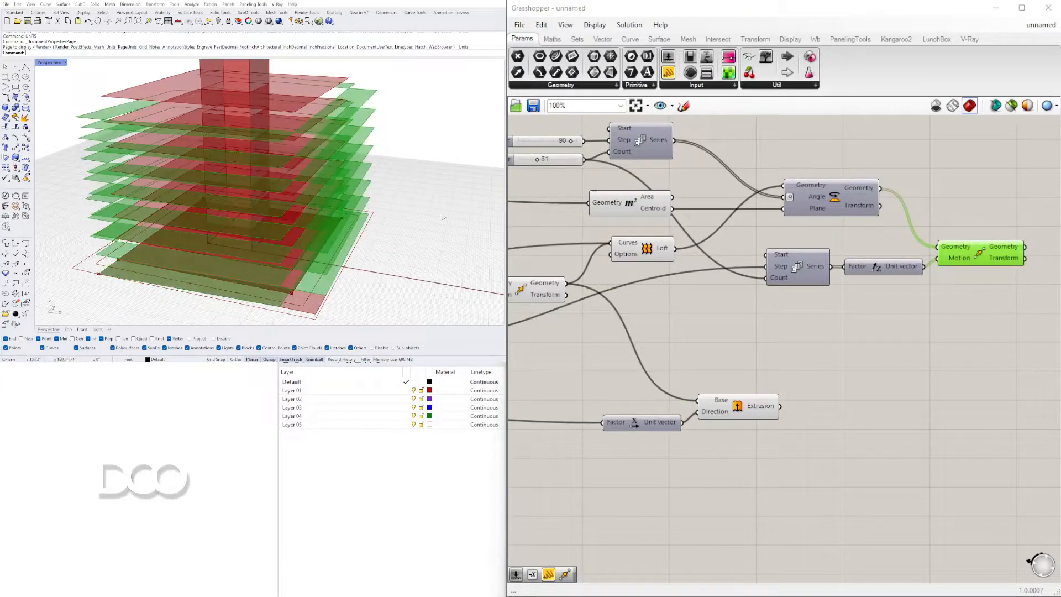
pyautogui.scroll(10, 264, 224)
pyautogui.moveTo(263, 224); pyautogui.dragTo(160, 234, button='right')
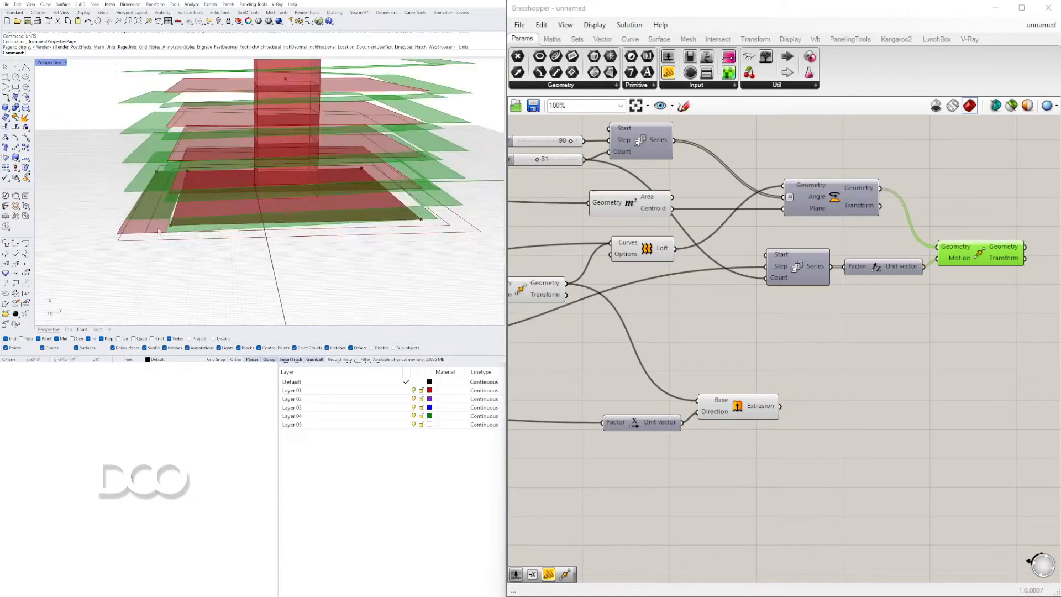
pyautogui.moveTo(448, 210); pyautogui.dragTo(314, 232, button='right')
# - Duplicate the Rotate, Series, Unit Z and Move components that stack the strips, placing the copies below the originals
pyautogui.click(788, 345)
pyautogui.scroll(-2, 801, 346)
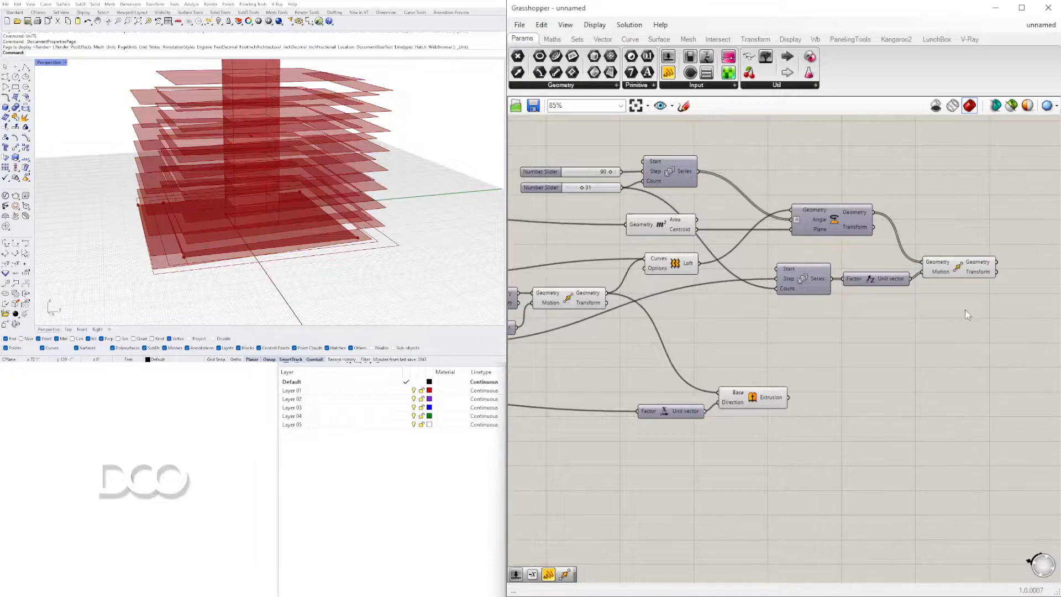
pyautogui.moveTo(944, 300); pyautogui.dragTo(929, 269, button='right')
pyautogui.moveTo(954, 287); pyautogui.dragTo(869, 192)
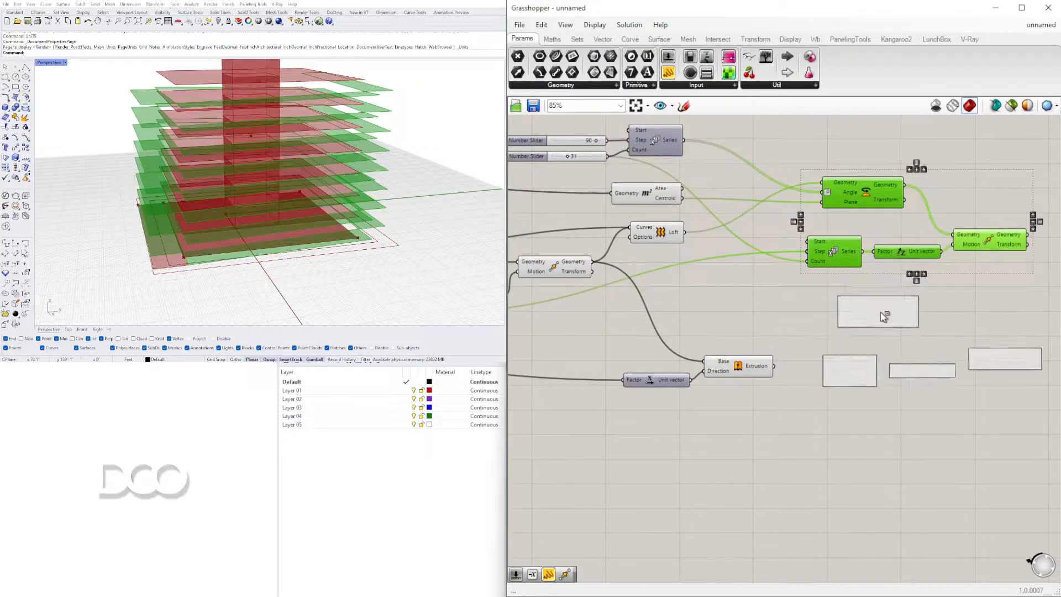
pyautogui.click(885, 320)
# - Shift the Extrude component up and connect its Extrusion output to the copied Rotate's Geometry input
pyautogui.click(767, 317)
pyautogui.click(750, 352)
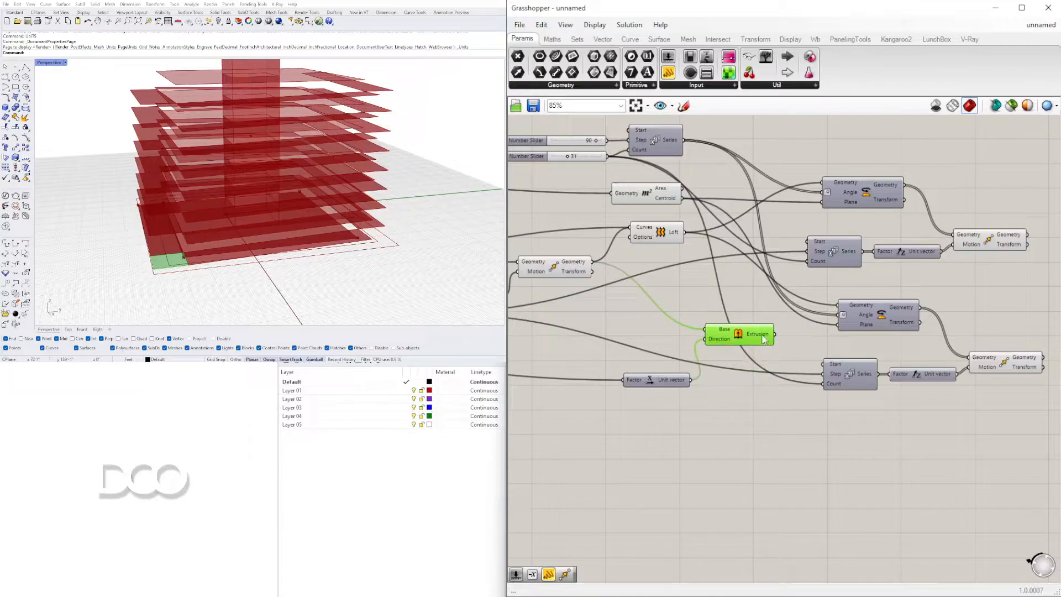
pyautogui.moveTo(838, 308); pyautogui.dragTo(838, 309)
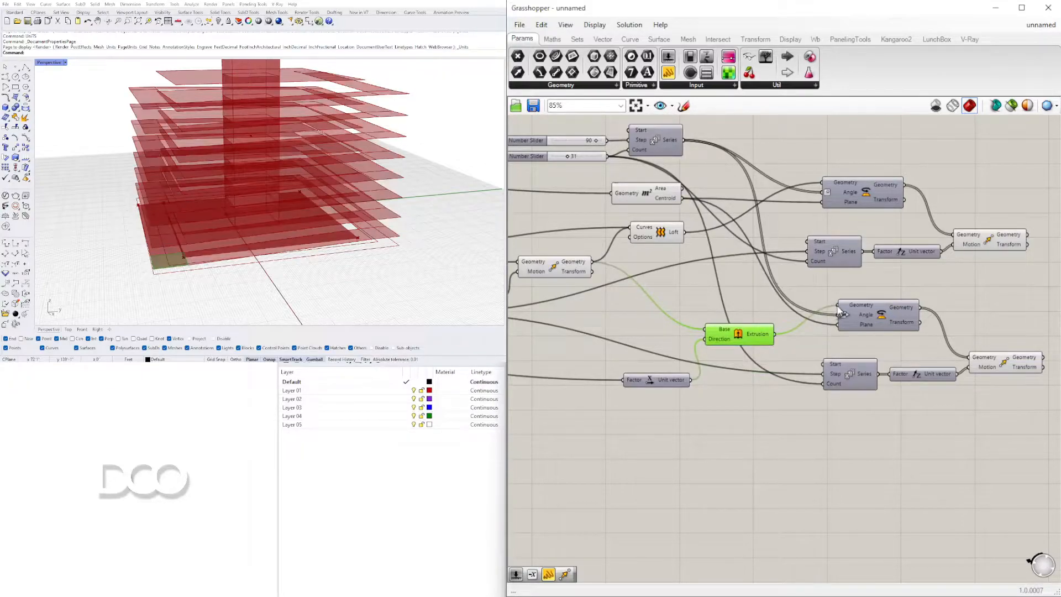
pyautogui.click(1005, 369)
pyautogui.moveTo(331, 216); pyautogui.dragTo(431, 216, button='right')
# - Place the Unit X vector level with the Extrude component's Direction input
pyautogui.moveTo(933, 323); pyautogui.dragTo(837, 310, button='right')
pyautogui.moveTo(940, 257); pyautogui.dragTo(687, 144)
pyautogui.moveTo(952, 402); pyautogui.dragTo(589, 272)
pyautogui.click(620, 296)
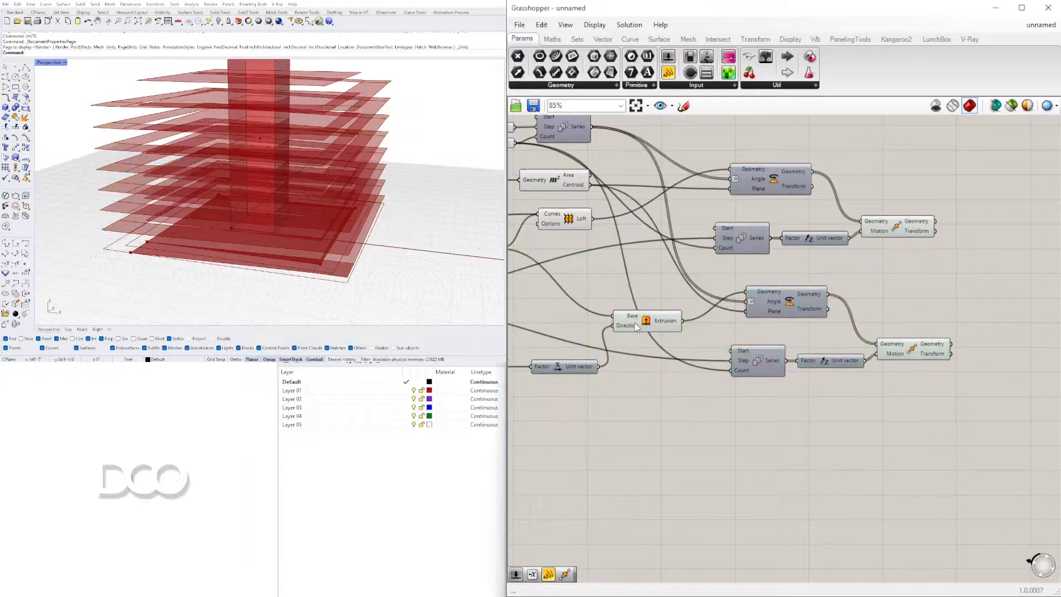
pyautogui.moveTo(679, 329); pyautogui.dragTo(764, 339, button='right')
pyautogui.moveTo(654, 380); pyautogui.dragTo(665, 349)
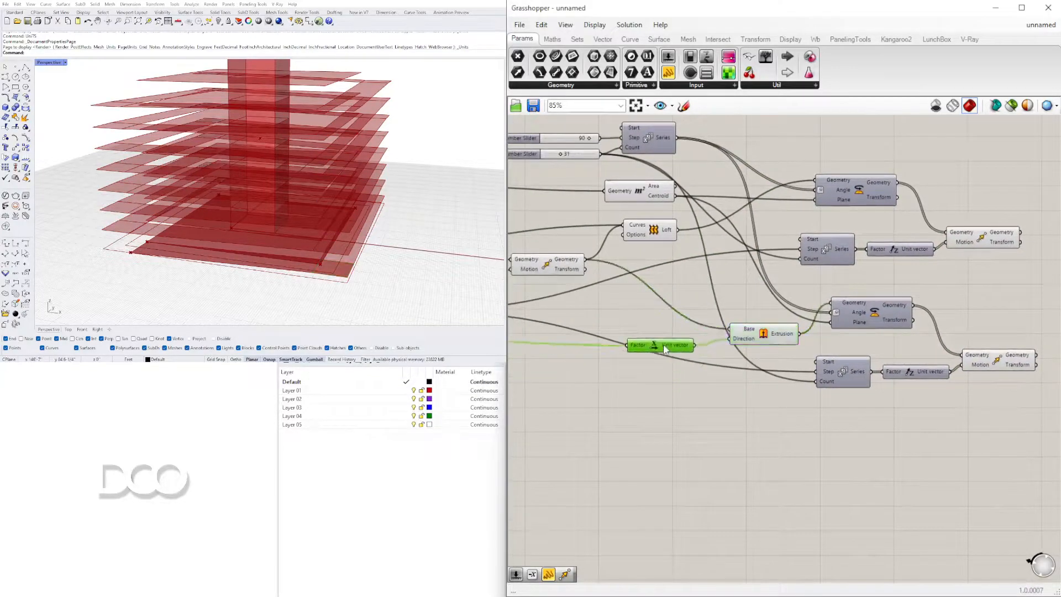
# - Check the stacked corner surfaces from the copied Move and shift the original Move component closer into line with it
pyautogui.moveTo(946, 425); pyautogui.dragTo(832, 403, button='right')
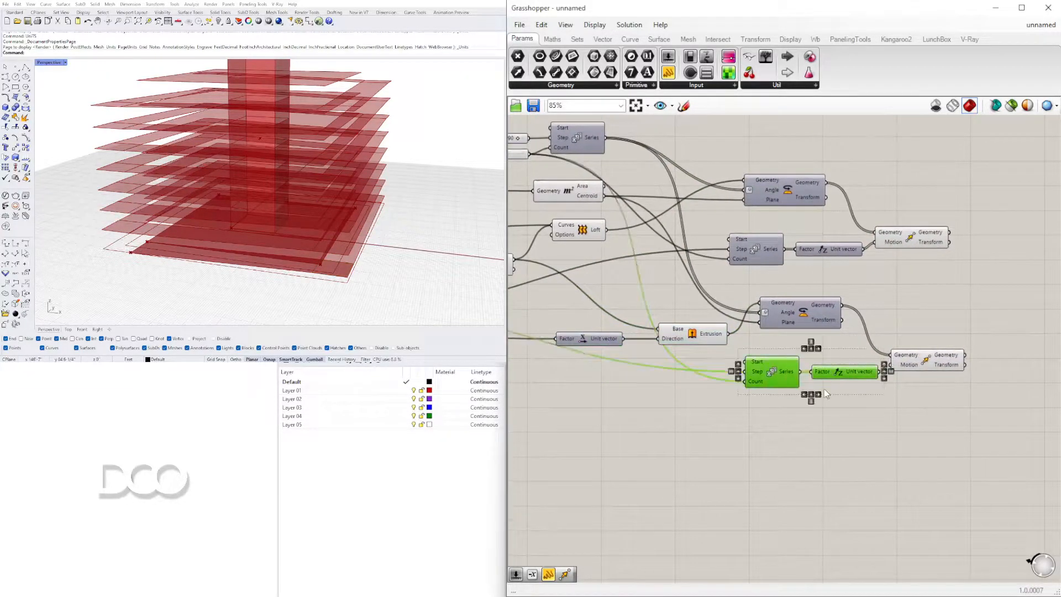
pyautogui.click(933, 363)
pyautogui.moveTo(310, 177); pyautogui.dragTo(367, 180, button='right')
pyautogui.click(942, 330)
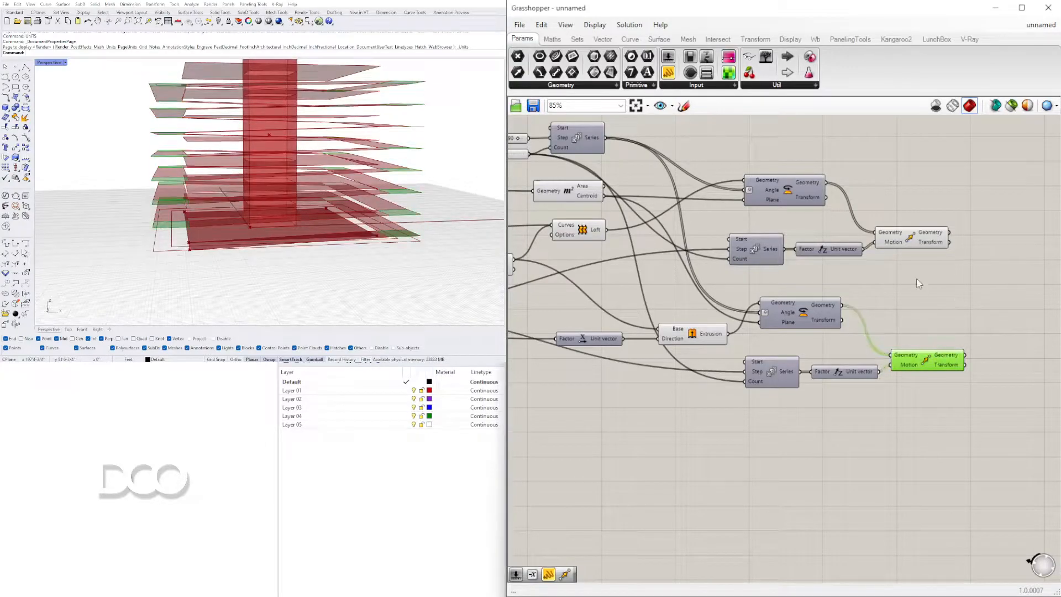
pyautogui.moveTo(905, 242); pyautogui.dragTo(913, 240)
# - Examine how the two Offset Curve outlines relate to the strips and corners at the tower's base
pyautogui.scroll(5, 236, 232)
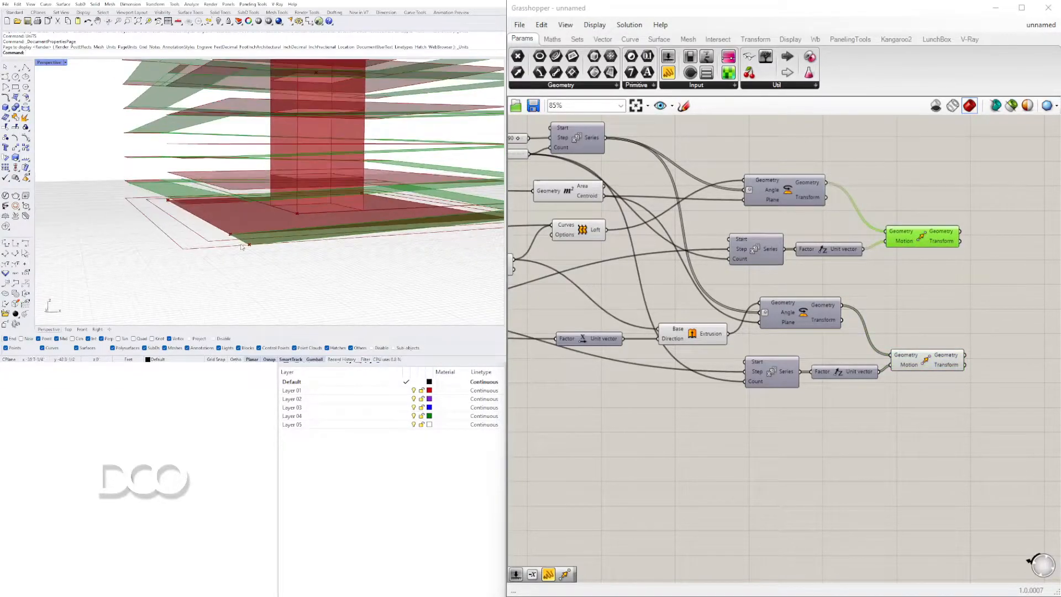
pyautogui.scroll(-3, 728, 437)
pyautogui.moveTo(667, 426); pyautogui.dragTo(938, 400, button='right')
pyautogui.click(619, 355)
pyautogui.scroll(3, 619, 356)
pyautogui.moveTo(620, 356); pyautogui.dragTo(995, 355, button='right')
pyautogui.moveTo(702, 376); pyautogui.dragTo(836, 369, button='right')
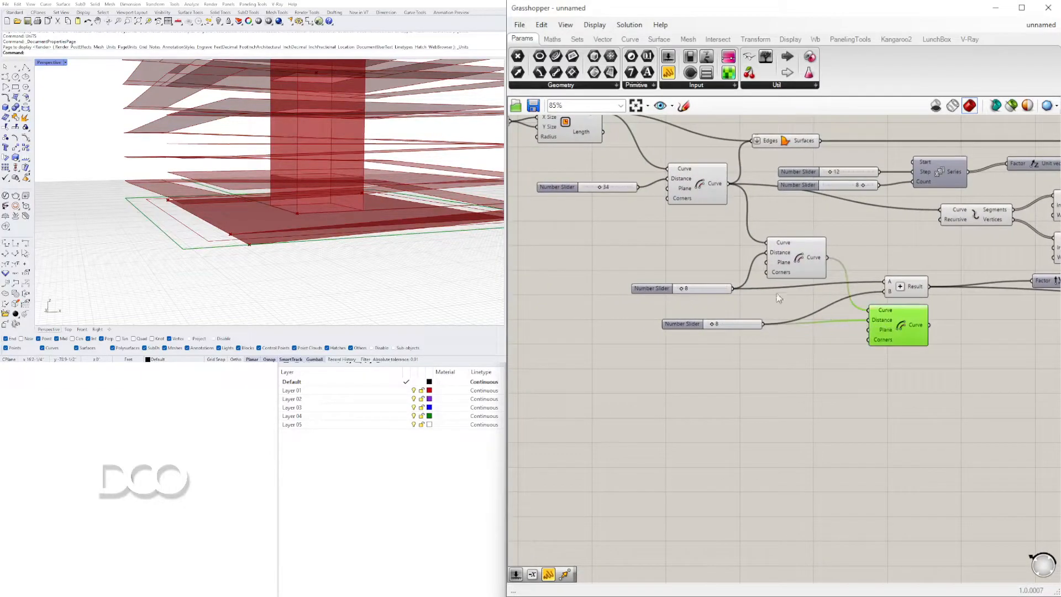
pyautogui.click(799, 260)
pyautogui.moveTo(1052, 288); pyautogui.dragTo(731, 301, button='right')
pyautogui.moveTo(331, 213); pyautogui.dragTo(339, 269, button='right')
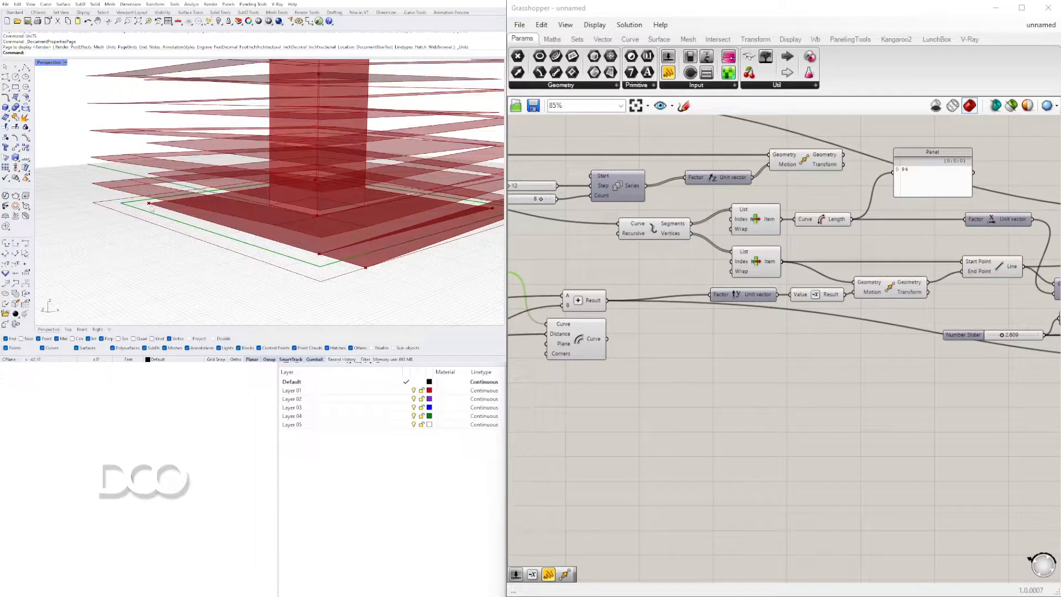
pyautogui.moveTo(153, 212); pyautogui.dragTo(284, 239, button='right')
pyautogui.moveTo(392, 256); pyautogui.dragTo(292, 239, button='right')
pyautogui.scroll(5, 292, 239)
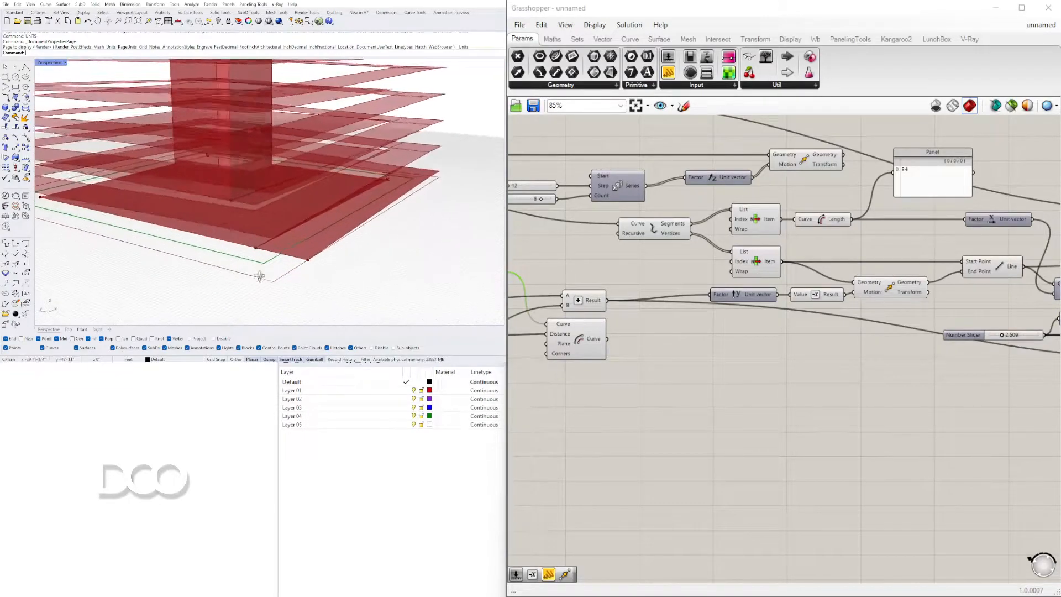
pyautogui.scroll(-3, 779, 339)
# - Examine the rotated strips and corner surfaces around the tower from several angles with the original stacking Move selected
pyautogui.moveTo(1023, 399); pyautogui.dragTo(758, 447, button='right')
pyautogui.moveTo(951, 378); pyautogui.dragTo(815, 361, button='right')
pyautogui.scroll(4, 815, 359)
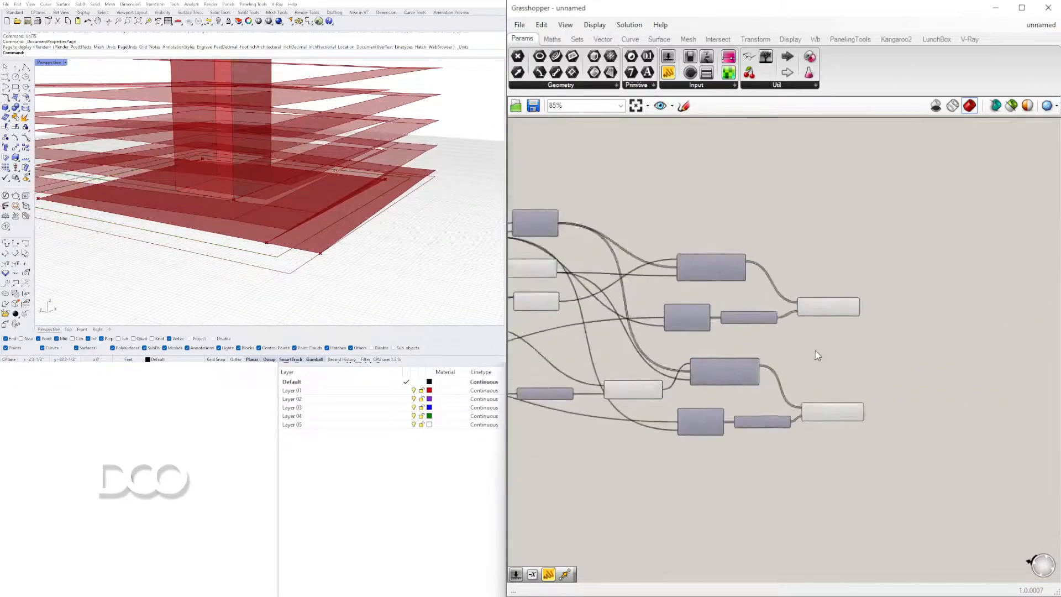
pyautogui.click(828, 294)
pyautogui.moveTo(332, 229); pyautogui.dragTo(233, 260, button='right')
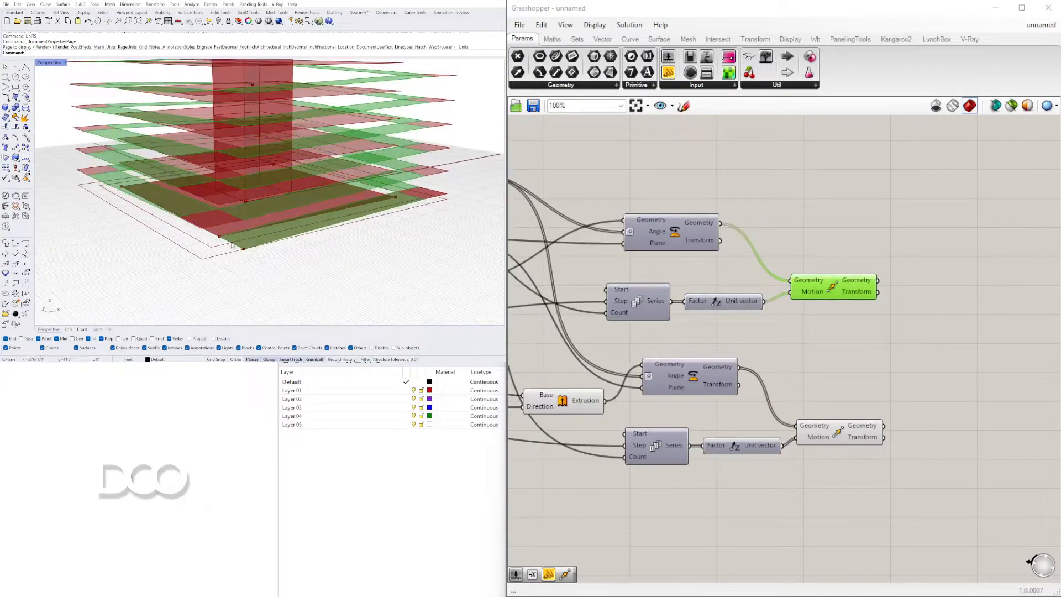
pyautogui.scroll(-5, 219, 249)
pyautogui.moveTo(235, 177); pyautogui.dragTo(173, 161, button='right')
pyautogui.scroll(3, 136, 116)
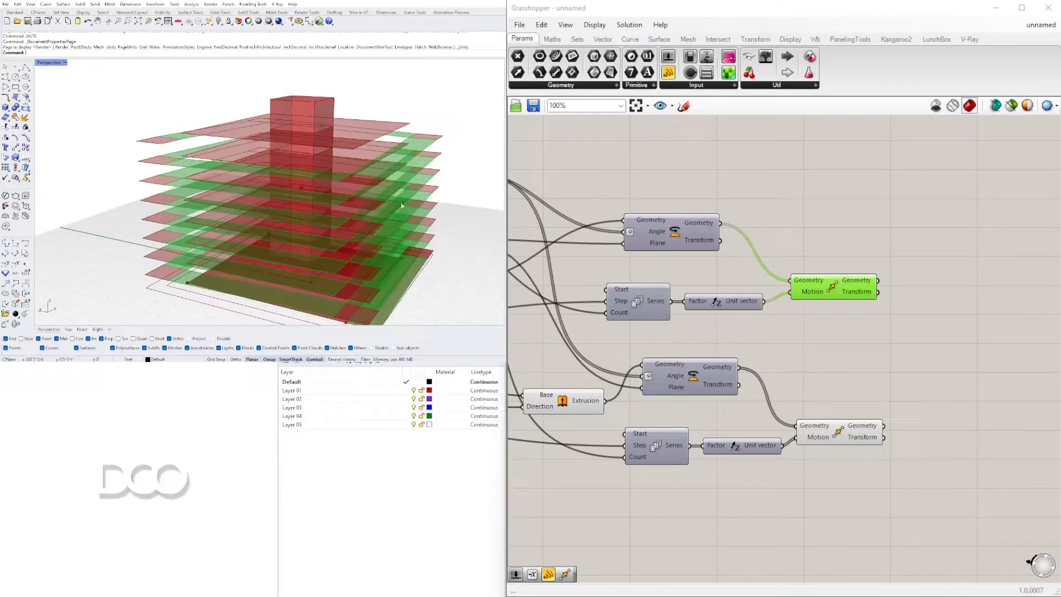
pyautogui.moveTo(387, 200); pyautogui.dragTo(390, 248, button='right')
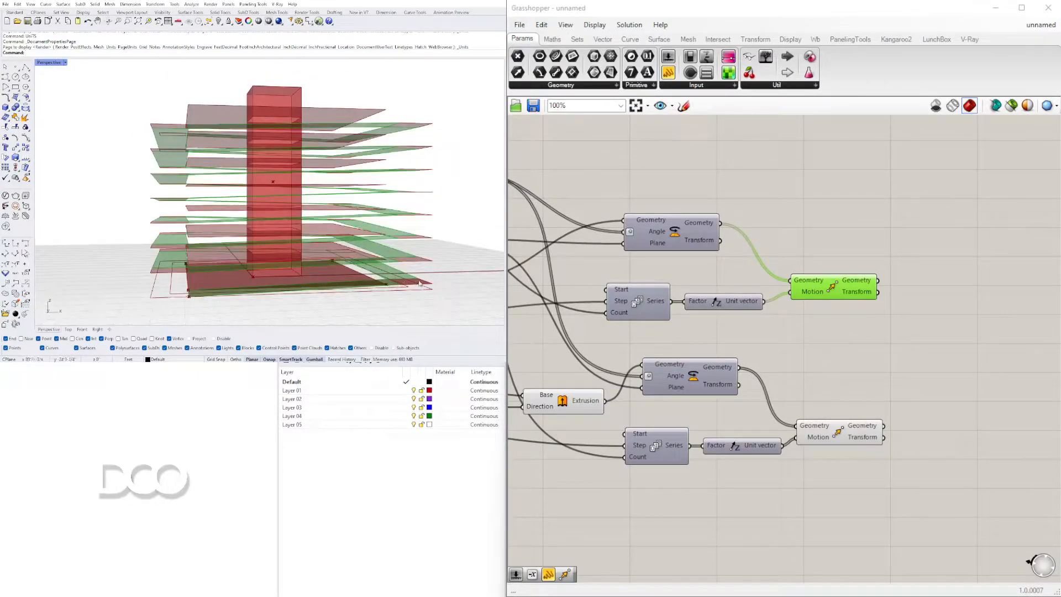
pyautogui.moveTo(234, 173); pyautogui.dragTo(258, 212, button='right')
pyautogui.click(849, 307)
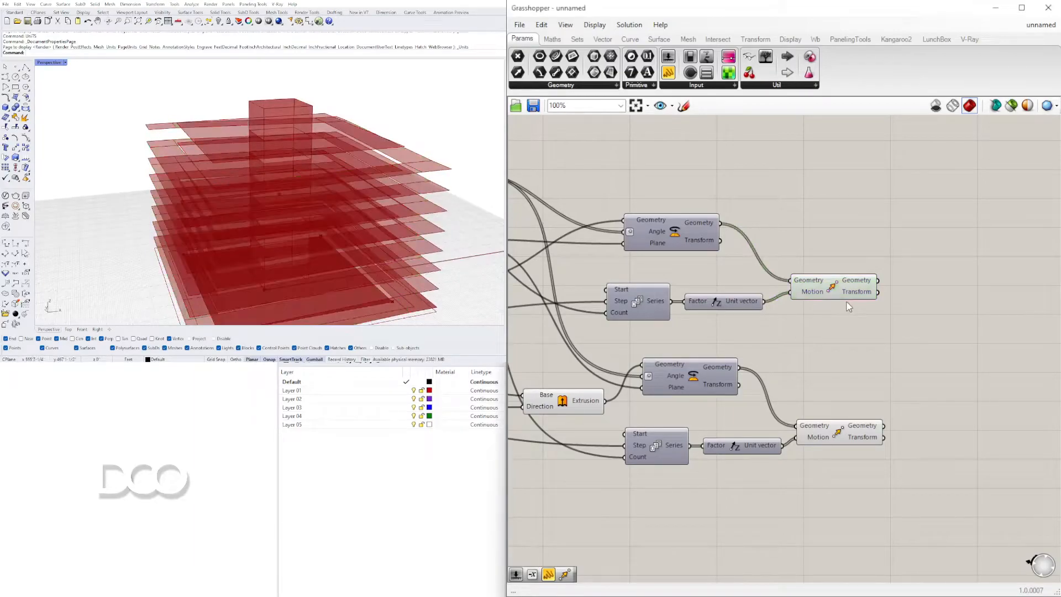
# - Lower the slider feeding the Series Count inputs so the strips wrap only the lower part of the tower
pyautogui.scroll(-2, 390, 179)
pyautogui.moveTo(384, 201); pyautogui.dragTo(417, 169, button='right')
pyautogui.moveTo(711, 305); pyautogui.dragTo(1011, 318, button='right')
pyautogui.moveTo(672, 304); pyautogui.dragTo(838, 309, button='right')
pyautogui.scroll(3, 822, 226)
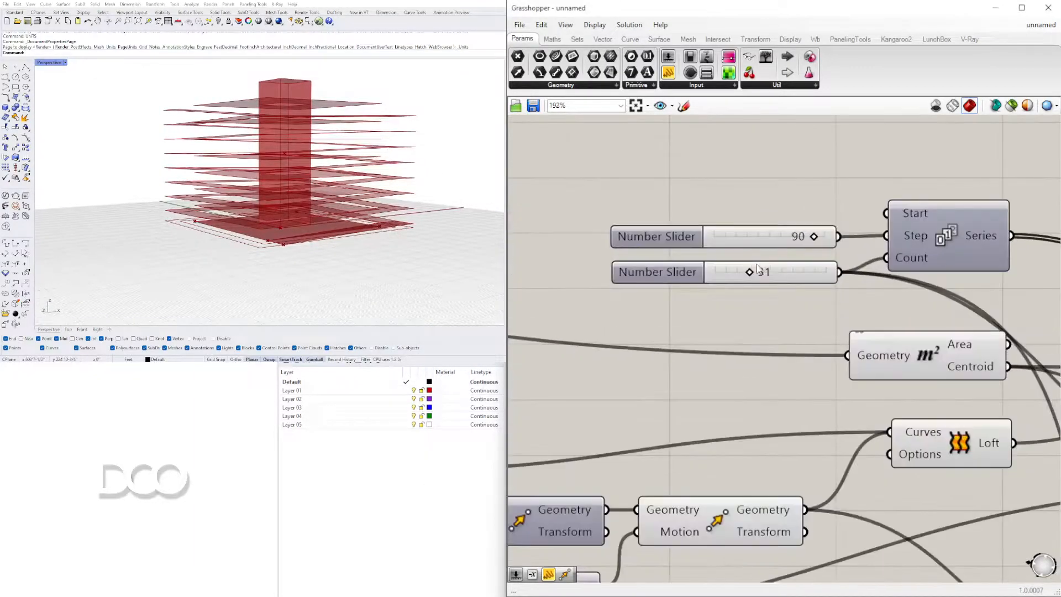
pyautogui.moveTo(465, 183); pyautogui.dragTo(194, 235, button='right')
pyautogui.scroll(4, 393, 173)
pyautogui.scroll(5, 215, 180)
pyautogui.scroll(-5, 183, 188)
pyautogui.scroll(-6, 719, 249)
pyautogui.moveTo(774, 313); pyautogui.dragTo(676, 348, button='right')
# - Align the two stacking Move components vertically and compare their strips and corner surfaces on the tower
pyautogui.moveTo(884, 354); pyautogui.dragTo(896, 343)
pyautogui.click(888, 416)
pyautogui.click(895, 436)
pyautogui.moveTo(238, 205); pyautogui.dragTo(288, 160, button='right')
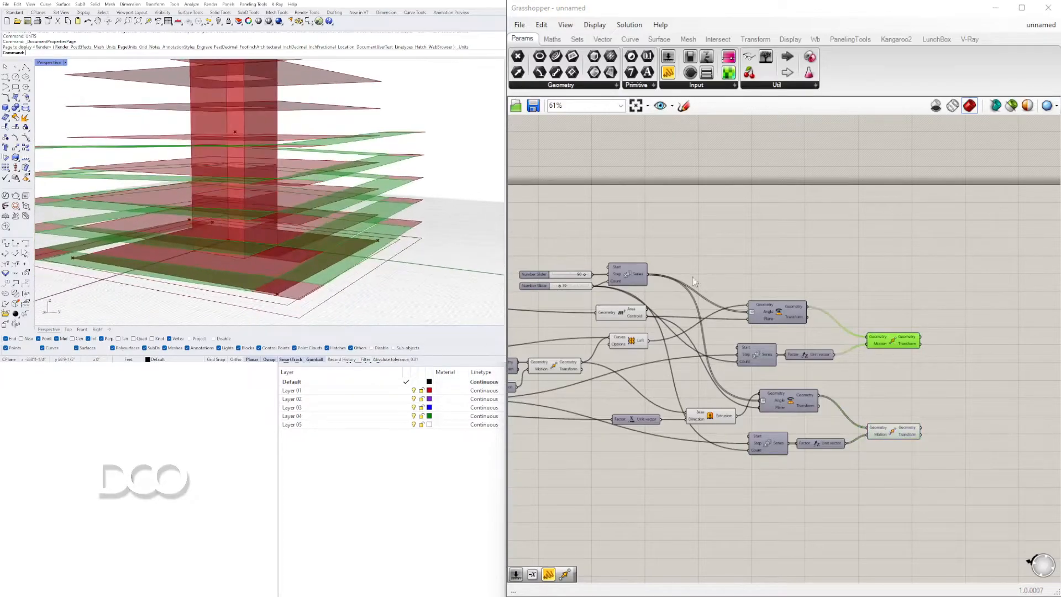
pyautogui.scroll(2, 853, 396)
pyautogui.click(892, 412)
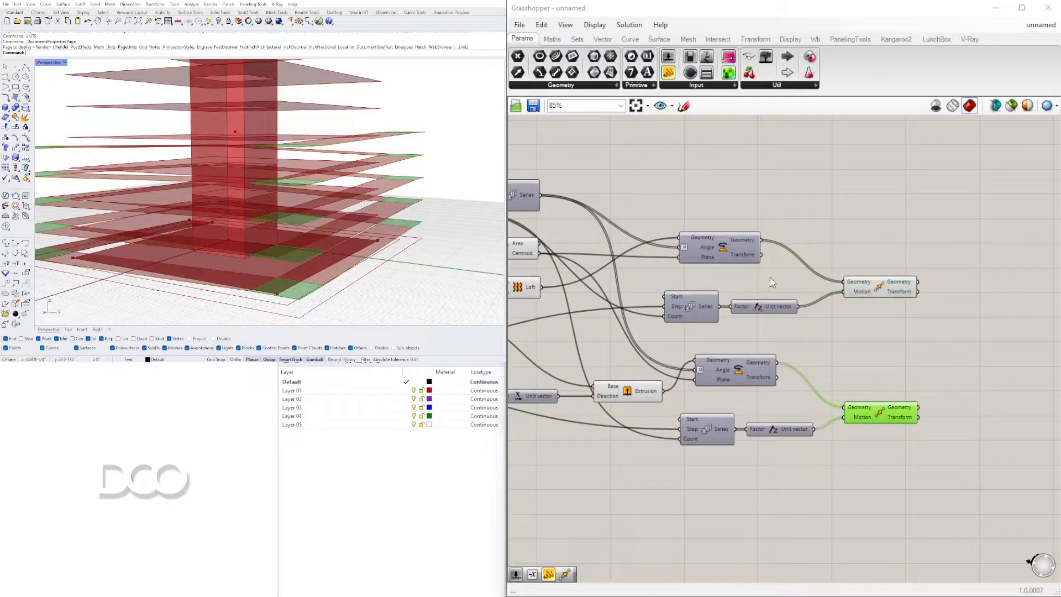
pyautogui.click(880, 296)
pyautogui.keyDown('shift'); pyautogui.click(894, 422); pyautogui.keyUp('shift')
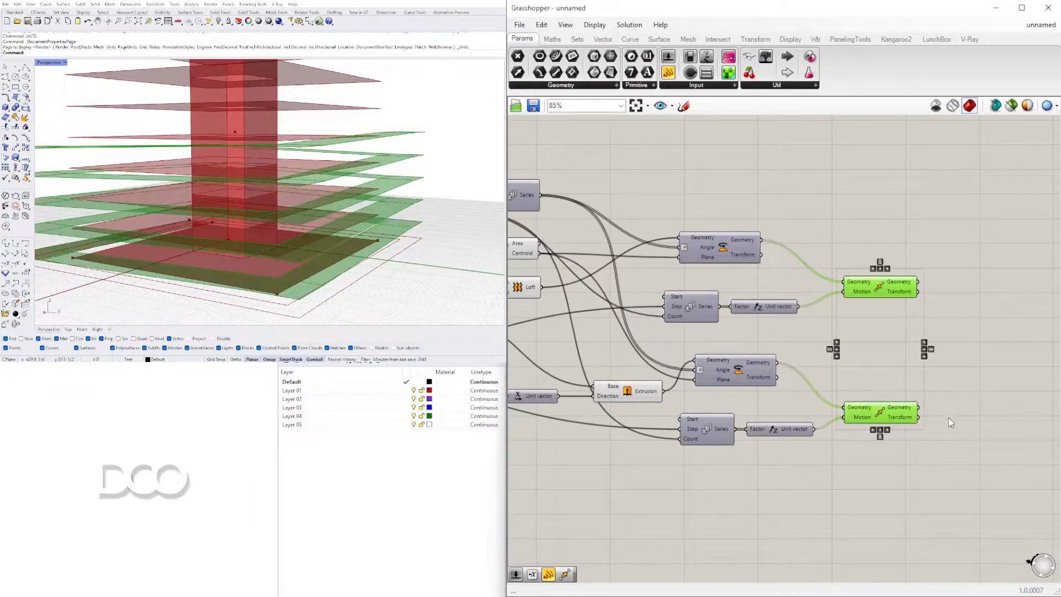
# - Add a Brep Join component and connect the Geometry outputs of both stacking Moves to its Breps input
pyautogui.moveTo(969, 380); pyautogui.dragTo(938, 353, button='right')
pyautogui.doubleClick(937, 353)
pyautogui.write('JO')
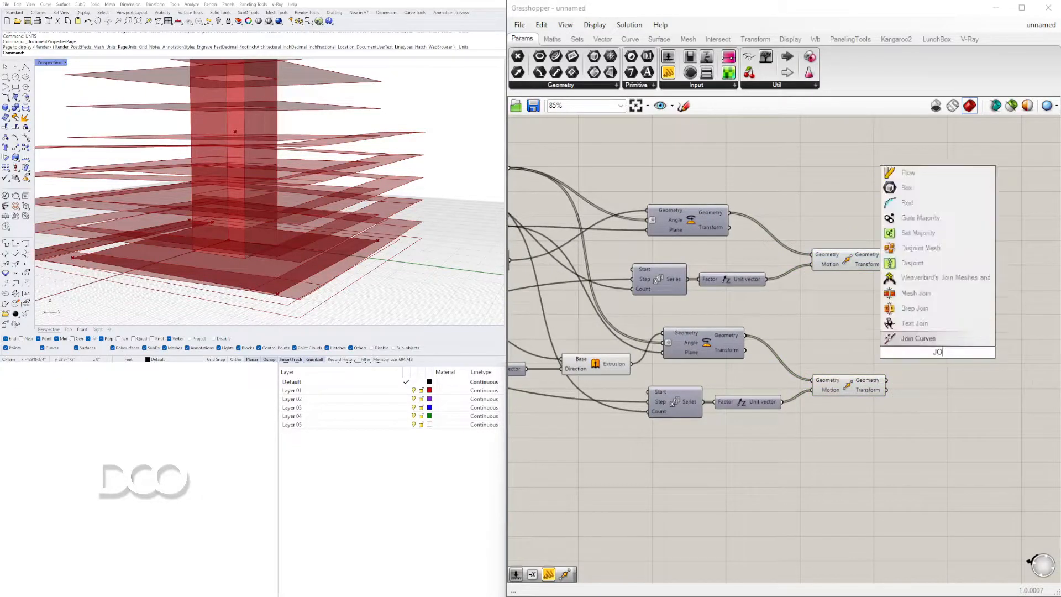
pyautogui.click(914, 308)
pyautogui.click(856, 256)
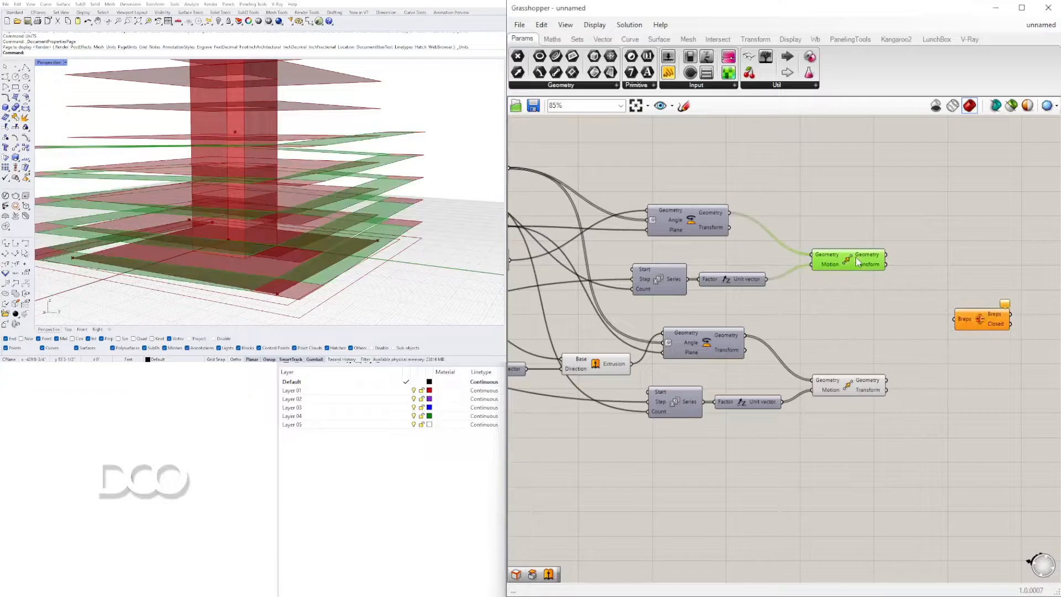
pyautogui.moveTo(956, 300)
pyautogui.mouseDown()
pyautogui.moveTo(956, 319)
pyautogui.moveTo(967, 288)
pyautogui.mouseUp()
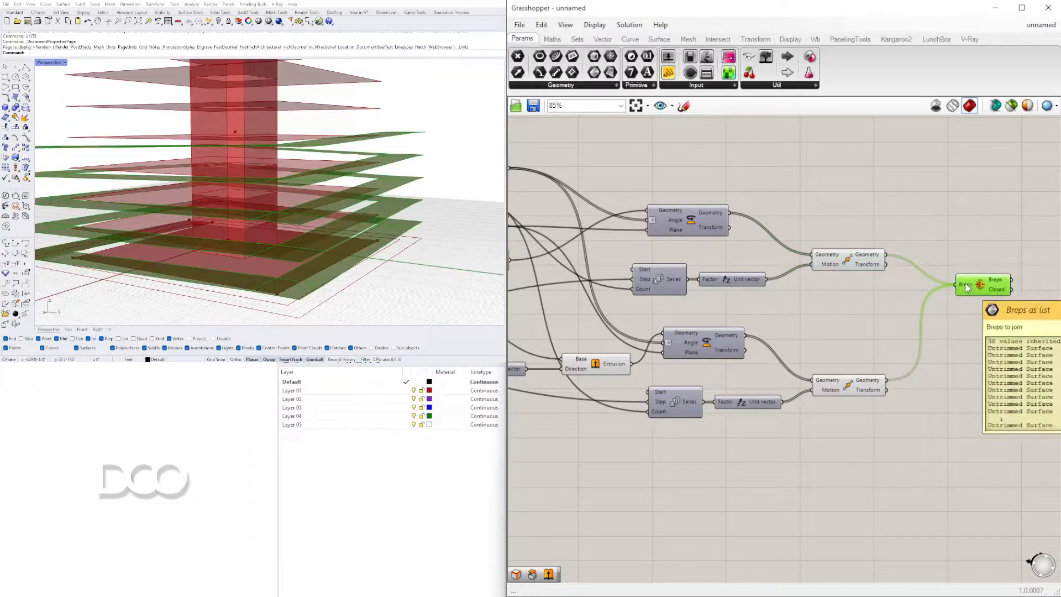
# - Flatten the Breps input of the Brep Join and move the component closer to the two Moves
pyautogui.rightClick(968, 288)
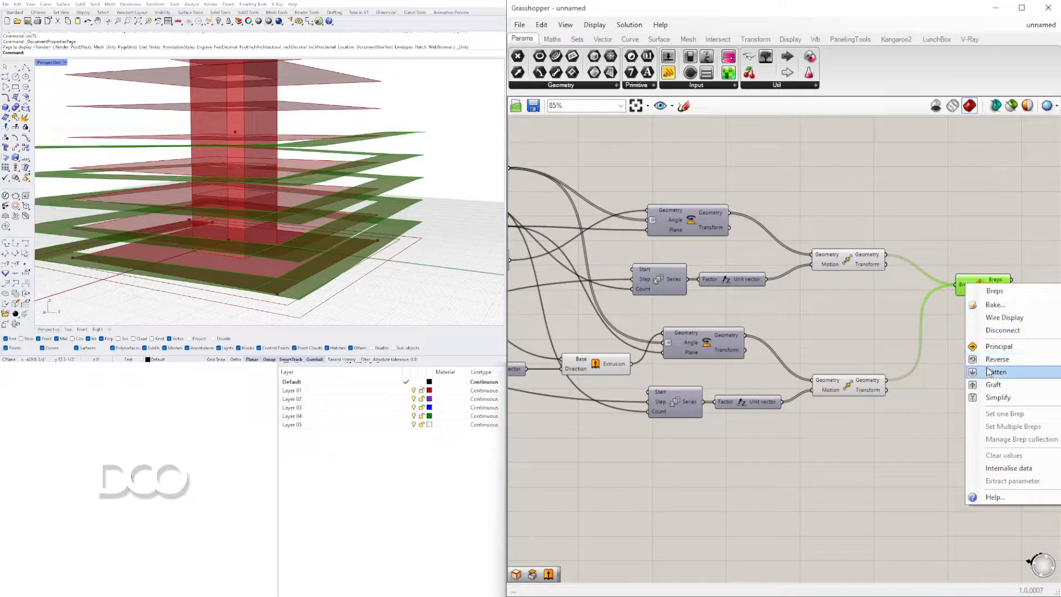
pyautogui.click(995, 372)
pyautogui.moveTo(997, 286); pyautogui.dragTo(961, 273, button='right')
pyautogui.click(963, 271)
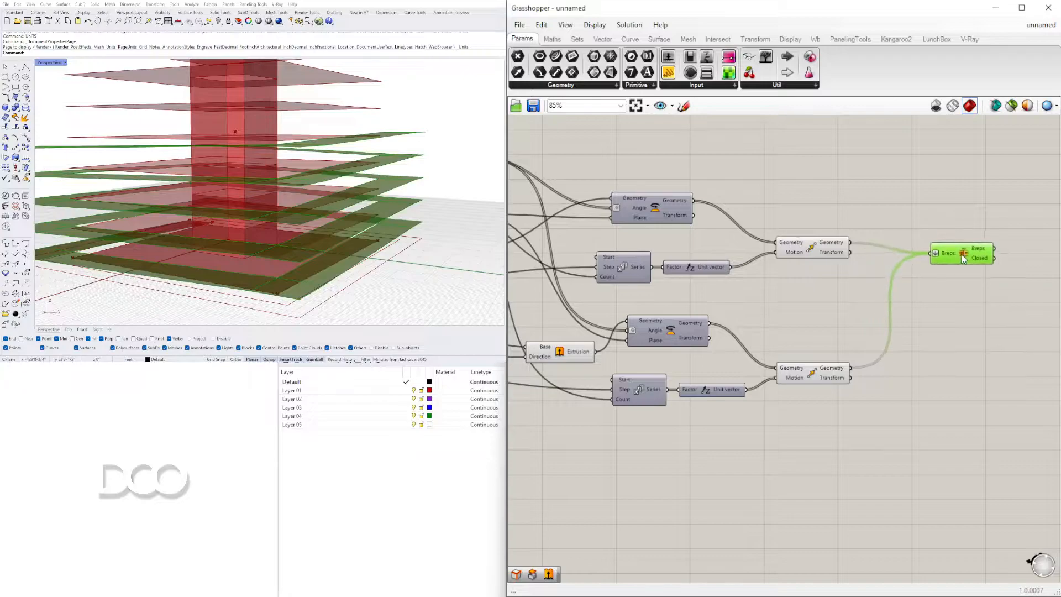
# - Turn off the preview of the two Move components feeding the Brep Join and check the joined strips
pyautogui.moveTo(824, 467); pyautogui.dragTo(774, 221)
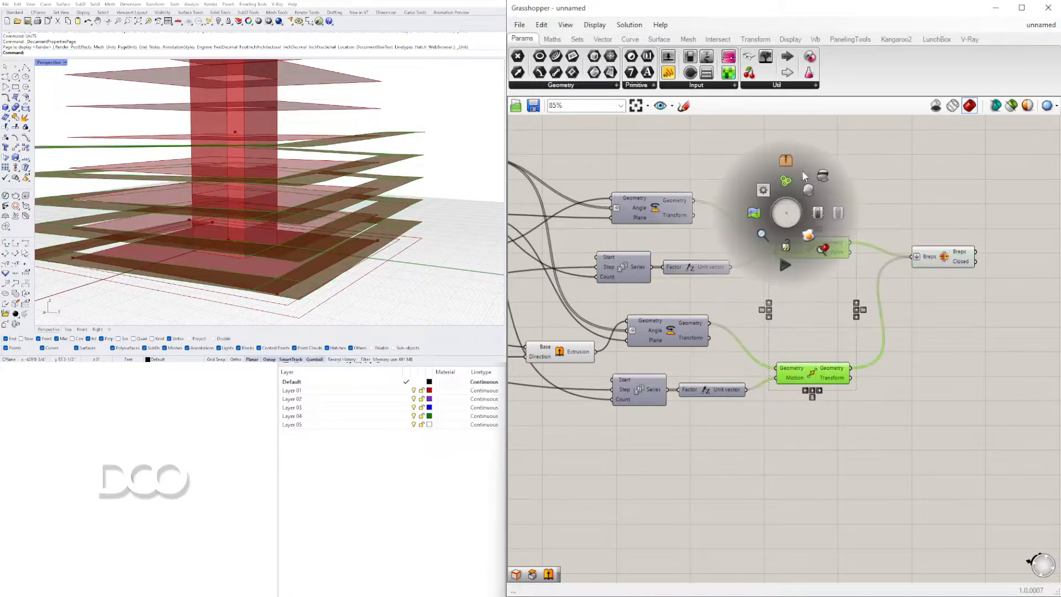
pyautogui.press('space')
pyautogui.moveTo(232, 175); pyautogui.dragTo(353, 179, button='right')
pyautogui.scroll(3, 293, 256)
# - Set the Distance slider of the first outer Offset Curve to 10 and check the updated tower
pyautogui.scroll(-5, 741, 338)
pyautogui.moveTo(660, 428); pyautogui.dragTo(948, 434, button='right')
pyautogui.moveTo(730, 431); pyautogui.dragTo(957, 441, button='right')
pyautogui.scroll(8, 727, 311)
pyautogui.moveTo(920, 355); pyautogui.dragTo(741, 361, button='right')
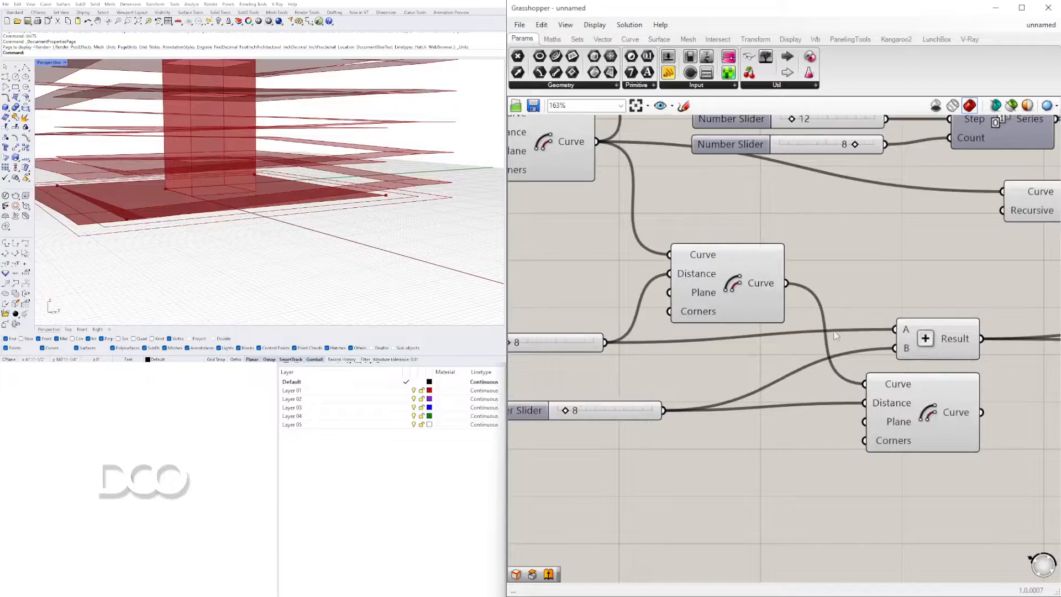
pyautogui.scroll(-3, 768, 303)
pyautogui.click(768, 303)
pyautogui.scroll(4, 622, 334)
pyautogui.write('10')
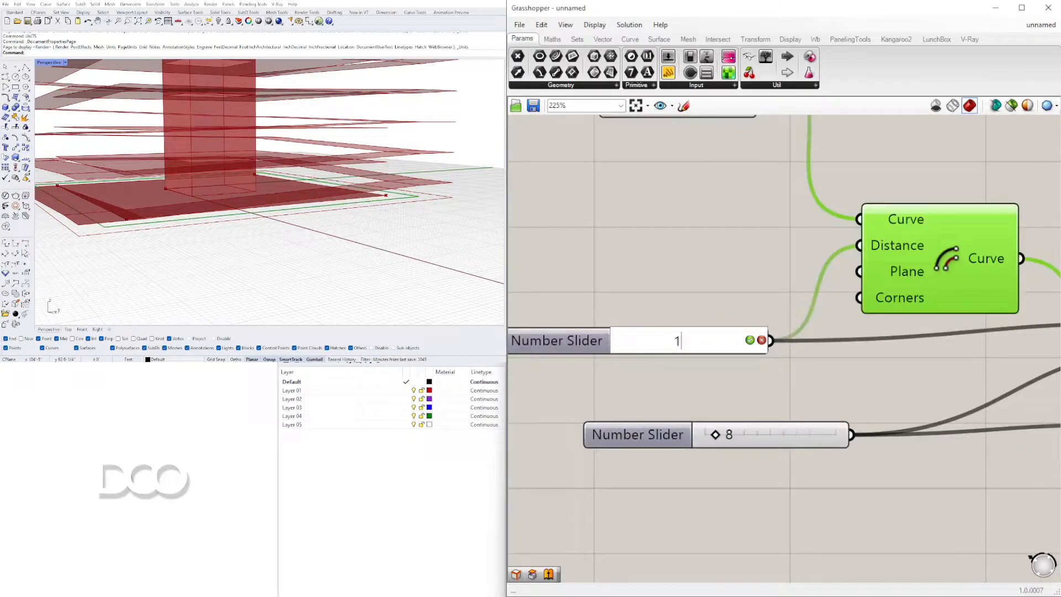
pyautogui.press('Return')
pyautogui.scroll(-6, 476, 164)
pyautogui.moveTo(400, 190); pyautogui.dragTo(396, 220, button='right')
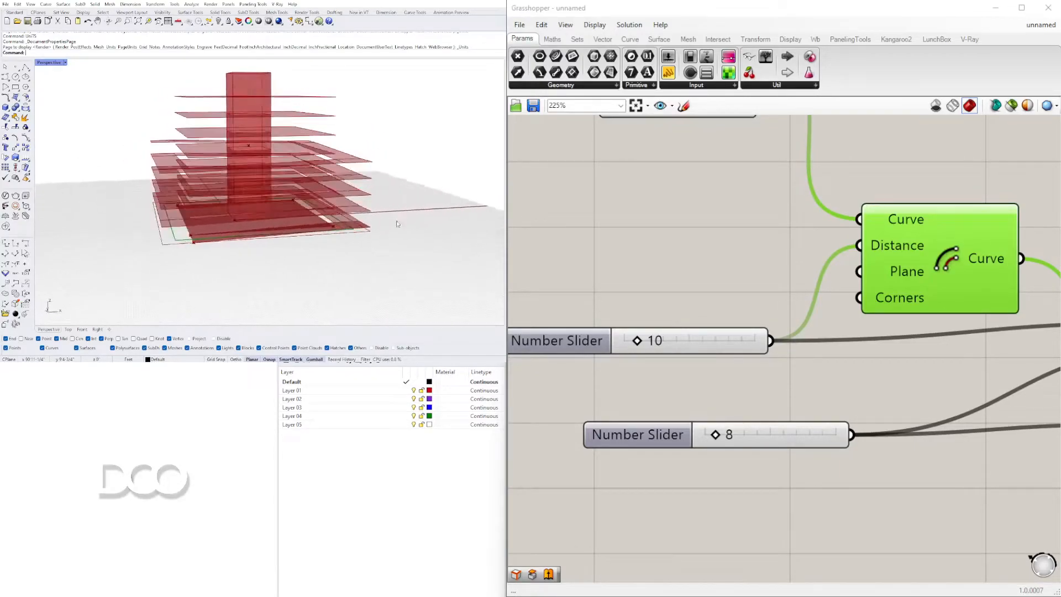
# - Select the whole definition and move it slightly lower on the canvas
pyautogui.scroll(-5, 564, 395)
pyautogui.scroll(-7, 791, 507)
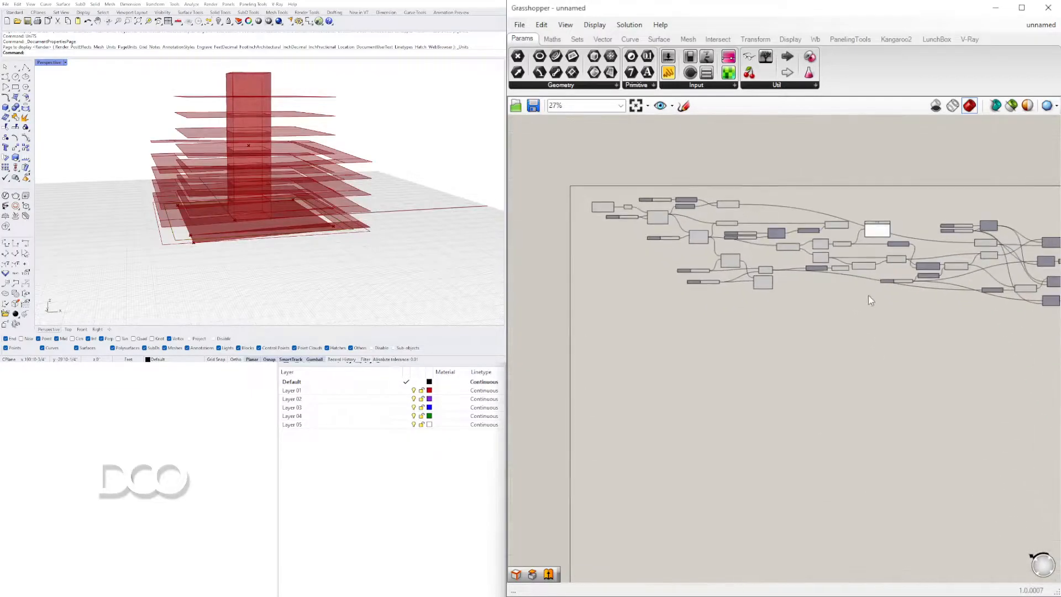
pyautogui.hotkey('ctrl', 'a')
pyautogui.scroll(2, 628, 269)
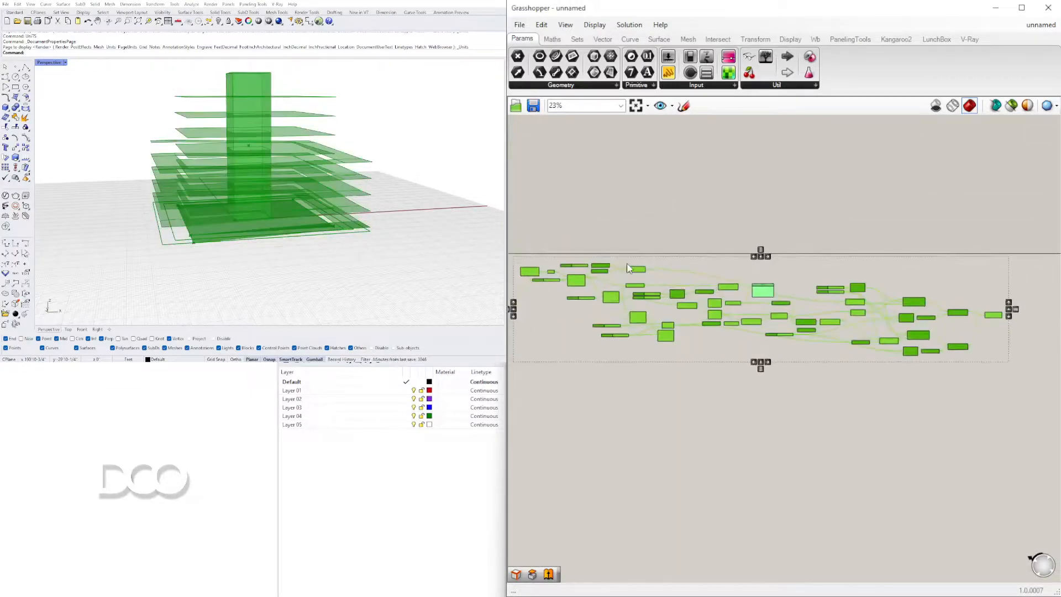
pyautogui.click(636, 272)
pyautogui.moveTo(1035, 477); pyautogui.dragTo(523, 244)
pyautogui.moveTo(611, 302); pyautogui.dragTo(611, 339)
pyautogui.click(611, 348)
# - Position the Brep Join midway between the two stacking Moves and check its highlighted strips around the tower
pyautogui.click(346, 256)
pyautogui.scroll(10, 347, 258)
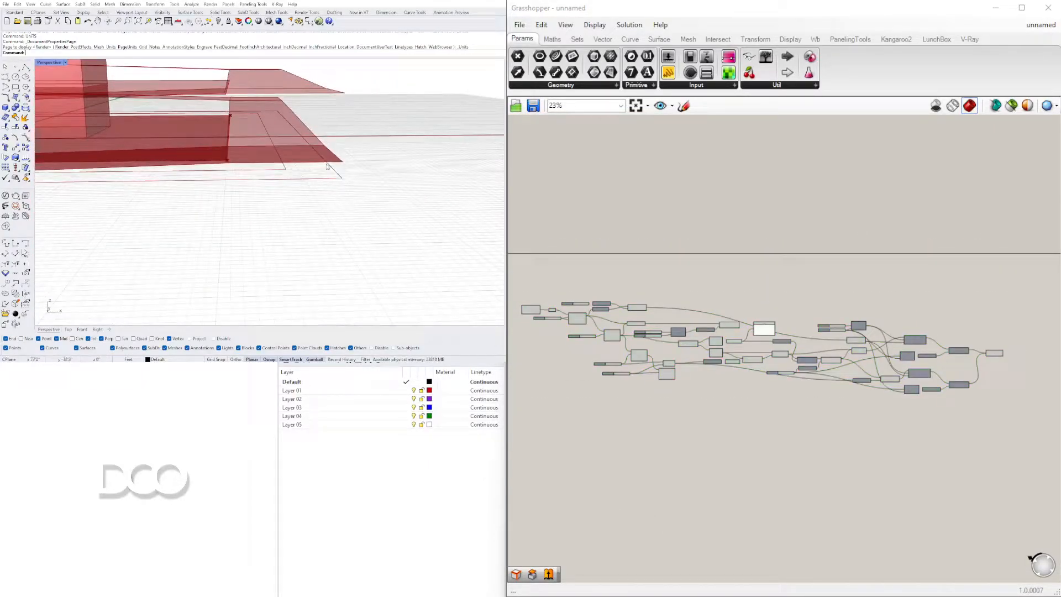
pyautogui.scroll(-10, 327, 166)
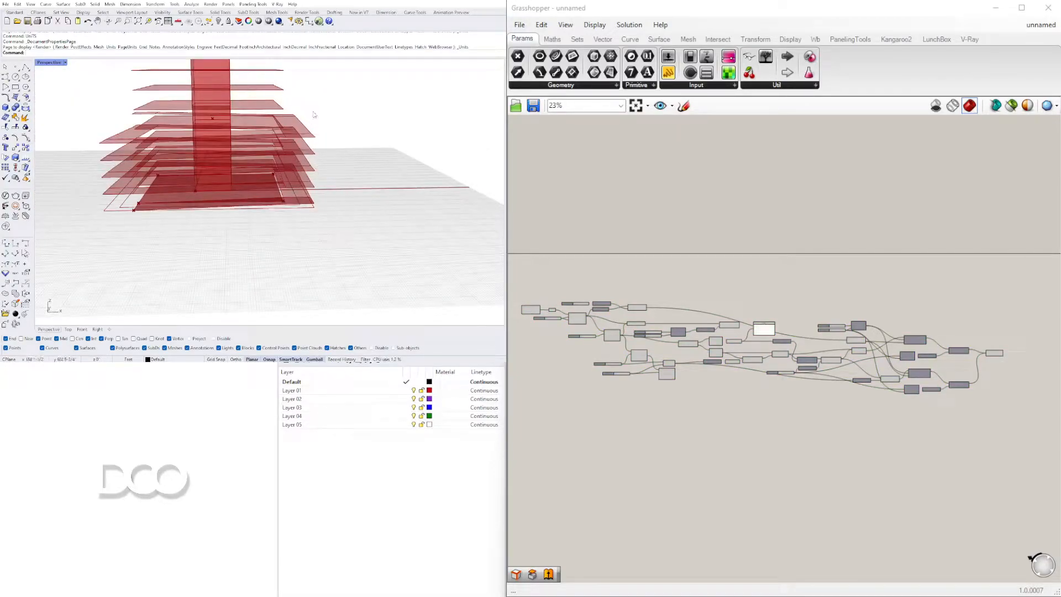
pyautogui.moveTo(978, 358); pyautogui.dragTo(858, 336, button='right')
pyautogui.scroll(3, 858, 336)
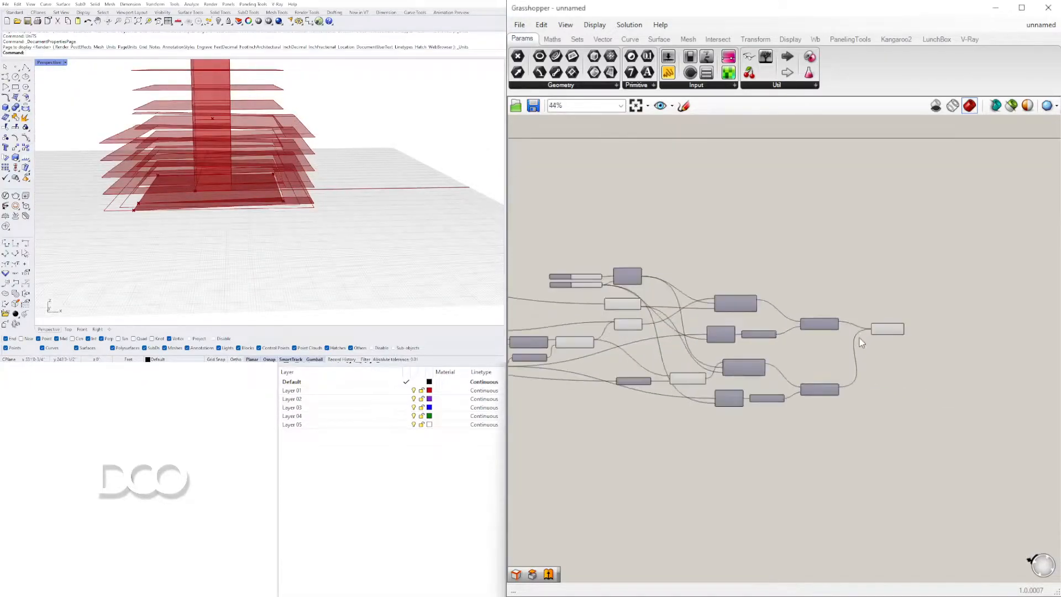
pyautogui.click(885, 330)
pyautogui.moveTo(238, 181); pyautogui.dragTo(456, 186, button='right')
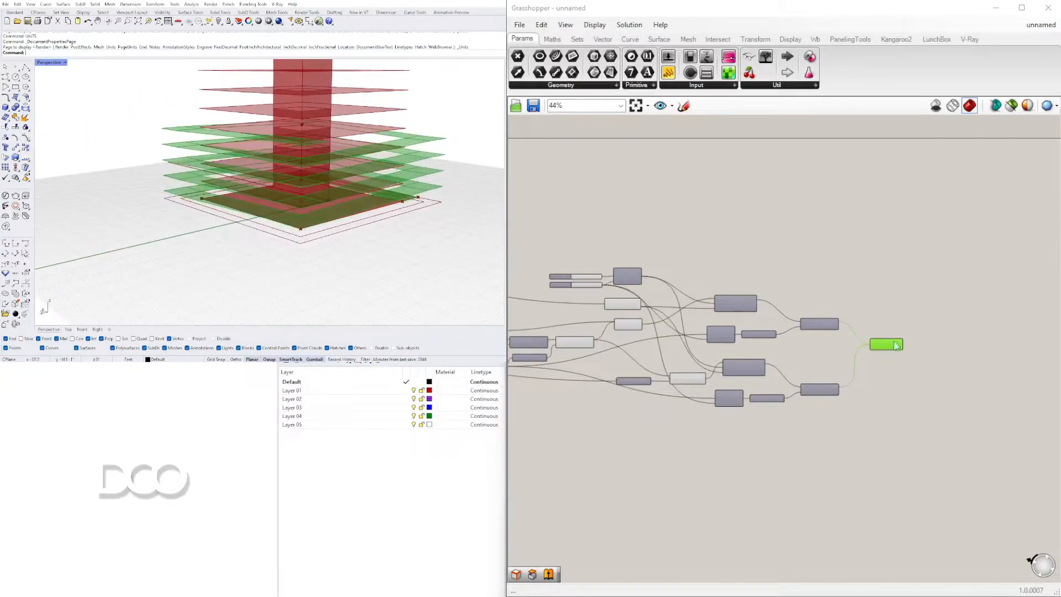
# - Add an Extrude component after the Brep Join
pyautogui.scroll(3, 887, 352)
pyautogui.doubleClick(913, 359)
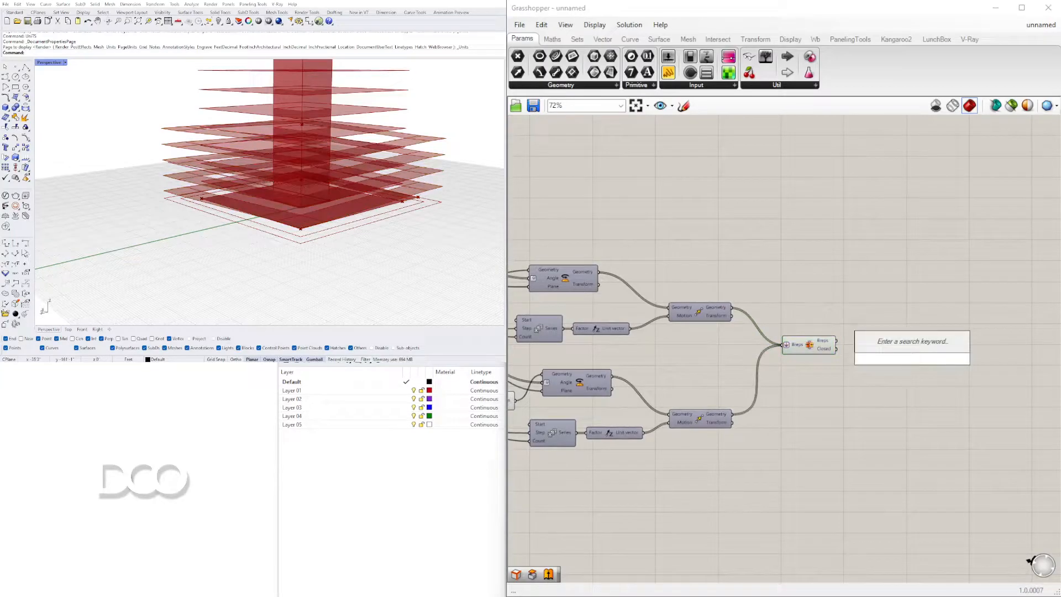
pyautogui.write('EXTR')
pyautogui.click(889, 345)
pyautogui.scroll(4, 846, 373)
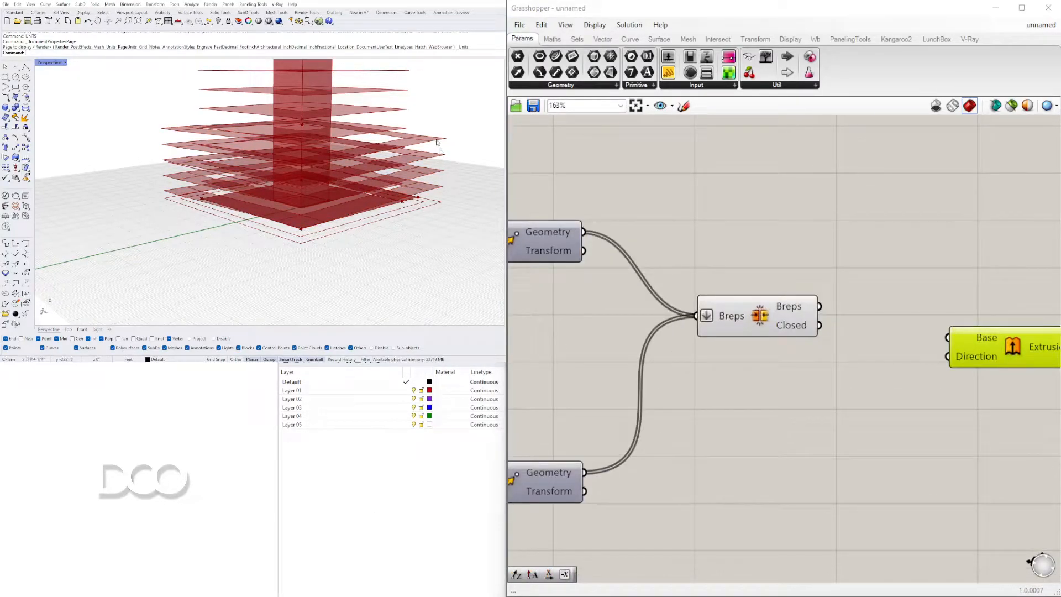
# - Add a Unit Z vector, connect it to the Extrude's Direction and connect the joined Breps to its Base
pyautogui.doubleClick(781, 414)
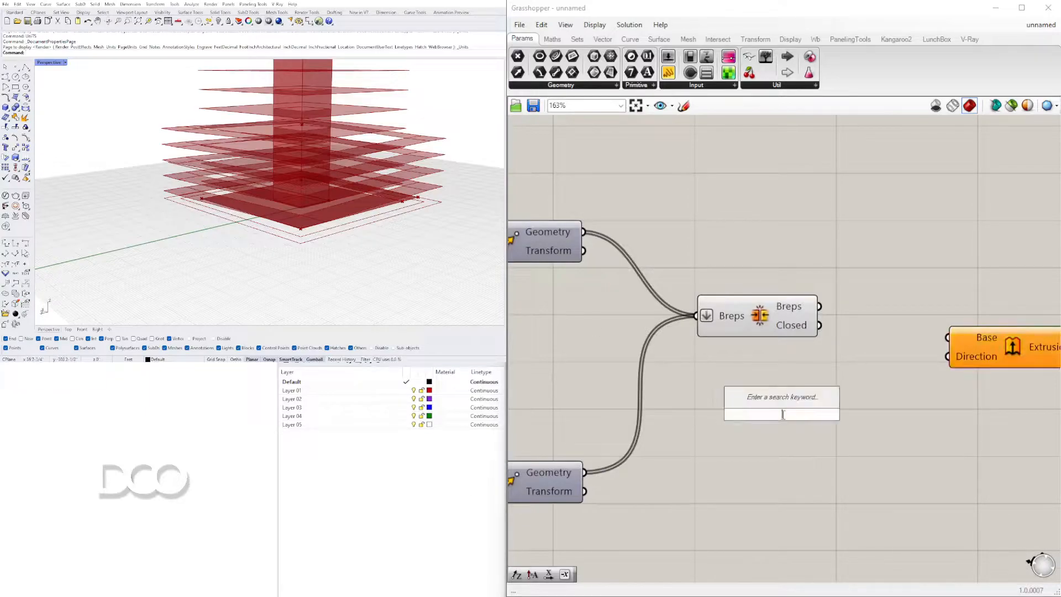
pyautogui.write('Z')
pyautogui.click(765, 401)
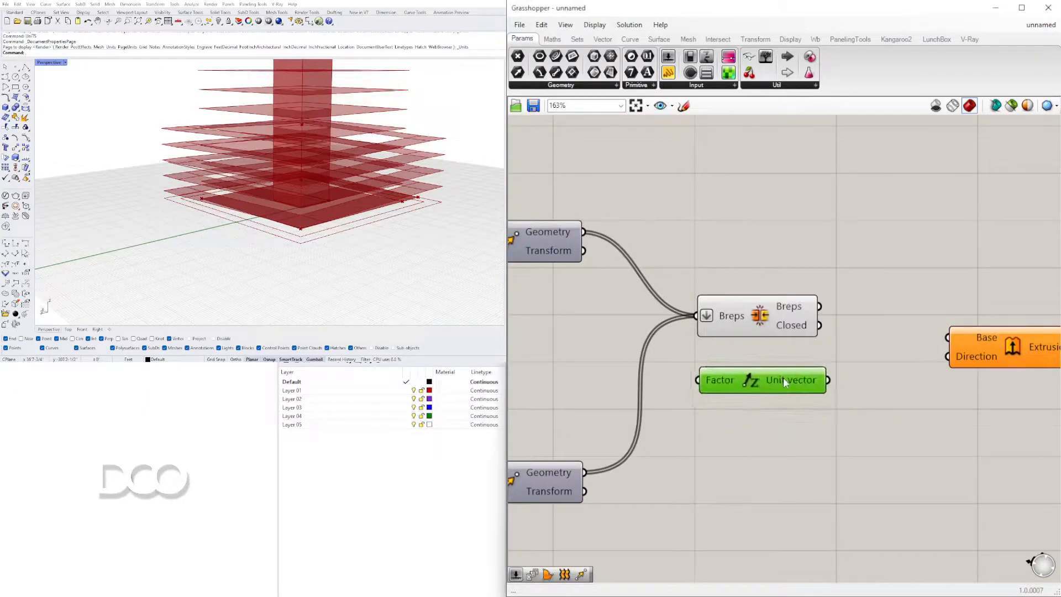
pyautogui.moveTo(979, 356); pyautogui.dragTo(921, 312)
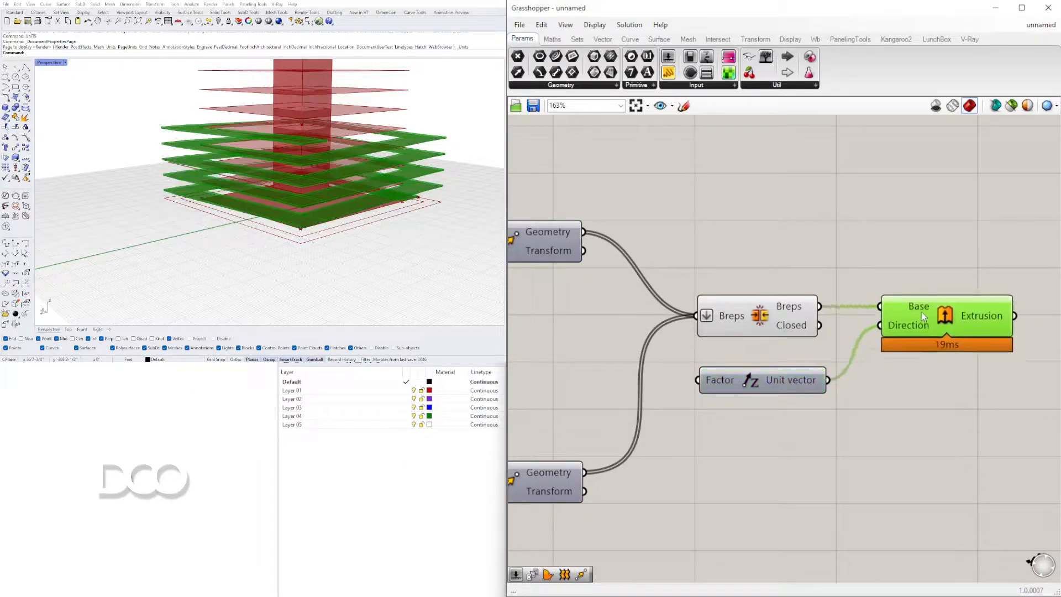
# - Turn off the preview of the Brep Join and check the extruded strips
pyautogui.click(851, 288)
pyautogui.rightClick(757, 319)
pyautogui.click(771, 337)
pyautogui.moveTo(382, 209); pyautogui.dragTo(347, 198, button='right')
# - Set the Count slider of the 90-degree rotation Series to 27 and check the taller ribbon
pyautogui.moveTo(796, 374); pyautogui.dragTo(906, 375, button='right')
pyautogui.scroll(-3, 907, 376)
pyautogui.moveTo(674, 353); pyautogui.dragTo(1003, 385, button='right')
pyautogui.scroll(4, 629, 261)
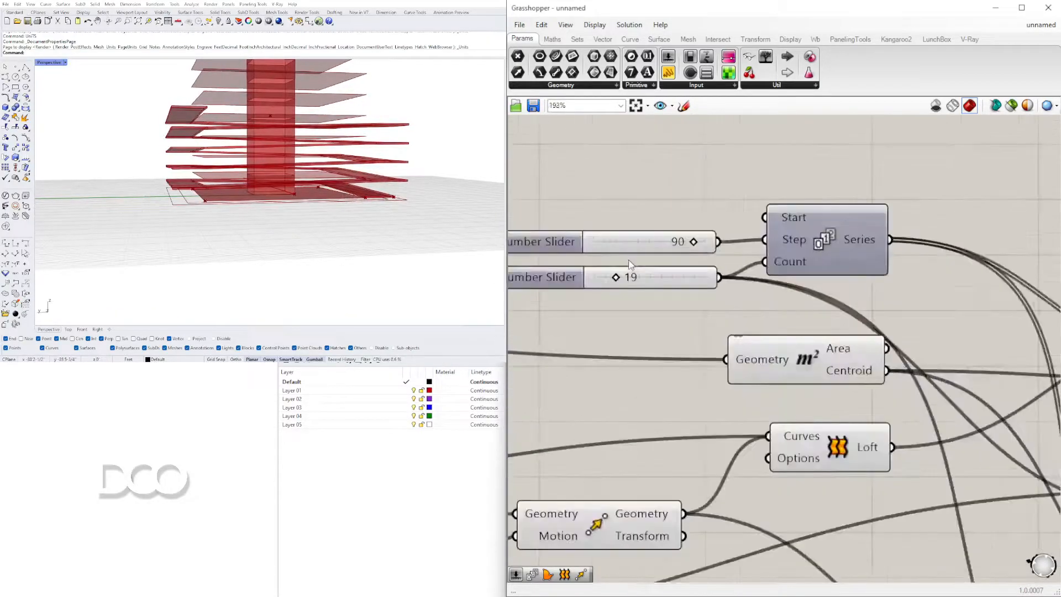
pyautogui.scroll(1, 631, 264)
pyautogui.moveTo(425, 174); pyautogui.dragTo(342, 201, button='right')
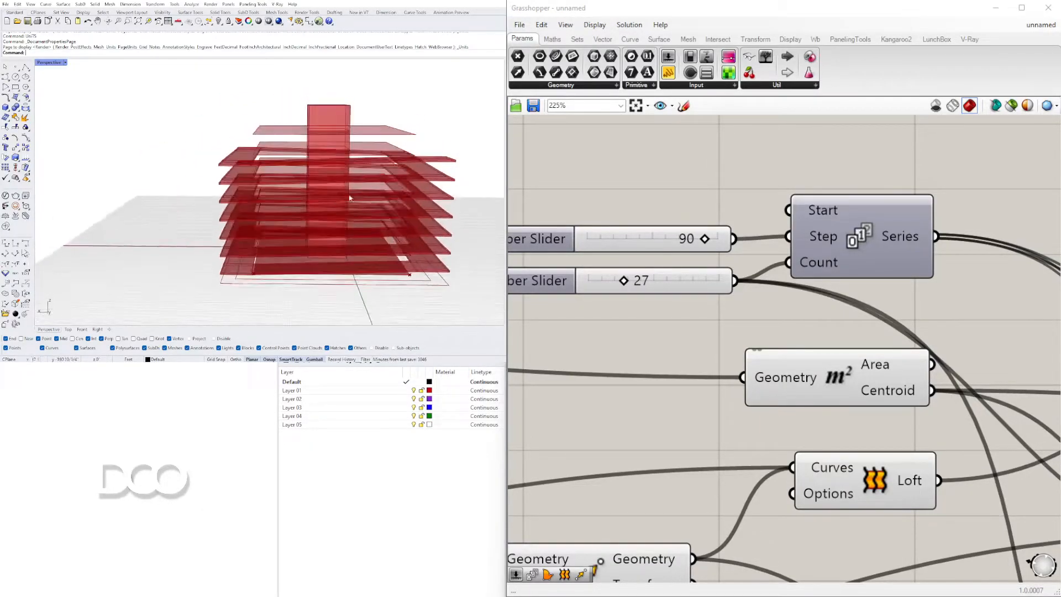
# - Move the extrusion's Unit Z under the Brep Join and connect a new 1.50 number slider to its Factor
pyautogui.scroll(-9, 891, 305)
pyautogui.moveTo(893, 306); pyautogui.dragTo(615, 271, button='right')
pyautogui.moveTo(998, 363); pyautogui.dragTo(865, 398, button='right')
pyautogui.scroll(3, 864, 407)
pyautogui.moveTo(934, 437); pyautogui.dragTo(844, 353)
pyautogui.click(741, 393)
pyautogui.scroll(2, 741, 392)
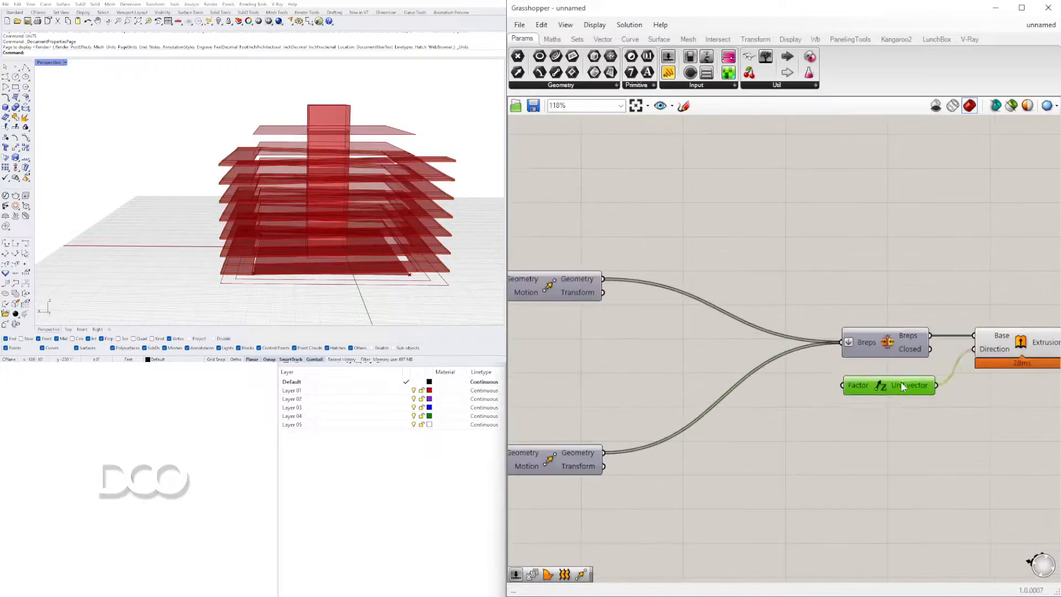
pyautogui.doubleClick(611, 365)
pyautogui.write('1.5')
pyautogui.press('Return')
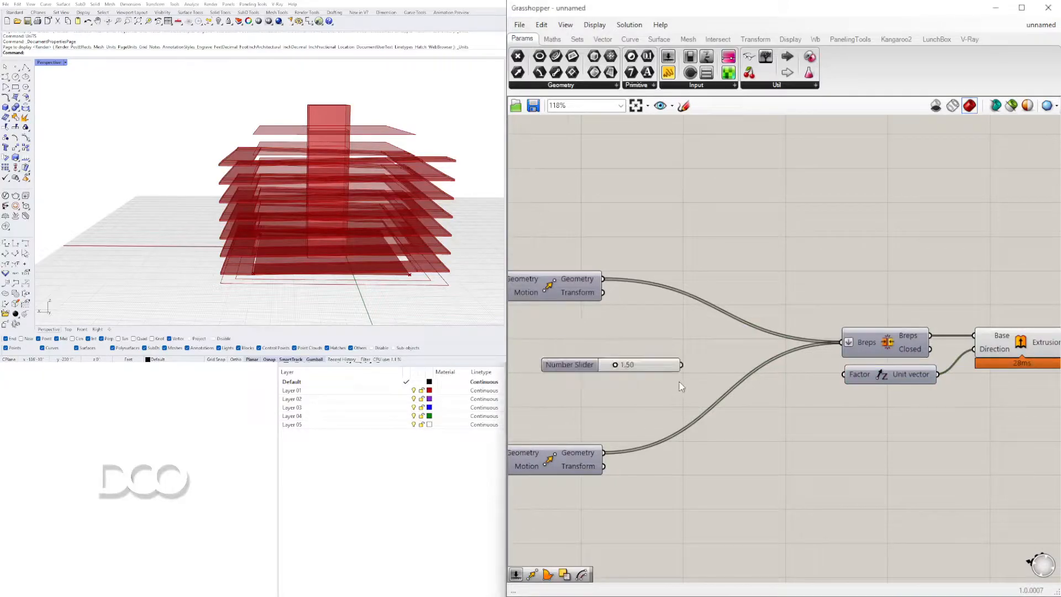
pyautogui.moveTo(684, 365); pyautogui.dragTo(844, 374)
# - Set the slider driving the strip extrusion's thickness to 1.80 and check the tower
pyautogui.scroll(4, 728, 379)
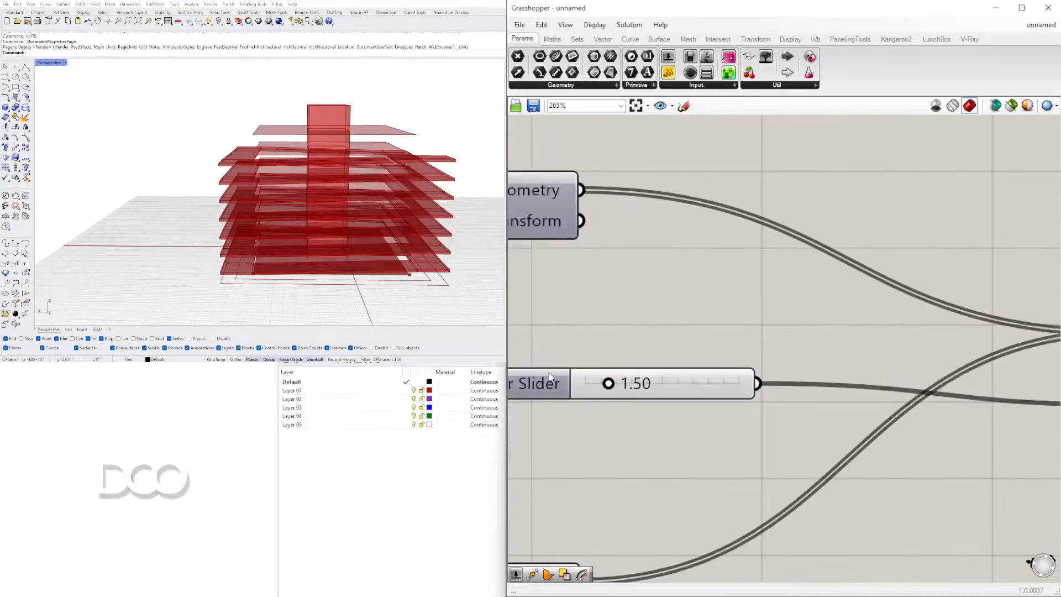
pyautogui.moveTo(682, 390); pyautogui.dragTo(691, 391)
pyautogui.moveTo(345, 191); pyautogui.dragTo(371, 189, button='right')
pyautogui.scroll(-6, 829, 332)
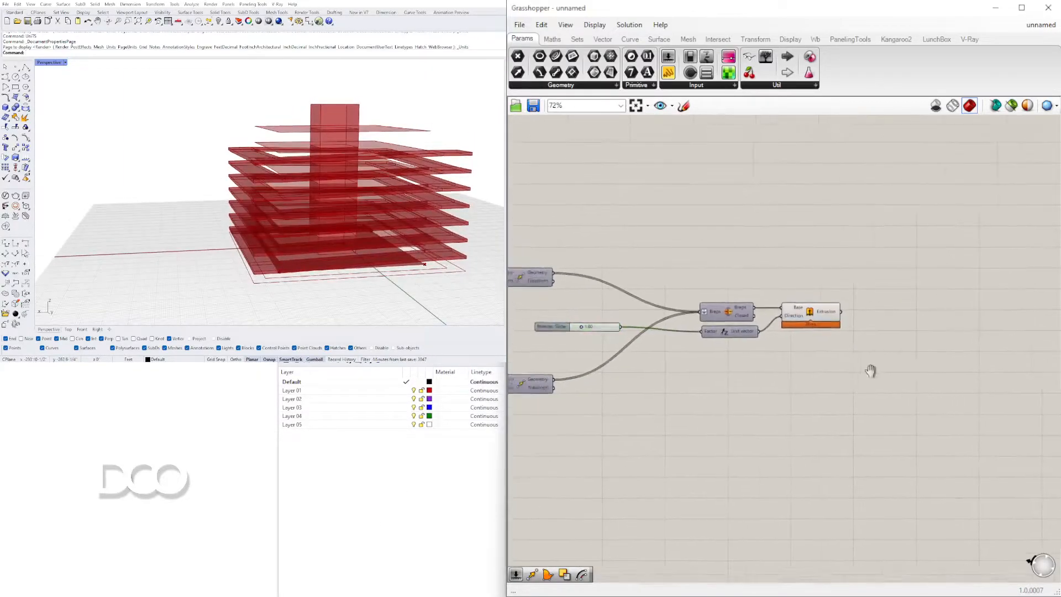
# - Move the 1.80 slider closer to its Unit Z and duplicate the slider, Unit Z, Brep Join and Extrude below the originals
pyautogui.scroll(1, 625, 344)
pyautogui.moveTo(653, 344); pyautogui.dragTo(685, 340)
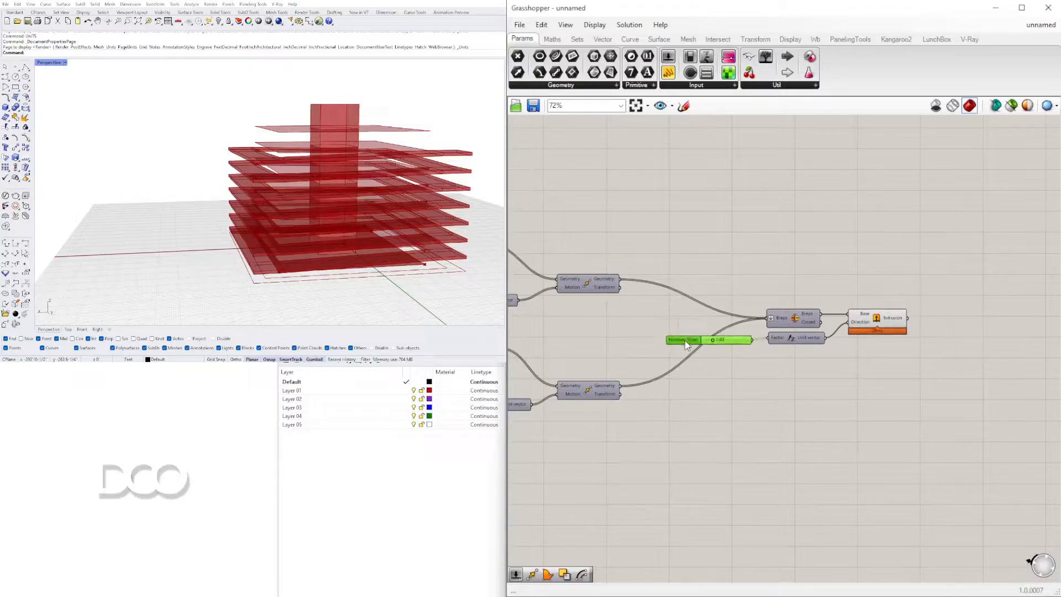
pyautogui.moveTo(1013, 410); pyautogui.dragTo(684, 288)
pyautogui.moveTo(800, 320); pyautogui.dragTo(779, 386)
pyautogui.click(918, 441)
pyautogui.moveTo(920, 442); pyautogui.dragTo(945, 371, button='right')
pyautogui.moveTo(967, 422); pyautogui.dragTo(688, 292)
pyautogui.moveTo(794, 319); pyautogui.dragTo(796, 378)
pyautogui.click(758, 501)
# - Trace back through the definition, examining the Extrude, Move and Loft components to locate the source of the floor plates
pyautogui.moveTo(633, 454); pyautogui.dragTo(866, 444, button='right')
pyautogui.moveTo(1014, 412); pyautogui.dragTo(797, 381, button='right')
pyautogui.moveTo(611, 342); pyautogui.dragTo(811, 363, button='right')
pyautogui.scroll(-2, 810, 363)
pyautogui.moveTo(630, 303); pyautogui.dragTo(791, 302, button='right')
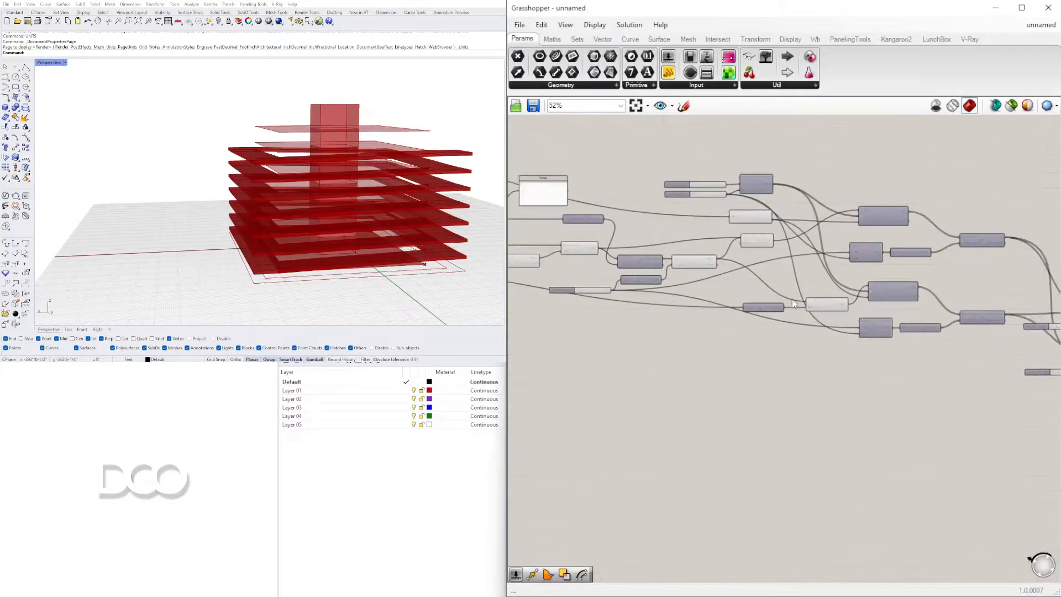
pyautogui.scroll(2, 791, 300)
pyautogui.click(848, 310)
pyautogui.moveTo(770, 217); pyautogui.dragTo(816, 293, button='right')
pyautogui.moveTo(905, 287); pyautogui.dragTo(706, 242, button='right')
pyautogui.scroll(-1, 671, 308)
pyautogui.moveTo(671, 309); pyautogui.dragTo(803, 324, button='right')
pyautogui.click(663, 307)
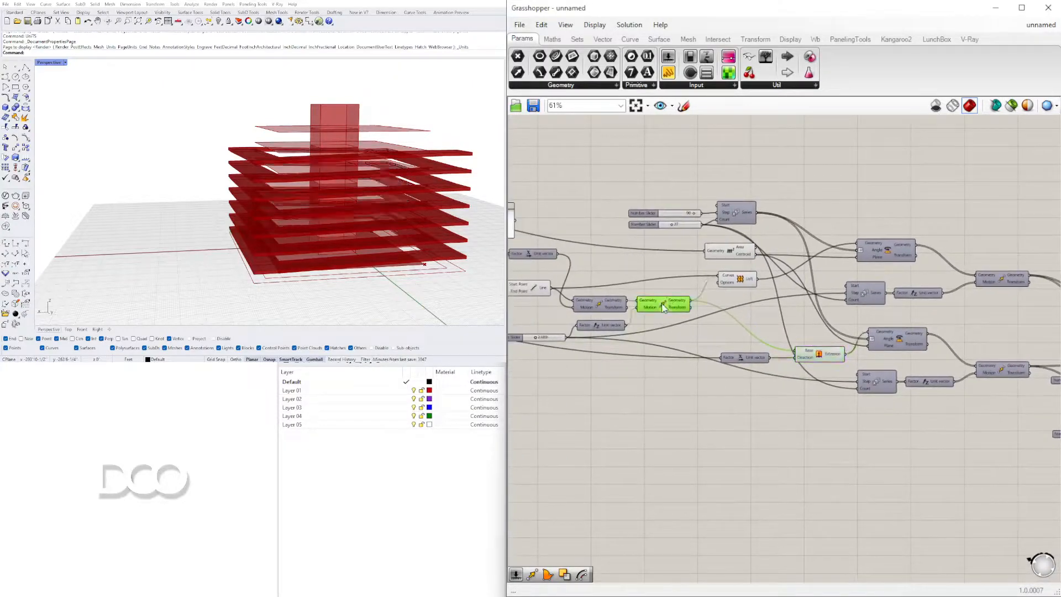
pyautogui.moveTo(652, 308); pyautogui.dragTo(524, 301, button='right')
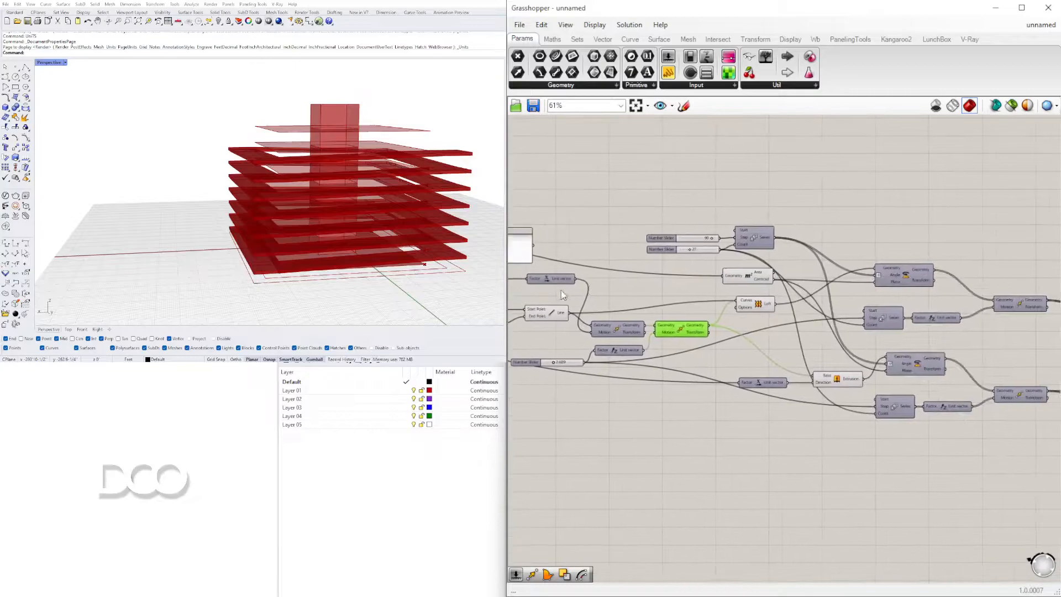
pyautogui.moveTo(606, 280); pyautogui.dragTo(750, 282, button='right')
pyautogui.click(901, 305)
pyautogui.moveTo(949, 317); pyautogui.dragTo(840, 319, button='right')
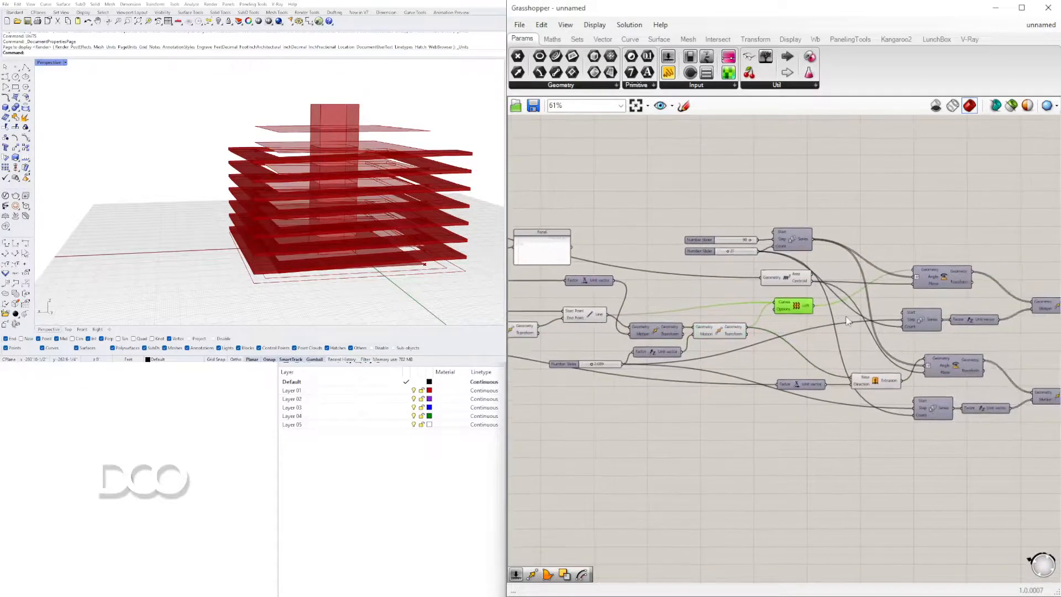
pyautogui.moveTo(727, 318); pyautogui.dragTo(995, 320, button='right')
# - Turn off the preview of the Boundary Surfaces component that creates the base floor plate
pyautogui.click(704, 202)
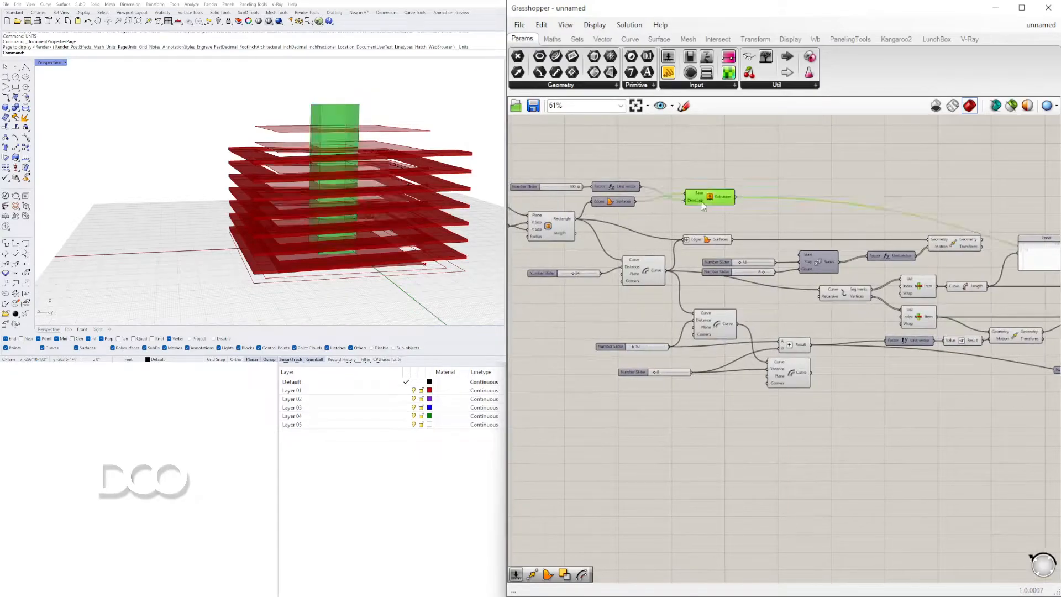
pyautogui.click(719, 238)
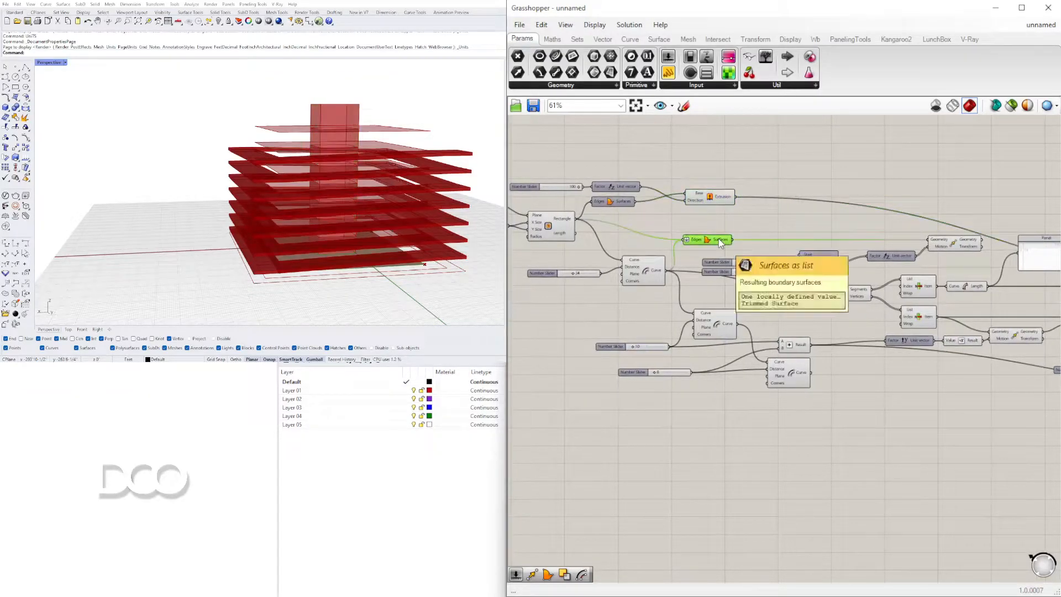
pyautogui.rightClick(709, 247)
pyautogui.click(729, 261)
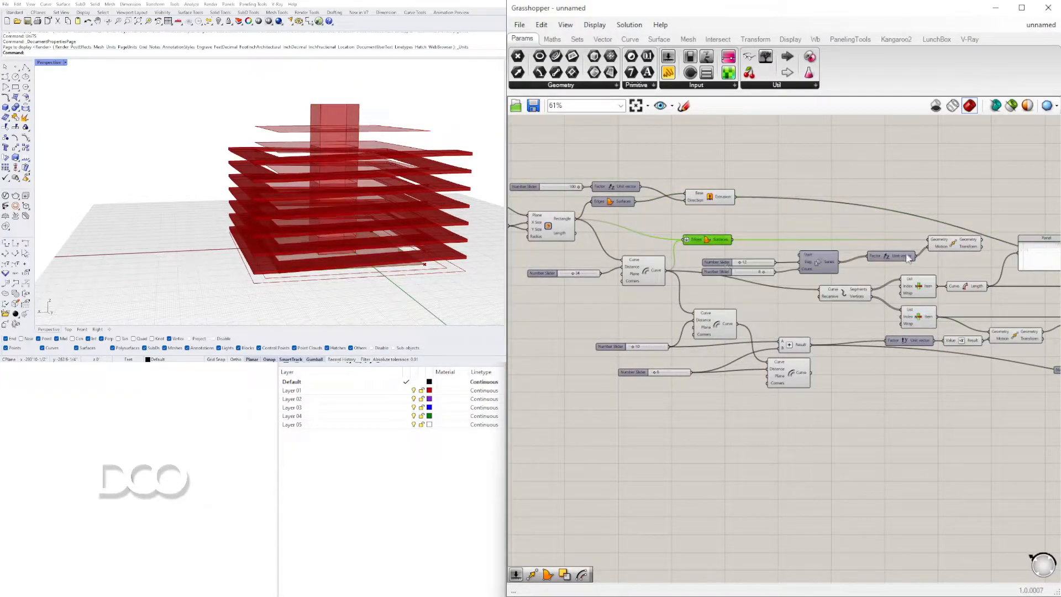
# - Connect the floor-plate Move's Geometry output to the copied Brep Join's Breps input, replacing its existing connections
pyautogui.click(953, 245)
pyautogui.moveTo(953, 244); pyautogui.dragTo(805, 251, button='right')
pyautogui.scroll(3, 785, 250)
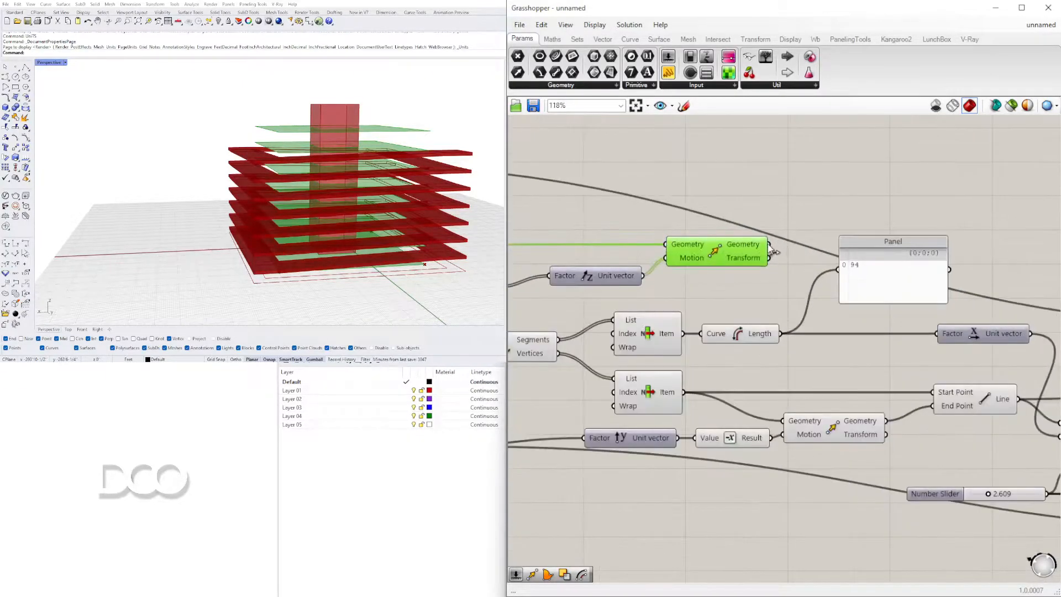
pyautogui.scroll(-5, 777, 247)
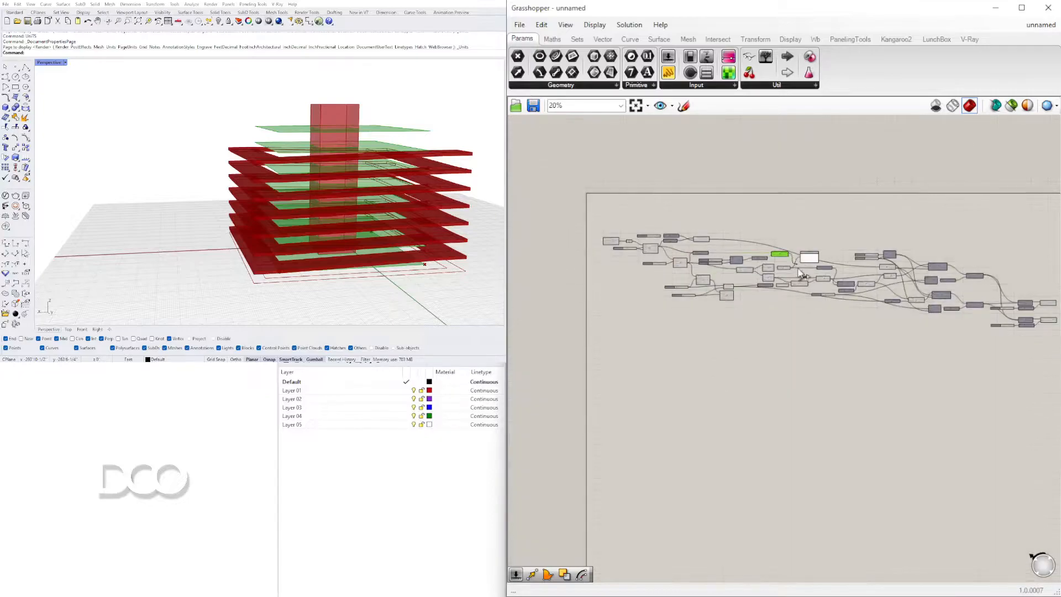
pyautogui.scroll(2, 885, 300)
pyautogui.scroll(4, 885, 300)
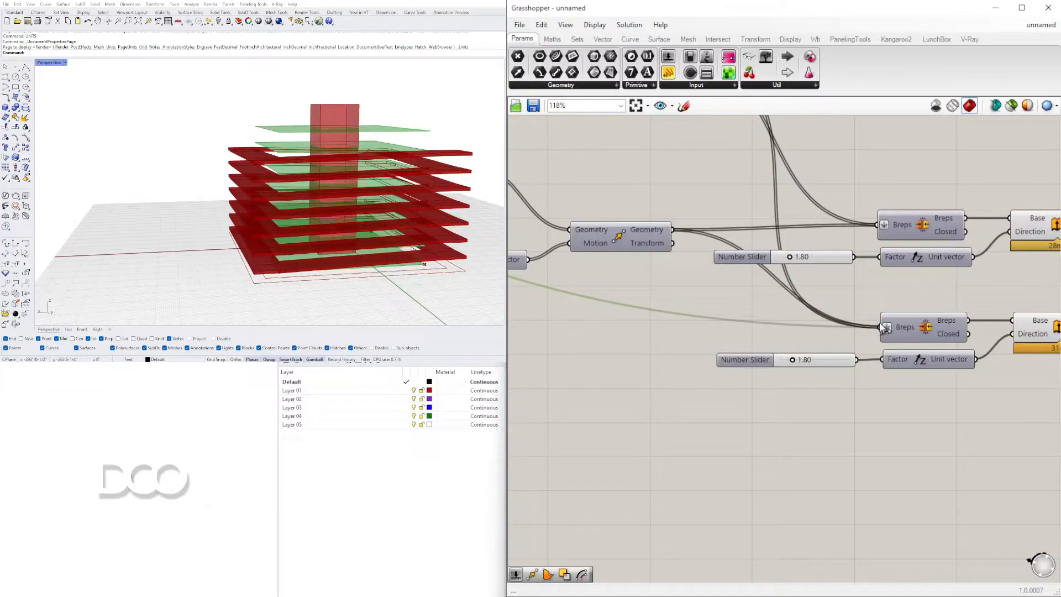
pyautogui.moveTo(883, 328); pyautogui.dragTo(886, 329)
pyautogui.moveTo(994, 343); pyautogui.dragTo(891, 352, button='right')
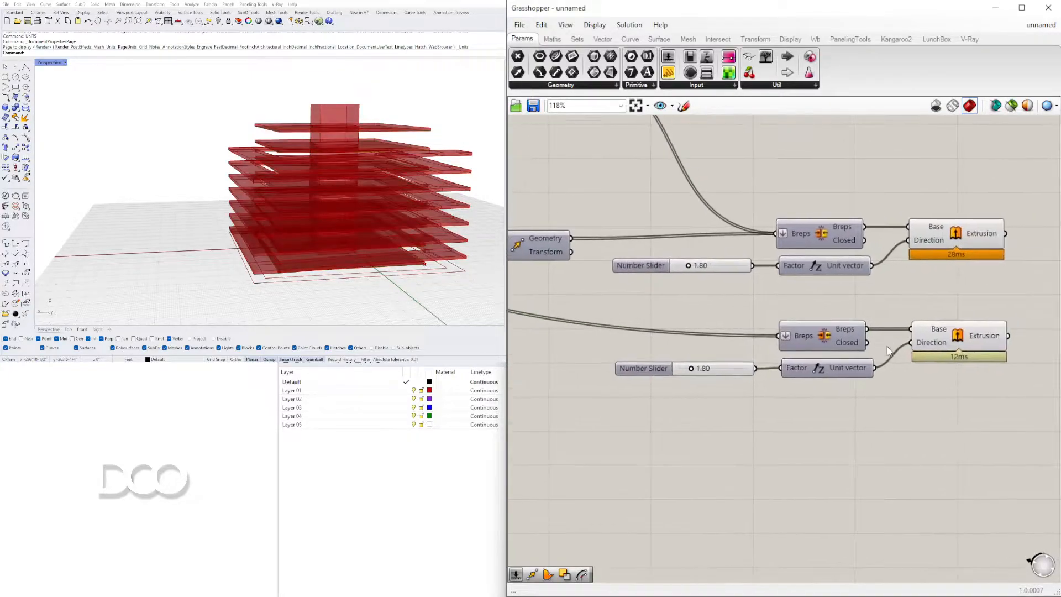
# - Delete the copied Brep Join and route the floor-plate geometry through a relay into the lower Extrude's Base
pyautogui.click(819, 332)
pyautogui.doubleClick(730, 333)
pyautogui.press('Delete')
pyautogui.moveTo(742, 335); pyautogui.dragTo(915, 334)
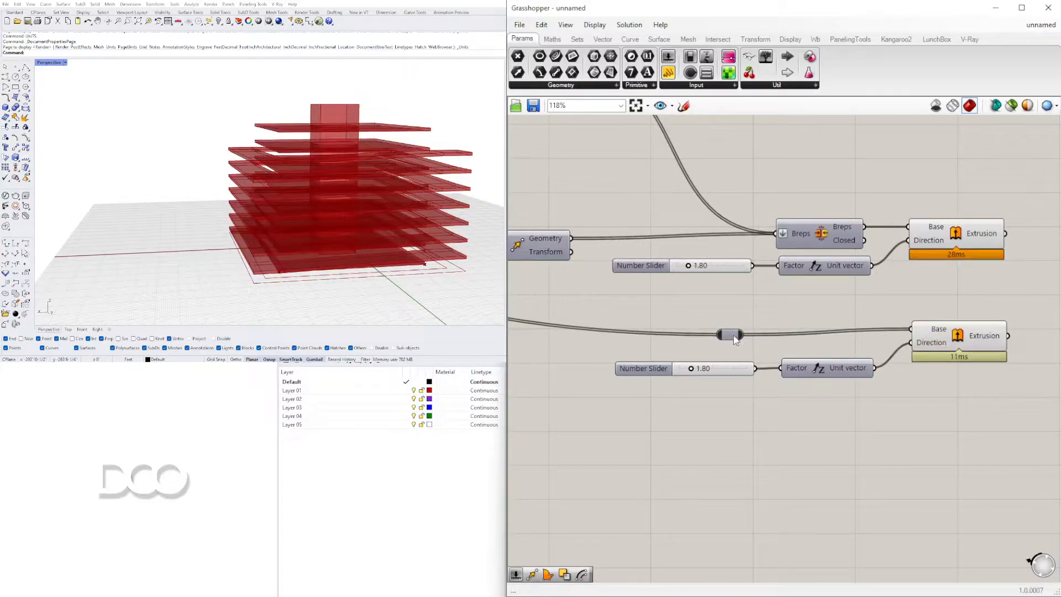
# - Reposition the relay, then delete it so the floor-plate geometry connects directly to the lower Extrude's Base
pyautogui.moveTo(734, 336)
pyautogui.mouseDown()
pyautogui.moveTo(742, 321)
pyautogui.moveTo(725, 329)
pyautogui.mouseUp()
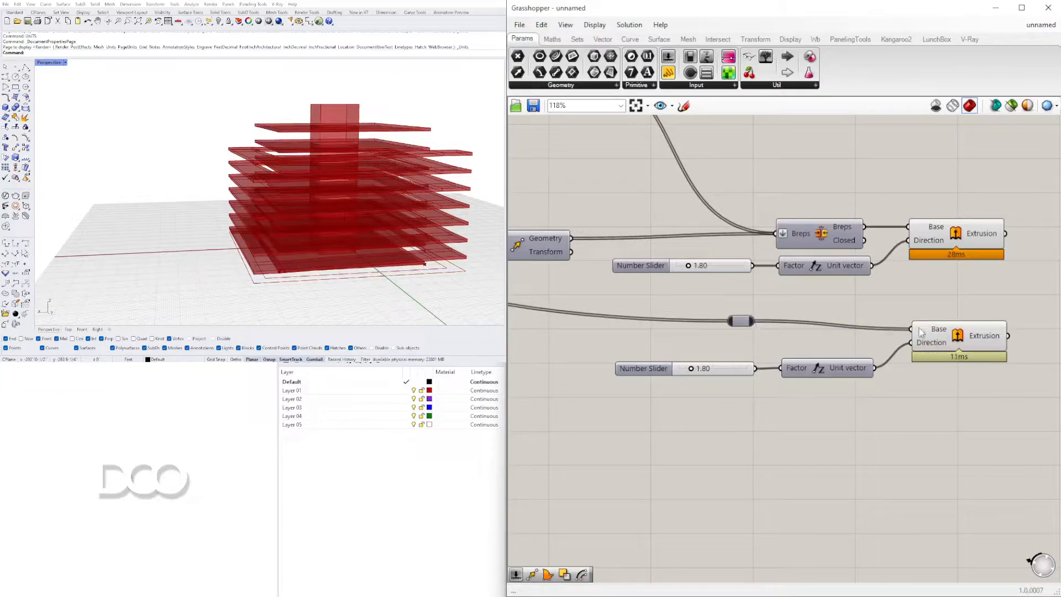
pyautogui.moveTo(869, 327); pyautogui.dragTo(912, 329)
pyautogui.click(746, 323)
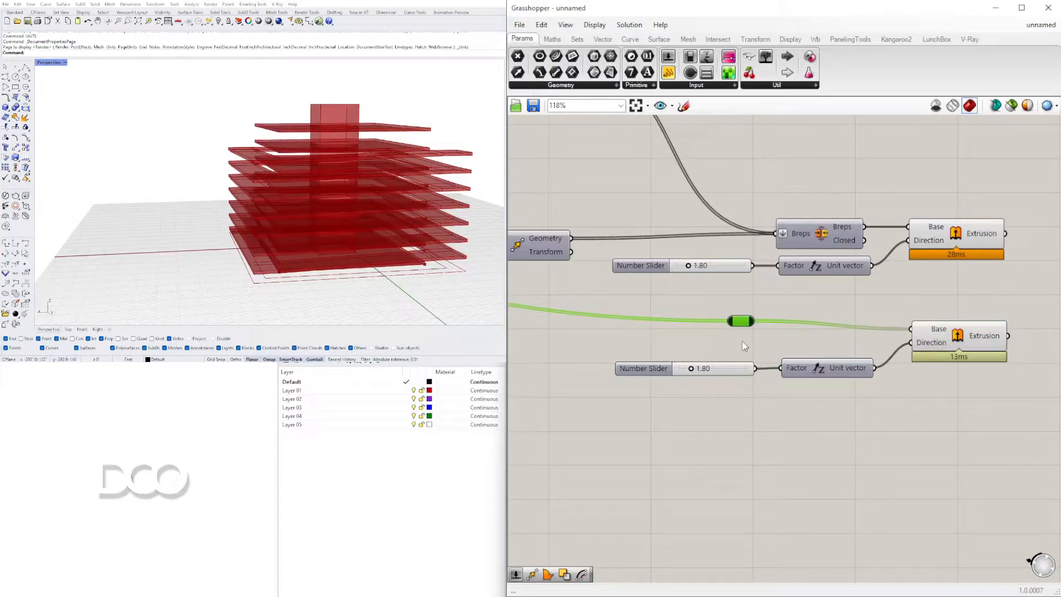
pyautogui.press('Delete')
# - Highlight the floor-plate Extrude and inspect the thickened slabs from around the tower
pyautogui.scroll(-5, 754, 328)
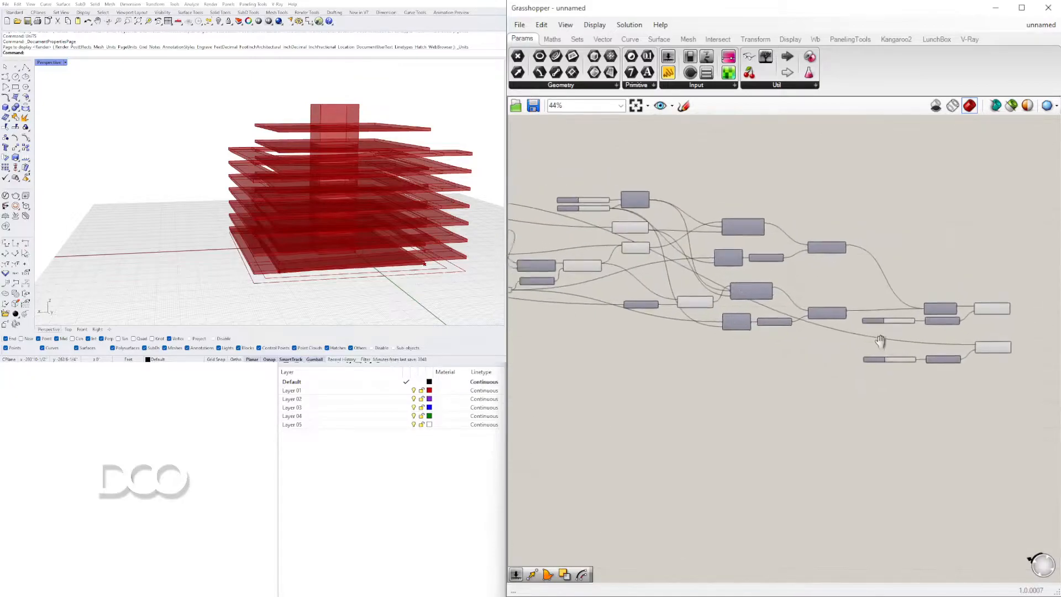
pyautogui.moveTo(613, 260); pyautogui.dragTo(887, 290, button='right')
pyautogui.moveTo(636, 228)
pyautogui.mouseDown(button='right')
pyautogui.moveTo(759, 235)
pyautogui.moveTo(542, 215)
pyautogui.mouseUp(button='right')
pyautogui.scroll(4, 857, 322)
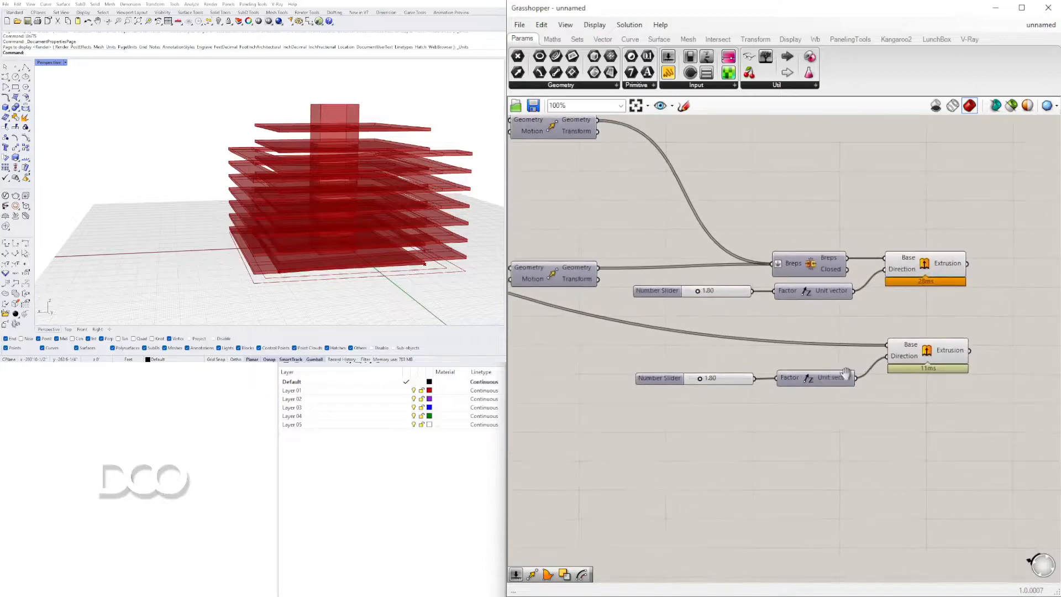
pyautogui.moveTo(971, 409); pyautogui.dragTo(848, 411)
pyautogui.click(926, 354)
pyautogui.moveTo(276, 210); pyautogui.dragTo(412, 183, button='right')
pyautogui.scroll(4, 238, 150)
pyautogui.moveTo(238, 150); pyautogui.dragTo(296, 166, button='right')
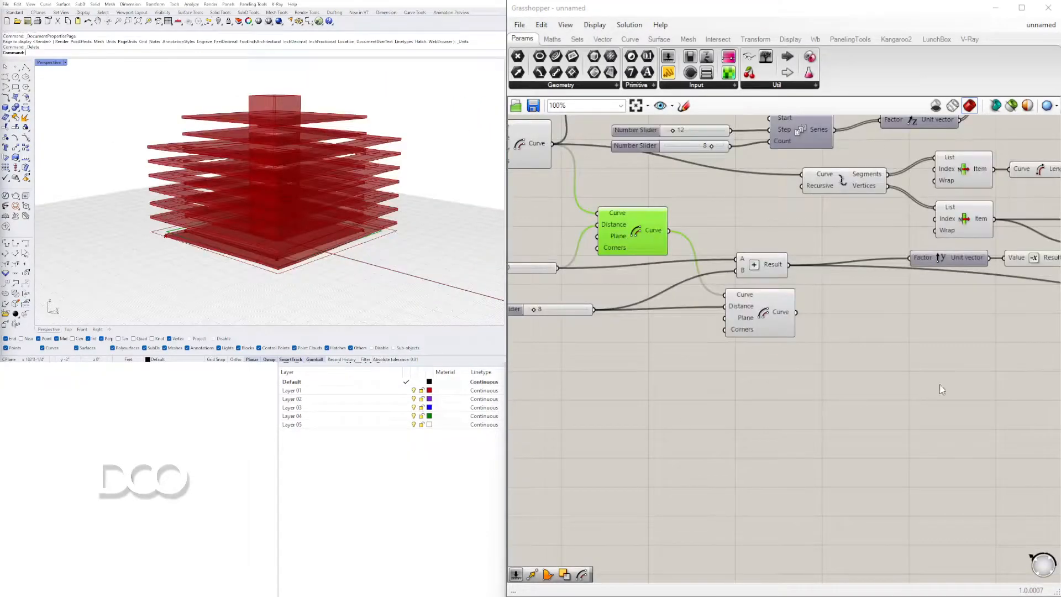
# - Highlight the two lower Offset components in turn to compare their base curves around the tower
pyautogui.click(675, 370)
pyautogui.scroll(-5, 622, 393)
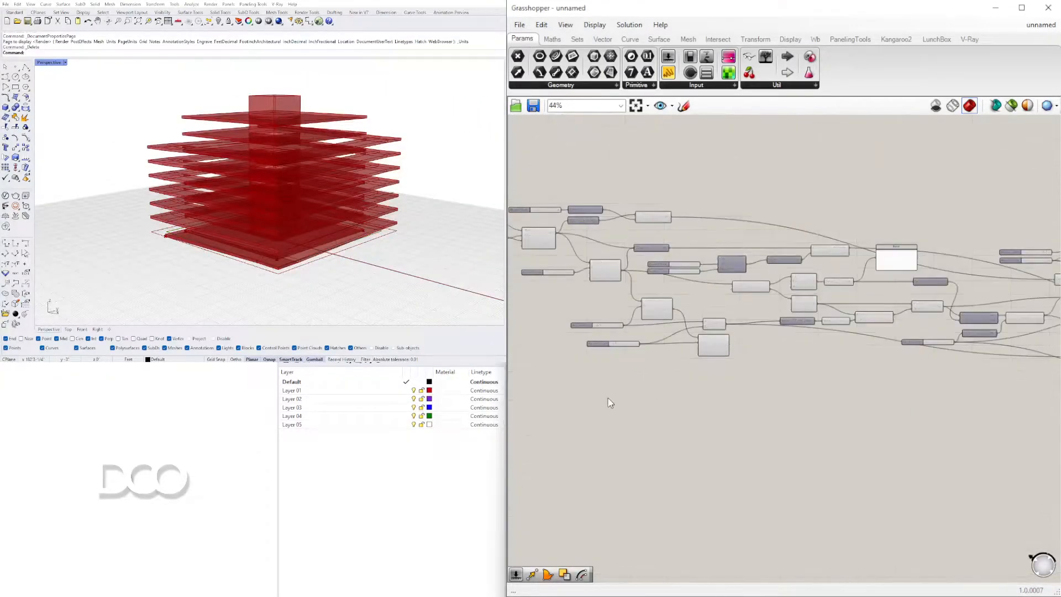
pyautogui.moveTo(371, 252); pyautogui.dragTo(368, 256, button='right')
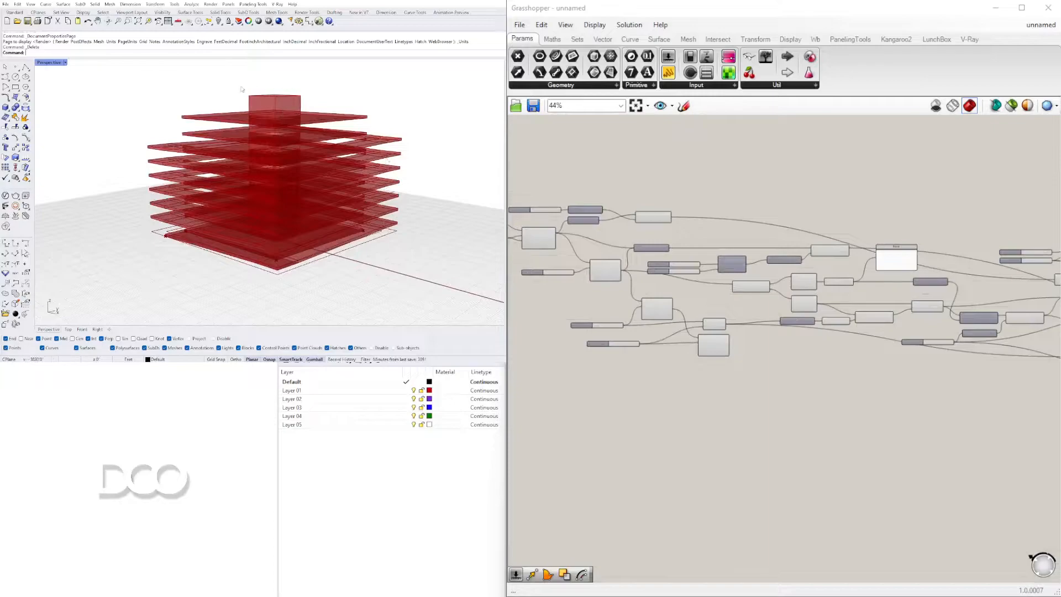
pyautogui.scroll(4, 685, 304)
pyautogui.moveTo(656, 327); pyautogui.dragTo(704, 323, button='right')
pyautogui.click(679, 314)
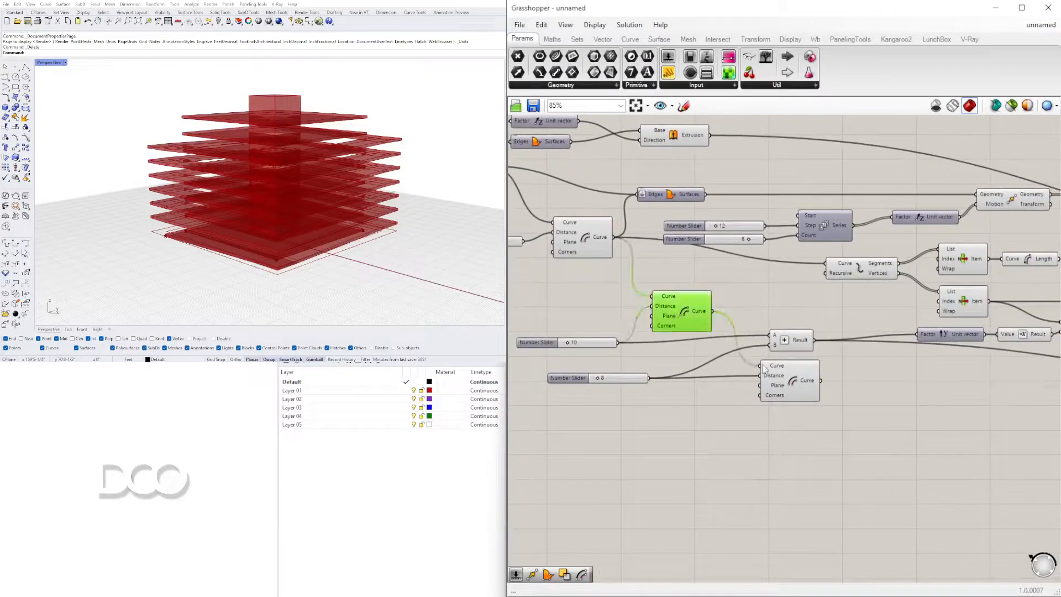
pyautogui.click(789, 386)
pyautogui.click(699, 319)
# - Add a Move component and connect the distance-10 Offset's Curve output to its Geometry input
pyautogui.moveTo(893, 414); pyautogui.dragTo(841, 397, button='right')
pyautogui.doubleClick(841, 397)
pyautogui.write('MOVE')
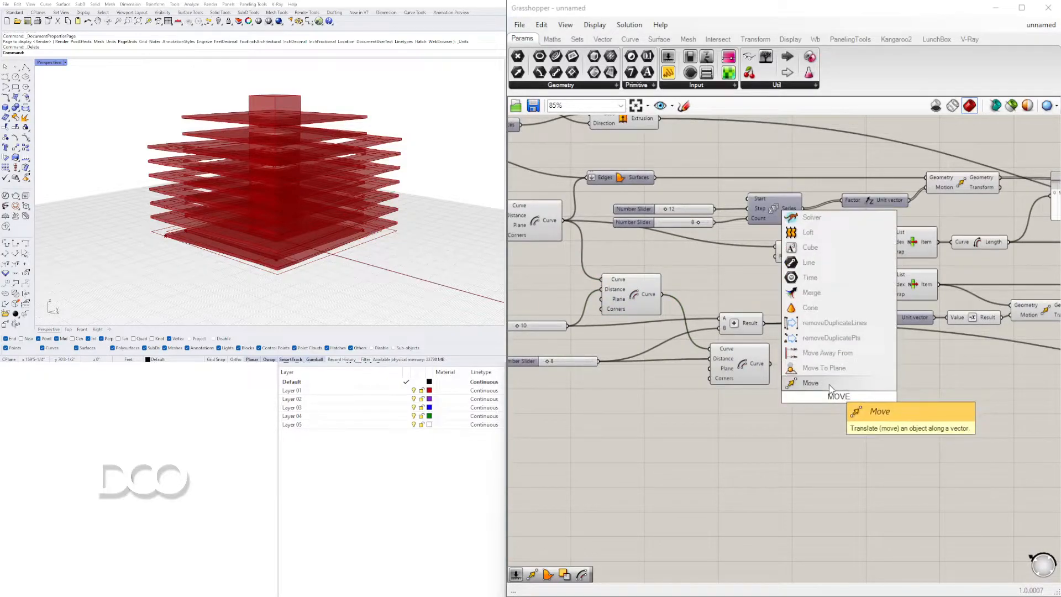
pyautogui.click(829, 384)
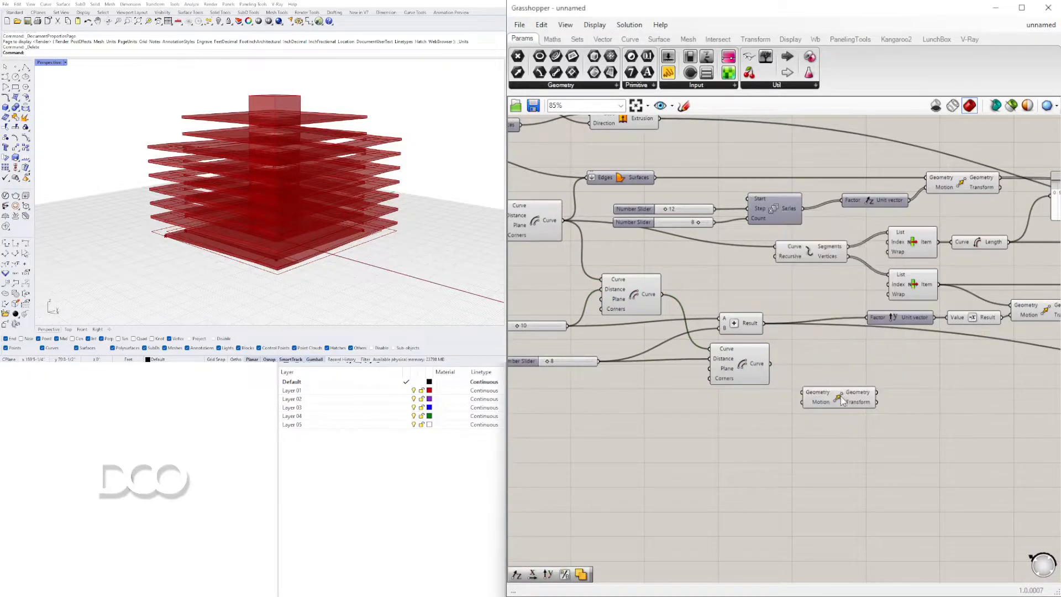
pyautogui.click(633, 297)
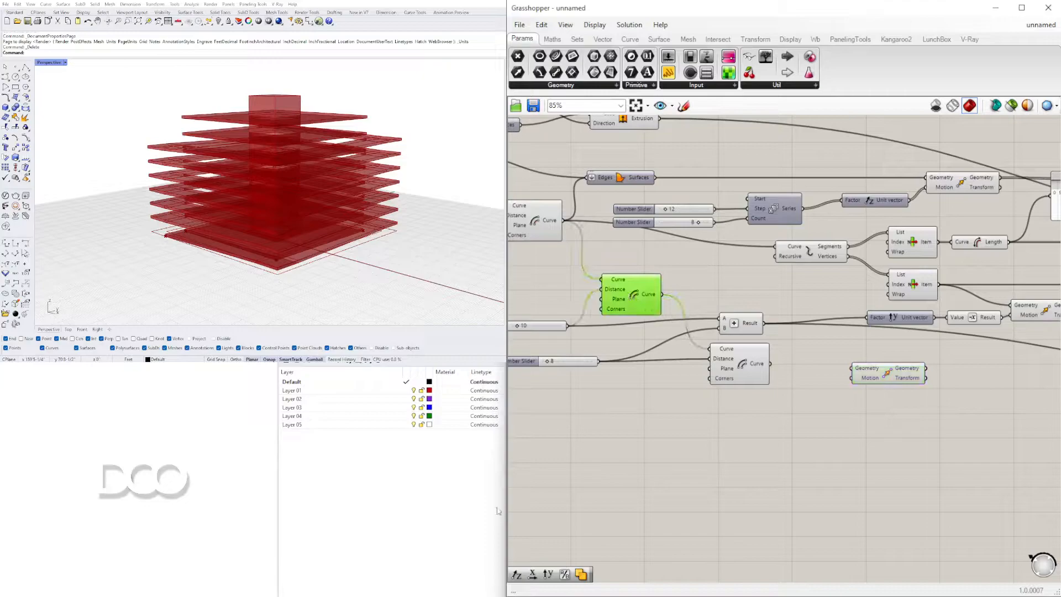
pyautogui.scroll(5, 364, 226)
pyautogui.moveTo(364, 227); pyautogui.dragTo(407, 246, button='right')
pyautogui.moveTo(664, 294); pyautogui.dragTo(913, 400)
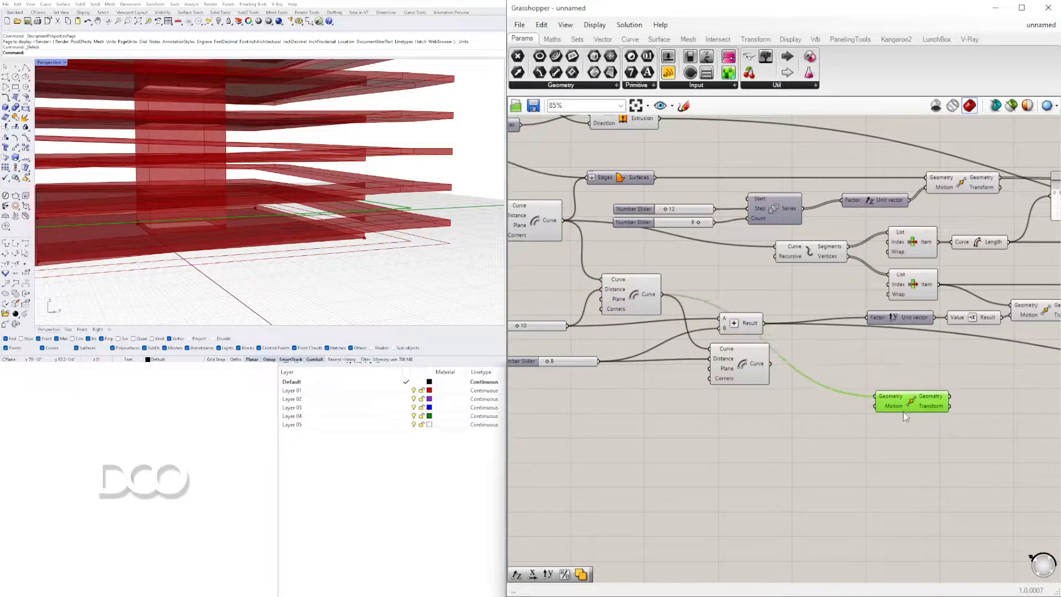
# - Add a Unit Z vector as the new Move's Motion and drive its Factor with a number slider set to 150
pyautogui.doubleClick(762, 428)
pyautogui.write('z')
pyautogui.click(763, 414)
pyautogui.moveTo(773, 427); pyautogui.dragTo(875, 405)
pyautogui.doubleClick(694, 418)
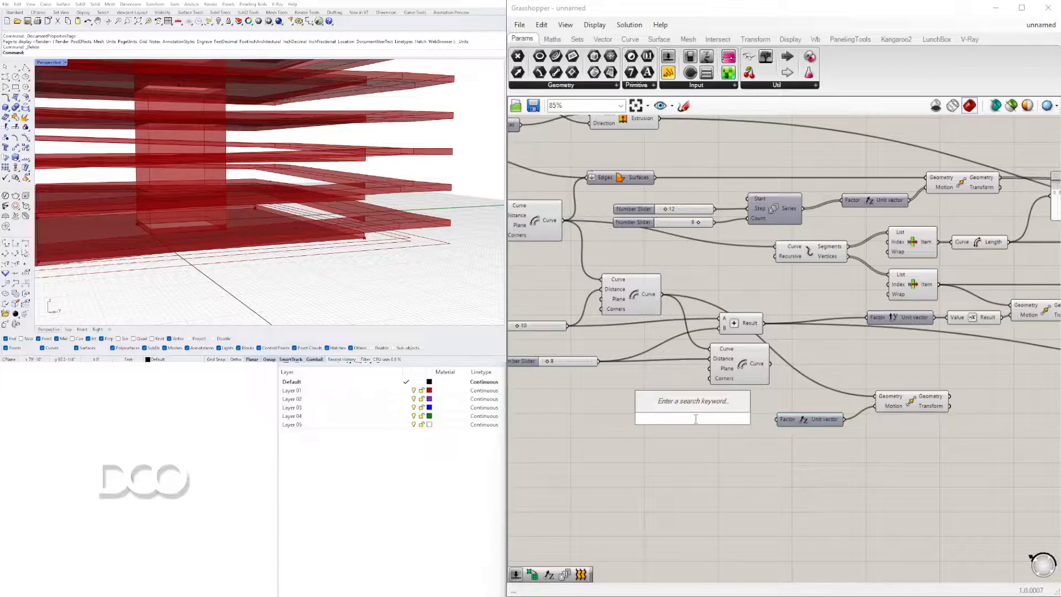
pyautogui.write('150')
pyautogui.press('Return')
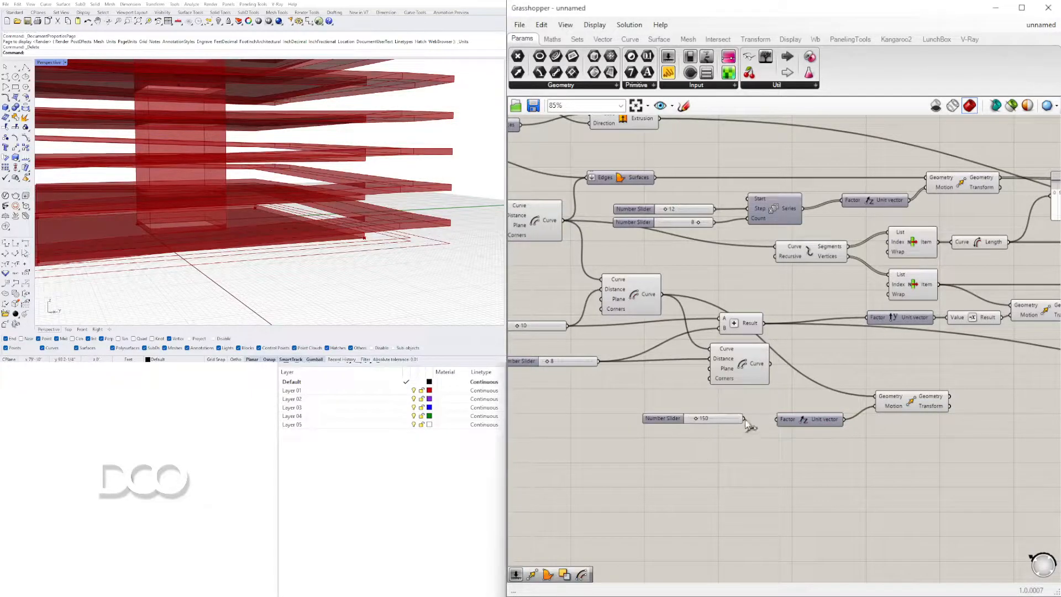
pyautogui.moveTo(774, 425); pyautogui.dragTo(749, 421)
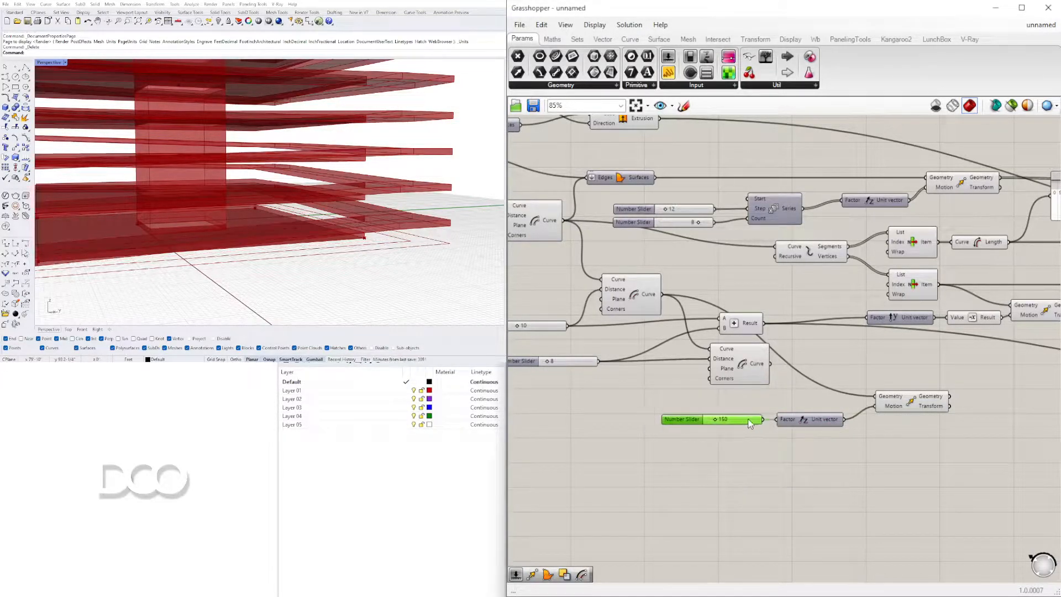
# - Set the Unit Z factor slider to 112 and check the moved curve's height above the tower
pyautogui.scroll(-7, 378, 211)
pyautogui.moveTo(379, 210); pyautogui.dragTo(386, 242, button='right')
pyautogui.scroll(8, 678, 367)
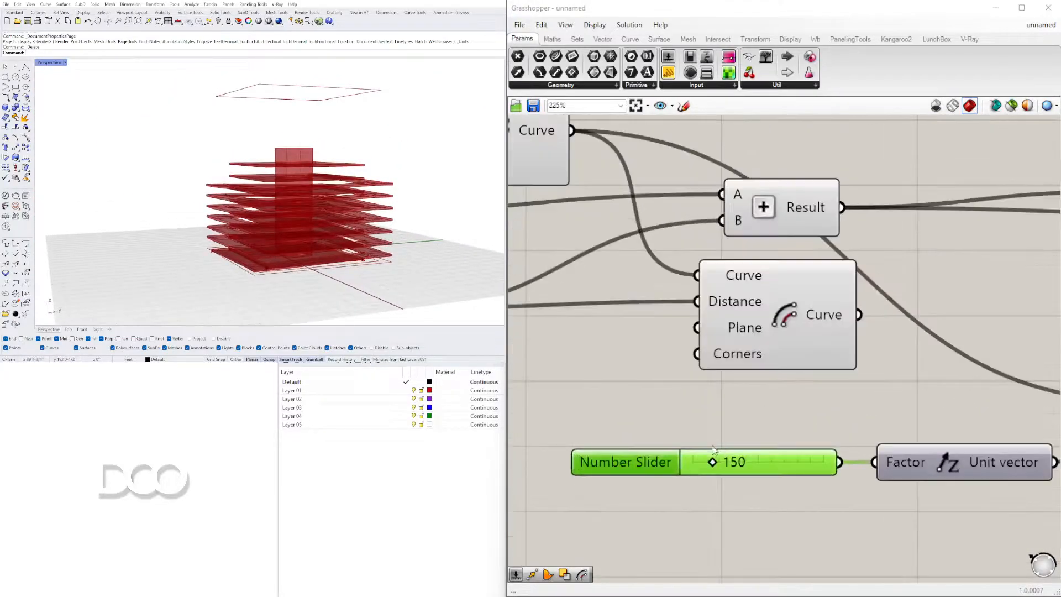
pyautogui.moveTo(713, 465); pyautogui.dragTo(707, 465)
pyautogui.moveTo(372, 225); pyautogui.dragTo(248, 291, button='right')
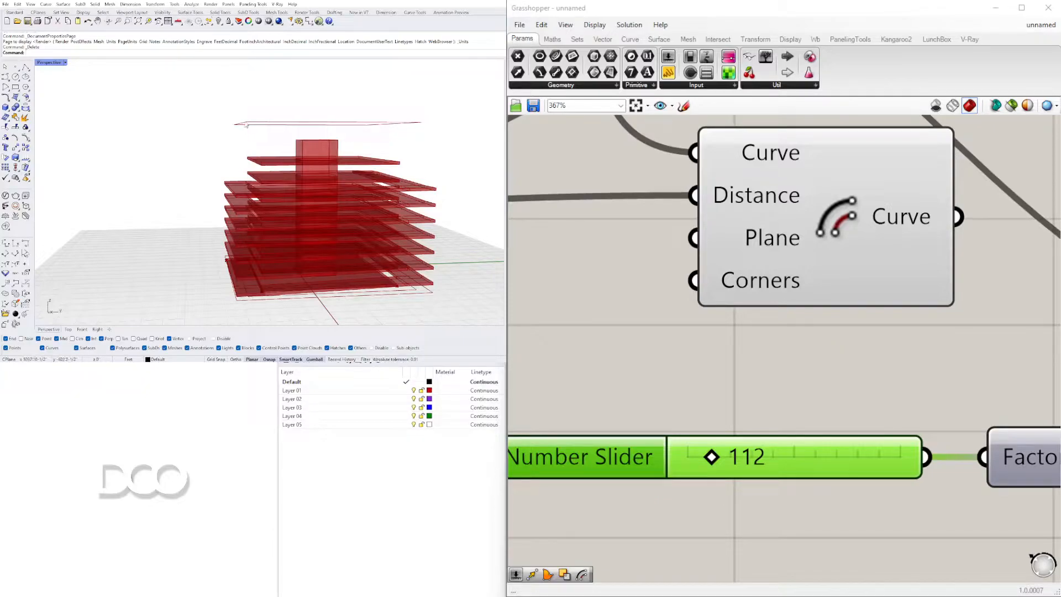
pyautogui.scroll(-5, 773, 364)
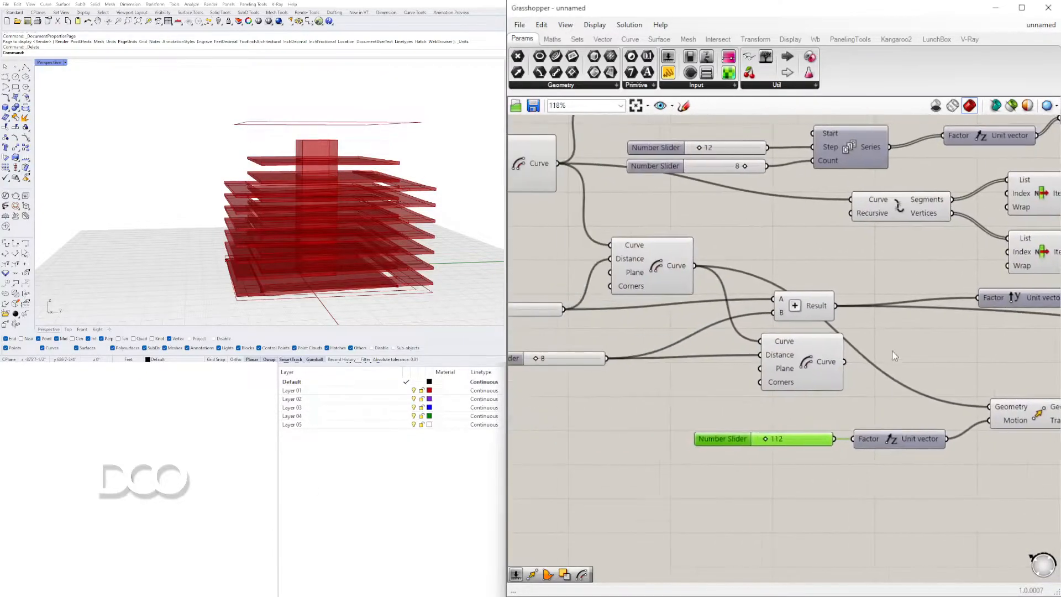
# - Add a Loft component and connect the distance-10 Offset's Curve and the moved curve to its Curves input
pyautogui.doubleClick(959, 366)
pyautogui.write('LOFT')
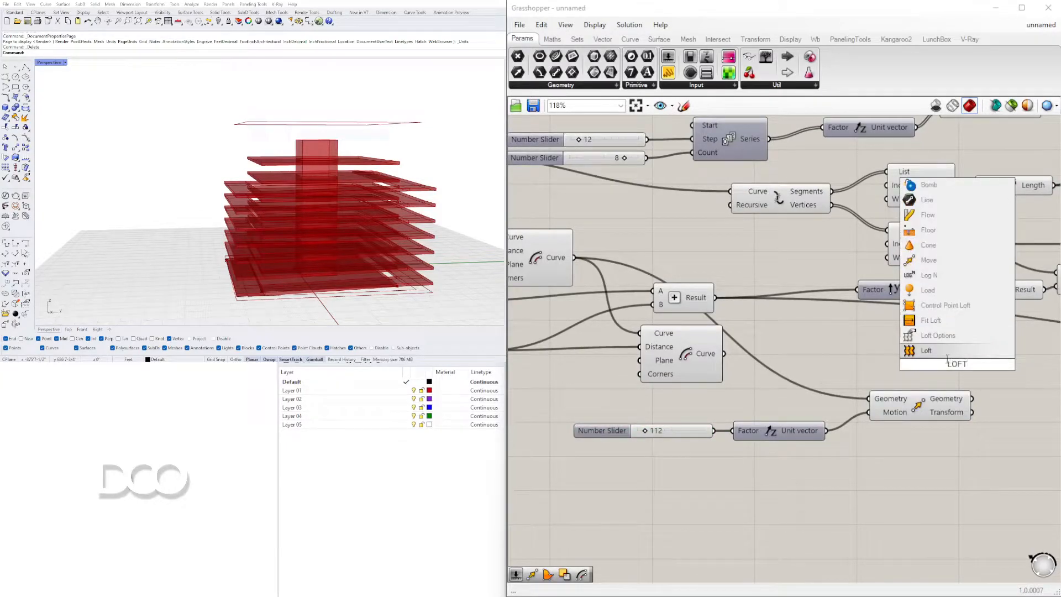
pyautogui.click(947, 357)
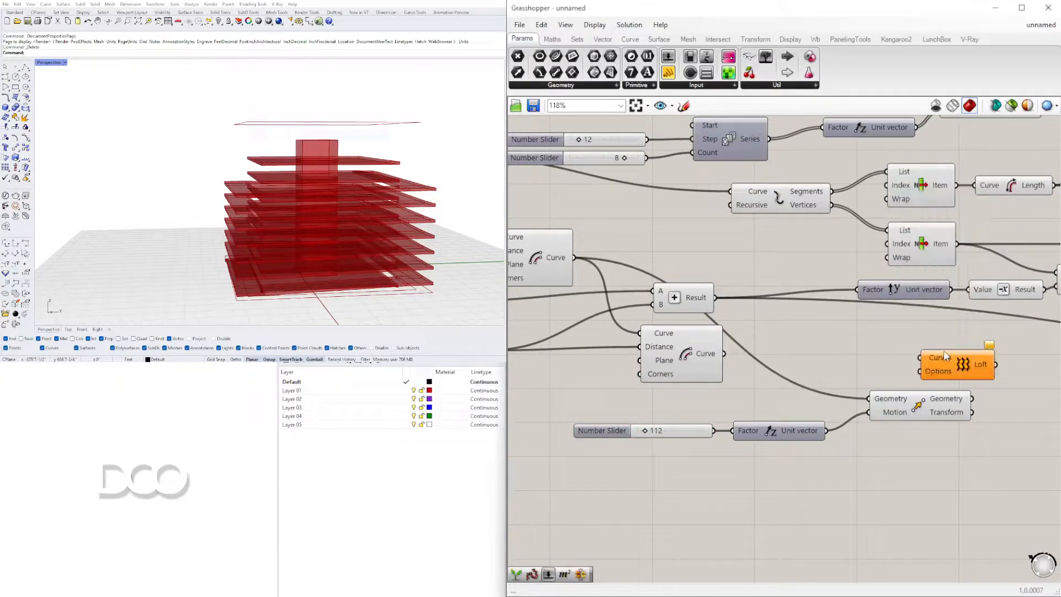
pyautogui.click(559, 268)
pyautogui.moveTo(576, 259); pyautogui.dragTo(922, 358)
pyautogui.moveTo(970, 395); pyautogui.dragTo(810, 379, button='right')
pyautogui.moveTo(801, 351); pyautogui.dragTo(909, 353)
pyautogui.moveTo(811, 383); pyautogui.dragTo(870, 355)
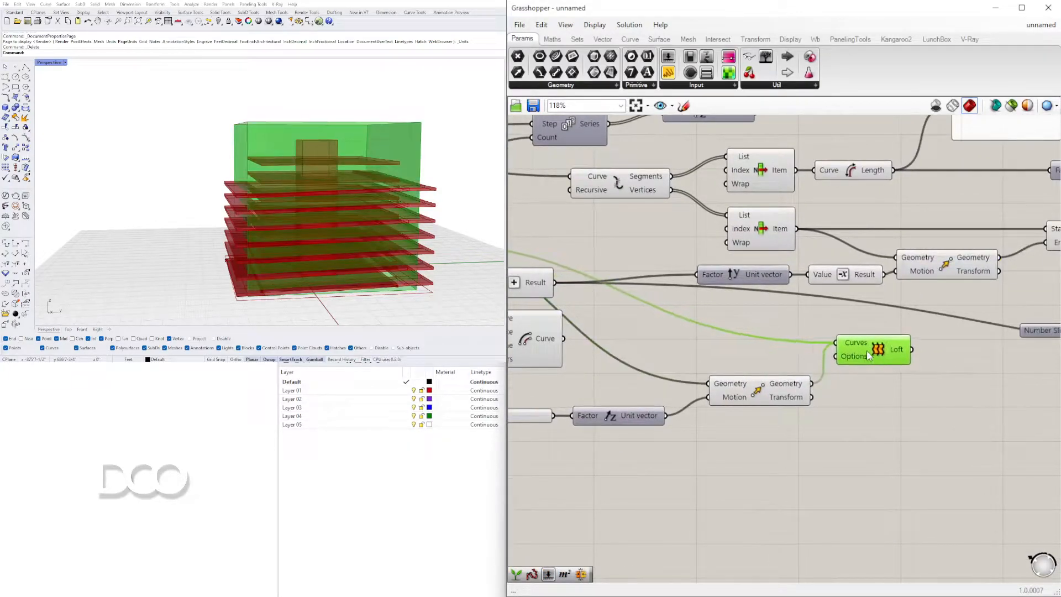
# - Replace the Loft's base curve with the outer distance-8 offset curve, keep the moved curve connected, and flatten the Curves input
pyautogui.moveTo(546, 337); pyautogui.dragTo(620, 311, button='right')
pyautogui.click(630, 321)
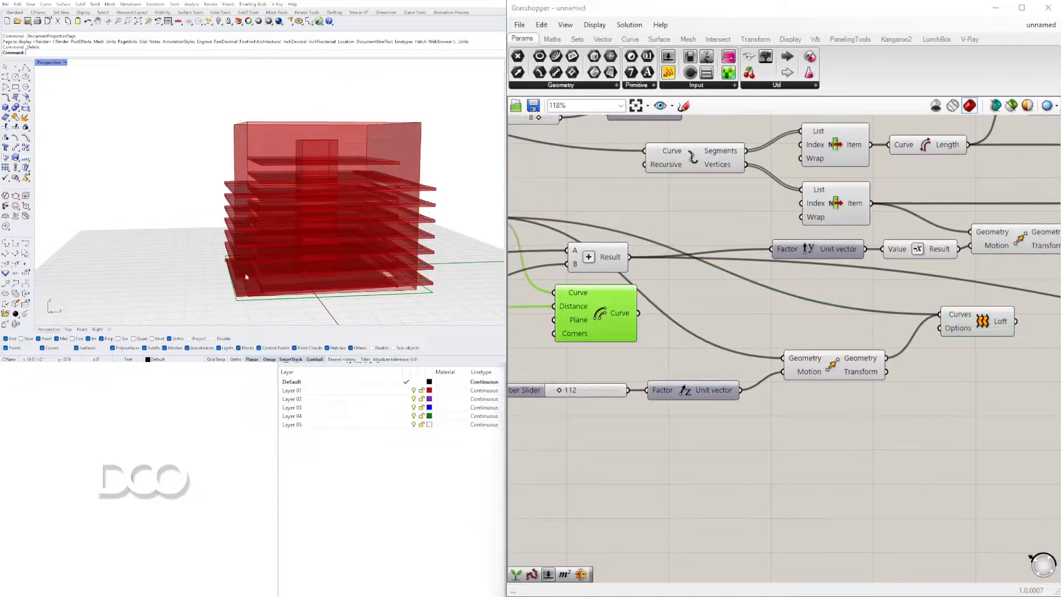
pyautogui.moveTo(638, 313); pyautogui.dragTo(939, 314)
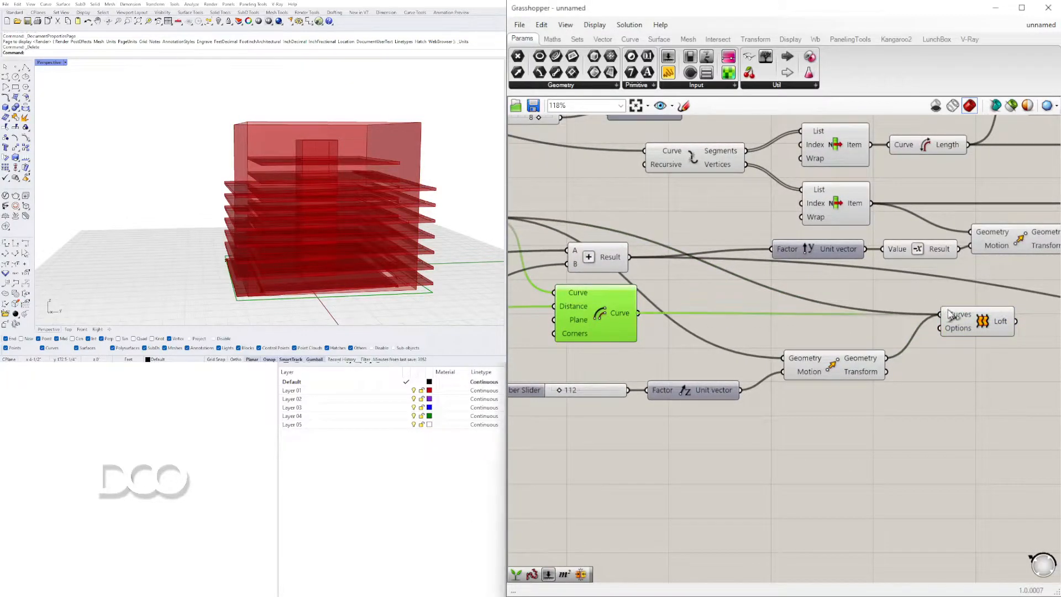
pyautogui.keyDown('shift'); pyautogui.moveTo(888, 360); pyautogui.dragTo(942, 315); pyautogui.keyUp('shift')
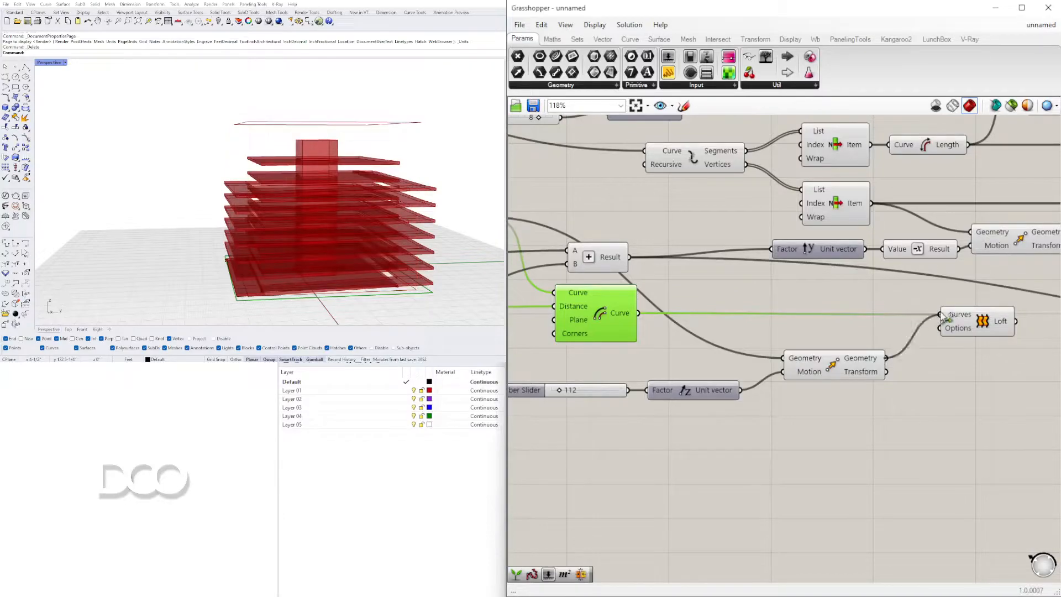
pyautogui.click(951, 322)
pyautogui.rightClick(951, 322)
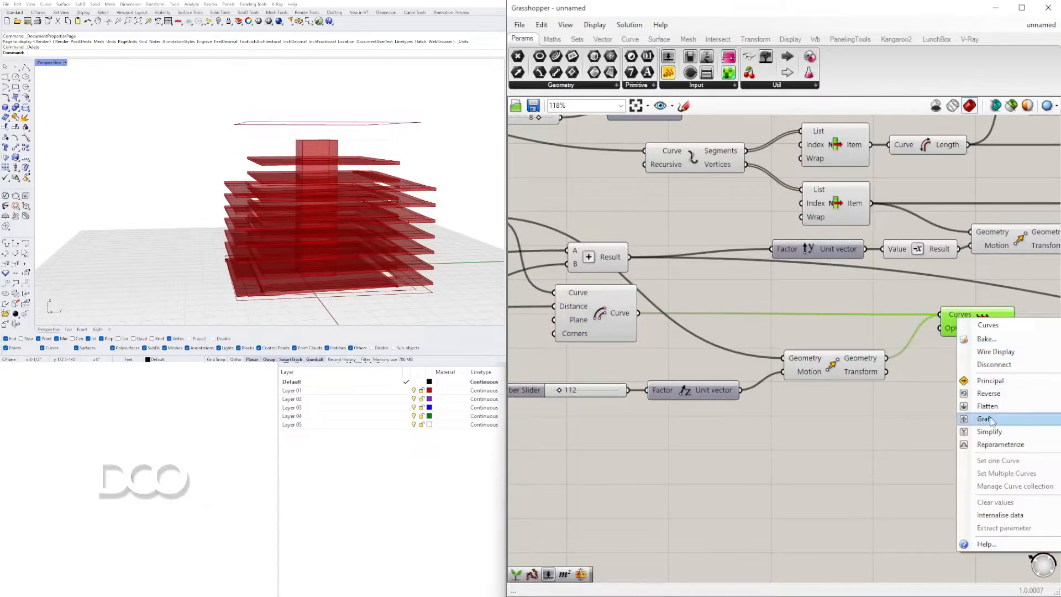
pyautogui.click(995, 406)
# - Highlight the outer Offset, the Move and the Loft, and inspect the lofted enclosure around the tower
pyautogui.moveTo(241, 235); pyautogui.dragTo(243, 284, button='right')
pyautogui.click(586, 310)
pyautogui.click(809, 362)
pyautogui.click(966, 326)
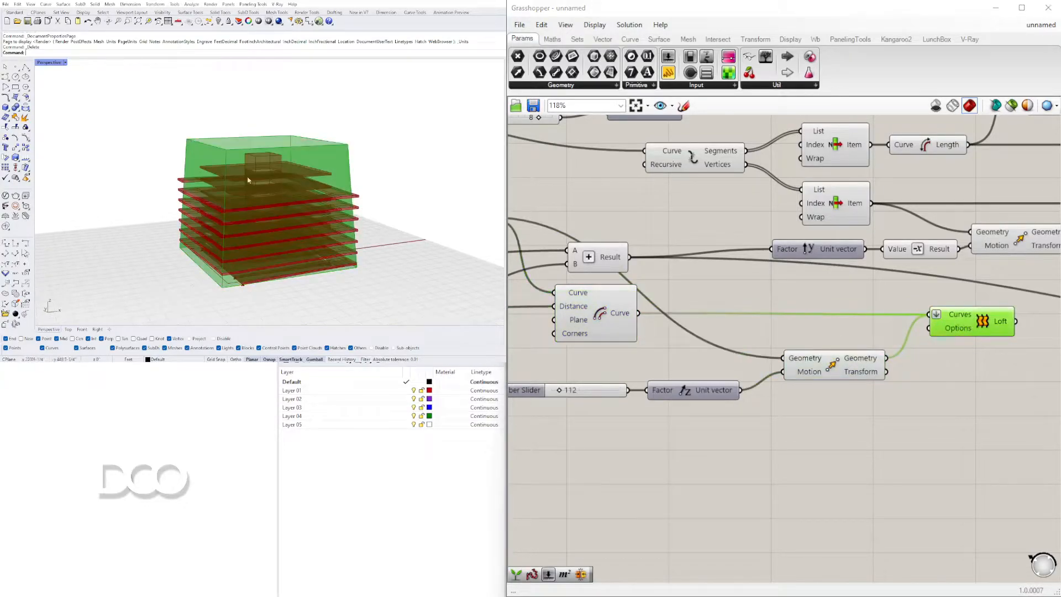
pyautogui.moveTo(221, 204); pyautogui.dragTo(192, 299, button='right')
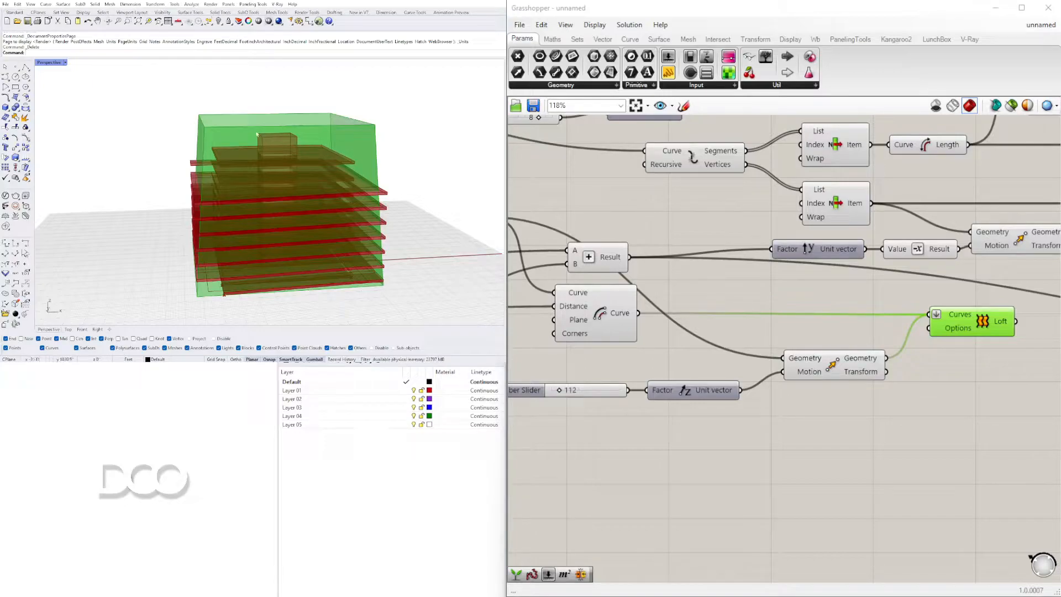
pyautogui.moveTo(887, 338); pyautogui.dragTo(832, 297, button='right')
pyautogui.click(793, 321)
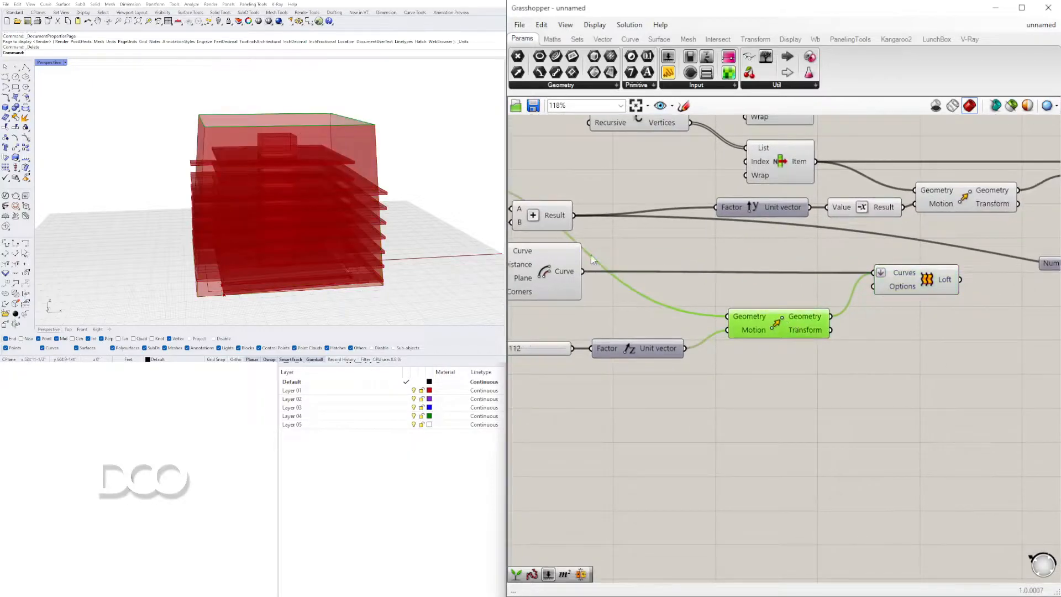
pyautogui.click(541, 276)
pyautogui.moveTo(550, 284); pyautogui.dragTo(669, 286, button='right')
pyautogui.scroll(-3, 698, 293)
pyautogui.click(871, 369)
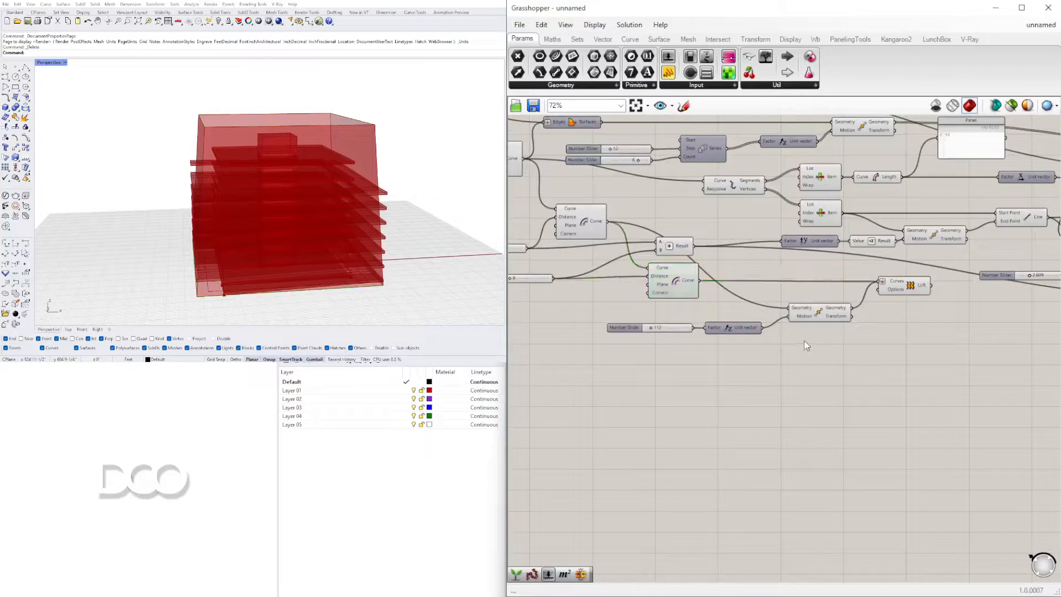
# - Duplicate the new Move component and connect the outer Offset's Curve output to the copy's Geometry input
pyautogui.click(820, 319)
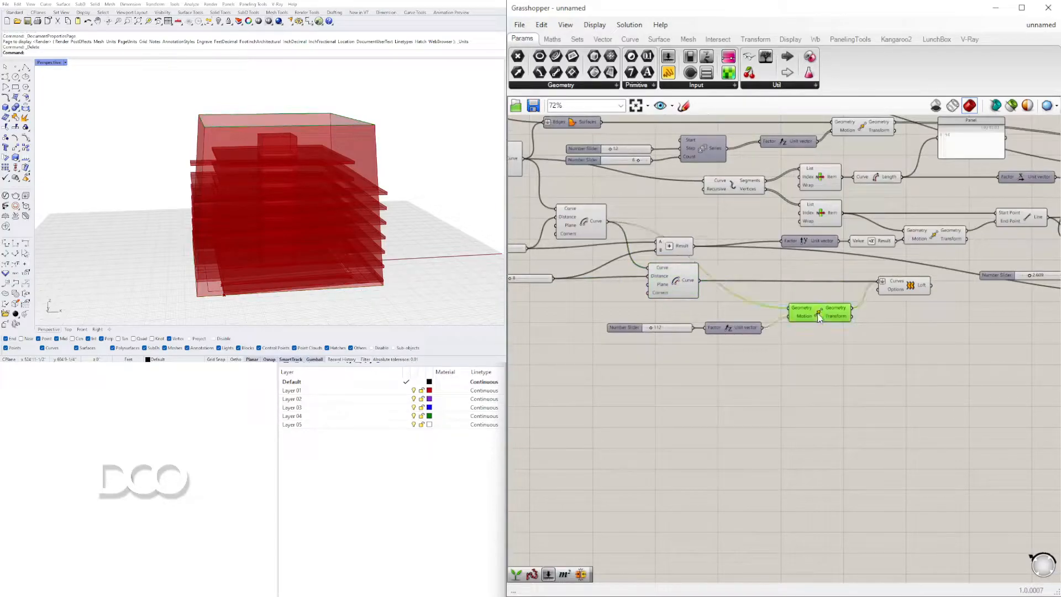
pyautogui.moveTo(823, 316)
pyautogui.mouseDown()
pyautogui.moveTo(835, 311)
pyautogui.moveTo(831, 334)
pyautogui.mouseUp()
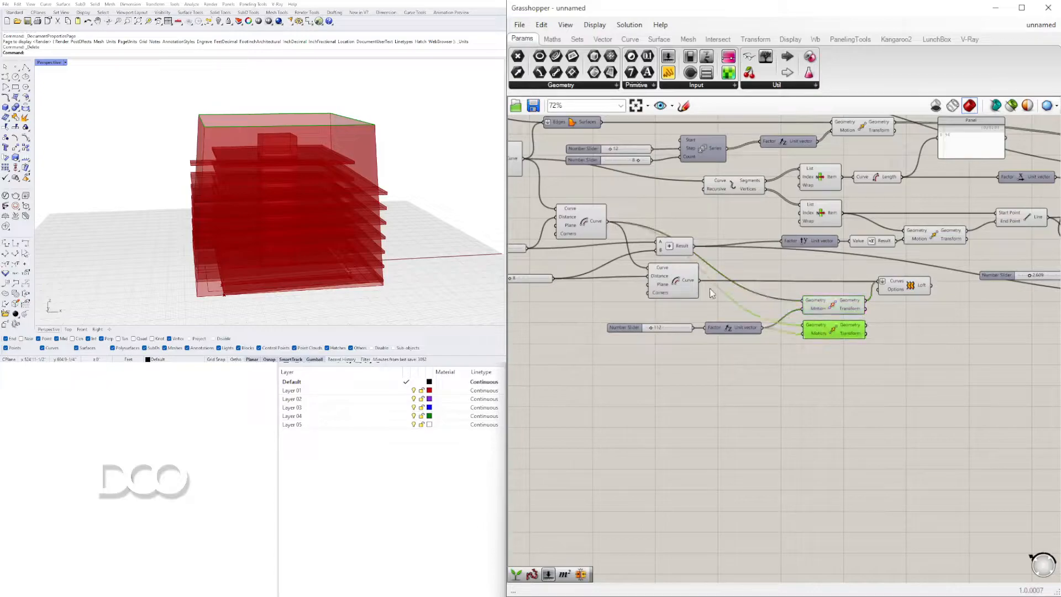
pyautogui.click(695, 284)
pyautogui.moveTo(696, 282); pyautogui.dragTo(811, 330)
pyautogui.click(833, 335)
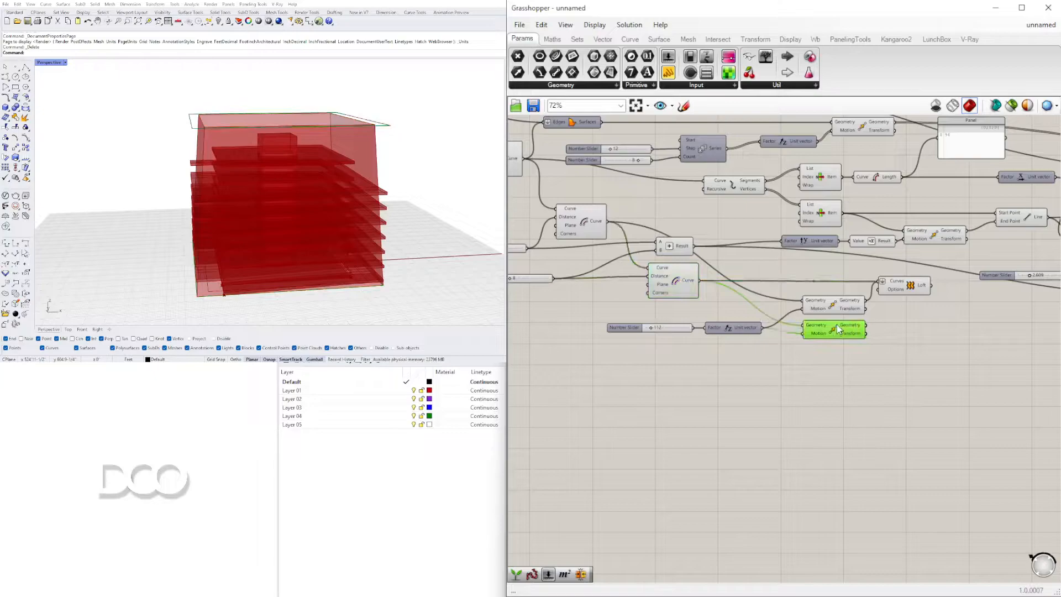
# - Add a second Loft component beside the duplicated Move
pyautogui.click(940, 306)
pyautogui.scroll(3, 859, 319)
pyautogui.doubleClick(858, 340)
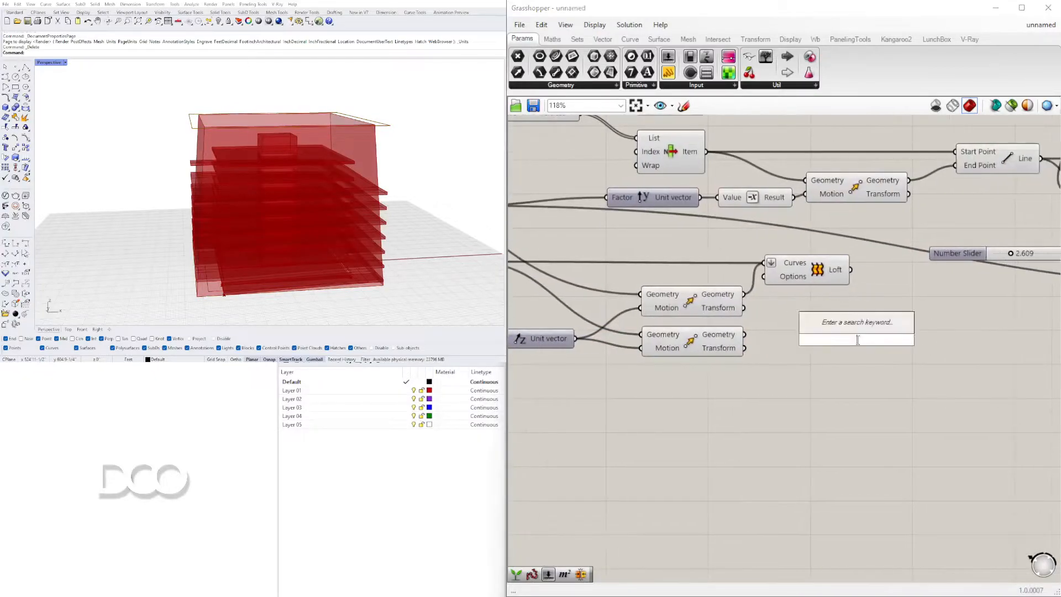
pyautogui.write('LOFT')
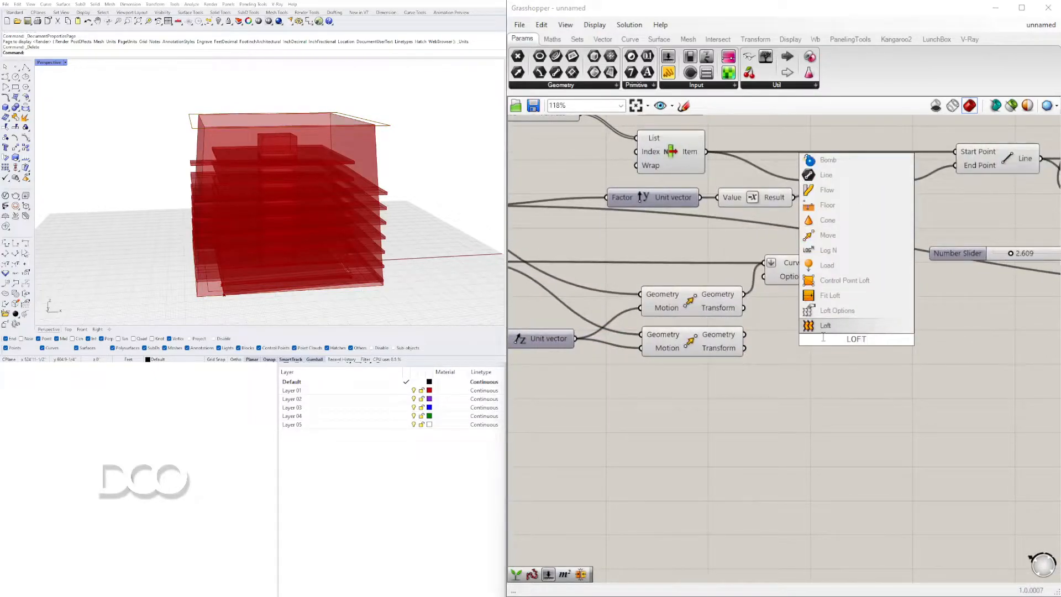
pyautogui.press('Return')
pyautogui.scroll(-3, 829, 349)
# - Connect the outer offset curve and the duplicated Move's Geometry to the second Loft's Curves input
pyautogui.click(746, 348)
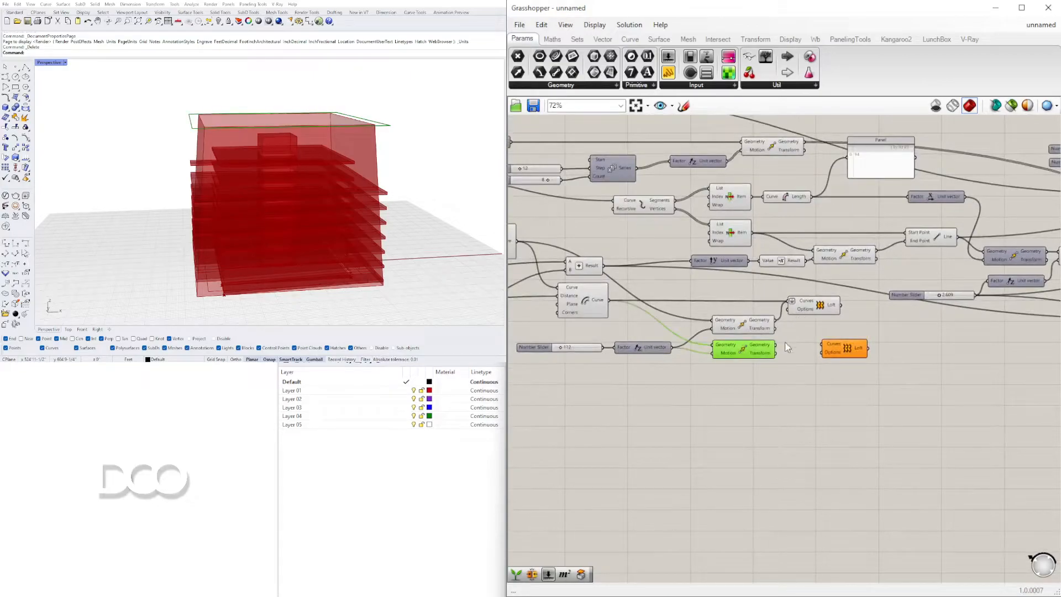
pyautogui.click(577, 299)
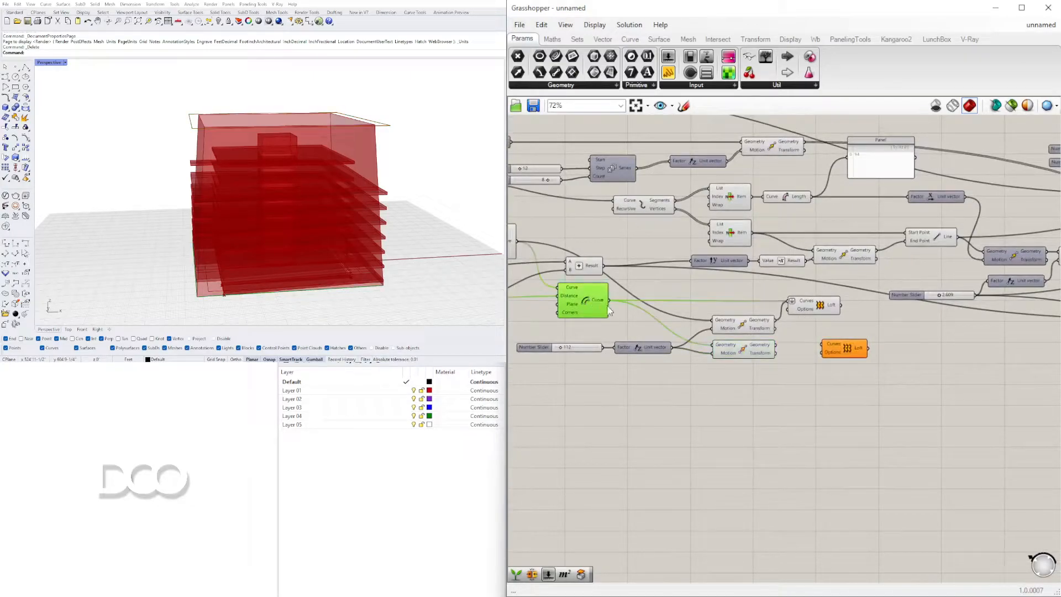
pyautogui.scroll(3, 790, 338)
pyautogui.moveTo(765, 352); pyautogui.dragTo(867, 352)
pyautogui.click(706, 376)
pyautogui.click(876, 347)
# - Reposition the lower Move and Loft components, and highlight both Lofts to inspect the two enclosure surfaces
pyautogui.scroll(-3, 795, 347)
pyautogui.moveTo(795, 348); pyautogui.dragTo(956, 360, button='right')
pyautogui.moveTo(853, 340); pyautogui.dragTo(846, 337)
pyautogui.moveTo(917, 340); pyautogui.dragTo(772, 325, button='right')
pyautogui.click(866, 321)
pyautogui.keyDown('shift'); pyautogui.click(790, 390); pyautogui.keyUp('shift')
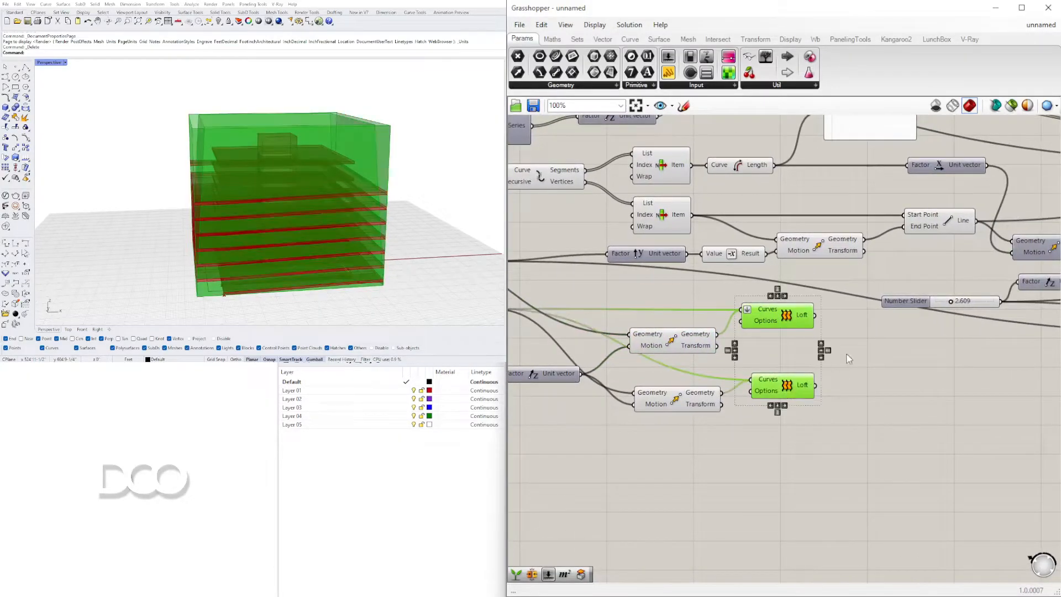
# - Add a Brep Join component beside the two Loft components
pyautogui.scroll(1, 848, 347)
pyautogui.doubleClick(868, 375)
pyautogui.write('j')
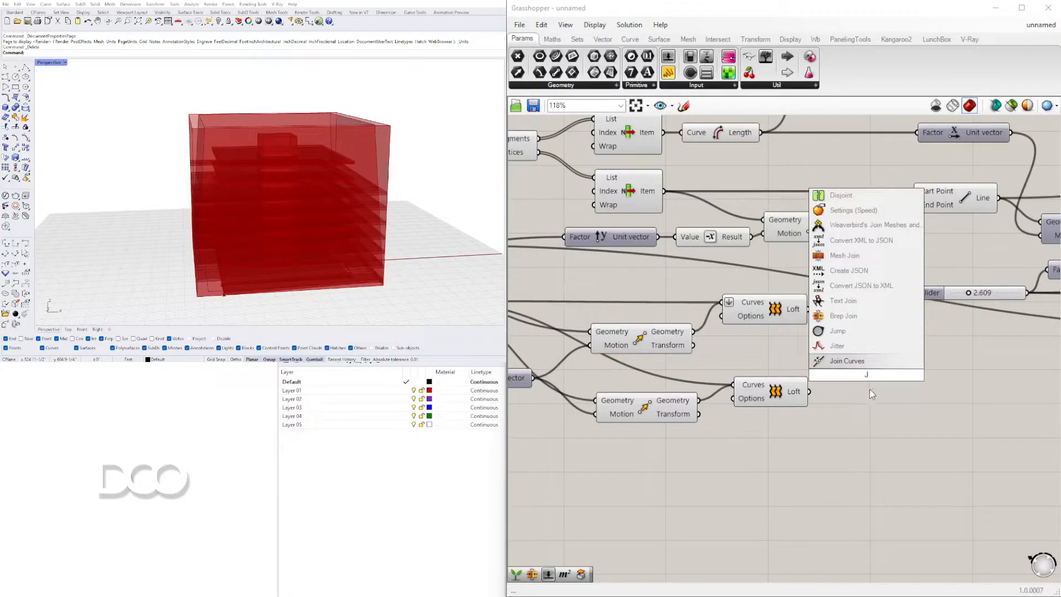
pyautogui.click(854, 332)
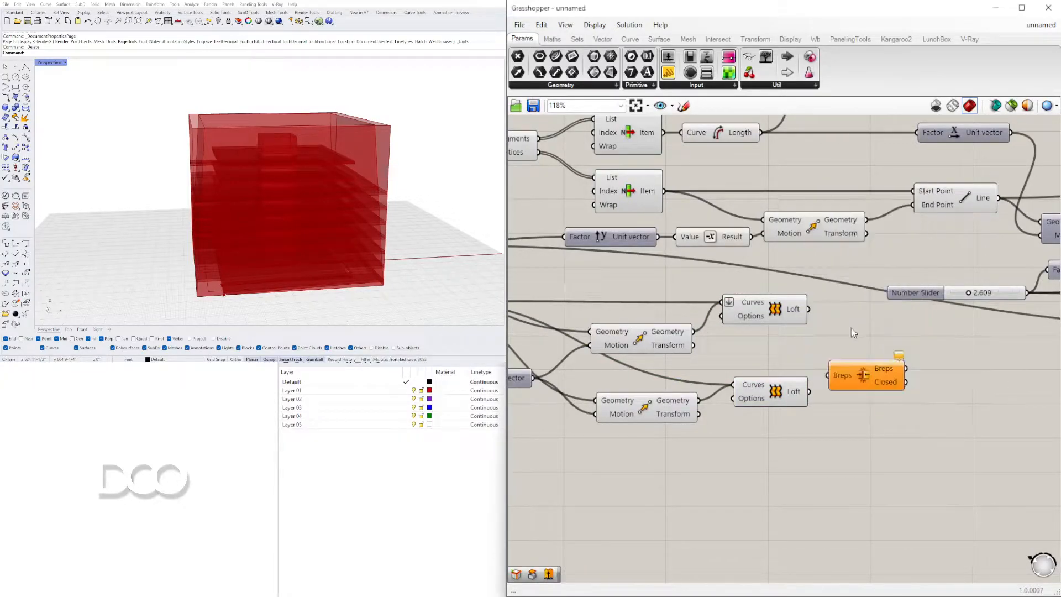
# - Connect both Loft outputs to Brep Join's Breps input and flatten that input
pyautogui.moveTo(809, 311); pyautogui.dragTo(862, 358)
pyautogui.rightClick(863, 358)
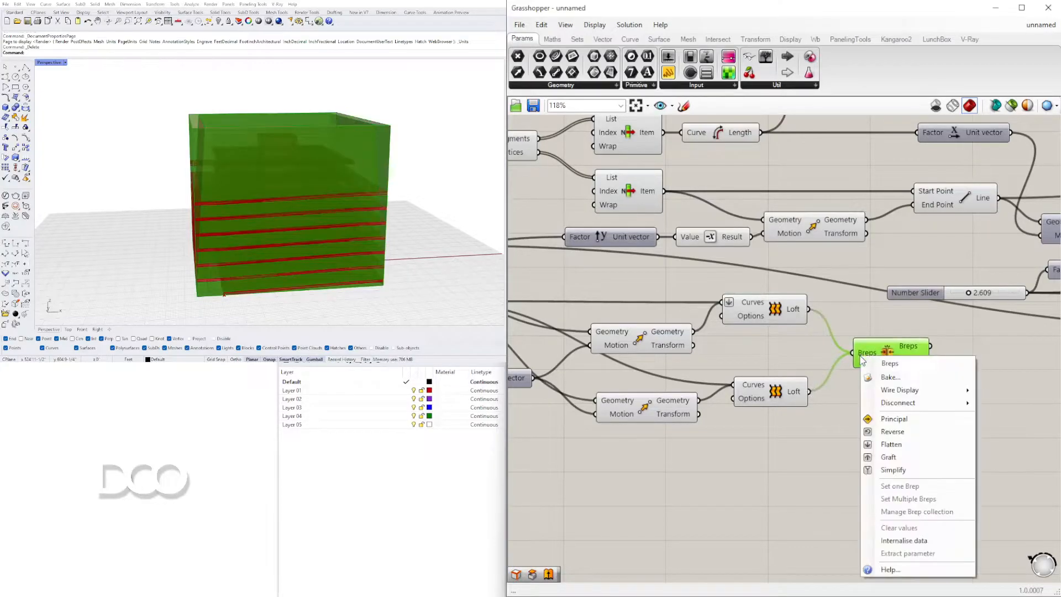
pyautogui.click(883, 445)
pyautogui.click(816, 445)
pyautogui.scroll(-2, 816, 445)
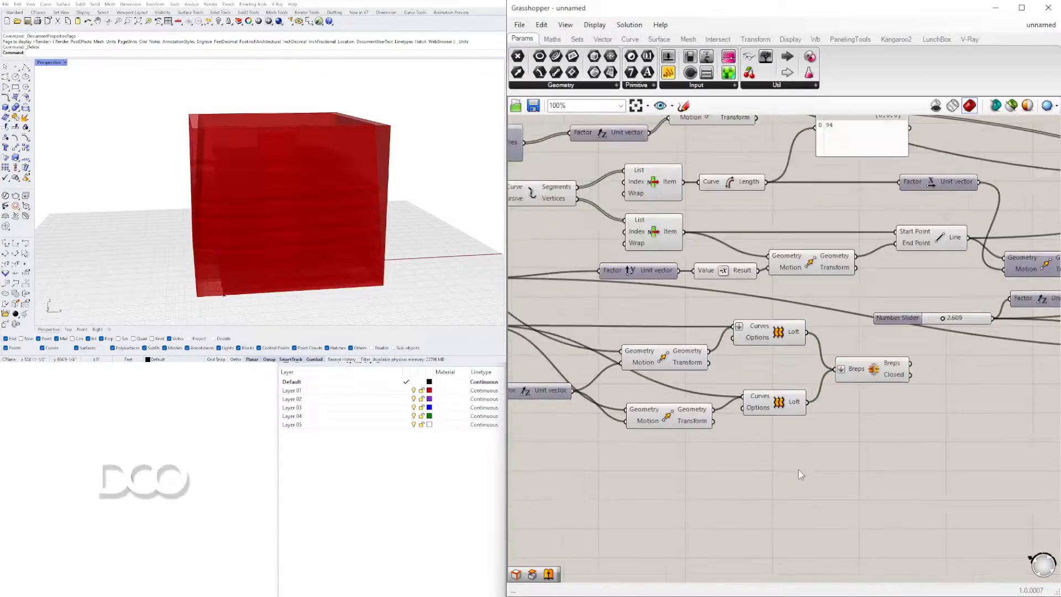
# - Hide the previews of the enclosure's Offset, Unit Z, Move and Loft components, and shift Brep Join slightly away from the Lofts
pyautogui.moveTo(896, 443); pyautogui.dragTo(536, 305)
pyautogui.middleClick(622, 324)
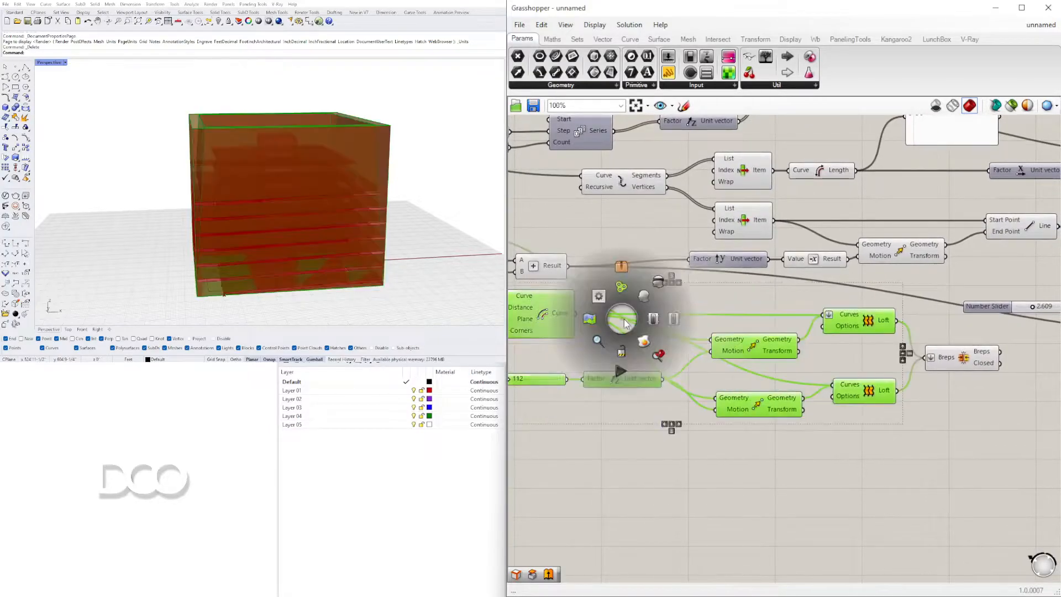
pyautogui.click(672, 284)
pyautogui.moveTo(244, 201); pyautogui.dragTo(266, 167, button='right')
pyautogui.moveTo(977, 360); pyautogui.dragTo(839, 379, button='right')
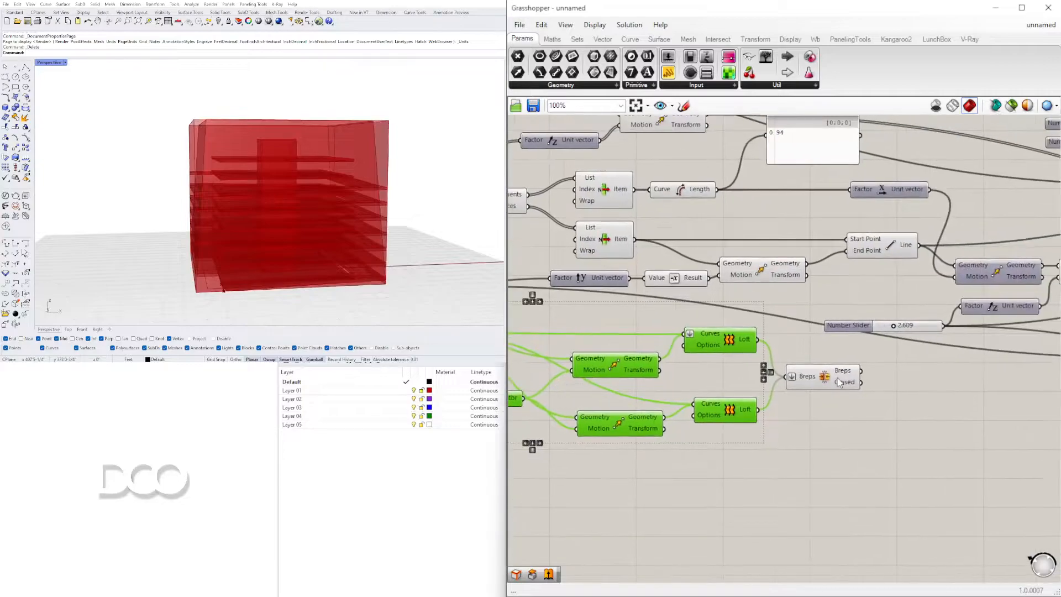
pyautogui.moveTo(828, 371); pyautogui.dragTo(835, 371)
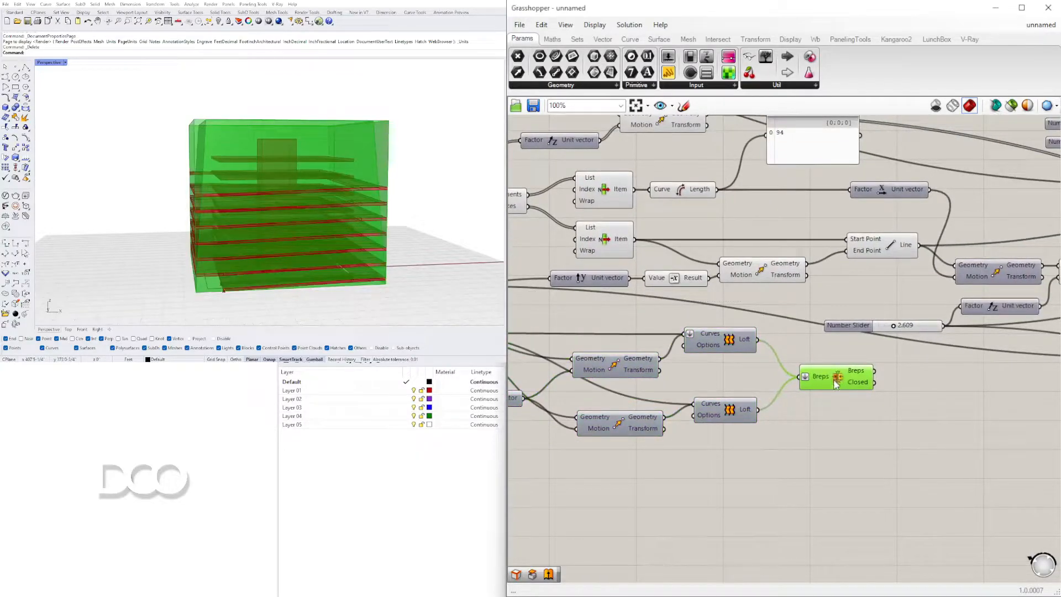
# - Add a Cap Holes component fed by Brep Join's Breps output, and hide the Brep Join preview
pyautogui.scroll(3, 885, 384)
pyautogui.doubleClick(967, 374)
pyautogui.write('CAP')
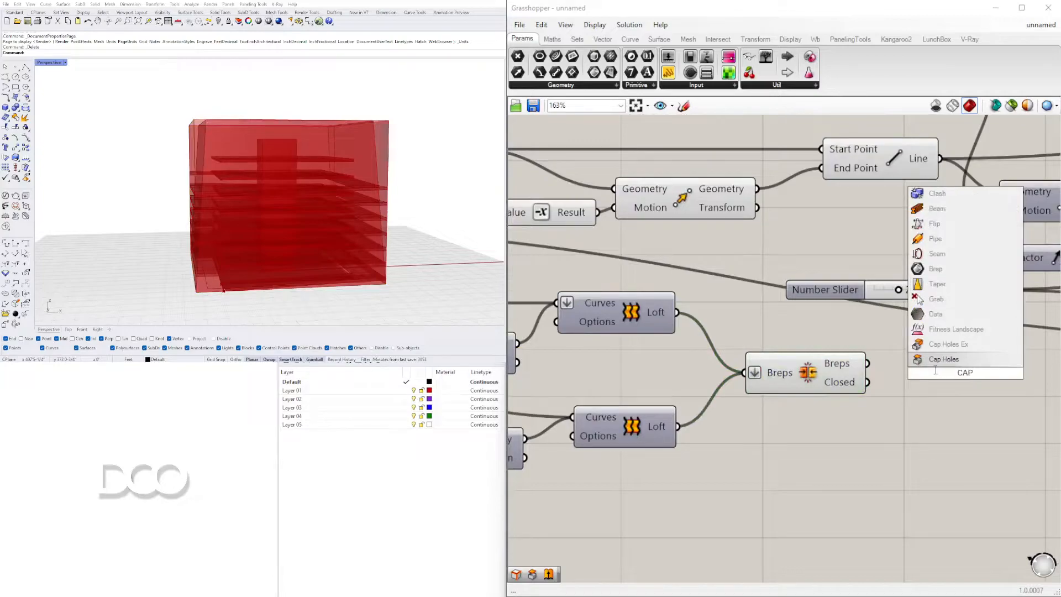
pyautogui.press('Return')
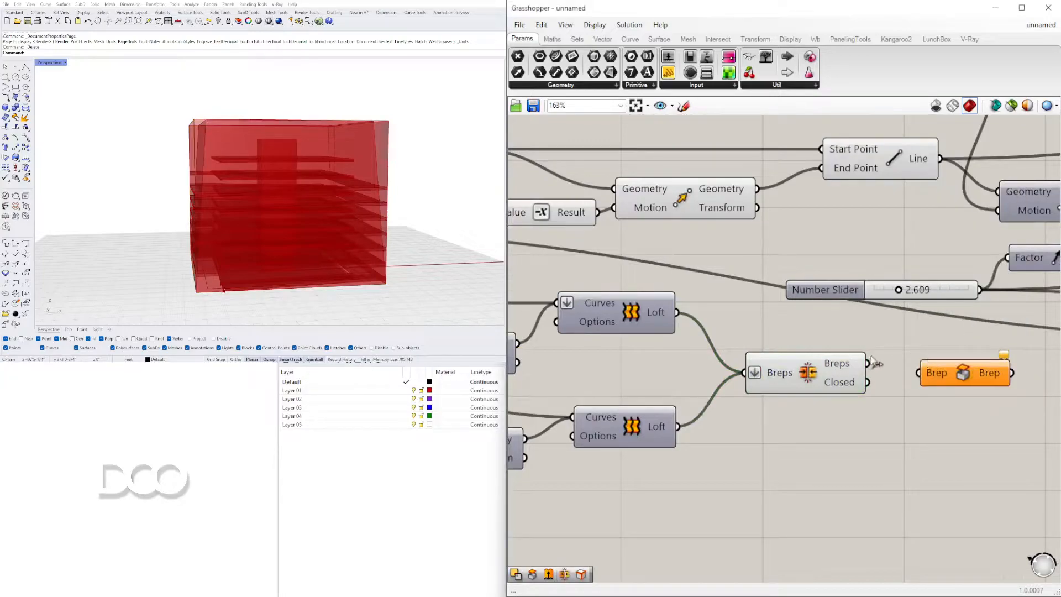
pyautogui.moveTo(920, 375); pyautogui.dragTo(919, 373)
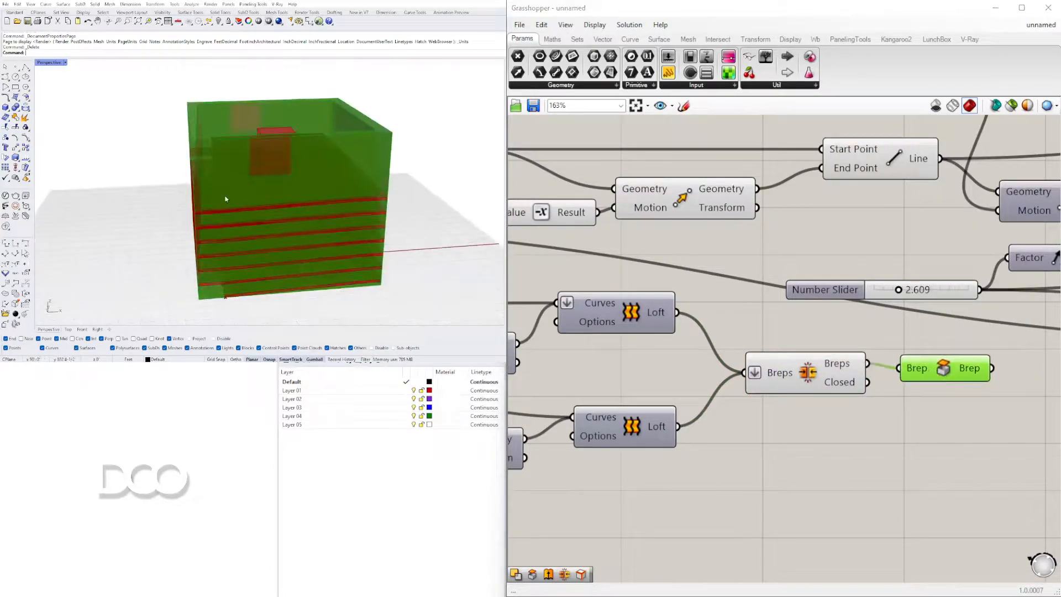
pyautogui.click(838, 392)
pyautogui.moveTo(343, 177); pyautogui.dragTo(381, 148, button='right')
# - Examine the two floor-plate Extrude components and the capped enclosure in the model
pyautogui.scroll(-6, 900, 310)
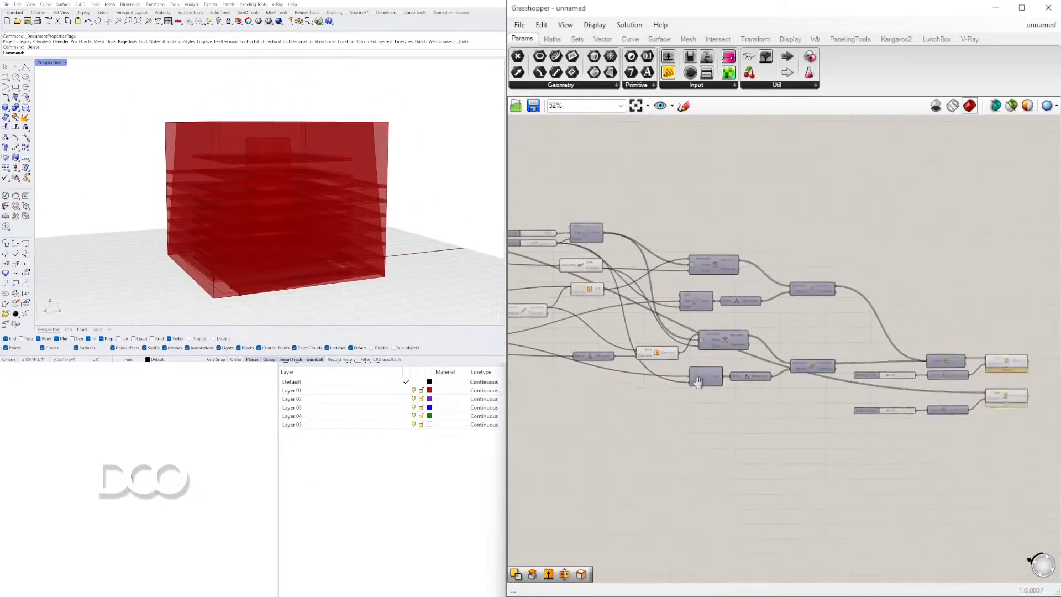
pyautogui.click(789, 344)
pyautogui.click(782, 396)
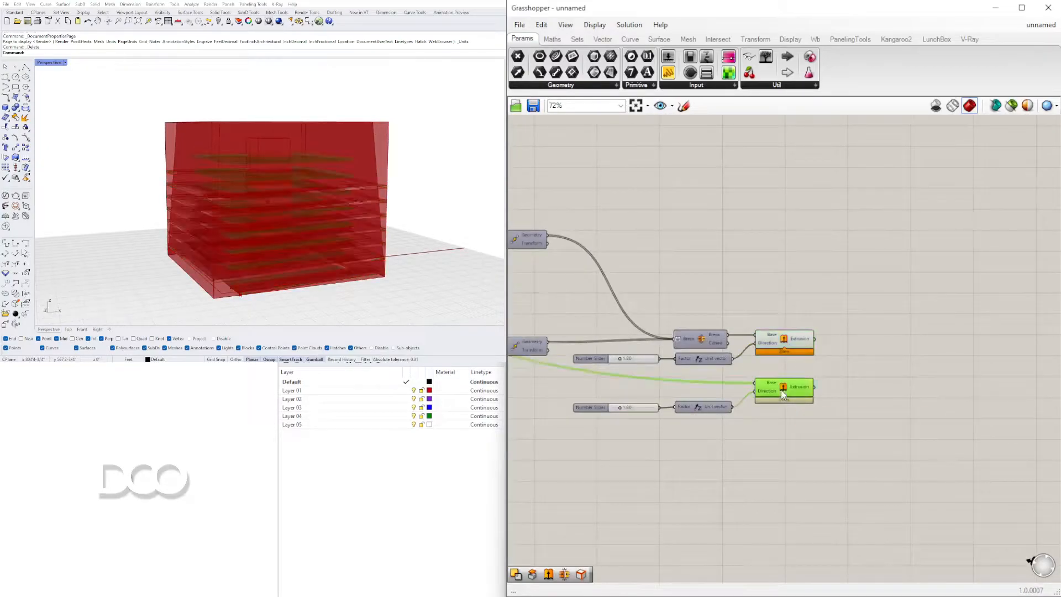
pyautogui.click(806, 346)
pyautogui.moveTo(647, 369); pyautogui.dragTo(957, 347, button='right')
pyautogui.moveTo(623, 353); pyautogui.dragTo(1021, 362, button='right')
pyautogui.scroll(-1, 717, 351)
pyautogui.scroll(2, 717, 351)
pyautogui.click(693, 330)
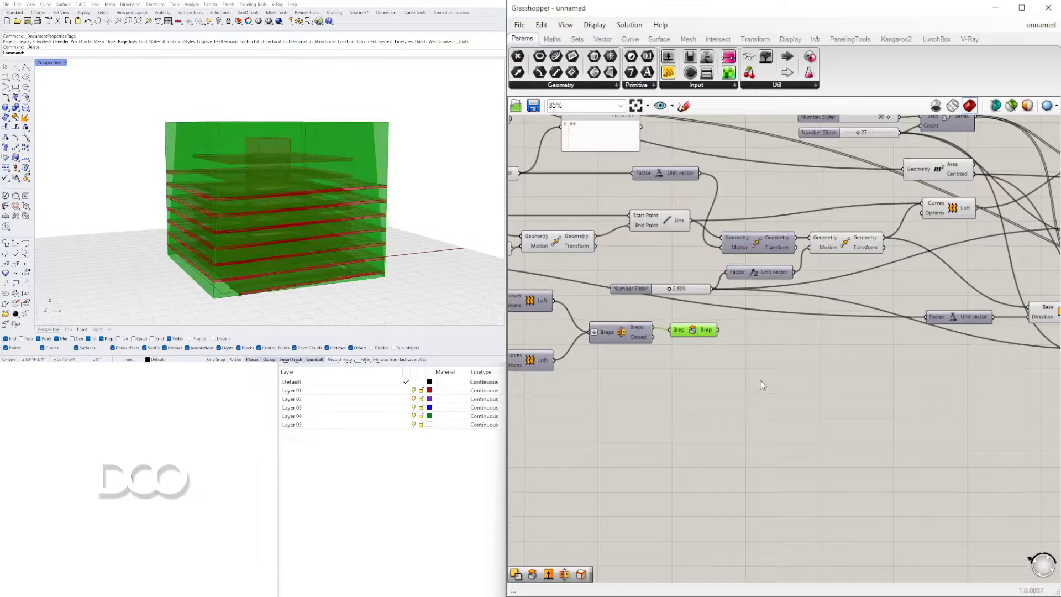
# - Add a Solid Difference component and connect the Cap Holes output to its Breps B input
pyautogui.doubleClick(770, 377)
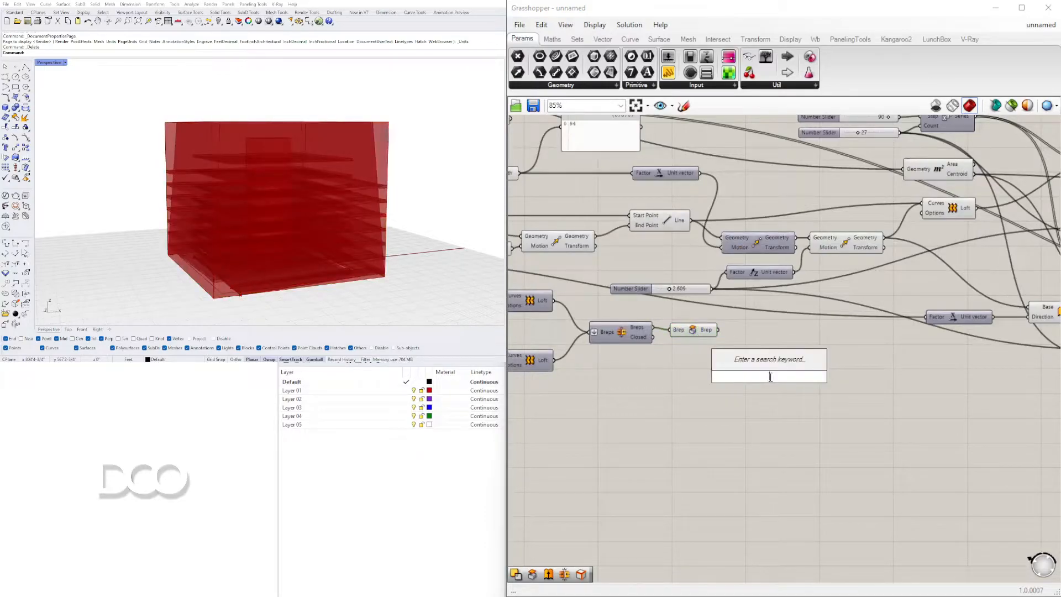
pyautogui.write('SOLID')
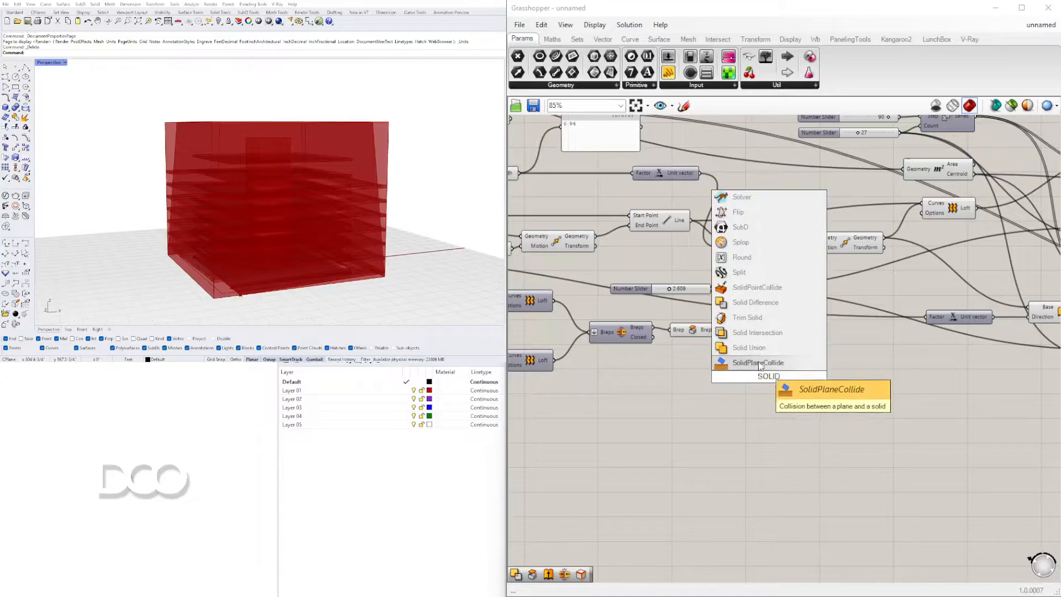
pyautogui.click(775, 308)
pyautogui.click(693, 334)
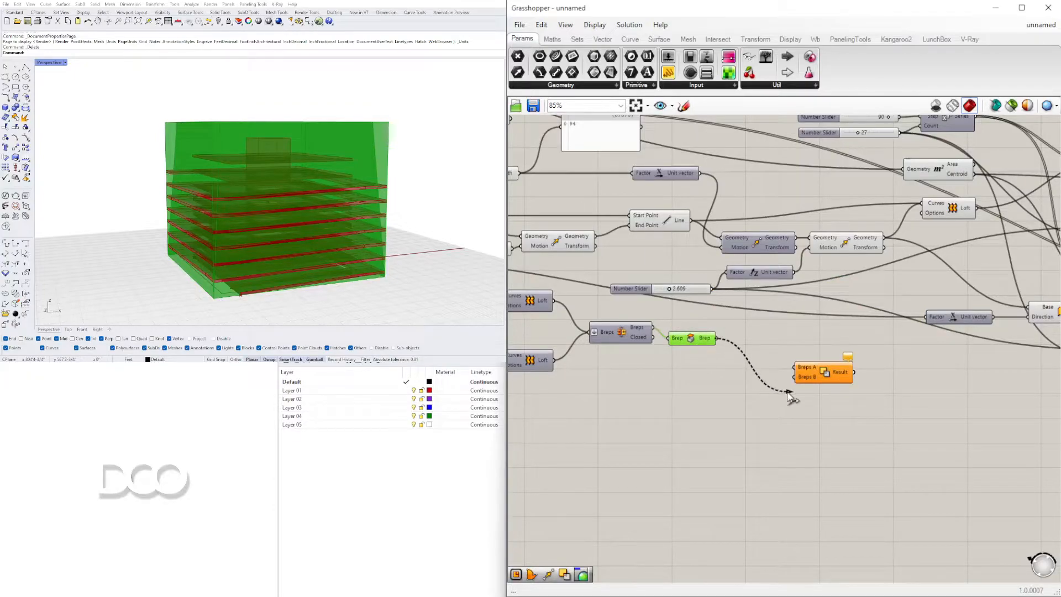
pyautogui.click(818, 380)
# - Move the Solid Difference component to the end of the definition, beside and above the two Extrude components
pyautogui.scroll(-3, 839, 390)
pyautogui.moveTo(841, 392); pyautogui.dragTo(617, 394, button='right')
pyautogui.scroll(-5, 602, 382)
pyautogui.moveTo(602, 383); pyautogui.dragTo(815, 413)
pyautogui.scroll(8, 801, 415)
pyautogui.moveTo(912, 395); pyautogui.dragTo(979, 395)
pyautogui.click(850, 319)
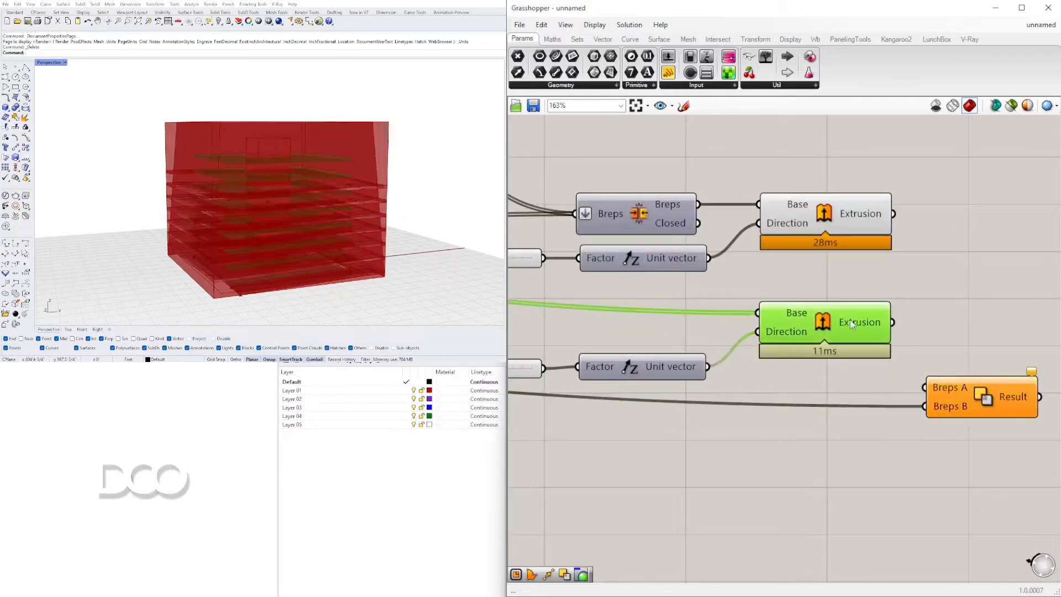
pyautogui.moveTo(880, 255); pyautogui.dragTo(768, 260, button='right')
pyautogui.click(769, 255)
pyautogui.moveTo(869, 405); pyautogui.dragTo(971, 158)
pyautogui.moveTo(905, 234); pyautogui.dragTo(882, 382, button='right')
# - Connect the upper Extrude's output to Solid Difference's Breps A input and hide that Extrude's preview
pyautogui.moveTo(757, 355); pyautogui.dragTo(808, 320)
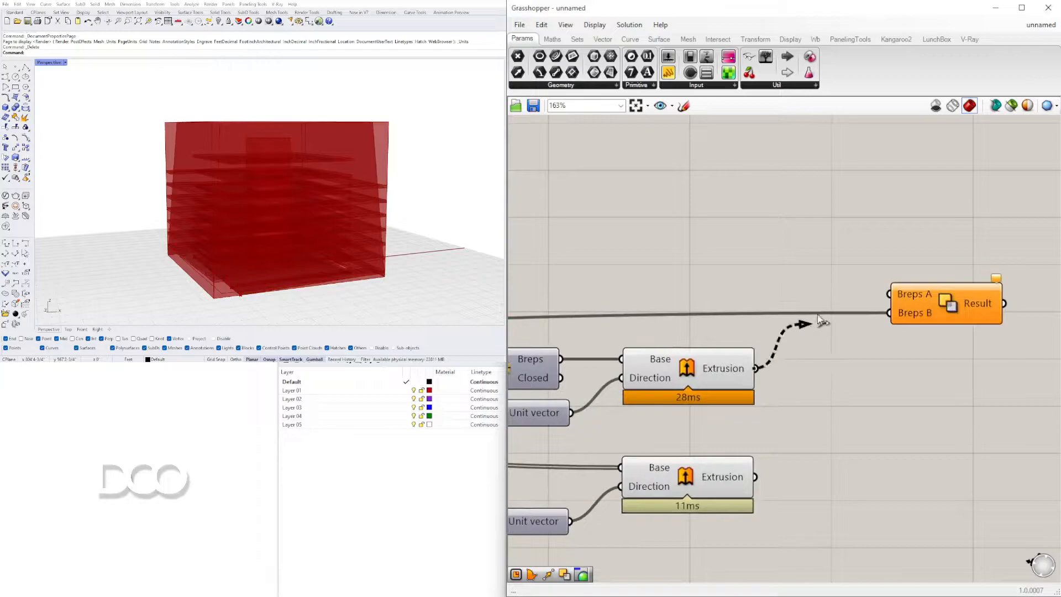
pyautogui.moveTo(892, 297); pyautogui.dragTo(891, 295)
pyautogui.moveTo(954, 306); pyautogui.dragTo(930, 311)
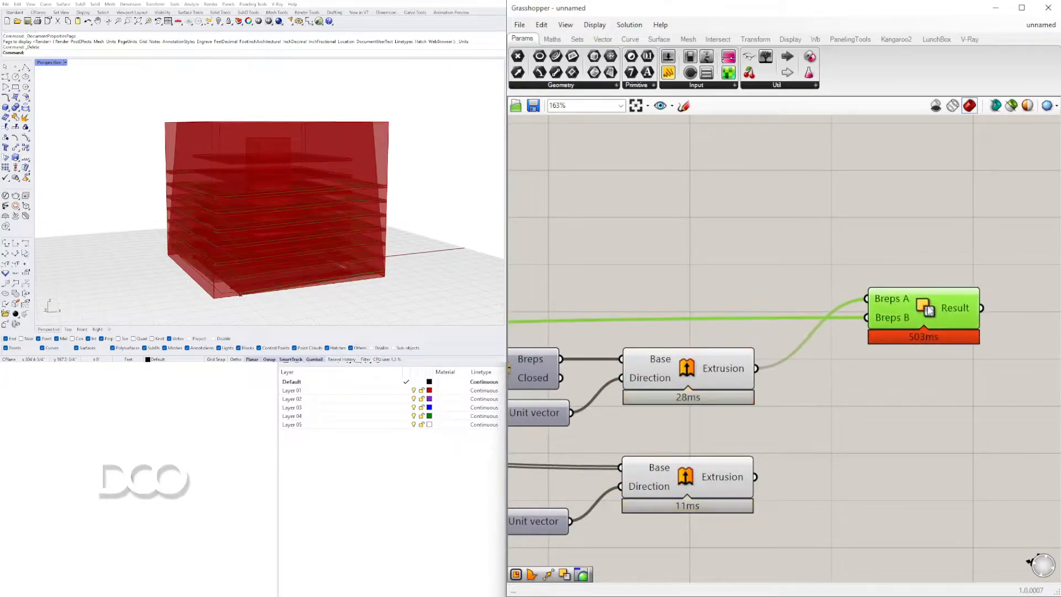
pyautogui.moveTo(808, 404); pyautogui.dragTo(721, 301)
pyautogui.middleClick(719, 296)
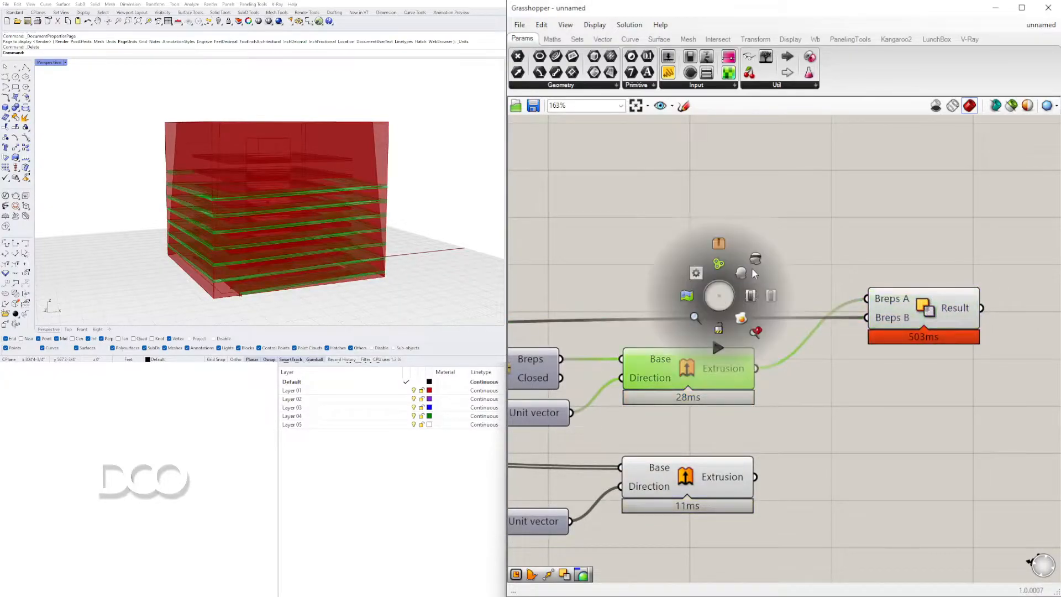
pyautogui.click(752, 267)
# - Check the lower floor-plate Extrude and hide the Cap Holes component's preview
pyautogui.scroll(-5, 558, 332)
pyautogui.moveTo(559, 332); pyautogui.dragTo(940, 321, button='right')
pyautogui.scroll(2, 940, 321)
pyautogui.click(1013, 359)
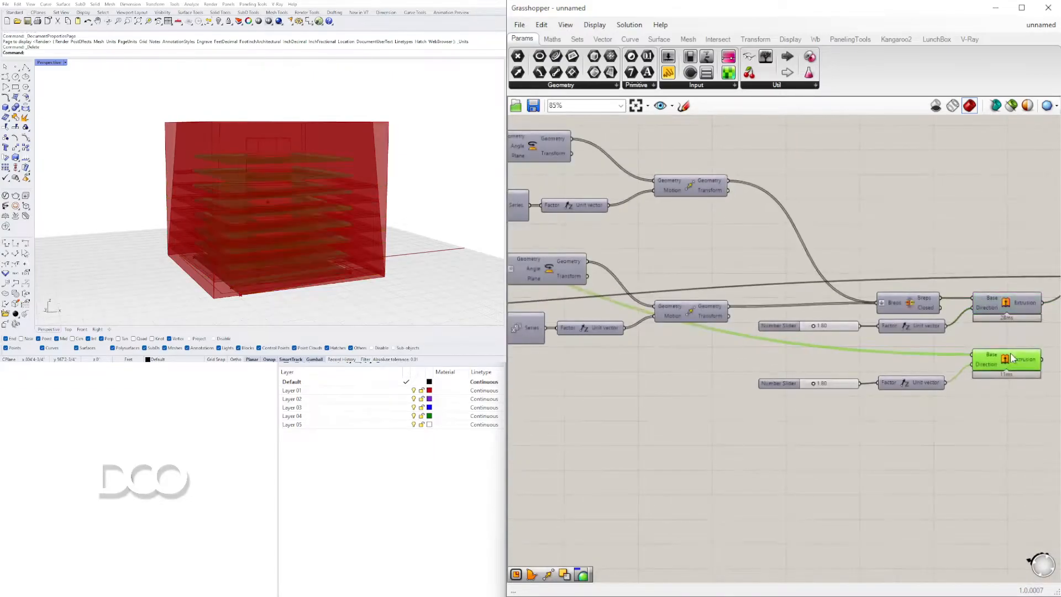
pyautogui.scroll(-3, 968, 358)
pyautogui.moveTo(565, 291); pyautogui.dragTo(799, 334, button='right')
pyautogui.scroll(3, 869, 360)
pyautogui.moveTo(873, 362); pyautogui.dragTo(700, 350, button='right')
pyautogui.click(704, 352)
pyautogui.moveTo(551, 278); pyautogui.dragTo(749, 304, button='right')
pyautogui.moveTo(632, 296); pyautogui.dragTo(699, 297, button='right')
pyautogui.scroll(-4, 700, 299)
pyautogui.scroll(4, 640, 349)
pyautogui.click(671, 364)
pyautogui.rightClick(671, 365)
pyautogui.click(706, 383)
# - Examine the trimmed floor plates in the model and the offset section of the definition that controls them
pyautogui.moveTo(365, 224); pyautogui.dragTo(324, 249, button='right')
pyautogui.scroll(4, 339, 267)
pyautogui.scroll(-5, 751, 260)
pyautogui.moveTo(669, 343); pyautogui.dragTo(751, 391, button='right')
pyautogui.click(796, 359)
pyautogui.scroll(6, 794, 359)
pyautogui.scroll(-4, 807, 389)
pyautogui.scroll(8, 785, 388)
pyautogui.scroll(-6, 762, 384)
pyautogui.scroll(-3, 1034, 419)
pyautogui.moveTo(1039, 422); pyautogui.dragTo(1060, 407, button='right')
pyautogui.scroll(5, 725, 328)
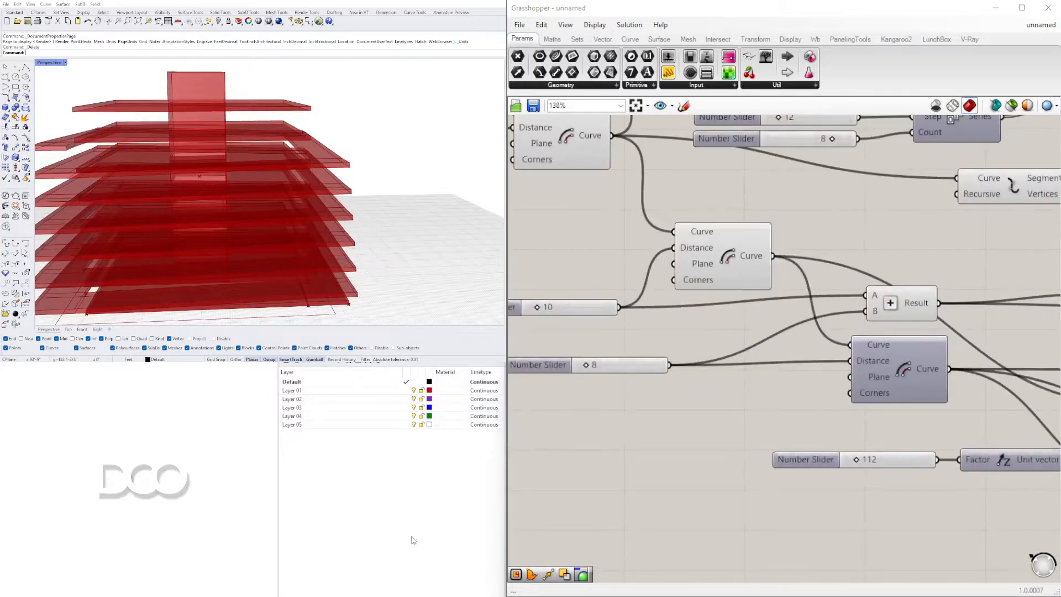
pyautogui.click(467, 540)
pyautogui.scroll(-3, 315, 243)
pyautogui.moveTo(315, 243); pyautogui.dragTo(337, 226, button='right')
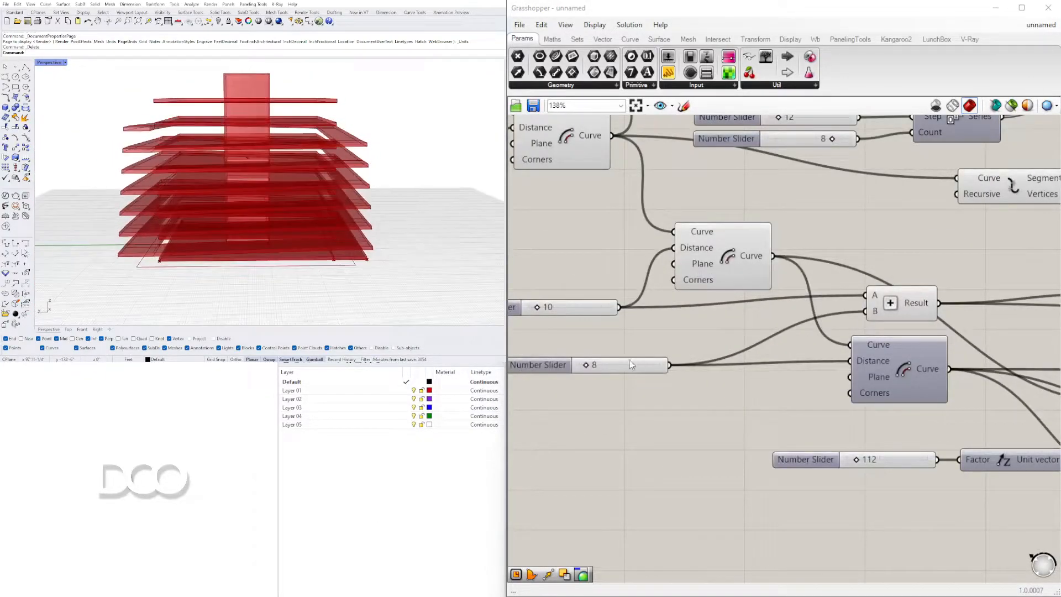
# - Try a larger distance on the enclosure Offset's slider, and set it to 5
pyautogui.moveTo(607, 370); pyautogui.dragTo(612, 371)
pyautogui.moveTo(365, 230); pyautogui.dragTo(310, 224, button='right')
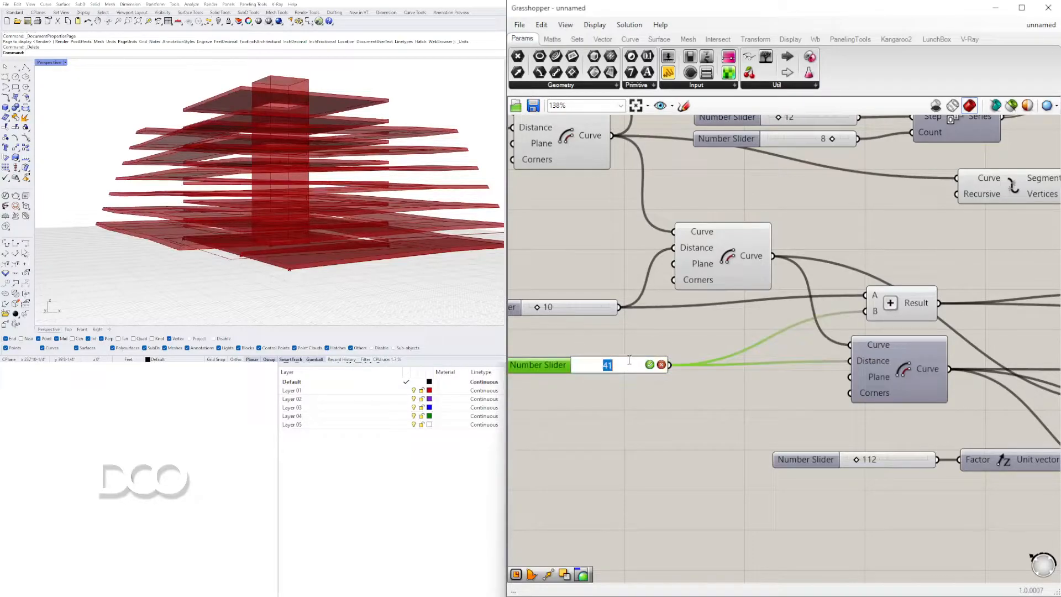
pyautogui.press('Return')
pyautogui.moveTo(180, 184); pyautogui.dragTo(270, 186, button='right')
# - Set the preceding Offset's Distance slider to 8, and re-enter the enclosure Offset's distance
pyautogui.scroll(-3, 757, 337)
pyautogui.scroll(1, 706, 457)
pyautogui.moveTo(835, 434)
pyautogui.mouseDown(button='right')
pyautogui.moveTo(705, 458)
pyautogui.moveTo(828, 442)
pyautogui.mouseUp(button='right')
pyautogui.scroll(-1, 828, 443)
pyautogui.scroll(5, 763, 380)
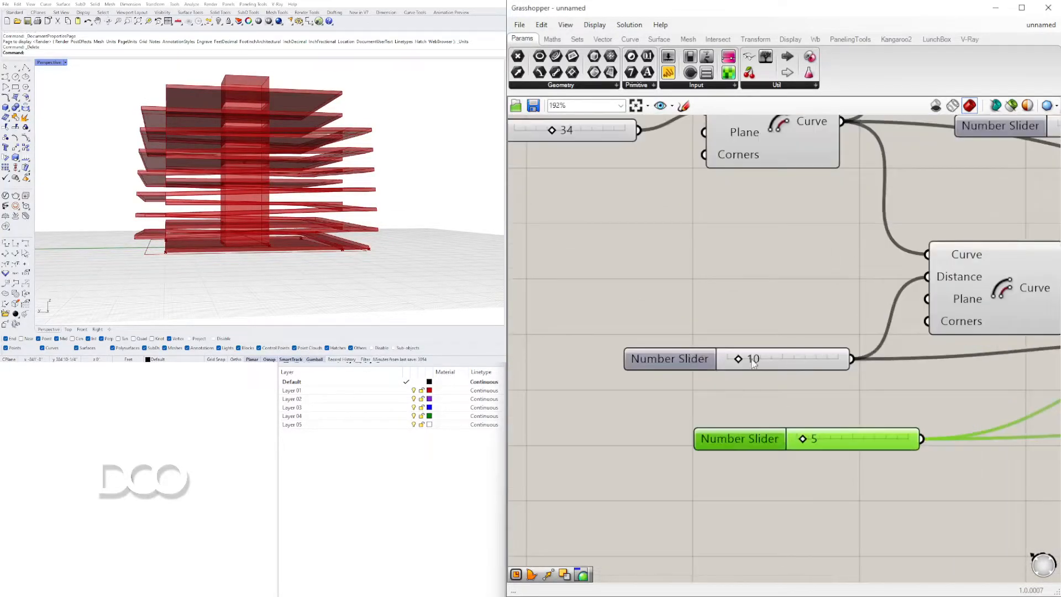
pyautogui.doubleClick(754, 361)
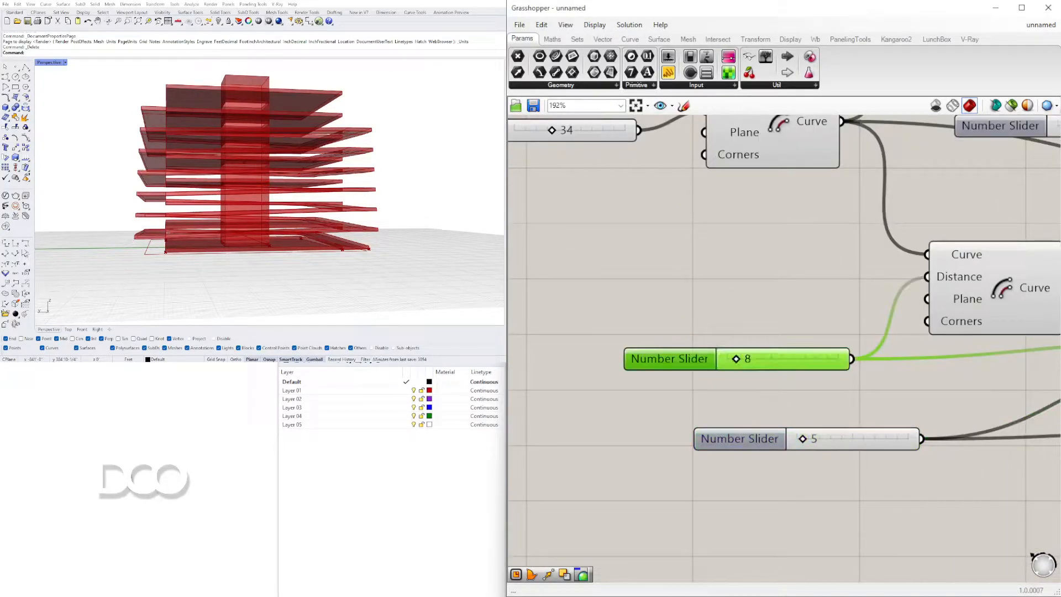
pyautogui.click(817, 449)
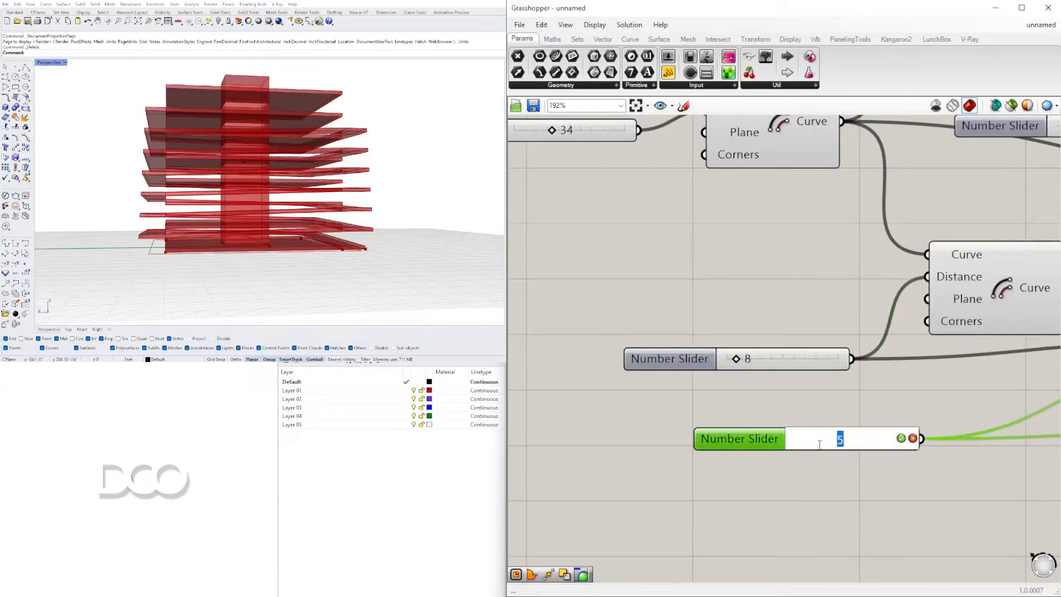
pyautogui.press('Return')
pyautogui.moveTo(337, 161); pyautogui.dragTo(480, 194, button='right')
# - Turn the preview of the upper enclosure Loft back on and check it against the floor plates
pyautogui.scroll(-4, 914, 259)
pyautogui.scroll(-1, 926, 262)
pyautogui.moveTo(927, 262); pyautogui.dragTo(492, 268, button='right')
pyautogui.moveTo(1039, 316); pyautogui.dragTo(650, 296, button='right')
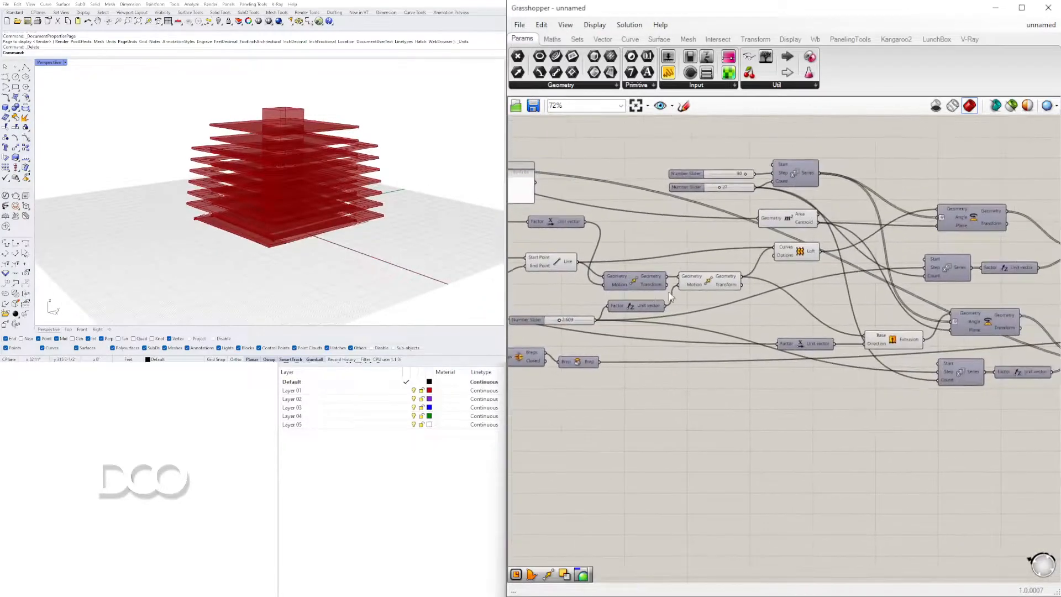
pyautogui.moveTo(867, 371); pyautogui.dragTo(710, 376, button='right')
pyautogui.moveTo(900, 433); pyautogui.dragTo(936, 358, button='right')
pyautogui.scroll(-3, 625, 391)
pyautogui.scroll(4, 925, 364)
pyautogui.moveTo(597, 362); pyautogui.dragTo(952, 352, button='right')
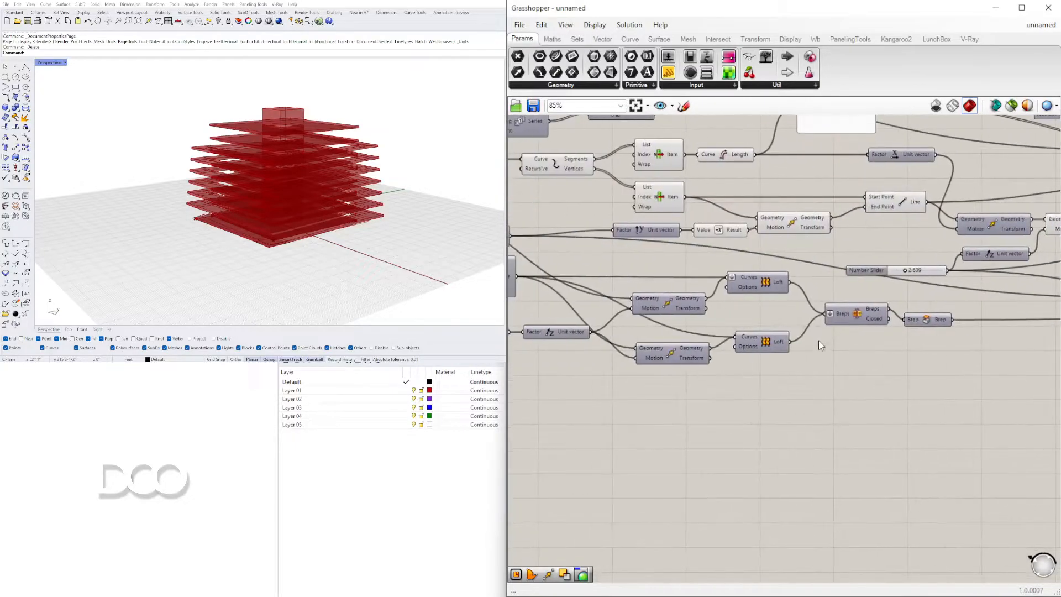
pyautogui.rightClick(769, 283)
pyautogui.click(779, 304)
pyautogui.moveTo(442, 184); pyautogui.dragTo(394, 162, button='right')
# - Lower the enclosure's height slider to 66 and examine where the floor plates meet the top of the enclosure
pyautogui.moveTo(841, 316); pyautogui.dragTo(1009, 327, button='right')
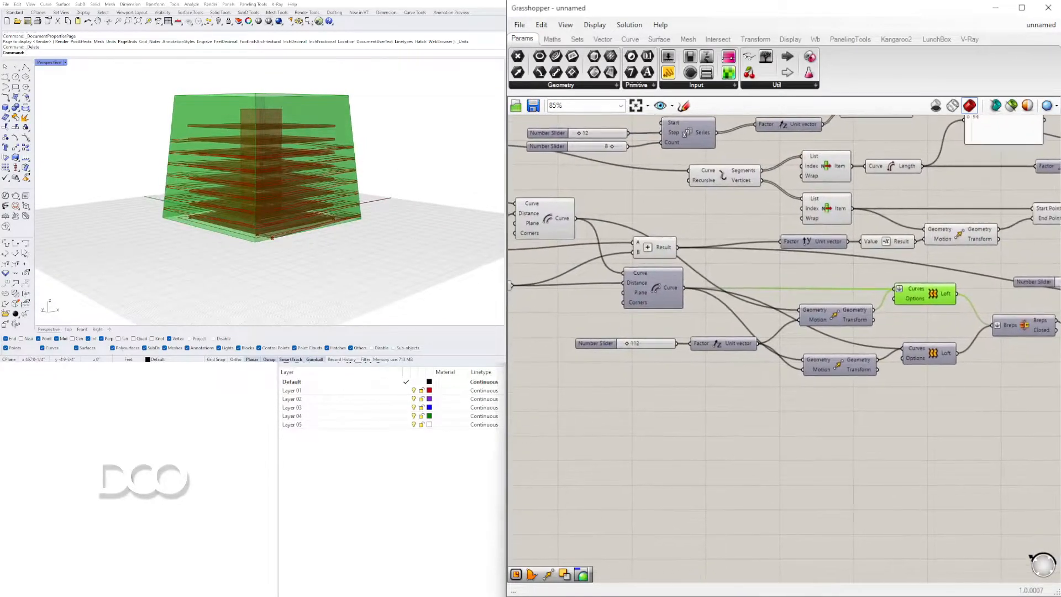
pyautogui.scroll(5, 605, 336)
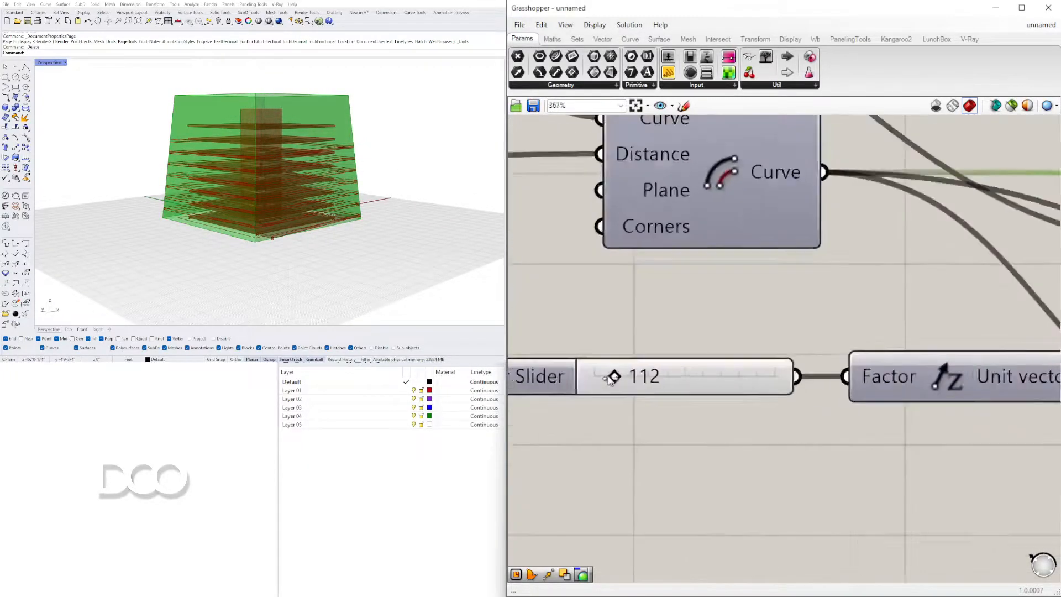
pyautogui.moveTo(723, 381); pyautogui.dragTo(722, 385)
pyautogui.moveTo(167, 174); pyautogui.dragTo(344, 159, button='right')
pyautogui.scroll(8, 332, 147)
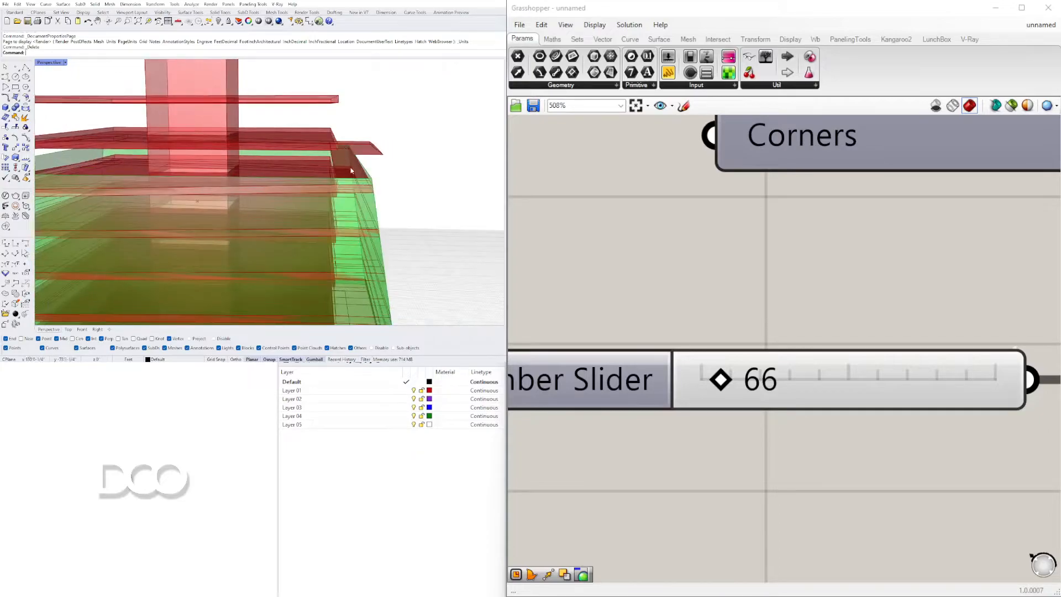
pyautogui.scroll(8, 352, 171)
pyautogui.moveTo(368, 142); pyautogui.dragTo(401, 133, button='right')
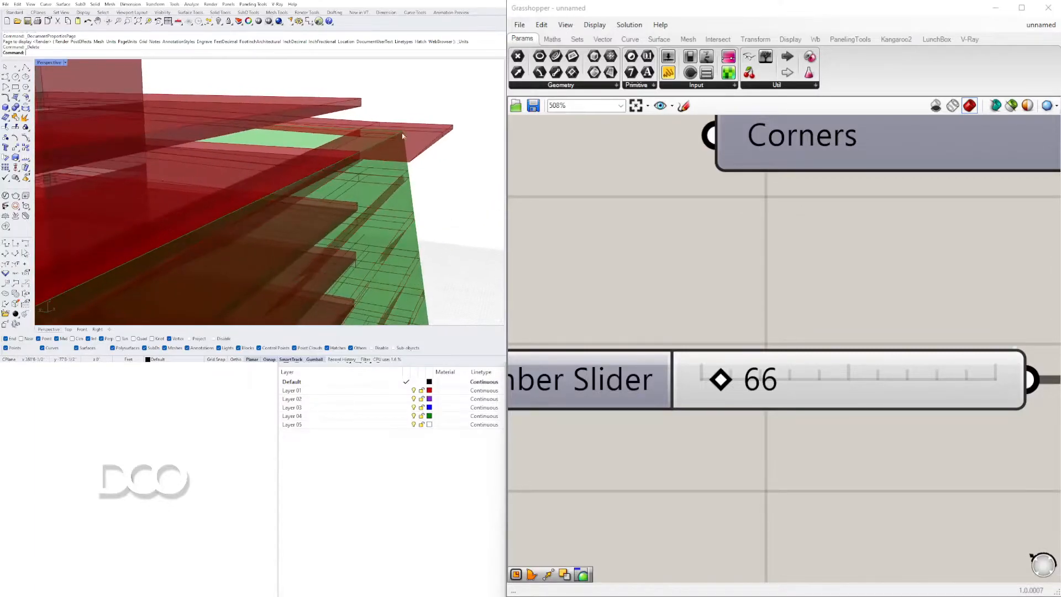
pyautogui.scroll(-8, 261, 200)
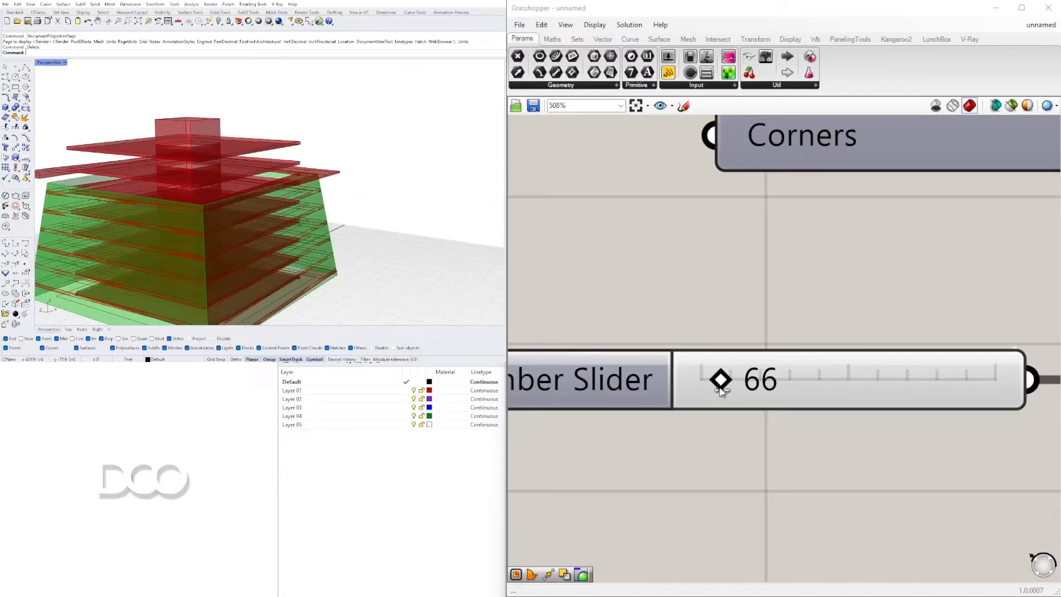
# - Raise the enclosure's height slider to 135
pyautogui.moveTo(741, 383); pyautogui.dragTo(746, 388)
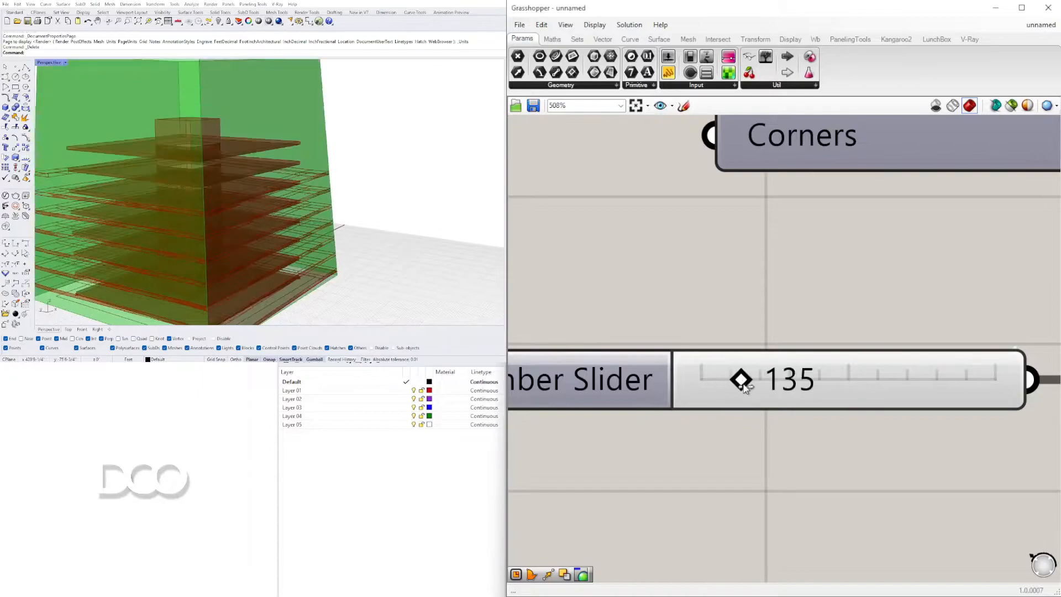
# - Set the enclosure's height slider to 100
pyautogui.doubleClick(749, 378)
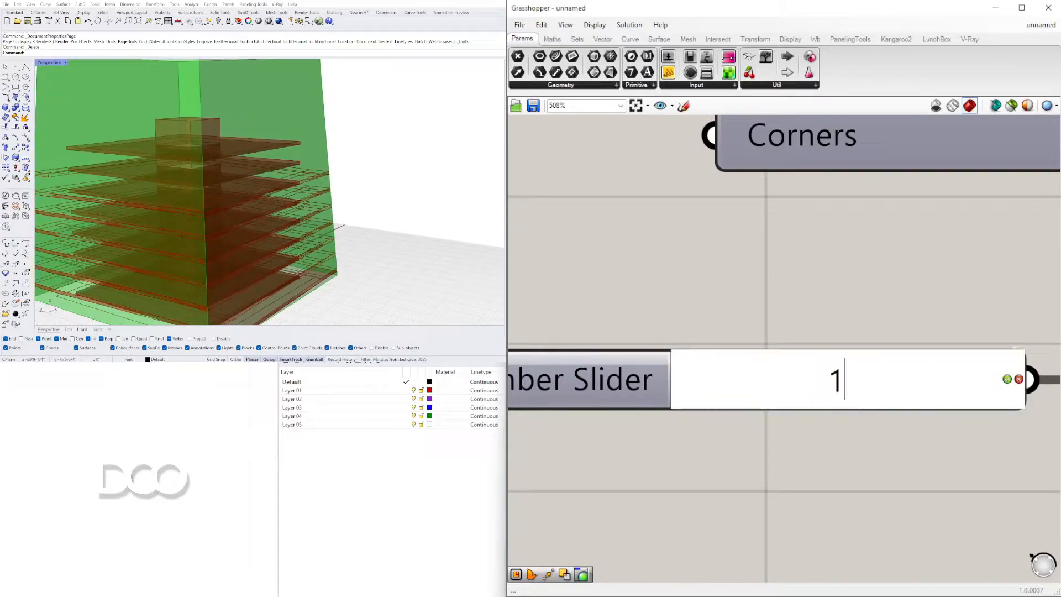
pyautogui.write('100')
pyautogui.press('Return')
pyautogui.moveTo(349, 192); pyautogui.dragTo(310, 235, button='right')
# - Try to wire the core's Unit Z vector output into the Factor of the enclosure's Unit Z vector
pyautogui.scroll(-5, 617, 375)
pyautogui.moveTo(696, 356); pyautogui.dragTo(853, 372, button='right')
pyautogui.scroll(-4, 1020, 347)
pyautogui.scroll(2, 774, 243)
pyautogui.moveTo(762, 227); pyautogui.dragTo(694, 176, button='right')
pyautogui.moveTo(918, 254)
pyautogui.mouseDown(button='right')
pyautogui.moveTo(698, 248)
pyautogui.moveTo(778, 241)
pyautogui.moveTo(966, 301)
pyautogui.mouseUp(button='right')
pyautogui.moveTo(770, 255)
pyautogui.mouseDown(button='right')
pyautogui.moveTo(907, 277)
pyautogui.moveTo(936, 317)
pyautogui.moveTo(806, 311)
pyautogui.mouseUp(button='right')
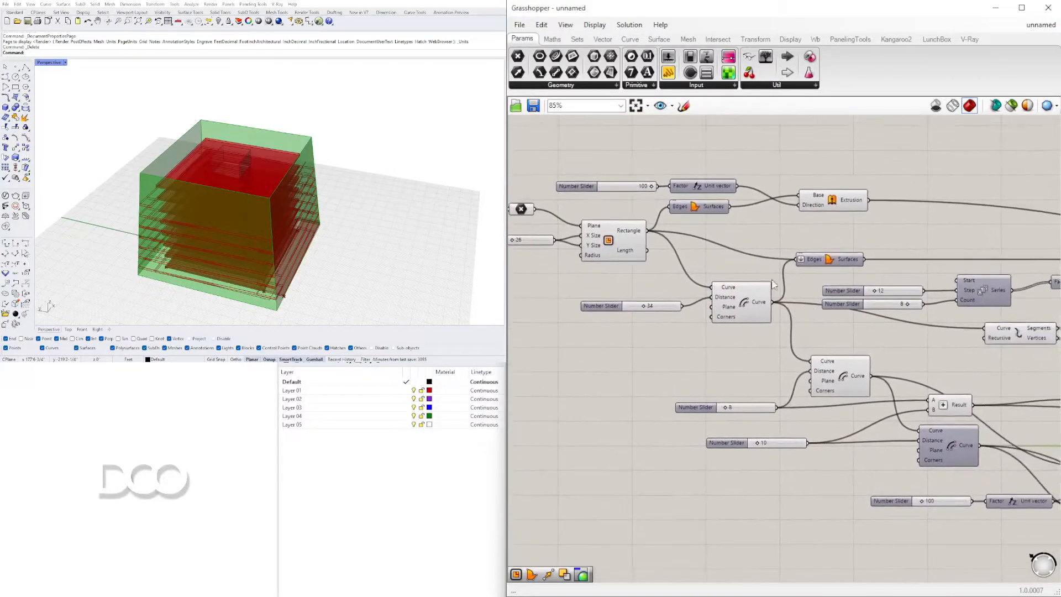
pyautogui.moveTo(719, 206); pyautogui.dragTo(671, 195, button='right')
pyautogui.scroll(-7, 699, 182)
pyautogui.moveTo(699, 182); pyautogui.dragTo(781, 260)
pyautogui.scroll(9, 826, 261)
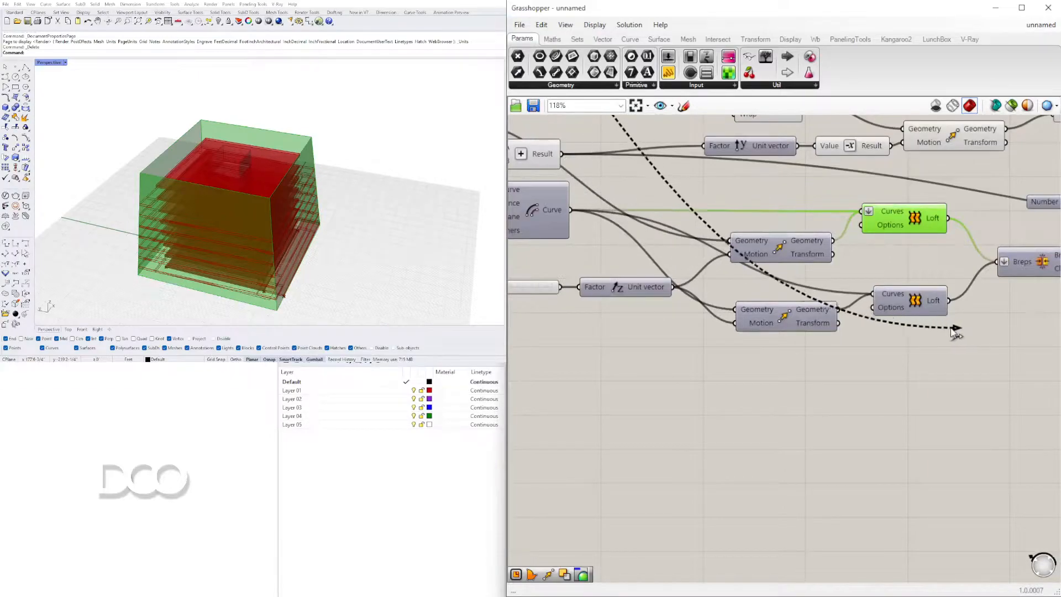
pyautogui.scroll(-5, 727, 391)
pyautogui.moveTo(756, 403); pyautogui.dragTo(620, 331)
pyautogui.scroll(5, 630, 350)
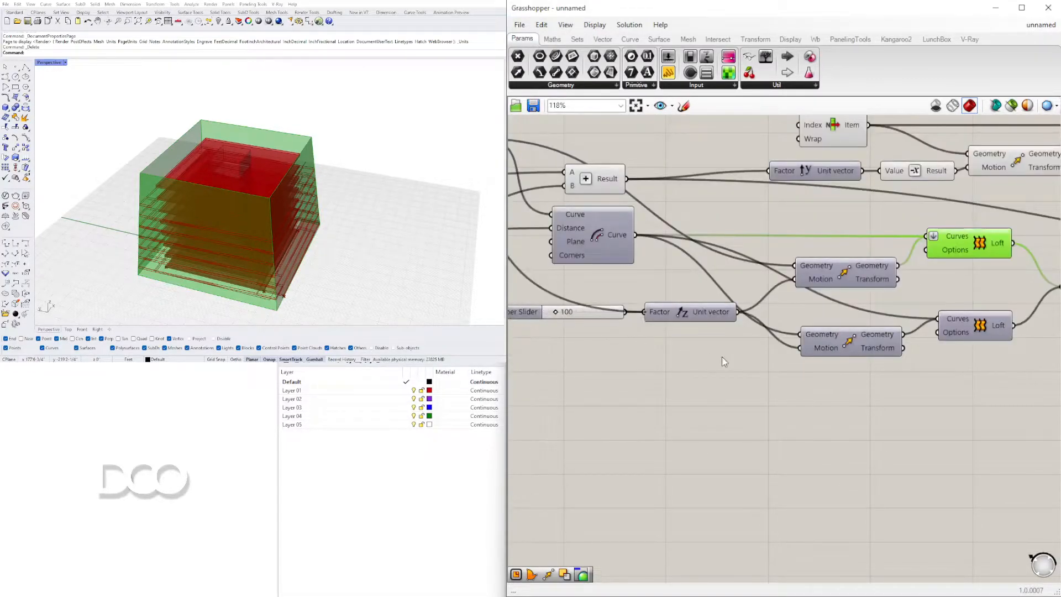
pyautogui.moveTo(608, 326); pyautogui.dragTo(718, 356, button='right')
# - Remove the relay and the enclosure's own height slider, and wire the core's height slider into the enclosure's Unit Z Factor
pyautogui.click(668, 321)
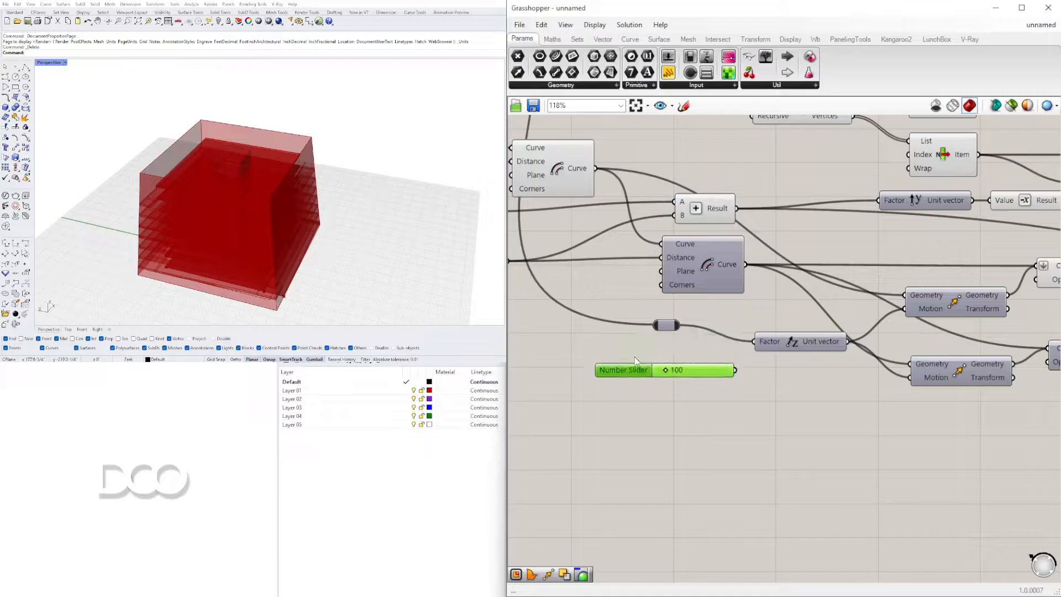
pyautogui.click(772, 337)
pyautogui.scroll(-4, 782, 341)
pyautogui.scroll(3, 705, 301)
pyautogui.scroll(3, 654, 261)
pyautogui.moveTo(565, 203); pyautogui.dragTo(662, 209, button='right')
pyautogui.moveTo(599, 215); pyautogui.dragTo(573, 220)
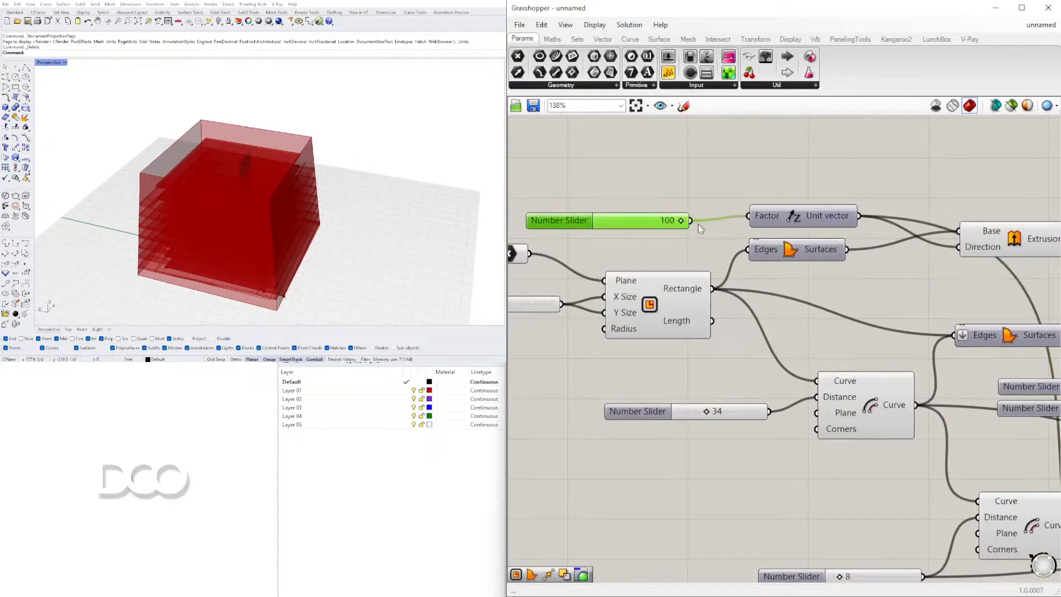
pyautogui.scroll(-10, 718, 226)
pyautogui.moveTo(695, 222); pyautogui.dragTo(623, 237)
pyautogui.scroll(8, 854, 327)
pyautogui.scroll(1, 680, 271)
pyautogui.moveTo(652, 294); pyautogui.dragTo(773, 368, button='right')
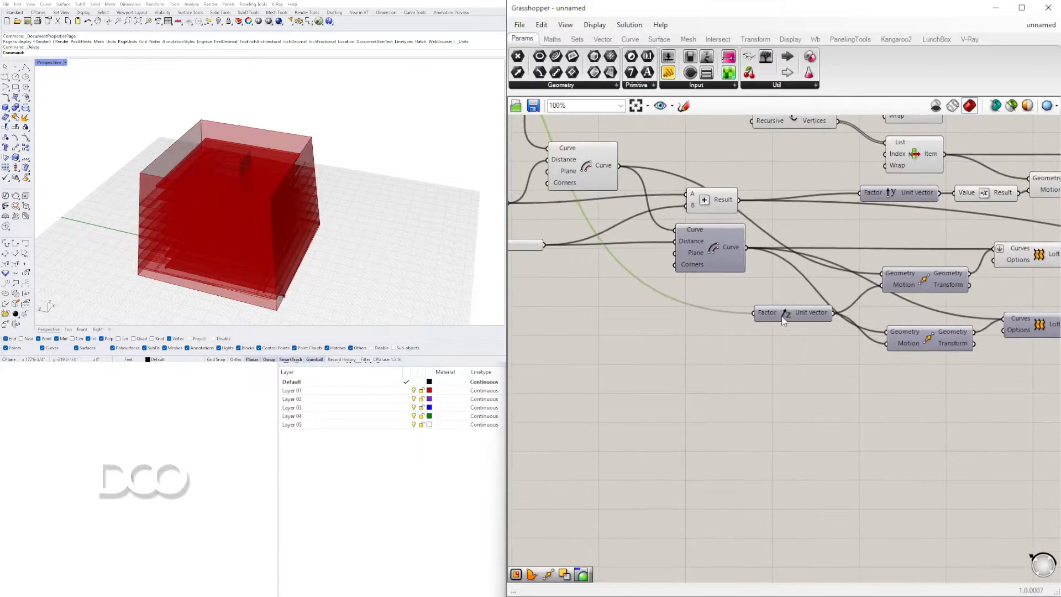
# - Raise the core rectangle's shared X and Y size slider to 47 and check the opening in the floor plates
pyautogui.moveTo(254, 206); pyautogui.dragTo(374, 188, button='right')
pyautogui.scroll(-5, 587, 255)
pyautogui.moveTo(646, 309); pyautogui.dragTo(845, 387, button='right')
pyautogui.scroll(12, 612, 248)
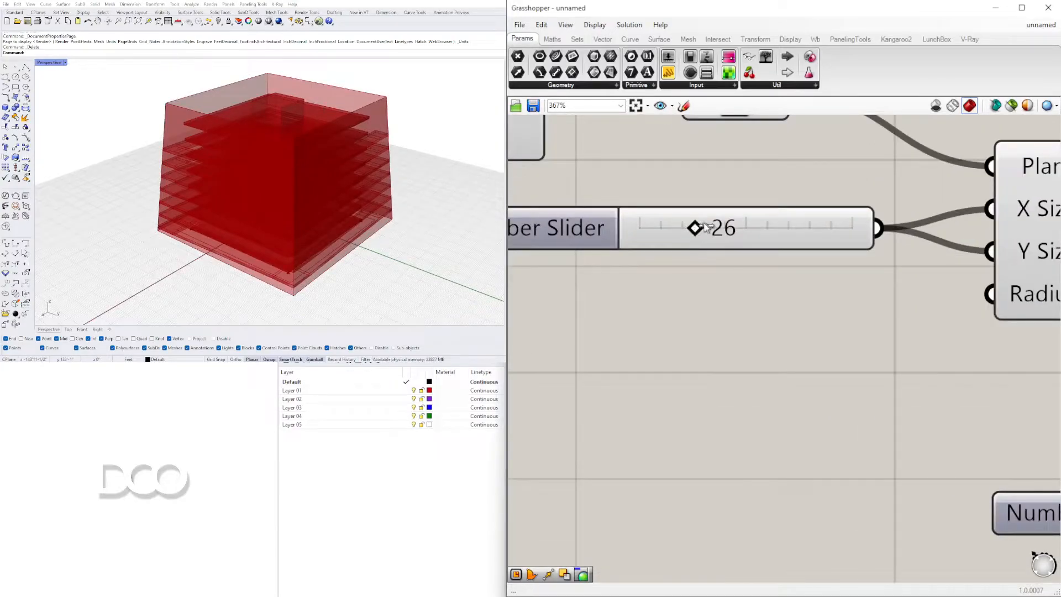
pyautogui.moveTo(708, 223); pyautogui.dragTo(743, 216)
pyautogui.moveTo(351, 159); pyautogui.dragTo(247, 200, button='right')
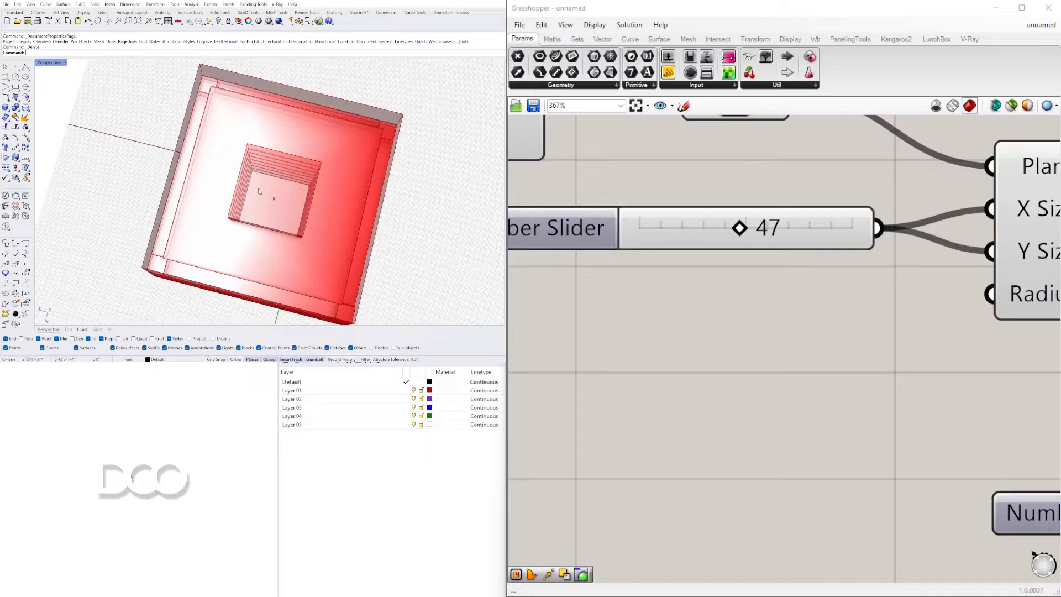
pyautogui.moveTo(266, 190); pyautogui.dragTo(303, 161, button='right')
# - Set the Distance slider of the first floor-plate Offset to 45
pyautogui.scroll(-7, 799, 315)
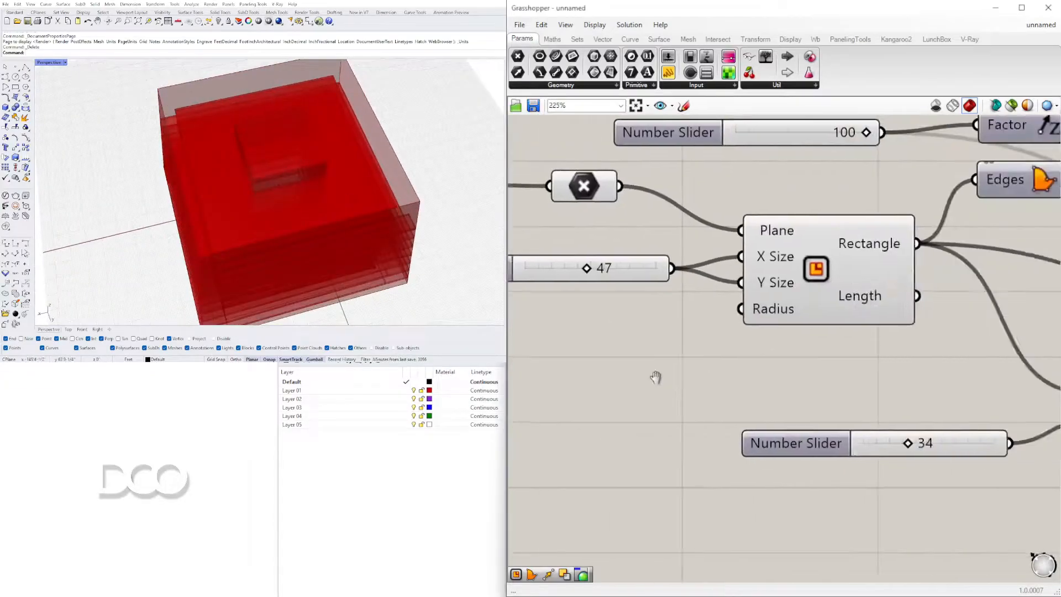
pyautogui.moveTo(341, 177); pyautogui.dragTo(310, 178, button='right')
pyautogui.scroll(4, 330, 130)
pyautogui.moveTo(329, 130); pyautogui.dragTo(294, 151, button='right')
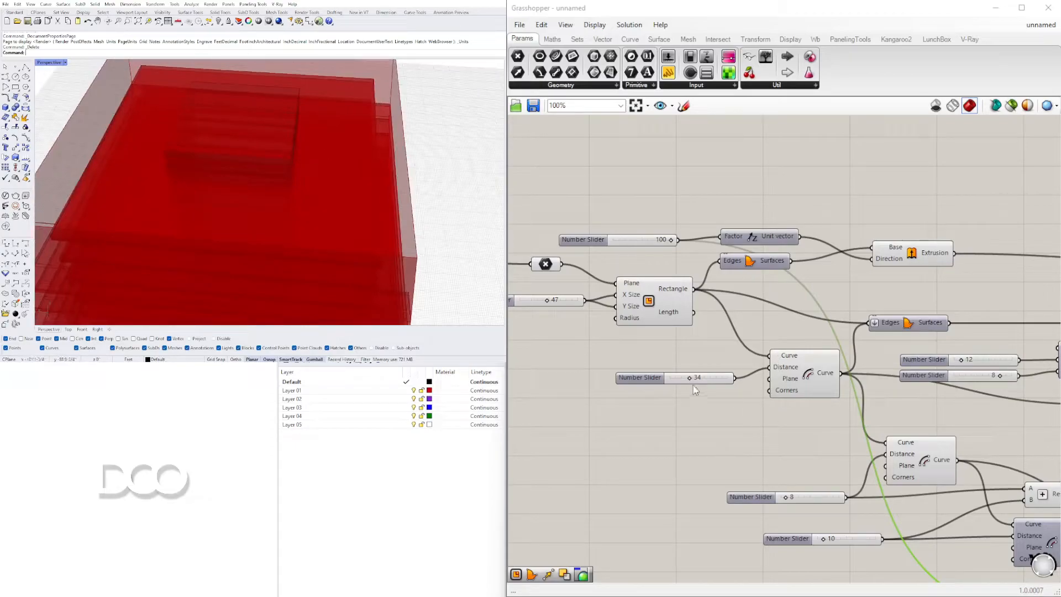
pyautogui.moveTo(686, 382); pyautogui.dragTo(698, 380)
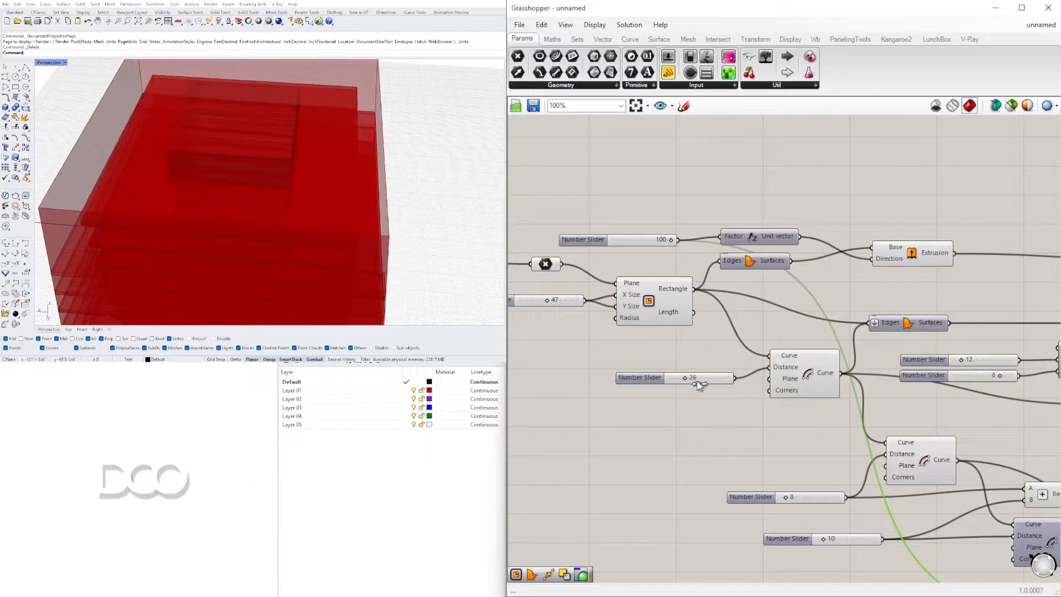
pyautogui.scroll(-8, 249, 215)
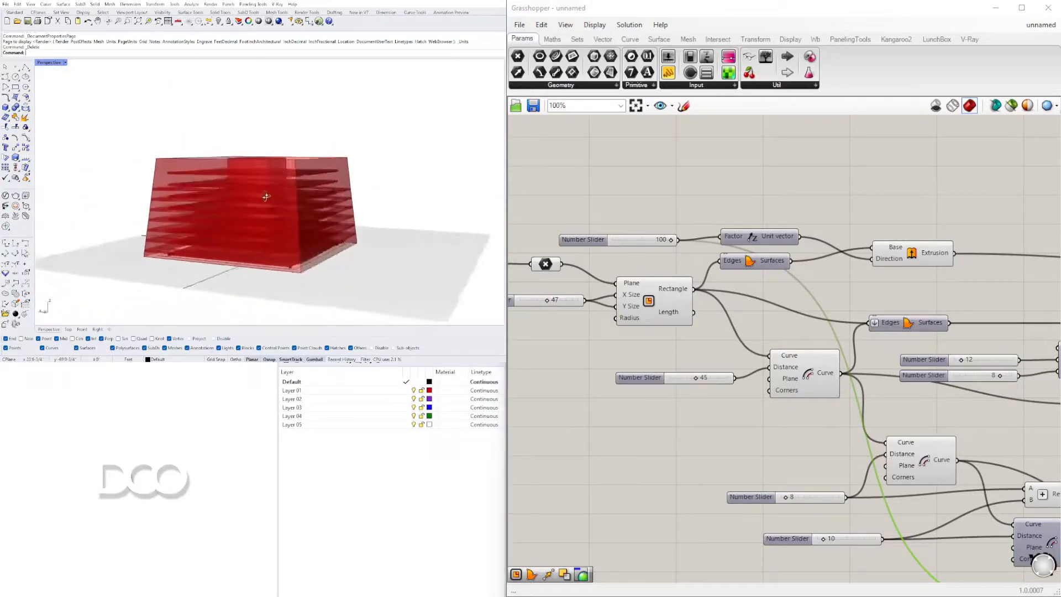
pyautogui.moveTo(244, 194); pyautogui.dragTo(277, 159, button='right')
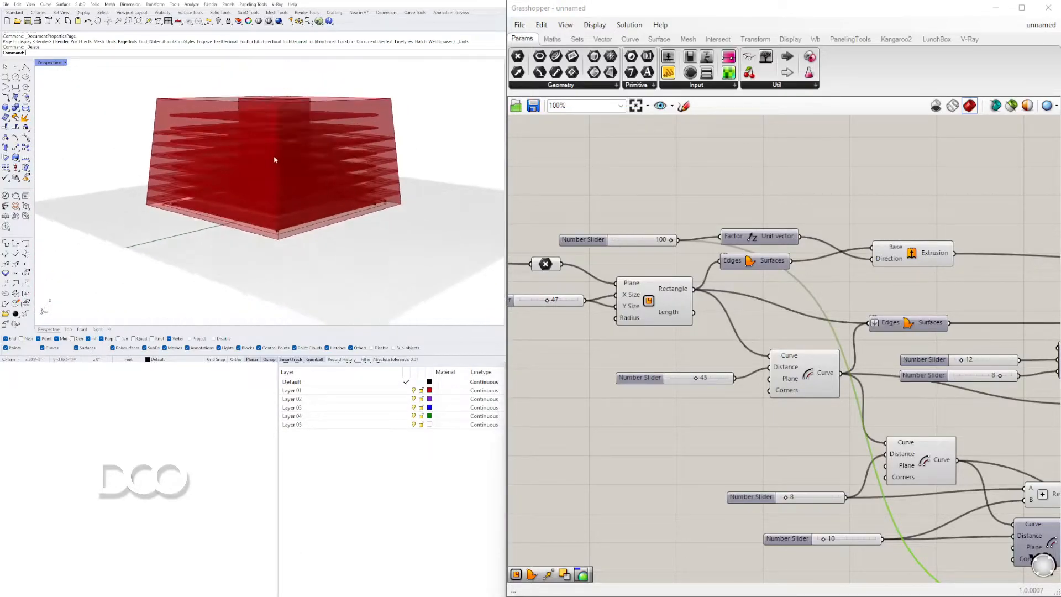
pyautogui.scroll(10, 327, 175)
pyautogui.scroll(4, 671, 318)
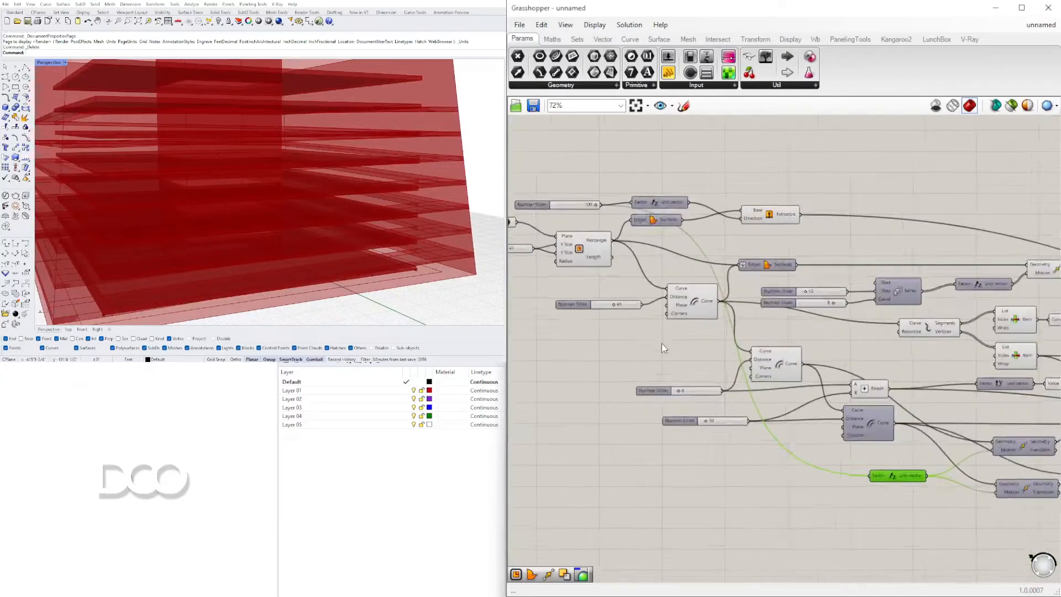
# - Set the Distance slider of the second Offset to 16
pyautogui.scroll(-3, 765, 372)
pyautogui.scroll(8, 763, 379)
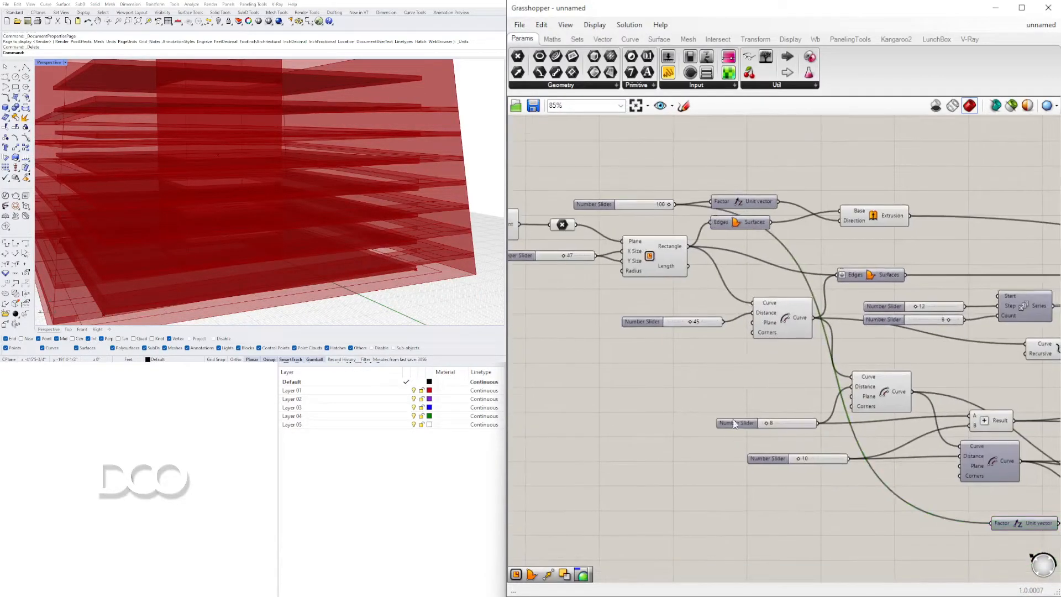
pyautogui.moveTo(733, 362); pyautogui.dragTo(746, 362)
pyautogui.moveTo(385, 263); pyautogui.dragTo(385, 245, button='right')
# - Raise the enclosure Offset's distance slider to 12 and fine-tune it against the floor plates
pyautogui.moveTo(830, 473); pyautogui.dragTo(836, 473)
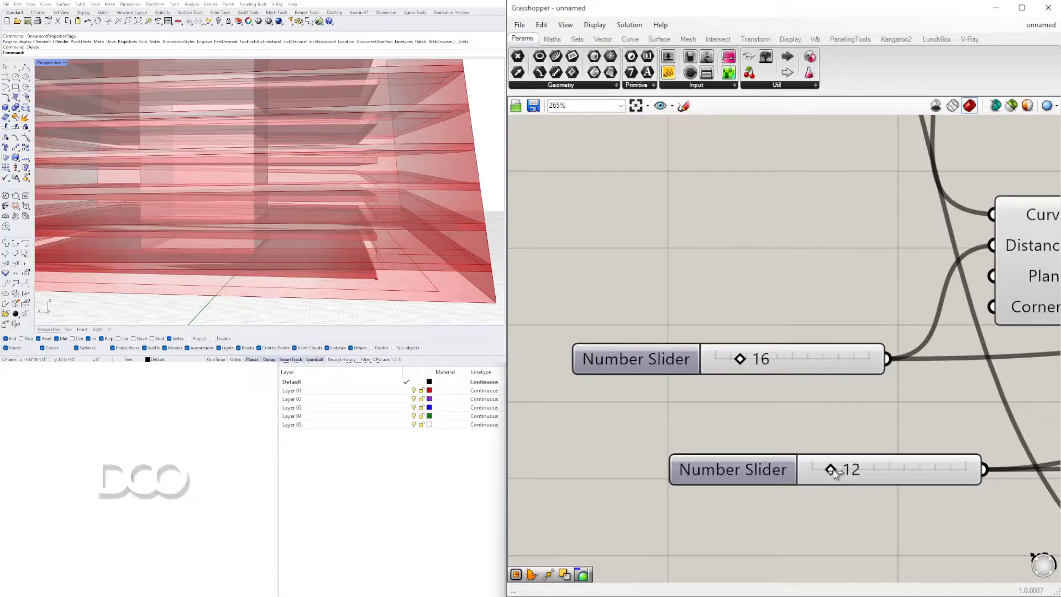
pyautogui.scroll(-5, 385, 182)
pyautogui.moveTo(384, 183); pyautogui.dragTo(393, 221, button='right')
pyautogui.scroll(-3, 701, 434)
pyautogui.scroll(4, 701, 434)
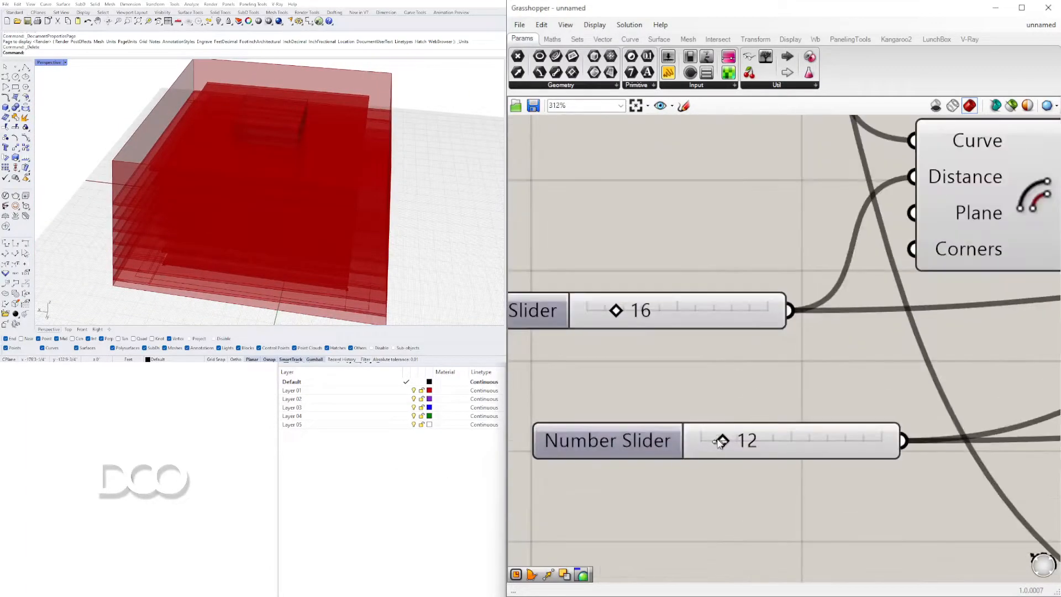
pyautogui.moveTo(729, 443); pyautogui.dragTo(735, 440)
pyautogui.moveTo(337, 205); pyautogui.dragTo(420, 139, button='right')
pyautogui.scroll(-8, 841, 367)
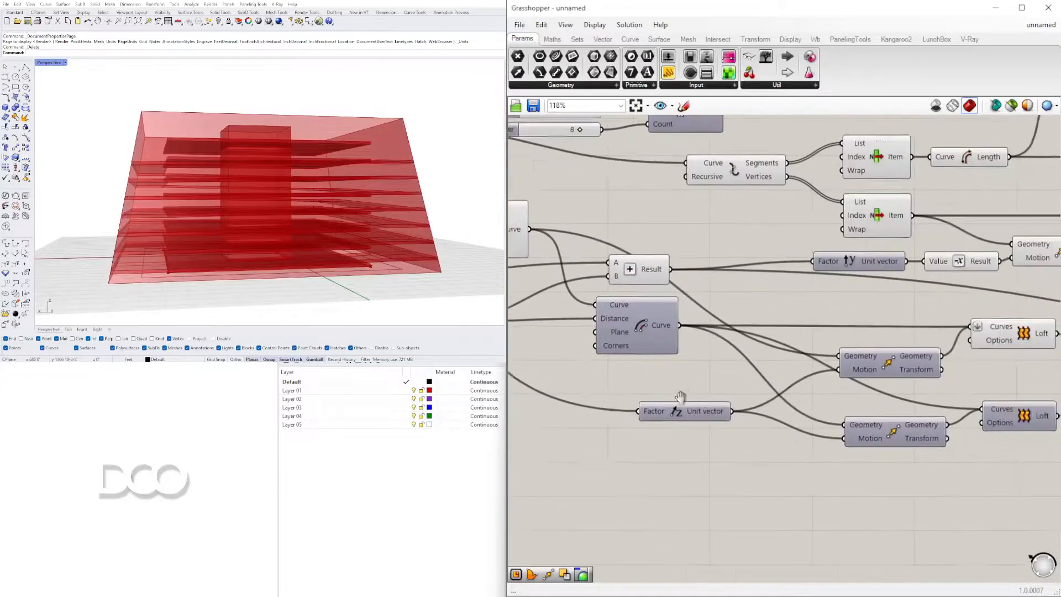
# - Clear the component selection and examine how the floor plates and core sit inside the enclosure
pyautogui.moveTo(873, 379); pyautogui.dragTo(613, 341, button='right')
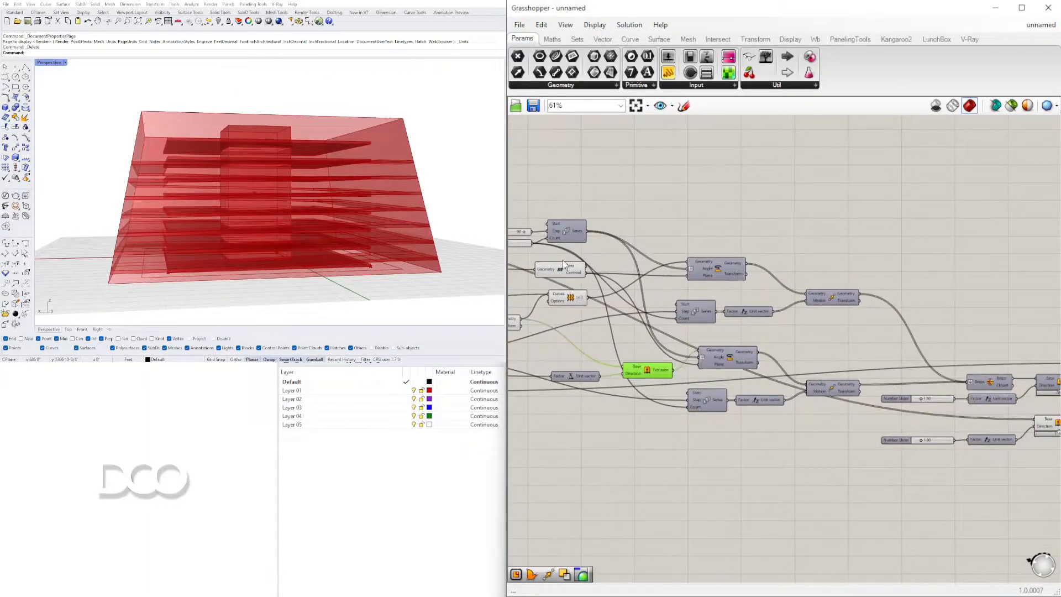
pyautogui.click(739, 212)
pyautogui.moveTo(191, 132); pyautogui.dragTo(146, 190, button='right')
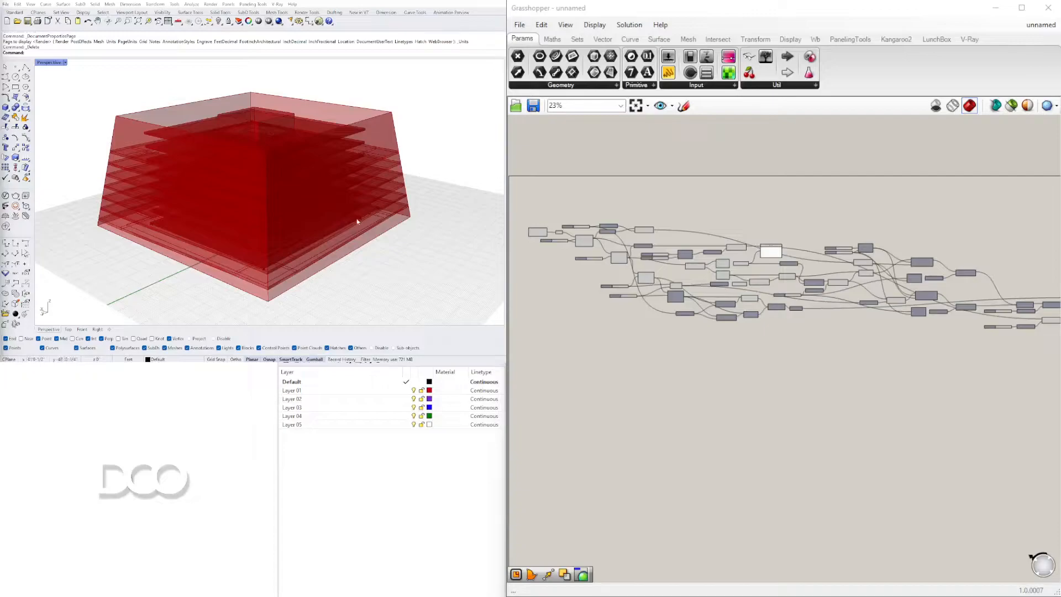
pyautogui.moveTo(297, 225); pyautogui.dragTo(233, 248, button='right')
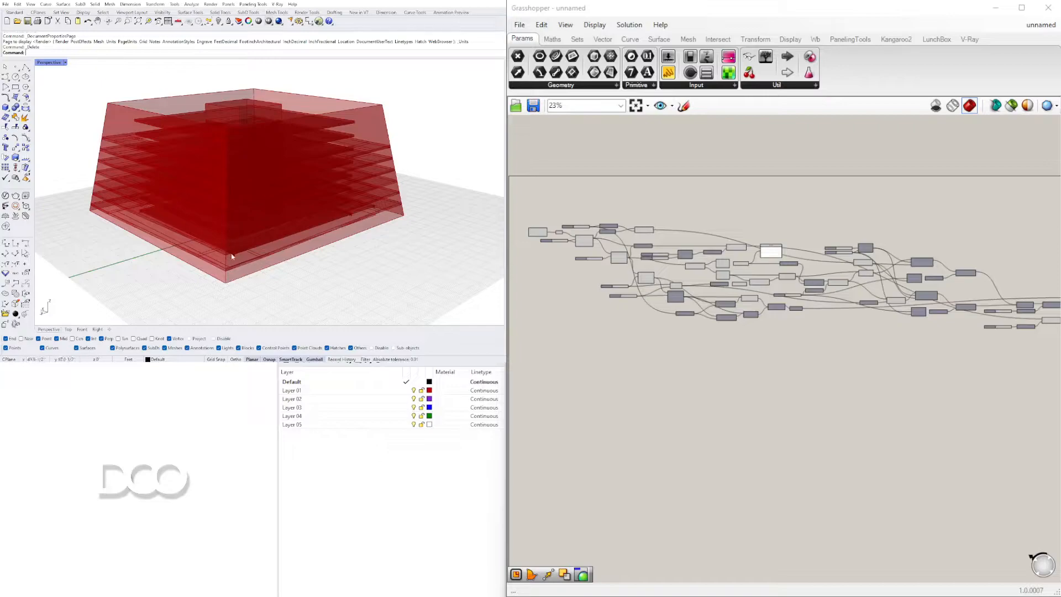
pyautogui.moveTo(254, 221); pyautogui.dragTo(207, 186, button='right')
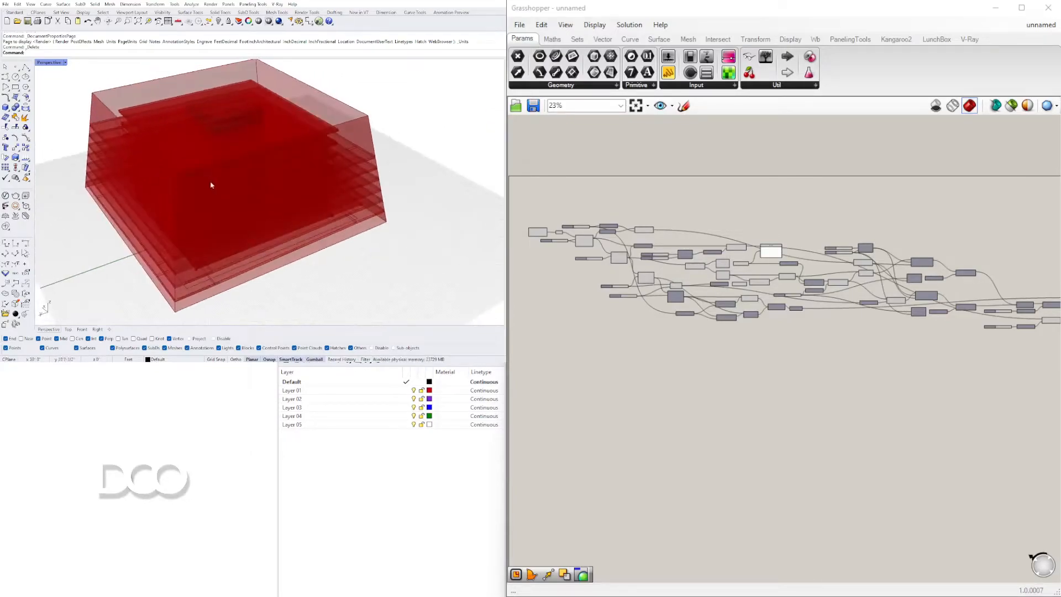
pyautogui.scroll(6, 695, 266)
pyautogui.moveTo(746, 281); pyautogui.dragTo(560, 299, button='right')
pyautogui.moveTo(342, 191); pyautogui.dragTo(355, 155, button='right')
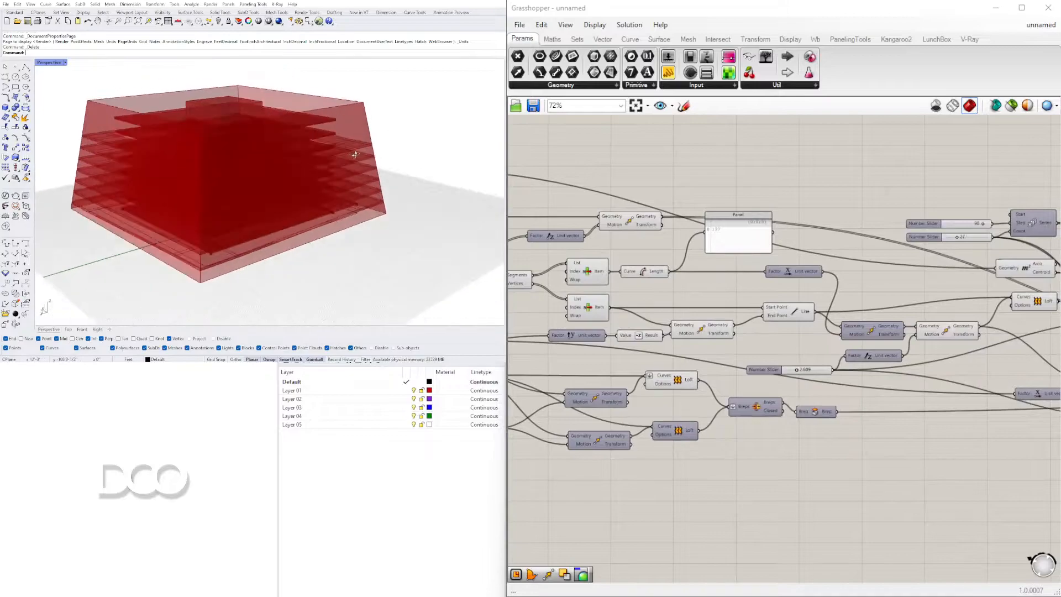
# - Turn on the preview of the Rotate component fed by the ribbon Loft
pyautogui.moveTo(908, 347); pyautogui.dragTo(700, 340, button='right')
pyautogui.scroll(4, 782, 237)
pyautogui.moveTo(899, 240); pyautogui.dragTo(737, 260, button='right')
pyautogui.scroll(-1, 737, 260)
pyautogui.moveTo(989, 289); pyautogui.dragTo(910, 280, button='right')
pyautogui.rightClick(933, 288)
pyautogui.click(958, 309)
pyautogui.rightClick(940, 294)
pyautogui.moveTo(710, 228); pyautogui.dragTo(769, 228, button='right')
pyautogui.moveTo(681, 326); pyautogui.dragTo(718, 322, button='right')
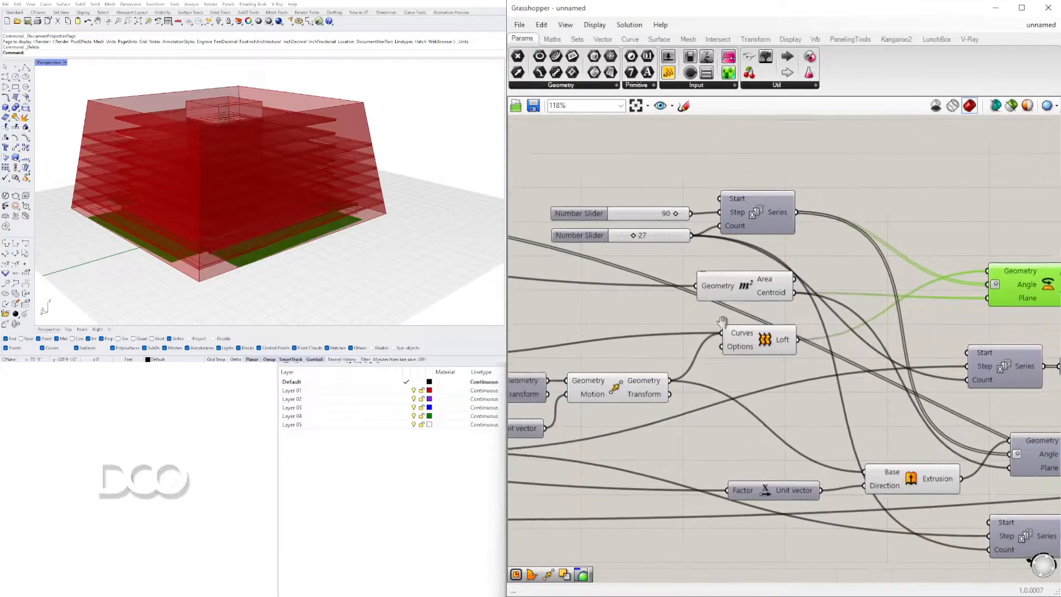
# - Set the Count slider of the 90-degree rotation Series to 37
pyautogui.scroll(5, 689, 243)
pyautogui.moveTo(695, 222); pyautogui.dragTo(708, 221)
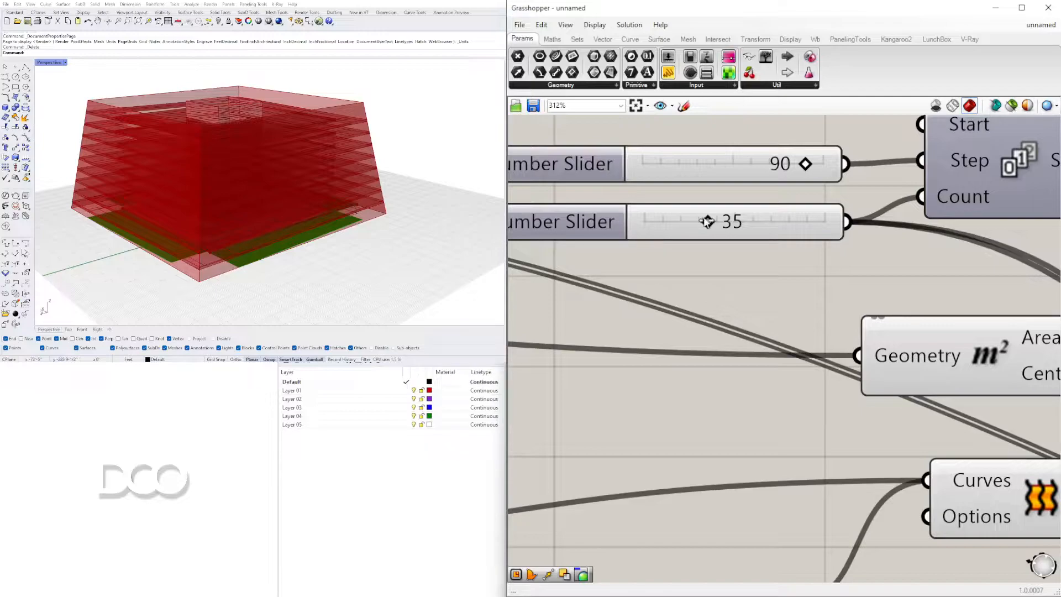
pyautogui.moveTo(716, 219); pyautogui.dragTo(708, 217)
pyautogui.moveTo(325, 135); pyautogui.dragTo(267, 135, button='right')
pyautogui.scroll(6, 292, 120)
pyautogui.scroll(-6, 238, 122)
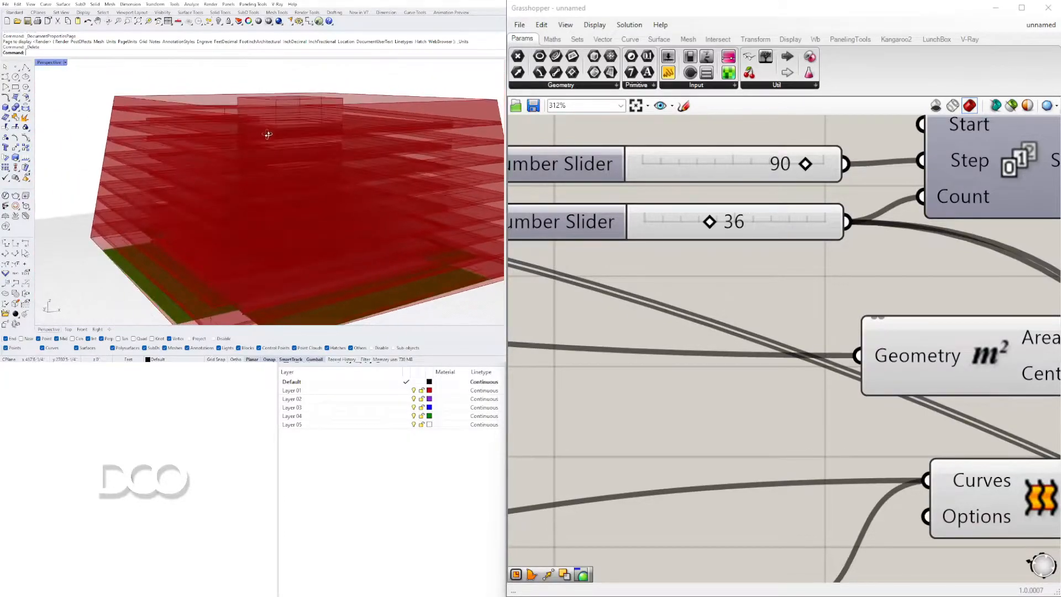
pyautogui.doubleClick(735, 228)
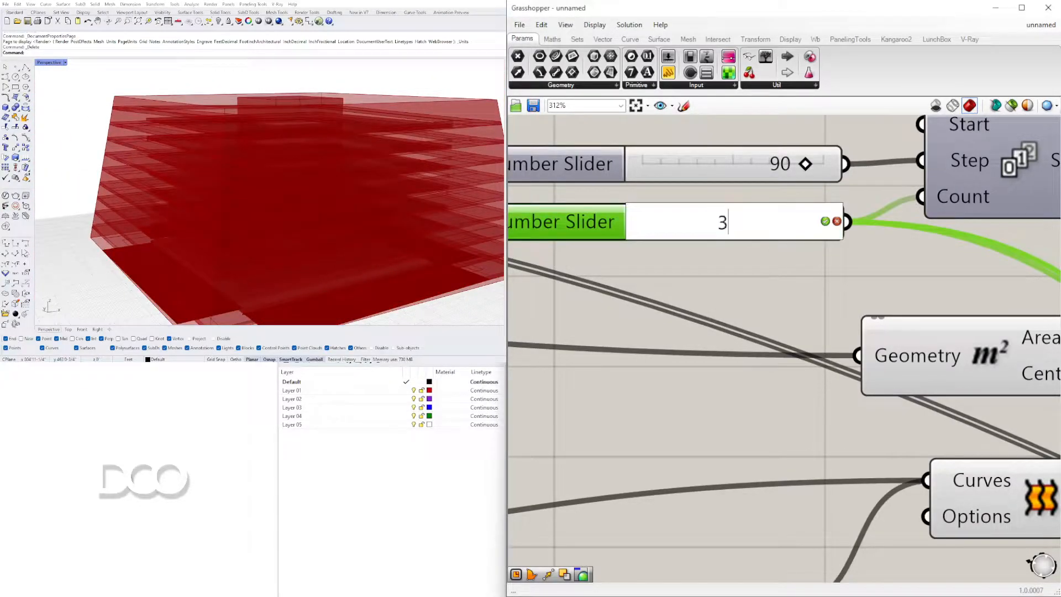
pyautogui.write('37')
pyautogui.press('Return')
pyautogui.moveTo(398, 138); pyautogui.dragTo(310, 186, button='right')
pyautogui.scroll(-5, 367, 159)
pyautogui.scroll(-7, 654, 336)
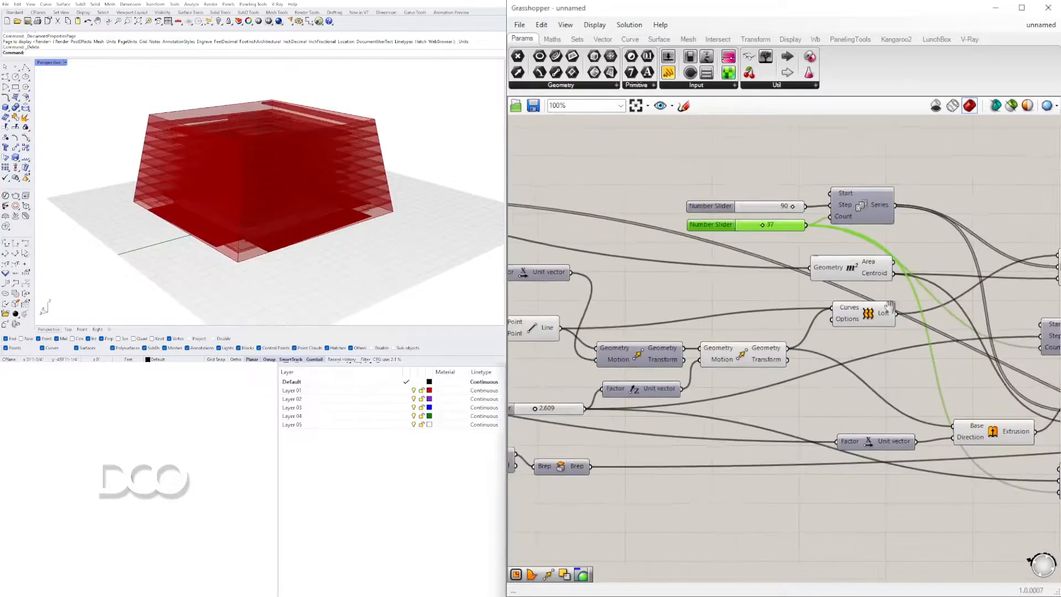
# - Inspect the disabled Extrusion and Solid Difference components at the end of the definition
pyautogui.click(654, 333)
pyautogui.moveTo(655, 334); pyautogui.dragTo(723, 289, button='right')
pyautogui.click(801, 358)
pyautogui.scroll(-4, 802, 360)
pyautogui.moveTo(851, 371); pyautogui.dragTo(759, 380, button='right')
pyautogui.scroll(5, 862, 370)
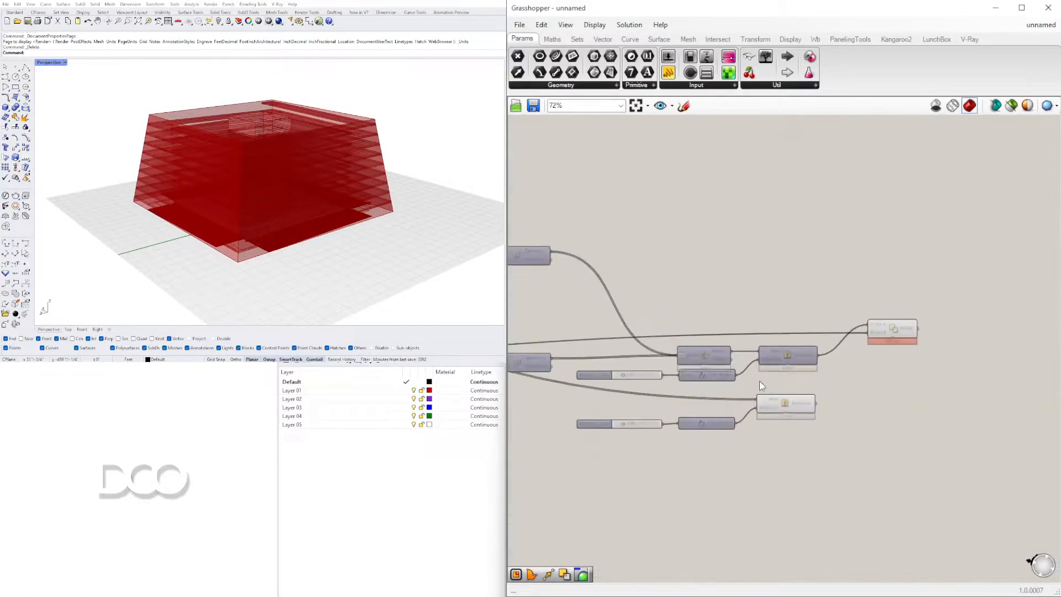
pyautogui.click(783, 407)
pyautogui.moveTo(828, 365); pyautogui.dragTo(1006, 330, button='right')
pyautogui.scroll(-3, 1007, 329)
pyautogui.moveTo(662, 379); pyautogui.dragTo(776, 395, button='right')
pyautogui.scroll(3, 626, 356)
pyautogui.moveTo(626, 357); pyautogui.dragTo(937, 355, button='right')
# - Turn off the preview of the upper enclosure Loft
pyautogui.click(766, 318)
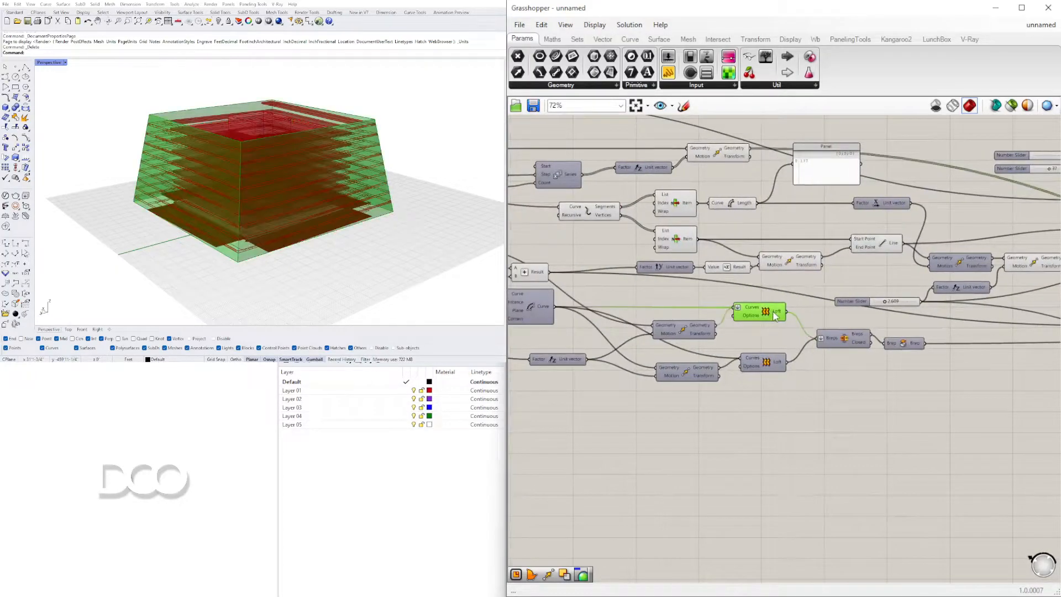
pyautogui.rightClick(773, 316)
pyautogui.click(777, 334)
# - Group the upper enclosure Loft on its own and make the group's colour the default
pyautogui.moveTo(770, 322); pyautogui.dragTo(767, 310)
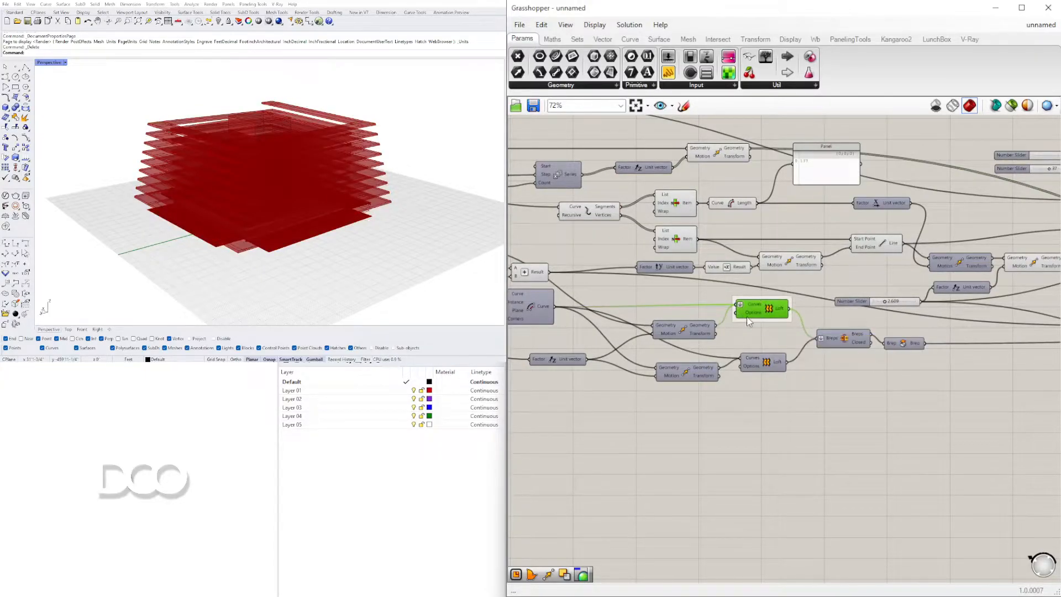
pyautogui.rightClick(775, 328)
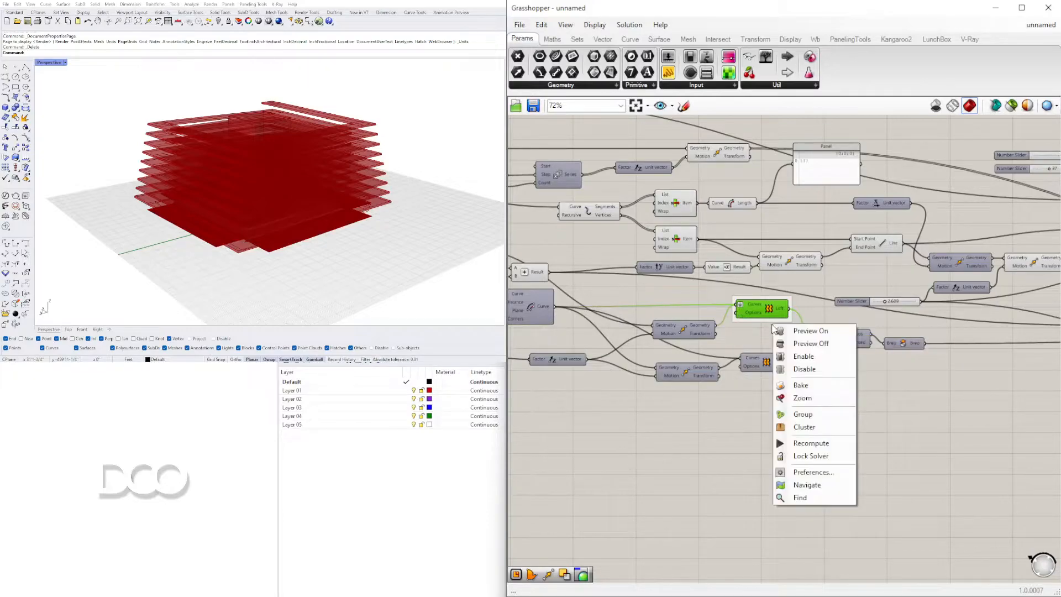
pyautogui.click(803, 414)
pyautogui.rightClick(759, 321)
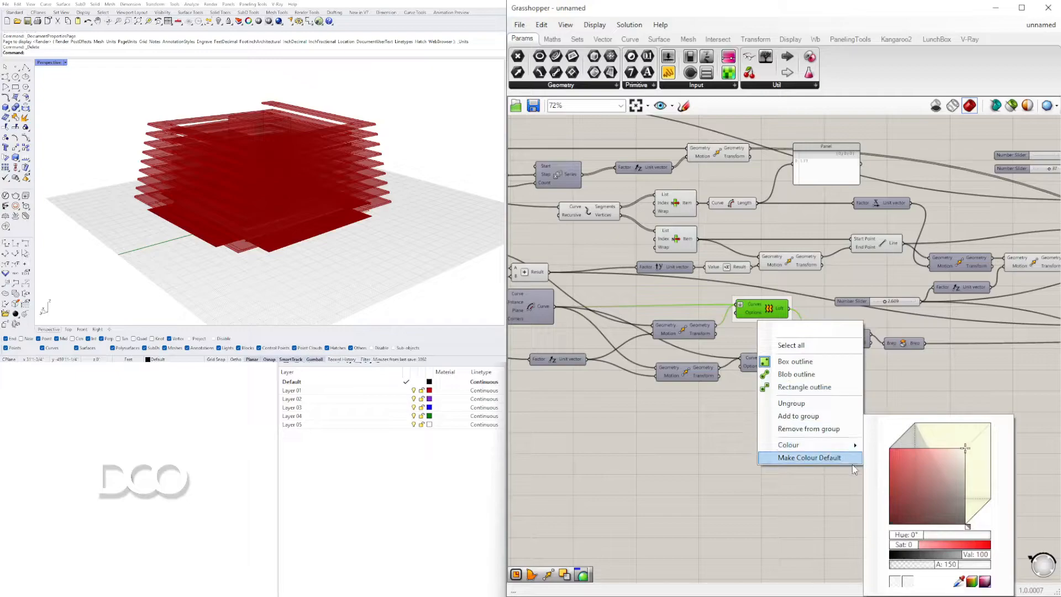
pyautogui.click(830, 458)
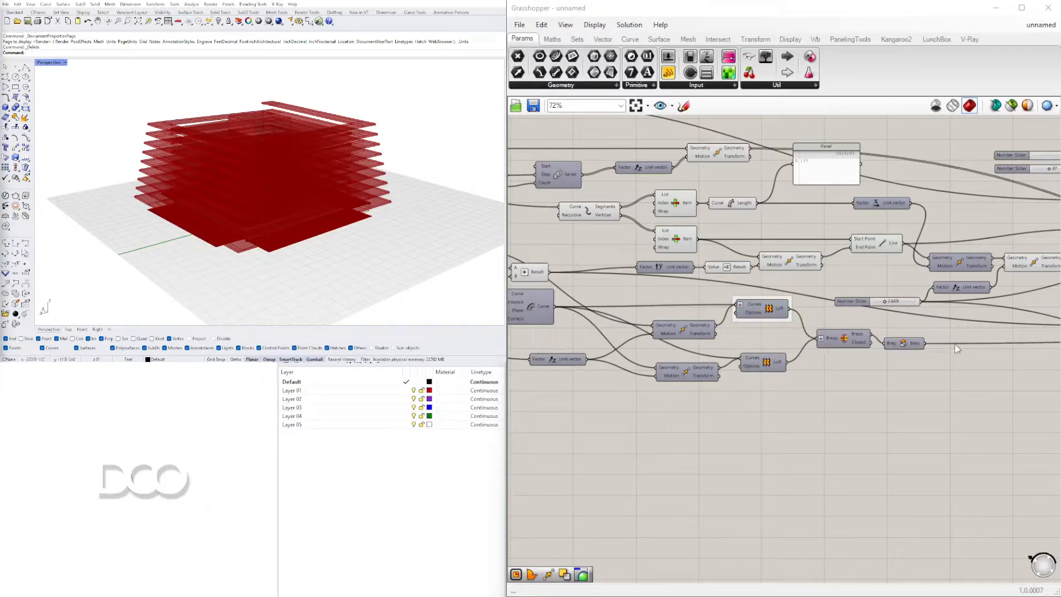
# - Inspect the rotated floor plates in the model and the disabled Solid Difference and Extrusion components at the end of the definition
pyautogui.moveTo(314, 136); pyautogui.dragTo(482, 121, button='right')
pyautogui.scroll(-3, 953, 298)
pyautogui.moveTo(957, 317); pyautogui.dragTo(746, 318, button='right')
pyautogui.scroll(5, 746, 315)
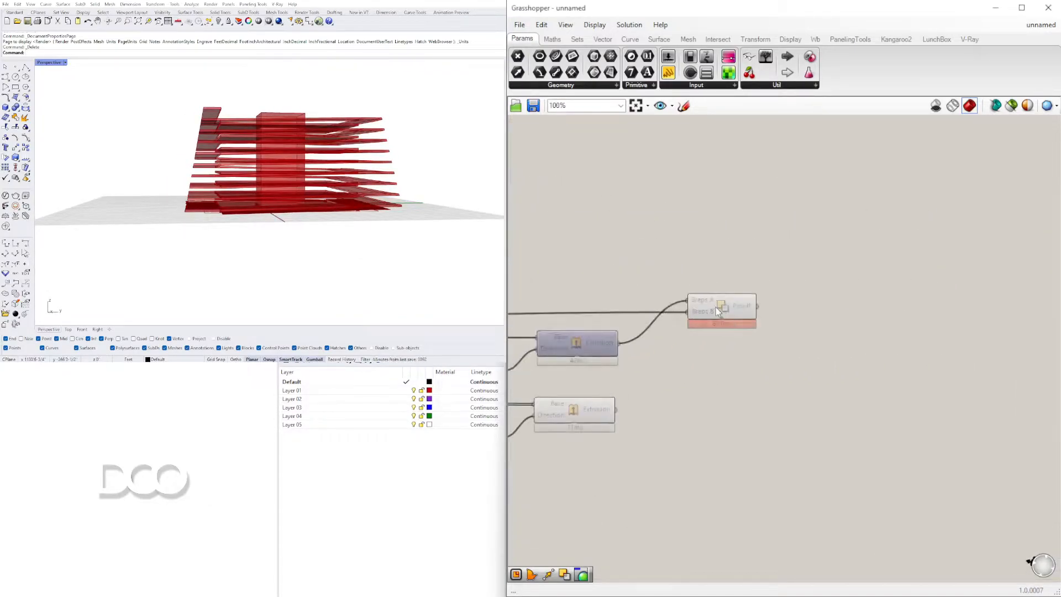
pyautogui.click(743, 313)
pyautogui.moveTo(315, 183); pyautogui.dragTo(249, 188, button='right')
pyautogui.moveTo(686, 352); pyautogui.dragTo(916, 350, button='right')
pyautogui.moveTo(575, 323); pyautogui.dragTo(893, 306, button='right')
pyautogui.scroll(-3, 893, 306)
pyautogui.moveTo(621, 310); pyautogui.dragTo(811, 319, button='right')
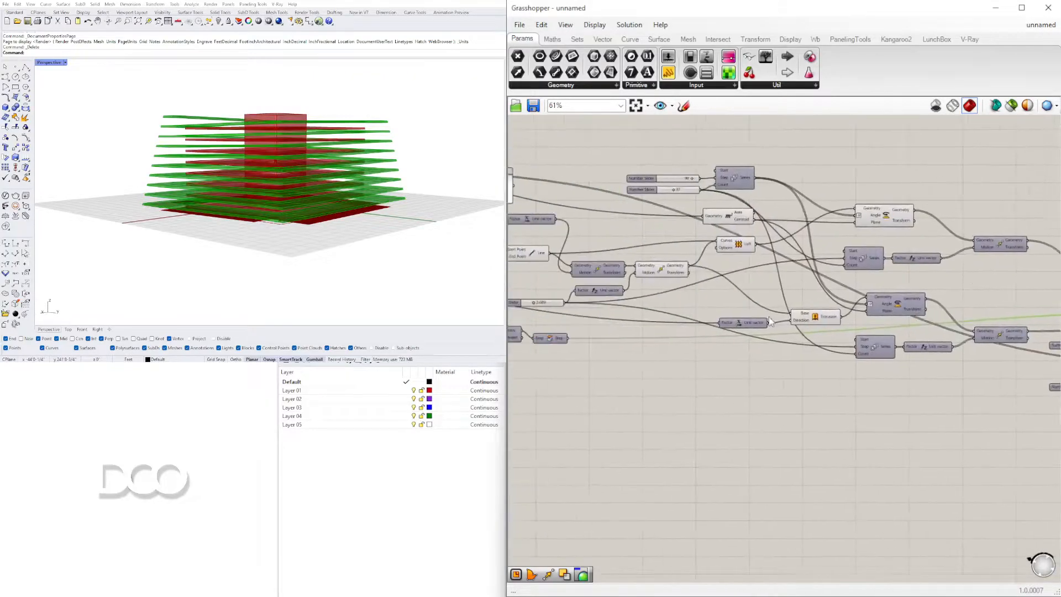
# - Turn off the preview of the upper Rotate component that follows the Loft
pyautogui.moveTo(636, 326); pyautogui.dragTo(737, 326, button='right')
pyautogui.click(918, 317)
pyautogui.moveTo(918, 317); pyautogui.dragTo(809, 339, button='right')
pyautogui.click(881, 247)
pyautogui.rightClick(884, 234)
pyautogui.click(895, 255)
# - Examine the base rectangle and its offset curve in the model from underneath
pyautogui.moveTo(287, 180); pyautogui.dragTo(218, 180, button='right')
pyautogui.scroll(6, 213, 192)
pyautogui.moveTo(209, 217); pyautogui.dragTo(210, 190, button='right')
pyautogui.scroll(-4, 635, 218)
pyautogui.moveTo(636, 218); pyautogui.dragTo(934, 260, button='right')
pyautogui.scroll(5, 667, 249)
pyautogui.click(630, 236)
pyautogui.moveTo(239, 166); pyautogui.dragTo(241, 148, button='right')
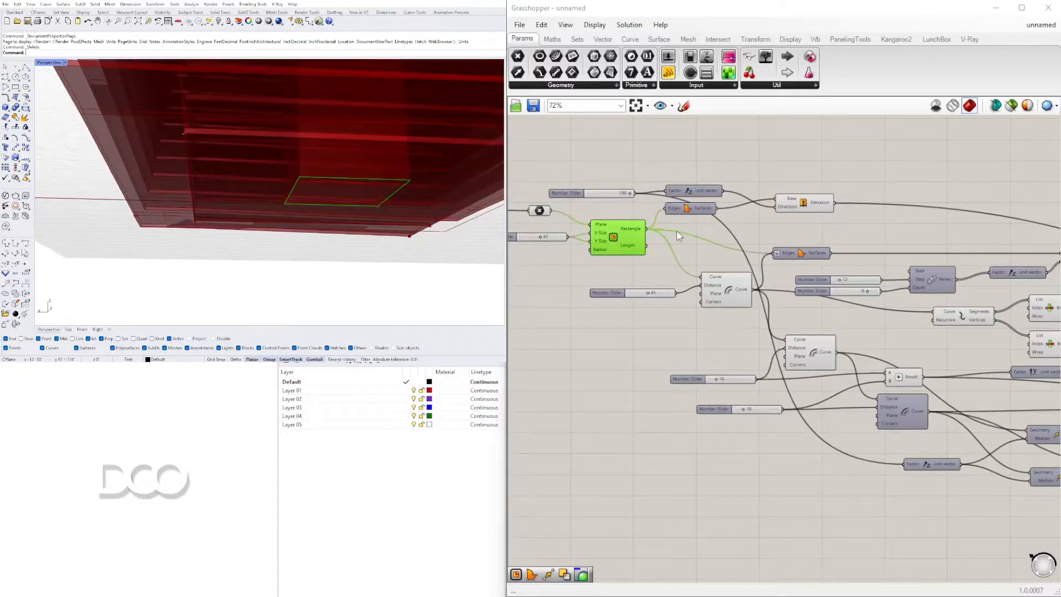
pyautogui.click(718, 283)
pyautogui.scroll(6, 220, 118)
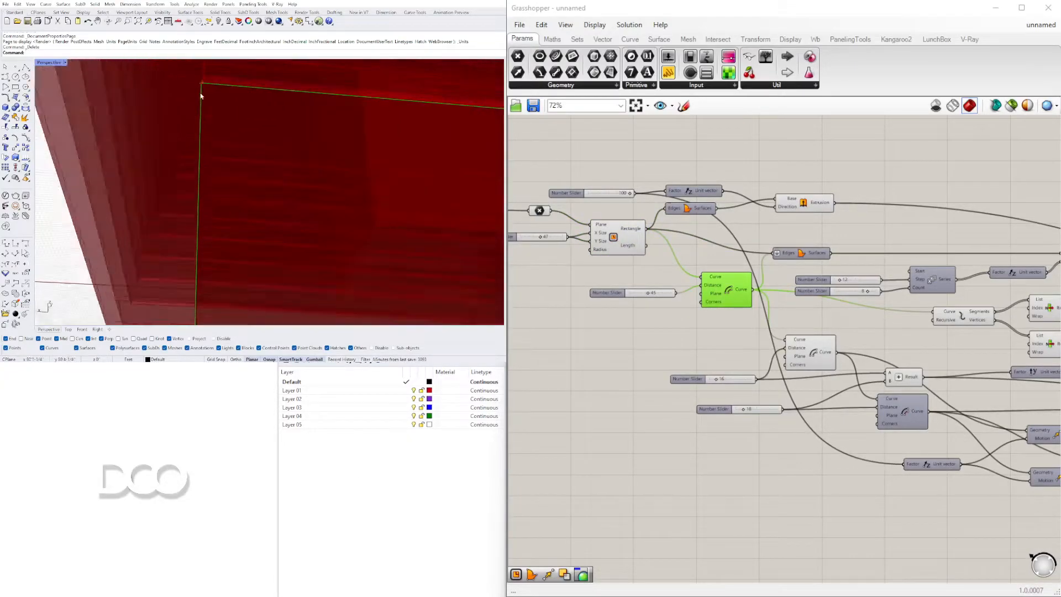
pyautogui.scroll(-5, 212, 94)
pyautogui.moveTo(213, 95)
pyautogui.mouseDown(button='right')
pyautogui.moveTo(197, 171)
pyautogui.moveTo(209, 147)
pyautogui.moveTo(203, 105)
pyautogui.moveTo(216, 111)
pyautogui.mouseUp(button='right')
# - Add an Offset Curve component above the definition and feed it the base rectangle's offset curve
pyautogui.moveTo(915, 210); pyautogui.dragTo(828, 262, button='right')
pyautogui.doubleClick(824, 186)
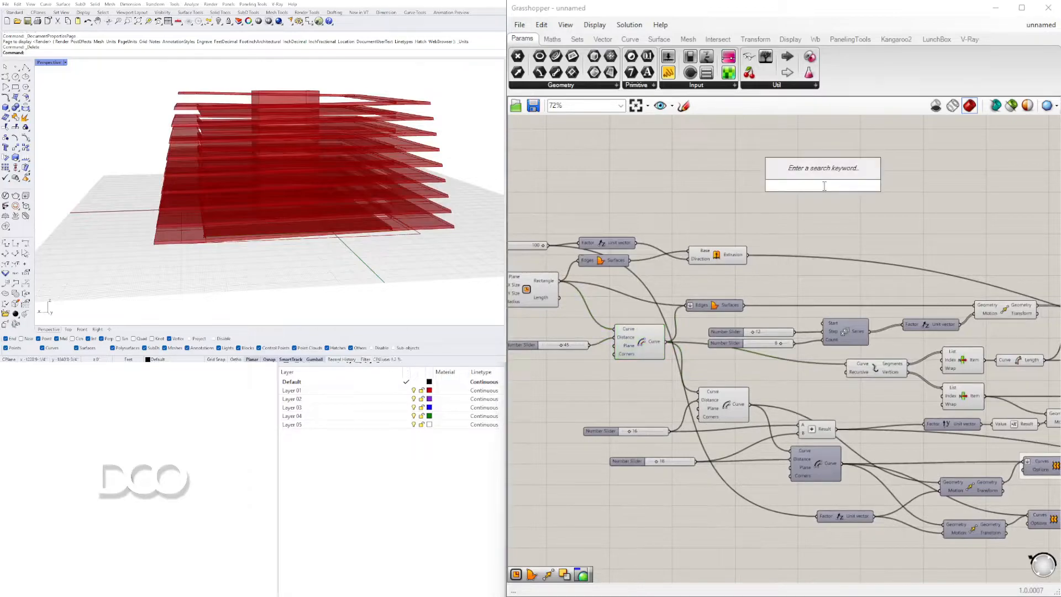
pyautogui.write('offset')
pyautogui.click(776, 143)
pyautogui.moveTo(837, 193); pyautogui.dragTo(896, 191)
pyautogui.click(648, 336)
pyautogui.moveTo(339, 206); pyautogui.dragTo(340, 160, button='right')
pyautogui.moveTo(666, 342); pyautogui.dragTo(889, 207)
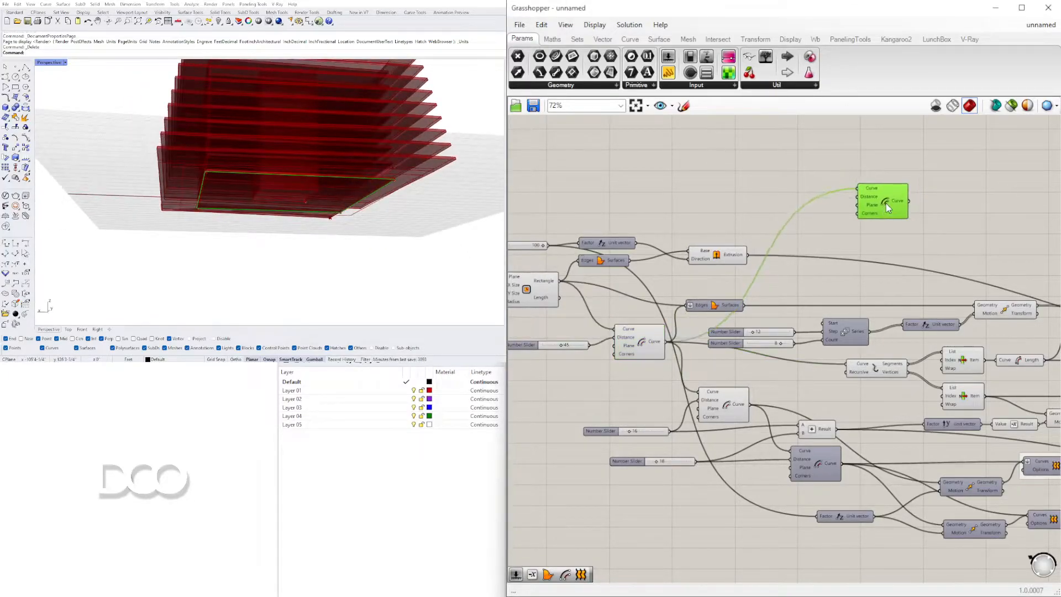
# - Add a Negative component and connect its result to the new Offset Curve's Distance input
pyautogui.scroll(2, 881, 196)
pyautogui.scroll(5, 190, 144)
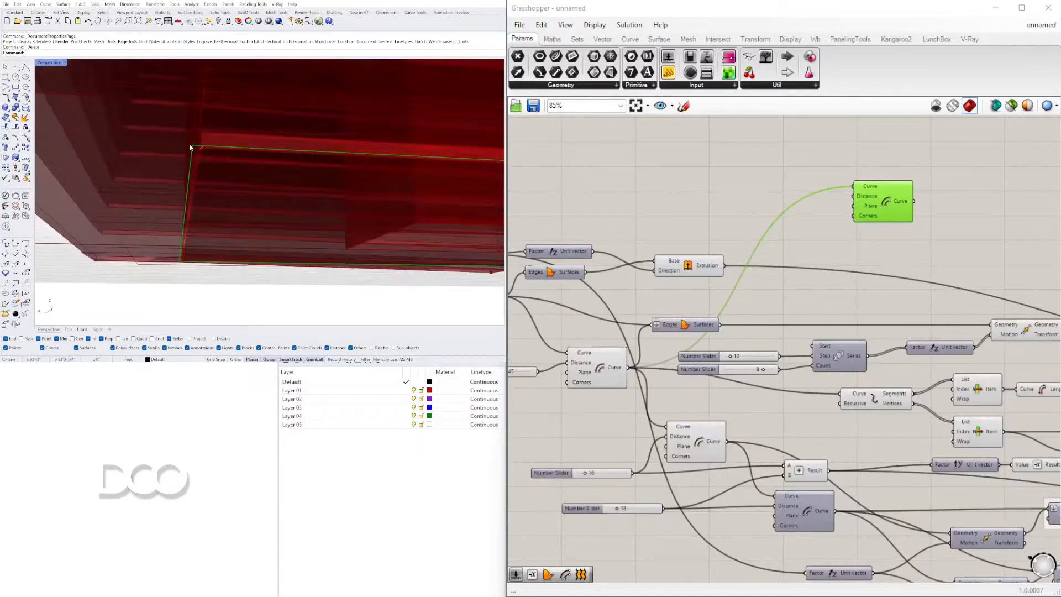
pyautogui.doubleClick(764, 212)
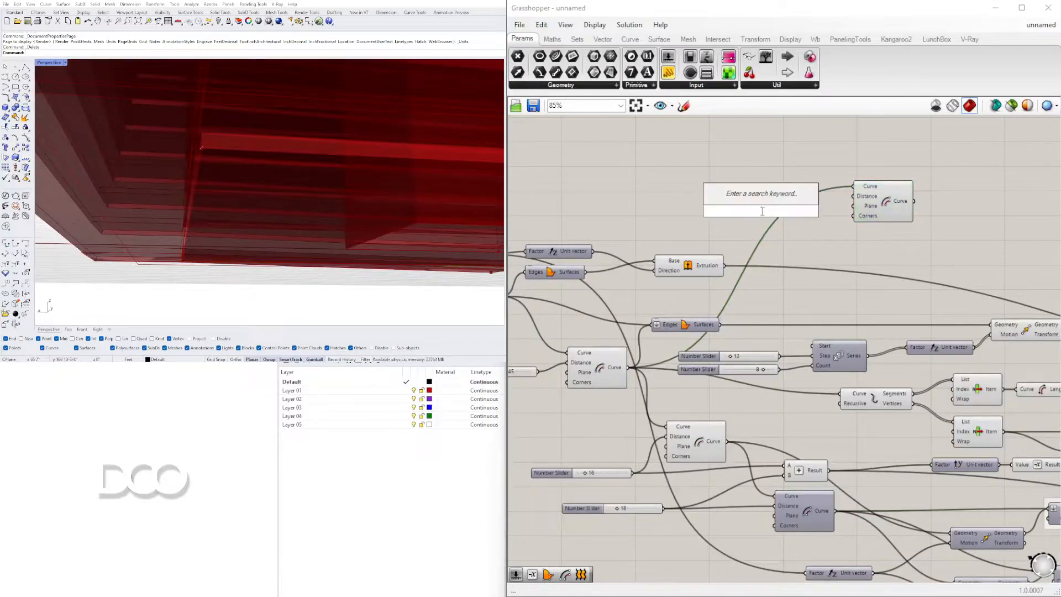
pyautogui.write('neg')
pyautogui.click(764, 199)
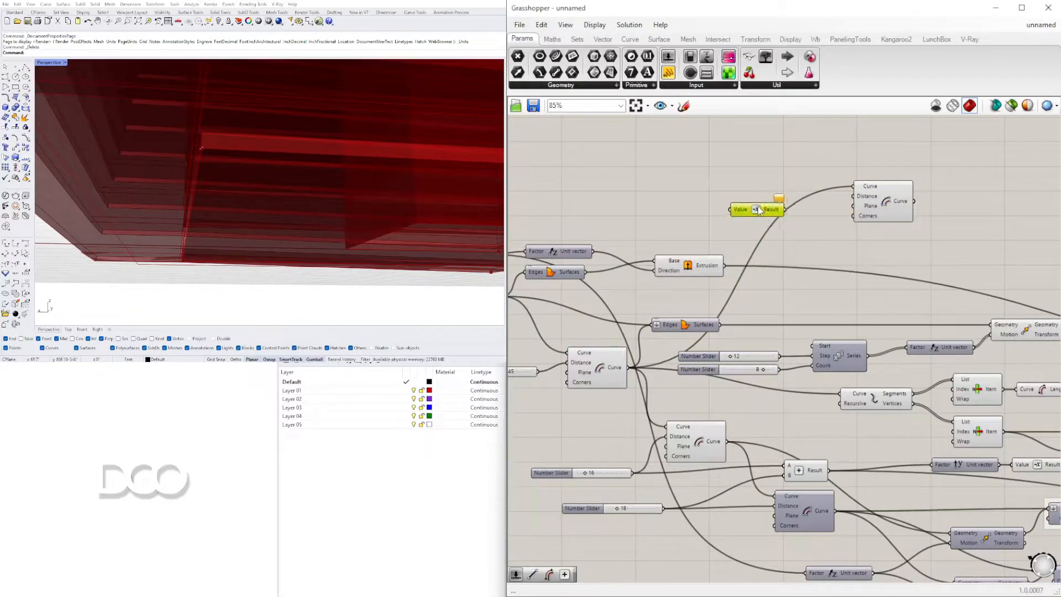
pyautogui.moveTo(761, 213); pyautogui.dragTo(753, 193)
pyautogui.moveTo(850, 197); pyautogui.dragTo(853, 196)
pyautogui.moveTo(751, 192); pyautogui.dragTo(778, 186)
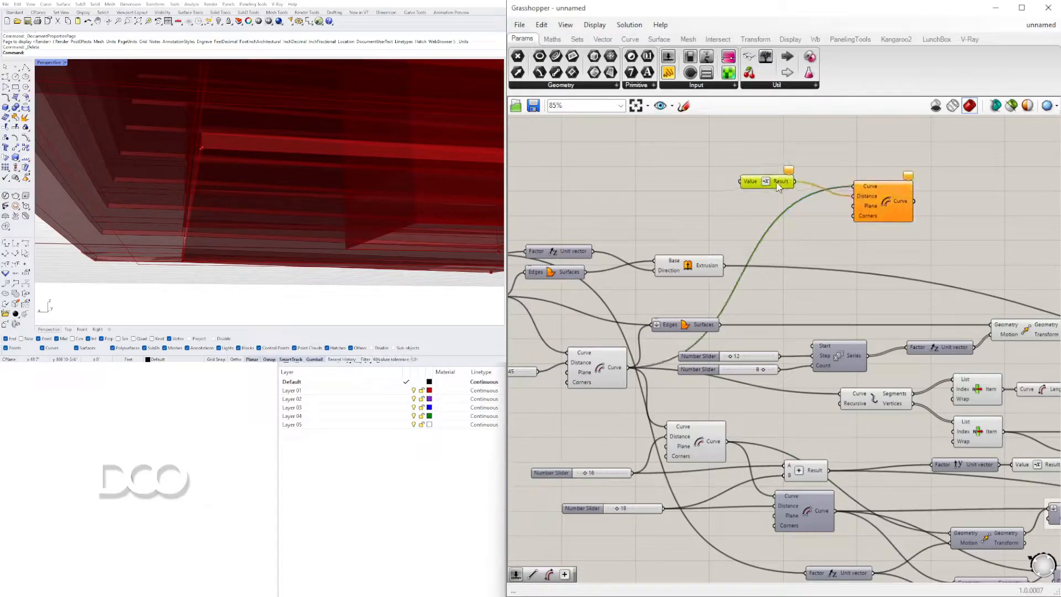
# - Feed the Negative component with a 1.5 number slider and compare the new offset curve with the original in the model
pyautogui.doubleClick(657, 186)
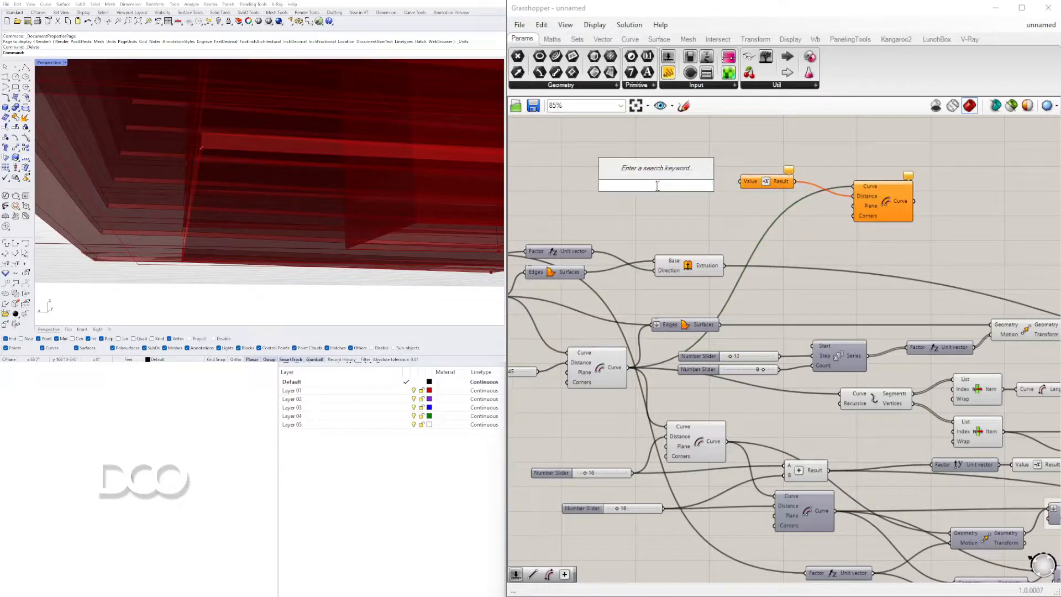
pyautogui.write('1.5')
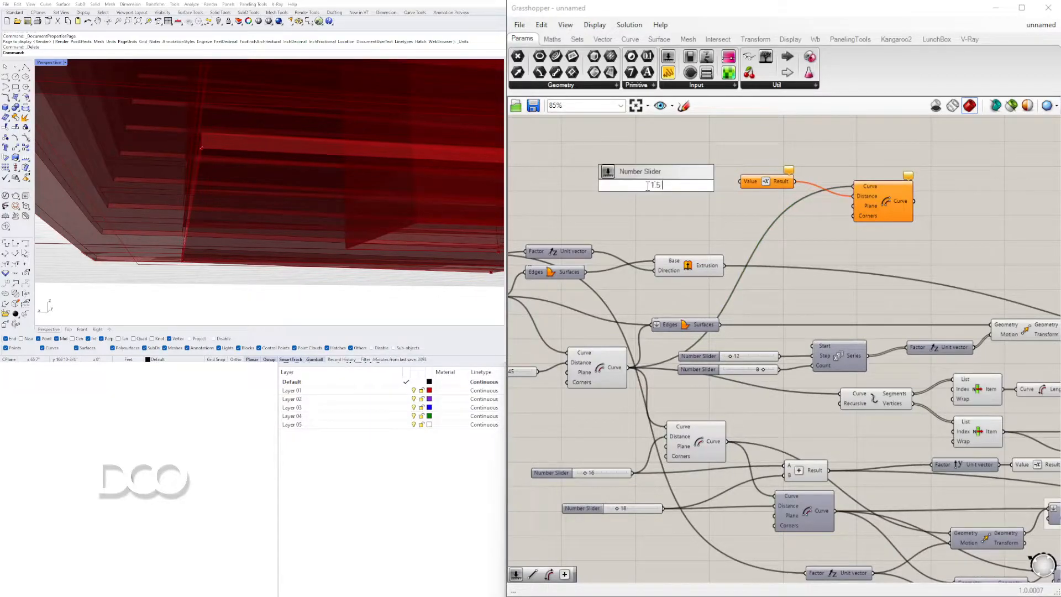
pyautogui.press('Return')
pyautogui.moveTo(737, 184); pyautogui.dragTo(716, 184)
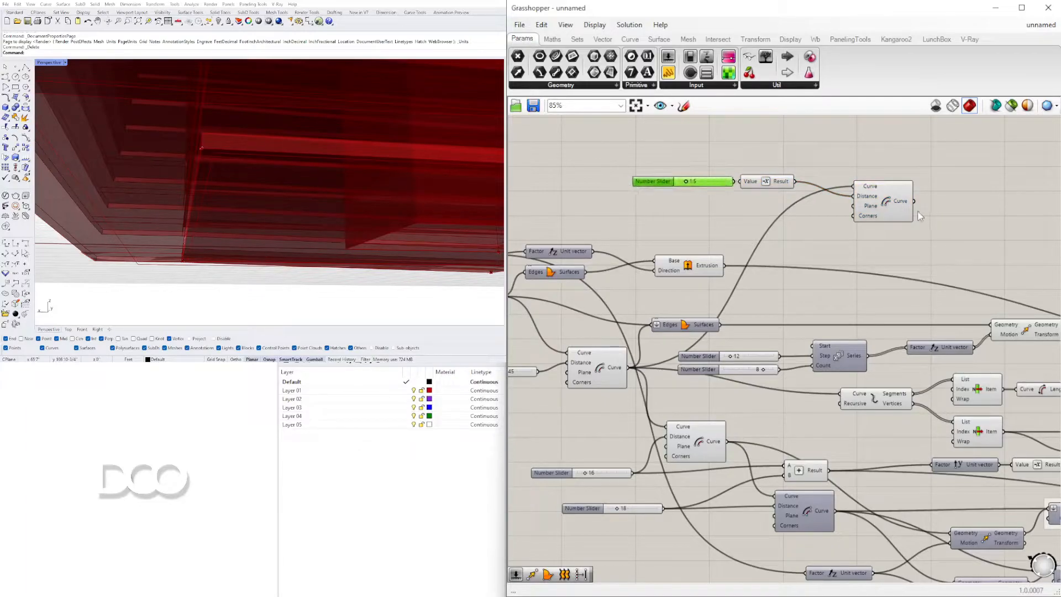
pyautogui.click(884, 201)
pyautogui.scroll(-2, 828, 254)
pyautogui.keyDown('shift'); pyautogui.click(662, 339); pyautogui.keyUp('shift')
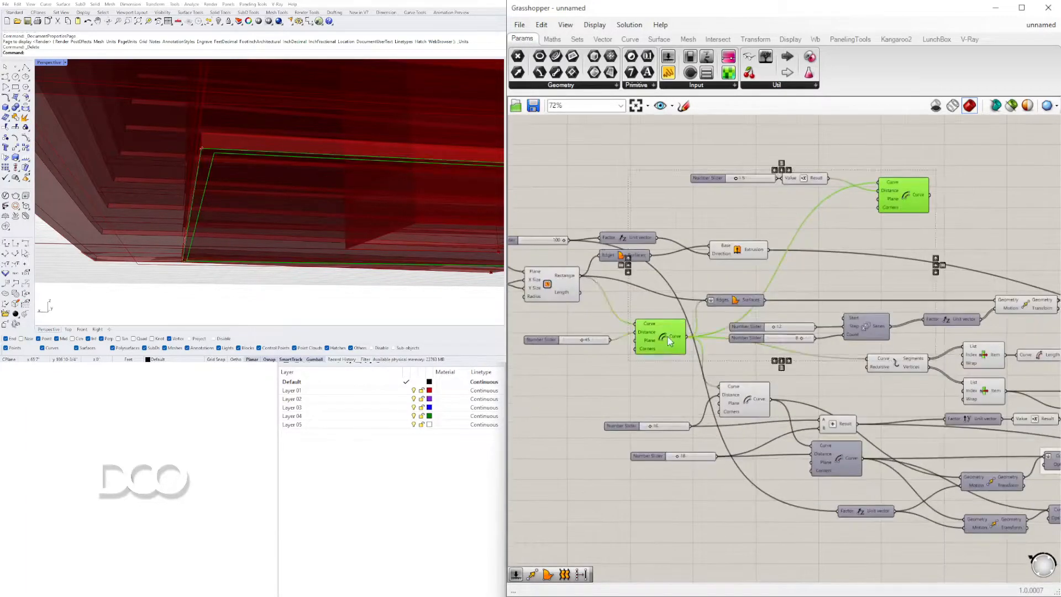
pyautogui.moveTo(912, 227); pyautogui.dragTo(750, 224, button='right')
pyautogui.scroll(-2, 189, 166)
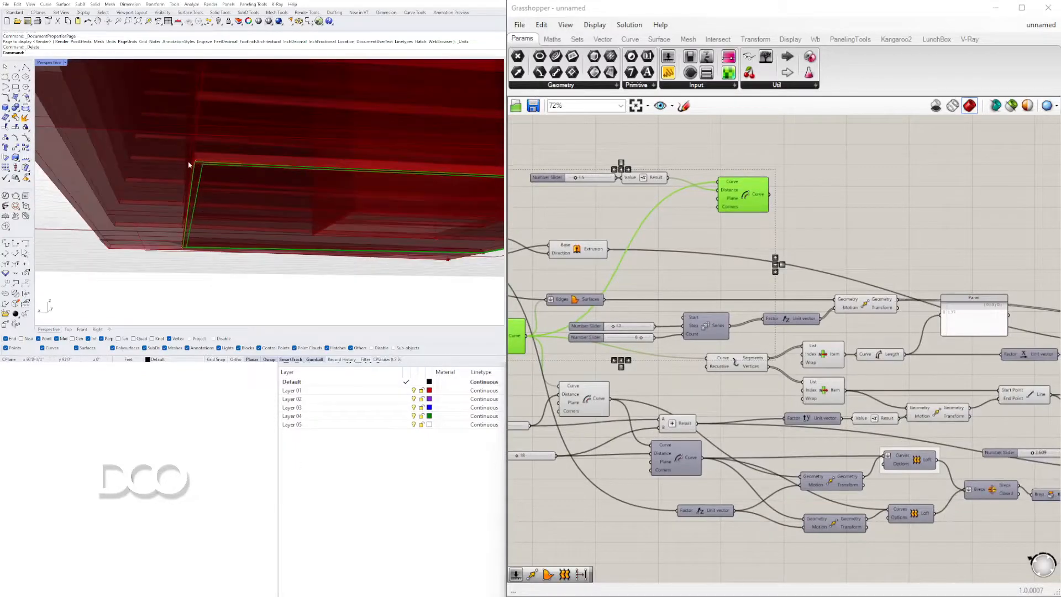
# - Add a Boundary Surfaces component and connect both the original and the inner offset curve to its flattened Edges input
pyautogui.doubleClick(848, 216)
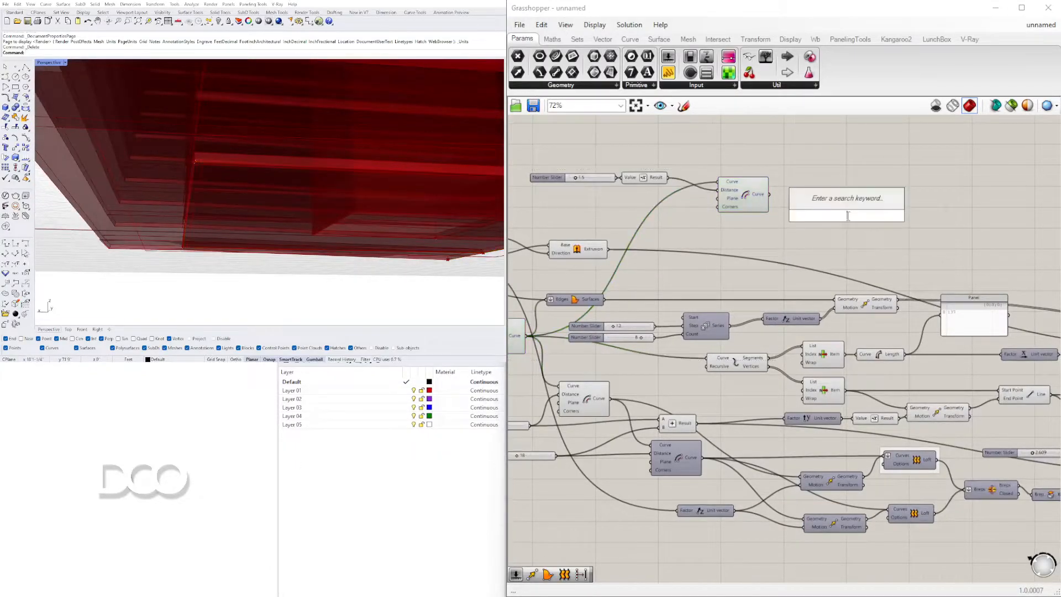
pyautogui.write('BOUND')
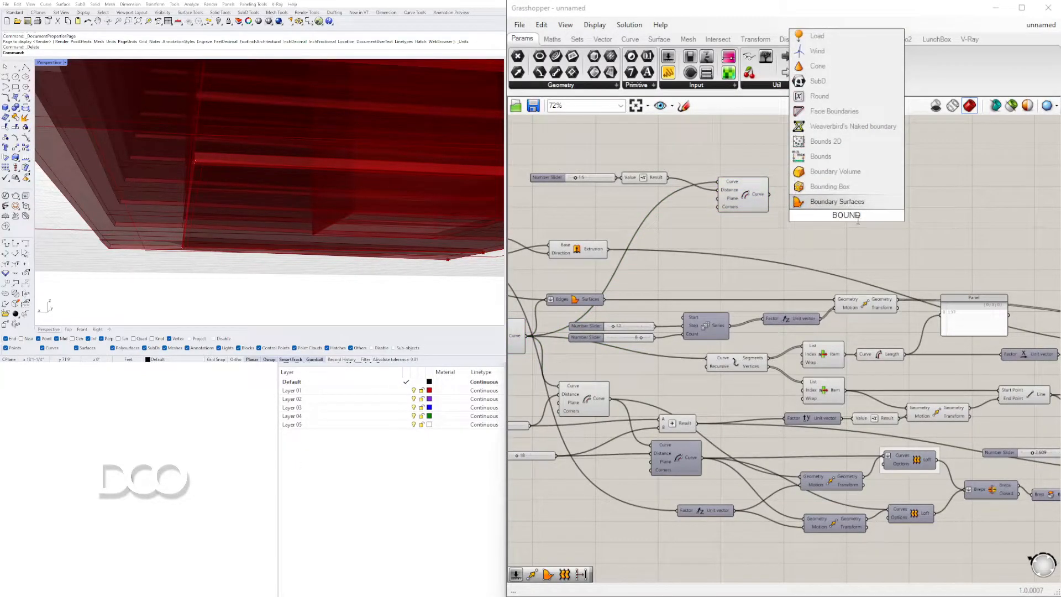
pyautogui.click(838, 201)
pyautogui.moveTo(711, 273); pyautogui.dragTo(793, 268, button='right')
pyautogui.click(591, 330)
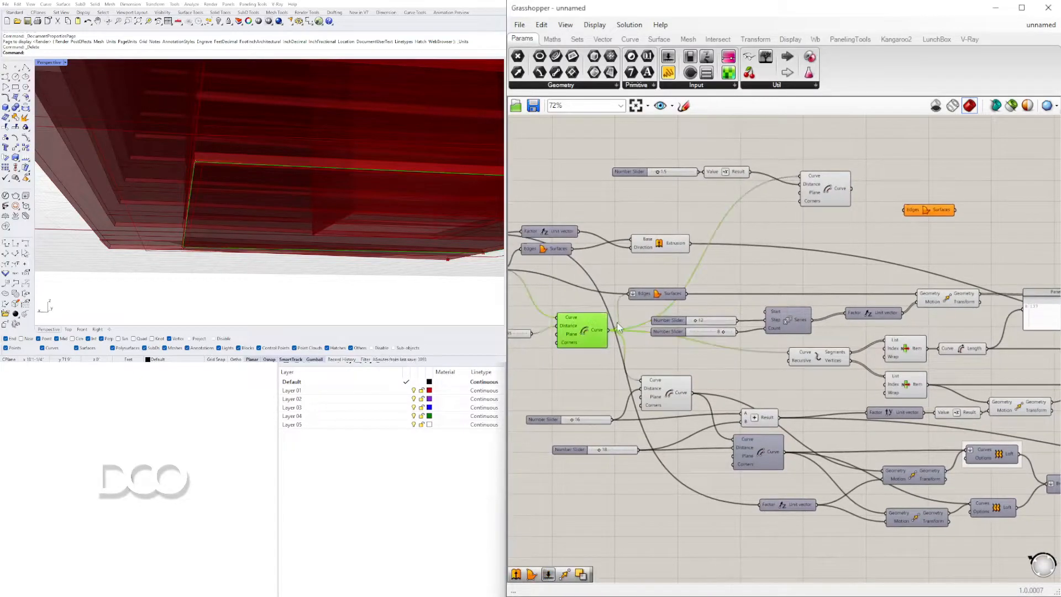
pyautogui.moveTo(730, 286); pyautogui.dragTo(905, 210)
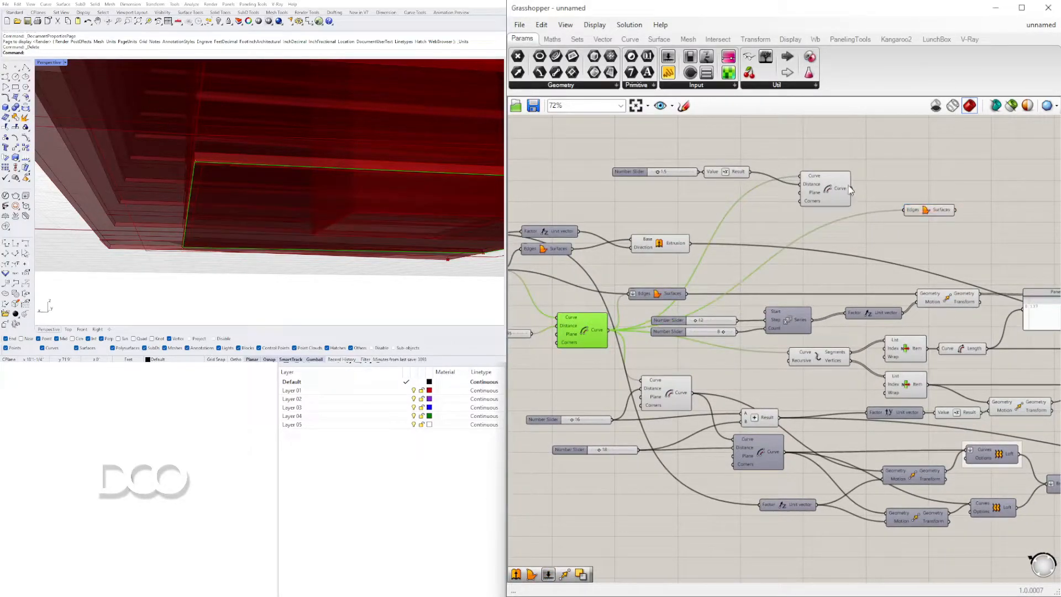
pyautogui.rightClick(913, 211)
pyautogui.click(943, 312)
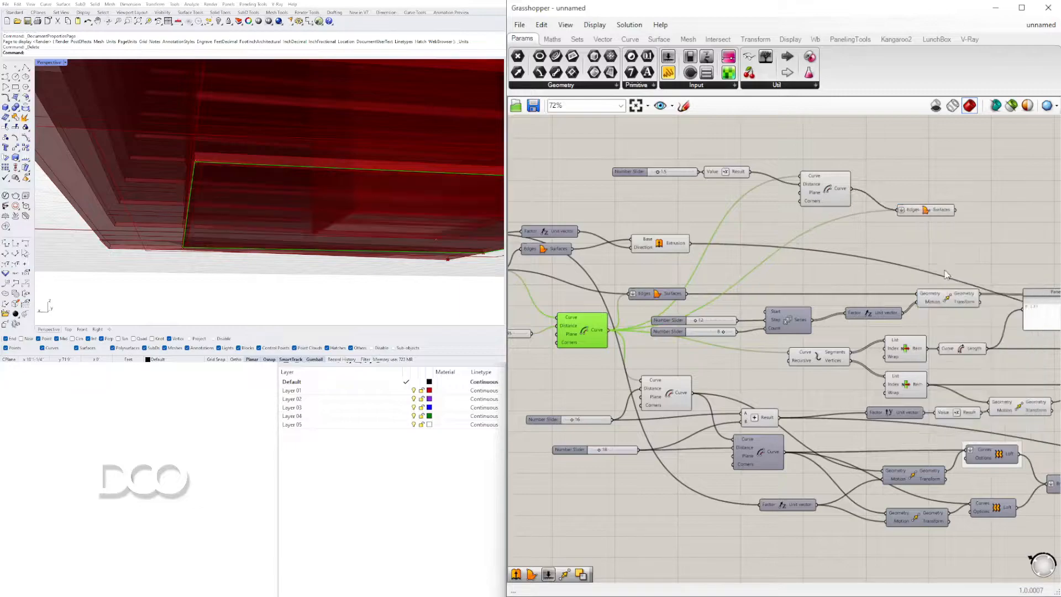
pyautogui.click(924, 210)
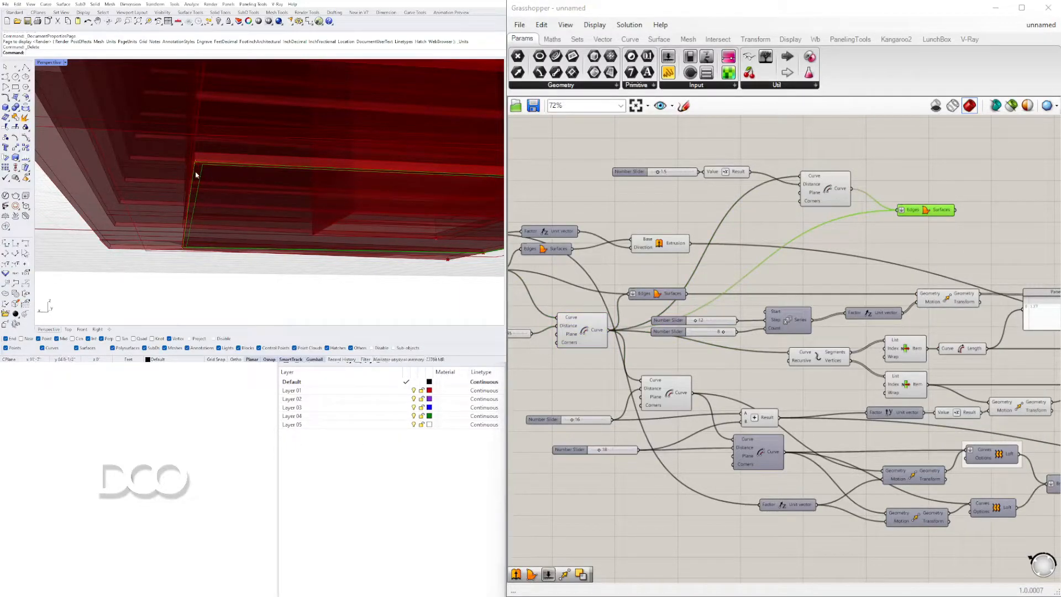
pyautogui.moveTo(925, 211); pyautogui.dragTo(911, 215)
# - Add an Extrude component and connect the new boundary surface to its Base input
pyautogui.moveTo(877, 252); pyautogui.dragTo(699, 254, button='right')
pyautogui.click(829, 222)
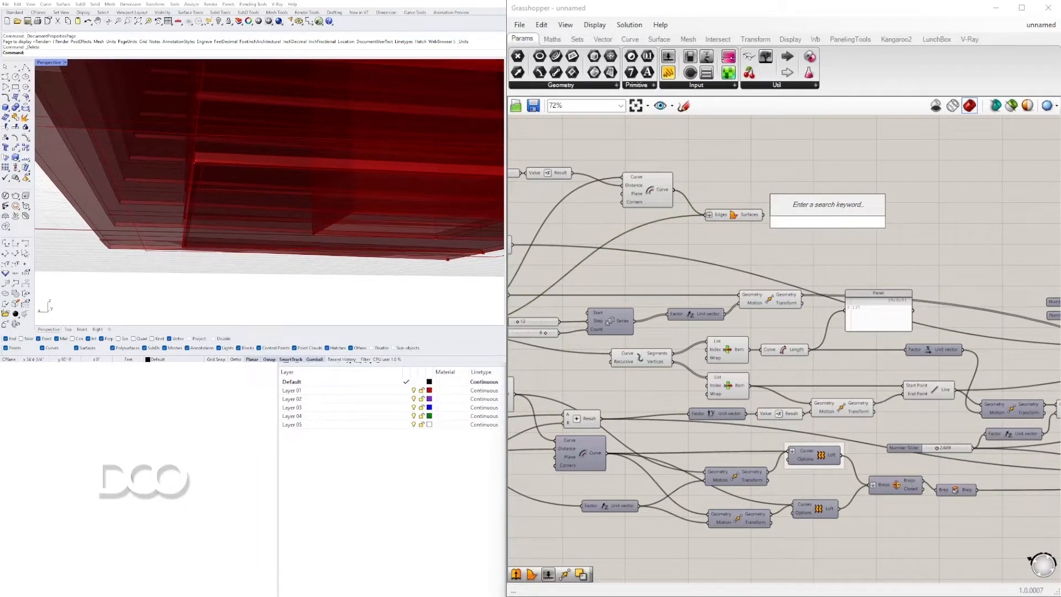
pyautogui.write('extrude')
pyautogui.click(823, 209)
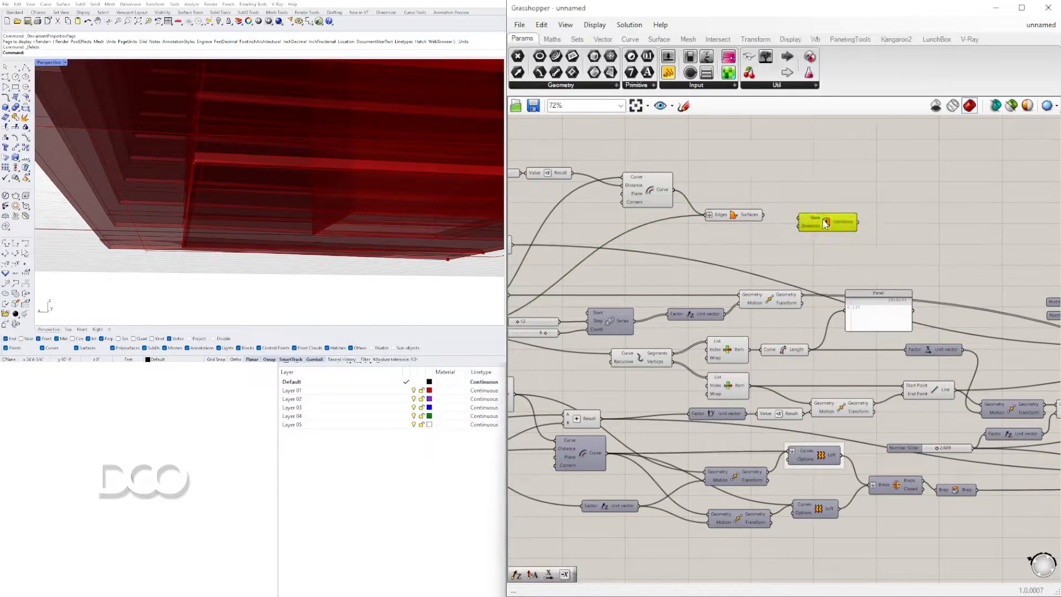
pyautogui.moveTo(767, 222); pyautogui.dragTo(973, 226)
# - Examine the extruded floor plates in the model and the Extrusion components near the end of the definition
pyautogui.click(192, 178)
pyautogui.scroll(-5, 210, 210)
pyautogui.scroll(4, 204, 166)
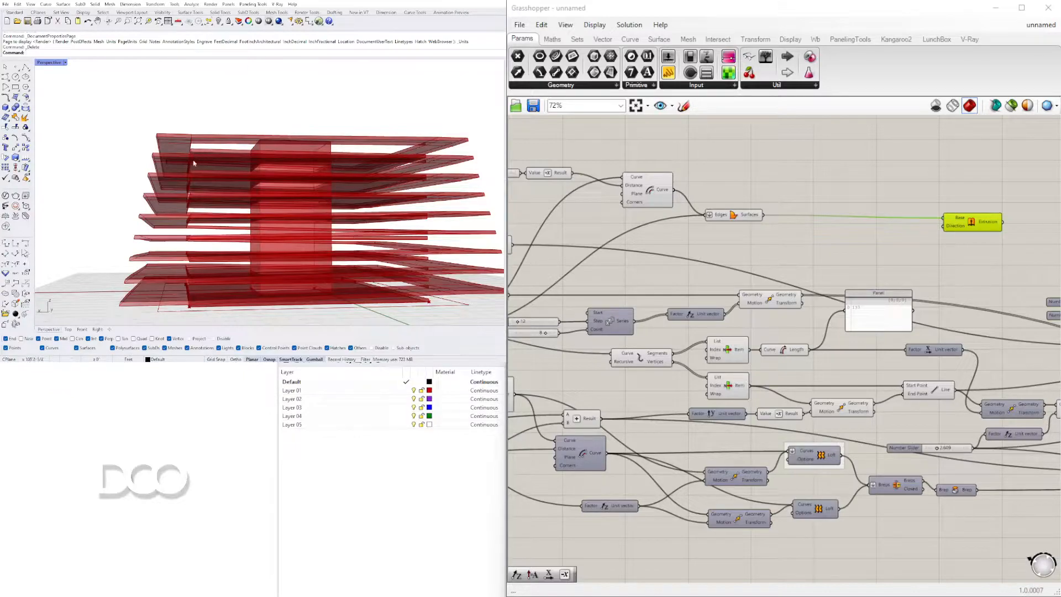
pyautogui.scroll(-2, 774, 253)
pyautogui.moveTo(811, 330); pyautogui.dragTo(687, 332, button='right')
pyautogui.scroll(3, 882, 327)
pyautogui.moveTo(971, 354); pyautogui.dragTo(558, 350, button='right')
pyautogui.moveTo(1033, 359); pyautogui.dragTo(817, 353, button='right')
pyautogui.scroll(-2, 807, 345)
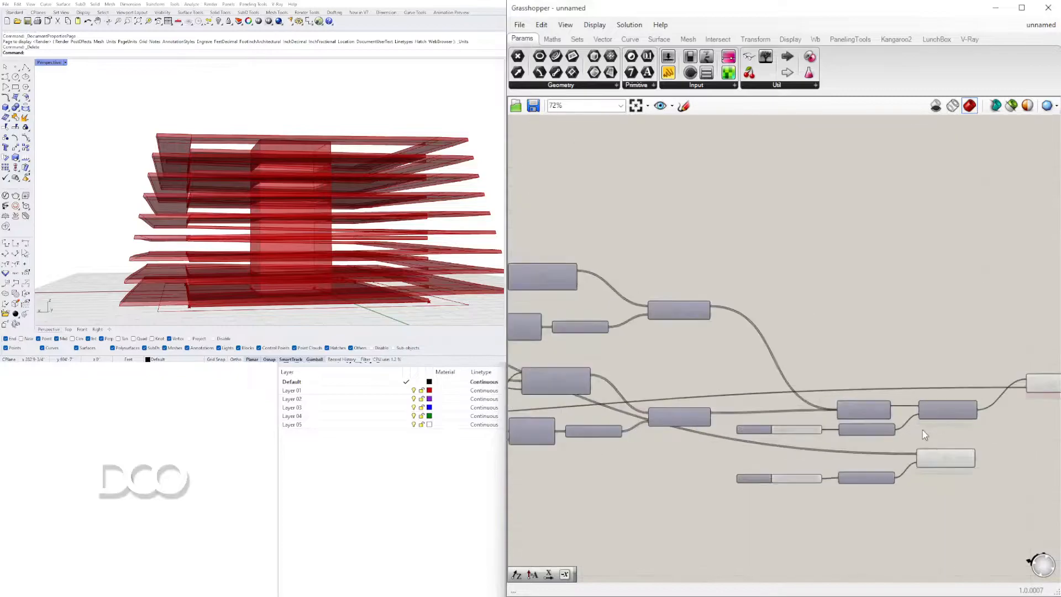
pyautogui.scroll(1, 920, 430)
pyautogui.click(947, 461)
pyautogui.moveTo(733, 410); pyautogui.dragTo(863, 328, button='right')
pyautogui.scroll(-2, 862, 328)
pyautogui.moveTo(917, 363); pyautogui.dragTo(866, 357, button='right')
pyautogui.moveTo(393, 201); pyautogui.dragTo(266, 154, button='right')
pyautogui.scroll(6, 922, 346)
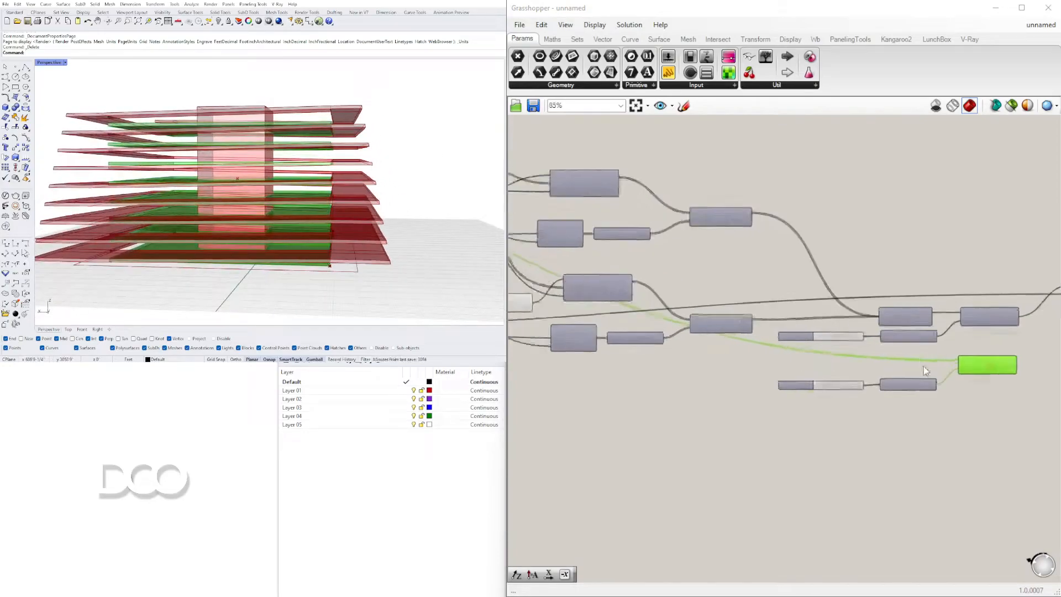
pyautogui.scroll(-3, 803, 409)
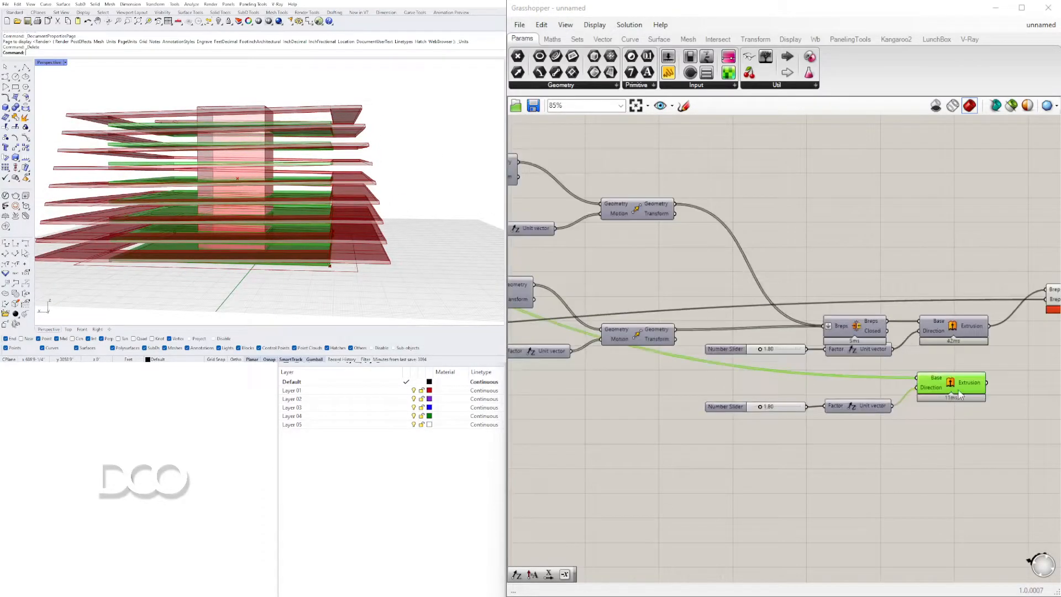
pyautogui.scroll(-2, 959, 391)
# - Trace the floor plates back to their Move component and to the Step and Count sliders of its Series
pyautogui.moveTo(662, 360); pyautogui.dragTo(972, 395, button='right')
pyautogui.moveTo(590, 247); pyautogui.dragTo(971, 300, button='right')
pyautogui.scroll(5, 788, 288)
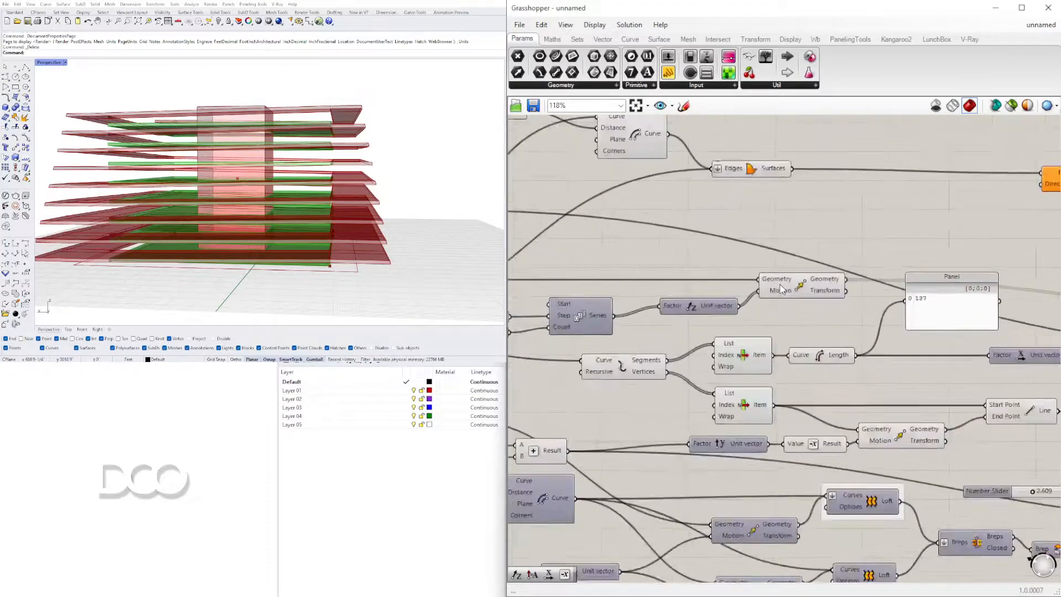
pyautogui.click(799, 292)
pyautogui.moveTo(608, 320); pyautogui.dragTo(937, 319, button='right')
pyautogui.moveTo(949, 319); pyautogui.dragTo(905, 334)
pyautogui.click(692, 335)
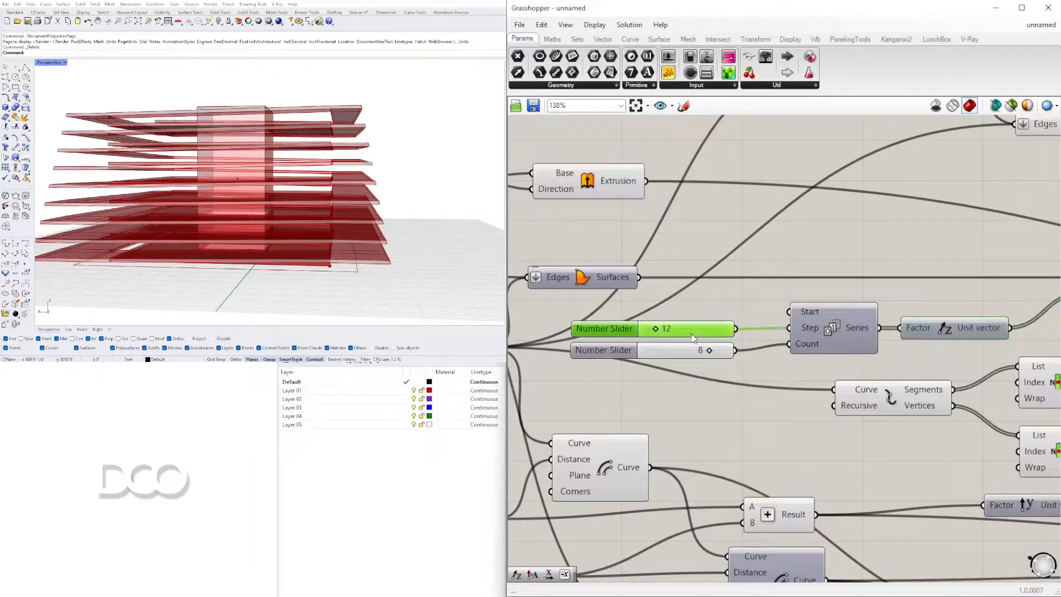
pyautogui.click(680, 356)
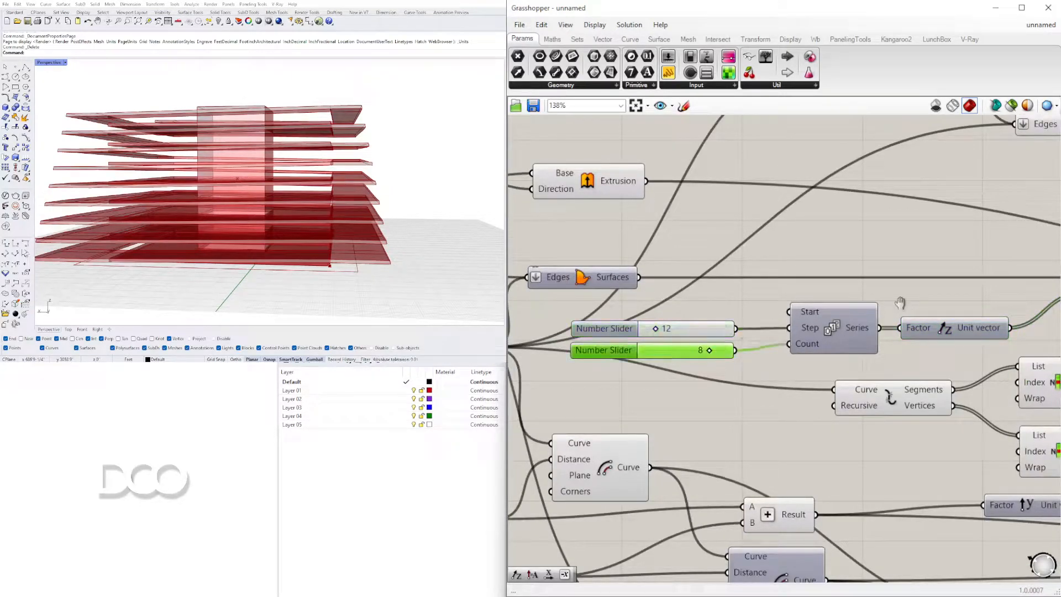
# - Add a Multiplication component and connect the Series' Step slider to A and its Count slider to B
pyautogui.moveTo(924, 254); pyautogui.dragTo(848, 253, button='right')
pyautogui.doubleClick(849, 251)
pyautogui.write('*')
pyautogui.press('Return')
pyautogui.moveTo(854, 255); pyautogui.dragTo(865, 234)
pyautogui.moveTo(660, 328); pyautogui.dragTo(815, 228)
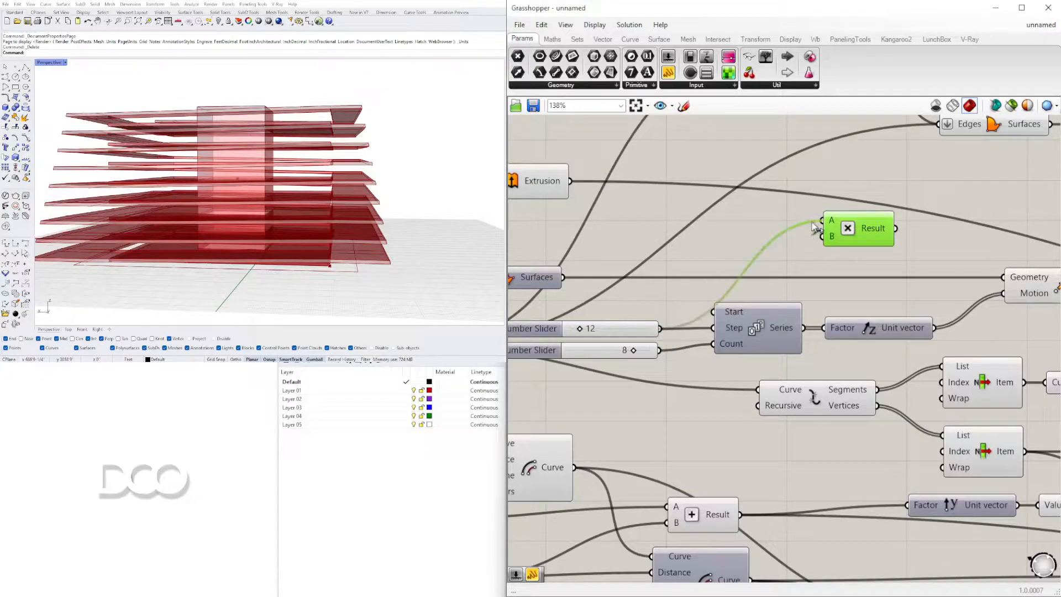
pyautogui.moveTo(661, 350); pyautogui.dragTo(833, 238)
pyautogui.scroll(-3, 877, 235)
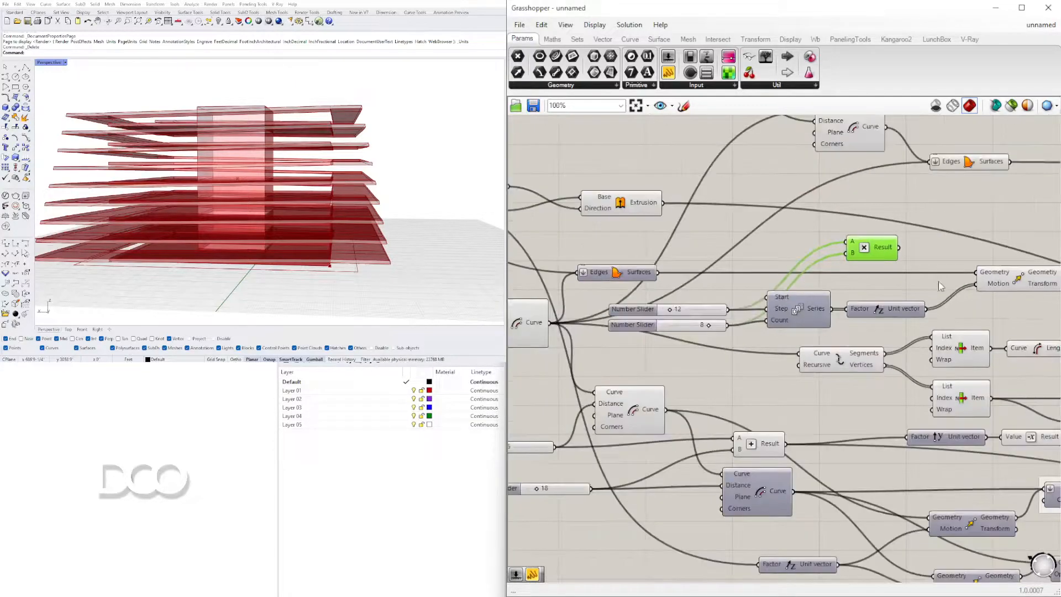
# - Add a Unit Z vector and connect the multiplication result to its Factor input
pyautogui.moveTo(938, 280); pyautogui.dragTo(560, 278, button='right')
pyautogui.click(565, 274)
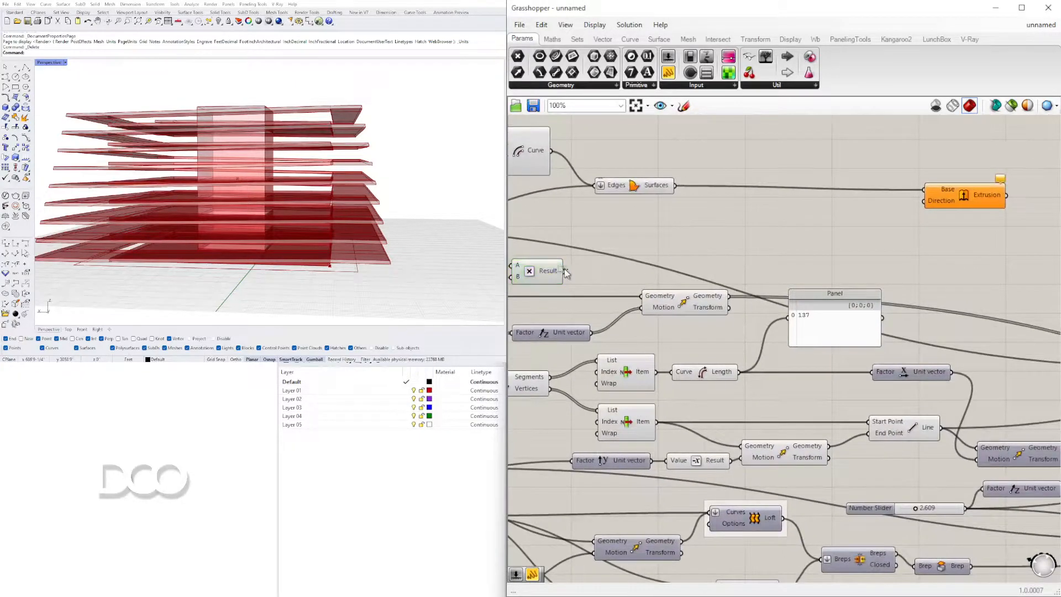
pyautogui.doubleClick(747, 223)
pyautogui.write('unit z')
pyautogui.press('Return')
pyautogui.moveTo(565, 271); pyautogui.dragTo(708, 223)
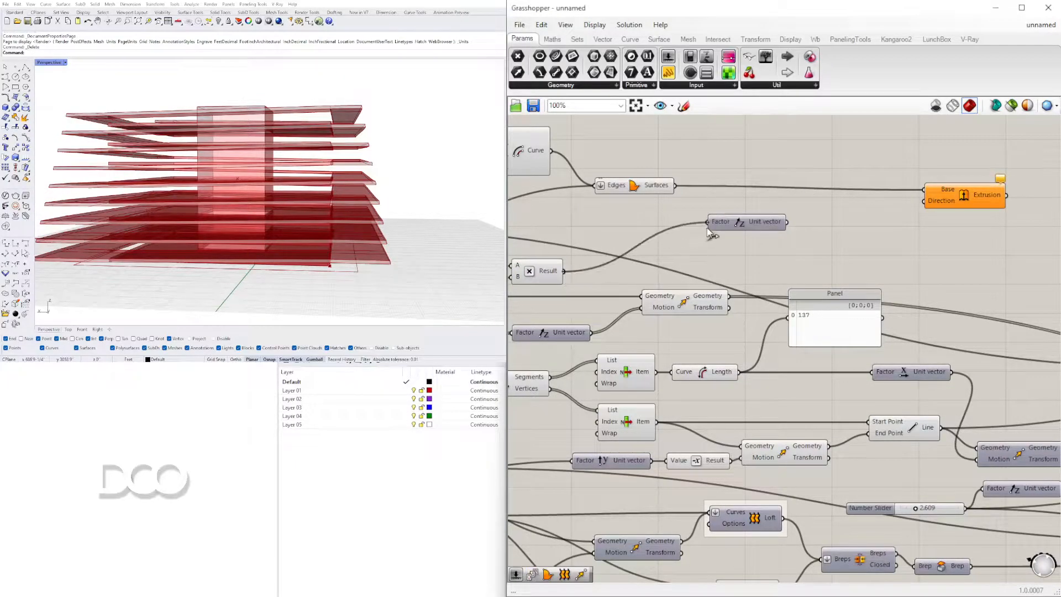
# - Connect the new Unit Z vector to the Direction input of the ring surface's Extrusion and check the result in the model
pyautogui.click(741, 226)
pyautogui.moveTo(787, 222); pyautogui.dragTo(899, 206)
pyautogui.moveTo(476, 99); pyautogui.dragTo(421, 126, button='right')
pyautogui.scroll(4, 417, 125)
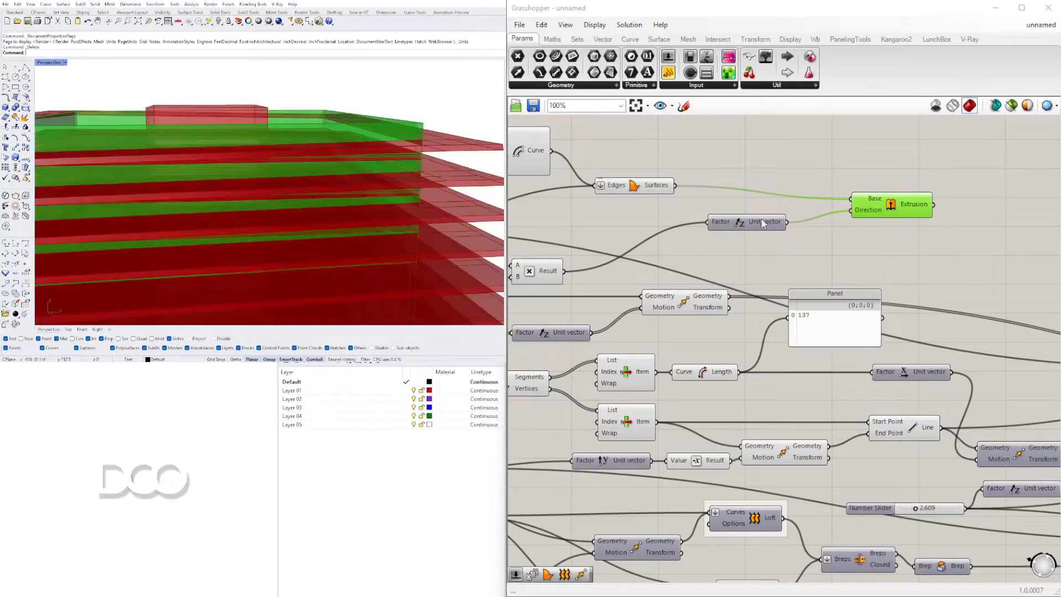
# - Rearrange the Multiplication component beside the Series sliders and add a Subtraction component that subtracts 1
pyautogui.scroll(-3, 706, 231)
pyautogui.moveTo(597, 249); pyautogui.dragTo(823, 254, button='right')
pyautogui.scroll(3, 665, 296)
pyautogui.moveTo(685, 332); pyautogui.dragTo(635, 286)
pyautogui.moveTo(864, 258); pyautogui.dragTo(782, 269, button='right')
pyautogui.moveTo(852, 240); pyautogui.dragTo(933, 189)
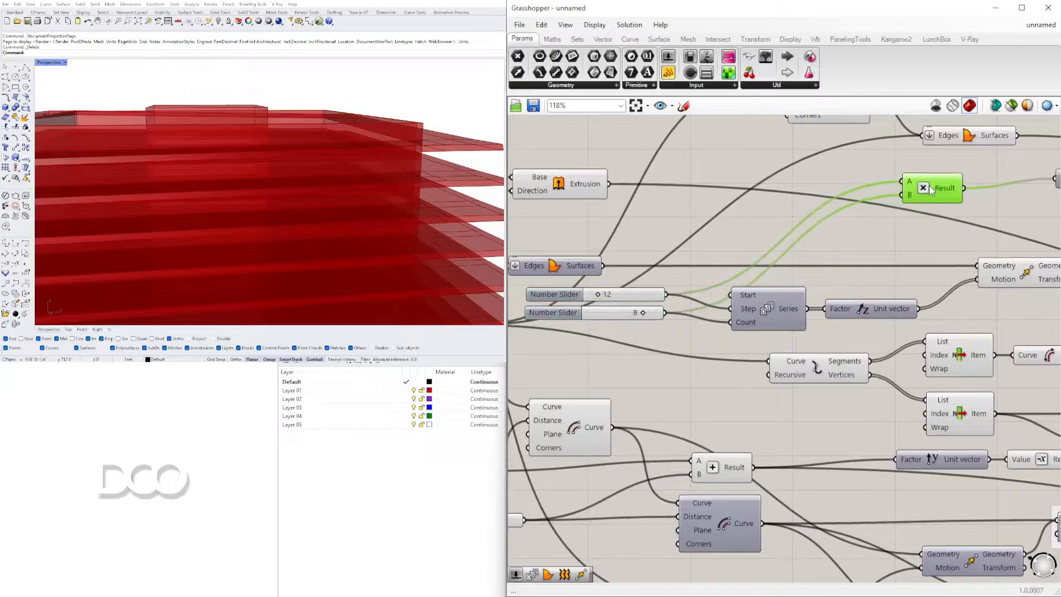
pyautogui.doubleClick(885, 247)
pyautogui.write('-1')
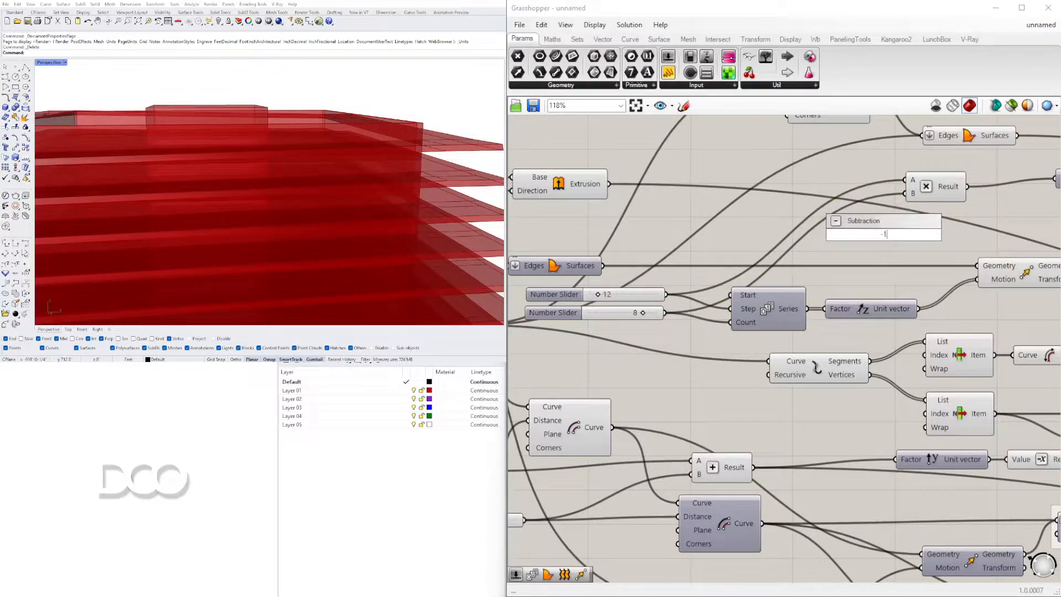
pyautogui.press('Return')
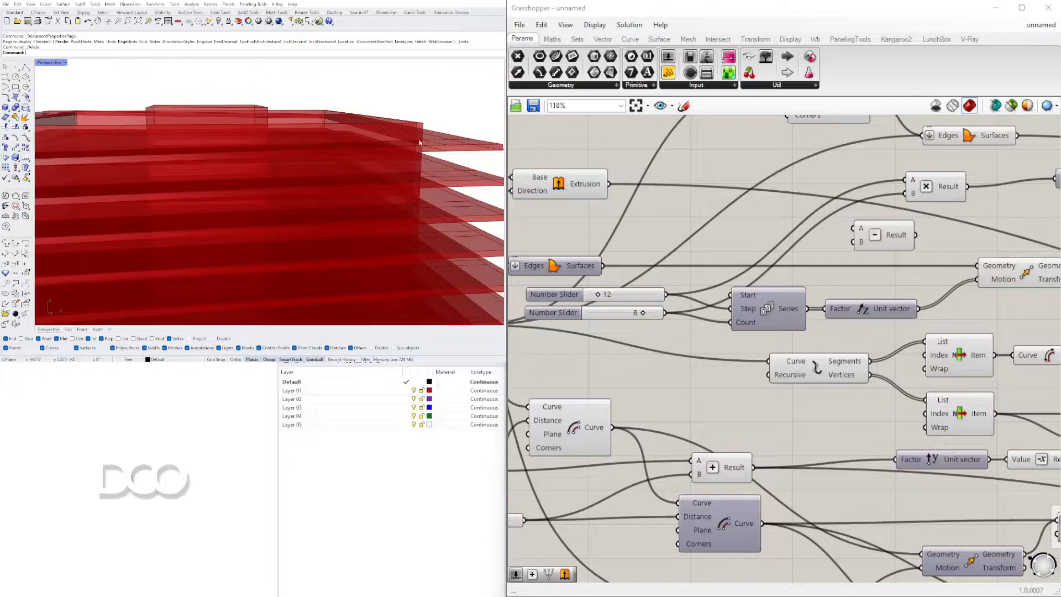
# - Connect the Series' Count slider to the Subtraction's A input and the subtraction result to the Multiplication's B input
pyautogui.scroll(-6, 411, 143)
pyautogui.moveTo(666, 313); pyautogui.dragTo(836, 244)
pyautogui.moveTo(869, 247); pyautogui.dragTo(758, 250, button='right')
pyautogui.moveTo(747, 246); pyautogui.dragTo(796, 197)
pyautogui.moveTo(992, 200); pyautogui.dragTo(854, 225, button='right')
# - Examine how the top of the extruded inner wall meets the uppermost floor plates in the model
pyautogui.scroll(5, 384, 146)
pyautogui.moveTo(384, 146)
pyautogui.mouseDown(button='right')
pyautogui.moveTo(416, 139)
pyautogui.moveTo(406, 147)
pyautogui.moveTo(422, 159)
pyautogui.moveTo(387, 147)
pyautogui.mouseUp(button='right')
pyautogui.scroll(-4, 293, 150)
pyautogui.scroll(3, 228, 146)
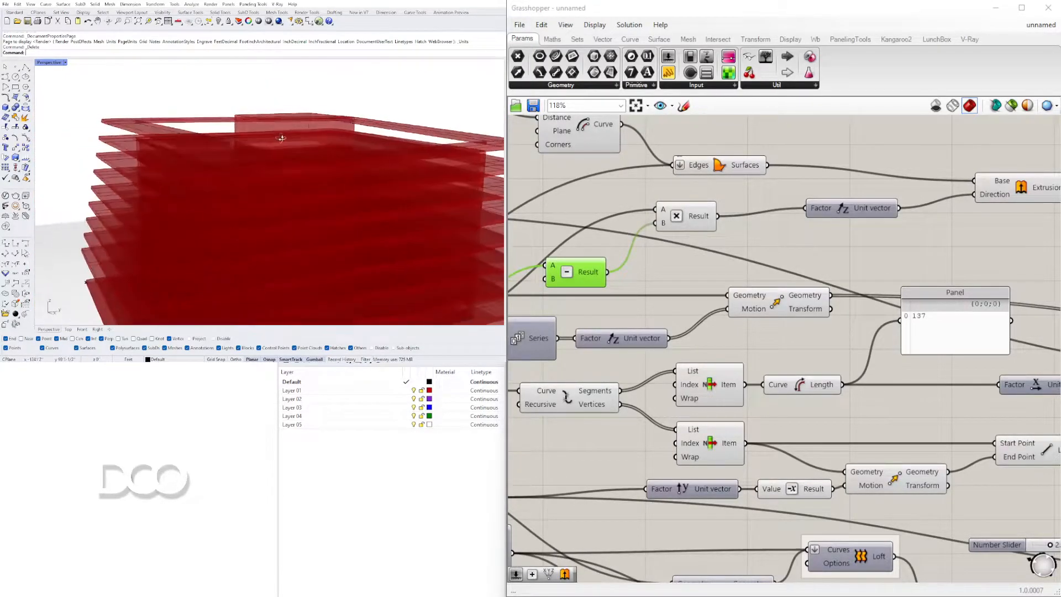
pyautogui.moveTo(394, 148); pyautogui.dragTo(356, 164, button='right')
pyautogui.scroll(-5, 321, 155)
pyautogui.scroll(4, 325, 154)
pyautogui.scroll(3, 318, 171)
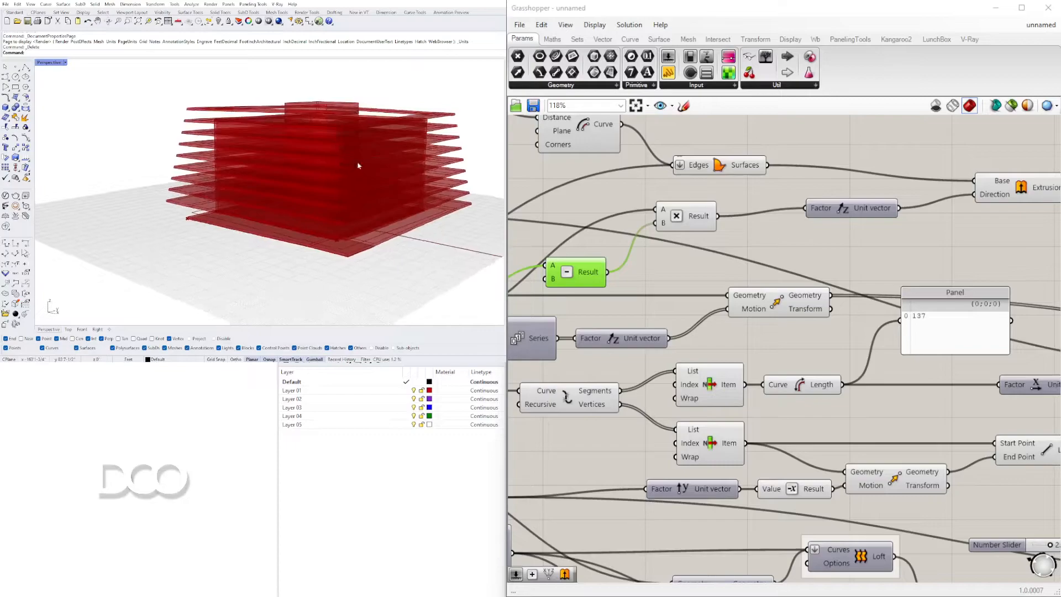
pyautogui.scroll(-5, 819, 241)
pyautogui.scroll(3, 758, 225)
# - Turn off the preview of the ring surface that feeds the inner wall's Extrusion and check the extruded wall in the model
pyautogui.click(778, 219)
pyautogui.moveTo(779, 219); pyautogui.dragTo(752, 217)
pyautogui.click(569, 210)
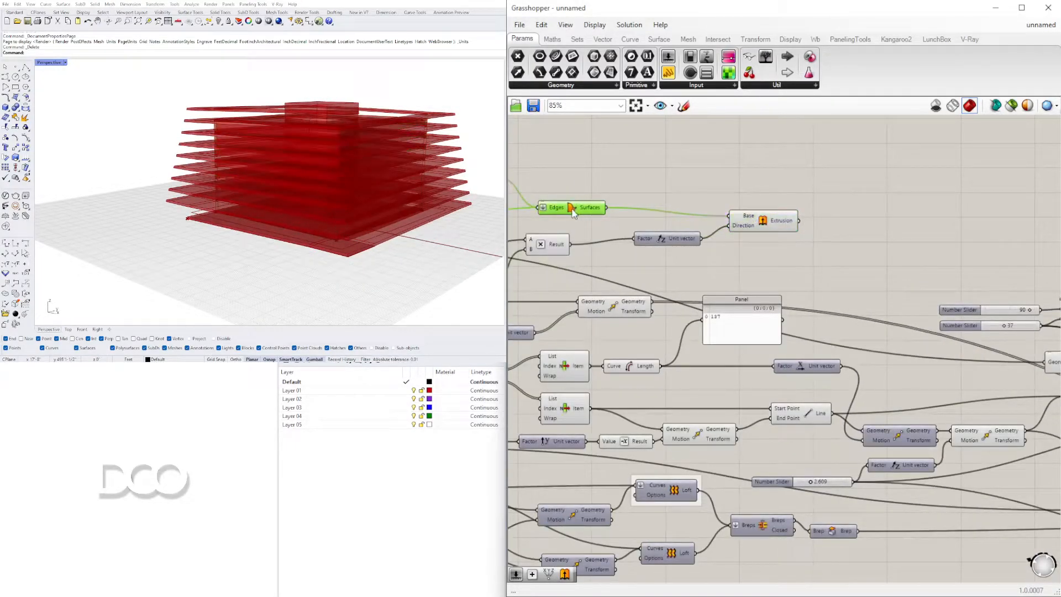
pyautogui.rightClick(573, 213)
pyautogui.click(767, 231)
pyautogui.moveTo(766, 228); pyautogui.dragTo(757, 226)
pyautogui.moveTo(382, 180); pyautogui.dragTo(244, 150, button='right')
pyautogui.scroll(5, 251, 158)
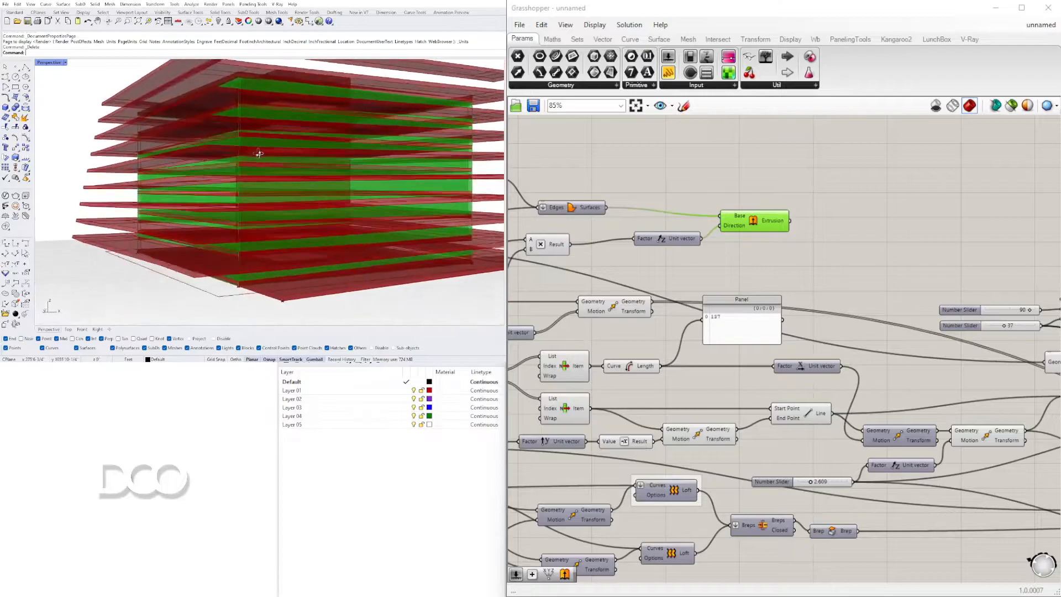
pyautogui.scroll(-5, 893, 311)
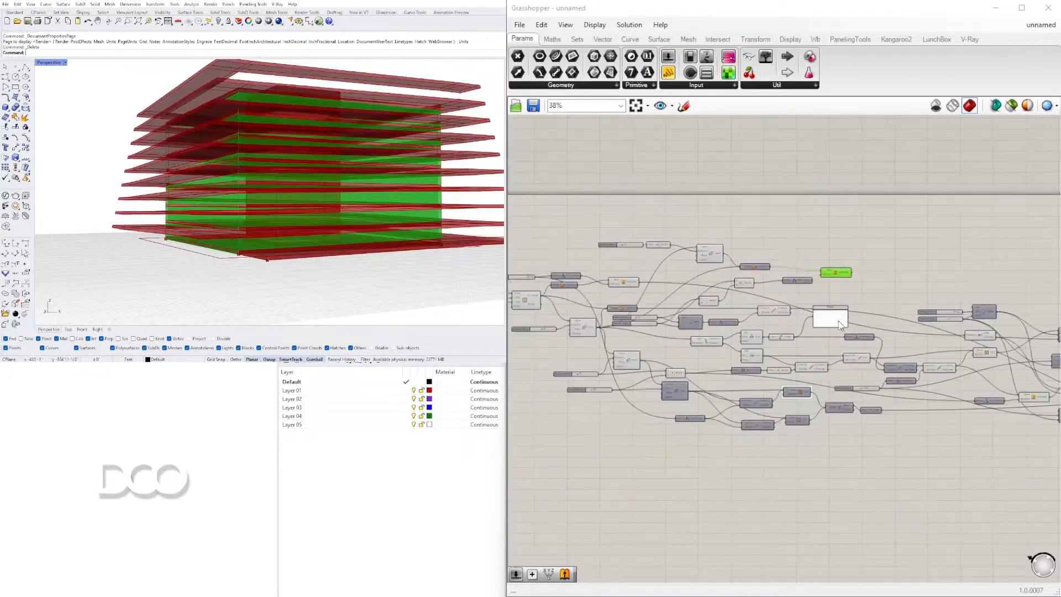
# - Follow the definition from the inner wall components to the Move component and Z-height slider of the ribbon's line
pyautogui.scroll(3, 847, 282)
pyautogui.click(904, 271)
pyautogui.scroll(5, 733, 364)
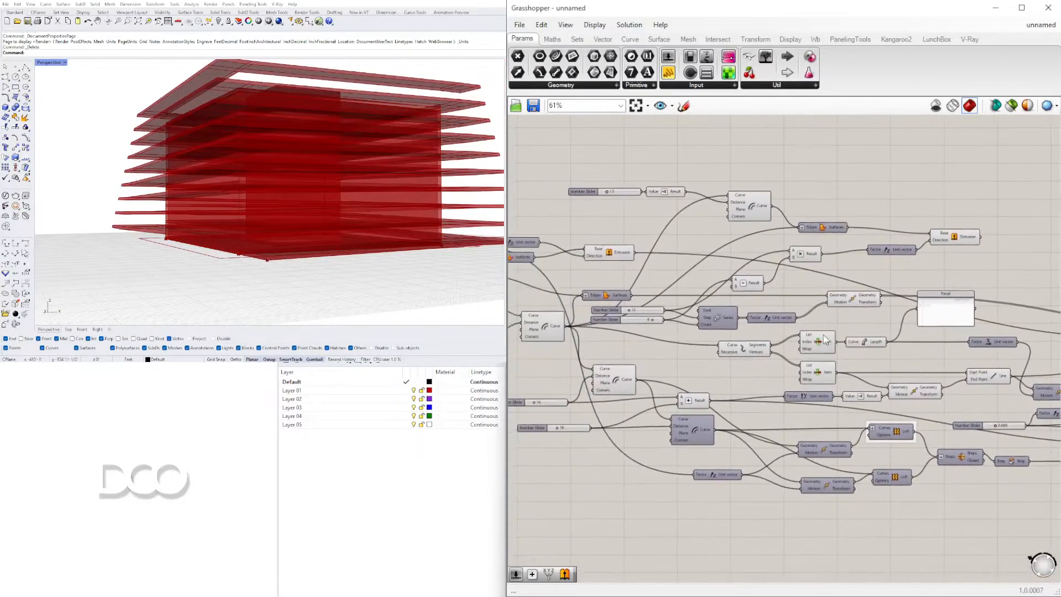
pyautogui.click(879, 394)
pyautogui.moveTo(878, 391); pyautogui.dragTo(884, 385)
pyautogui.click(998, 357)
pyautogui.click(479, 534)
pyautogui.scroll(-3, 448, 232)
pyautogui.moveTo(448, 232); pyautogui.dragTo(471, 229, button='right')
pyautogui.scroll(-6, 763, 323)
pyautogui.moveTo(616, 345); pyautogui.dragTo(718, 351, button='right')
pyautogui.scroll(5, 718, 353)
pyautogui.moveTo(973, 378); pyautogui.dragTo(621, 348, button='right')
pyautogui.click(911, 300)
pyautogui.moveTo(1033, 314); pyautogui.dragTo(698, 328, button='right')
pyautogui.click(663, 341)
# - Try the slider driving the ribbon's Unit Z vector at 3.452 and 1.5, comparing the tower's shape in the model
pyautogui.scroll(5, 532, 381)
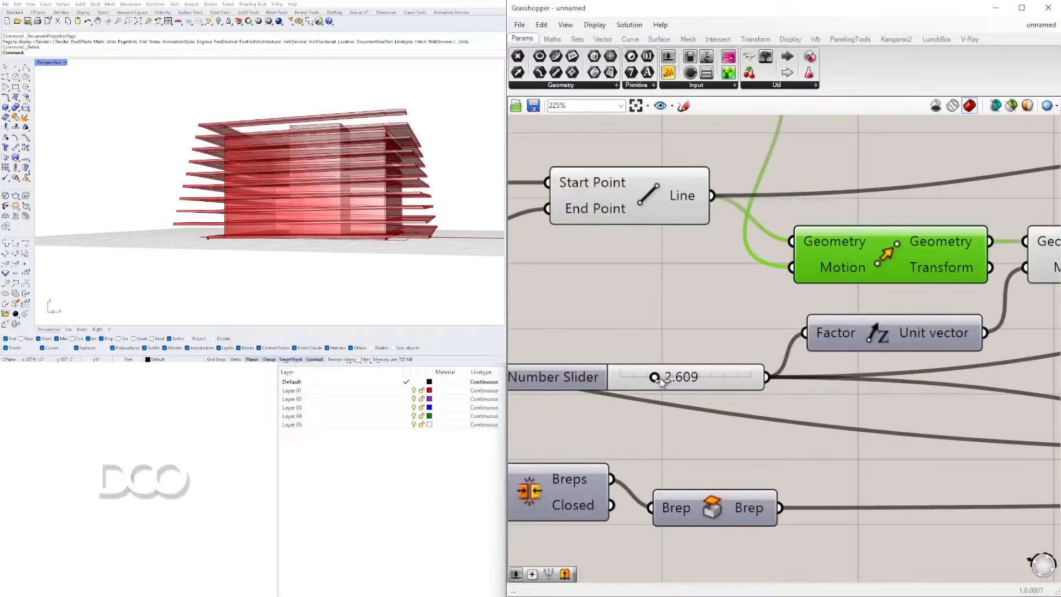
pyautogui.moveTo(665, 383); pyautogui.dragTo(672, 382)
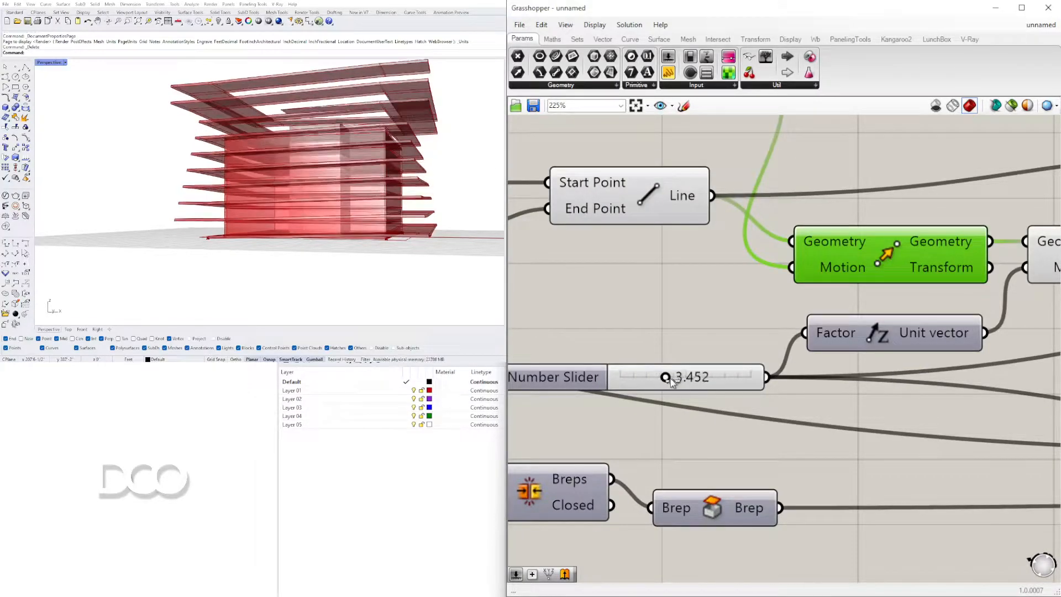
pyautogui.doubleClick(675, 382)
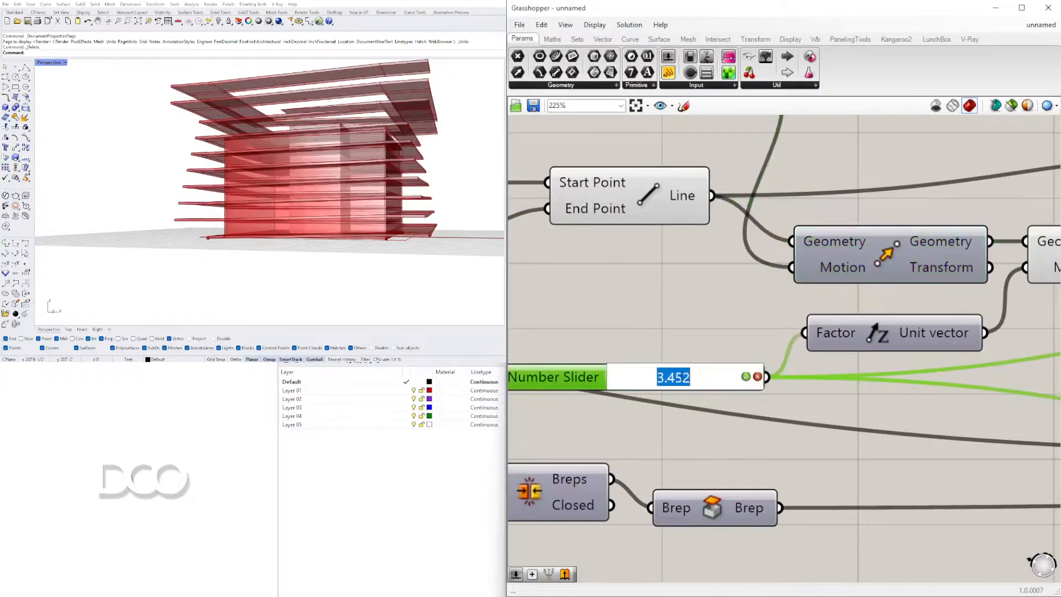
pyautogui.write('1.5')
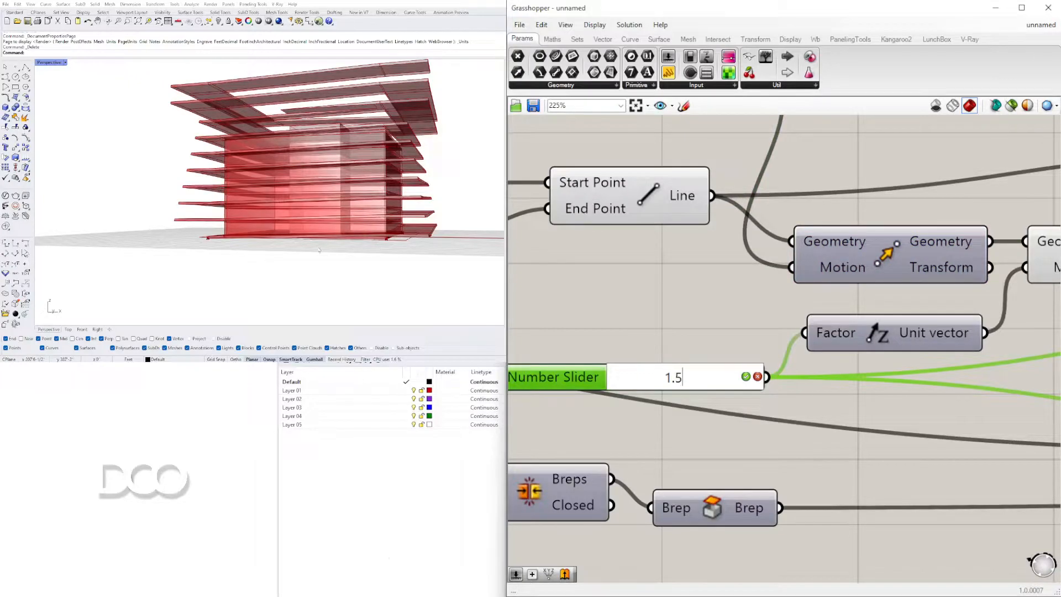
pyautogui.press('Return')
pyautogui.moveTo(433, 245); pyautogui.dragTo(443, 253, button='right')
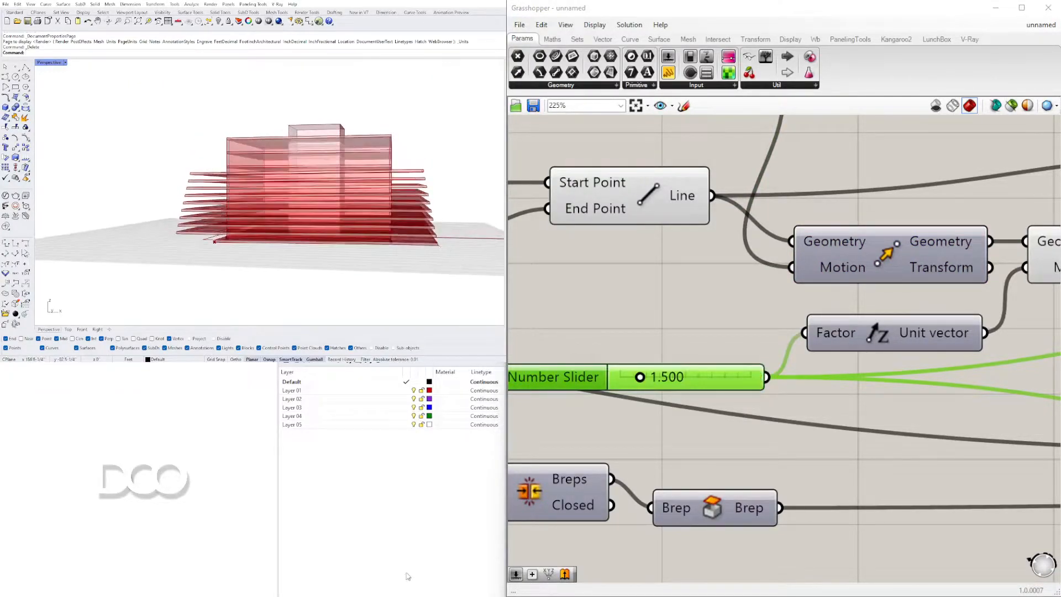
# - Set the slider driving the ribbon's Unit Z vector to 5 and inspect the tower from another angle
pyautogui.scroll(-3, 780, 355)
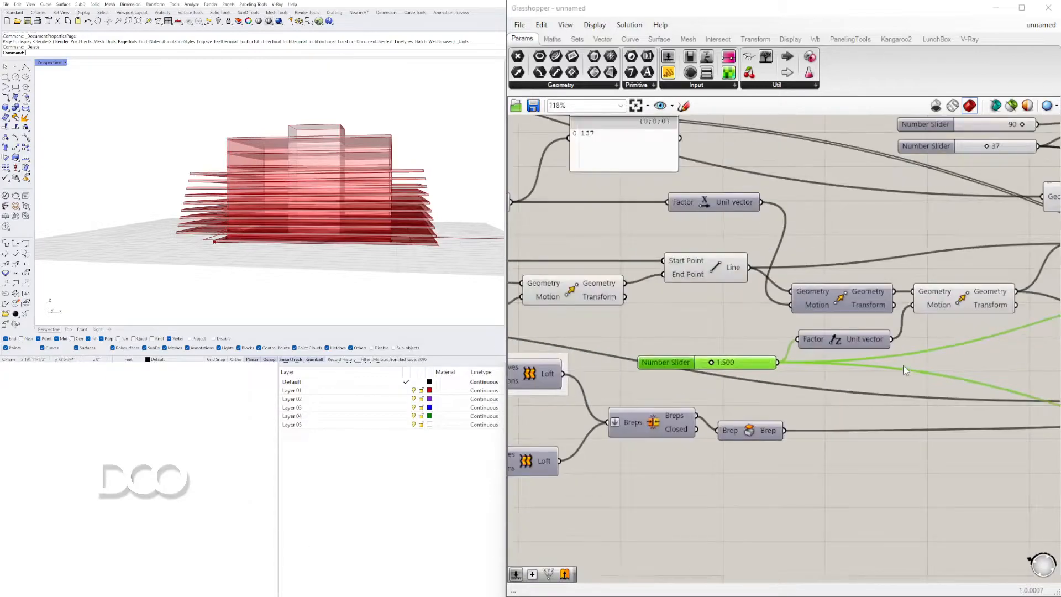
pyautogui.moveTo(634, 359); pyautogui.dragTo(842, 358, button='right')
pyautogui.moveTo(354, 232); pyautogui.dragTo(358, 221, button='right')
pyautogui.scroll(3, 718, 394)
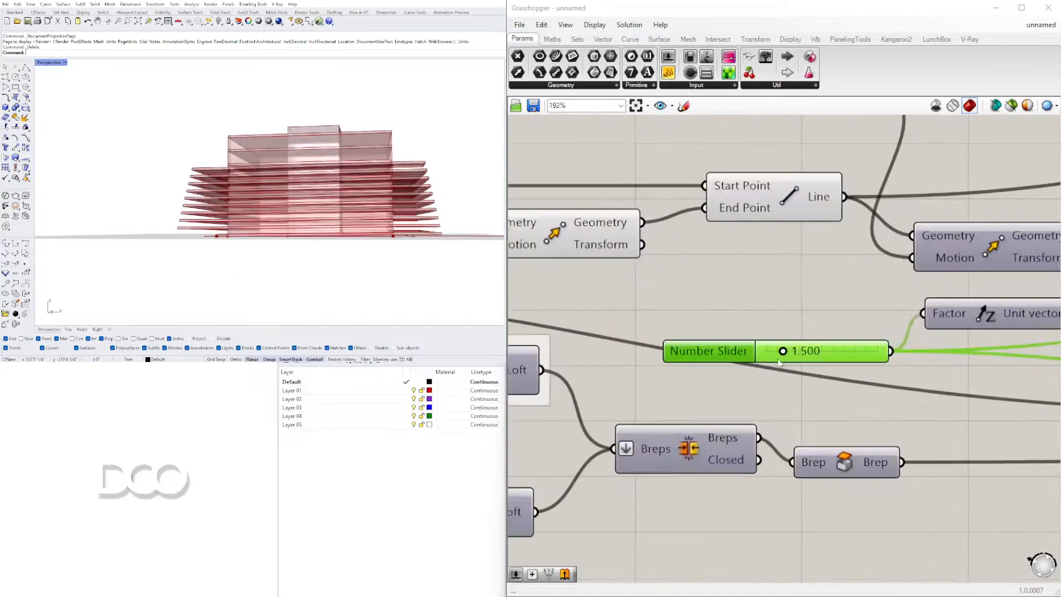
pyautogui.doubleClick(808, 352)
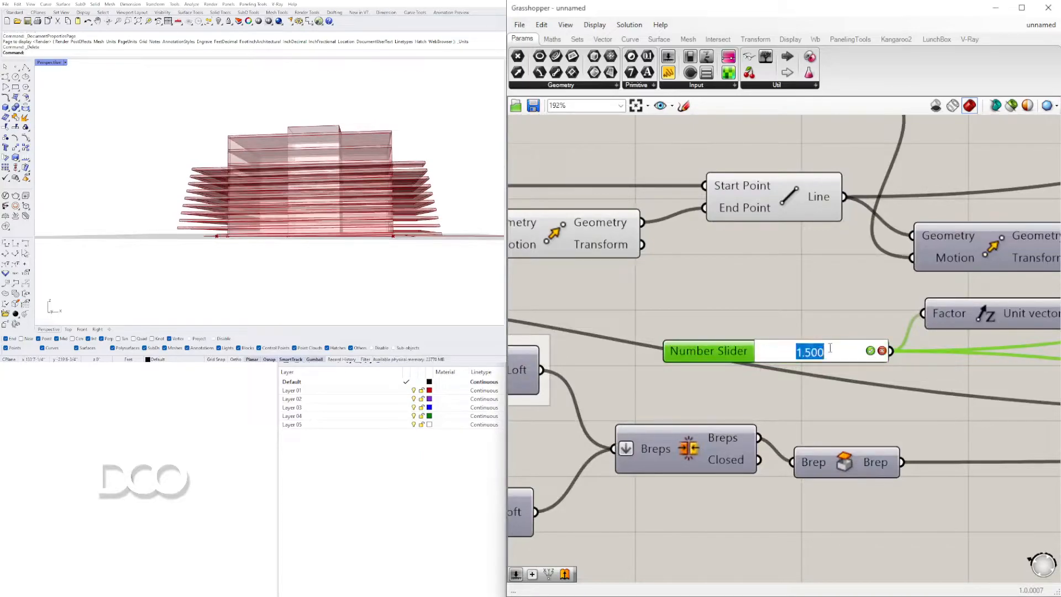
pyautogui.write('5')
pyautogui.press('Return')
pyautogui.moveTo(373, 191); pyautogui.dragTo(397, 215, button='right')
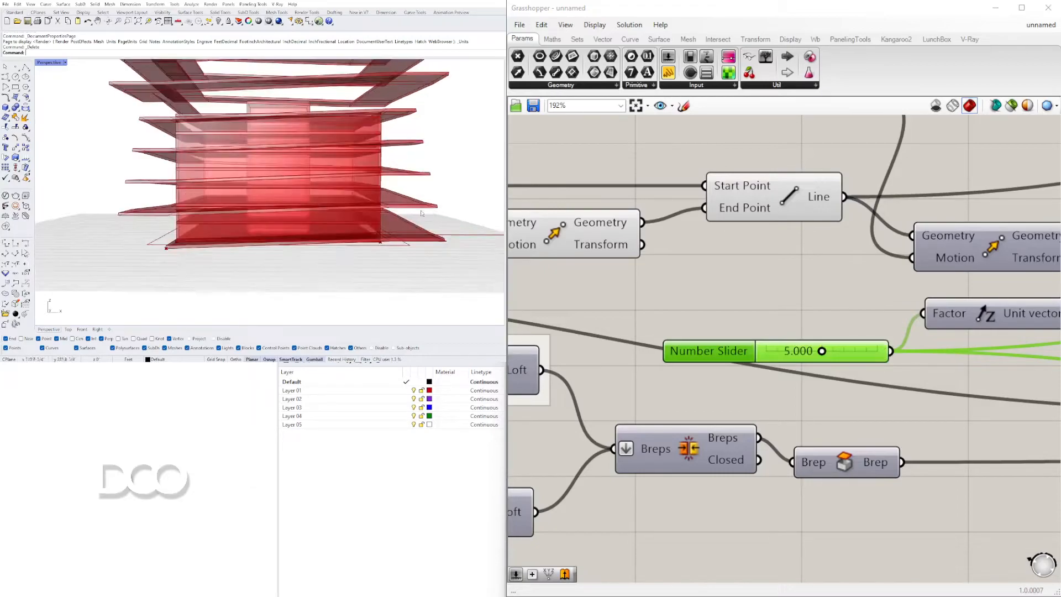
# - Add a Division component below the ribbon components and connect the ribbon's Z-height slider to its A input
pyautogui.scroll(-3, 715, 371)
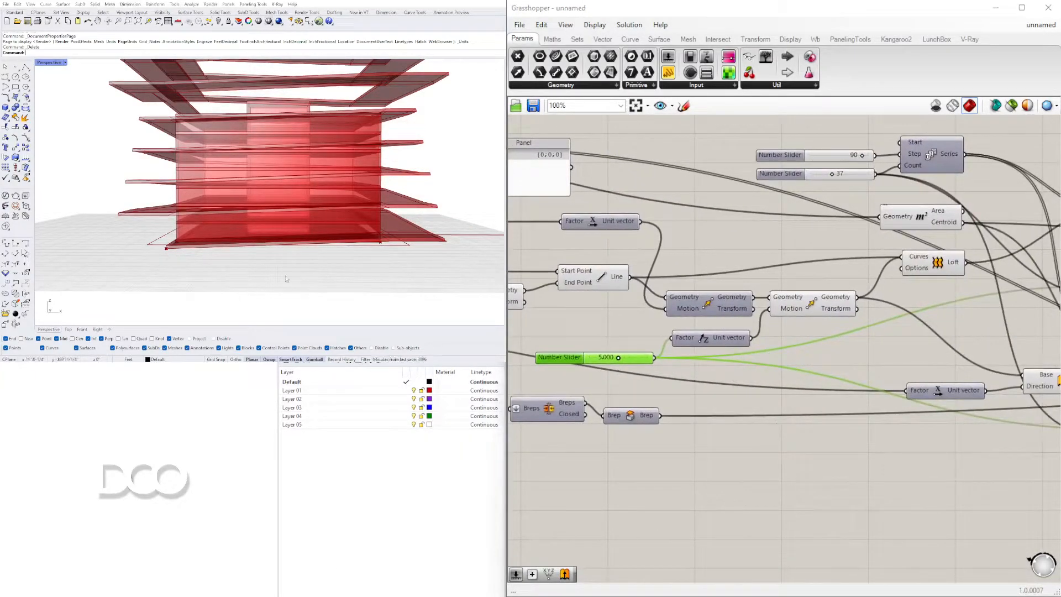
pyautogui.moveTo(603, 361); pyautogui.dragTo(603, 365)
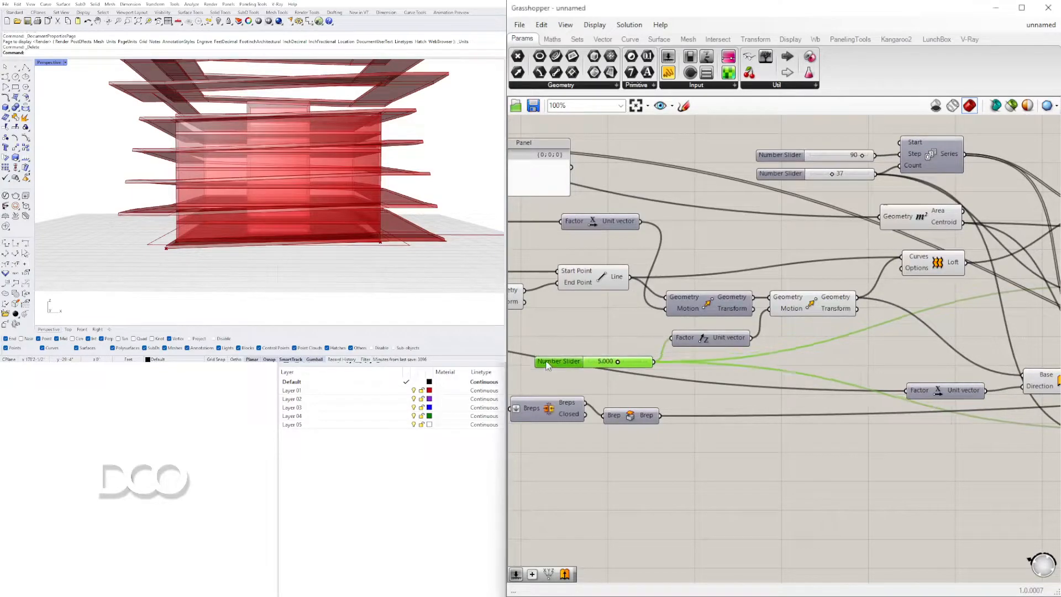
pyautogui.click(844, 509)
pyautogui.doubleClick(841, 507)
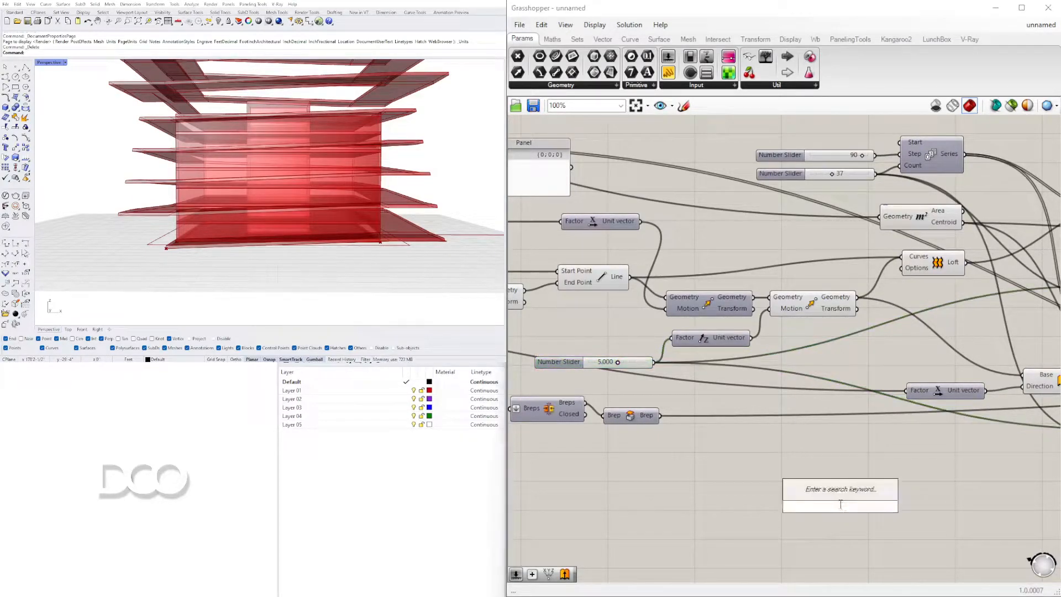
pyautogui.write('division')
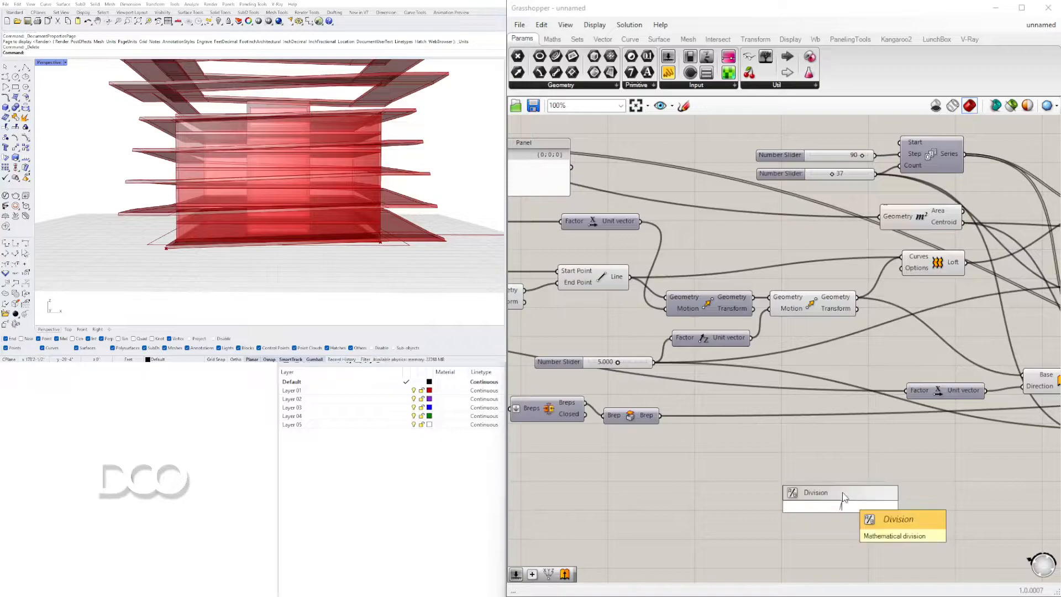
pyautogui.press('Return')
pyautogui.moveTo(654, 363); pyautogui.dragTo(806, 460)
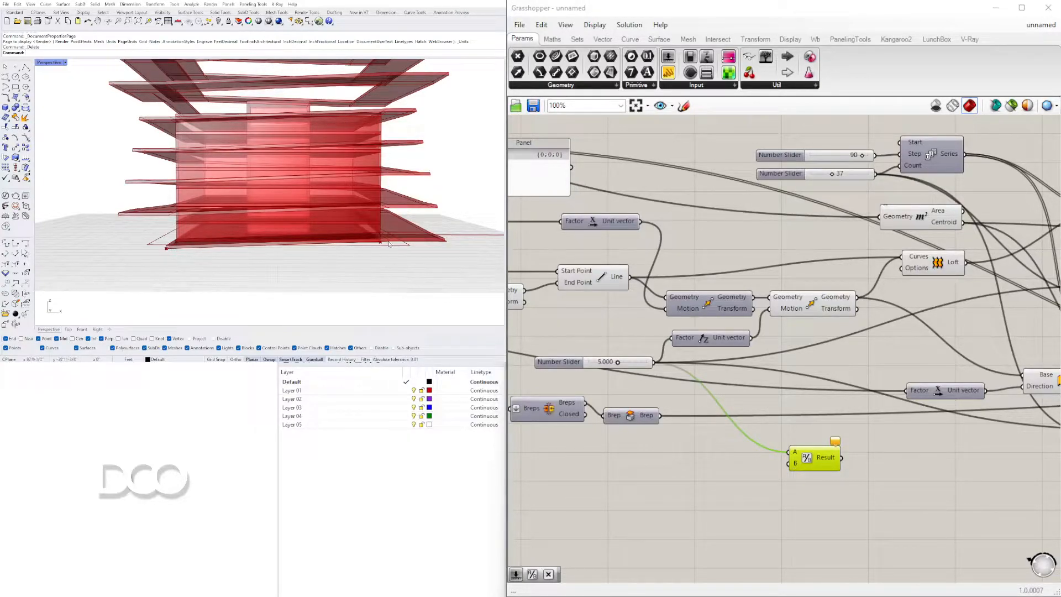
# - Trace the ribbon's line back to the List Item segment and its Length component, and locate that segment in the model
pyautogui.moveTo(610, 349); pyautogui.dragTo(742, 355, button='right')
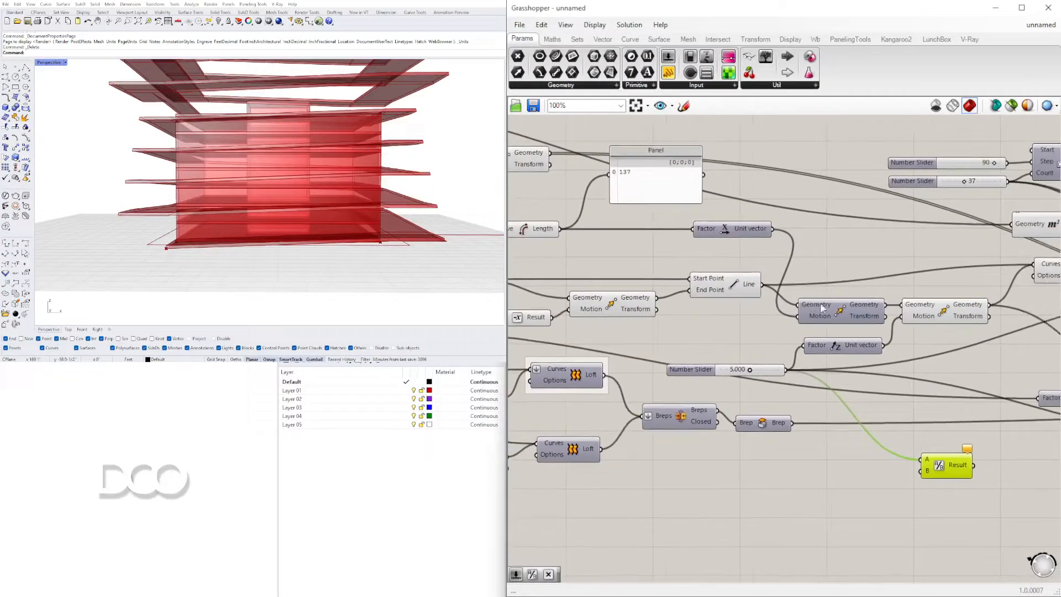
pyautogui.click(735, 287)
pyautogui.scroll(-3, 847, 285)
pyautogui.moveTo(695, 279); pyautogui.dragTo(834, 331, button='right')
pyautogui.scroll(2, 834, 330)
pyautogui.click(738, 298)
pyautogui.moveTo(299, 282); pyautogui.dragTo(264, 193, button='right')
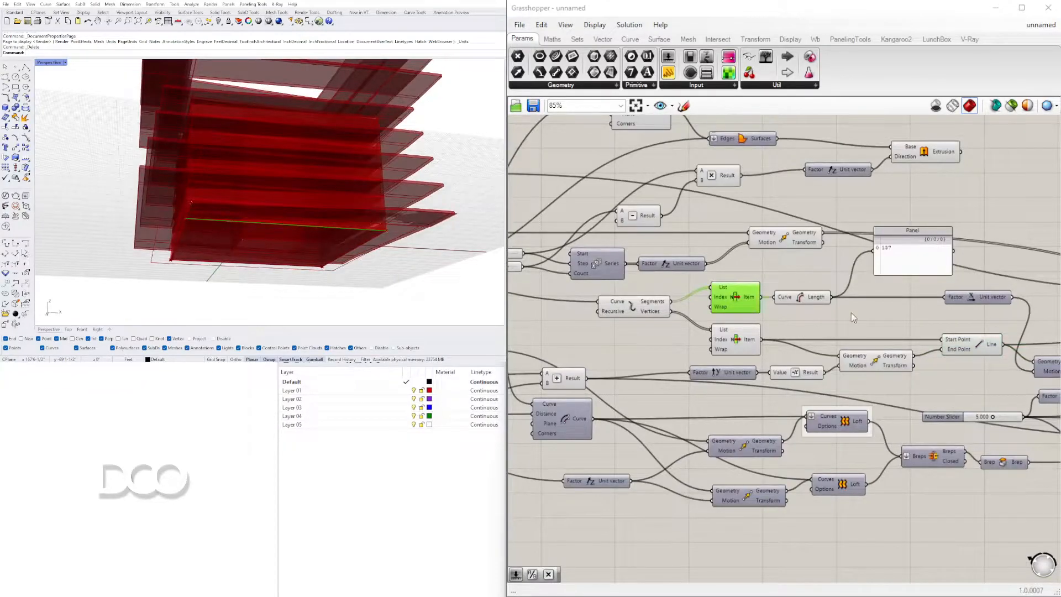
pyautogui.click(803, 297)
pyautogui.moveTo(941, 323); pyautogui.dragTo(617, 316, button='right')
pyautogui.click(608, 246)
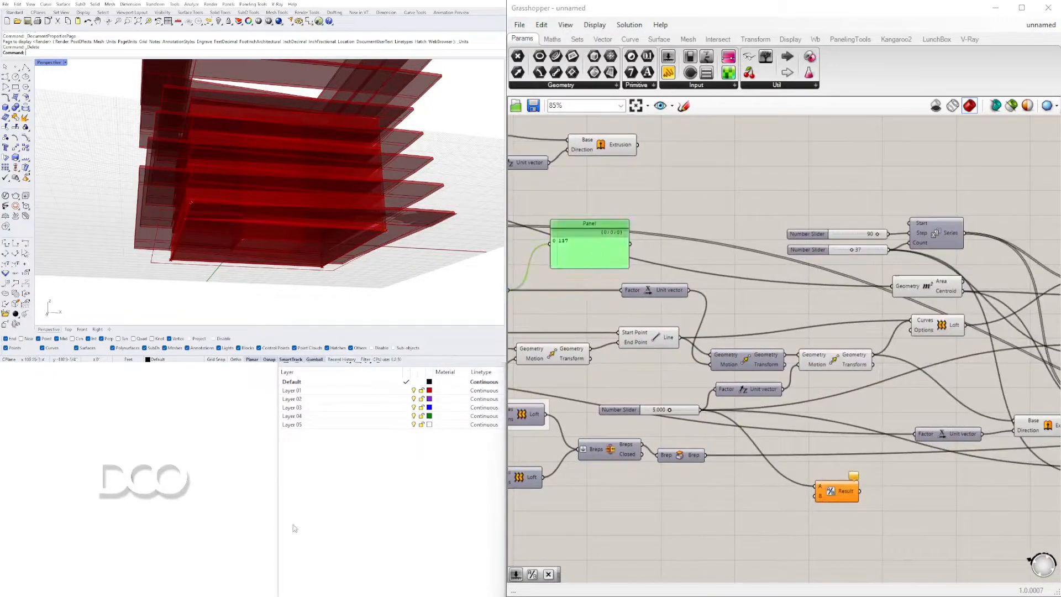
pyautogui.moveTo(965, 416); pyautogui.dragTo(986, 332, button='right')
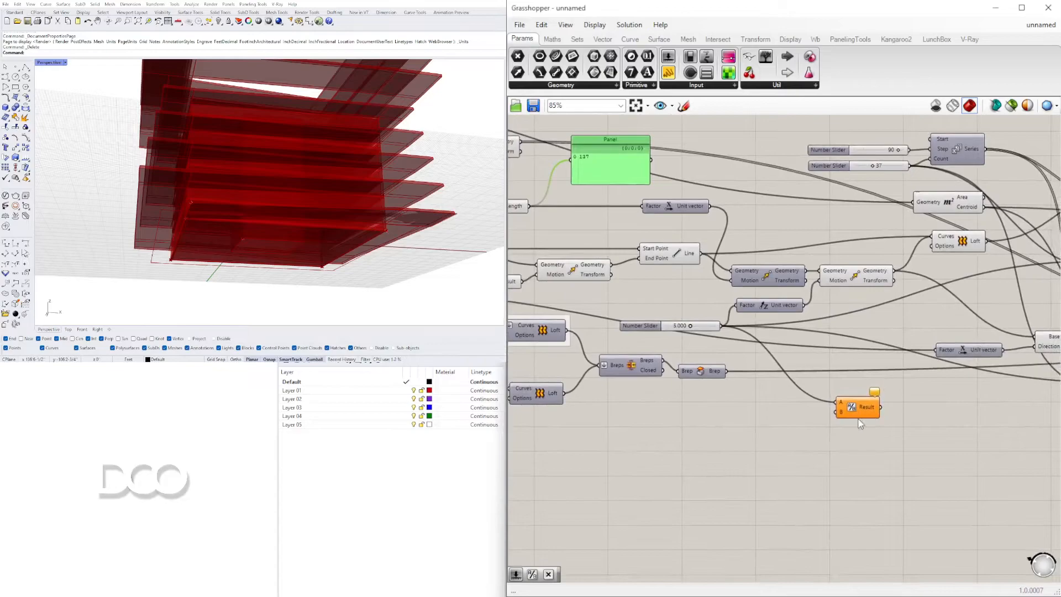
# - Move the length panel aside, connect the Length output to the Division's B input and check the division result
pyautogui.moveTo(863, 413)
pyautogui.moveTo(650, 199); pyautogui.dragTo(675, 223, button='right')
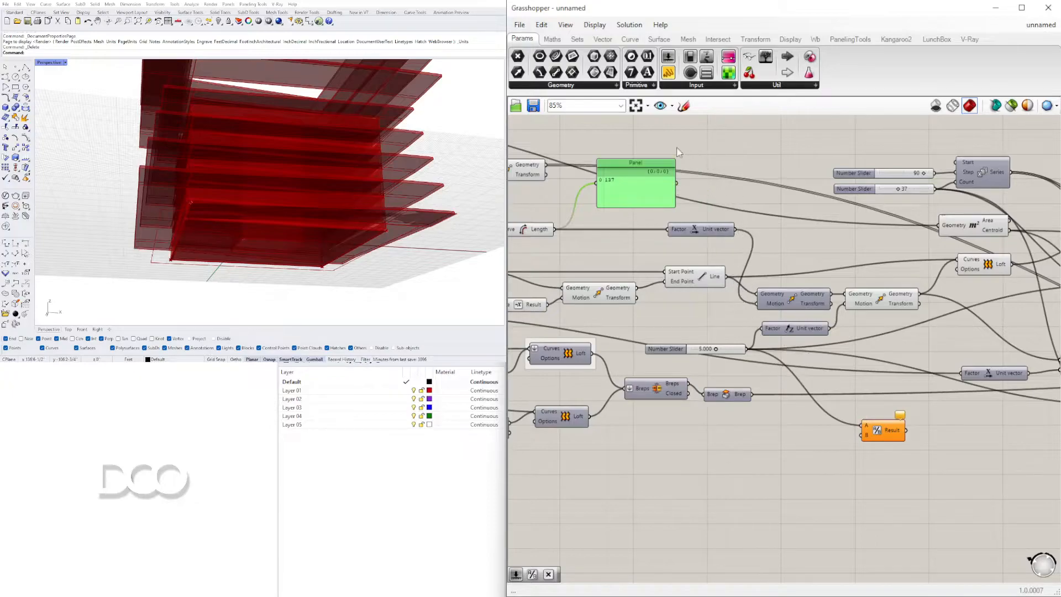
pyautogui.moveTo(648, 185); pyautogui.dragTo(632, 194)
pyautogui.moveTo(563, 234); pyautogui.dragTo(863, 435)
pyautogui.click(895, 437)
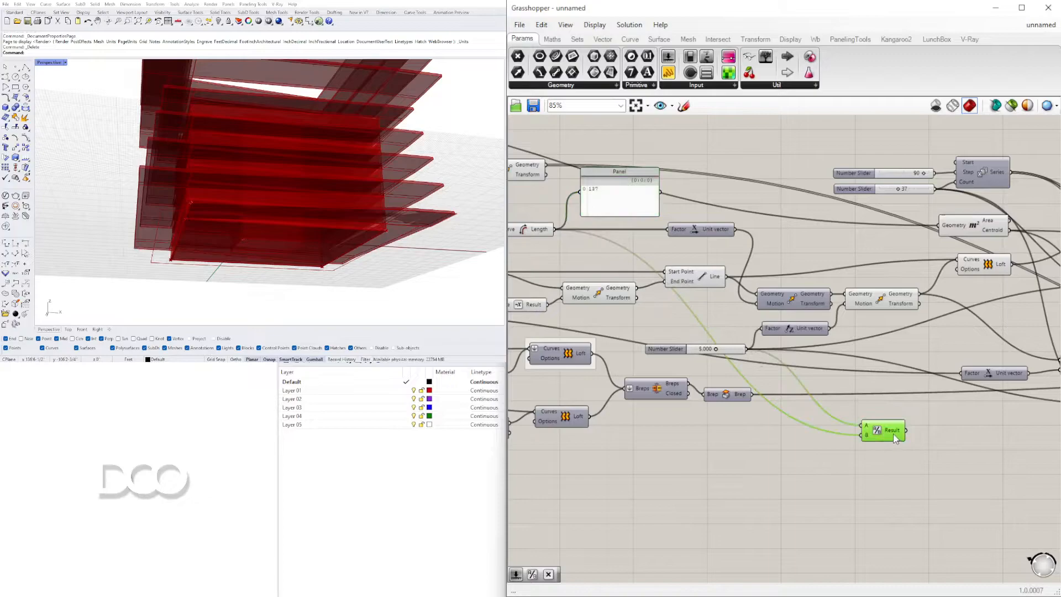
pyautogui.moveTo(897, 437)
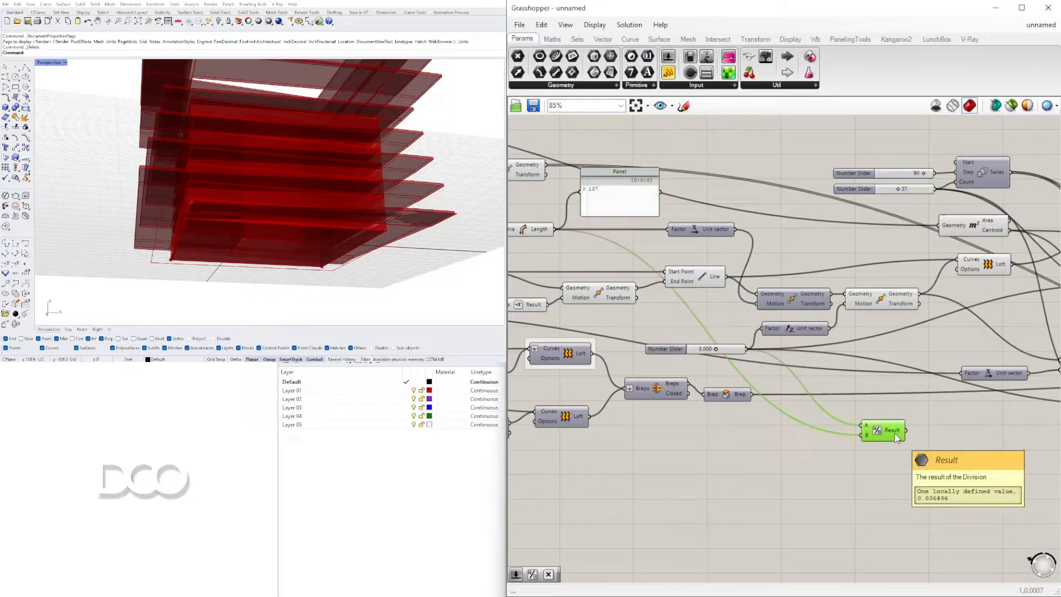
pyautogui.doubleClick(937, 437)
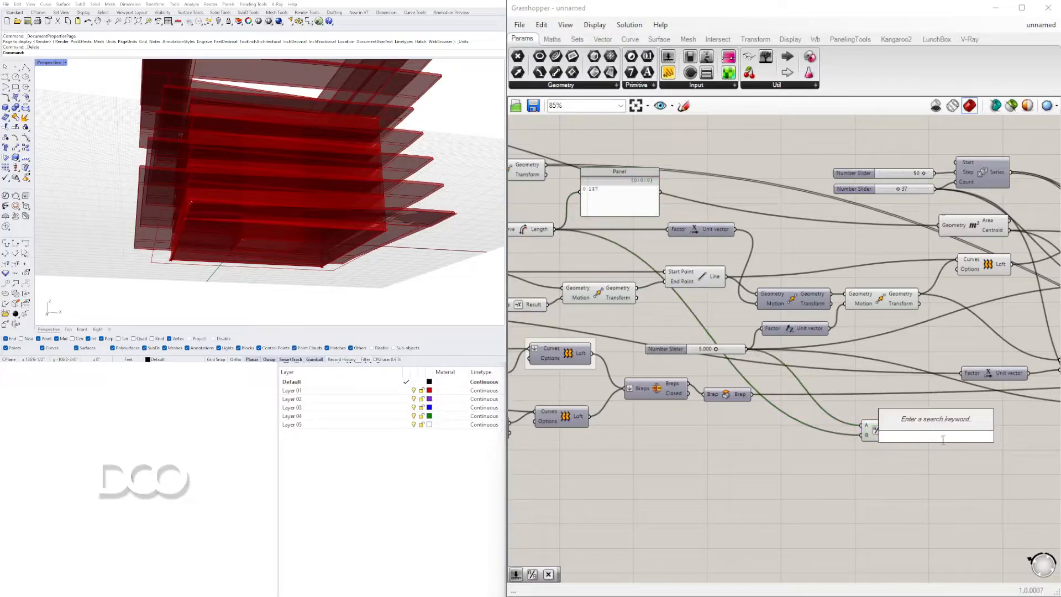
pyautogui.write('*')
pyautogui.press('Return')
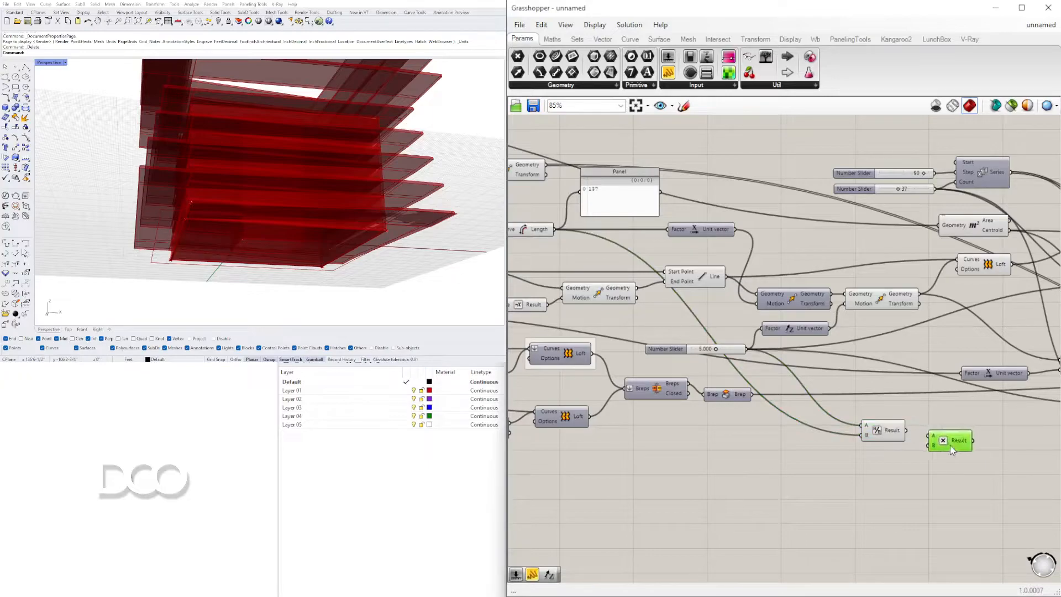
pyautogui.doubleClick(869, 467)
pyautogui.doubleClick(960, 476)
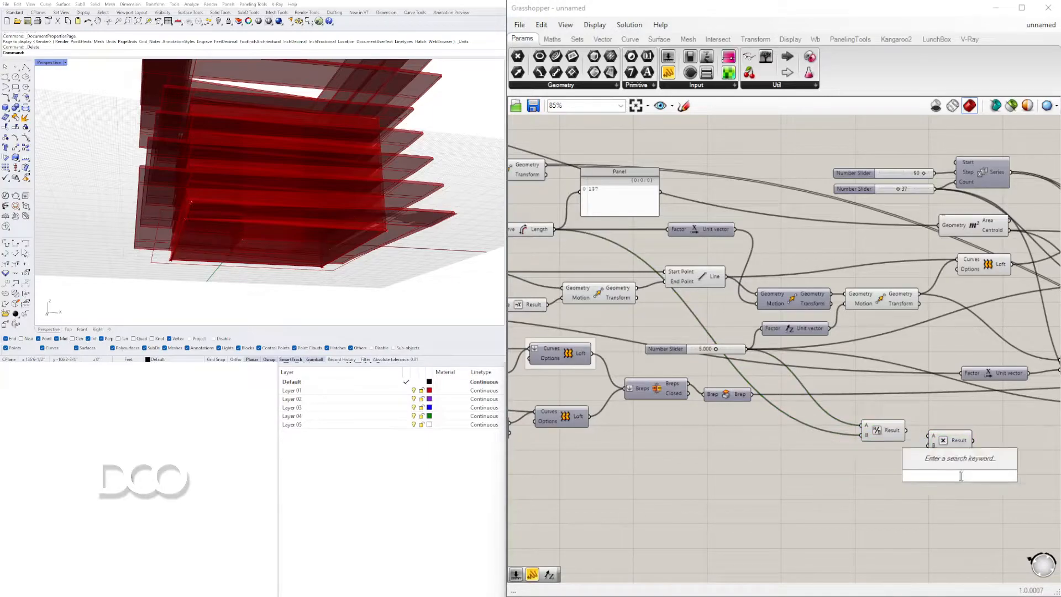
pyautogui.click(877, 483)
pyautogui.doubleClick(877, 483)
pyautogui.write('100')
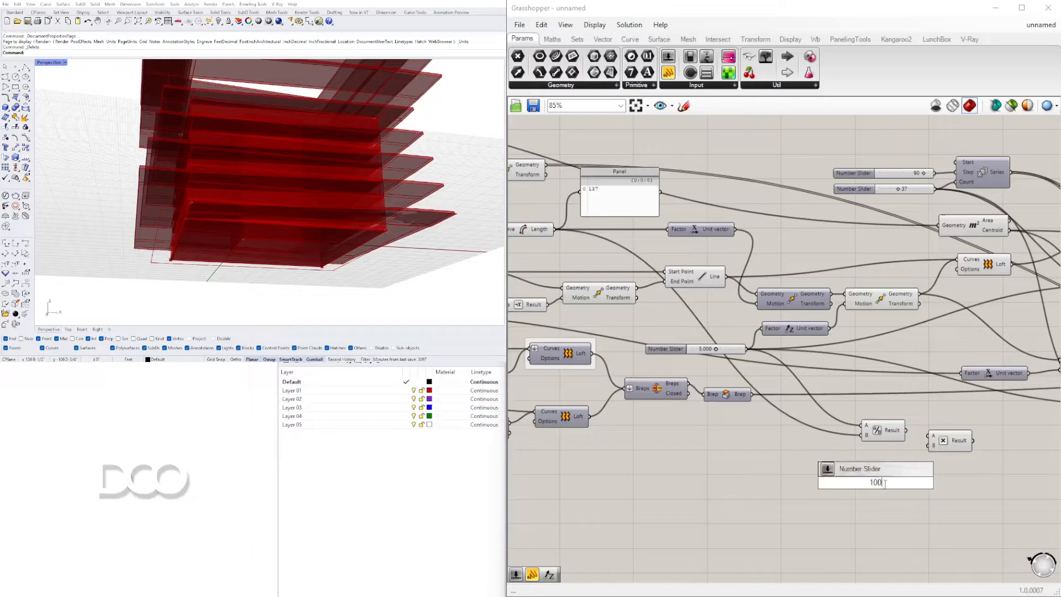
pyautogui.press('Return')
pyautogui.moveTo(962, 499); pyautogui.dragTo(925, 446)
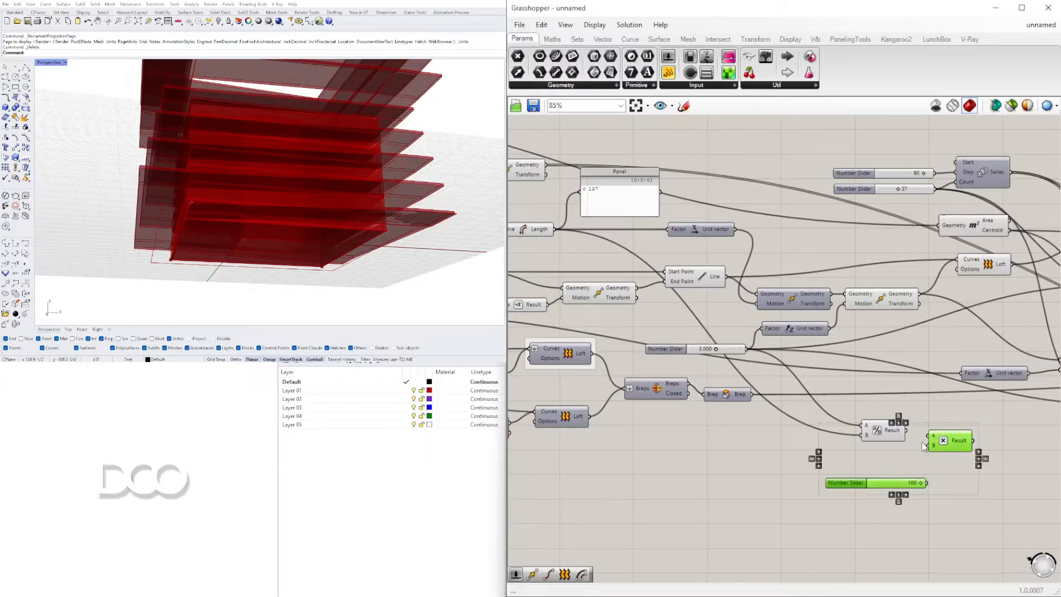
pyautogui.press('Delete')
# - Add a Multiplication component next to the Division component
pyautogui.doubleClick(900, 453)
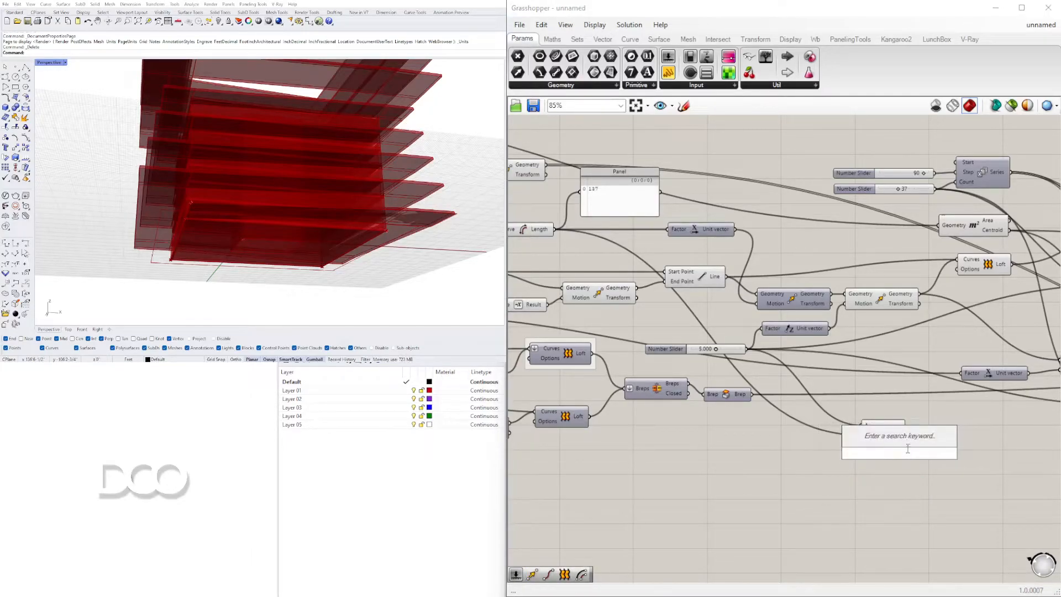
pyautogui.write('*')
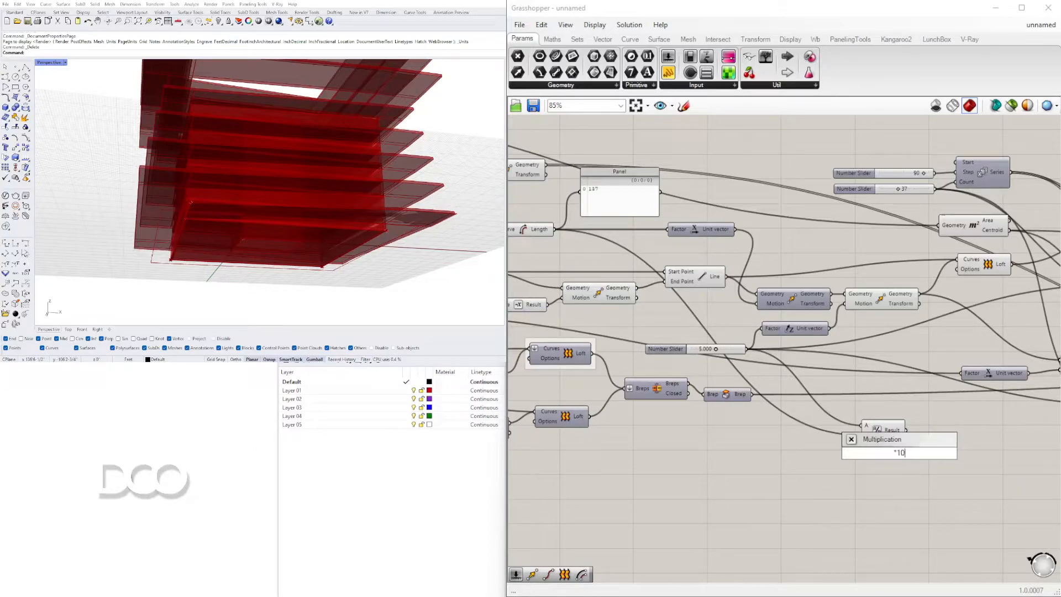
# - Add a Multiplication component that converts the division result to a percentage and wire the division result into its A input
pyautogui.press('Return')
pyautogui.moveTo(883, 451); pyautogui.dragTo(936, 449)
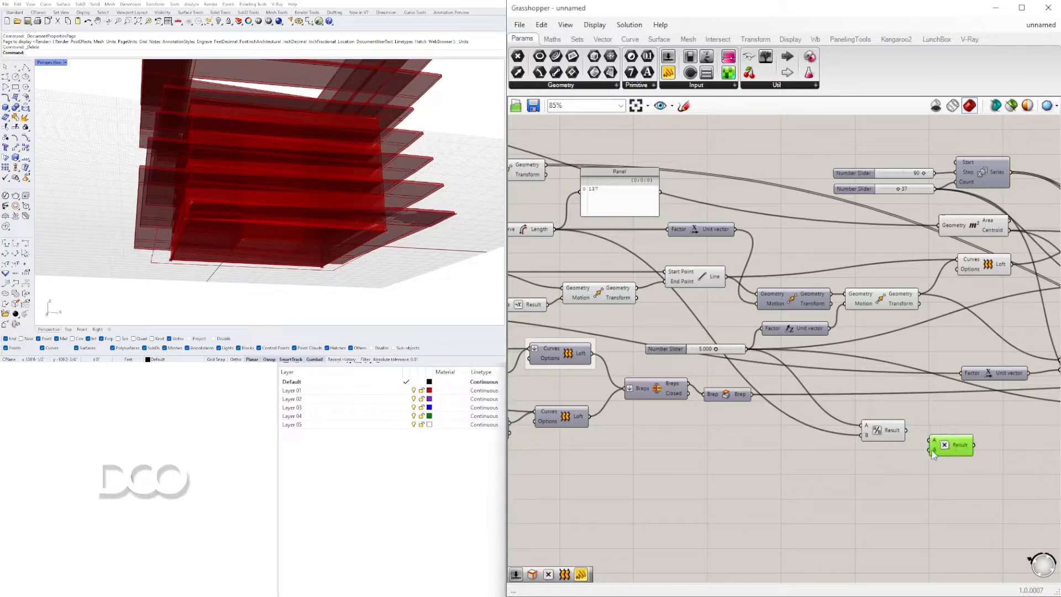
pyautogui.moveTo(937, 449)
# - Add a Panel beside the Multiplication component and wire the multiplication result into it to read the percentage
pyautogui.moveTo(1040, 446); pyautogui.dragTo(920, 442, button='right')
pyautogui.doubleClick(920, 442)
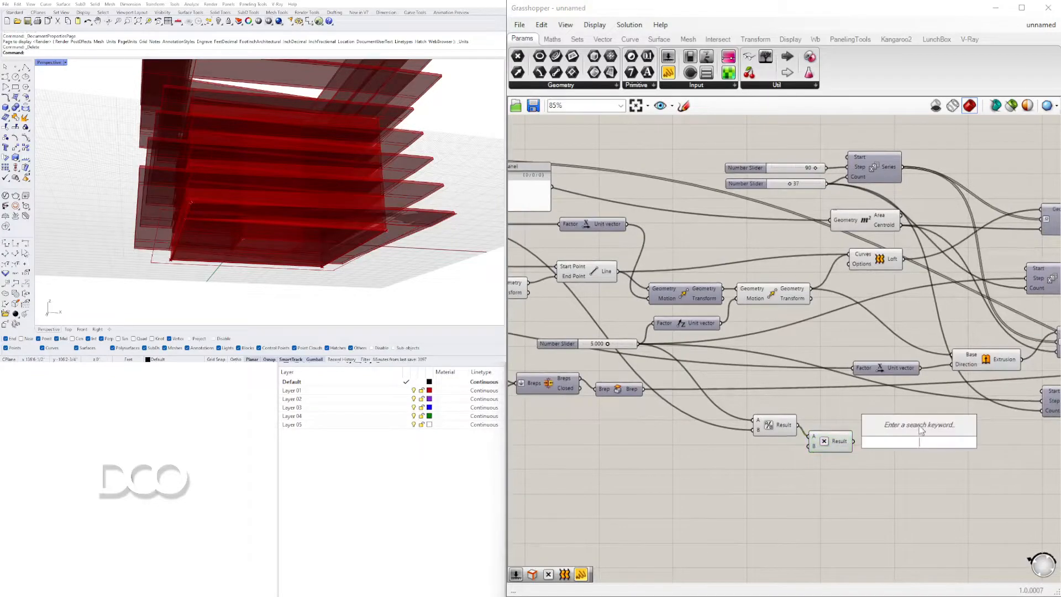
pyautogui.write('//')
pyautogui.click(913, 434)
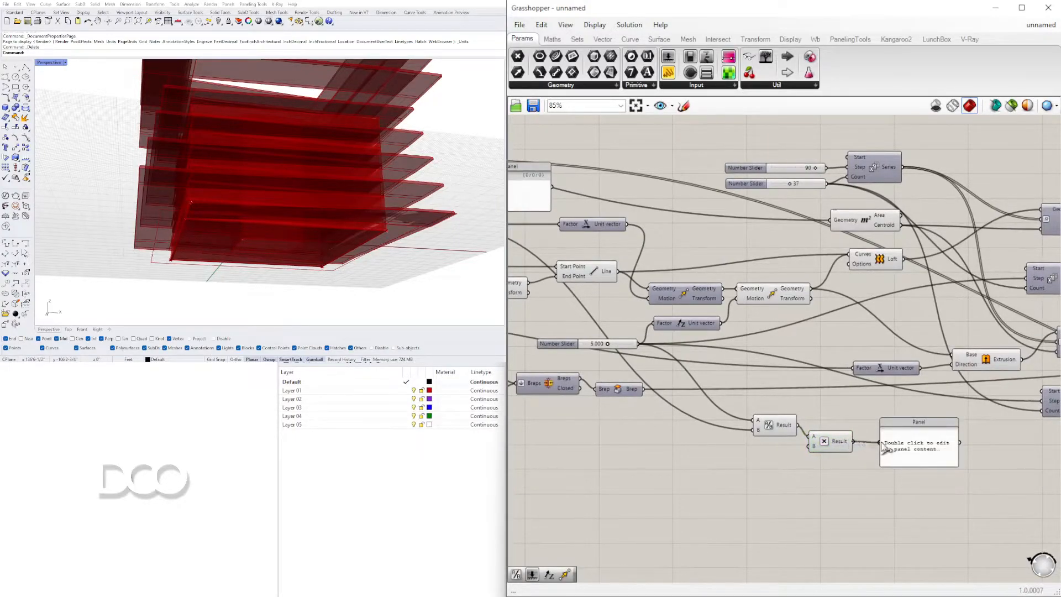
pyautogui.moveTo(881, 443); pyautogui.dragTo(883, 444)
pyautogui.moveTo(909, 443); pyautogui.dragTo(894, 442)
pyautogui.scroll(6, 883, 440)
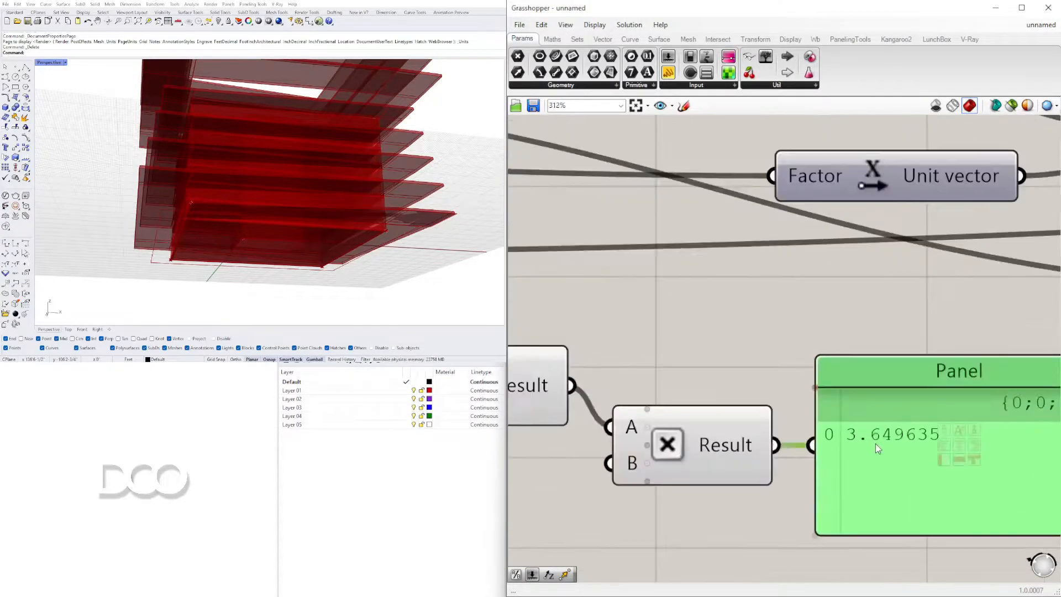
pyautogui.scroll(-2, 875, 439)
pyautogui.click(988, 326)
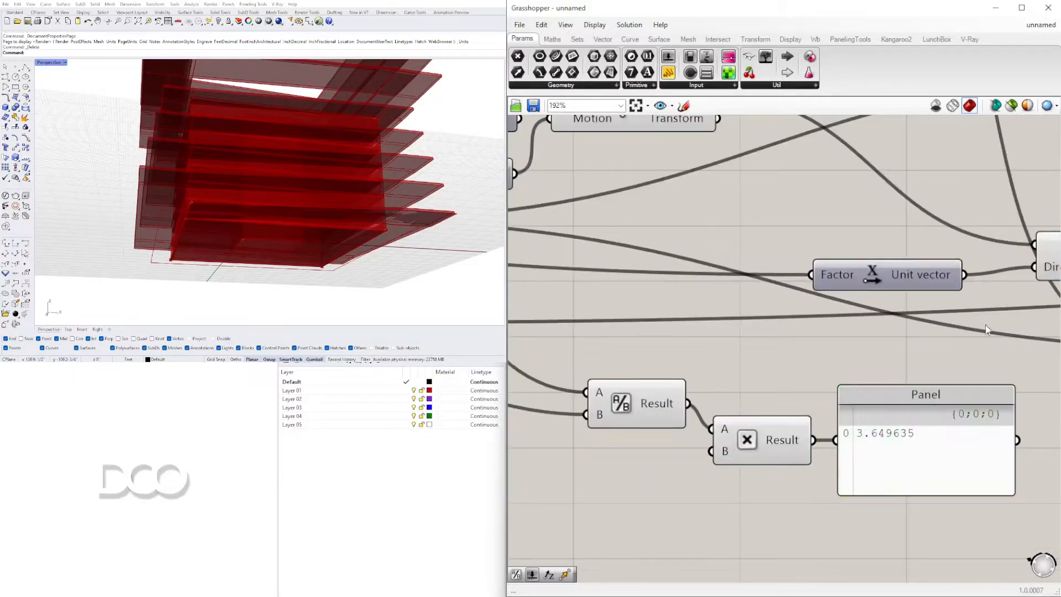
# - Switch to Calculator, compute 1 ÷ 12 as the slope ratio for comparison, and close it
pyautogui.click(482, 578)
pyautogui.scroll(-3, 310, 177)
pyautogui.moveTo(310, 176); pyautogui.dragTo(292, 215, button='right')
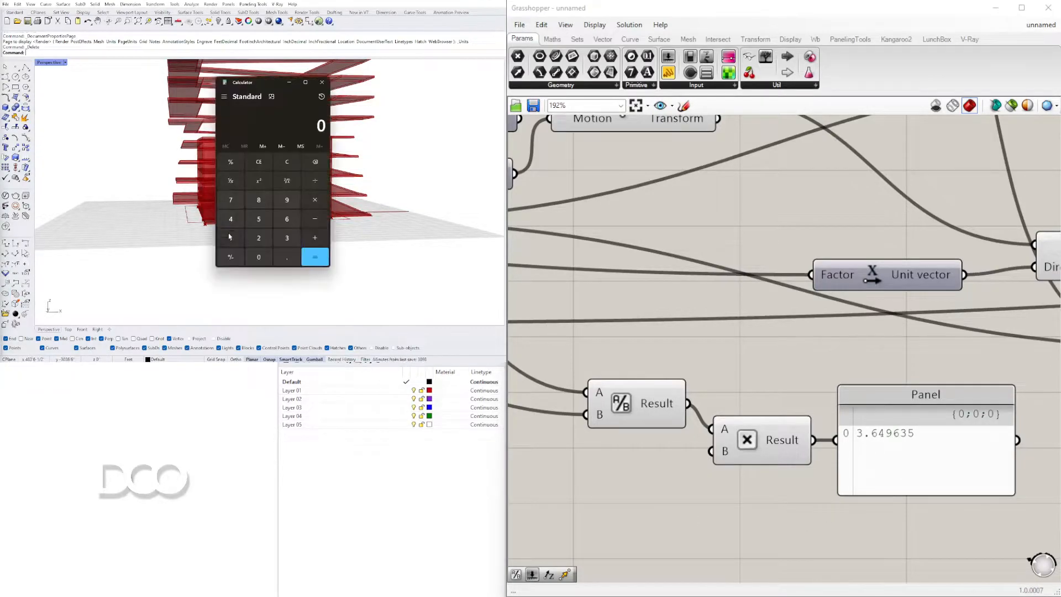
pyautogui.click(257, 238)
pyautogui.click(314, 257)
pyautogui.click(315, 180)
pyautogui.click(231, 237)
pyautogui.click(258, 238)
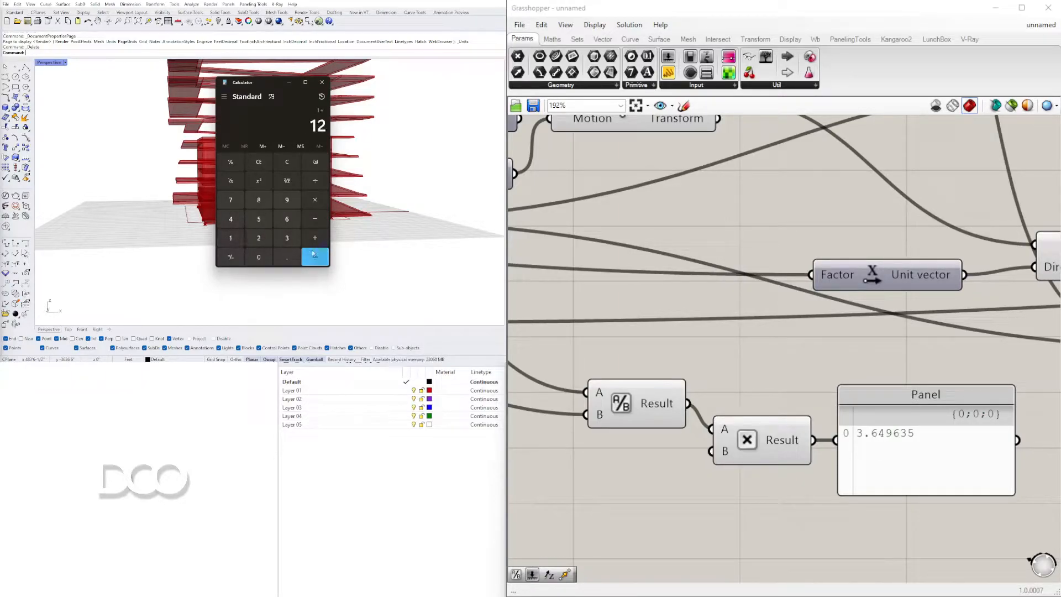
pyautogui.click(314, 256)
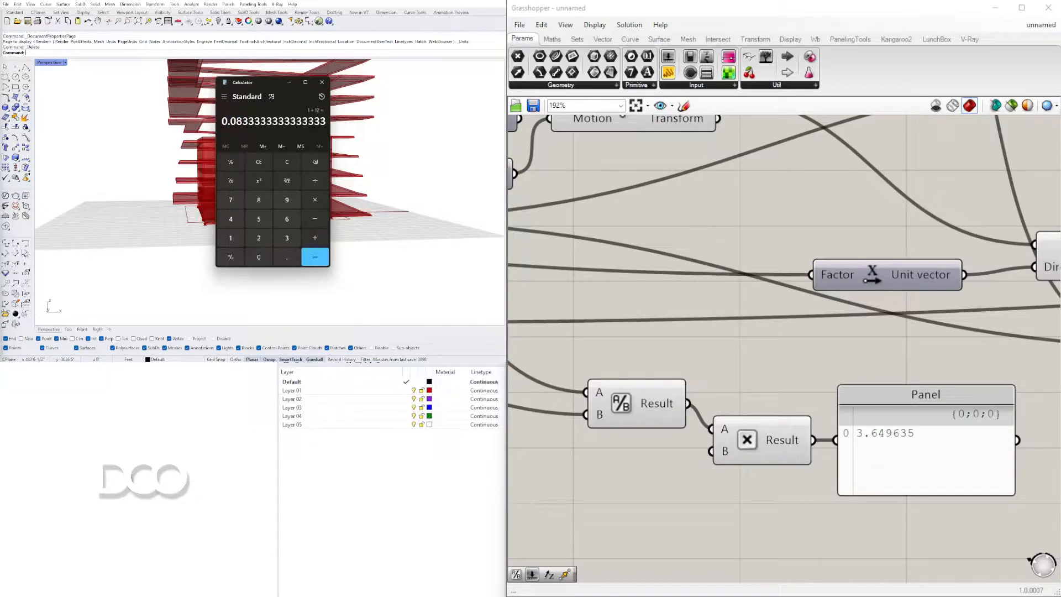
pyautogui.click(322, 83)
# - Examine the stacked floor slabs and core of the building from several angles, along with the component definition
pyautogui.moveTo(474, 212); pyautogui.dragTo(229, 161, button='right')
pyautogui.scroll(-4, 717, 440)
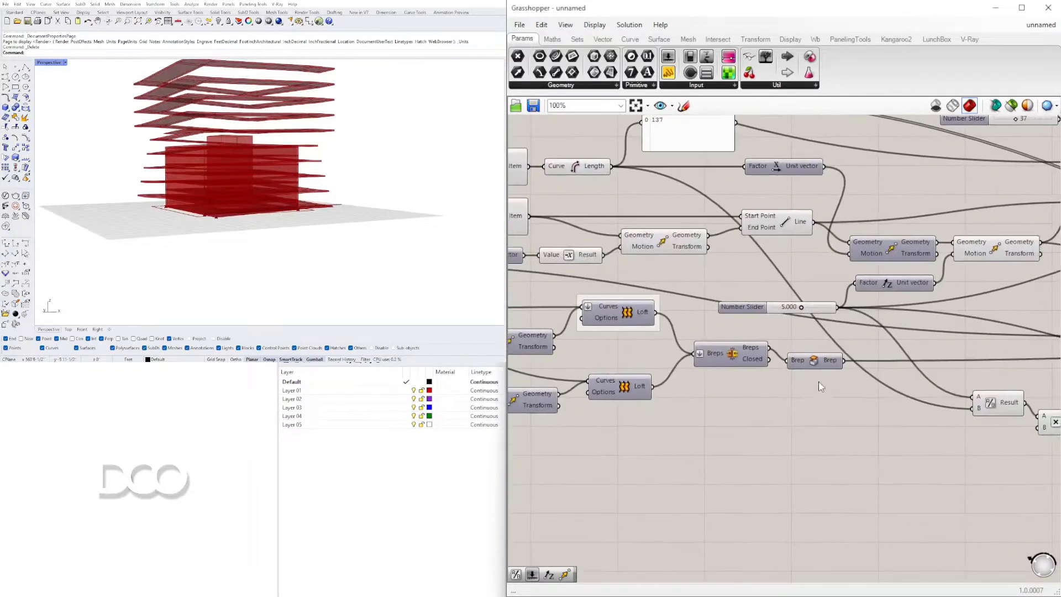
pyautogui.scroll(-2, 769, 311)
pyautogui.moveTo(354, 193); pyautogui.dragTo(329, 198, button='right')
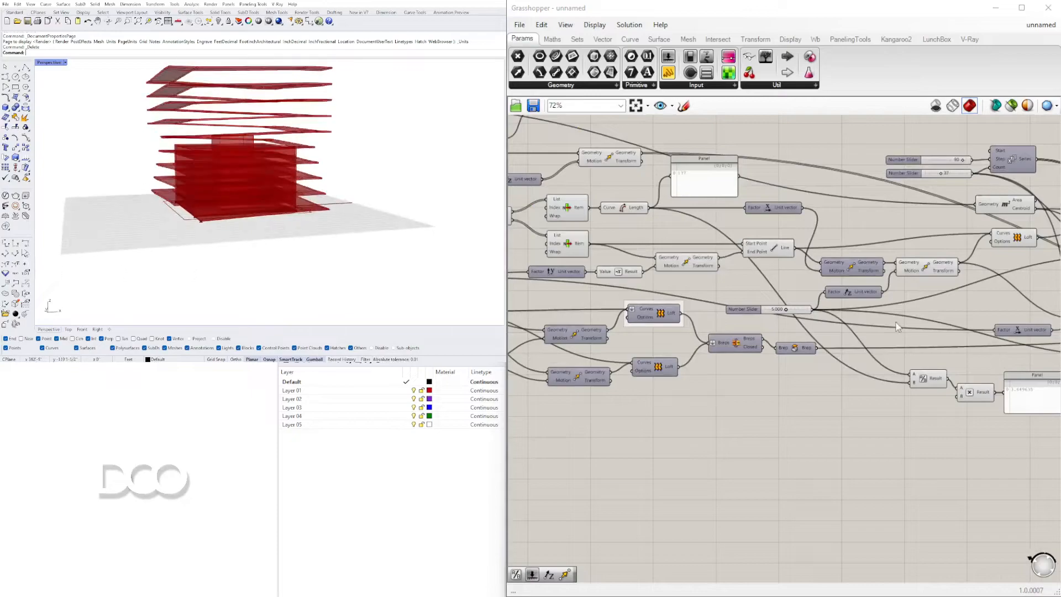
pyautogui.scroll(-3, 884, 321)
pyautogui.scroll(1, 689, 228)
pyautogui.scroll(4, 649, 254)
pyautogui.moveTo(649, 255); pyautogui.dragTo(831, 285, button='right')
pyautogui.scroll(-2, 833, 285)
pyautogui.scroll(-1, 832, 285)
pyautogui.moveTo(793, 158); pyautogui.dragTo(850, 209, button='right')
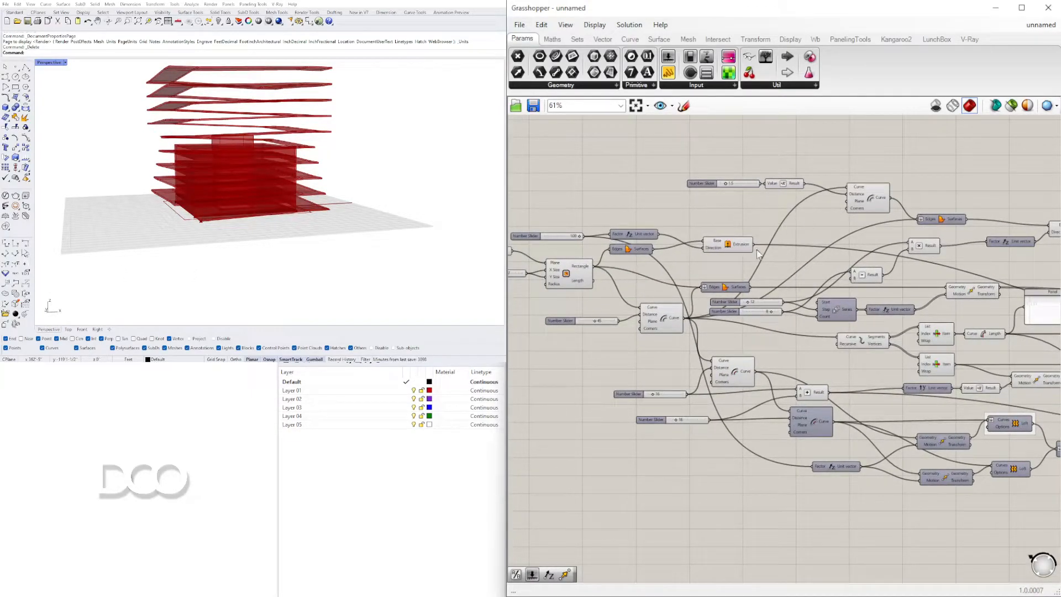
pyautogui.moveTo(941, 249); pyautogui.dragTo(740, 232, button='right')
pyautogui.moveTo(312, 191); pyautogui.dragTo(393, 180, button='right')
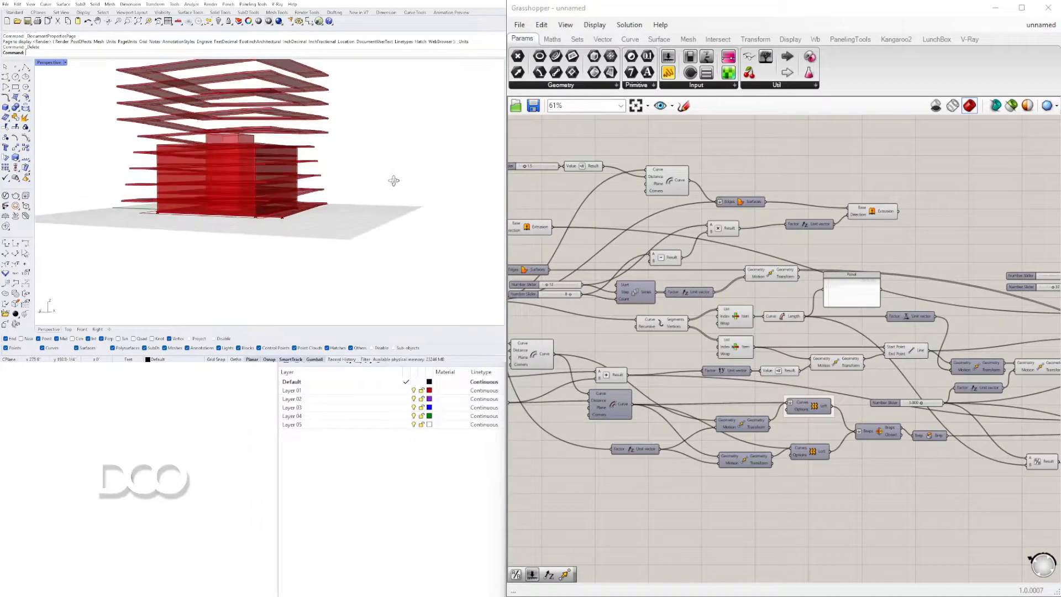
pyautogui.scroll(5, 243, 218)
pyautogui.moveTo(243, 218); pyautogui.dragTo(176, 225, button='right')
pyautogui.scroll(-9, 228, 170)
pyautogui.moveTo(228, 169); pyautogui.dragTo(174, 86, button='right')
pyautogui.scroll(5, 208, 144)
pyautogui.scroll(6, 328, 215)
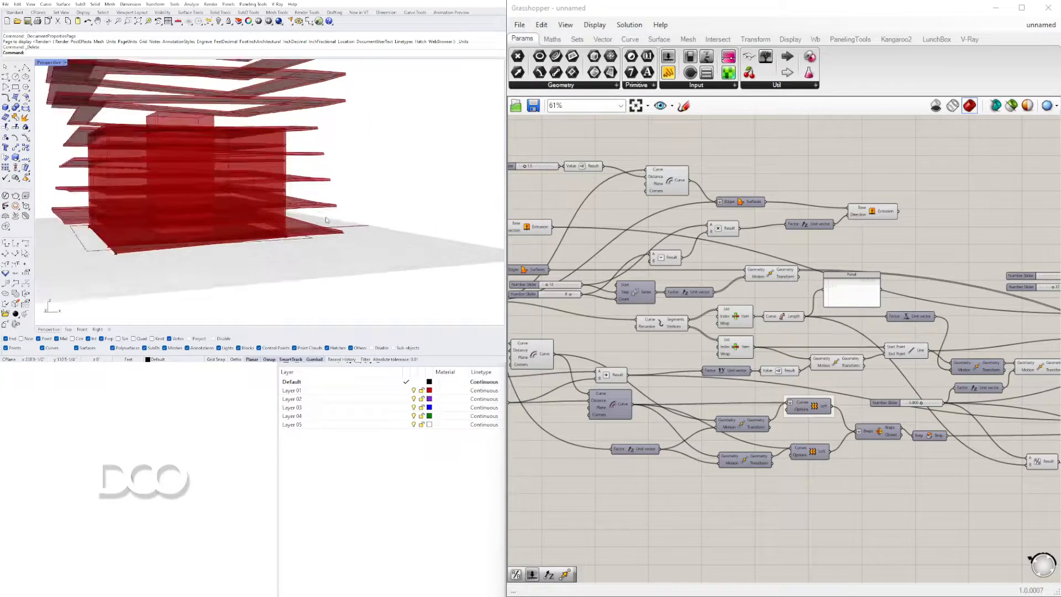
# - Select the Extrusion components one after another to identify which part of the building each one produces
pyautogui.moveTo(887, 300); pyautogui.dragTo(534, 274, button='right')
pyautogui.moveTo(974, 315); pyautogui.dragTo(762, 295, button='right')
pyautogui.moveTo(547, 280); pyautogui.dragTo(752, 278, button='right')
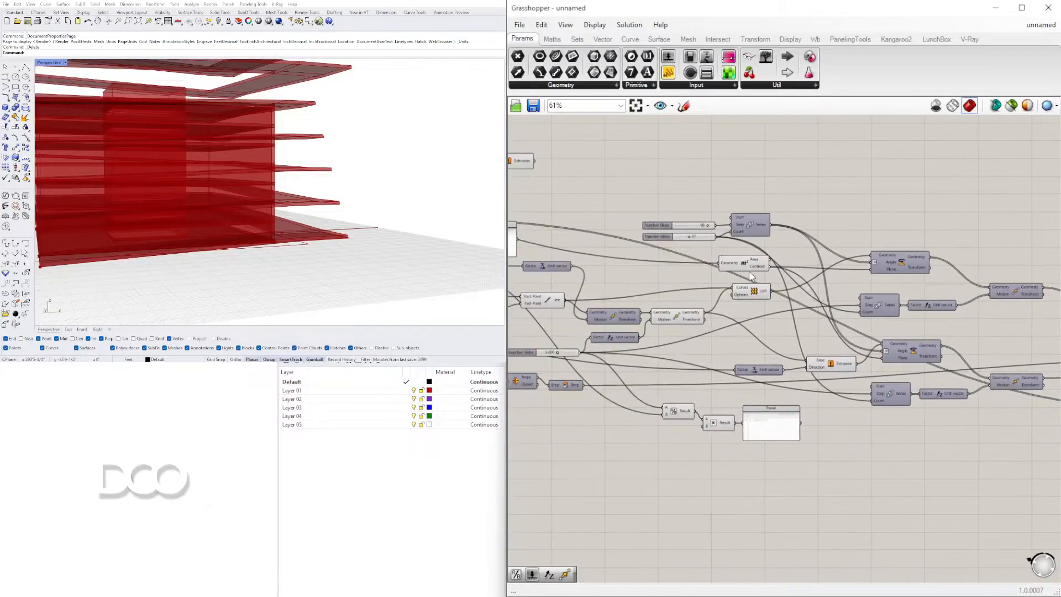
pyautogui.click(836, 365)
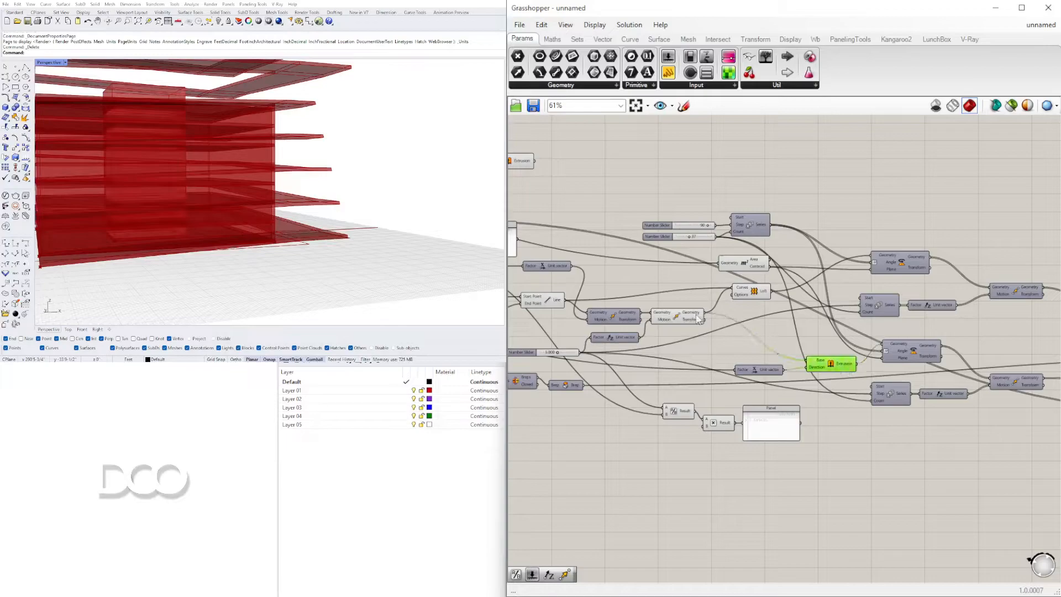
pyautogui.scroll(-3, 1008, 347)
pyautogui.moveTo(1007, 347); pyautogui.dragTo(632, 274, button='right')
pyautogui.scroll(3, 772, 311)
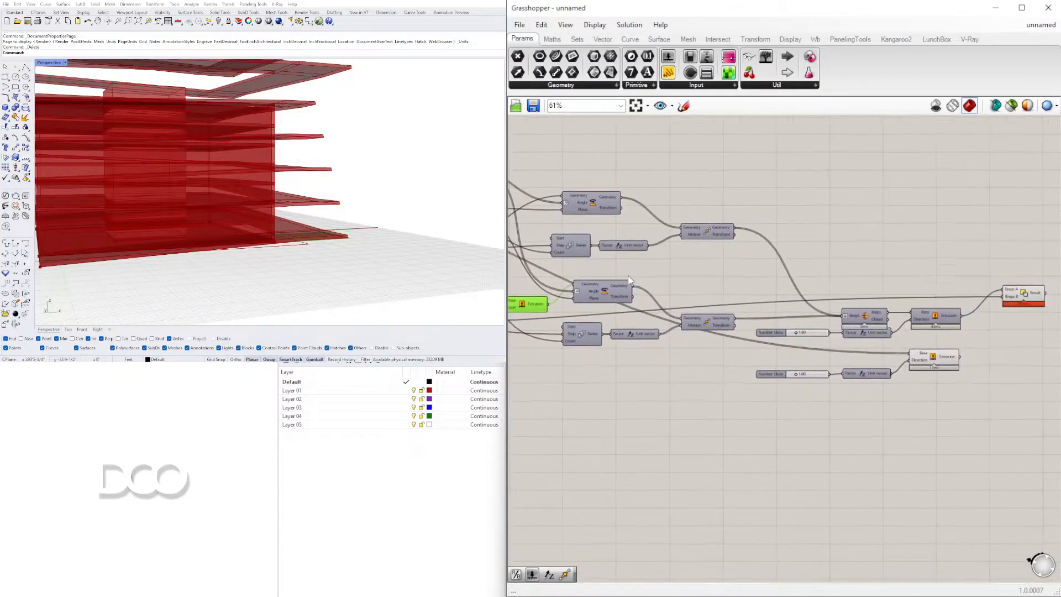
pyautogui.click(932, 359)
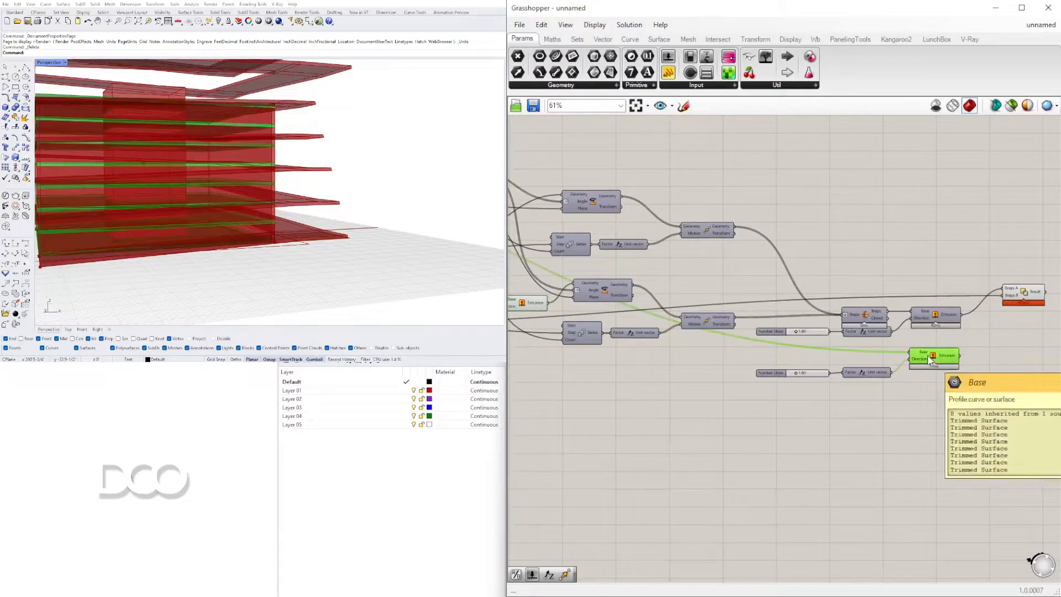
pyautogui.moveTo(705, 263); pyautogui.dragTo(1043, 316, button='right')
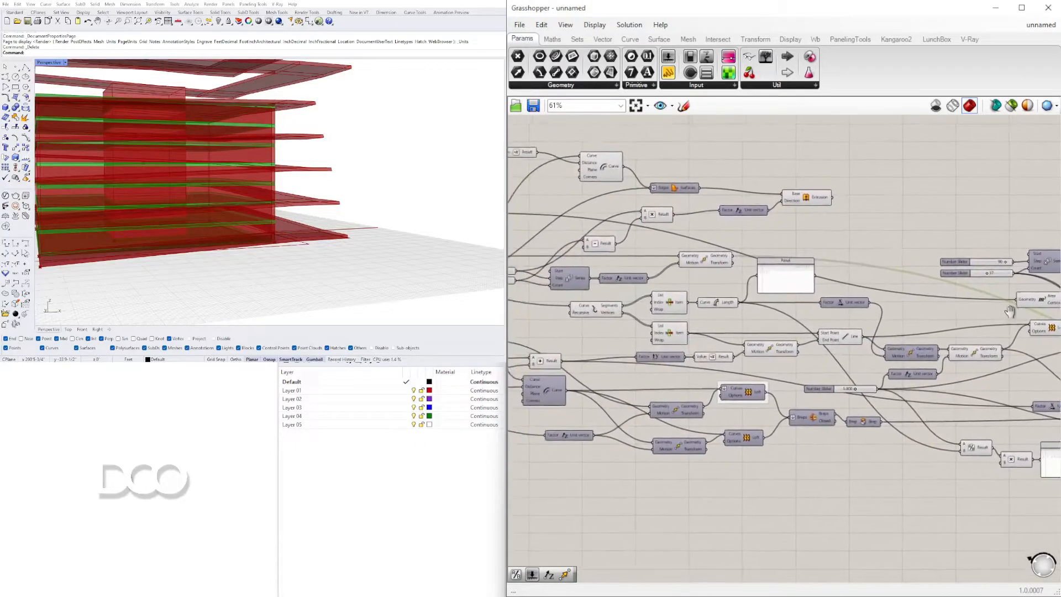
pyautogui.click(808, 200)
pyautogui.moveTo(809, 200); pyautogui.dragTo(666, 175, button='right')
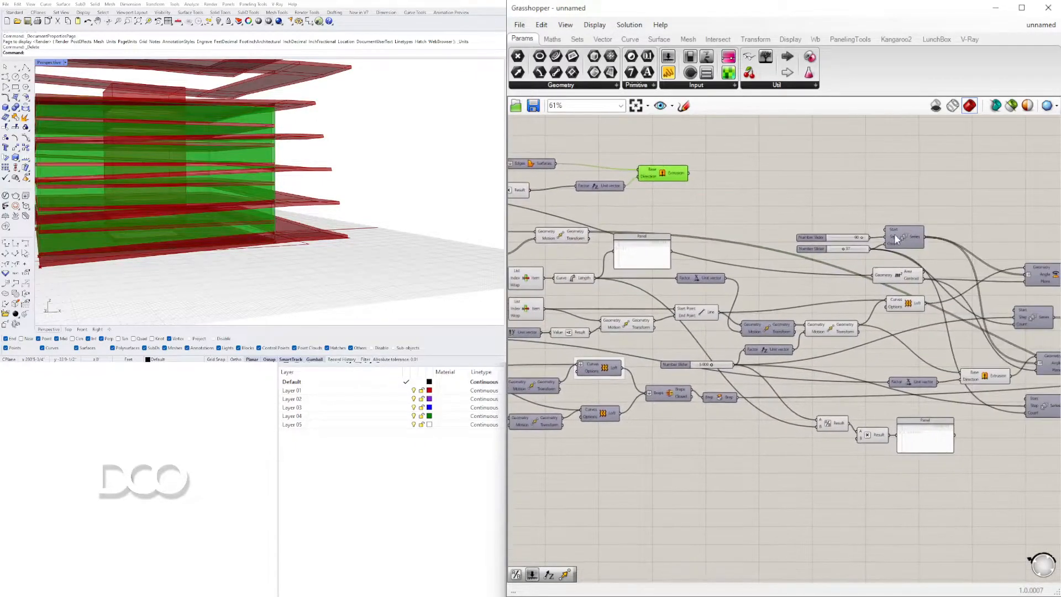
# - Set the number slider feeding the Series Count to 19 and check the ramp slabs in the model
pyautogui.click(896, 234)
pyautogui.scroll(2, 850, 258)
pyautogui.scroll(8, 829, 248)
pyautogui.moveTo(829, 238); pyautogui.dragTo(767, 223)
pyautogui.scroll(-4, 251, 116)
pyautogui.moveTo(243, 117); pyautogui.dragTo(289, 131, button='right')
pyautogui.scroll(2, 188, 121)
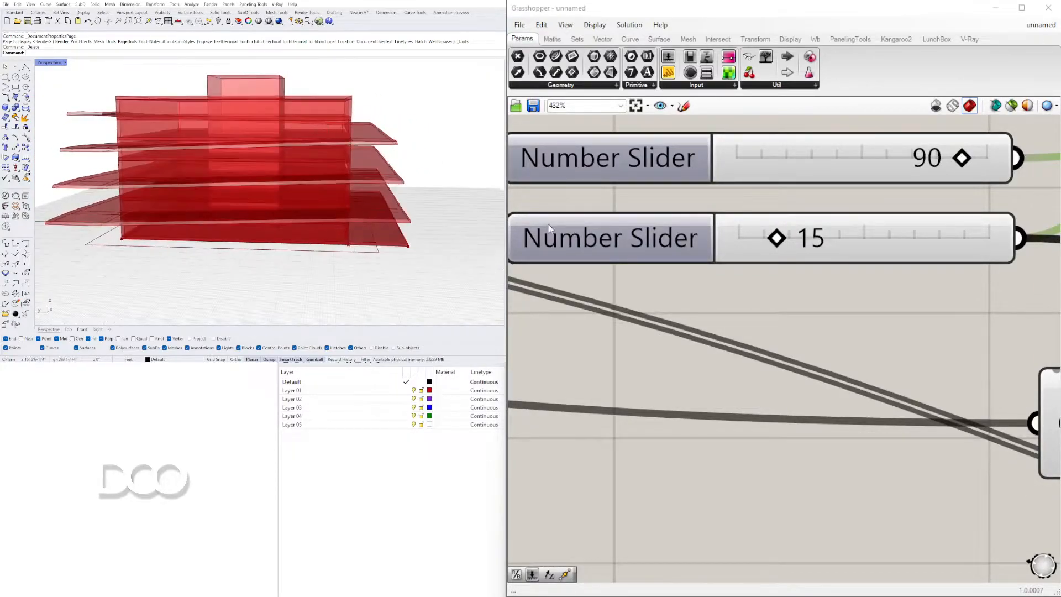
pyautogui.moveTo(781, 246); pyautogui.dragTo(793, 243)
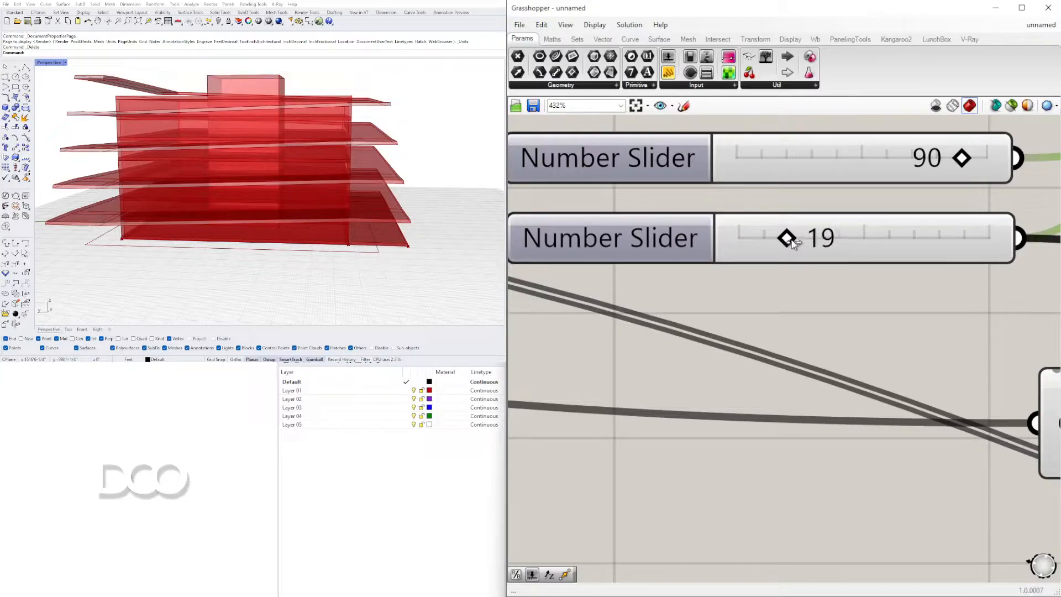
pyautogui.scroll(-5, 275, 126)
pyautogui.moveTo(274, 126); pyautogui.dragTo(252, 191, button='right')
pyautogui.scroll(4, 201, 185)
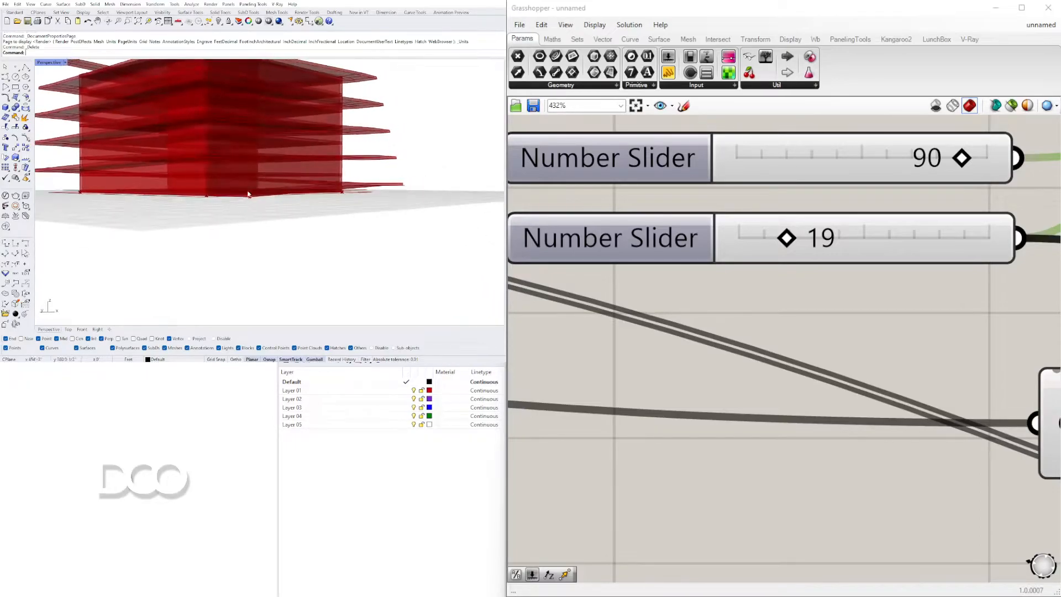
pyautogui.moveTo(355, 192); pyautogui.dragTo(279, 191, button='right')
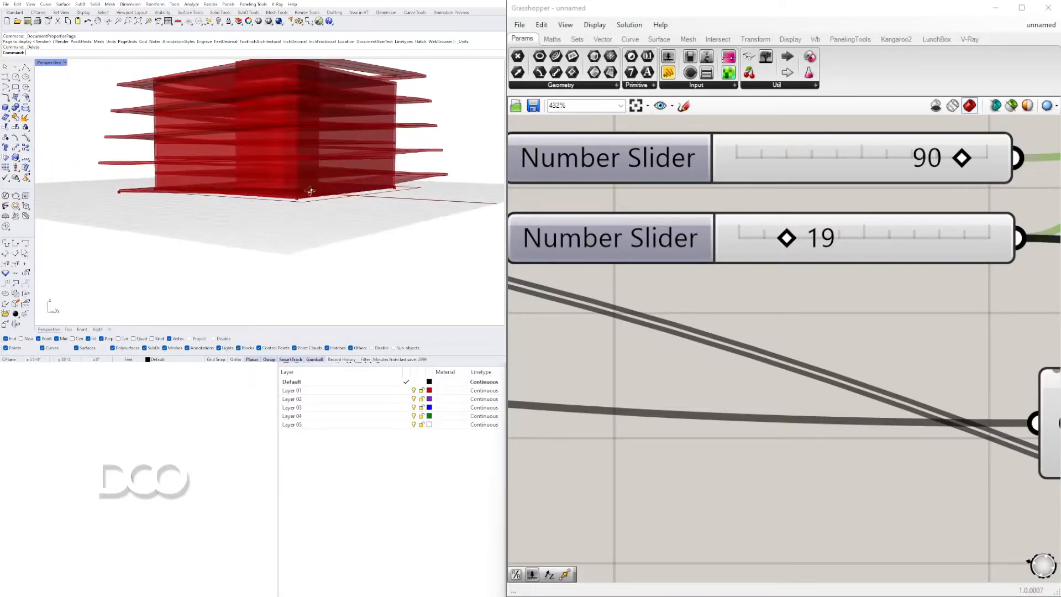
pyautogui.scroll(1, 310, 194)
pyautogui.scroll(-1, 702, 294)
# - Locate the number slider that feeds both the Z unit vector and the Division component's A input
pyautogui.scroll(-8, 701, 291)
pyautogui.moveTo(701, 291); pyautogui.dragTo(519, 279, button='right')
pyautogui.scroll(-5, 766, 362)
pyautogui.click(809, 394)
pyautogui.scroll(6, 696, 445)
pyautogui.moveTo(697, 447); pyautogui.dragTo(891, 402, button='right')
pyautogui.click(795, 404)
pyautogui.moveTo(528, 367); pyautogui.dragTo(807, 360, button='right')
pyautogui.scroll(-4, 822, 300)
pyautogui.scroll(4, 813, 292)
pyautogui.moveTo(796, 277); pyautogui.dragTo(712, 283, button='right')
pyautogui.click(715, 298)
pyautogui.moveTo(715, 299); pyautogui.dragTo(706, 303)
pyautogui.moveTo(794, 302); pyautogui.dragTo(738, 302, button='right')
pyautogui.moveTo(339, 194); pyautogui.dragTo(265, 197, button='right')
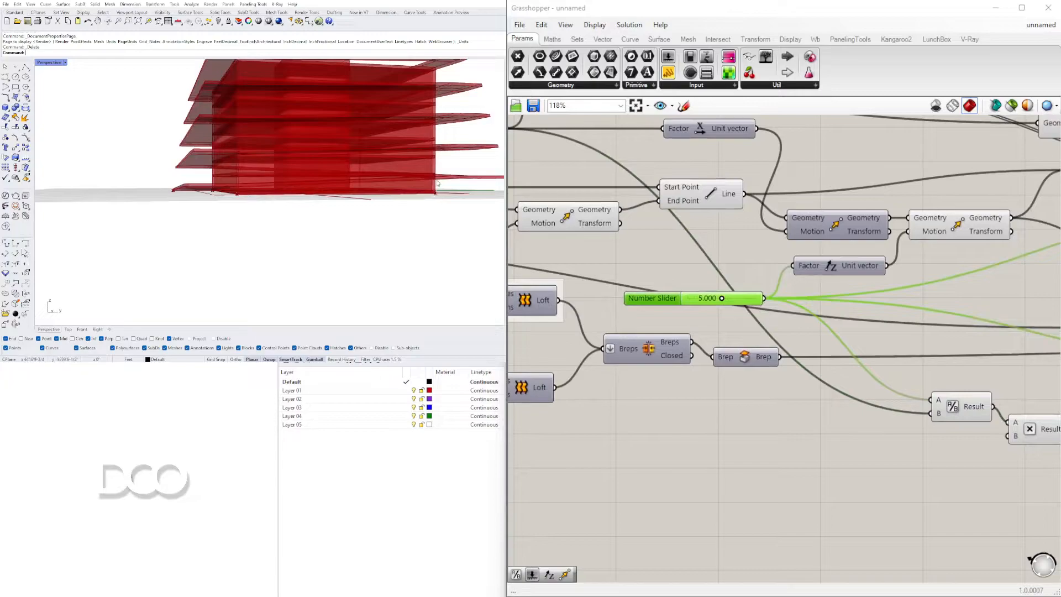
# - Trace the Division component back to the curve Length and forward through the Multiplication component to its Panel
pyautogui.moveTo(855, 355); pyautogui.dragTo(758, 367, button='right')
pyautogui.click(868, 418)
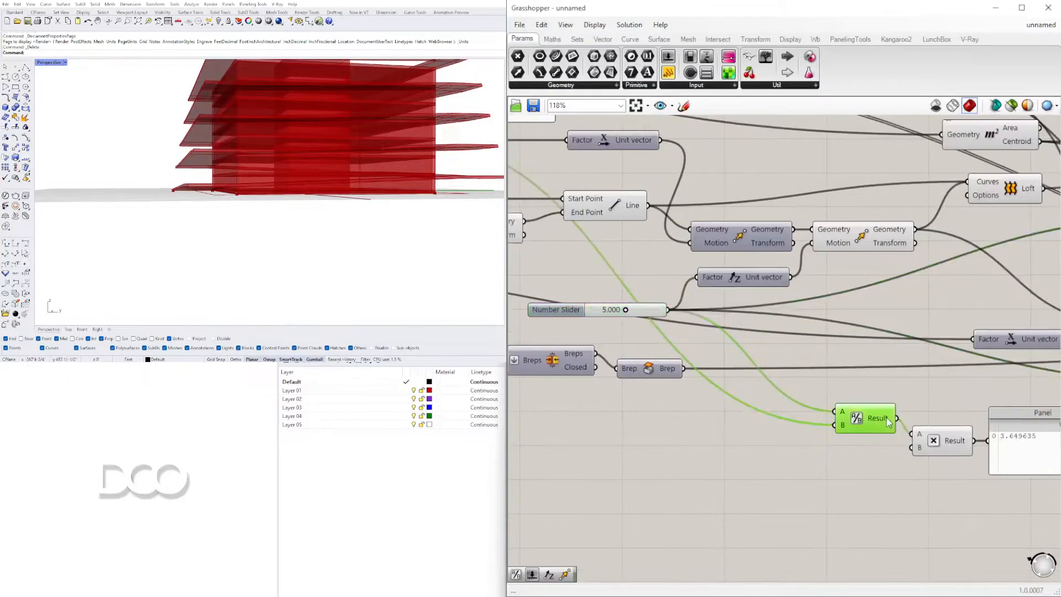
pyautogui.scroll(-2, 888, 417)
pyautogui.moveTo(697, 266); pyautogui.dragTo(884, 293, button='right')
pyautogui.click(708, 247)
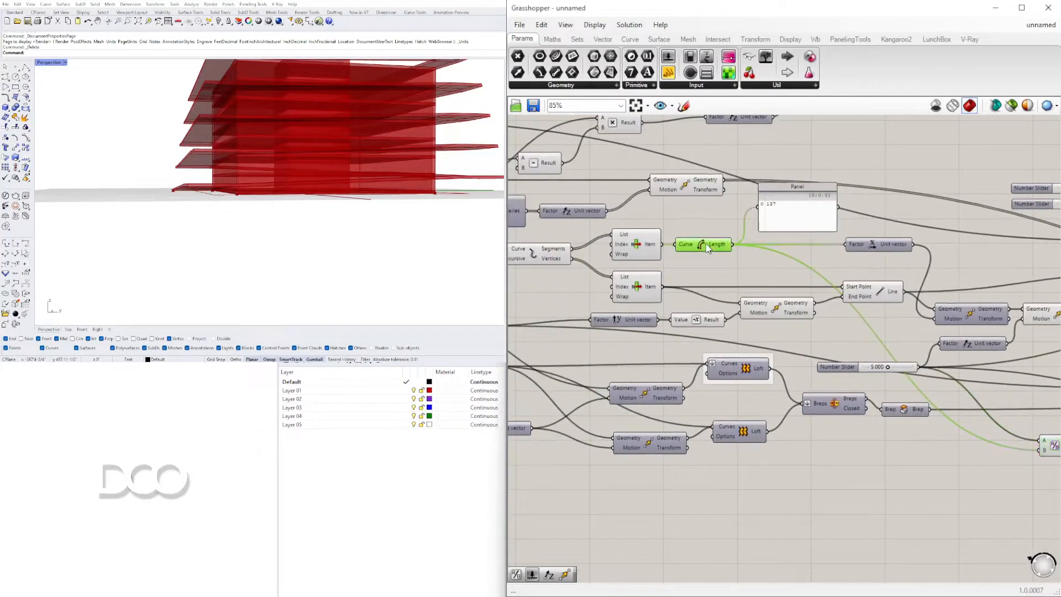
pyautogui.moveTo(732, 239); pyautogui.dragTo(860, 347, button='right')
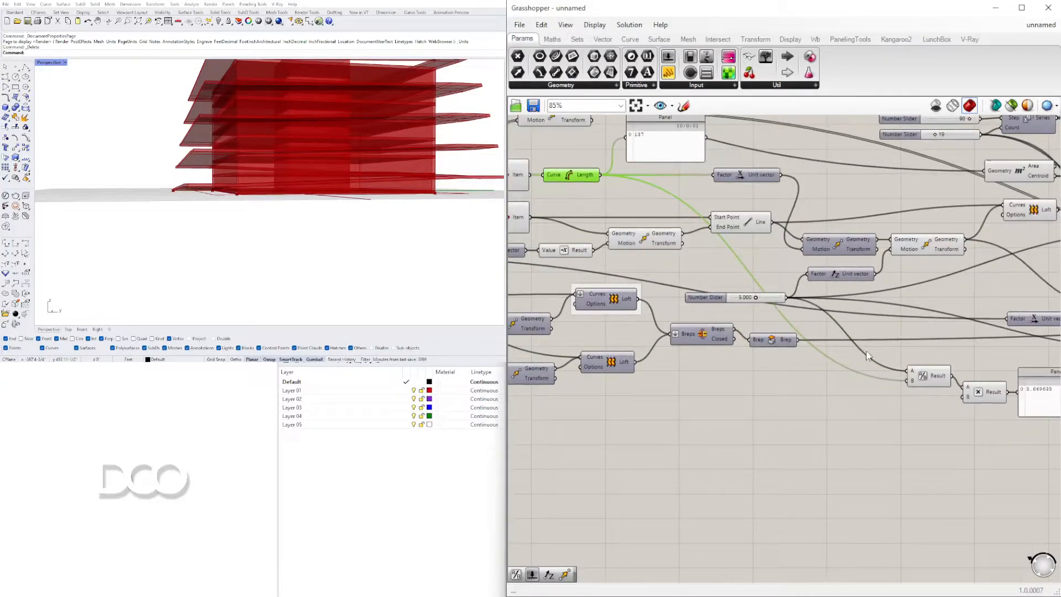
pyautogui.click(657, 145)
pyautogui.moveTo(1017, 410); pyautogui.dragTo(902, 401, button='right')
pyautogui.click(922, 388)
pyautogui.click(975, 442)
pyautogui.moveTo(985, 448); pyautogui.dragTo(853, 370)
pyautogui.moveTo(873, 383); pyautogui.dragTo(882, 380)
pyautogui.click(762, 393)
pyautogui.moveTo(668, 362); pyautogui.dragTo(766, 374, button='right')
pyautogui.scroll(7, 742, 300)
pyautogui.scroll(-6, 754, 318)
# - Try a rise of 8.570 on the slider feeding the Z unit vector and check the slope percentage
pyautogui.moveTo(754, 318); pyautogui.dragTo(603, 282, button='right')
pyautogui.scroll(1, 603, 282)
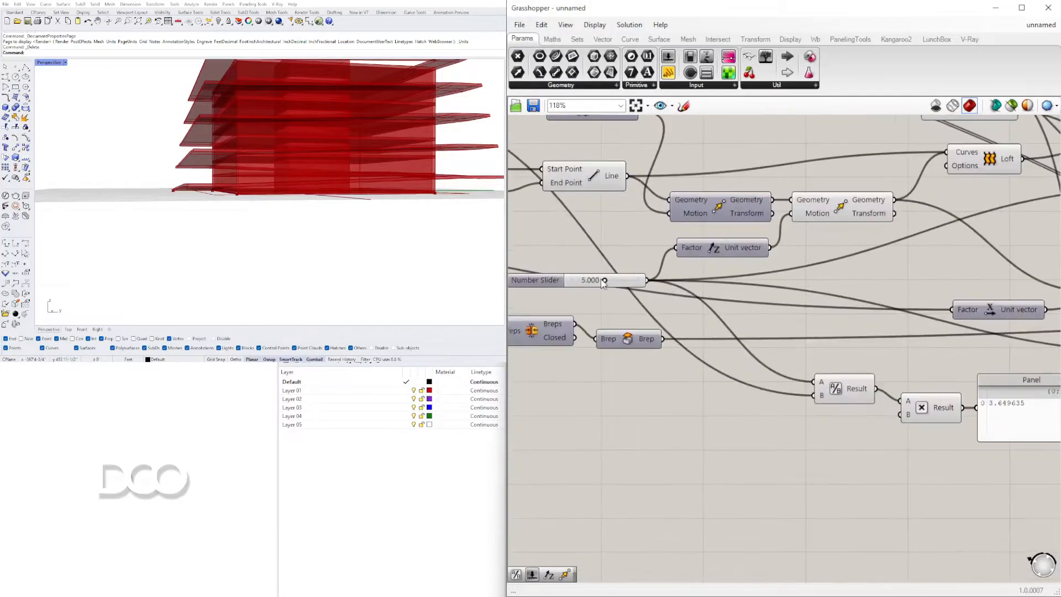
pyautogui.moveTo(607, 281); pyautogui.dragTo(631, 275)
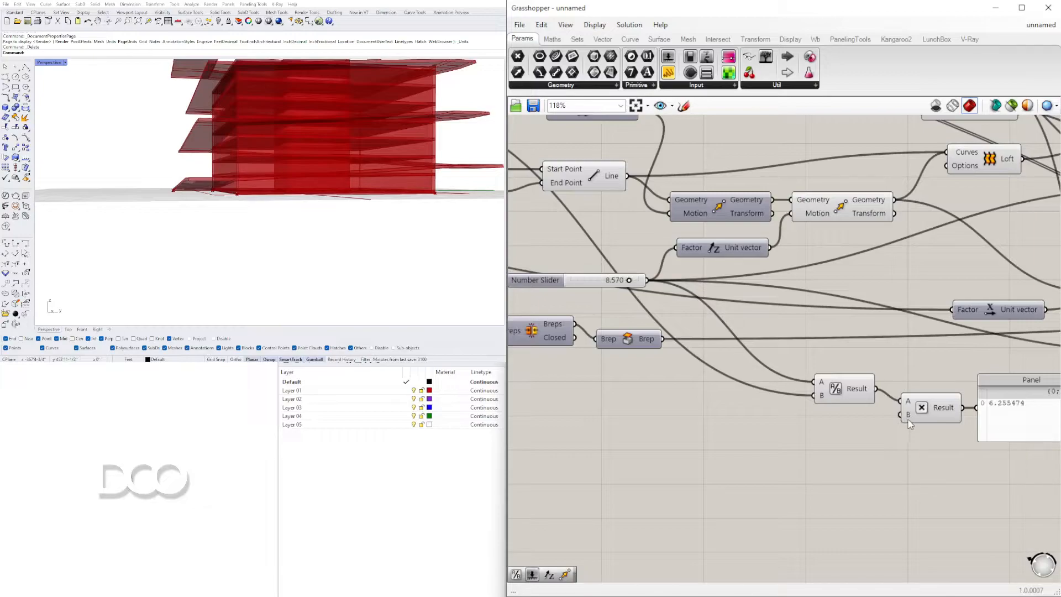
pyautogui.moveTo(980, 443); pyautogui.dragTo(960, 433, button='right')
pyautogui.moveTo(857, 380); pyautogui.dragTo(992, 401)
pyautogui.click(931, 412)
pyautogui.moveTo(1036, 398); pyautogui.dragTo(1001, 400)
pyautogui.moveTo(1046, 478); pyautogui.dragTo(905, 384)
pyautogui.click(916, 438)
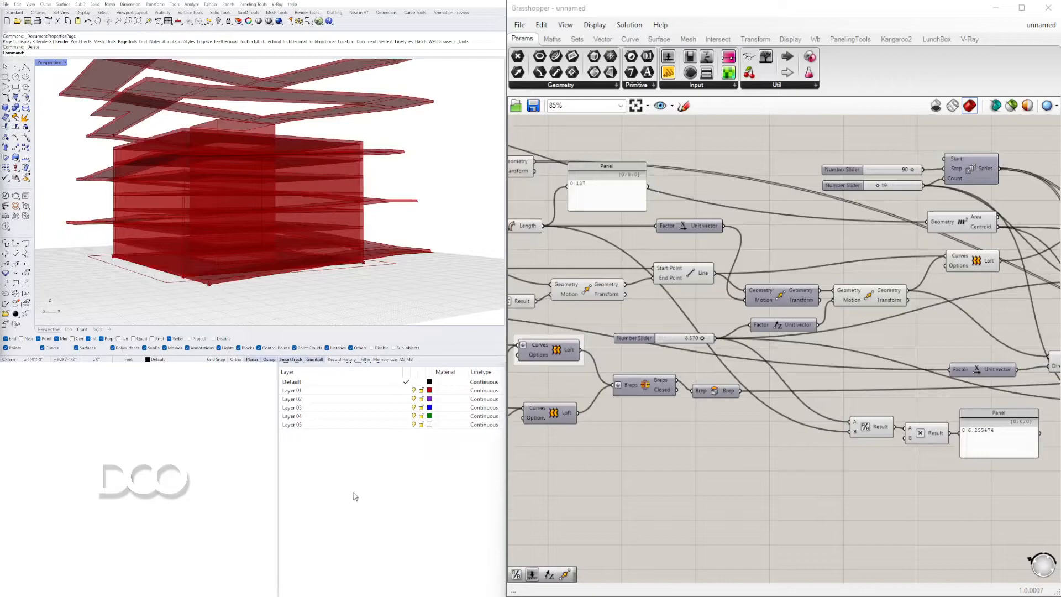
# - Set the rise slider feeding the Z unit vector to 4.701 and check the ramp slabs around the building
pyautogui.moveTo(309, 243); pyautogui.dragTo(376, 244, button='right')
pyautogui.scroll(-3, 939, 327)
pyautogui.moveTo(690, 336); pyautogui.dragTo(740, 365, button='right')
pyautogui.scroll(5, 739, 365)
pyautogui.moveTo(788, 366); pyautogui.dragTo(750, 363)
pyautogui.moveTo(266, 217); pyautogui.dragTo(375, 217, button='right')
pyautogui.scroll(5, 332, 221)
pyautogui.scroll(-5, 265, 238)
pyautogui.scroll(3, 265, 241)
pyautogui.moveTo(264, 241)
pyautogui.mouseDown(button='right')
pyautogui.moveTo(291, 230)
pyautogui.moveTo(280, 242)
pyautogui.mouseUp(button='right')
pyautogui.scroll(-4, 752, 332)
# - Select the Solid Difference and the slab Extrusion components in turn to identify the building geometry each one outputs
pyautogui.moveTo(1023, 365); pyautogui.dragTo(736, 347, button='right')
pyautogui.scroll(-4, 736, 346)
pyautogui.click(774, 327)
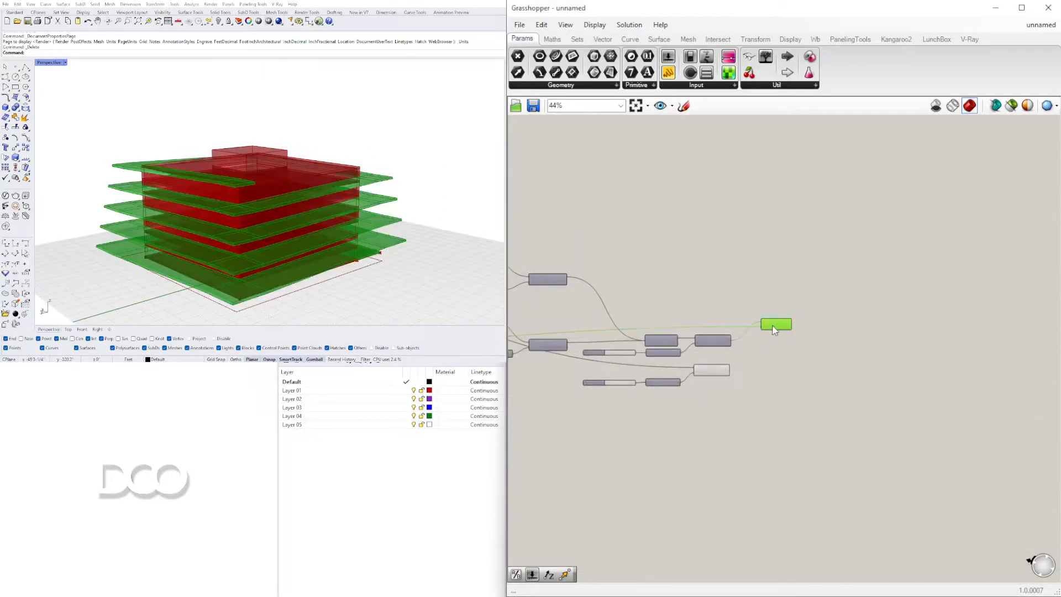
pyautogui.click(713, 372)
pyautogui.moveTo(640, 332); pyautogui.dragTo(980, 334, button='right')
pyautogui.moveTo(564, 232); pyautogui.dragTo(770, 313, button='right')
pyautogui.click(727, 270)
pyautogui.moveTo(1023, 325); pyautogui.dragTo(743, 286, button='right')
pyautogui.moveTo(1040, 354); pyautogui.dragTo(694, 321, button='right')
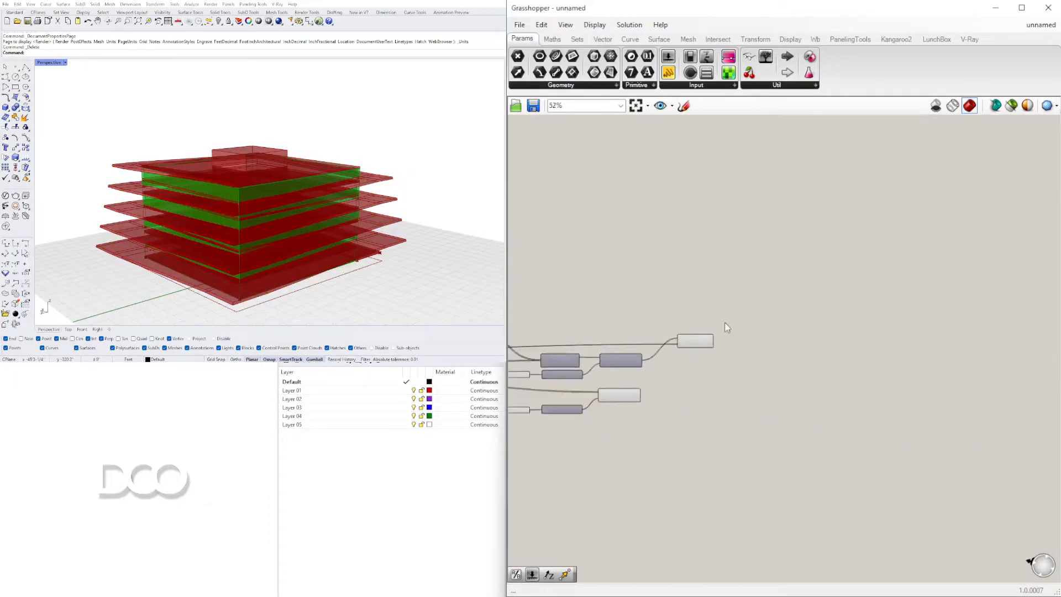
# - Turn off the preview of the Solid Difference component
pyautogui.scroll(5, 725, 323)
pyautogui.click(659, 353)
pyautogui.moveTo(625, 381); pyautogui.dragTo(760, 345, button='right')
pyautogui.rightClick(811, 324)
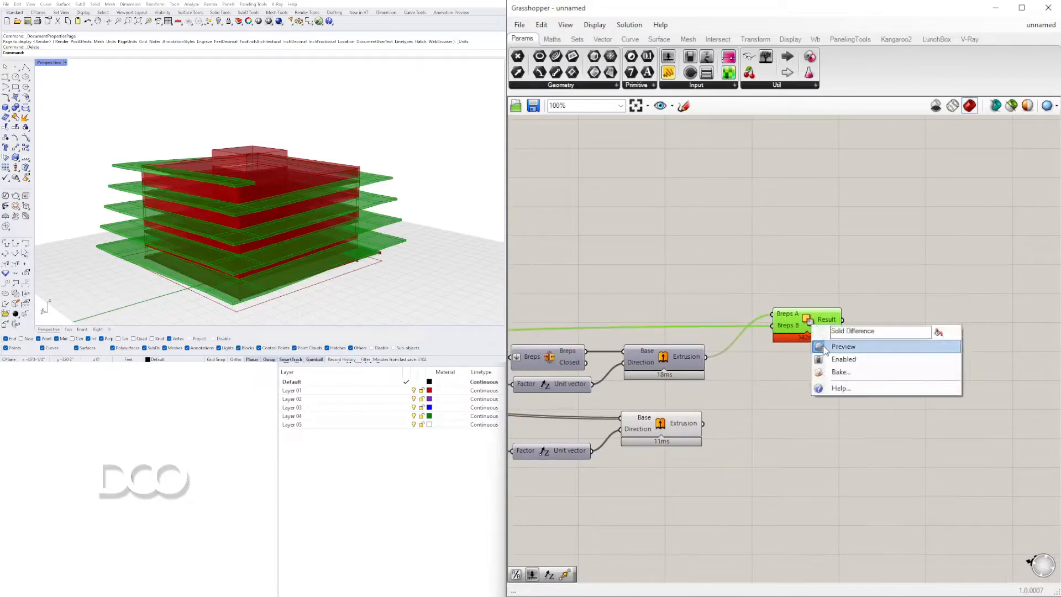
pyautogui.click(824, 347)
# - Turn on the preview of the Cap Holes component that follows the joined lofts
pyautogui.scroll(-3, 795, 348)
pyautogui.moveTo(793, 344); pyautogui.dragTo(910, 345, button='right')
pyautogui.scroll(2, 831, 363)
pyautogui.rightClick(806, 361)
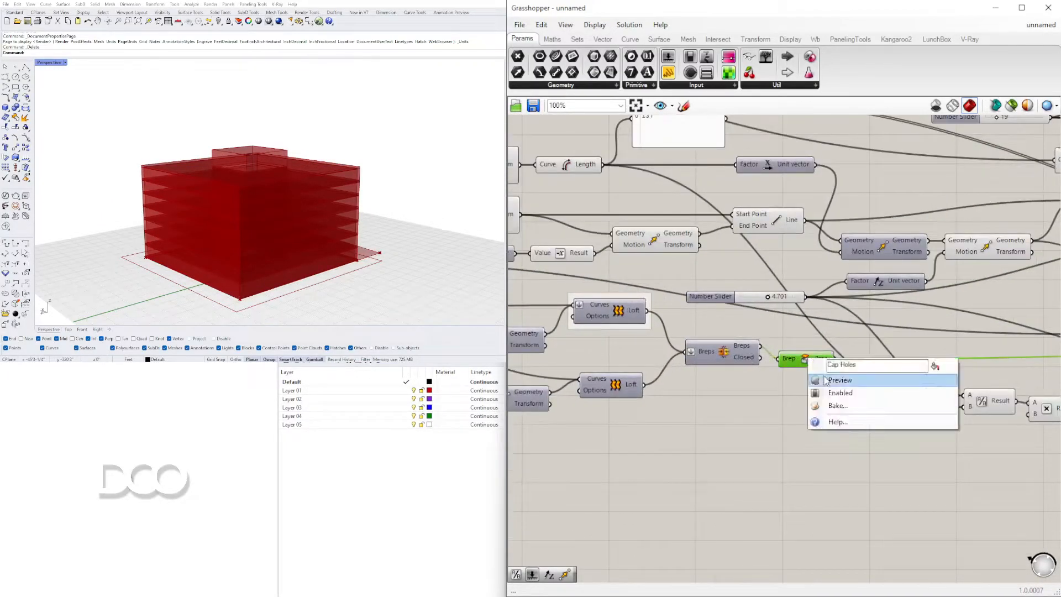
pyautogui.click(823, 380)
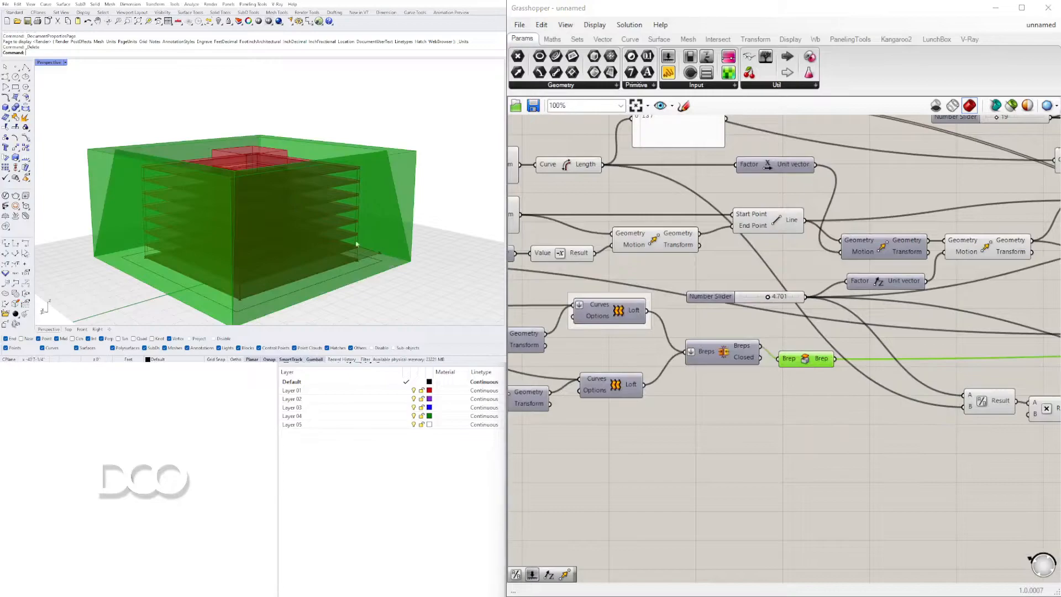
# - Turn off the preview of the Cap Holes component that follows the joined lofts
pyautogui.rightClick(807, 362)
pyautogui.click(825, 380)
# - Select the floor-slab Extrusion to identify its geometry and look over the ramp components in the definition
pyautogui.scroll(-4, 839, 379)
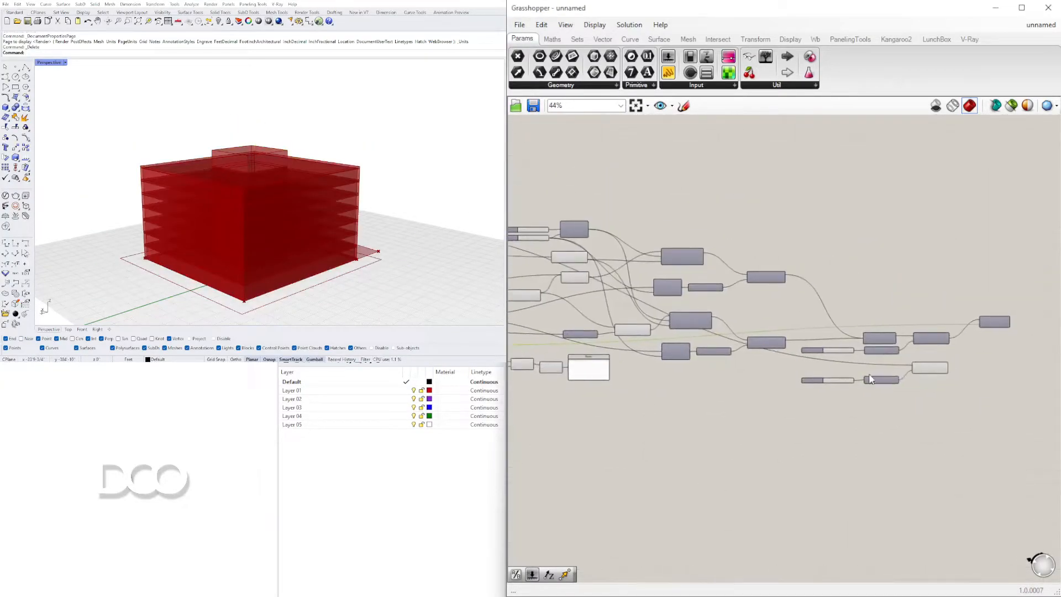
pyautogui.click(930, 369)
pyautogui.scroll(3, 933, 368)
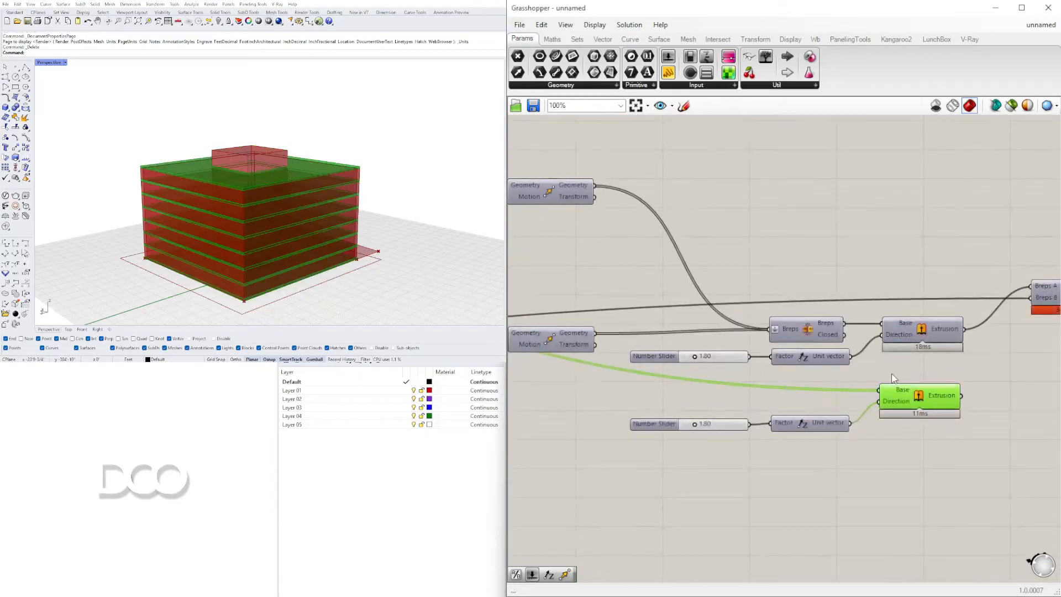
pyautogui.click(713, 320)
pyautogui.moveTo(686, 335); pyautogui.dragTo(934, 333, button='right')
pyautogui.moveTo(321, 283); pyautogui.dragTo(322, 284, button='right')
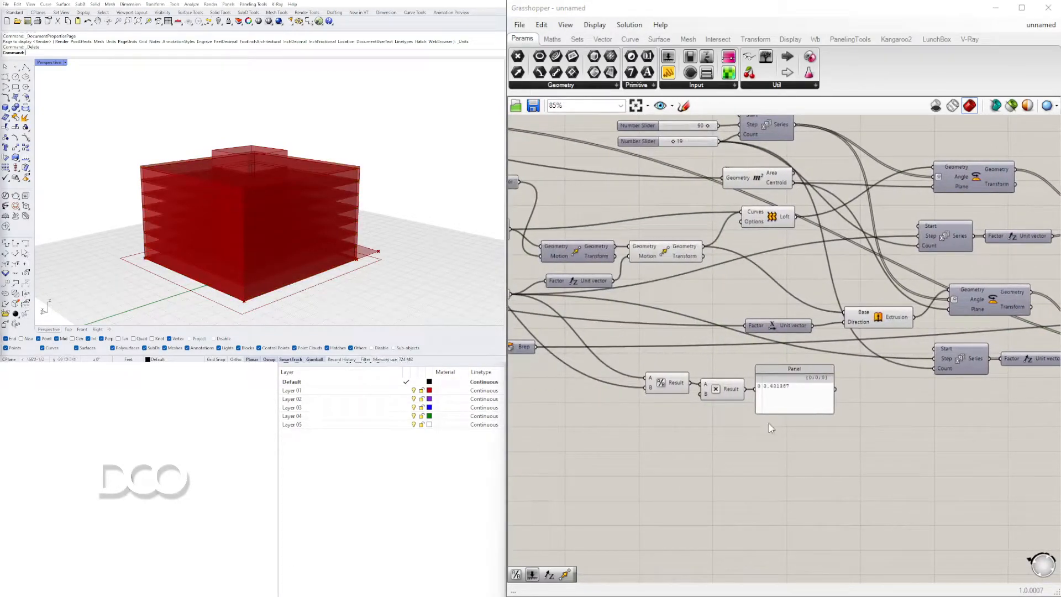
pyautogui.moveTo(722, 286); pyautogui.dragTo(848, 288, button='right')
pyautogui.scroll(-2, 848, 288)
pyautogui.moveTo(630, 310); pyautogui.dragTo(768, 320, button='right')
pyautogui.scroll(2, 768, 320)
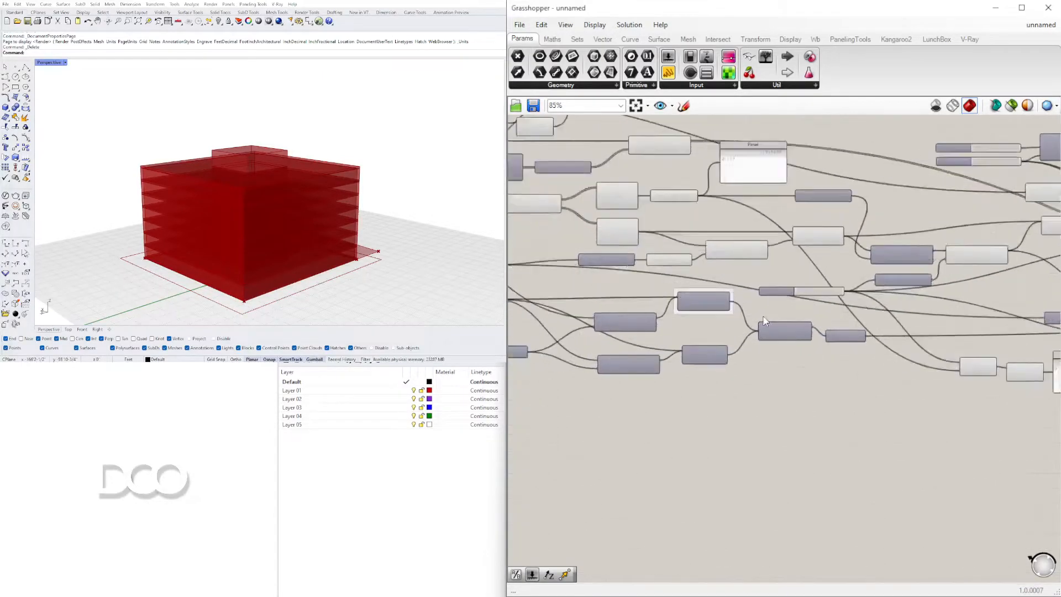
pyautogui.moveTo(721, 268); pyautogui.dragTo(827, 340, button='right')
pyautogui.moveTo(927, 291); pyautogui.dragTo(725, 303, button='right')
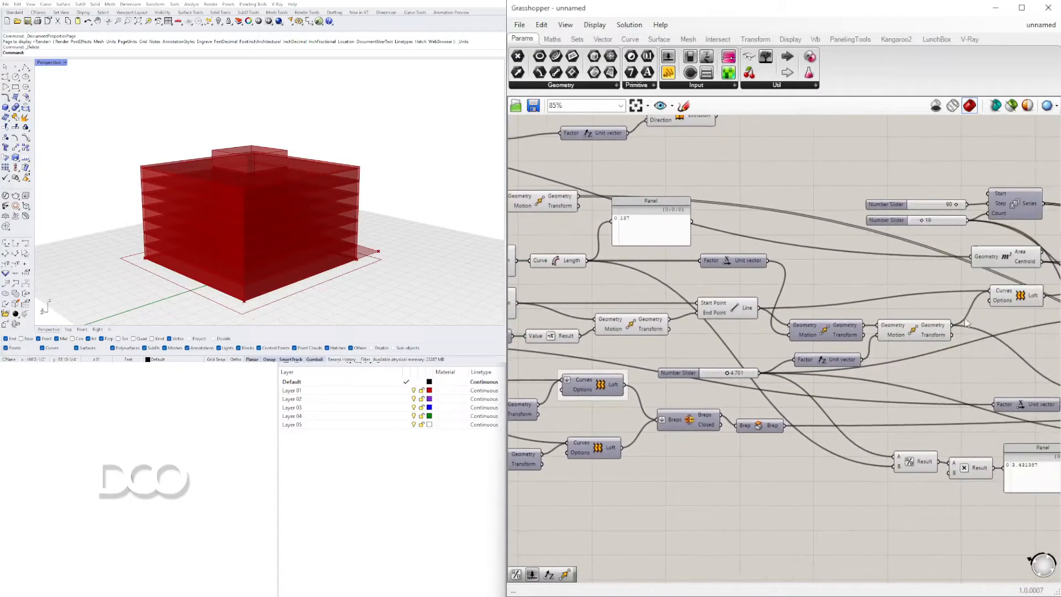
# - Turn on the preview of the Brep Join that merges the moved ramps and inspect the ramps around the building
pyautogui.moveTo(963, 327); pyautogui.dragTo(679, 348, button='right')
pyautogui.moveTo(890, 309); pyautogui.dragTo(752, 292, button='right')
pyautogui.moveTo(915, 307); pyautogui.dragTo(643, 242, button='right')
pyautogui.rightClick(894, 346)
pyautogui.click(915, 366)
pyautogui.moveTo(218, 230); pyautogui.dragTo(151, 226, button='right')
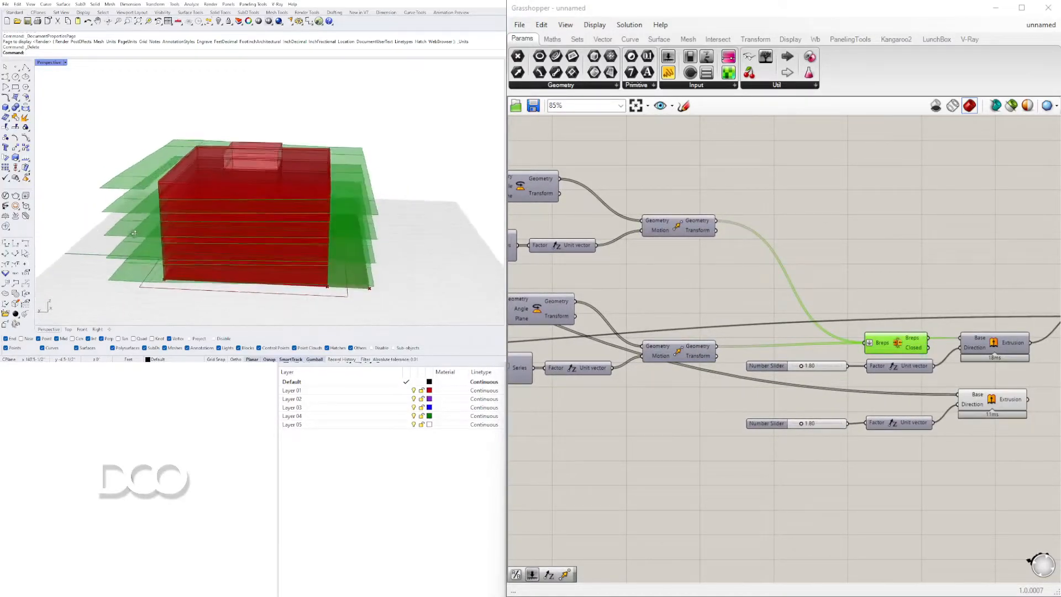
pyautogui.scroll(5, 154, 198)
pyautogui.moveTo(241, 189); pyautogui.dragTo(123, 180, button='right')
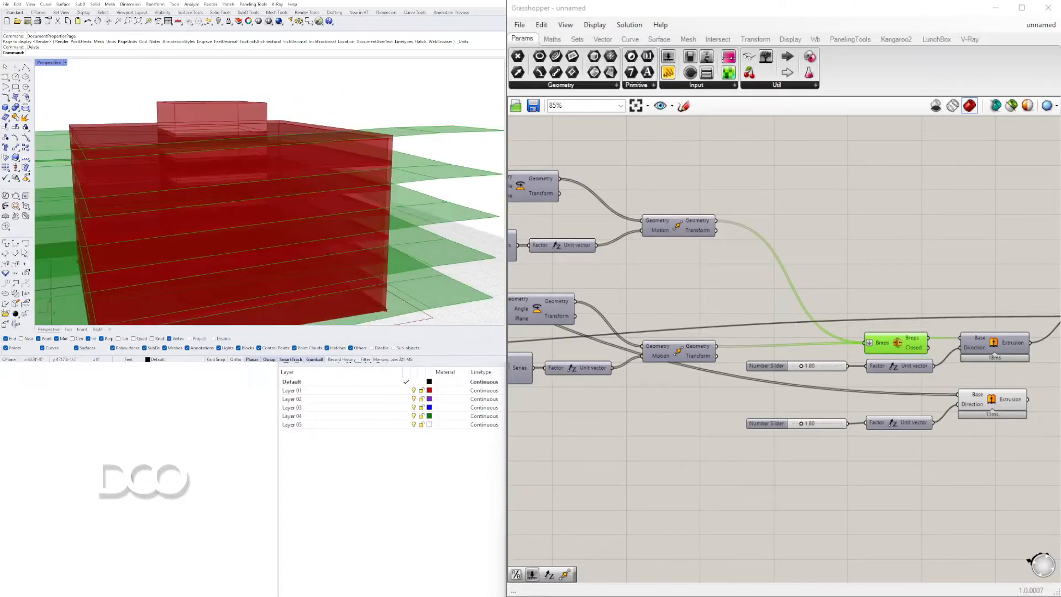
# - Find and select the Extrusion that forms the walls between the floor slabs and examine where the ramps meet them
pyautogui.scroll(-2, 936, 340)
pyautogui.moveTo(936, 340); pyautogui.dragTo(984, 310, button='right')
pyautogui.click(694, 400)
pyautogui.click(622, 355)
pyautogui.scroll(-3, 825, 260)
pyautogui.moveTo(624, 232); pyautogui.dragTo(862, 284, button='right')
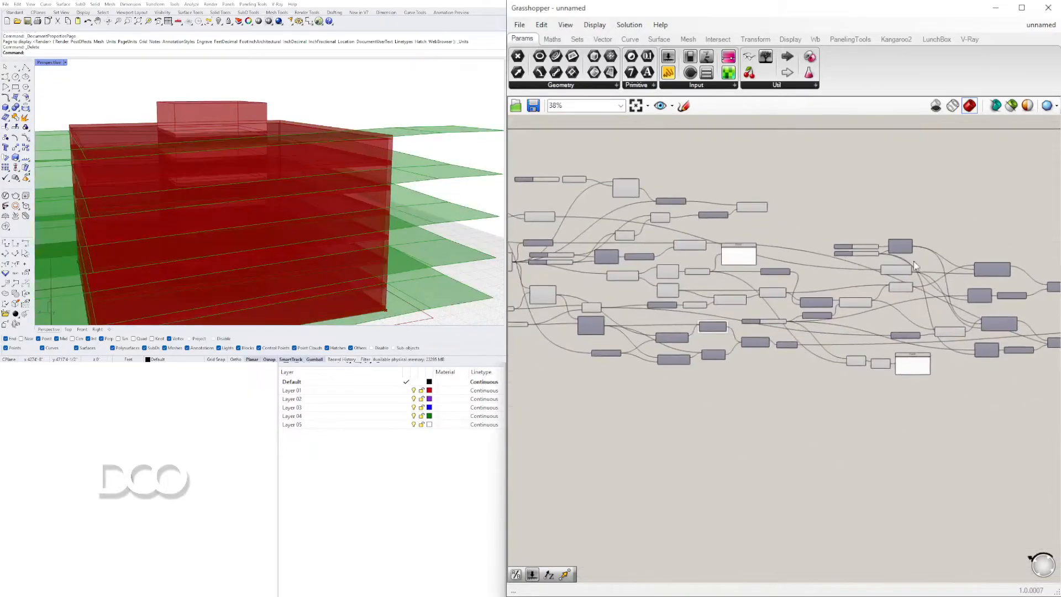
pyautogui.scroll(3, 789, 215)
pyautogui.click(723, 210)
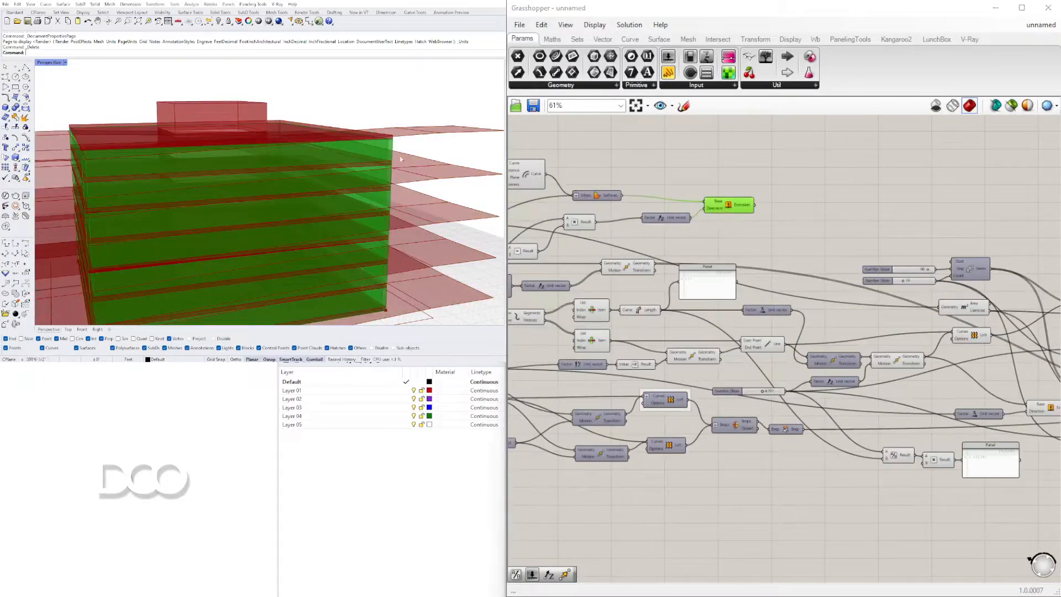
pyautogui.moveTo(241, 165); pyautogui.dragTo(226, 163, button='right')
pyautogui.moveTo(235, 164); pyautogui.dragTo(239, 177, button='right')
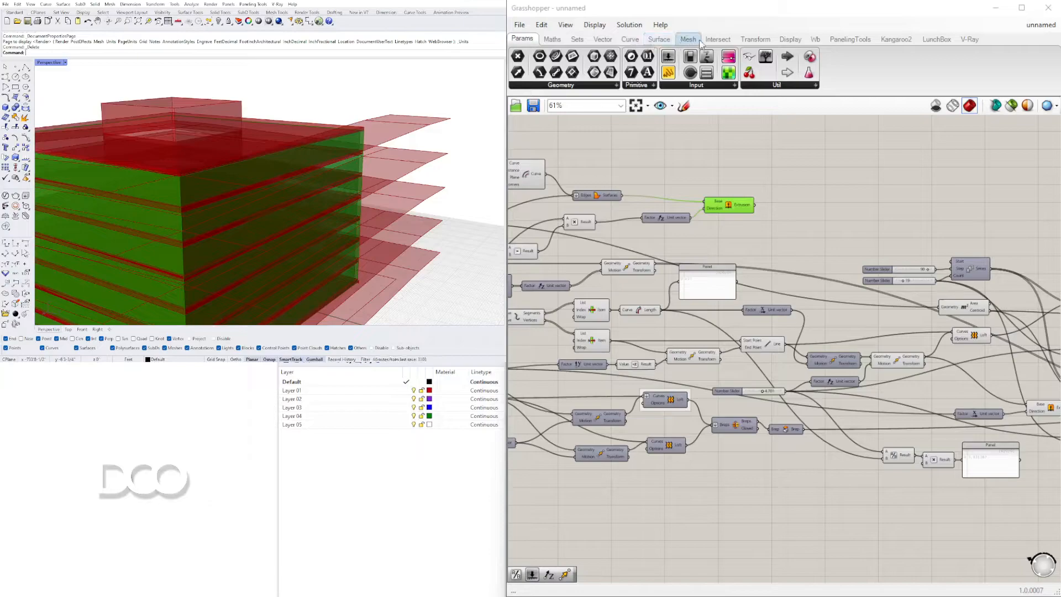
# - Place a Brep | Brep intersection component and connect the wall Extrusion to its Brep A input
pyautogui.click(719, 38)
pyautogui.click(631, 86)
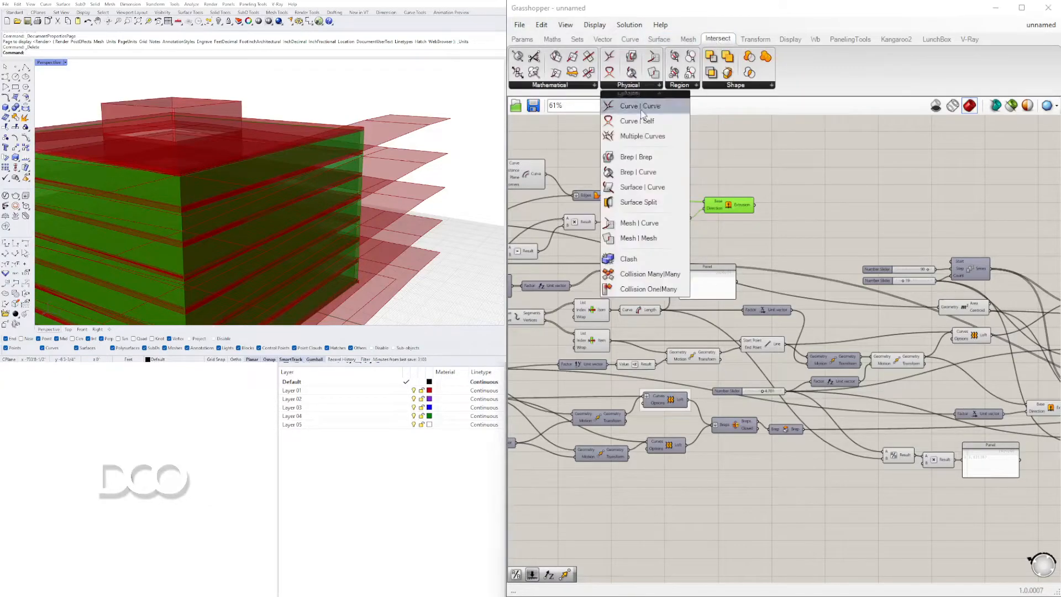
pyautogui.click(646, 157)
pyautogui.click(938, 181)
pyautogui.click(888, 196)
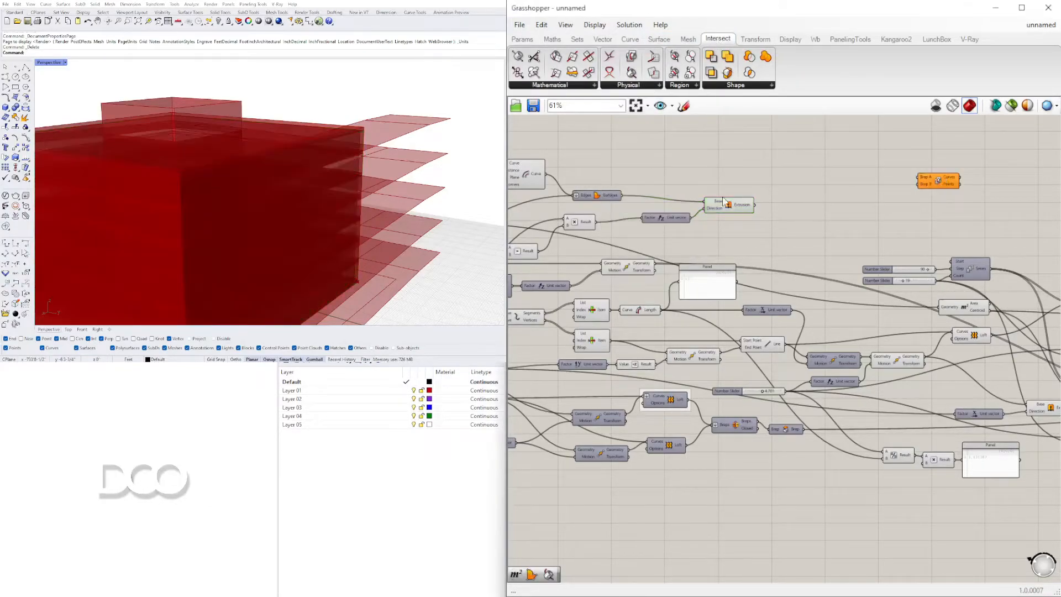
pyautogui.click(730, 207)
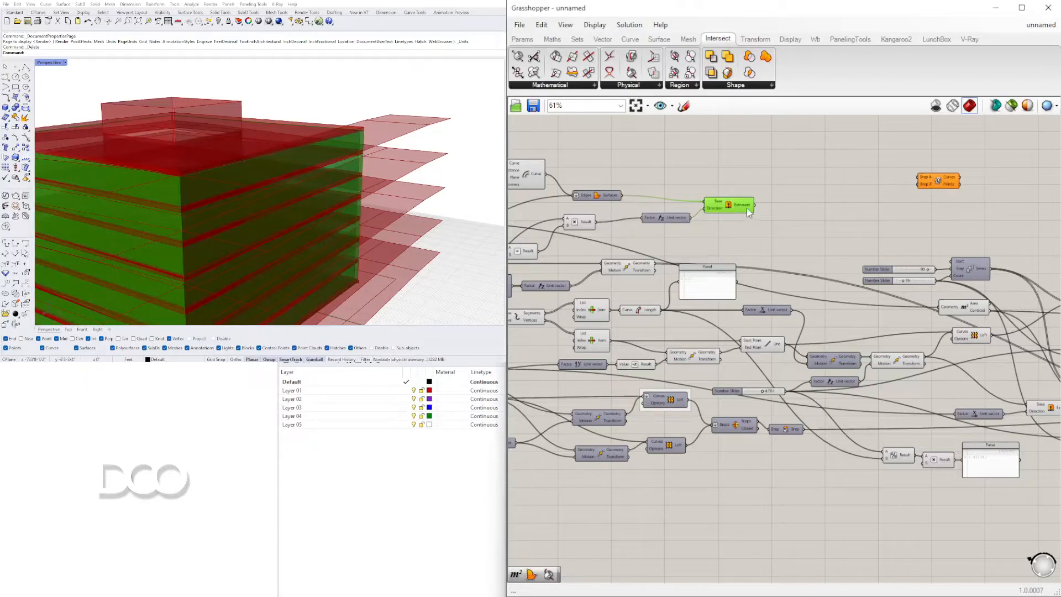
pyautogui.moveTo(755, 205); pyautogui.dragTo(922, 178)
pyautogui.click(922, 186)
# - Move the Brep | Brep component above the ramp Brep Join and connect the joined ramps to its Brep B input
pyautogui.moveTo(921, 186); pyautogui.dragTo(623, 163, button='right')
pyautogui.moveTo(623, 164); pyautogui.dragTo(968, 252)
pyautogui.moveTo(969, 251); pyautogui.dragTo(609, 221, button='right')
pyautogui.click(736, 366)
pyautogui.moveTo(634, 215); pyautogui.dragTo(814, 250)
pyautogui.click(724, 372)
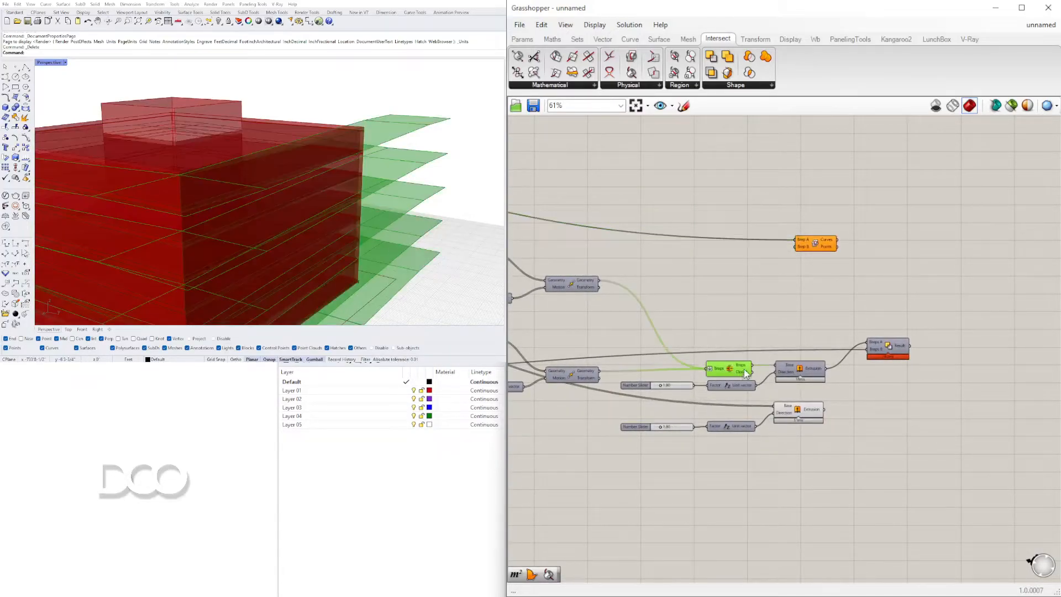
pyautogui.moveTo(816, 244); pyautogui.dragTo(800, 305)
# - Inspect the wall and ramp intersection curves around the building and reposition the Brep | Brep component above the Brep Join
pyautogui.moveTo(343, 200); pyautogui.dragTo(324, 153, button='right')
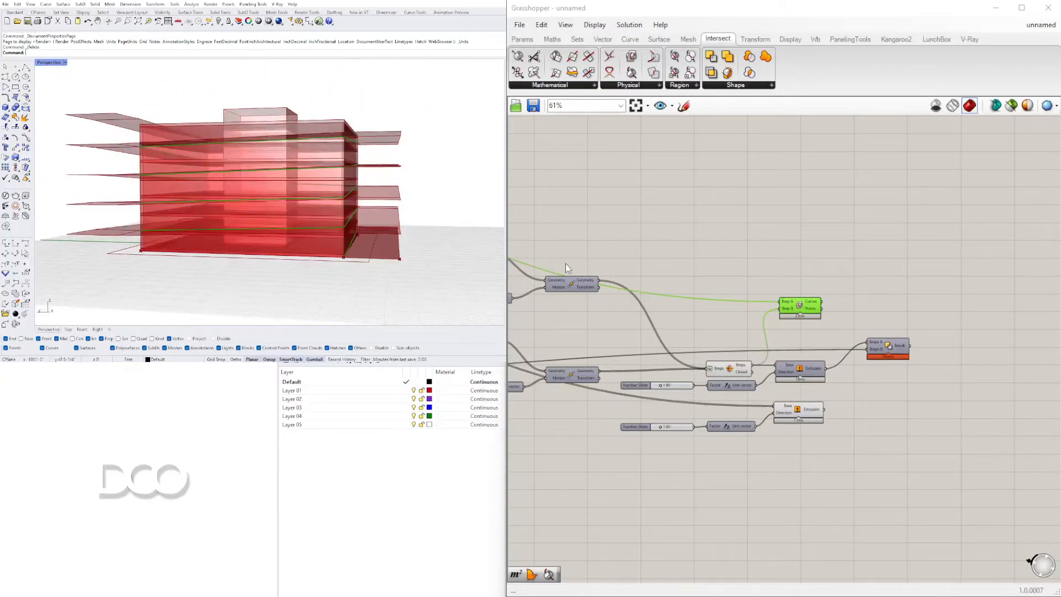
pyautogui.moveTo(781, 294); pyautogui.dragTo(723, 332, button='right')
pyautogui.scroll(3, 727, 333)
pyautogui.moveTo(720, 339); pyautogui.dragTo(730, 320)
pyautogui.moveTo(439, 164); pyautogui.dragTo(321, 157, button='right')
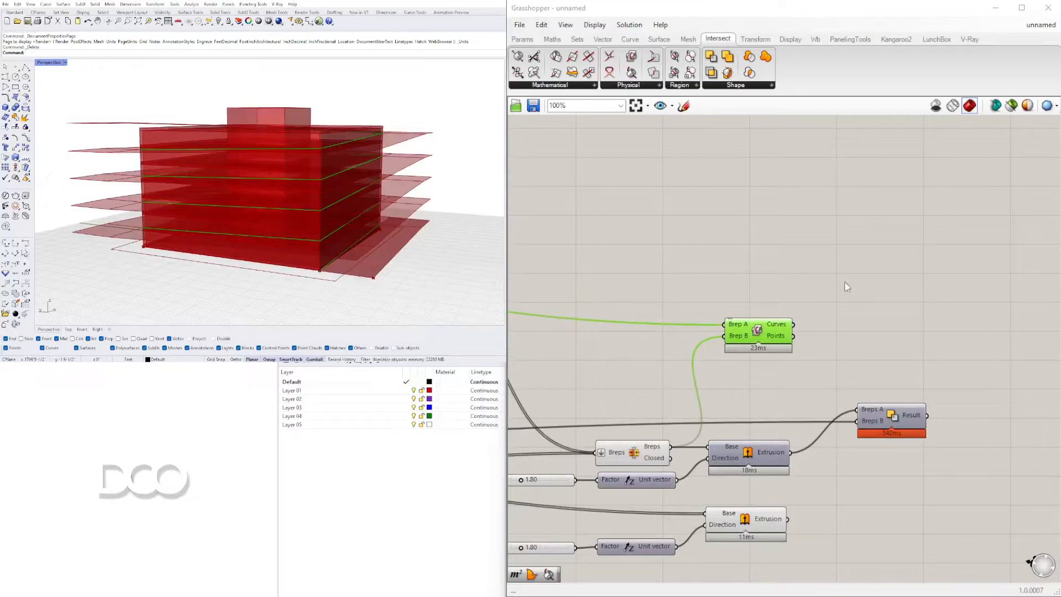
# - Place a Brep | Curve intersection component and connect the Curves output of Brep | Brep to its Curve input
pyautogui.doubleClick(877, 288)
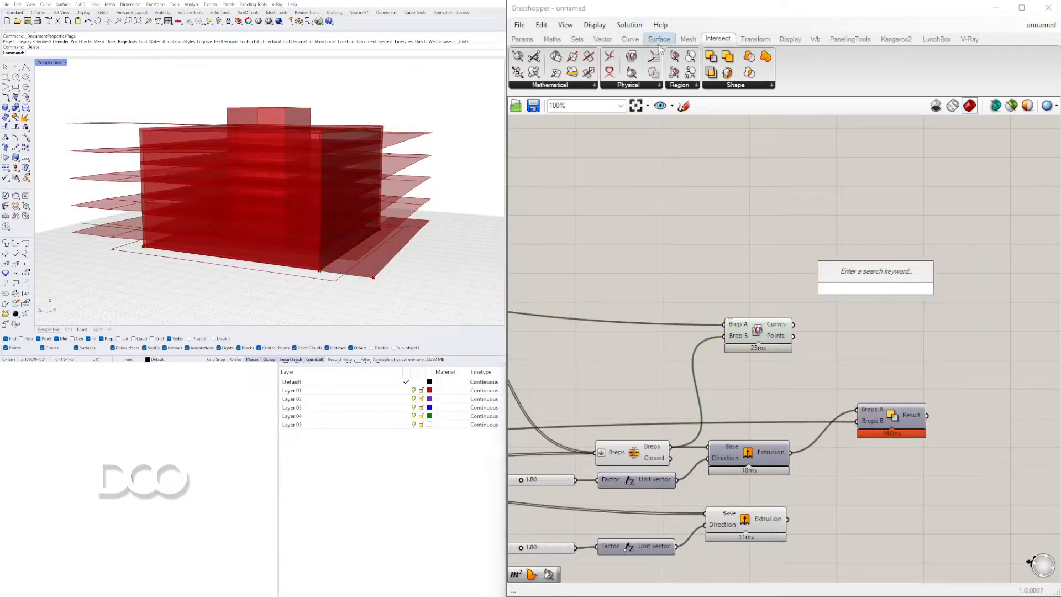
pyautogui.click(635, 86)
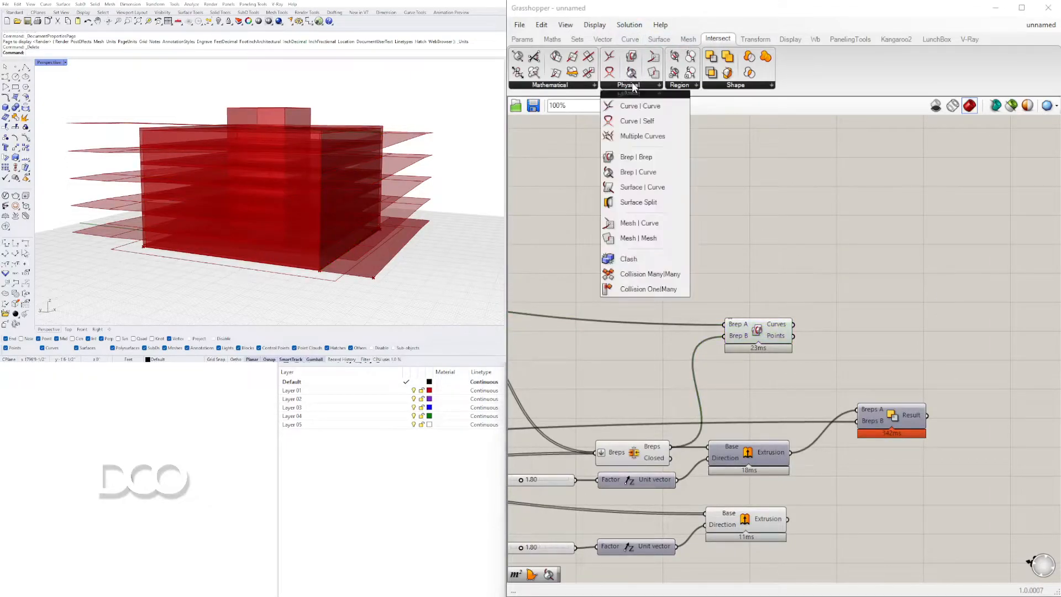
pyautogui.click(657, 175)
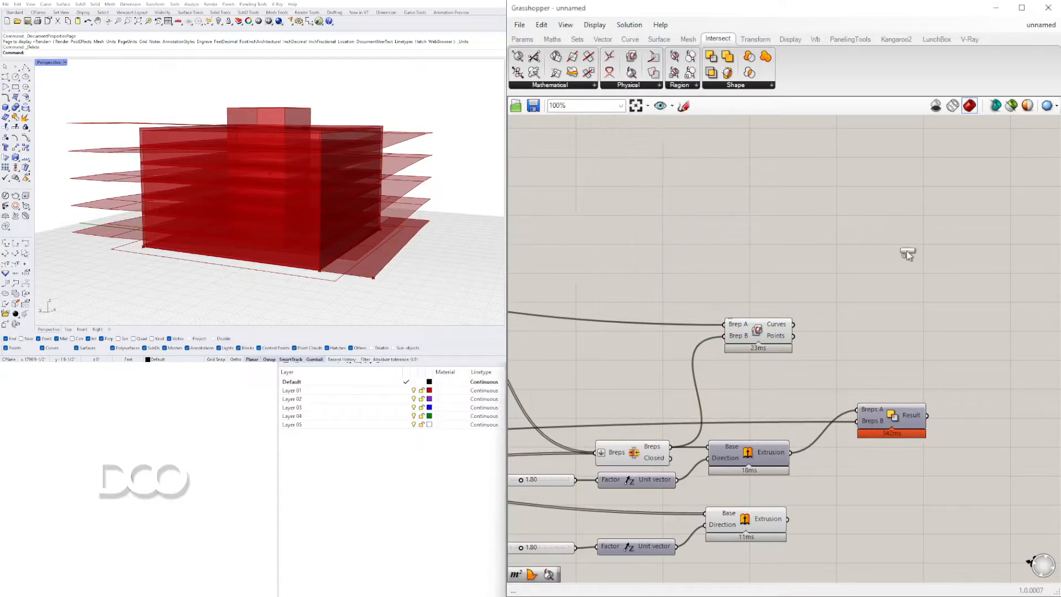
pyautogui.click(912, 259)
pyautogui.click(760, 341)
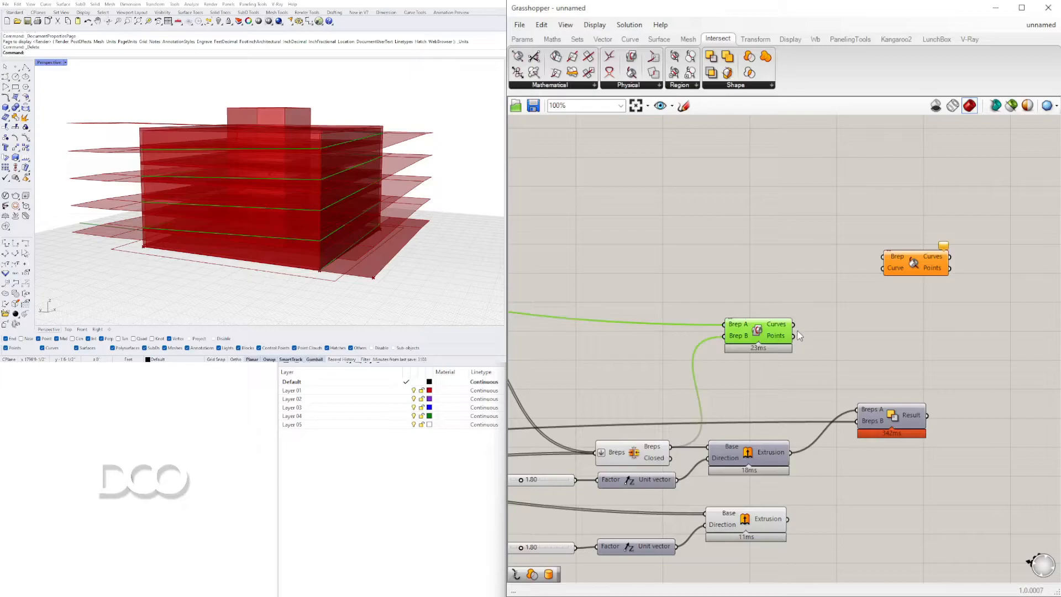
pyautogui.moveTo(877, 283); pyautogui.dragTo(881, 262)
# - Select the wall Extrusion and search the definition for the component that supplies the floor geometry
pyautogui.moveTo(663, 260); pyautogui.dragTo(920, 217, button='right')
pyautogui.moveTo(607, 216); pyautogui.dragTo(867, 228, button='right')
pyautogui.scroll(-2, 839, 228)
pyautogui.moveTo(851, 273); pyautogui.dragTo(809, 258, button='right')
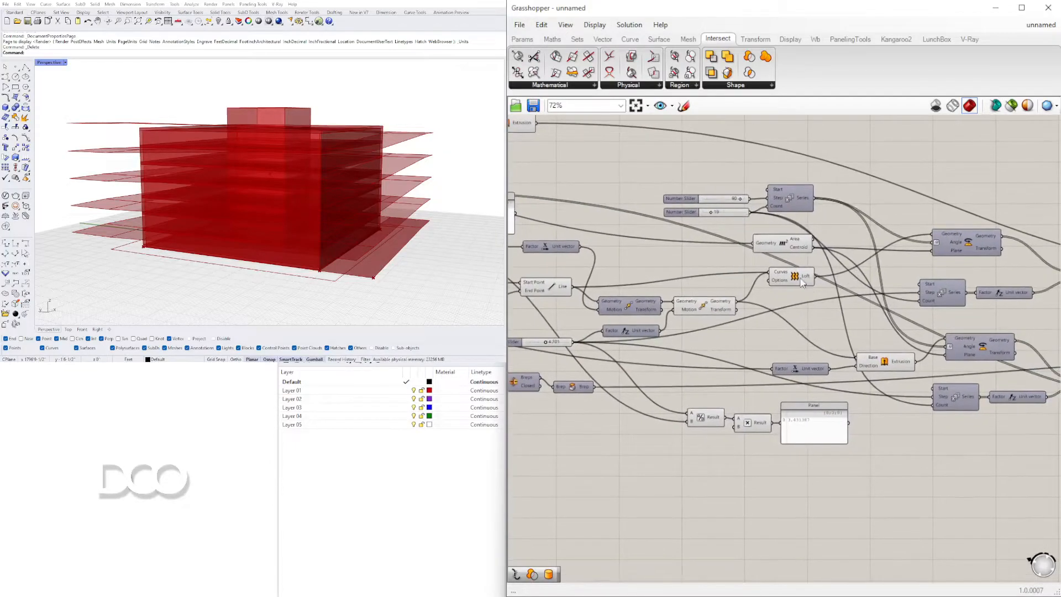
pyautogui.moveTo(650, 309); pyautogui.dragTo(558, 171, button='right')
pyautogui.moveTo(736, 194); pyautogui.dragTo(777, 224, button='right')
pyautogui.click(777, 223)
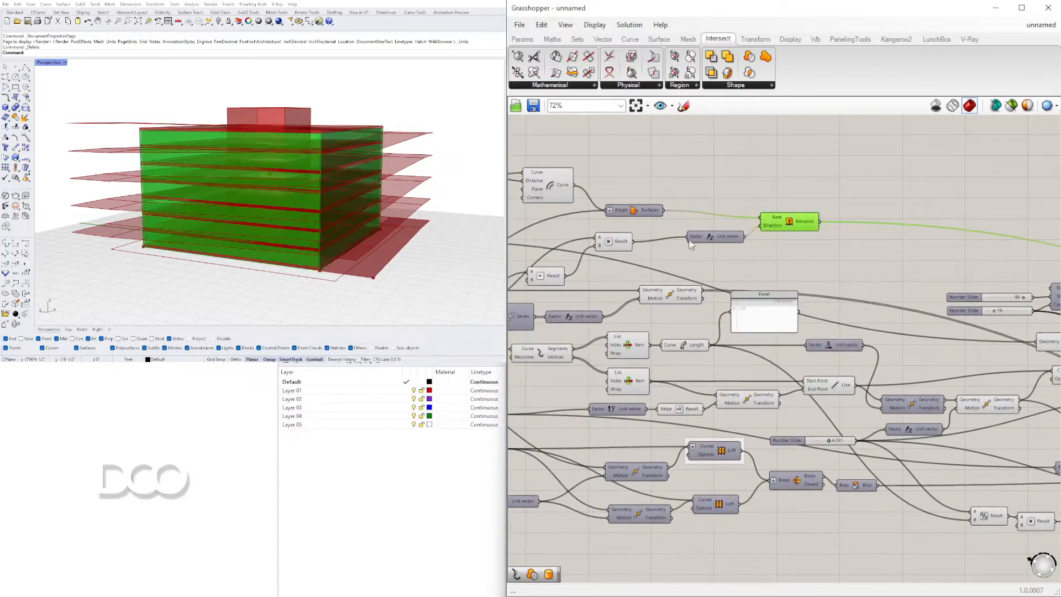
pyautogui.moveTo(600, 219); pyautogui.dragTo(754, 162, button='right')
pyautogui.scroll(-2, 824, 291)
pyautogui.moveTo(823, 291); pyautogui.dragTo(700, 269, button='right')
pyautogui.scroll(1, 816, 308)
pyautogui.moveTo(908, 307); pyautogui.dragTo(807, 300, button='right')
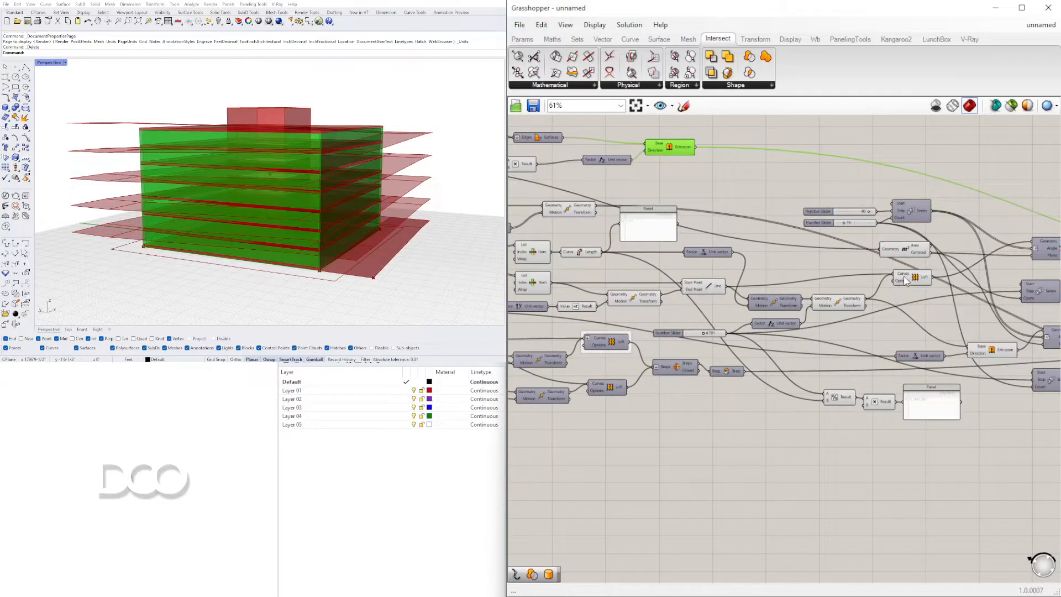
pyautogui.moveTo(706, 211); pyautogui.dragTo(988, 270, button='right')
# - Select the wall's Offset Curve and the core Extrusion in turn to identify the geometry each one outputs
pyautogui.click(750, 176)
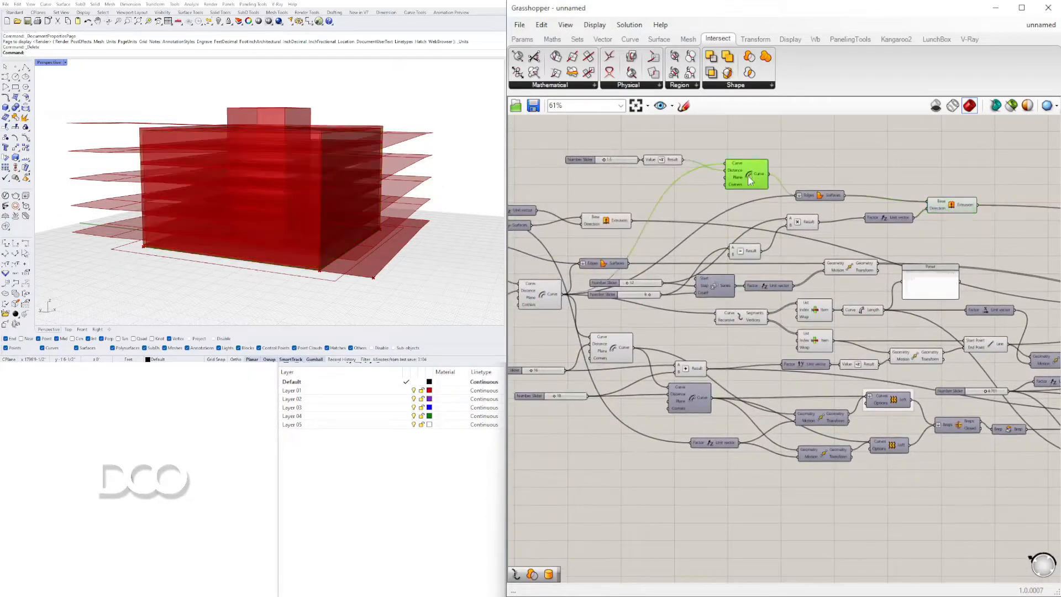
pyautogui.click(621, 221)
pyautogui.moveTo(280, 181); pyautogui.dragTo(282, 199, button='right')
pyautogui.moveTo(645, 309); pyautogui.dragTo(791, 294, button='right')
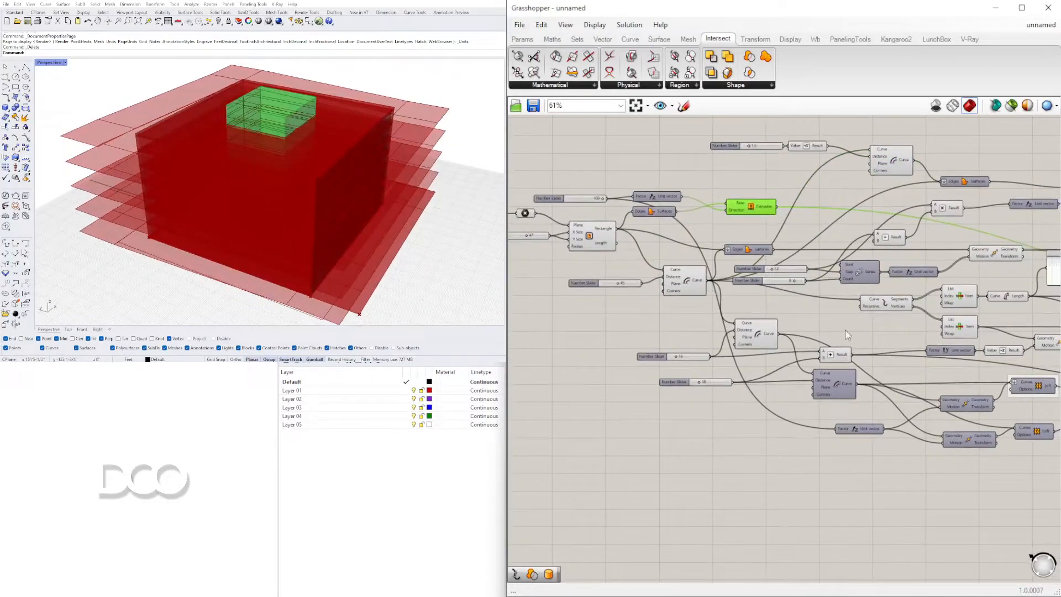
pyautogui.moveTo(832, 332); pyautogui.dragTo(707, 315, button='right')
pyautogui.moveTo(913, 305); pyautogui.dragTo(830, 293, button='right')
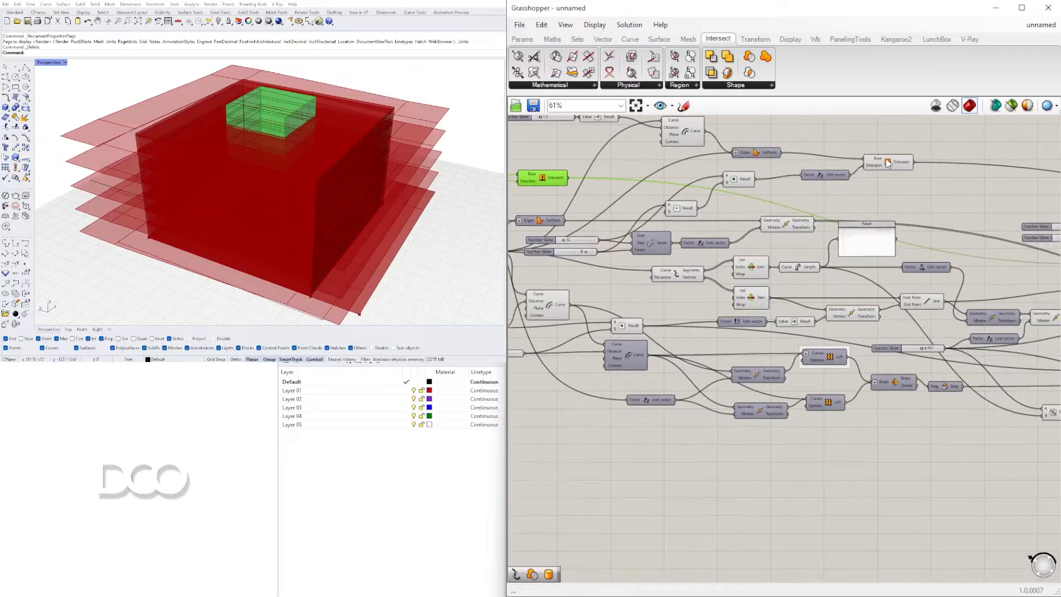
# - Select the wall Extrusion and the ramp Loft in turn to identify their geometry in the model
pyautogui.click(887, 166)
pyautogui.moveTo(1042, 323); pyautogui.dragTo(906, 297, button='right')
pyautogui.click(943, 269)
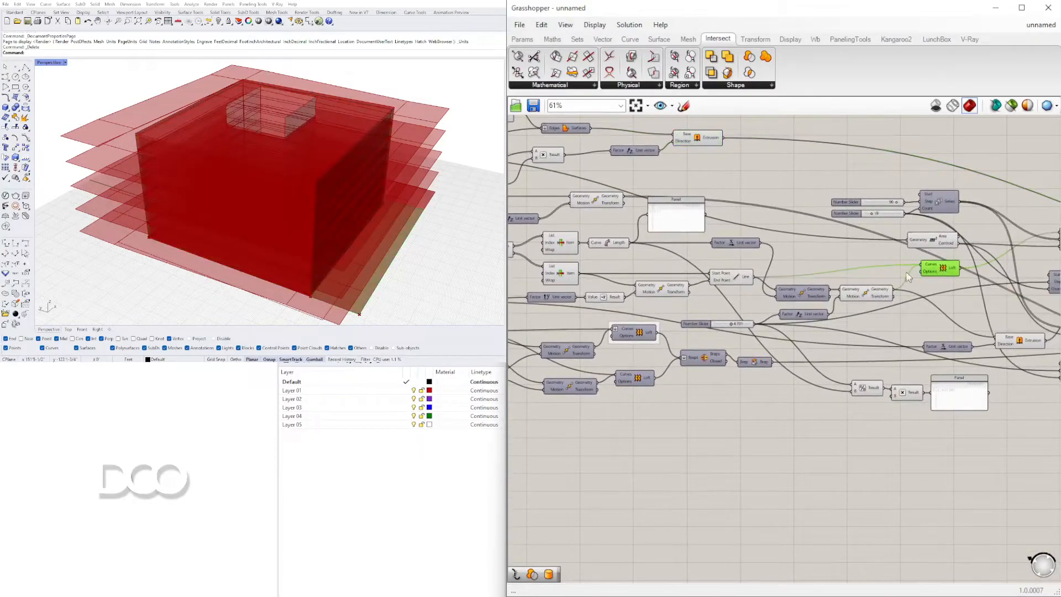
pyautogui.moveTo(721, 278); pyautogui.dragTo(913, 307, button='right')
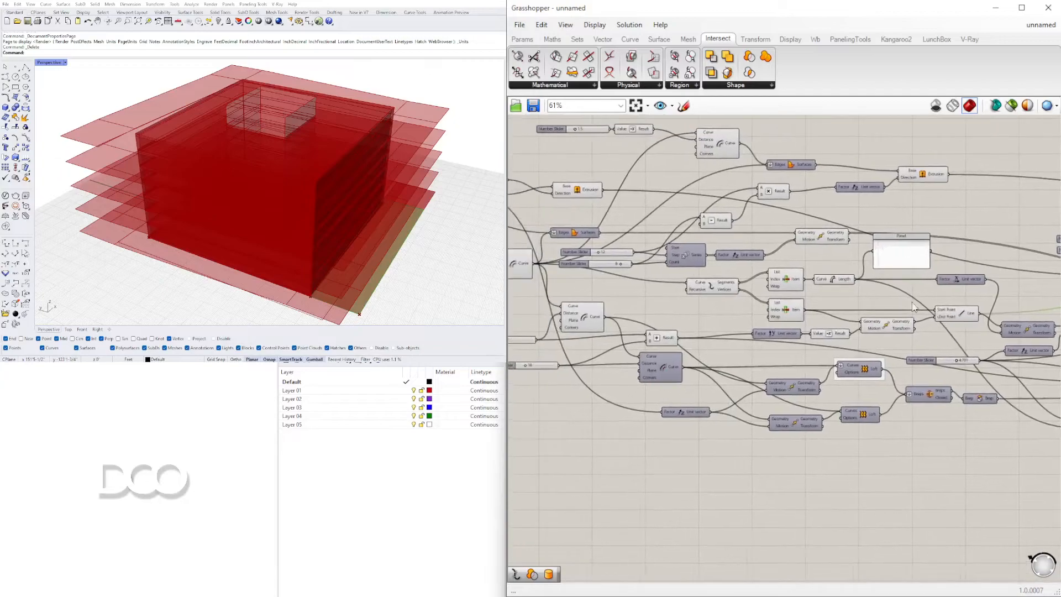
# - Select the core Extrusion and the Move component of the floor surfaces to identify the stacked floor surfaces
pyautogui.click(586, 192)
pyautogui.moveTo(678, 244); pyautogui.dragTo(798, 245, button='right')
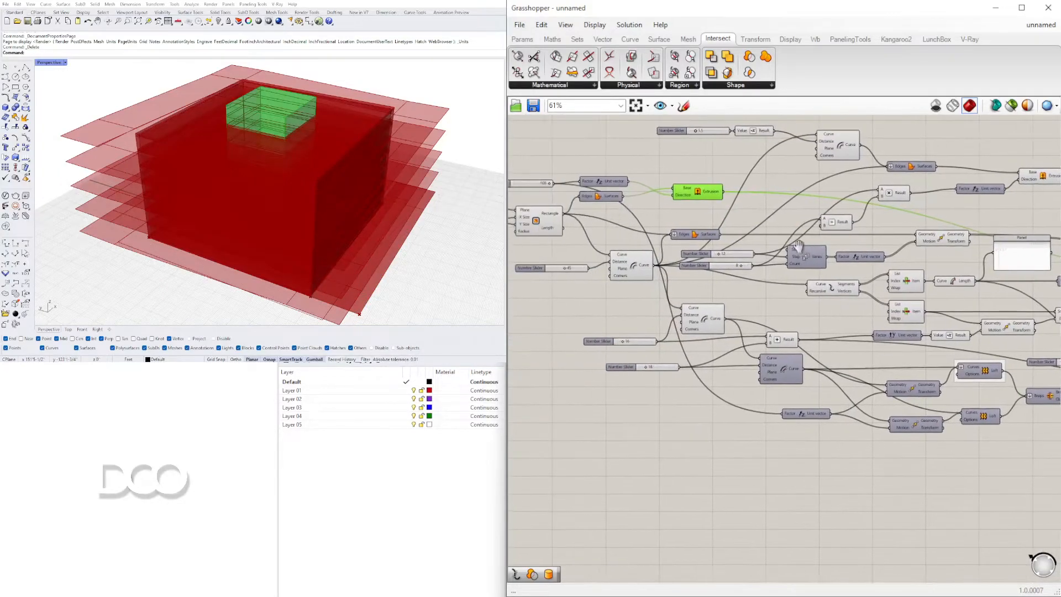
pyautogui.click(943, 245)
pyautogui.moveTo(386, 208); pyautogui.dragTo(289, 176, button='right')
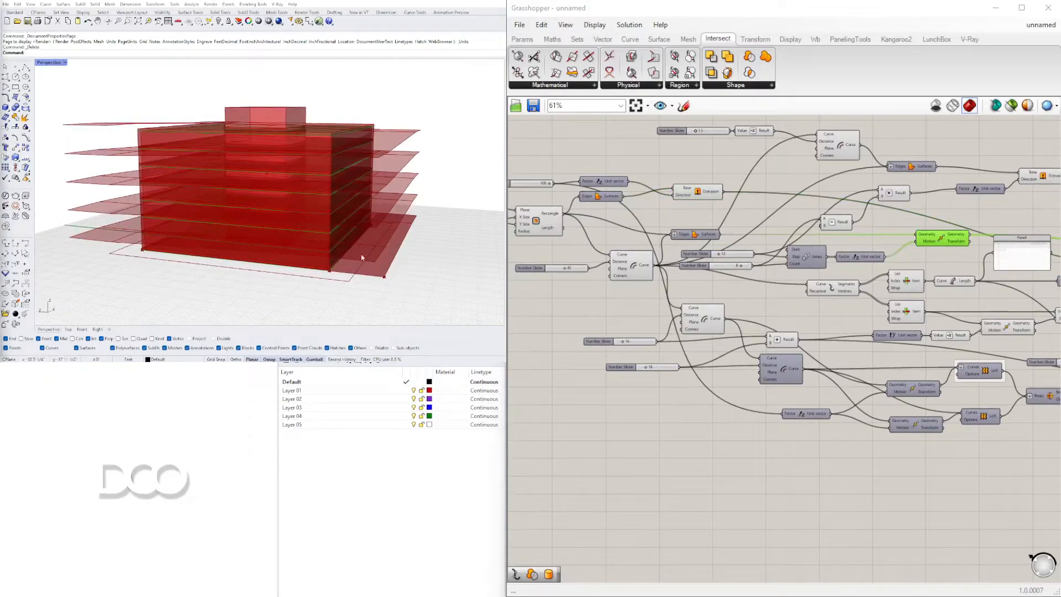
# - Connect the moved floor surfaces to the Brep input of Brep | Curve and place that component closer to Brep | Brep
pyautogui.moveTo(911, 300); pyautogui.dragTo(669, 297, button='right')
pyautogui.moveTo(892, 256); pyautogui.dragTo(576, 270, button='right')
pyautogui.scroll(-3, 780, 250)
pyautogui.scroll(3, 563, 248)
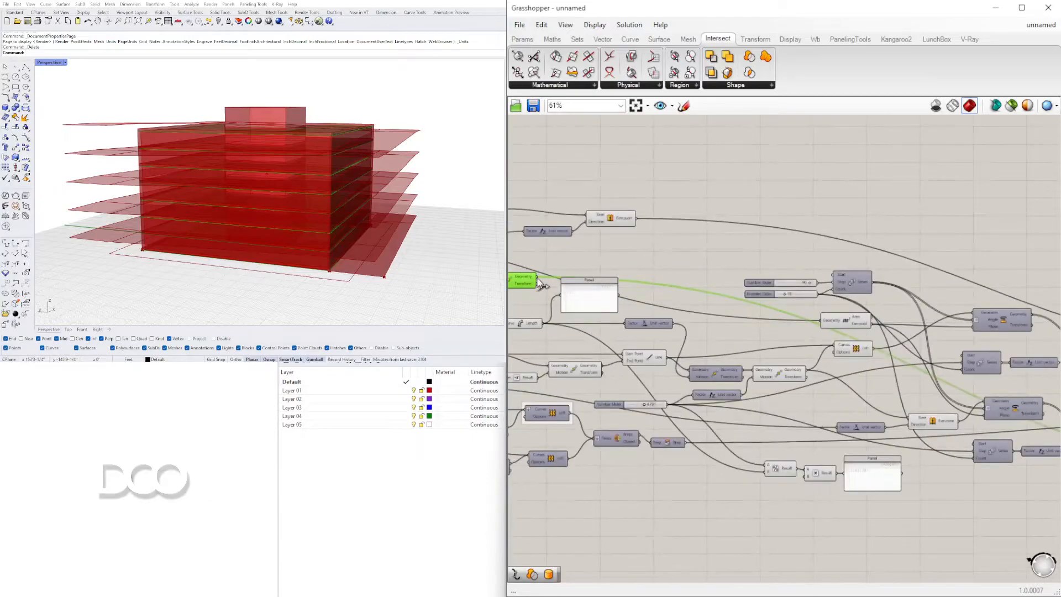
pyautogui.scroll(-5, 590, 272)
pyautogui.moveTo(539, 277); pyautogui.dragTo(906, 332)
pyautogui.scroll(7, 840, 273)
pyautogui.moveTo(886, 268); pyautogui.dragTo(768, 224, button='right')
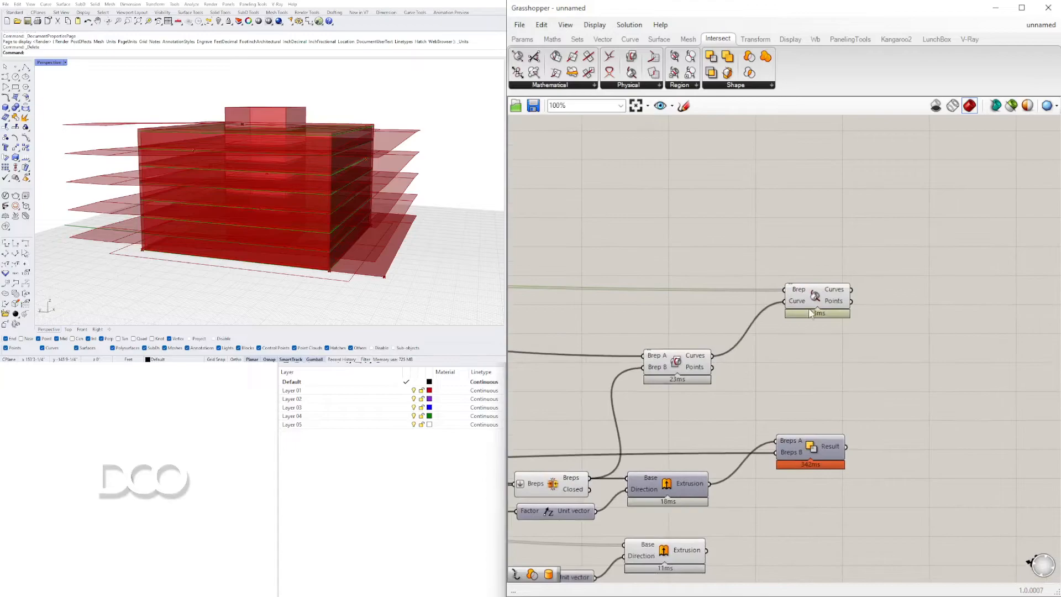
pyautogui.moveTo(818, 308); pyautogui.dragTo(768, 343)
pyautogui.moveTo(708, 352); pyautogui.dragTo(897, 281, button='right')
# - Select the Brep | Brep, Brep | Curve and wall Extrusion components in turn to compare the geometry they output
pyautogui.click(893, 286)
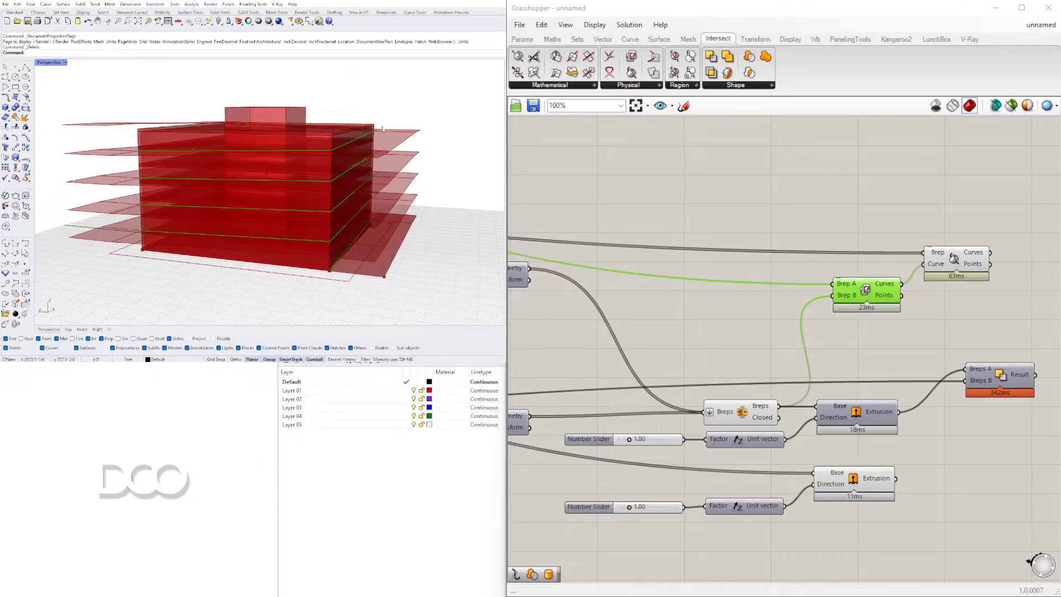
pyautogui.click(951, 266)
pyautogui.scroll(-3, 951, 266)
pyautogui.moveTo(746, 287); pyautogui.dragTo(1048, 278, button='right')
pyautogui.moveTo(687, 160); pyautogui.dragTo(954, 221, button='right')
pyautogui.scroll(3, 954, 220)
pyautogui.click(930, 257)
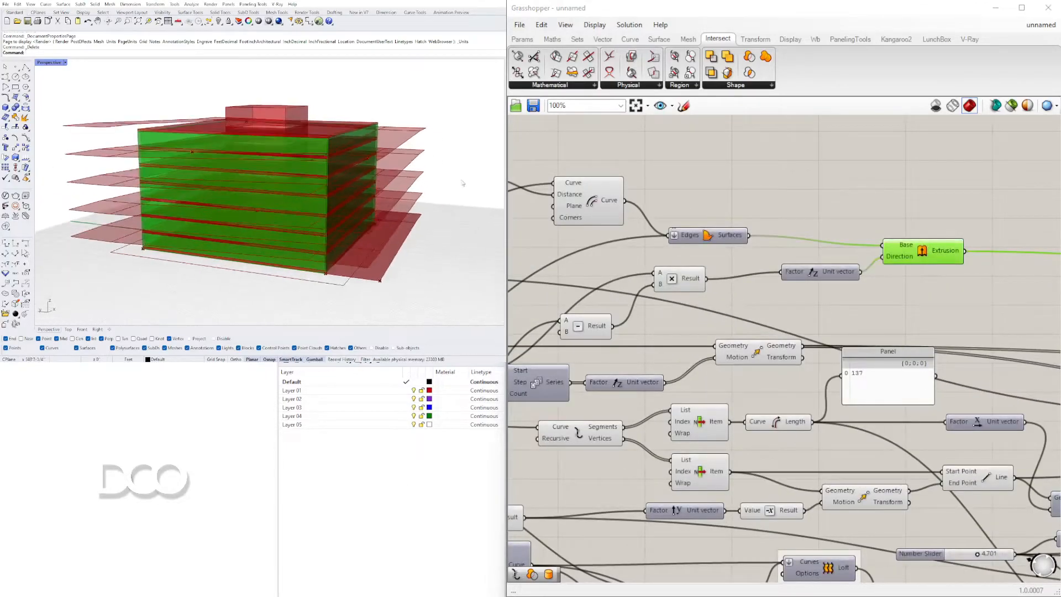
pyautogui.scroll(-4, 872, 325)
pyautogui.click(934, 349)
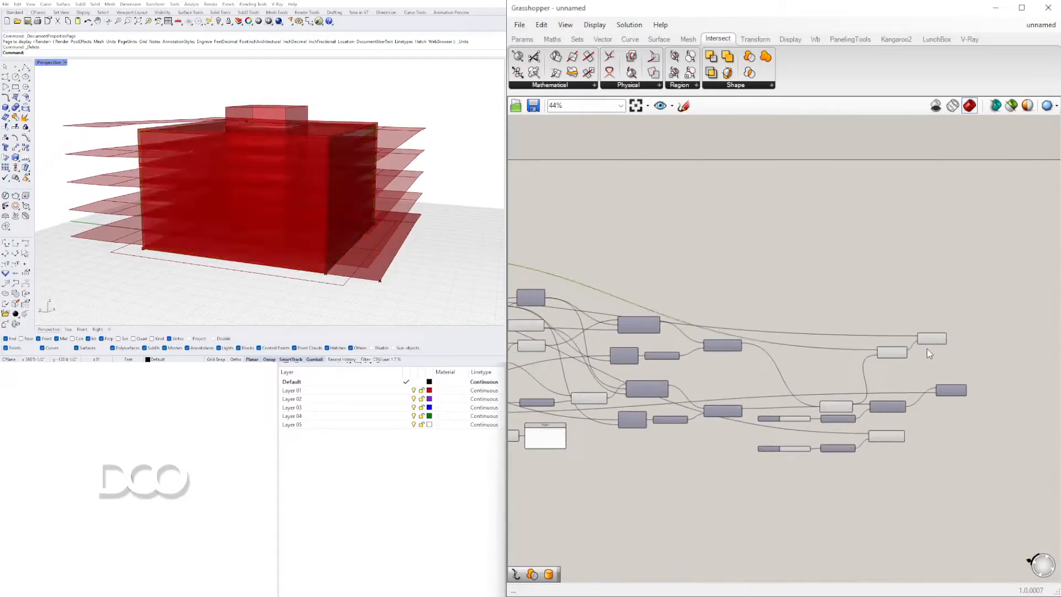
# - Select the Move component of the floor surfaces and examine the stacked floors in the model
pyautogui.scroll(4, 870, 343)
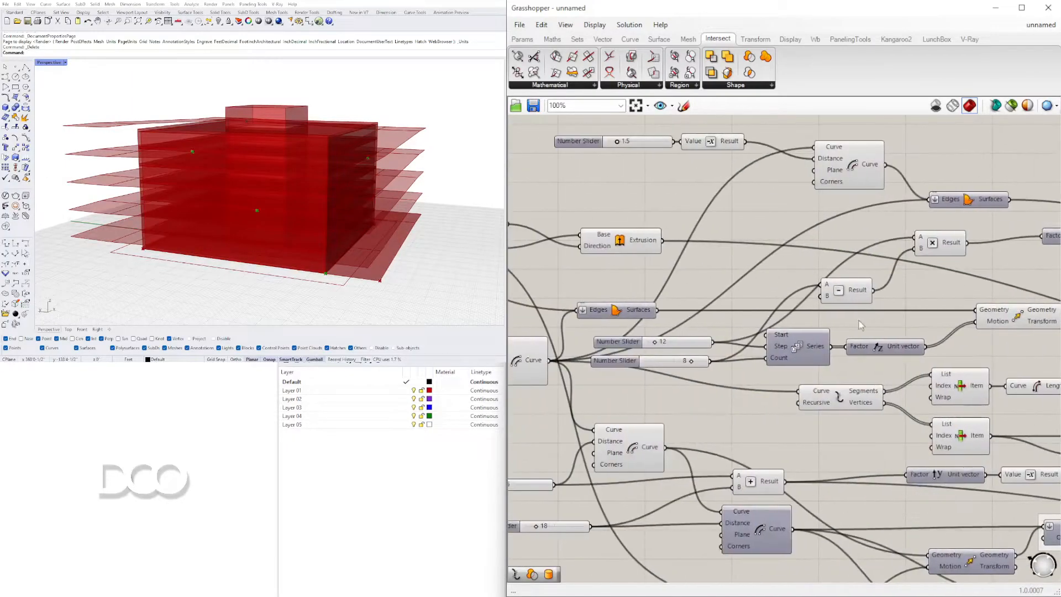
pyautogui.scroll(3, 735, 341)
pyautogui.click(668, 311)
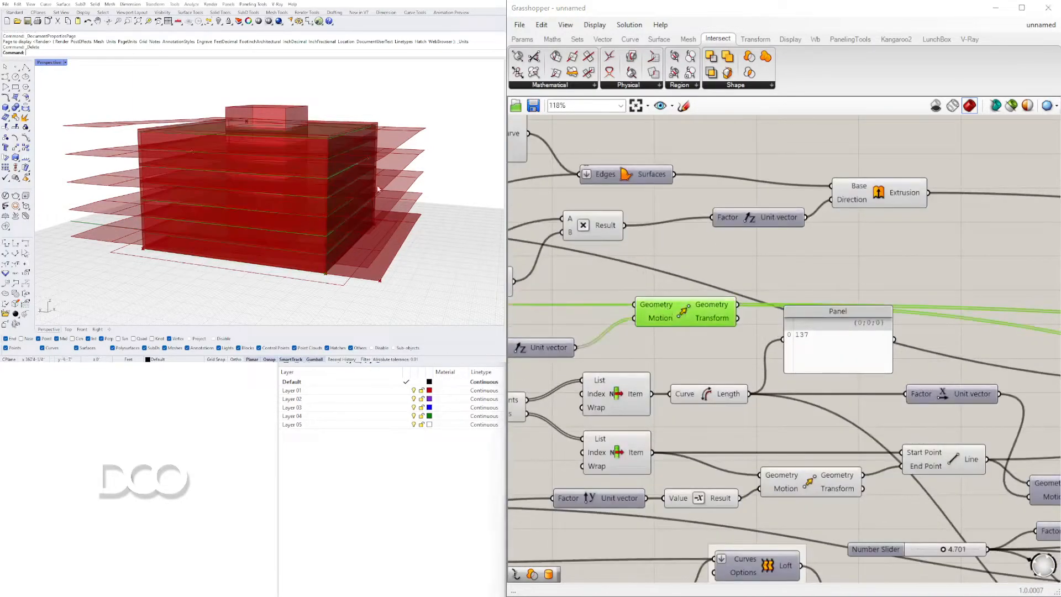
pyautogui.scroll(6, 367, 171)
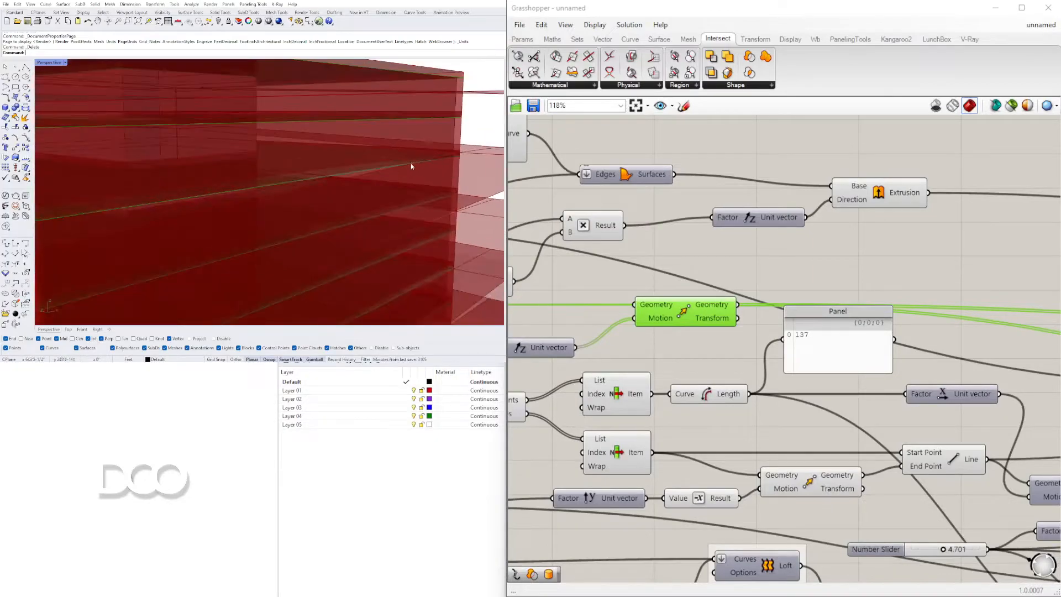
pyautogui.scroll(-6, 410, 167)
pyautogui.moveTo(407, 218); pyautogui.dragTo(429, 238, button='right')
pyautogui.scroll(-3, 835, 307)
# - Select the Brep | Curve component and examine its intersection points along the building in the model
pyautogui.moveTo(836, 307); pyautogui.dragTo(520, 310, button='right')
pyautogui.moveTo(995, 354); pyautogui.dragTo(667, 333, button='right')
pyautogui.scroll(4, 668, 334)
pyautogui.click(723, 333)
pyautogui.moveTo(723, 334); pyautogui.dragTo(721, 329)
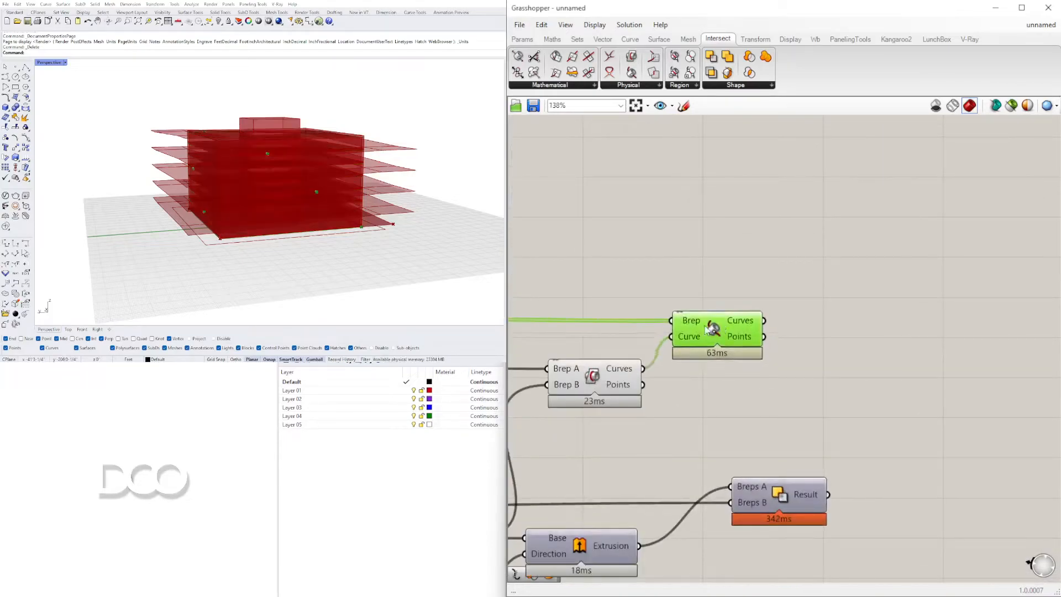
pyautogui.scroll(5, 192, 220)
pyautogui.moveTo(191, 220); pyautogui.dragTo(293, 239, button='right')
pyautogui.scroll(3, 291, 230)
pyautogui.scroll(-3, 298, 231)
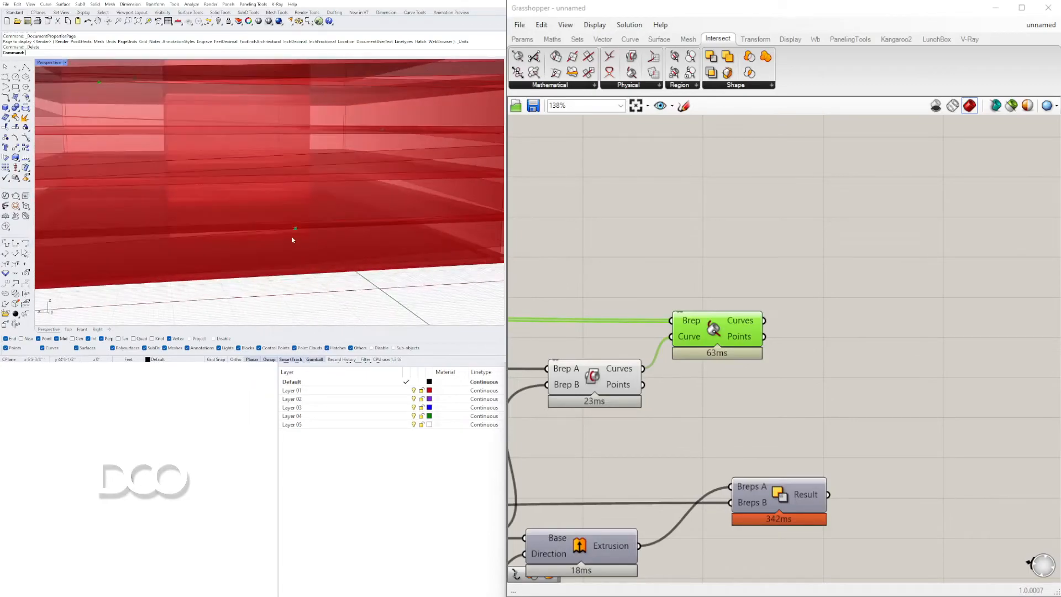
# - Add a Cylinder component beyond Brep | Curve and connect the Curves output to its Base input
pyautogui.doubleClick(860, 321)
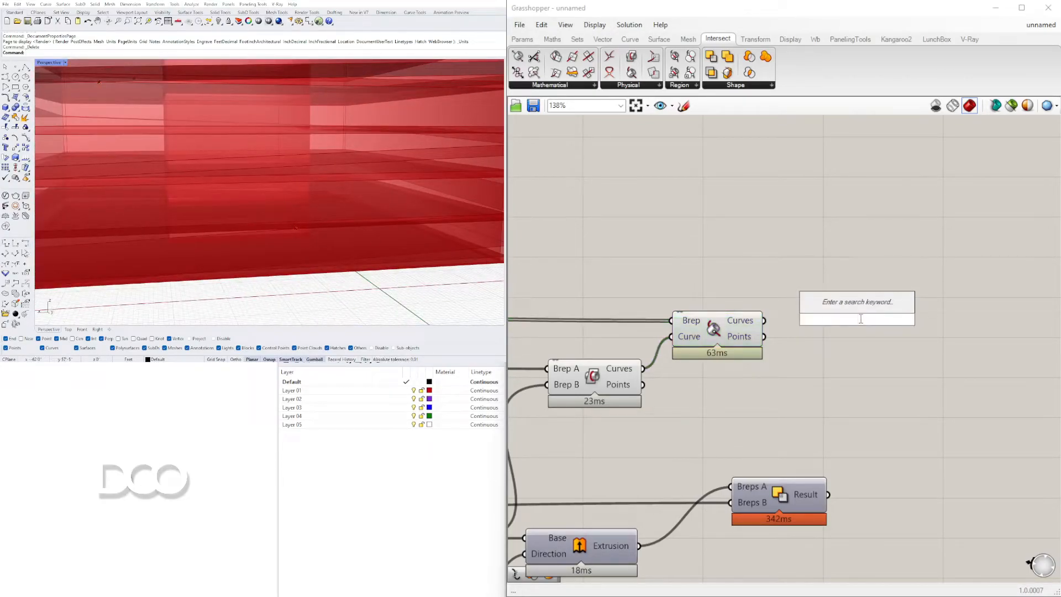
pyautogui.write('CYL')
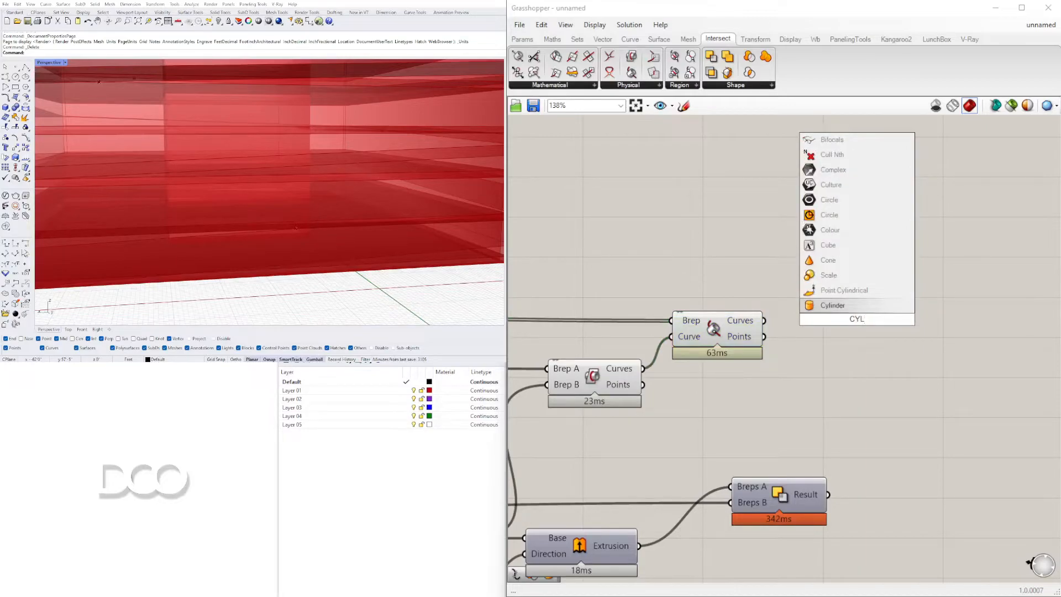
pyautogui.click(841, 305)
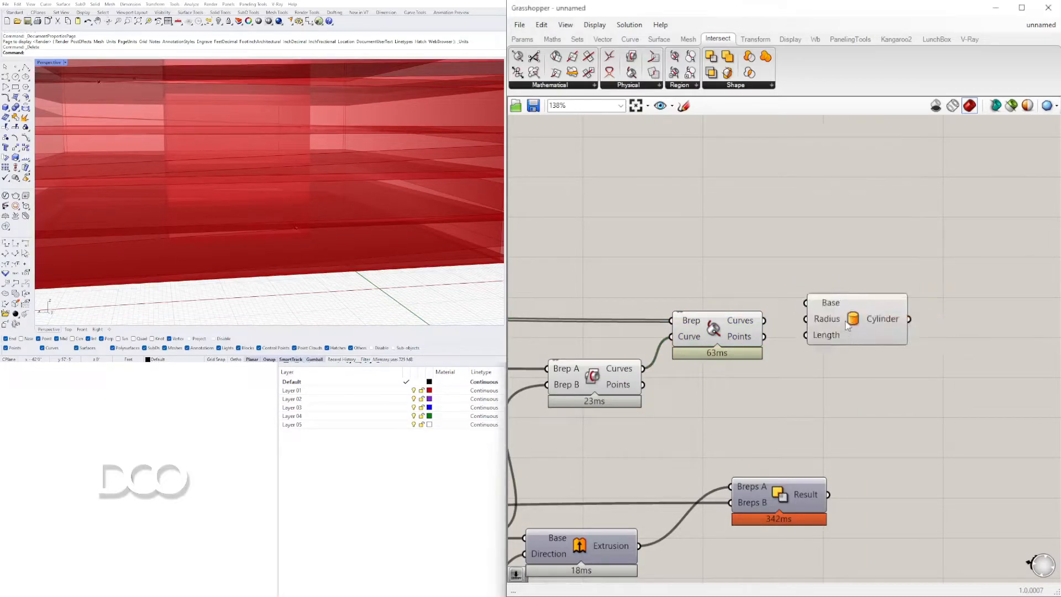
pyautogui.moveTo(848, 327); pyautogui.dragTo(954, 331)
pyautogui.click(712, 329)
pyautogui.moveTo(248, 221); pyautogui.dragTo(378, 179, button='right')
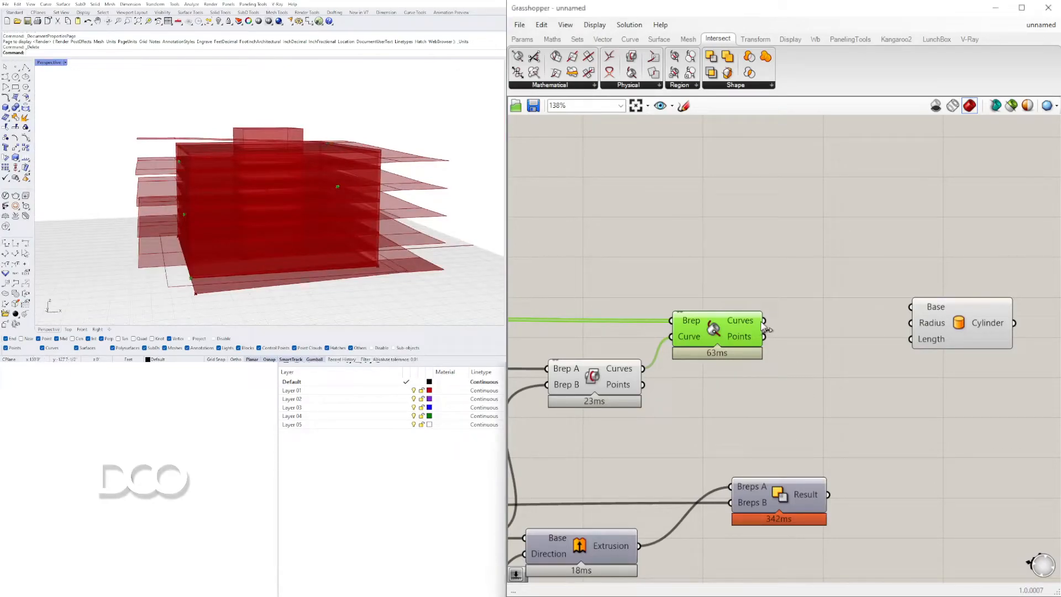
pyautogui.moveTo(785, 319); pyautogui.dragTo(932, 272)
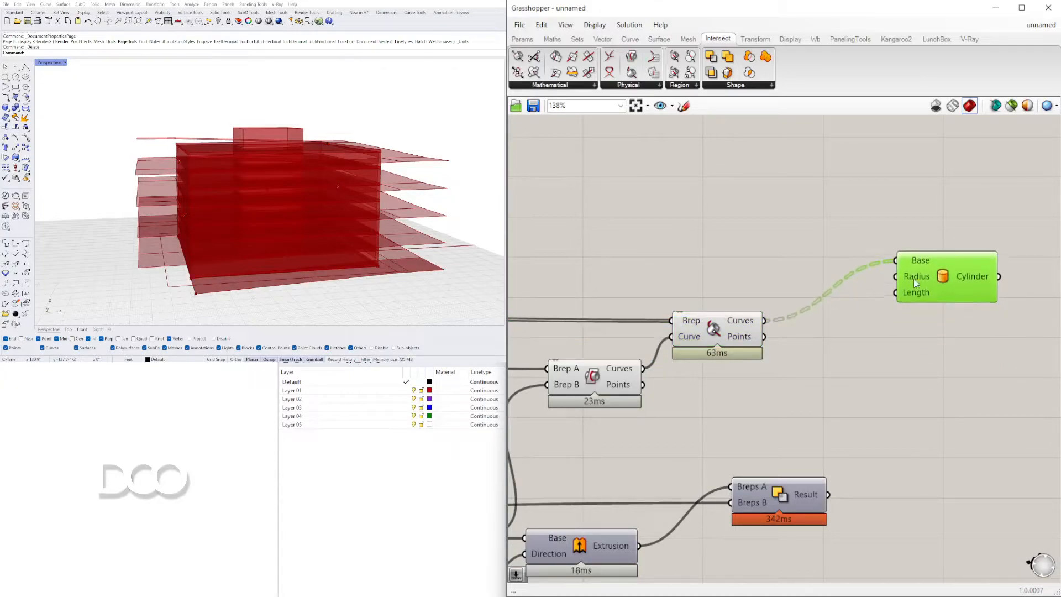
# - Create a number slider set to 10 and connect it to the Cylinder's Radius input
pyautogui.doubleClick(734, 278)
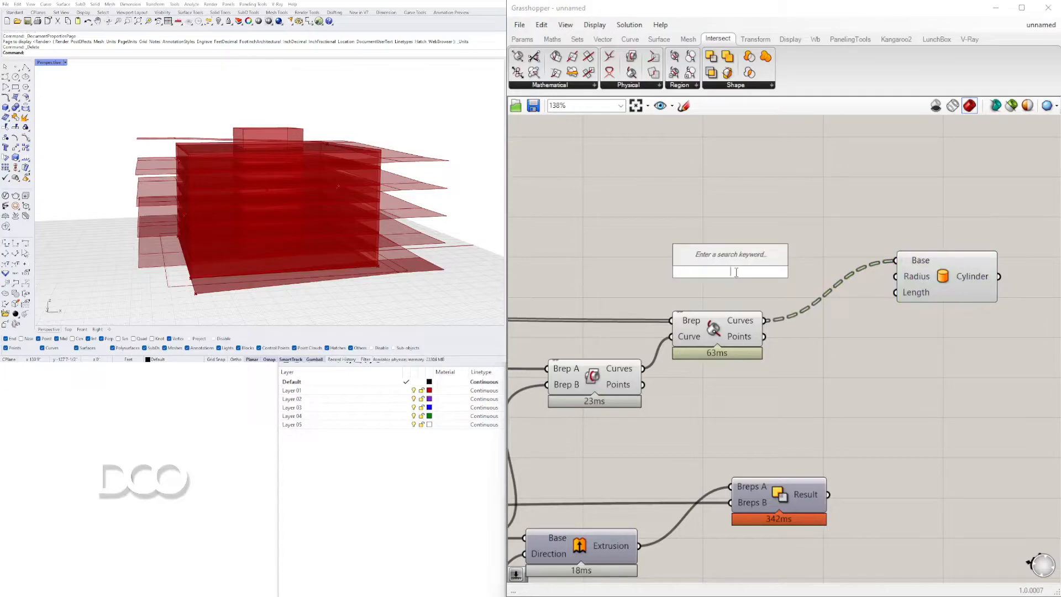
pyautogui.write('10')
pyautogui.press('Return')
pyautogui.moveTo(872, 288); pyautogui.dragTo(896, 276)
pyautogui.scroll(5, 353, 200)
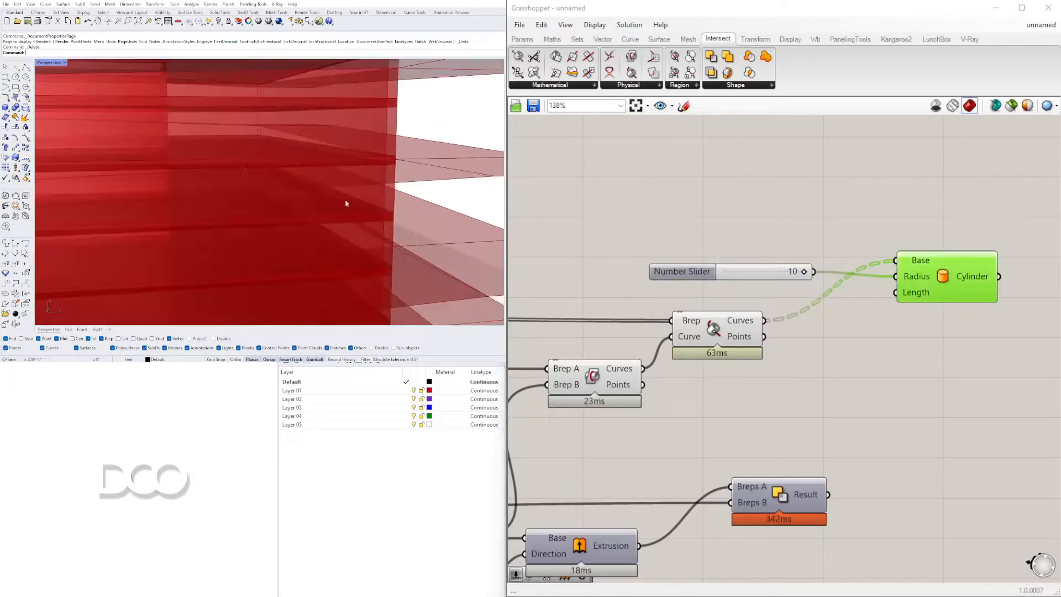
pyautogui.scroll(-5, 353, 200)
pyautogui.moveTo(663, 275); pyautogui.dragTo(622, 286)
# - Add a second number slider set to 10, stack the two sliders, and connect one to the Cylinder's Length input
pyautogui.click(714, 245)
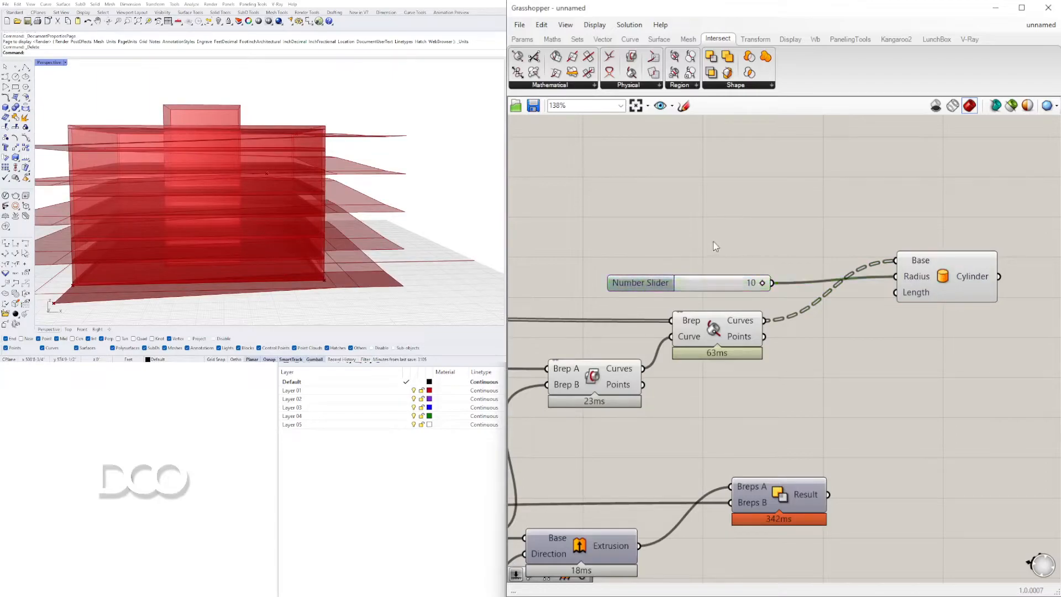
pyautogui.doubleClick(715, 246)
pyautogui.write('10')
pyautogui.press('Return')
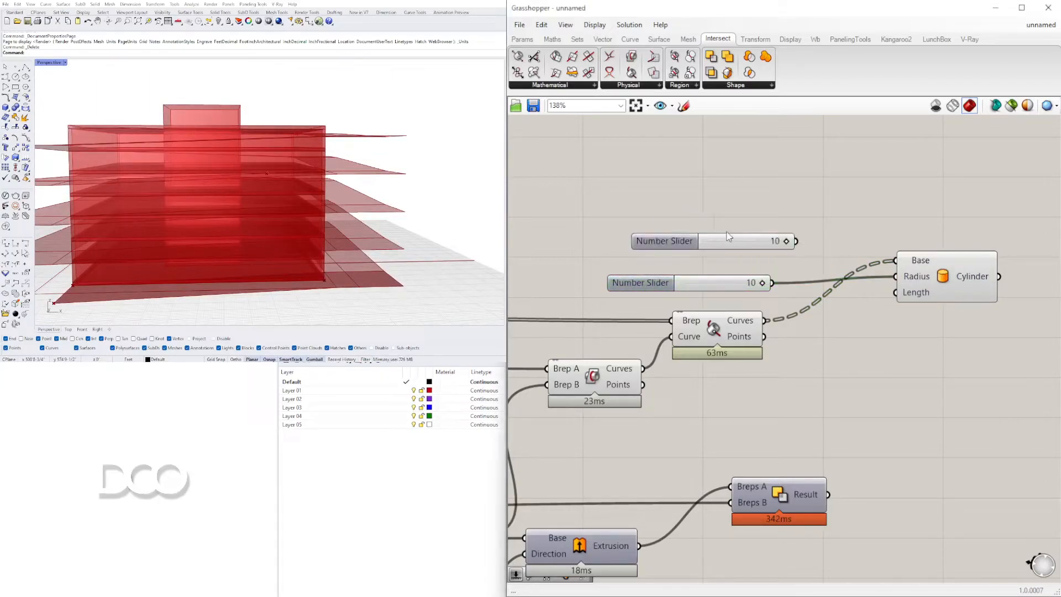
pyautogui.moveTo(642, 248); pyautogui.dragTo(688, 297)
pyautogui.moveTo(641, 278)
pyautogui.mouseDown()
pyautogui.moveTo(642, 230)
pyautogui.moveTo(652, 259)
pyautogui.mouseUp()
pyautogui.click(652, 204)
pyautogui.moveTo(779, 262)
pyautogui.mouseDown()
pyautogui.moveTo(860, 303)
pyautogui.moveTo(780, 258)
pyautogui.moveTo(896, 292)
pyautogui.mouseUp()
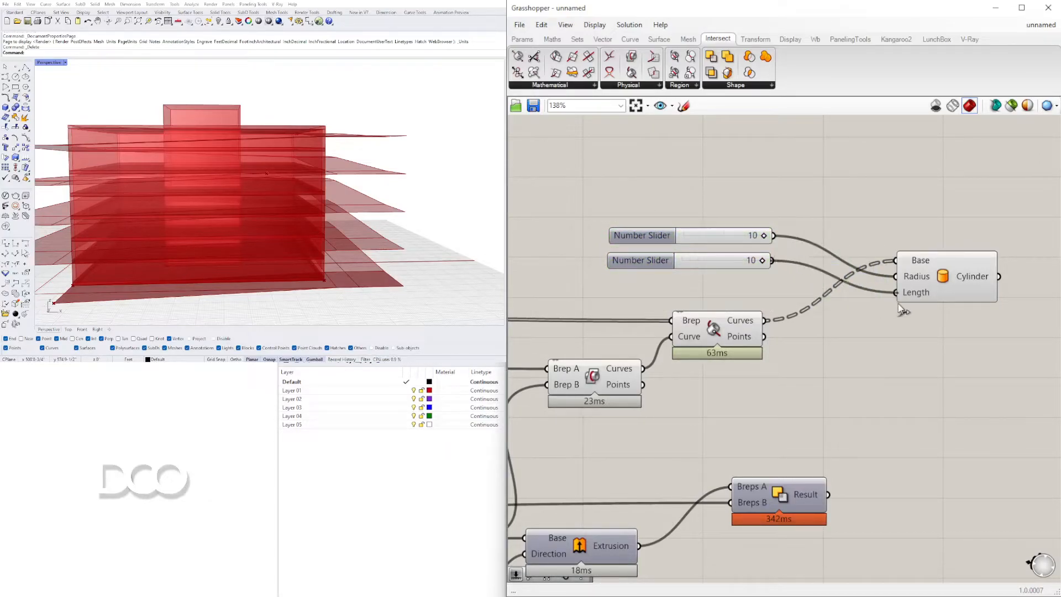
# - Try grafting the Cylinder's Base input, then set it to Flatten instead
pyautogui.click(959, 264)
pyautogui.moveTo(348, 246); pyautogui.dragTo(166, 238, button='right')
pyautogui.click(904, 201)
pyautogui.click(701, 338)
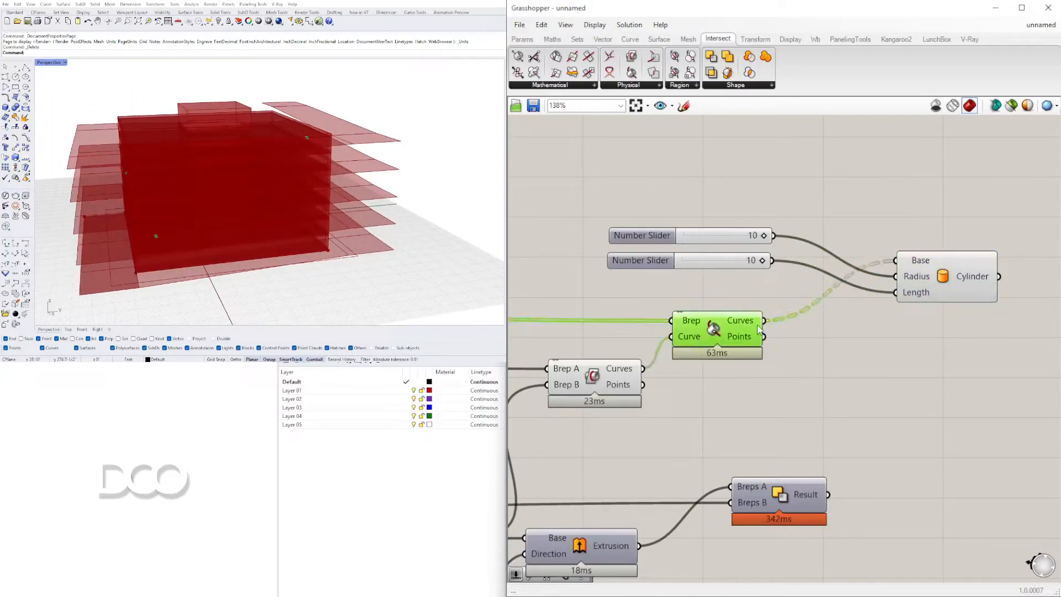
pyautogui.scroll(4, 923, 260)
pyautogui.rightClick(895, 265)
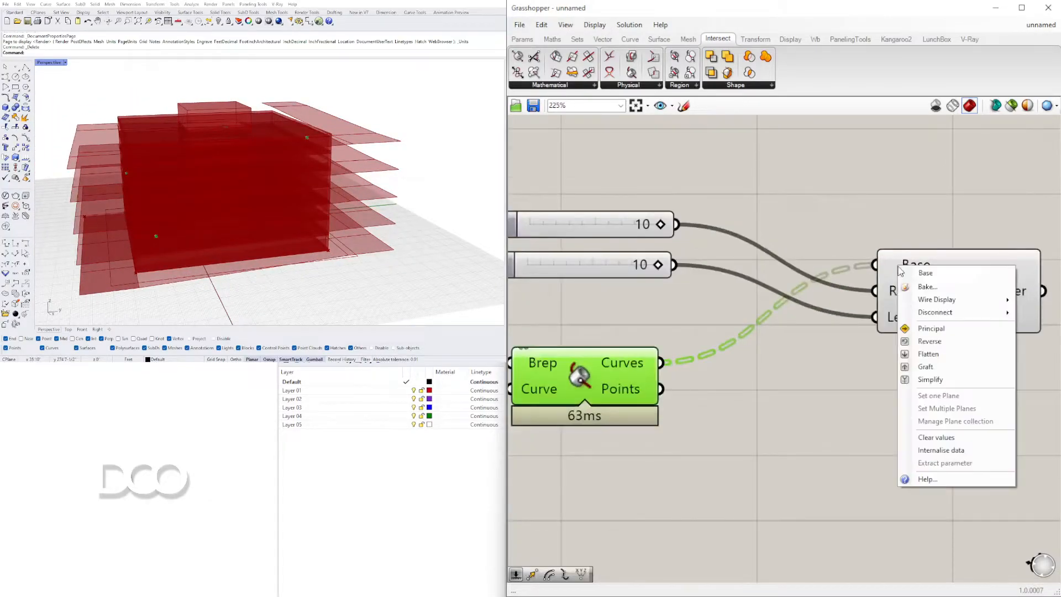
pyautogui.click(940, 367)
pyautogui.rightClick(888, 266)
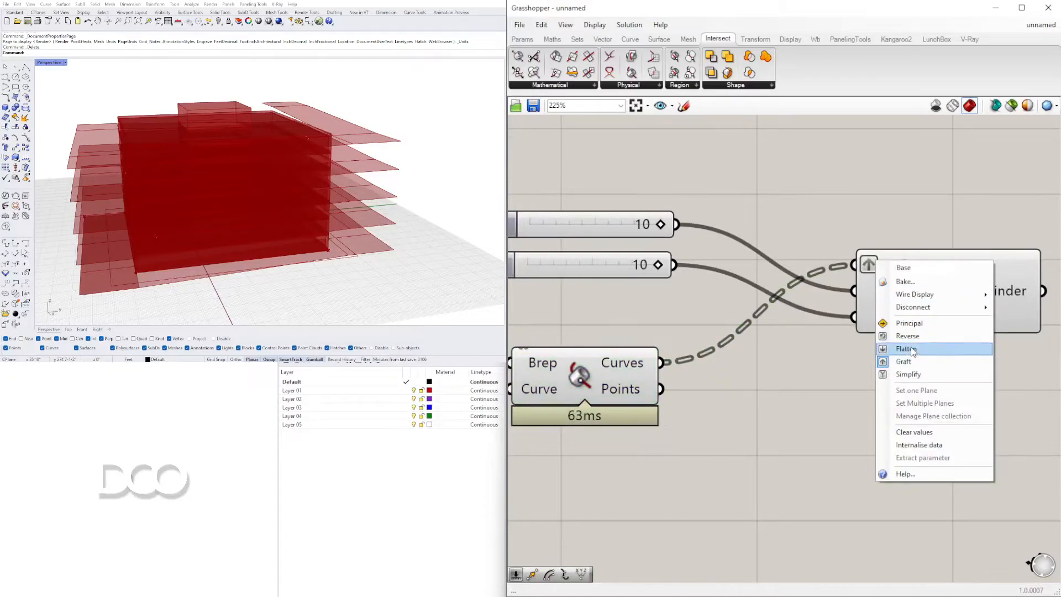
pyautogui.click(899, 353)
pyautogui.click(951, 301)
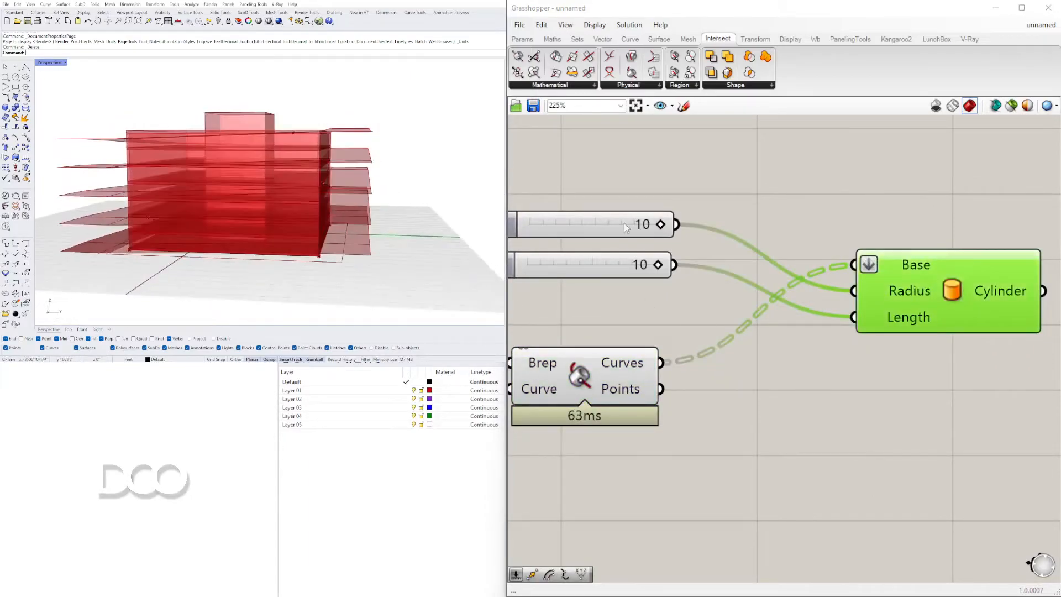
pyautogui.click(807, 232)
# - Replace the Cylinder's Base source with the Points output of Brep | Curve and place the Cylinder closer to it
pyautogui.scroll(-4, 807, 231)
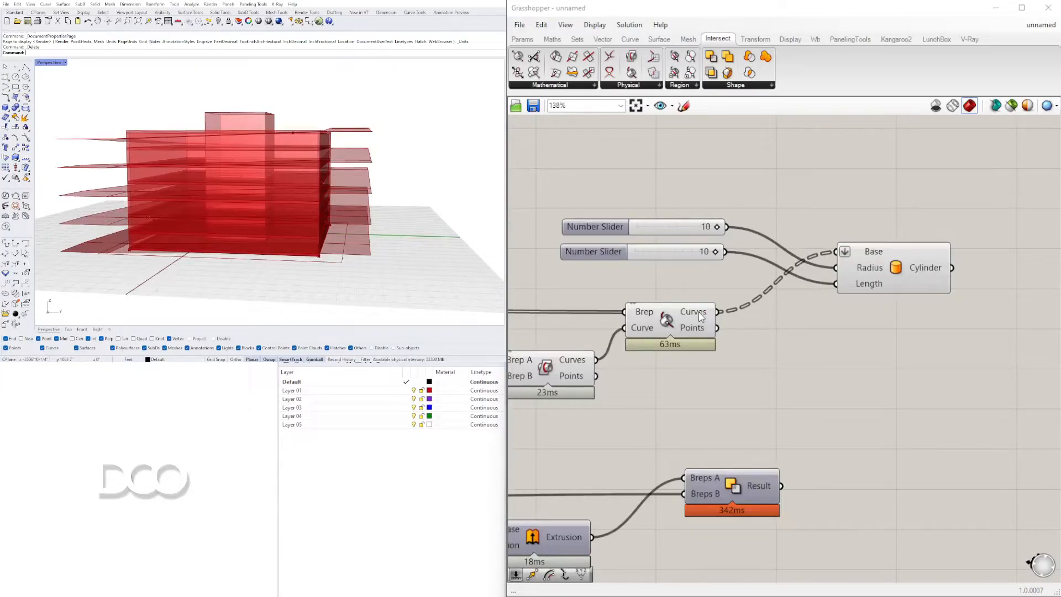
pyautogui.moveTo(717, 328); pyautogui.dragTo(836, 252)
pyautogui.click(895, 276)
pyautogui.moveTo(378, 196); pyautogui.dragTo(320, 237, button='right')
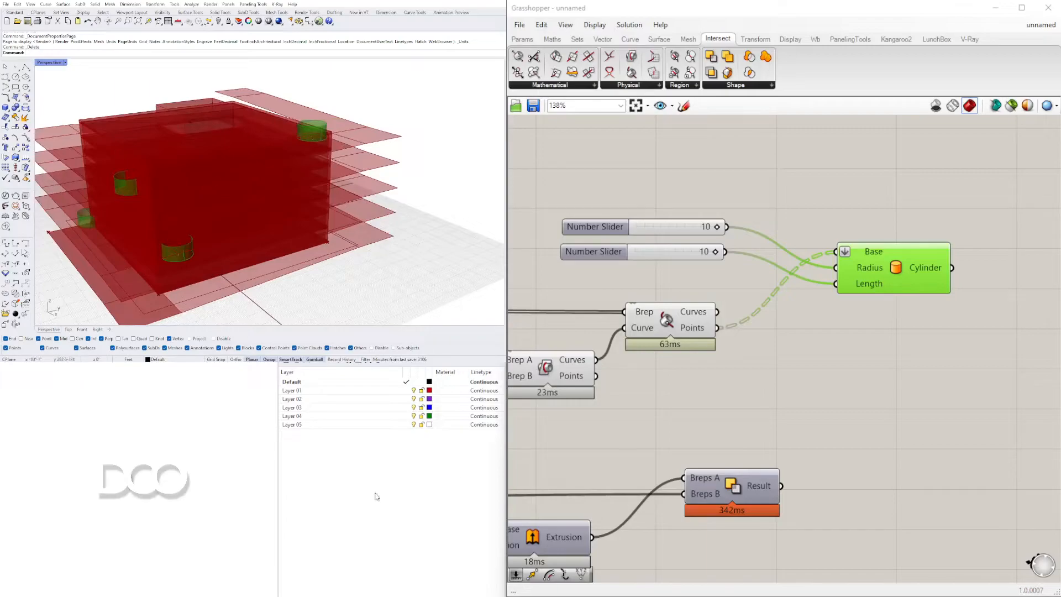
pyautogui.moveTo(908, 268); pyautogui.dragTo(862, 289)
pyautogui.scroll(5, 326, 118)
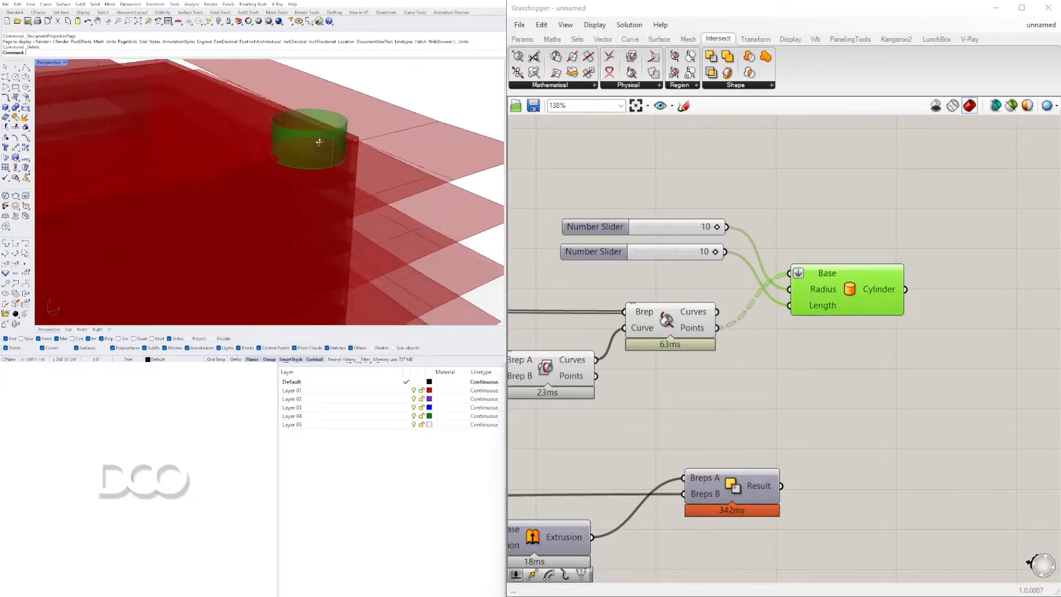
# - Add a Cap Holes component fed by the Cylinder output and turn off the Cylinder's preview
pyautogui.doubleClick(967, 278)
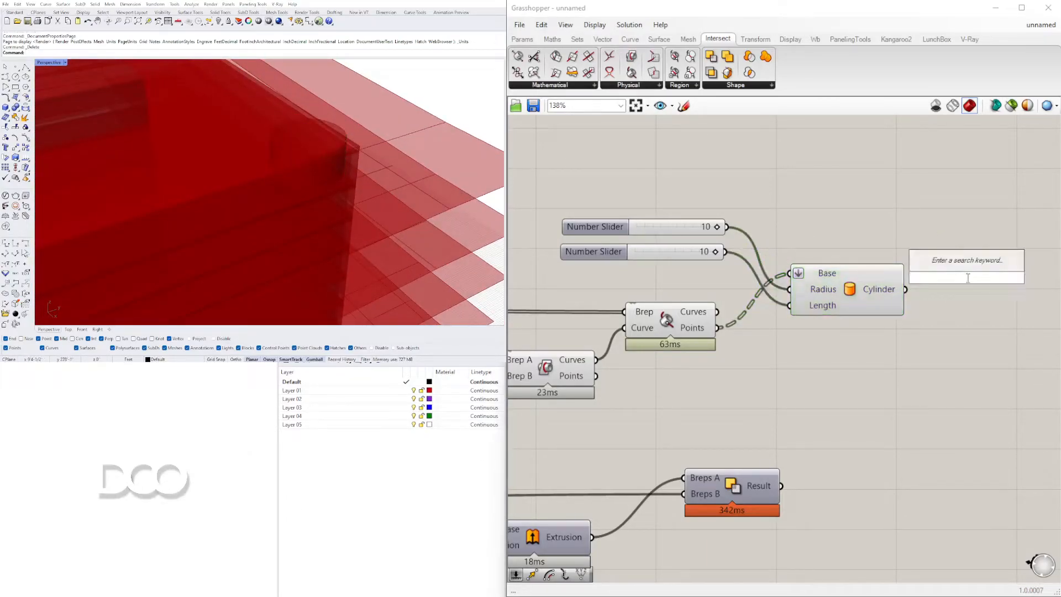
pyautogui.write('CAP')
pyautogui.click(935, 265)
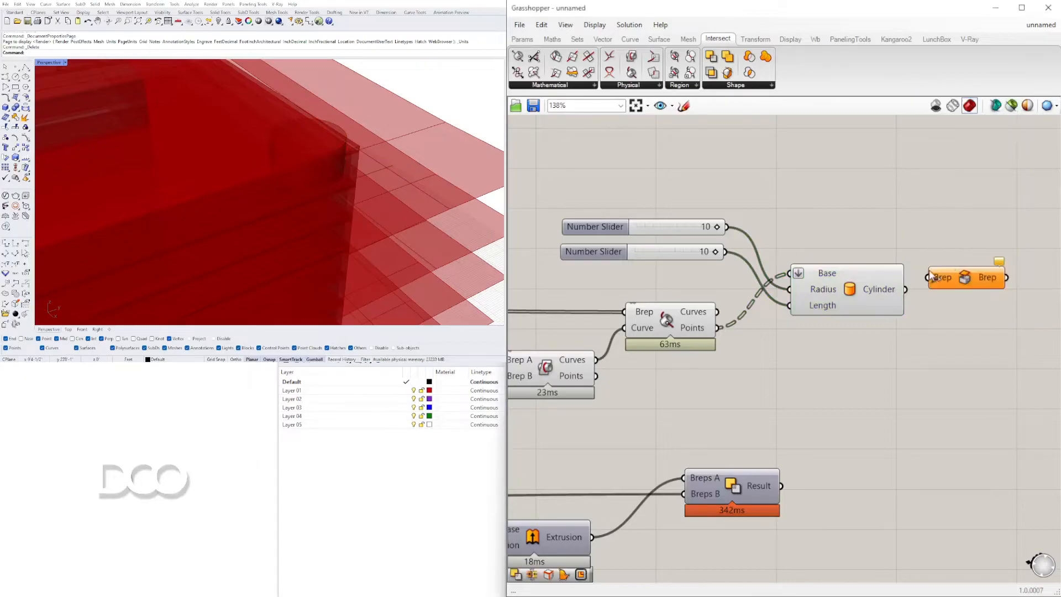
pyautogui.moveTo(1046, 372); pyautogui.dragTo(848, 287)
pyautogui.moveTo(843, 285); pyautogui.dragTo(838, 334)
pyautogui.click(863, 273)
pyautogui.click(859, 342)
pyautogui.rightClick(861, 346)
pyautogui.rightClick(850, 332)
# - Add a Solid Difference component in the free canvas area below the Cap Holes component
pyautogui.scroll(-3, 857, 353)
pyautogui.click(871, 408)
pyautogui.scroll(-1, 863, 393)
pyautogui.write('DIF')
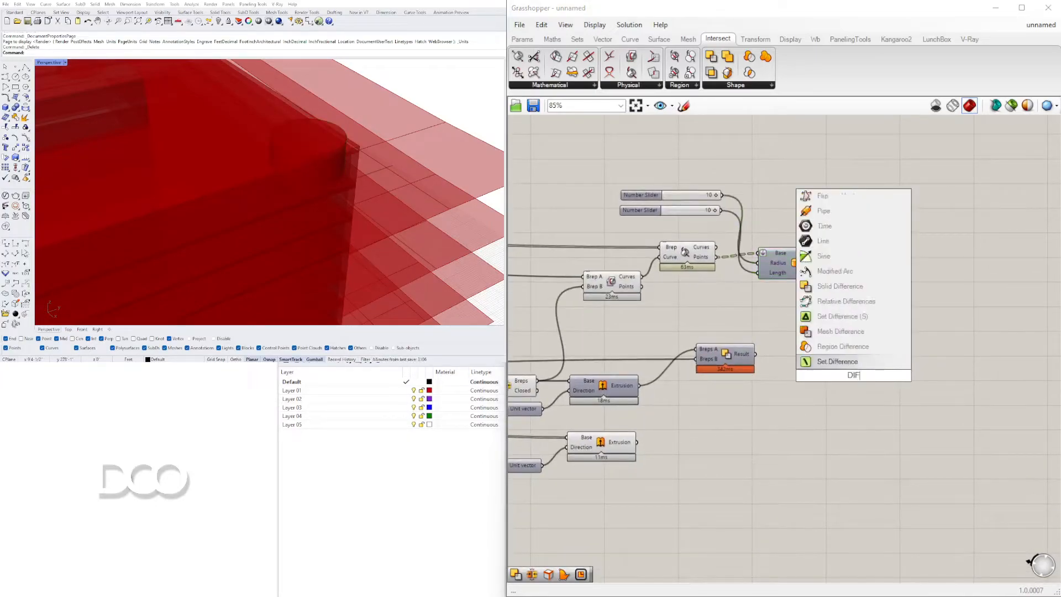
pyautogui.click(841, 287)
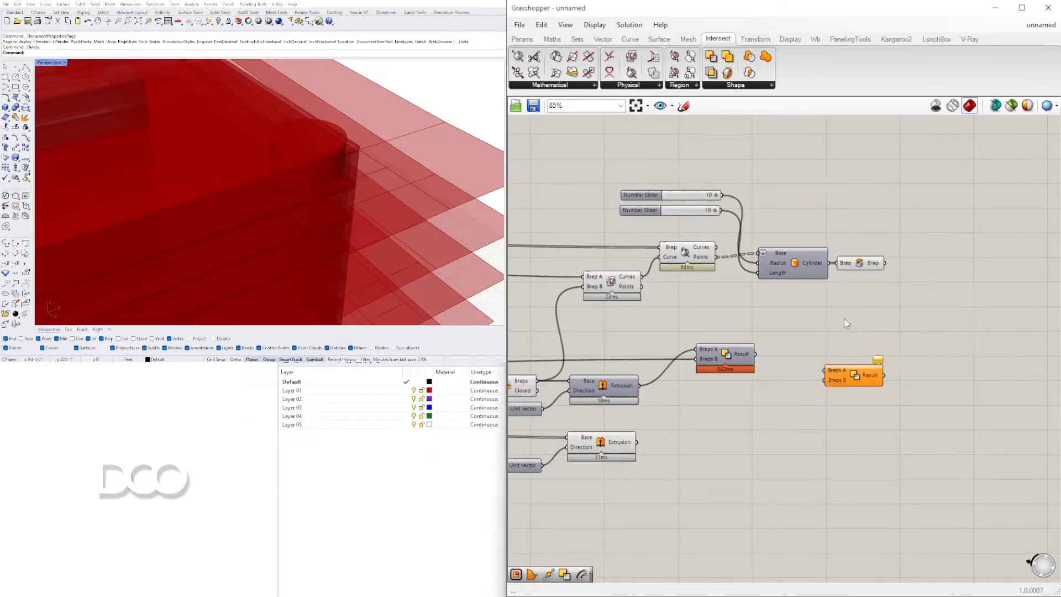
# - Identify the wall Extrusion among the upstream components and connect it to Breps A of Solid Difference
pyautogui.click(582, 450)
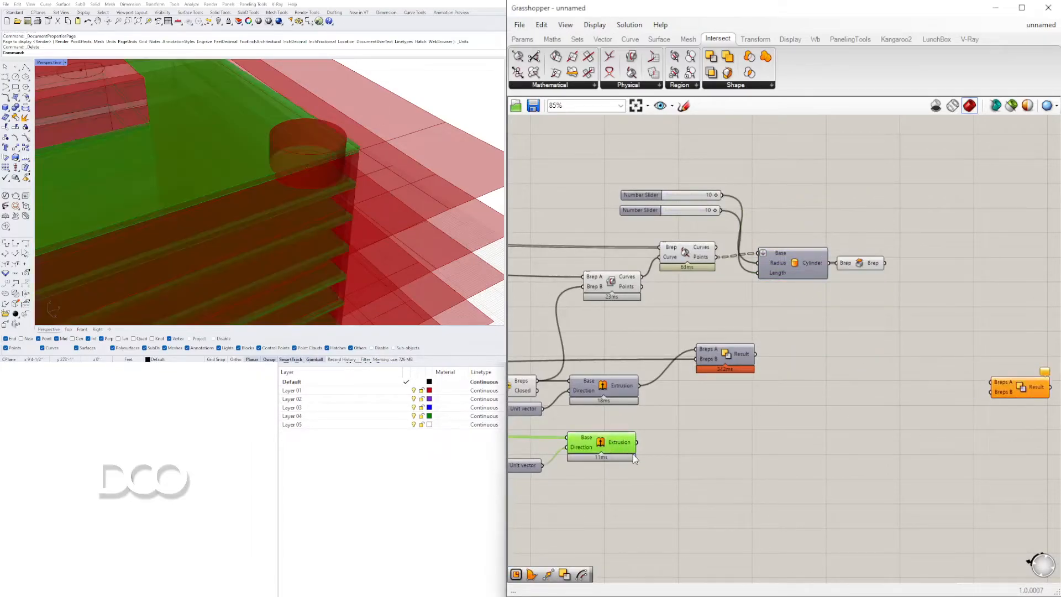
pyautogui.scroll(-5, 709, 462)
pyautogui.moveTo(709, 463); pyautogui.dragTo(906, 362, button='right')
pyautogui.scroll(6, 727, 355)
pyautogui.moveTo(727, 355); pyautogui.dragTo(711, 391, button='right')
pyautogui.scroll(-2, 957, 374)
pyautogui.click(949, 348)
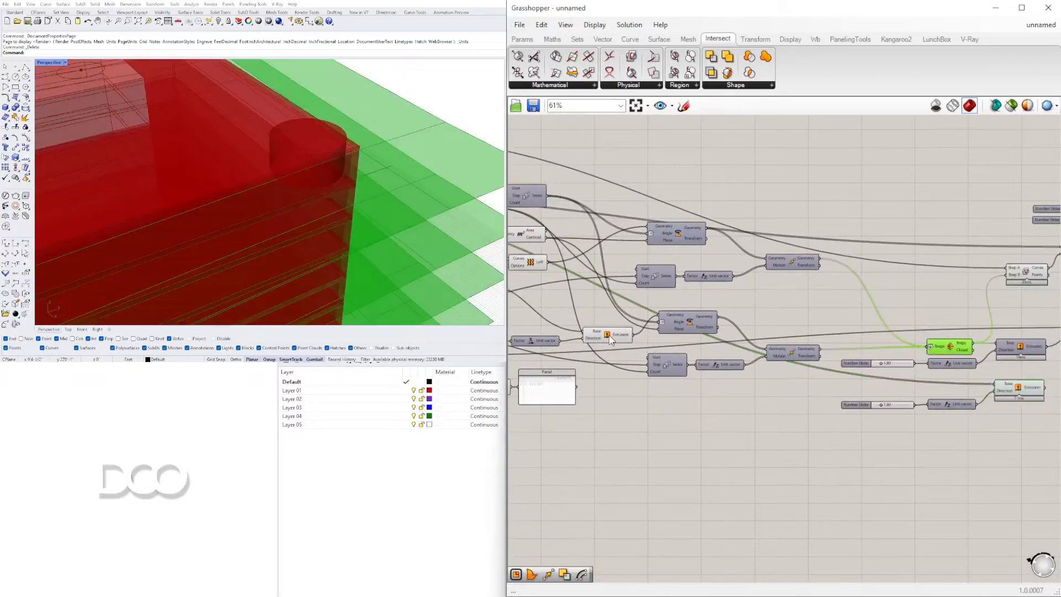
pyautogui.click(610, 338)
pyautogui.scroll(-3, 649, 332)
pyautogui.moveTo(618, 367); pyautogui.dragTo(909, 382, button='right')
pyautogui.scroll(4, 896, 310)
pyautogui.moveTo(780, 286); pyautogui.dragTo(754, 169, button='right')
pyautogui.click(867, 162)
pyautogui.scroll(-8, 747, 177)
pyautogui.scroll(8, 919, 216)
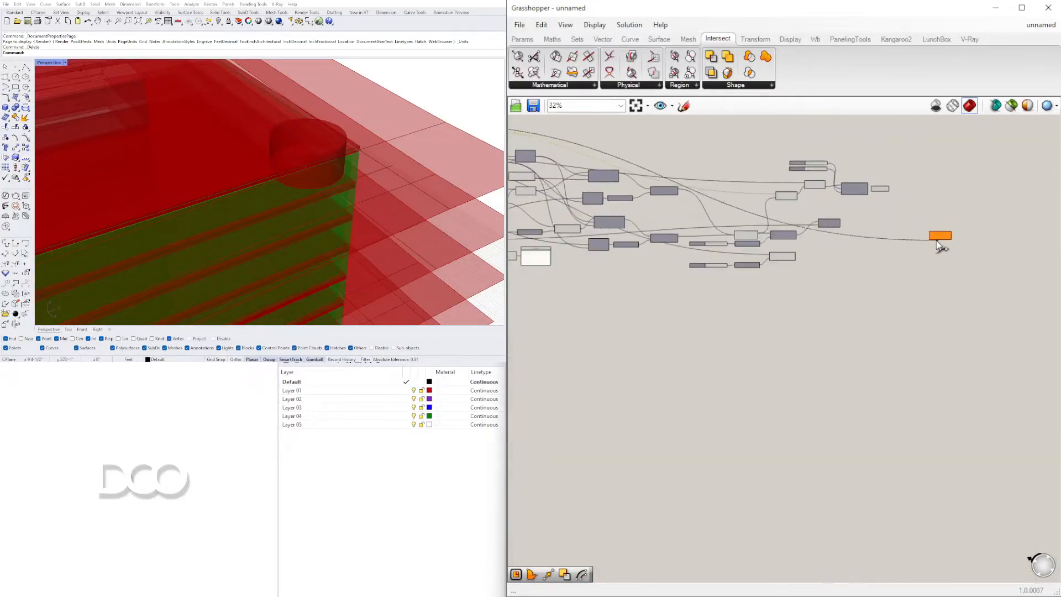
# - Place Solid Difference above the Cap Holes component and connect the capped cylinders to its Breps B input
pyautogui.moveTo(929, 225); pyautogui.dragTo(927, 160)
pyautogui.moveTo(896, 168); pyautogui.dragTo(881, 348, button='right')
pyautogui.scroll(3, 905, 344)
pyautogui.moveTo(908, 340); pyautogui.dragTo(831, 144)
pyautogui.moveTo(831, 149); pyautogui.dragTo(866, 341, button='right')
pyautogui.click(754, 466)
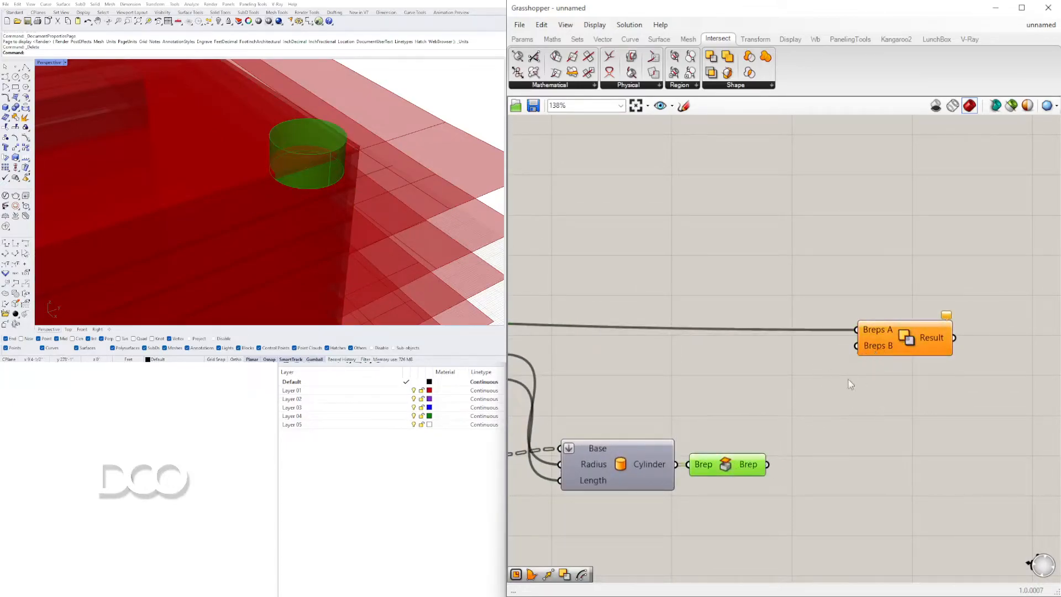
pyautogui.moveTo(858, 357); pyautogui.dragTo(858, 356)
# - Select Solid Difference and examine the wall openings around the building in the model
pyautogui.click(890, 336)
pyautogui.moveTo(713, 392); pyautogui.dragTo(761, 358, button='right')
pyautogui.scroll(-10, 368, 161)
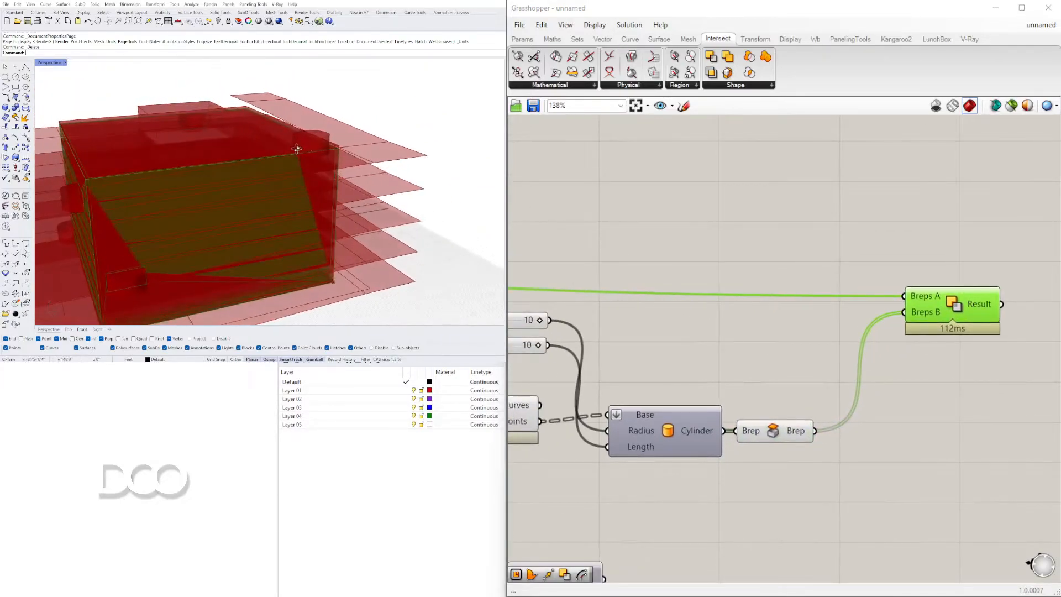
pyautogui.moveTo(332, 190); pyautogui.dragTo(476, 181, button='right')
pyautogui.click(949, 284)
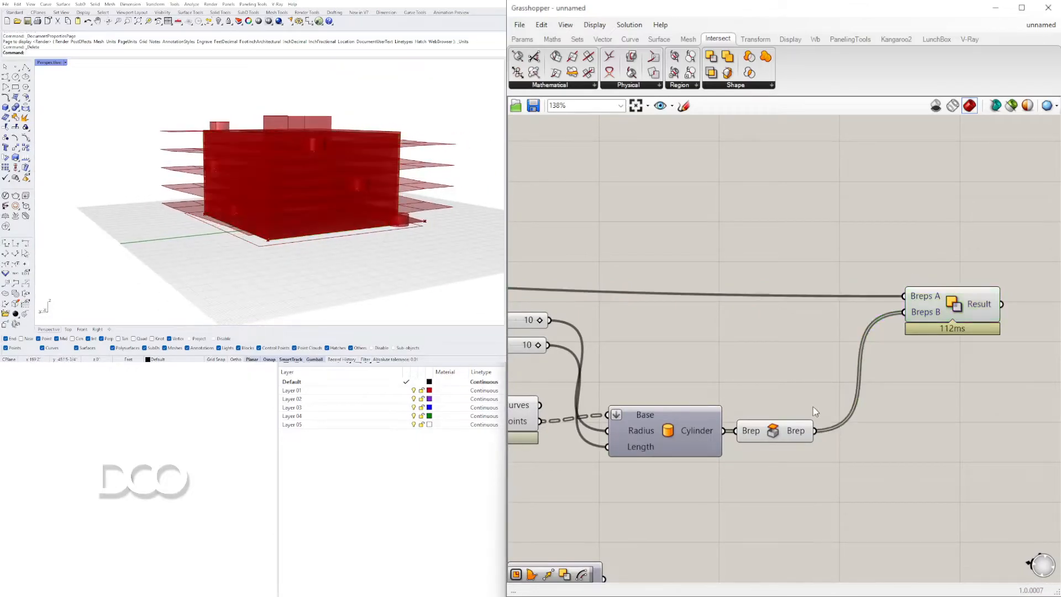
# - Turn off the preview of the capped cylinders
pyautogui.rightClick(773, 436)
pyautogui.click(798, 454)
pyautogui.moveTo(292, 211); pyautogui.dragTo(282, 138, button='right')
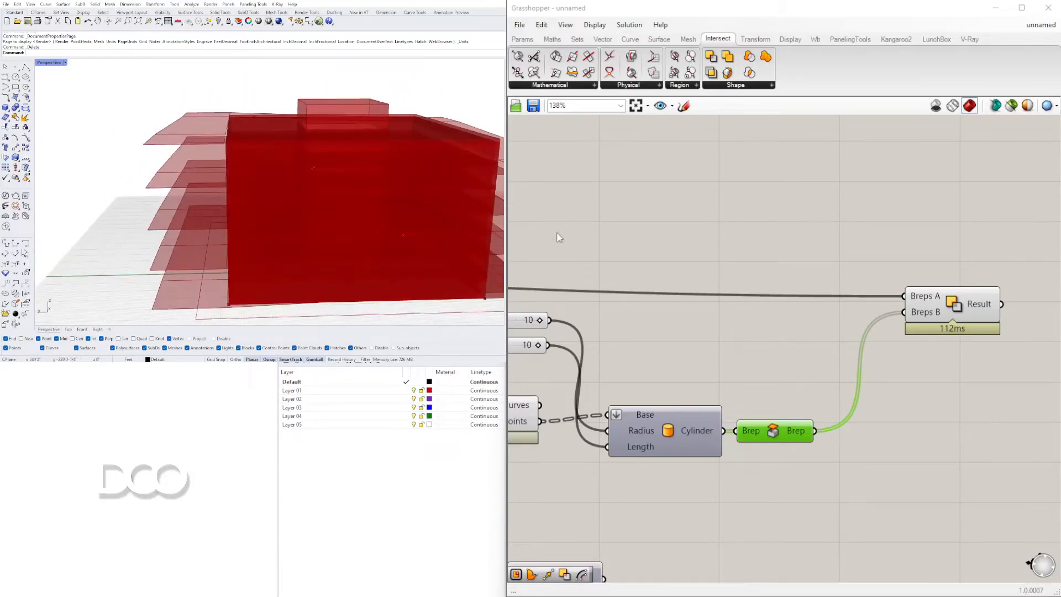
# - Turn off the preview of the wall Extrusion that feeds Breps A of the wall Solid Difference
pyautogui.scroll(-4, 766, 178)
pyautogui.click(865, 250)
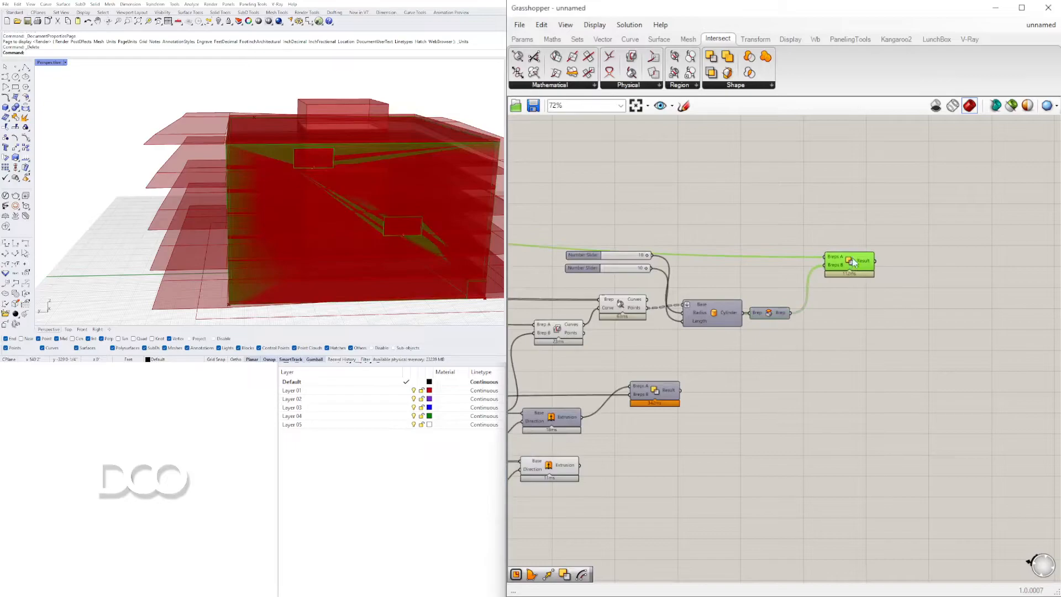
pyautogui.scroll(-1, 866, 250)
pyautogui.moveTo(689, 273); pyautogui.dragTo(844, 266, button='right')
pyautogui.scroll(-2, 648, 221)
pyautogui.scroll(5, 721, 259)
pyautogui.click(630, 251)
pyautogui.rightClick(630, 250)
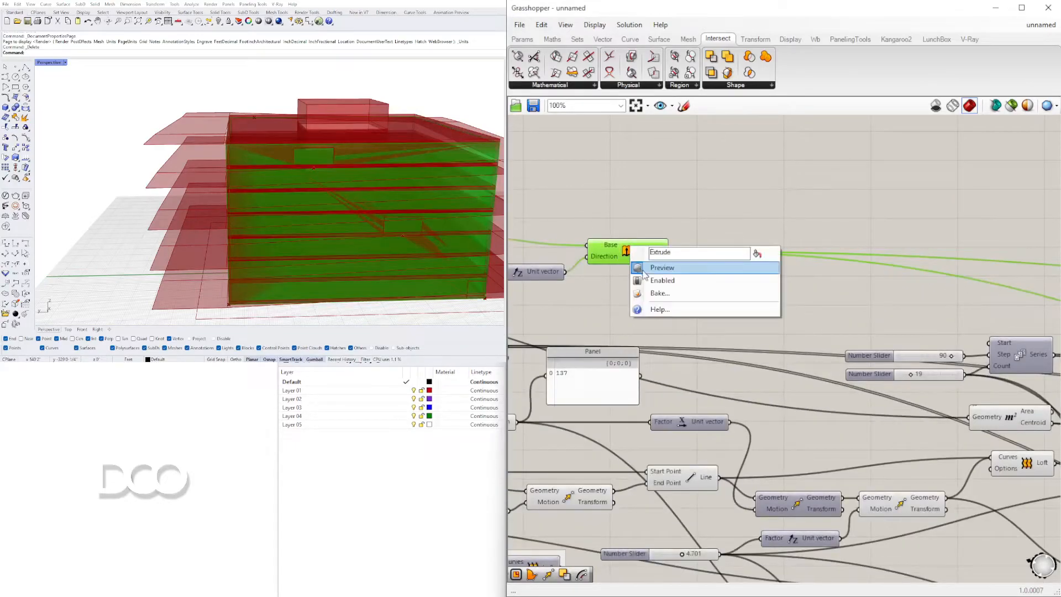
pyautogui.click(663, 268)
pyautogui.moveTo(272, 176); pyautogui.dragTo(264, 210, button='right')
# - Examine the Extrusion, Move and Loft components along the definition to identify the geometry each one previews
pyautogui.scroll(-3, 659, 308)
pyautogui.moveTo(659, 308); pyautogui.dragTo(970, 258, button='right')
pyautogui.moveTo(834, 291); pyautogui.dragTo(575, 274, button='right')
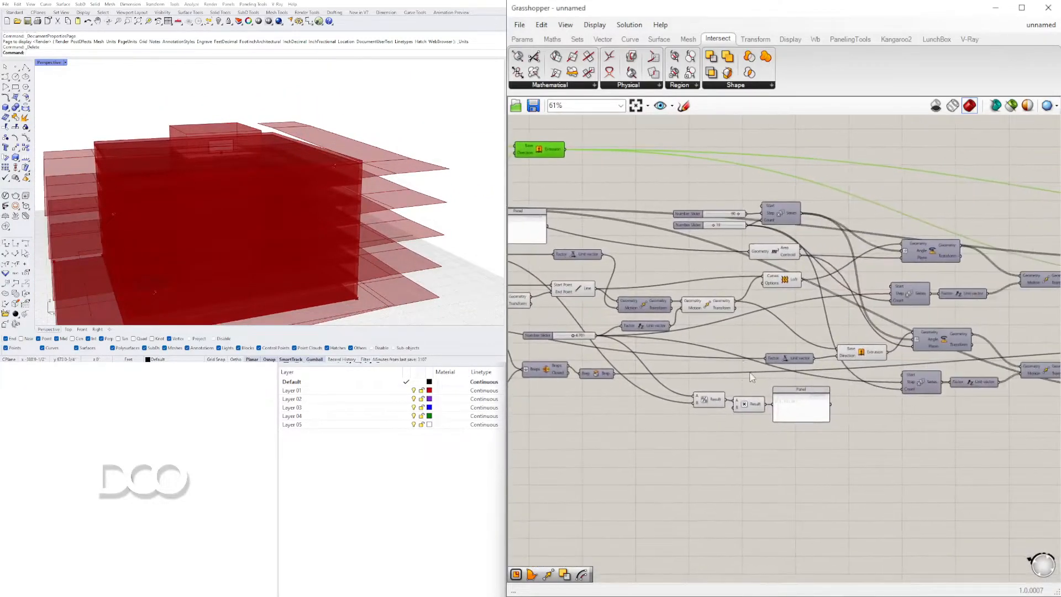
pyautogui.click(865, 354)
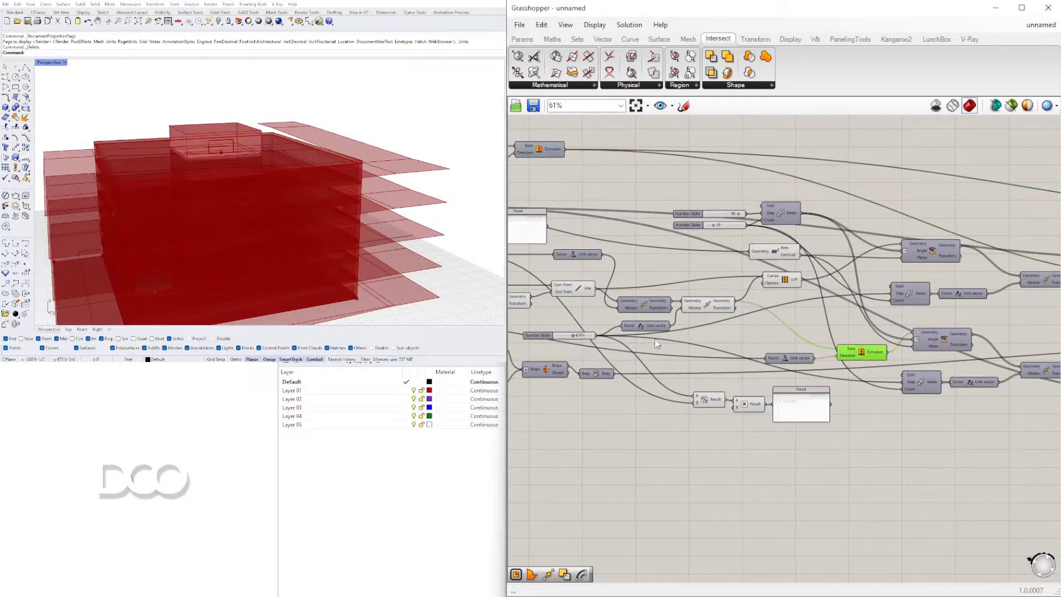
pyautogui.moveTo(649, 343); pyautogui.dragTo(823, 333, button='right')
pyautogui.click(889, 294)
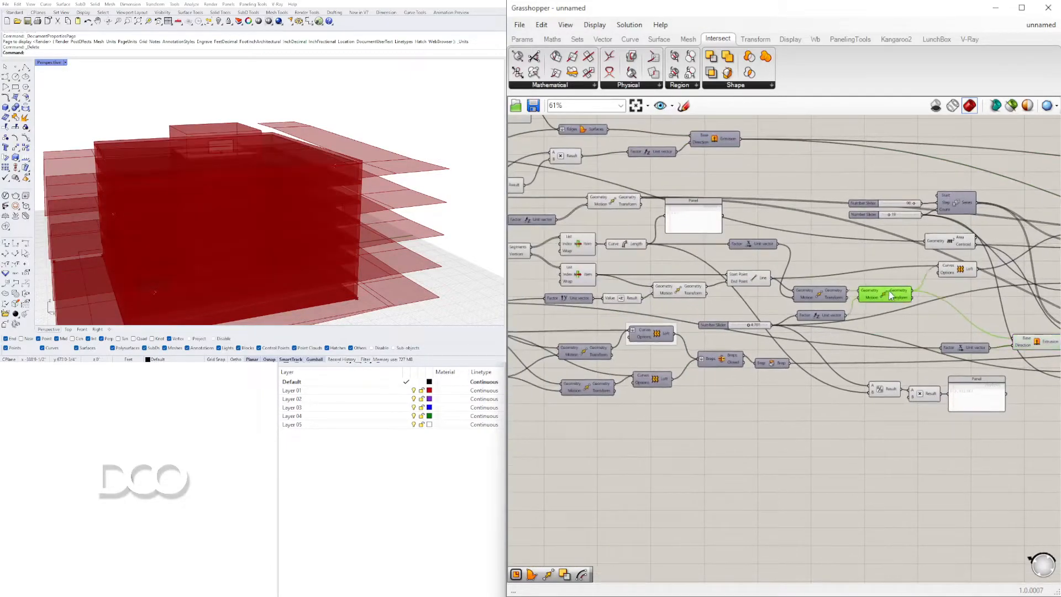
pyautogui.click(955, 274)
pyautogui.scroll(-1, 781, 306)
pyautogui.moveTo(704, 282); pyautogui.dragTo(948, 298, button='right')
pyautogui.scroll(3, 774, 323)
pyautogui.moveTo(735, 337); pyautogui.dragTo(799, 521, button='right')
pyautogui.click(681, 312)
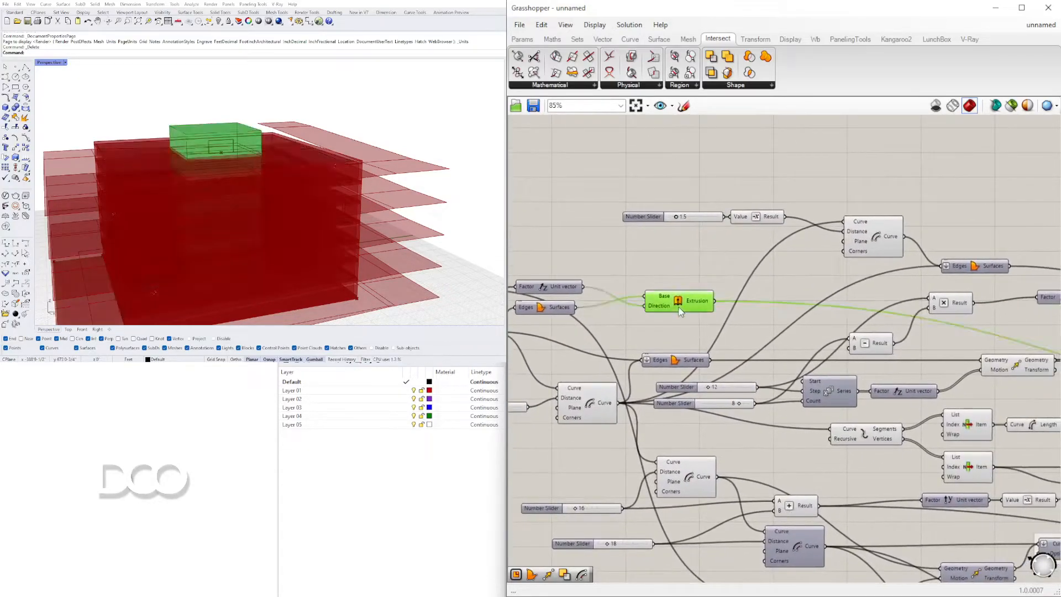
# - Turn off the preview of the Brep Join component that combines the moved ramp surfaces
pyautogui.moveTo(920, 242); pyautogui.dragTo(671, 192, button='right')
pyautogui.scroll(-1, 846, 264)
pyautogui.moveTo(926, 318); pyautogui.dragTo(572, 244, button='right')
pyautogui.click(822, 317)
pyautogui.moveTo(910, 342); pyautogui.dragTo(569, 277, button='right')
pyautogui.moveTo(879, 337); pyautogui.dragTo(652, 321, button='right')
pyautogui.click(753, 338)
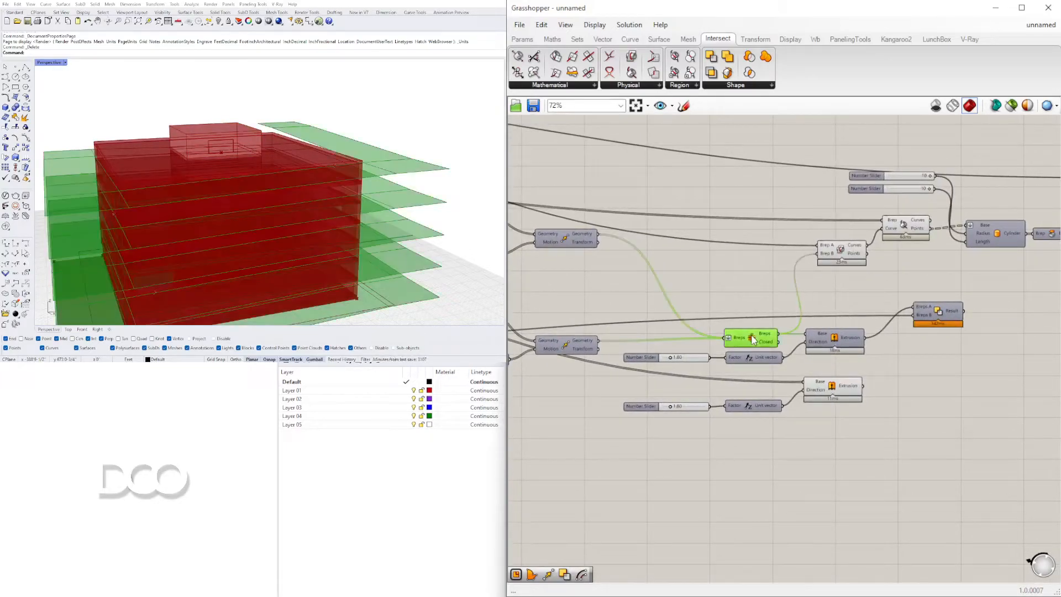
pyautogui.rightClick(752, 339)
pyautogui.click(779, 360)
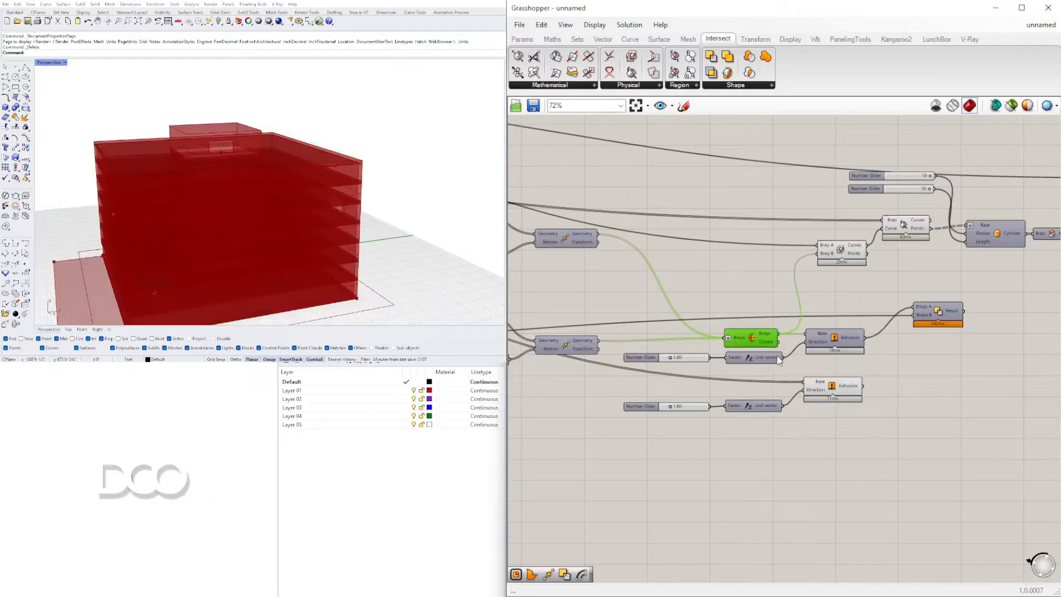
# - Turn on the preview of the Solid Difference that trims the thickened ramps
pyautogui.rightClick(939, 312)
pyautogui.click(959, 333)
pyautogui.moveTo(387, 232); pyautogui.dragTo(269, 214, button='right')
pyautogui.moveTo(353, 153); pyautogui.dragTo(395, 140, button='right')
pyautogui.moveTo(1043, 295); pyautogui.dragTo(863, 300, button='right')
pyautogui.click(863, 299)
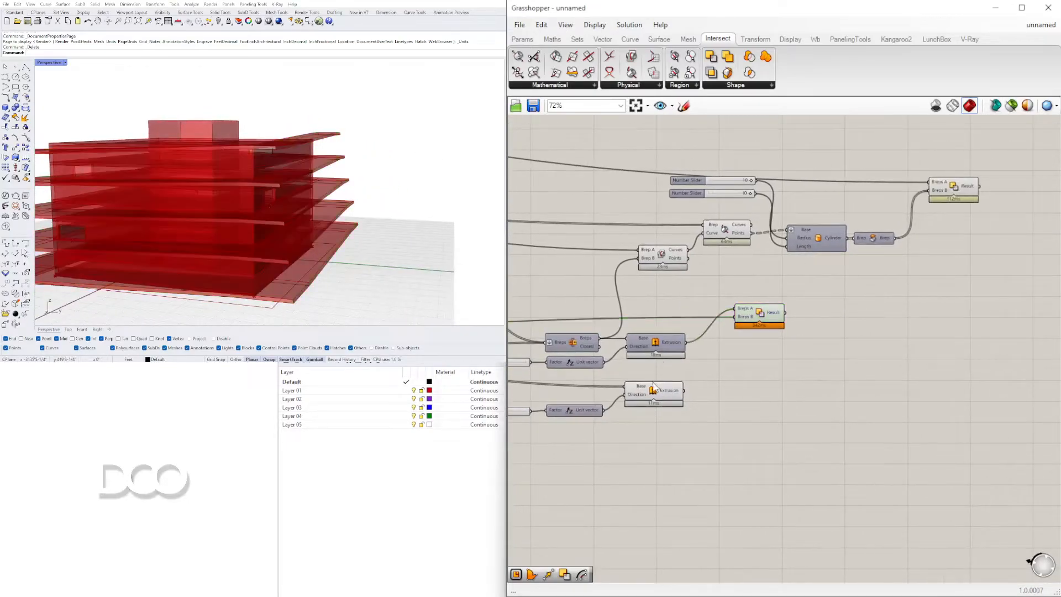
# - Compare the floor slab Extrusion with the thickened ramps of Solid Difference in the model
pyautogui.click(656, 389)
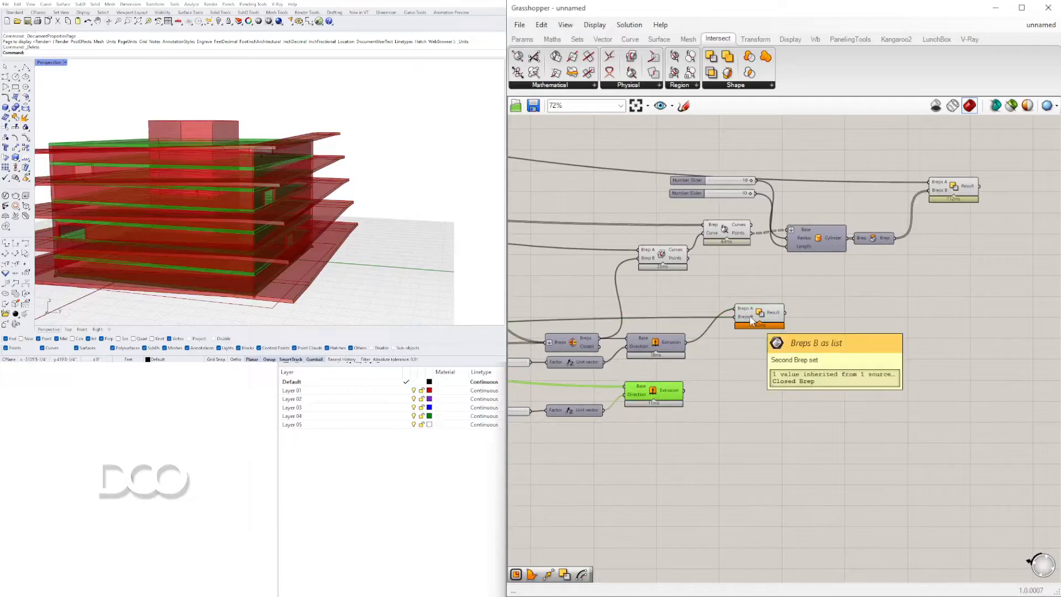
pyautogui.click(751, 319)
pyautogui.click(644, 399)
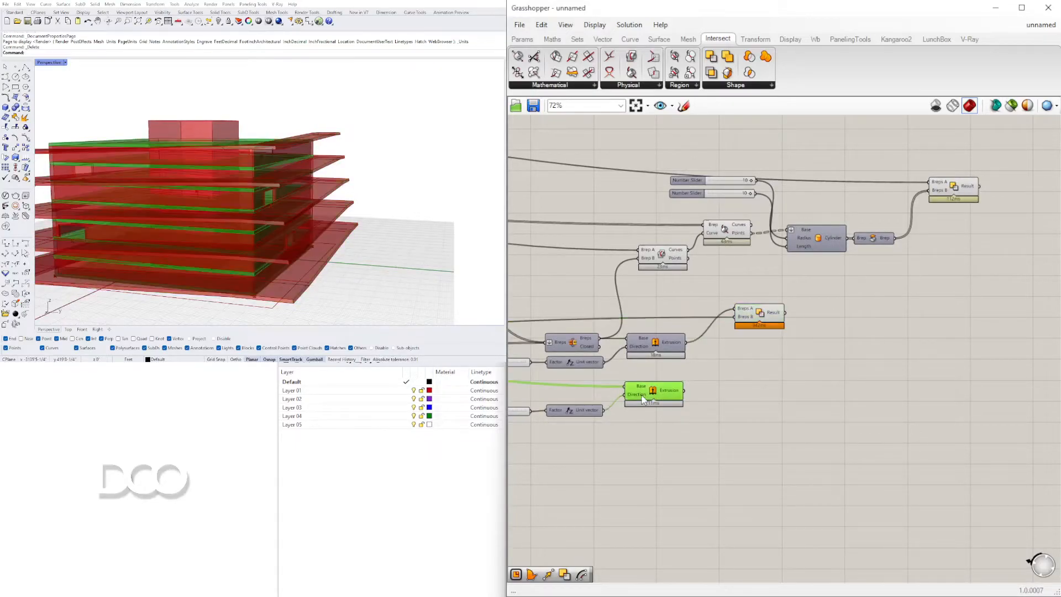
pyautogui.click(755, 319)
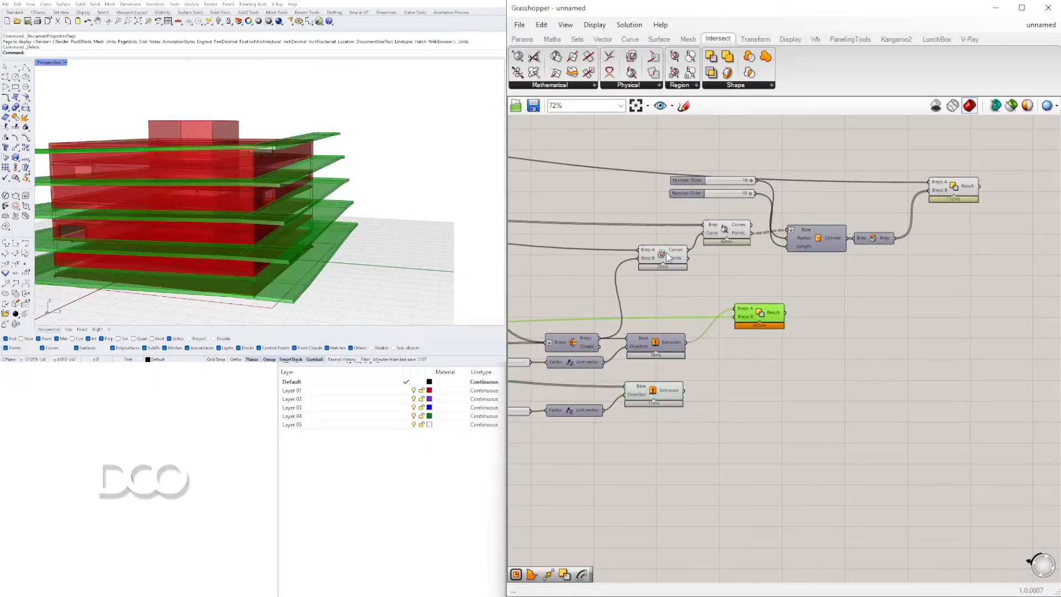
pyautogui.click(672, 256)
pyautogui.moveTo(369, 214); pyautogui.dragTo(497, 210, button='right')
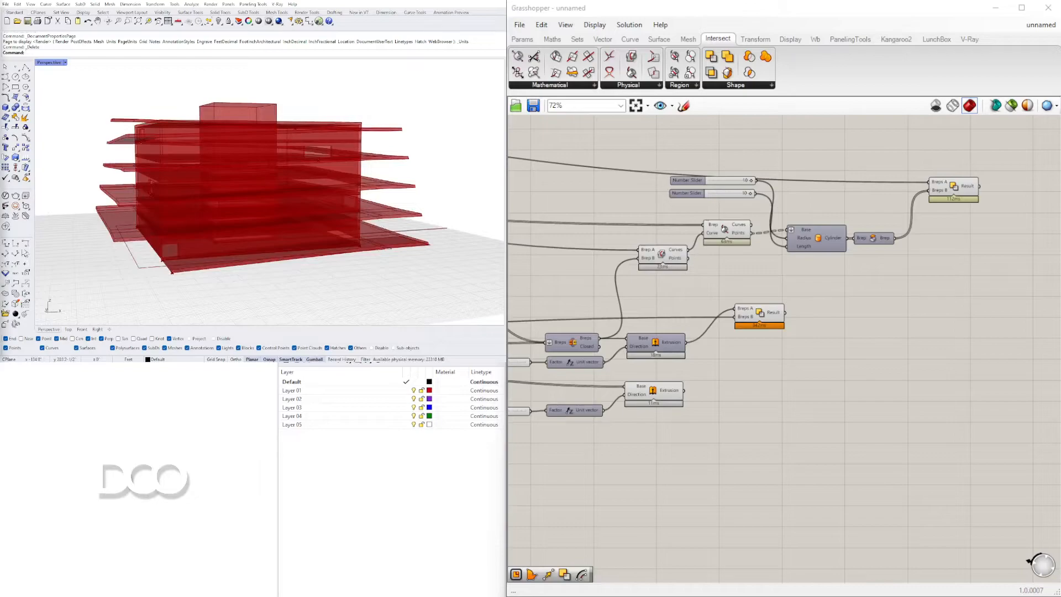
pyautogui.moveTo(84, 134); pyautogui.dragTo(362, 245, button='right')
pyautogui.moveTo(389, 190); pyautogui.dragTo(202, 101, button='right')
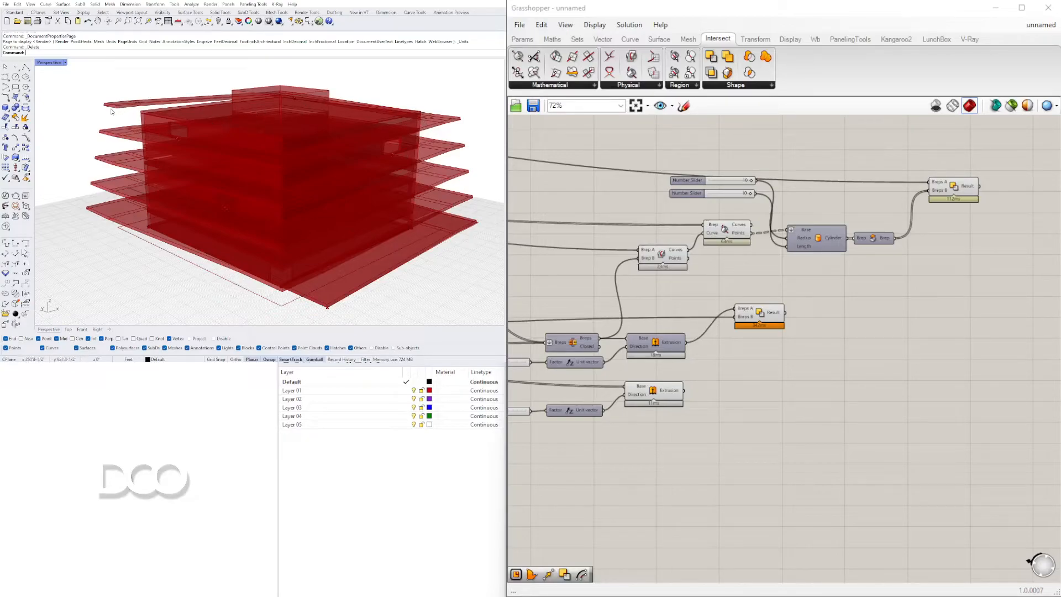
# - Inspect the wall openings, floor slabs and ramp intersection curves from several sides of the building
pyautogui.moveTo(147, 133); pyautogui.dragTo(344, 191, button='right')
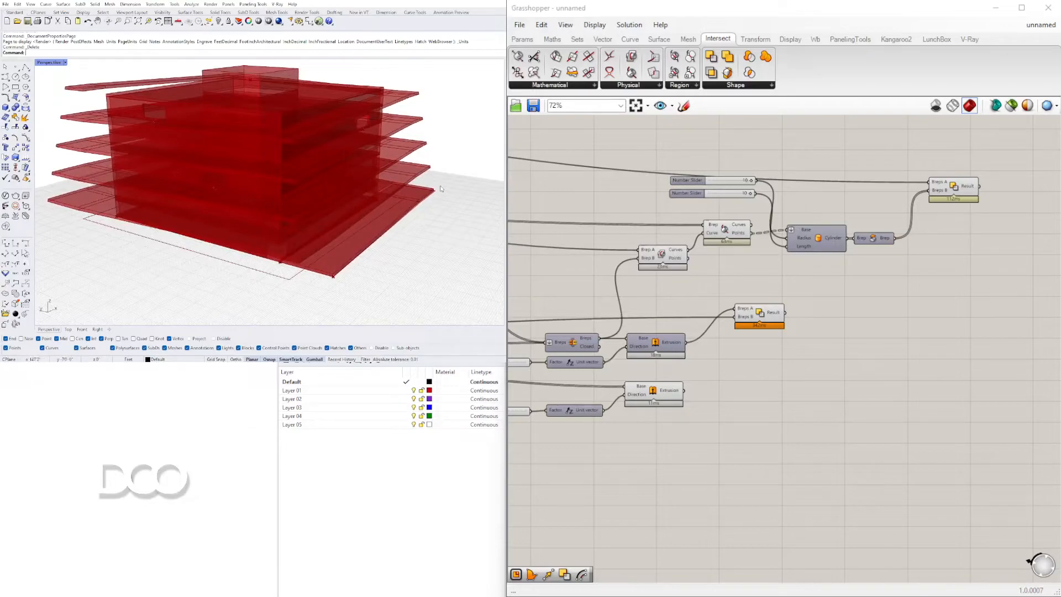
pyautogui.click(956, 193)
pyautogui.click(667, 393)
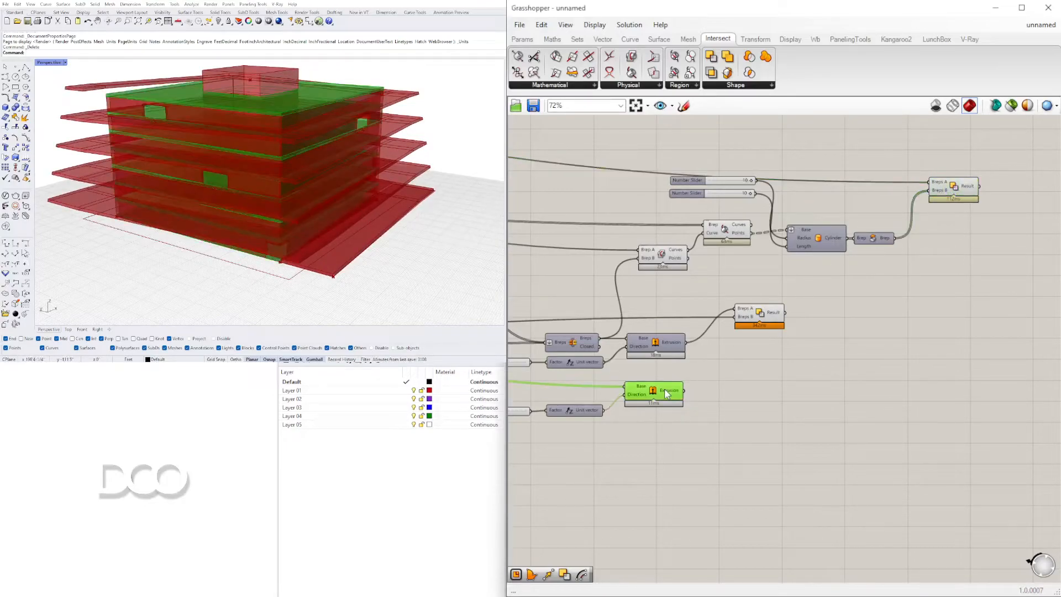
pyautogui.click(683, 359)
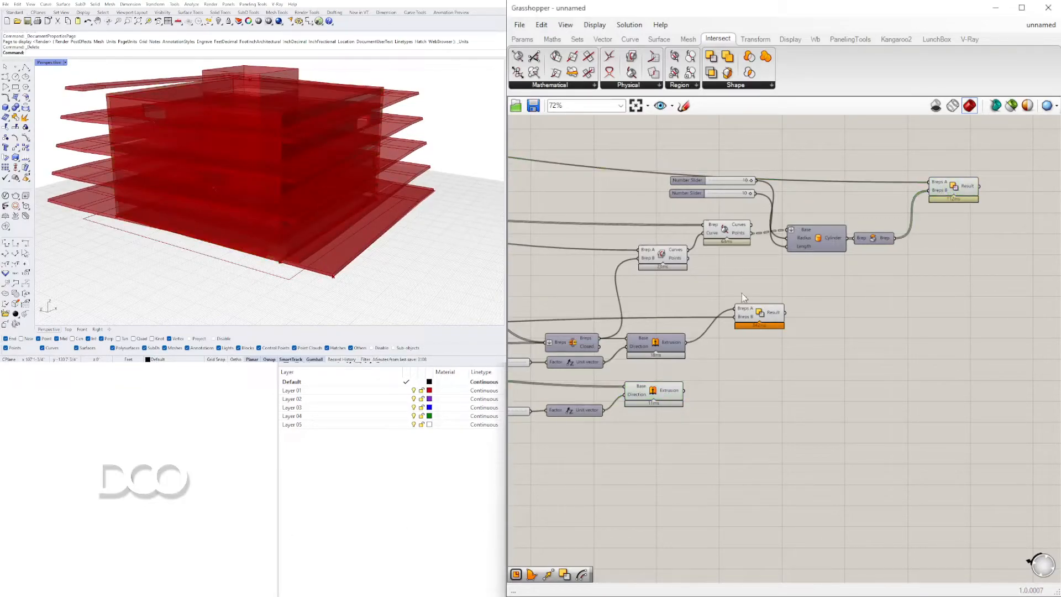
pyautogui.moveTo(326, 265); pyautogui.dragTo(126, 225, button='right')
pyautogui.scroll(-3, 126, 224)
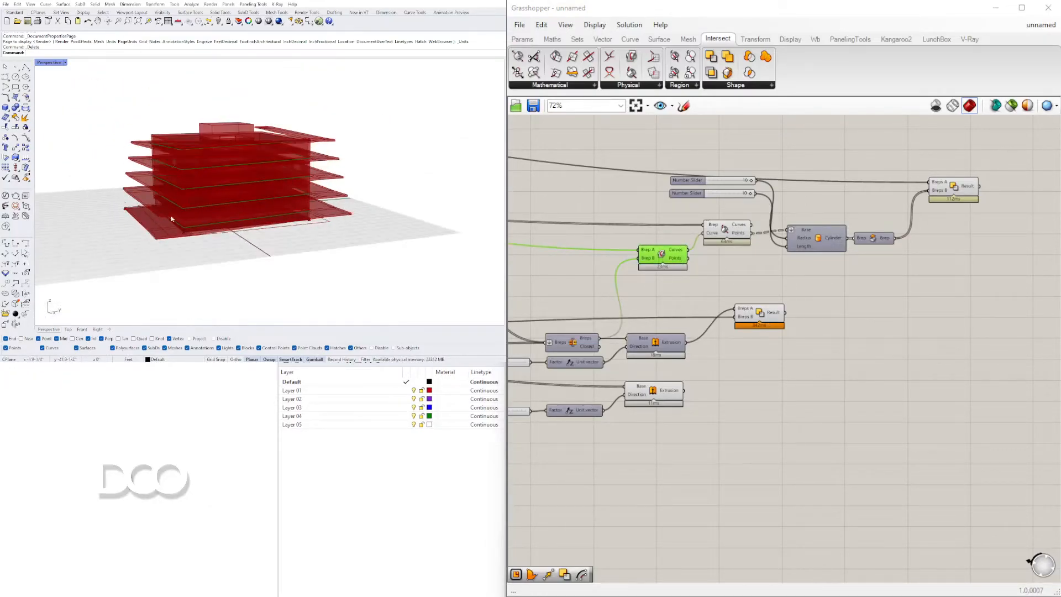
pyautogui.moveTo(372, 198); pyautogui.dragTo(436, 206, button='right')
pyautogui.moveTo(238, 192); pyautogui.dragTo(332, 185, button='right')
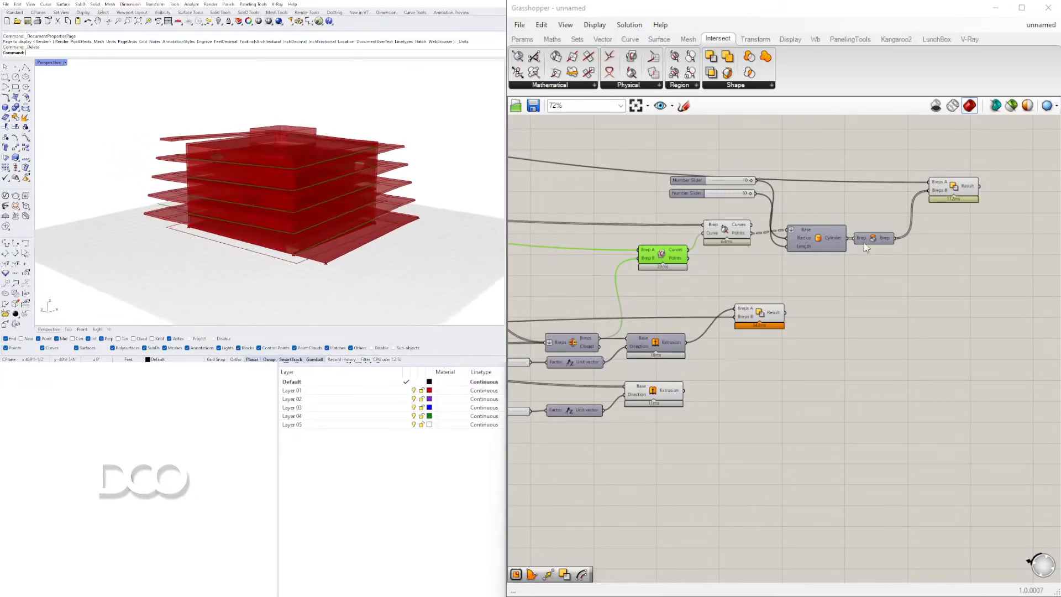
# - Select the ramp Solid Difference and examine how the ramps wrap around the building
pyautogui.click(759, 312)
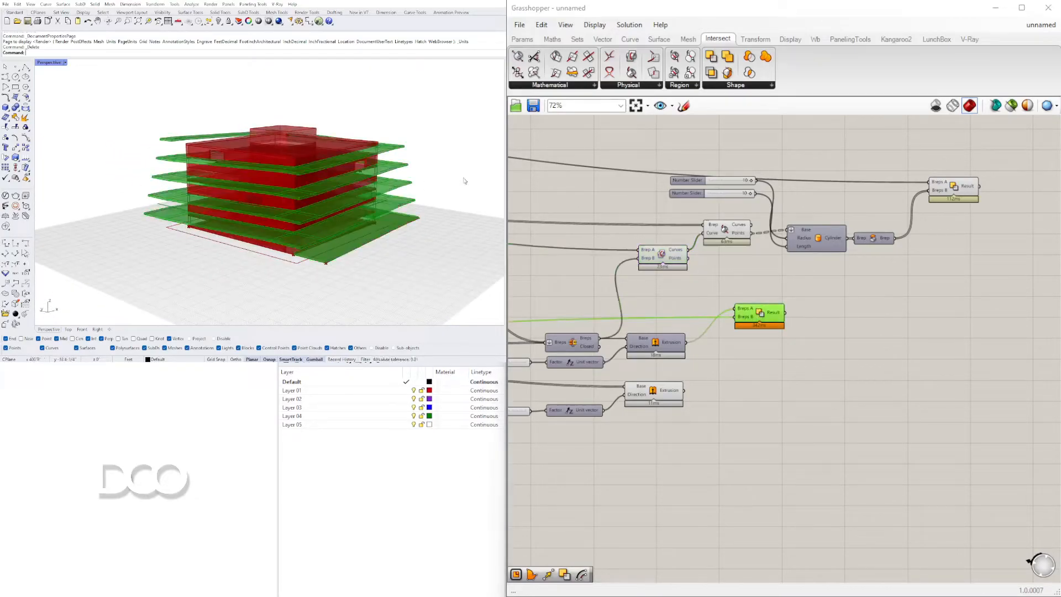
pyautogui.moveTo(428, 110); pyautogui.dragTo(275, 147, button='right')
pyautogui.scroll(5, 378, 150)
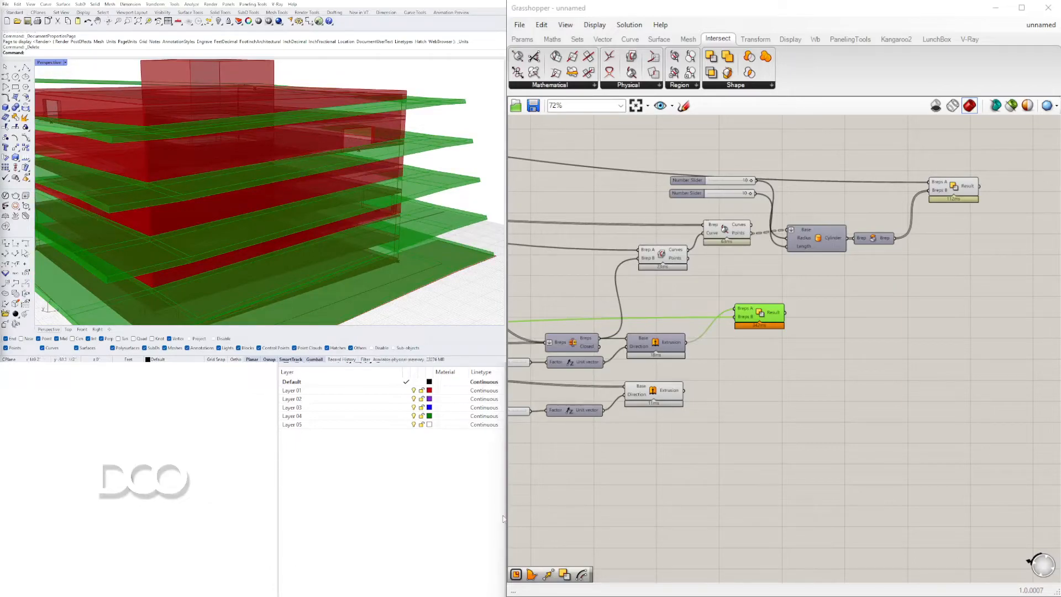
pyautogui.scroll(-3, 708, 342)
pyautogui.scroll(-3, 391, 170)
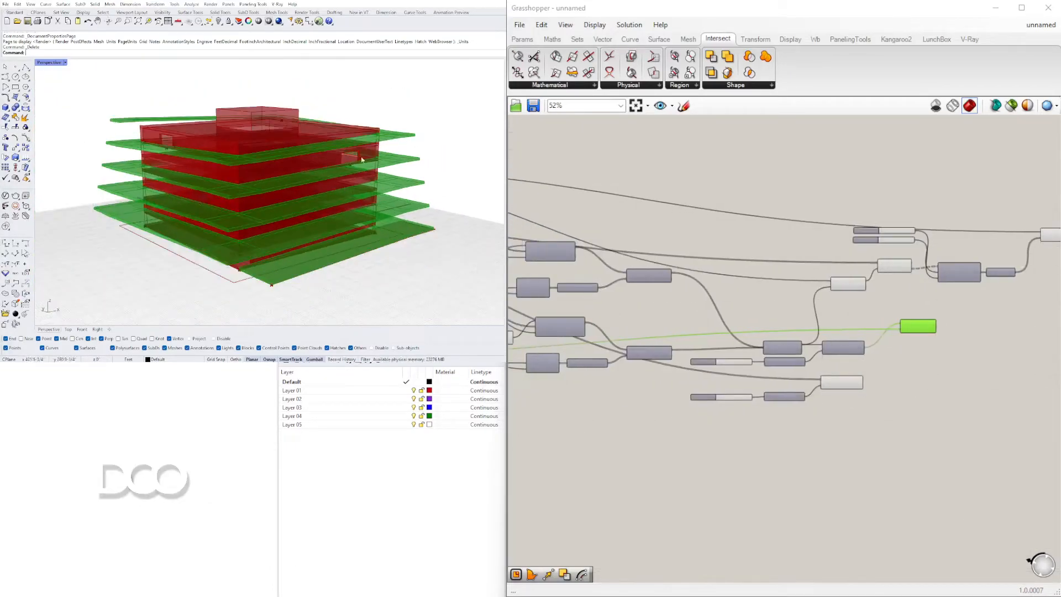
pyautogui.moveTo(362, 157); pyautogui.dragTo(425, 153, button='right')
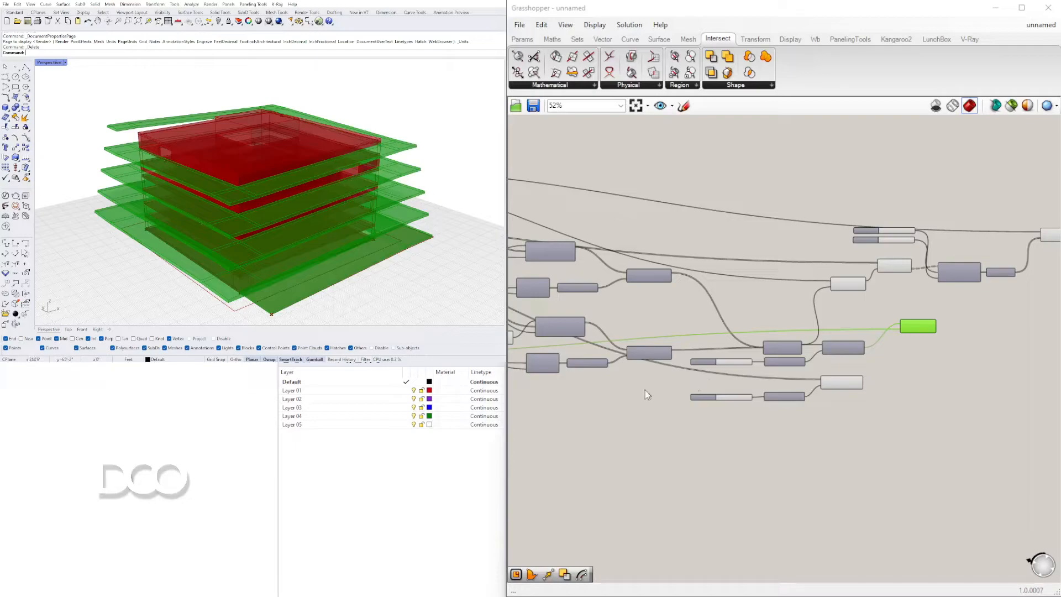
# - Turn on the preview of the tapered outer envelope Loft that feeds Brep Join
pyautogui.moveTo(671, 390); pyautogui.dragTo(940, 393, button='right')
pyautogui.click(848, 447)
pyautogui.scroll(3, 631, 326)
pyautogui.moveTo(645, 352); pyautogui.dragTo(781, 313, button='right')
pyautogui.click(869, 230)
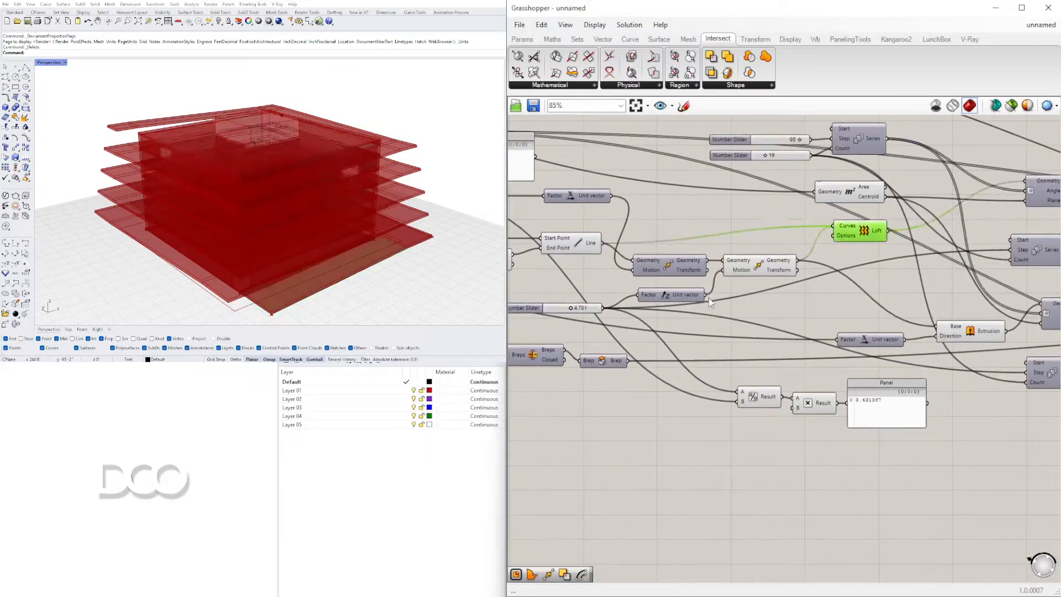
pyautogui.moveTo(592, 418); pyautogui.dragTo(875, 380, button='right')
pyautogui.click(873, 376)
pyautogui.rightClick(722, 284)
pyautogui.click(739, 302)
pyautogui.moveTo(466, 204); pyautogui.dragTo(431, 181, button='right')
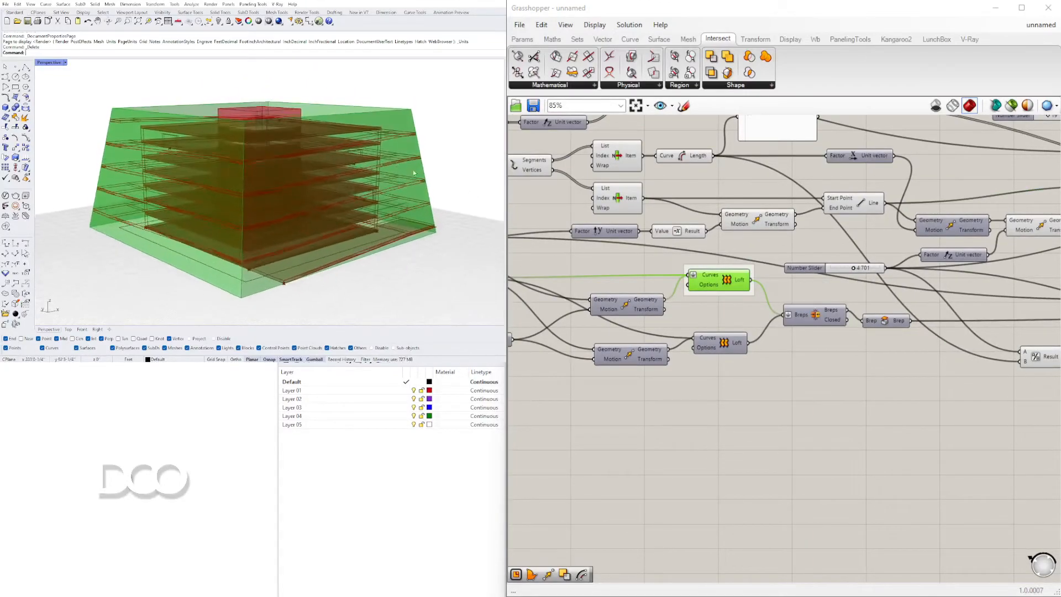
# - Check the wall and ramp Solid Difference components against the outer envelope in the model
pyautogui.moveTo(705, 275); pyautogui.dragTo(841, 352, button='right')
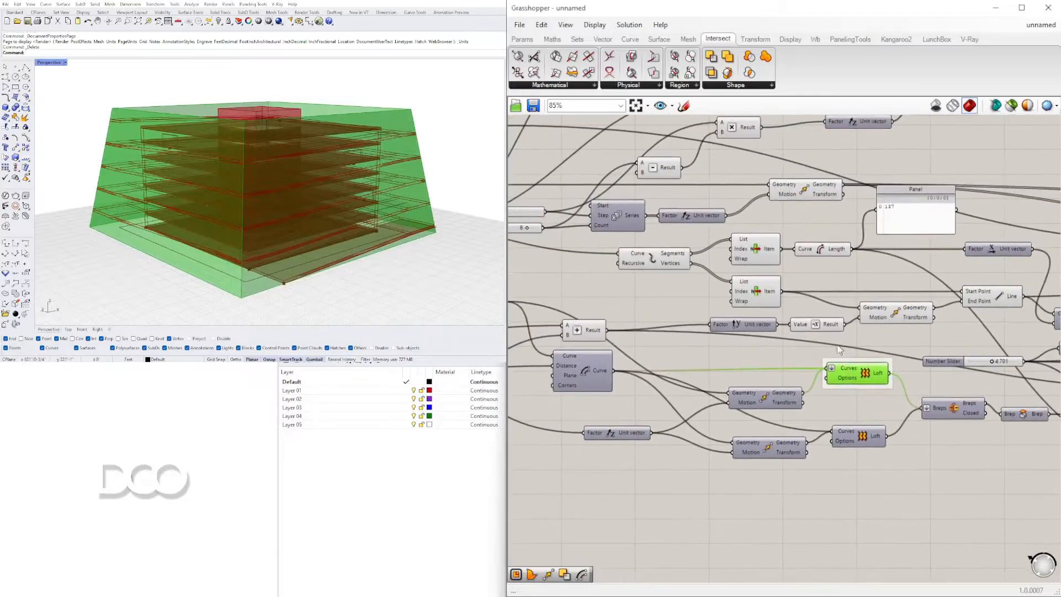
pyautogui.scroll(-2, 756, 308)
pyautogui.moveTo(759, 309); pyautogui.dragTo(558, 299, button='right')
pyautogui.moveTo(962, 289); pyautogui.dragTo(637, 278, button='right')
pyautogui.moveTo(884, 269); pyautogui.dragTo(563, 271, button='right')
pyautogui.click(804, 259)
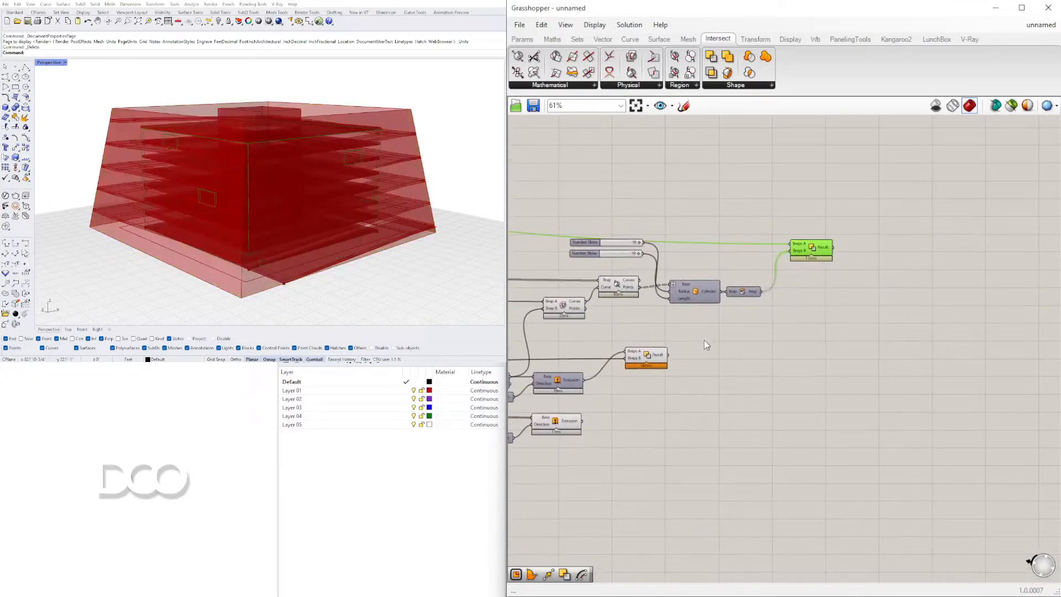
pyautogui.click(660, 355)
pyautogui.moveTo(620, 387); pyautogui.dragTo(935, 369, button='right')
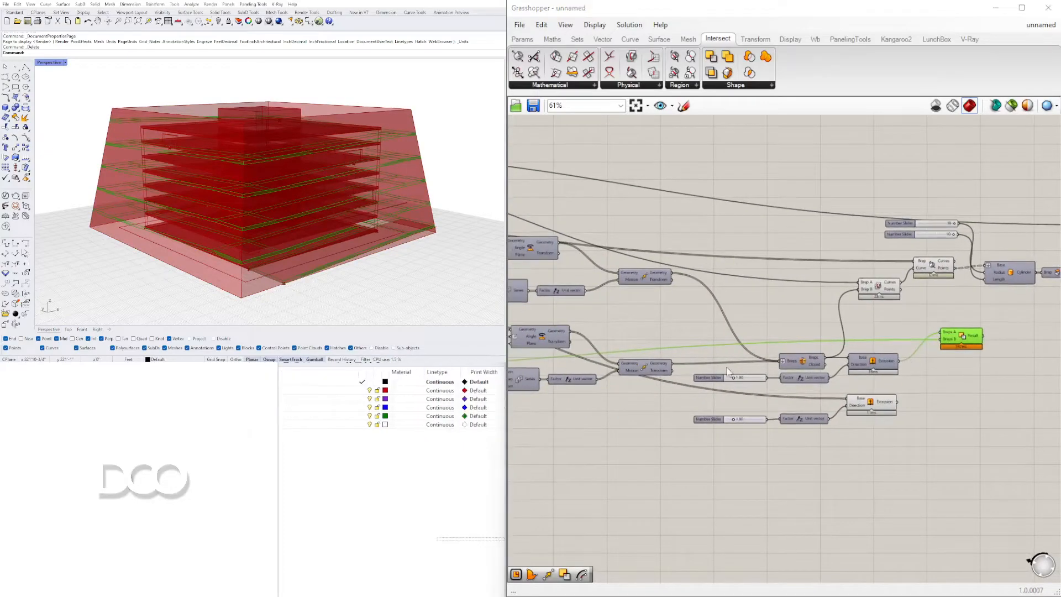
# - Preview the capped envelope solid from Cap Holes briefly and turn its preview back off
pyautogui.moveTo(692, 348); pyautogui.dragTo(992, 314, button='right')
pyautogui.moveTo(730, 337); pyautogui.dragTo(864, 338, button='right')
pyautogui.moveTo(698, 312); pyautogui.dragTo(831, 317, button='right')
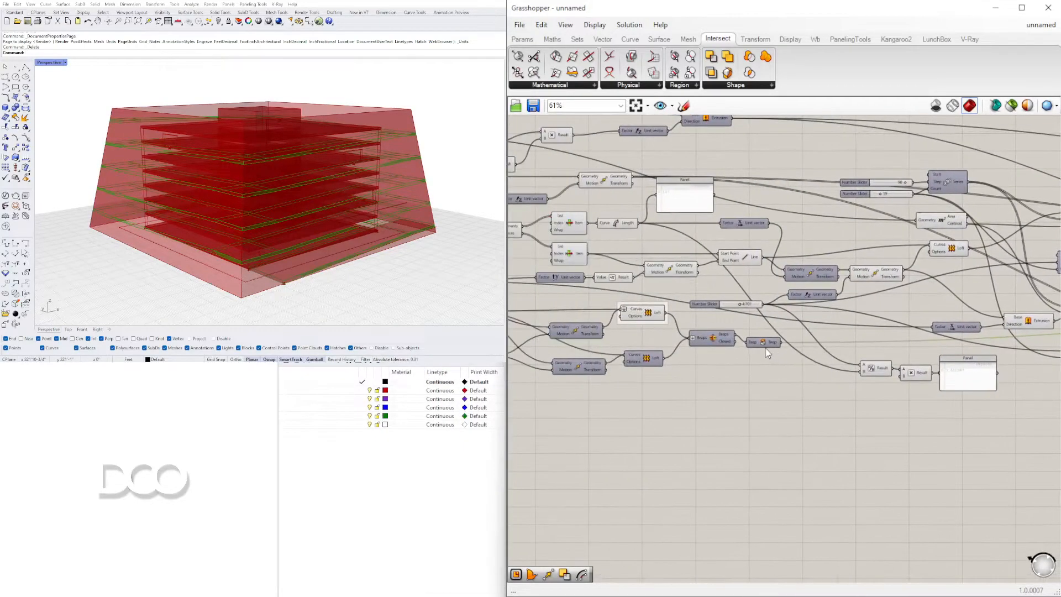
pyautogui.scroll(4, 766, 348)
pyautogui.click(768, 338)
pyautogui.rightClick(771, 336)
pyautogui.click(781, 356)
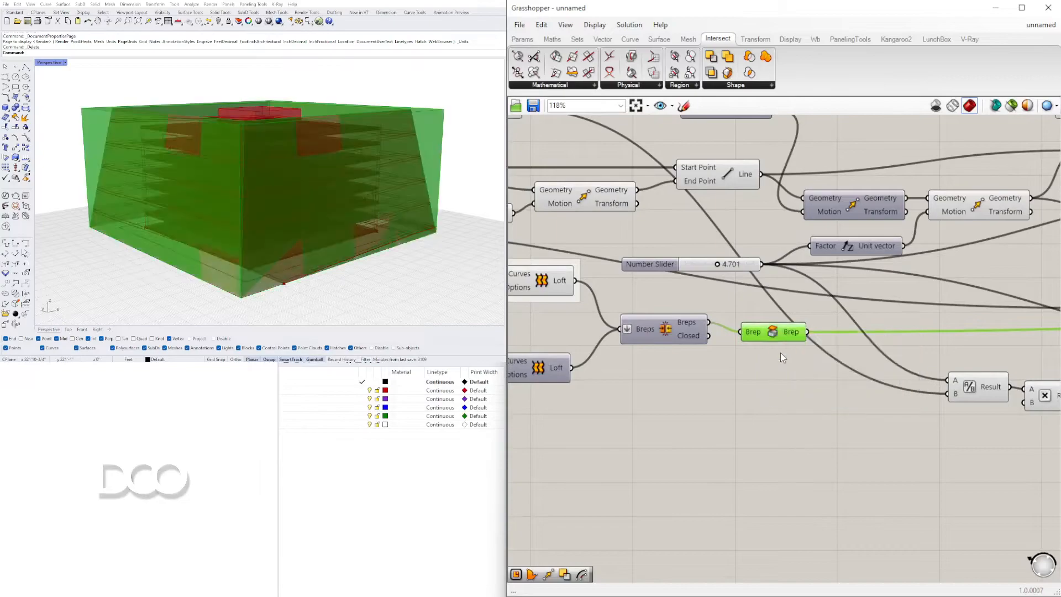
pyautogui.rightClick(772, 332)
pyautogui.click(791, 354)
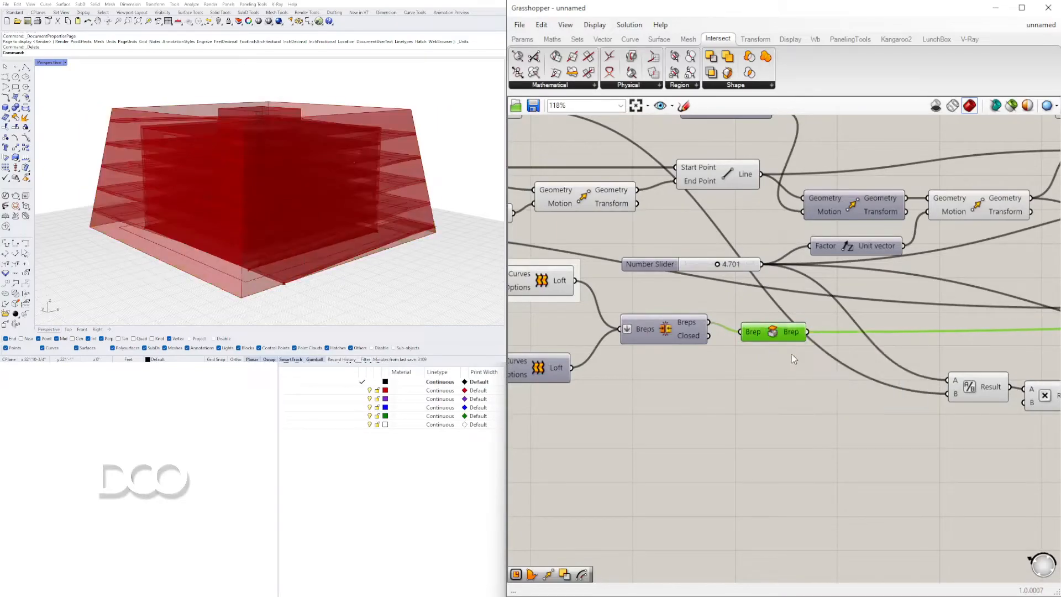
# - Preview the untrimmed ramp Extrusion briefly and turn its preview back off
pyautogui.scroll(-5, 792, 354)
pyautogui.scroll(3, 905, 334)
pyautogui.moveTo(906, 335); pyautogui.dragTo(760, 327, button='right')
pyautogui.click(883, 303)
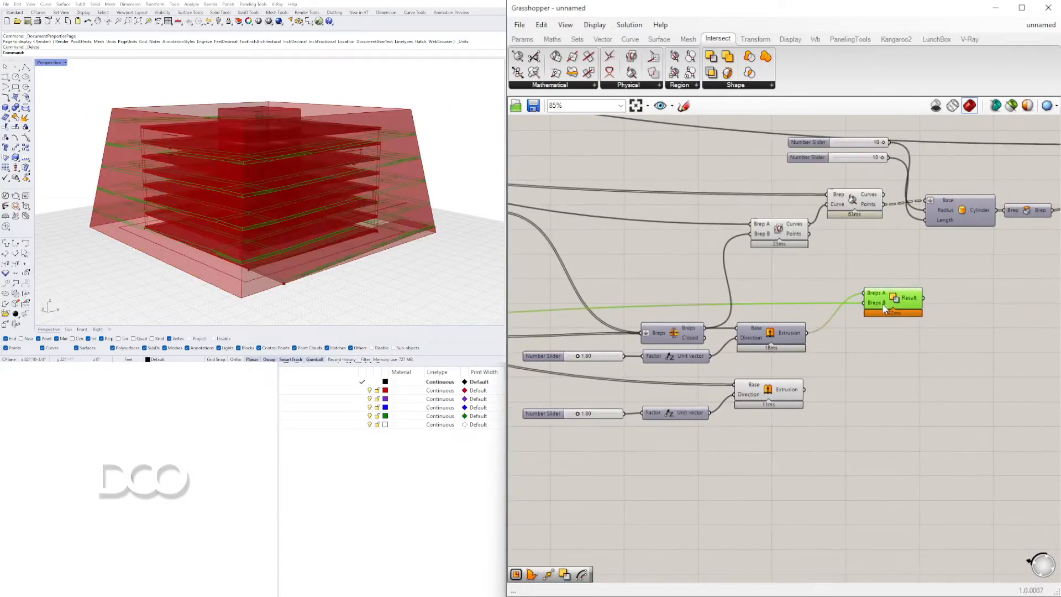
pyautogui.click(785, 338)
pyautogui.rightClick(774, 335)
pyautogui.click(770, 356)
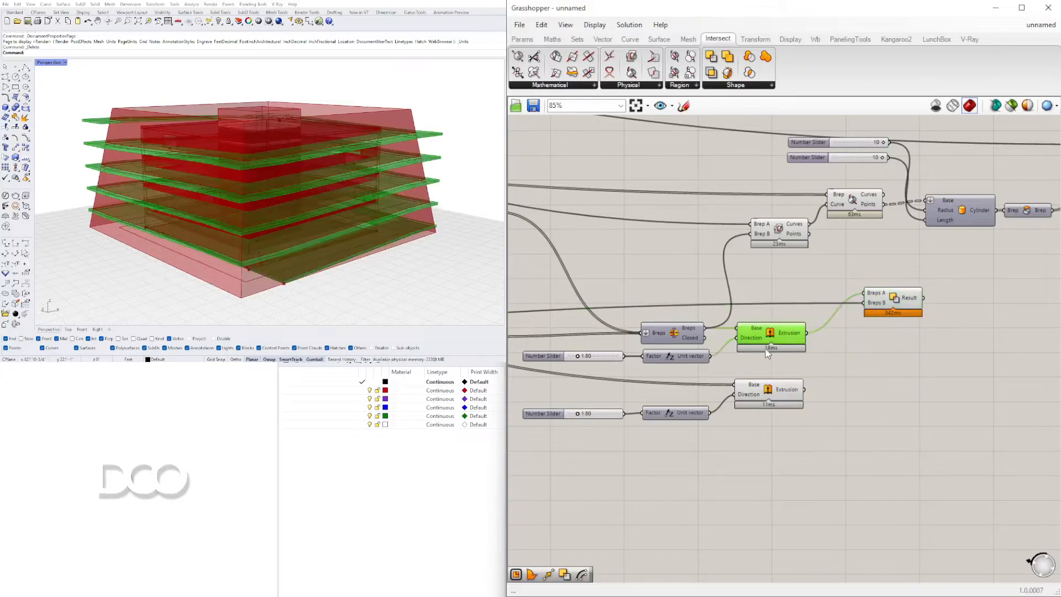
pyautogui.rightClick(777, 334)
pyautogui.click(796, 351)
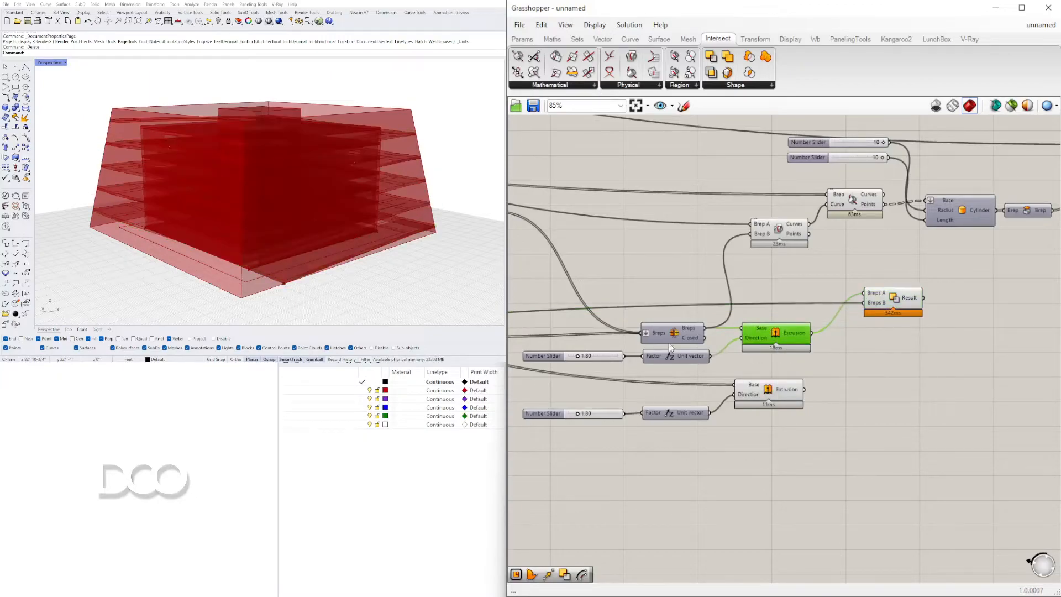
# - Turn on the preview of the Brep Join component that holds the ramp surfaces
pyautogui.moveTo(672, 338); pyautogui.dragTo(743, 352, button='right')
pyautogui.rightClick(752, 354)
pyautogui.click(771, 371)
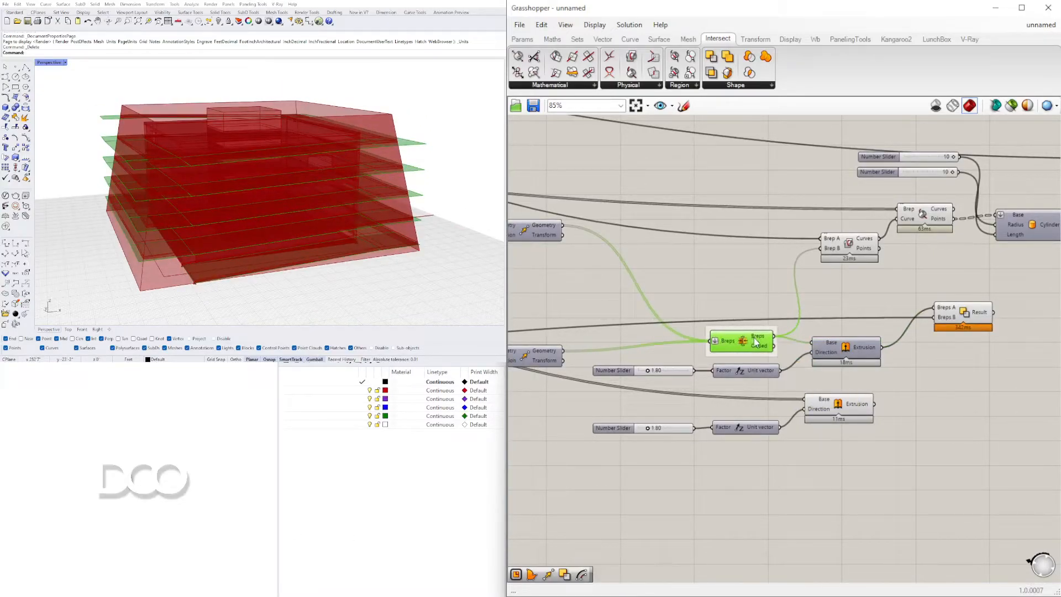
# - Locate the outer envelope's Loft component upstream in the definition and check it in the model
pyautogui.moveTo(982, 332); pyautogui.dragTo(832, 329, button='right')
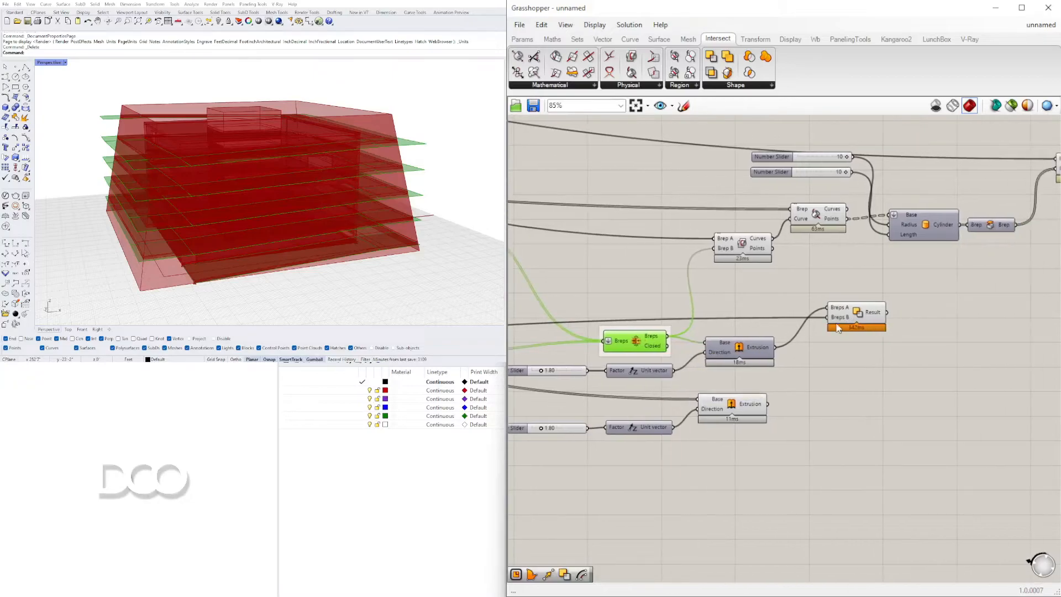
pyautogui.scroll(-5, 907, 270)
pyautogui.moveTo(926, 271); pyautogui.dragTo(936, 305, button='right')
pyautogui.scroll(5, 807, 351)
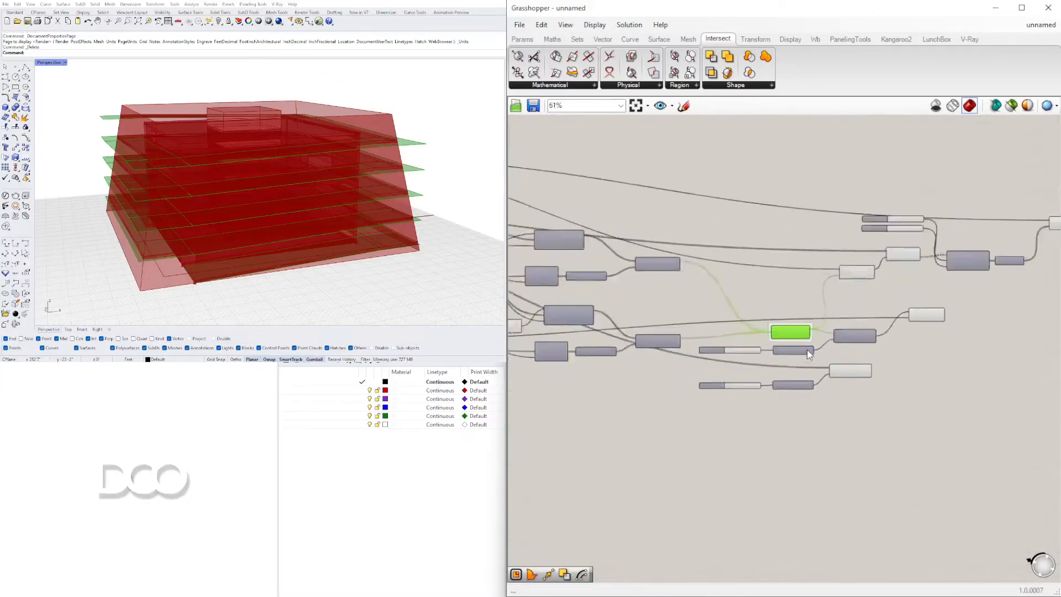
pyautogui.moveTo(660, 337); pyautogui.dragTo(989, 310, button='right')
pyautogui.scroll(-5, 990, 309)
pyautogui.moveTo(759, 362); pyautogui.dragTo(941, 366, button='right')
pyautogui.moveTo(567, 342); pyautogui.dragTo(821, 349, button='right')
pyautogui.scroll(6, 821, 349)
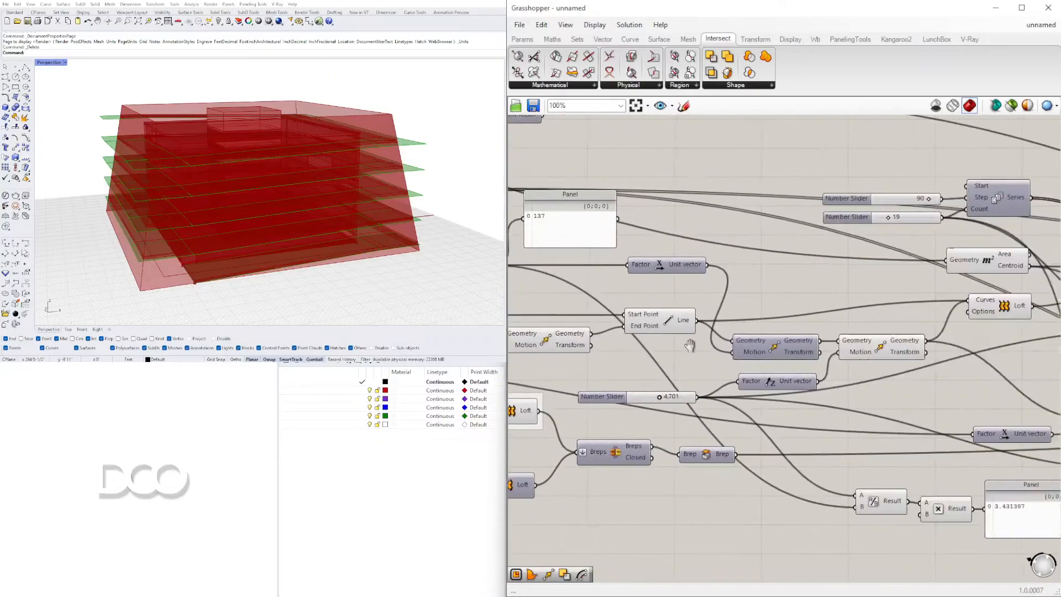
pyautogui.click(675, 411)
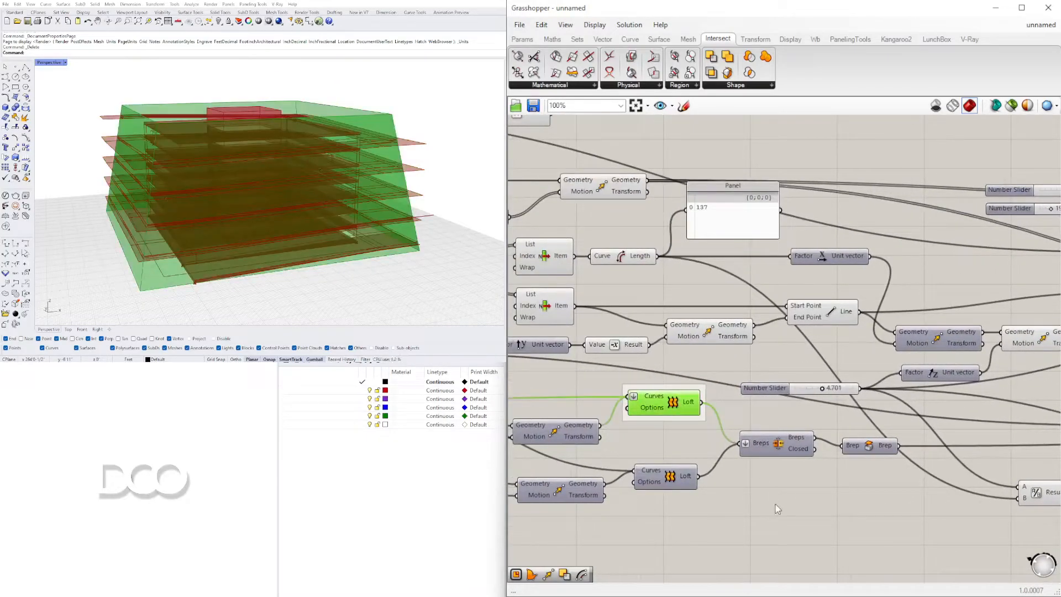
# - Add a Brep | Brep intersection component below the envelope's Loft components
pyautogui.doubleClick(780, 565)
pyautogui.write('INTER')
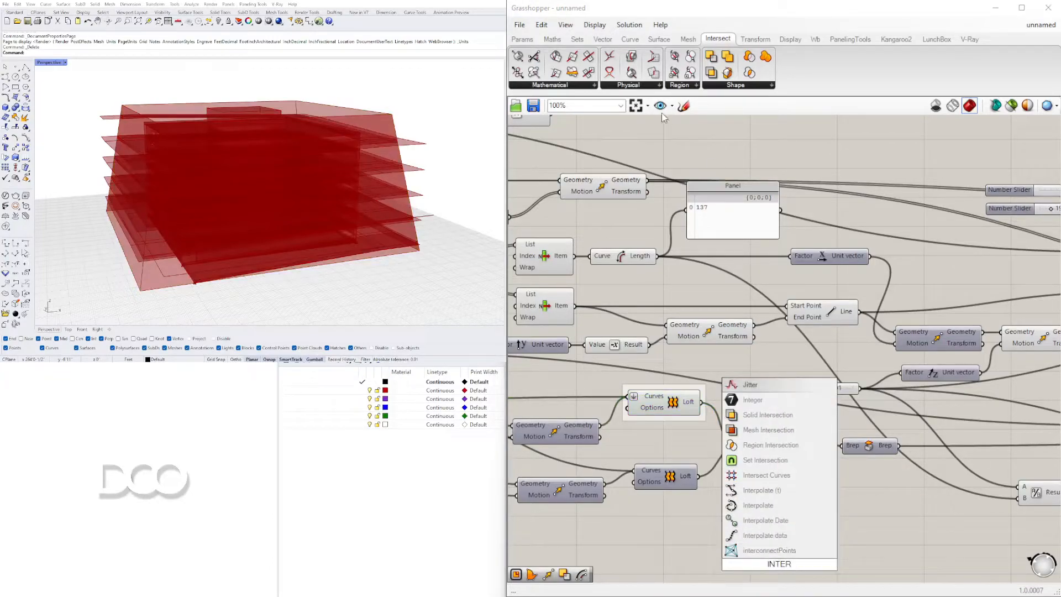
pyautogui.press('Escape')
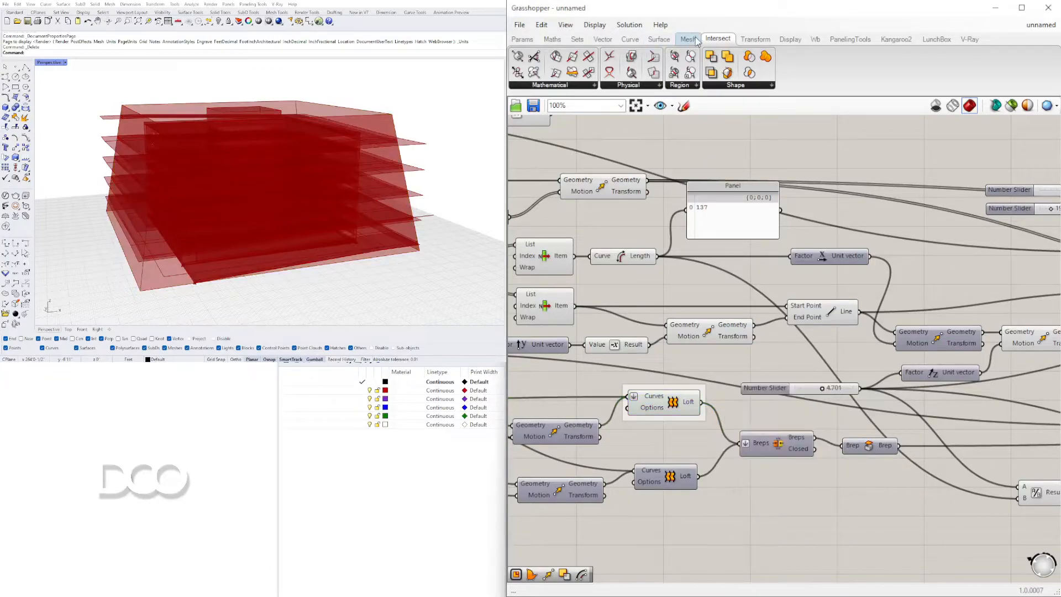
pyautogui.click(639, 86)
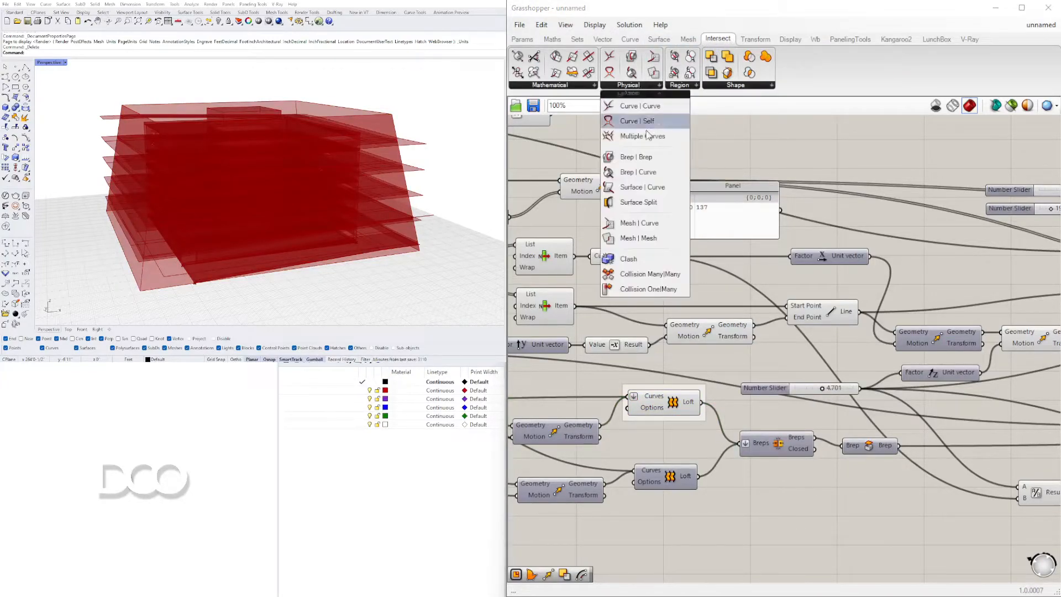
pyautogui.click(652, 164)
pyautogui.click(811, 528)
# - Move the intersection component beside the ramp Extrusion and connect the envelope Loft to Brep A and the ramp Brep Join to Brep B
pyautogui.click(674, 407)
pyautogui.moveTo(674, 406); pyautogui.dragTo(614, 354, button='right')
pyautogui.moveTo(710, 438); pyautogui.dragTo(1011, 374)
pyautogui.scroll(-6, 740, 465)
pyautogui.scroll(6, 950, 476)
pyautogui.click(929, 367)
pyautogui.moveTo(937, 401); pyautogui.dragTo(738, 413, button='right')
pyautogui.moveTo(844, 385); pyautogui.dragTo(893, 353)
pyautogui.moveTo(652, 300); pyautogui.dragTo(839, 363)
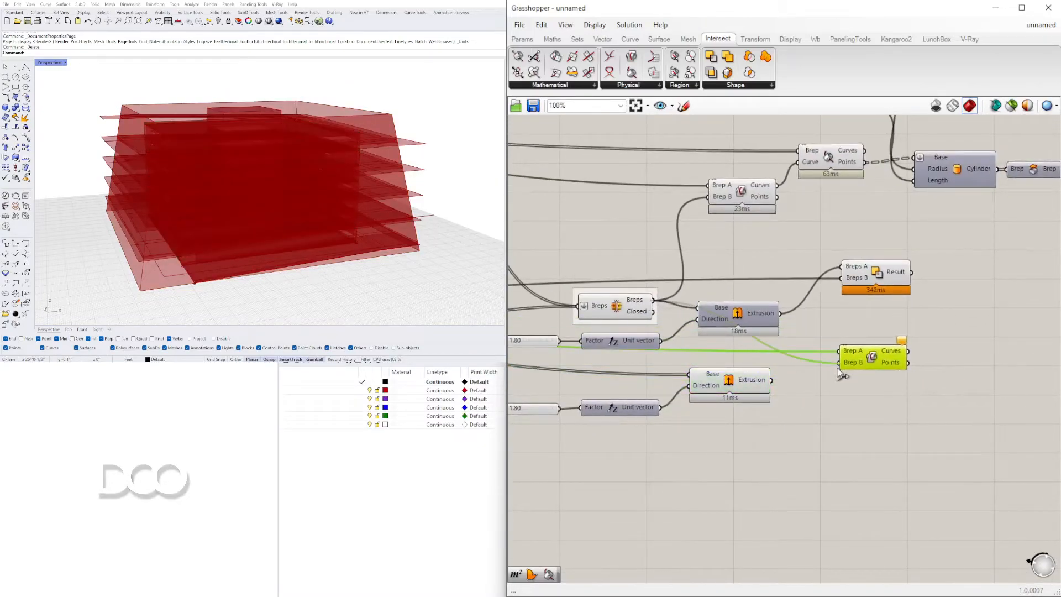
# - Turn off the preview of the Brep Join component that holds the ramp surfaces
pyautogui.moveTo(354, 221); pyautogui.dragTo(326, 221, button='right')
pyautogui.moveTo(775, 365); pyautogui.dragTo(905, 371, button='right')
pyautogui.click(746, 309)
pyautogui.rightClick(753, 313)
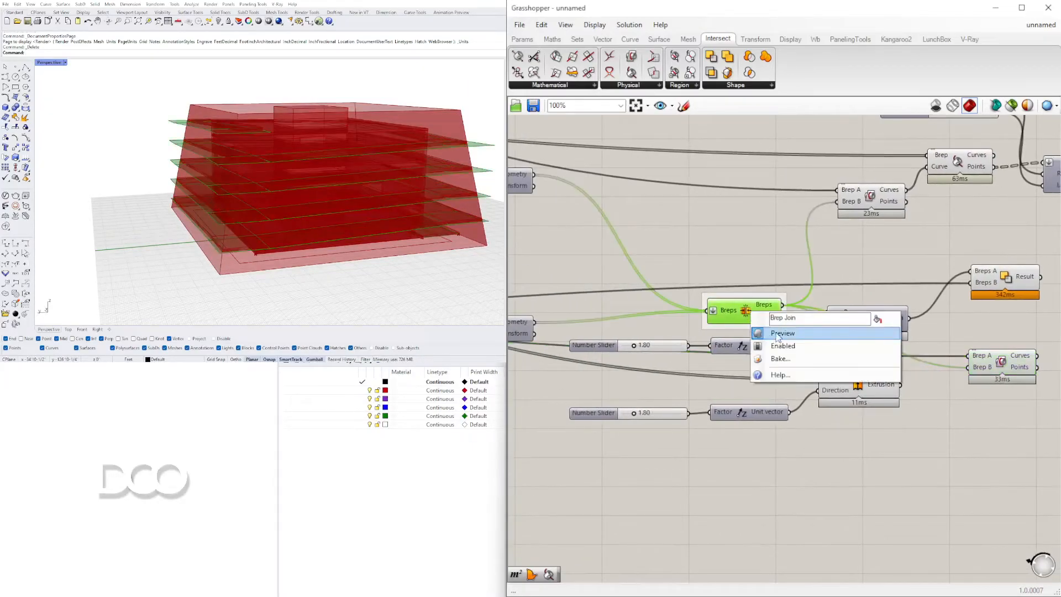
pyautogui.click(778, 333)
# - Turn off the preview of the outer envelope's Loft
pyautogui.scroll(-5, 774, 332)
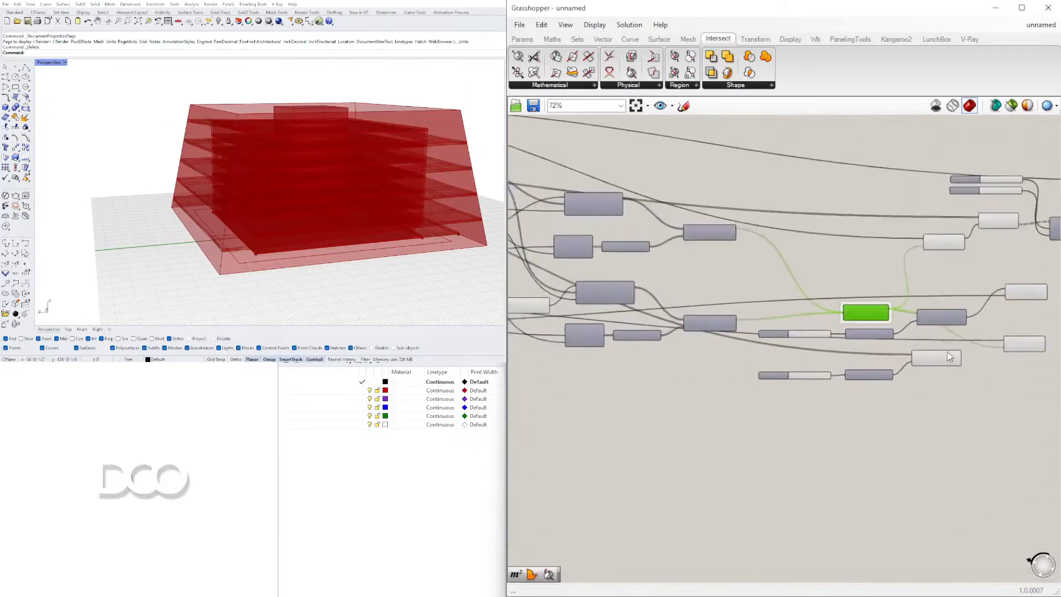
pyautogui.scroll(5, 639, 354)
pyautogui.moveTo(995, 499); pyautogui.dragTo(682, 274)
pyautogui.moveTo(773, 265); pyautogui.dragTo(609, 302, button='right')
pyautogui.moveTo(814, 126); pyautogui.dragTo(699, 241)
pyautogui.scroll(-3, 839, 219)
pyautogui.moveTo(829, 219); pyautogui.dragTo(1009, 260, button='right')
pyautogui.moveTo(553, 152); pyautogui.dragTo(694, 120, button='right')
pyautogui.scroll(2, 766, 152)
pyautogui.scroll(2, 707, 315)
pyautogui.click(912, 413)
pyautogui.rightClick(912, 414)
pyautogui.click(920, 435)
# - Check the new Brep | Brep intersection curves along the outer edges of the ramps
pyautogui.moveTo(310, 167); pyautogui.dragTo(399, 174, button='right')
pyautogui.scroll(-6, 735, 309)
pyautogui.moveTo(829, 309); pyautogui.dragTo(602, 307, button='right')
pyautogui.moveTo(995, 362); pyautogui.dragTo(684, 381, button='right')
pyautogui.scroll(4, 685, 381)
pyautogui.scroll(3, 684, 381)
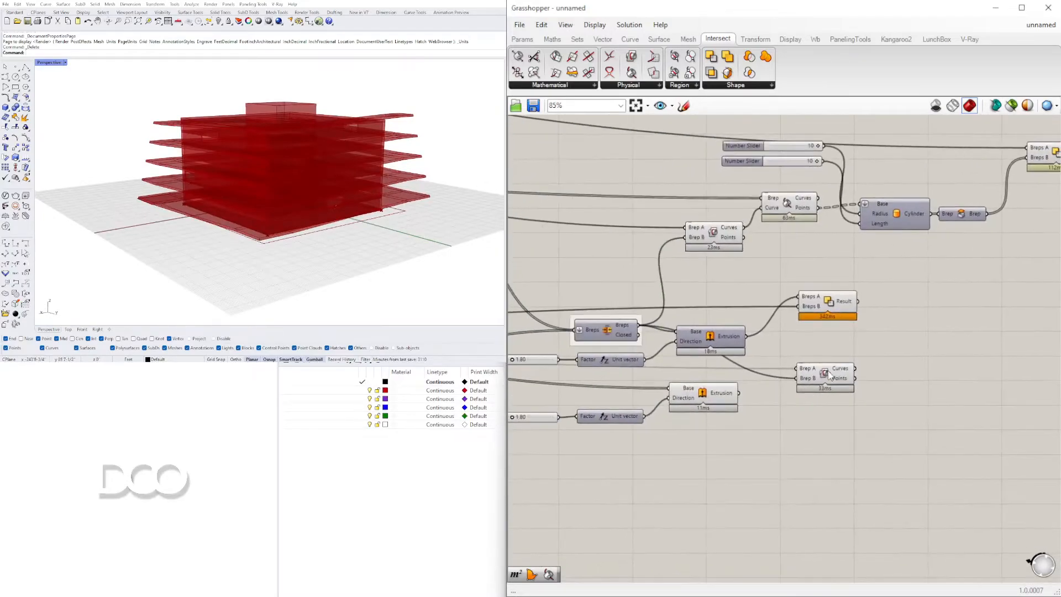
pyautogui.click(822, 379)
pyautogui.scroll(5, 347, 139)
pyautogui.moveTo(347, 139); pyautogui.dragTo(279, 150, button='right')
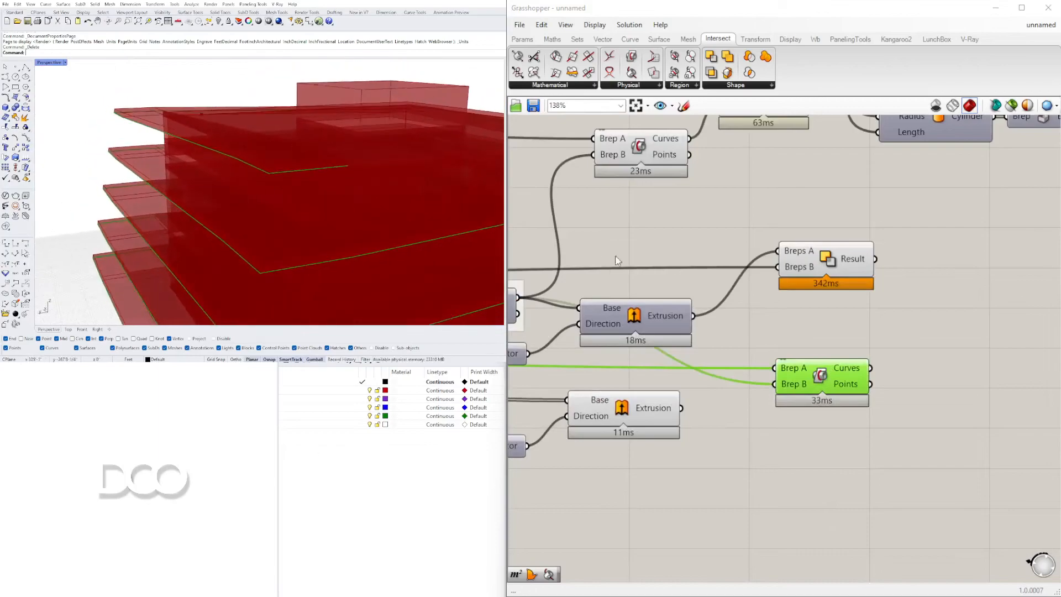
# - Add an Extrude component and connect the ramp-envelope intersection curves to its Base
pyautogui.doubleClick(946, 427)
pyautogui.write('extrude')
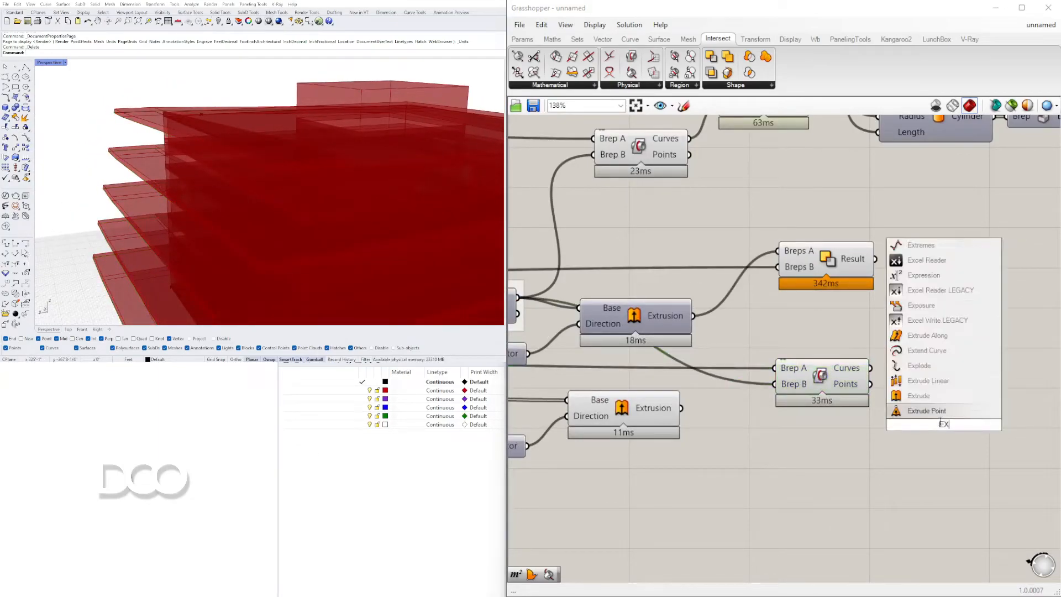
pyautogui.press('Return')
pyautogui.moveTo(896, 416); pyautogui.dragTo(1001, 391)
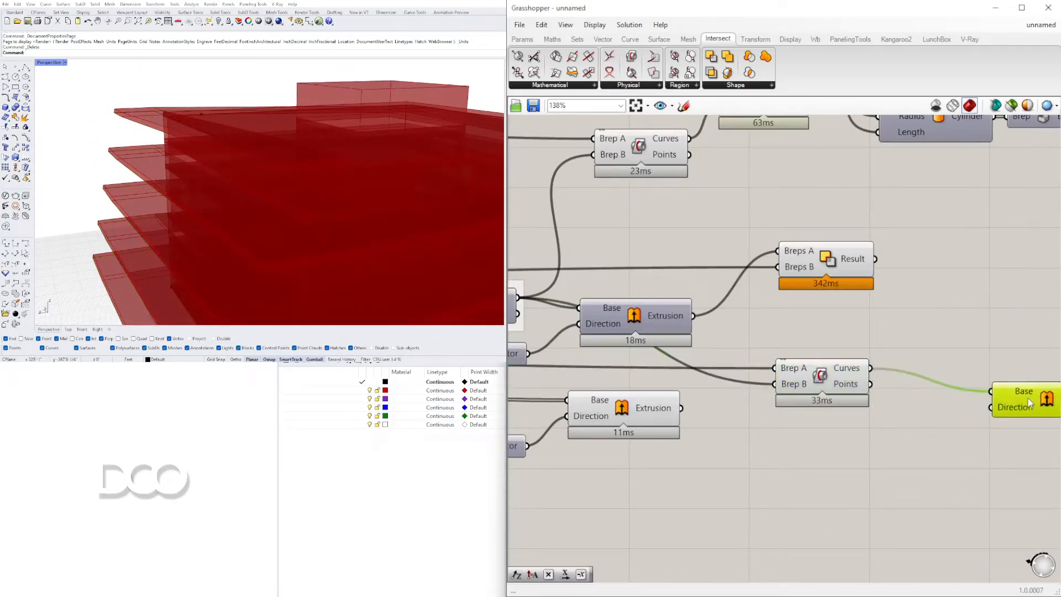
# - Add a Unit Z vector, connect it to the new Extrusion's Direction and arrange both components
pyautogui.doubleClick(860, 432)
pyautogui.write('z')
pyautogui.press('Return')
pyautogui.click(884, 436)
pyautogui.moveTo(995, 410); pyautogui.dragTo(932, 424)
pyautogui.moveTo(830, 431); pyautogui.dragTo(829, 469)
# - Drive the Unit Z factor with a 3.5 number slider and check the extruded ramp-edge railing in the model
pyautogui.doubleClick(650, 513)
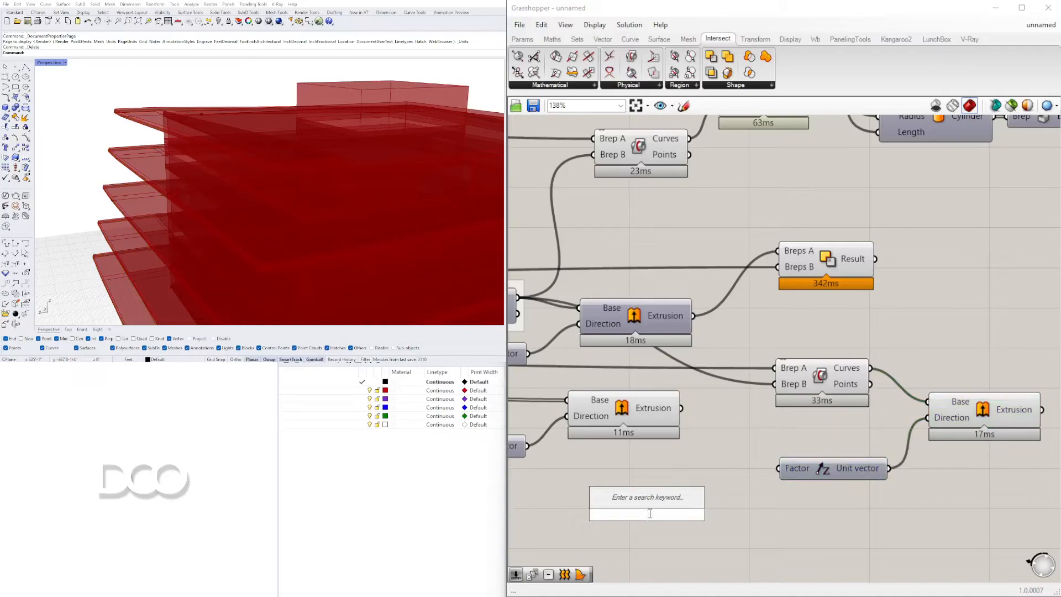
pyautogui.write('3')
pyautogui.press('Return')
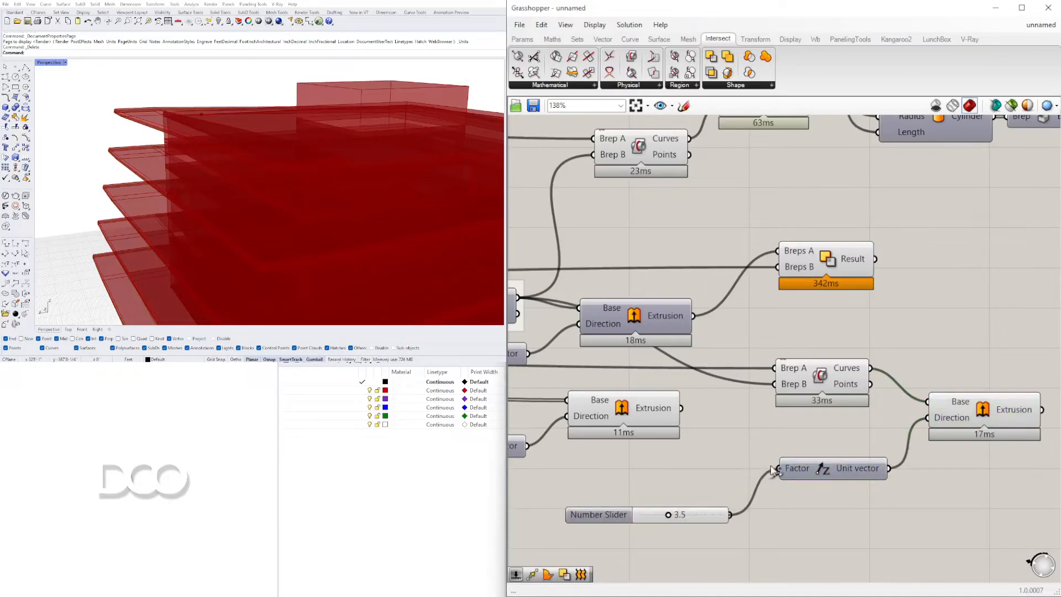
pyautogui.moveTo(771, 469); pyautogui.dragTo(777, 468)
pyautogui.moveTo(713, 513); pyautogui.dragTo(737, 472)
pyautogui.click(765, 544)
pyautogui.moveTo(983, 412); pyautogui.dragTo(981, 411)
pyautogui.scroll(-6, 258, 199)
pyautogui.moveTo(265, 183); pyautogui.dragTo(301, 187, button='right')
pyautogui.scroll(-1, 764, 485)
# - Add an Addition component and connect the 3.5 railing height slider to its B input
pyautogui.moveTo(764, 485); pyautogui.dragTo(891, 474, button='right')
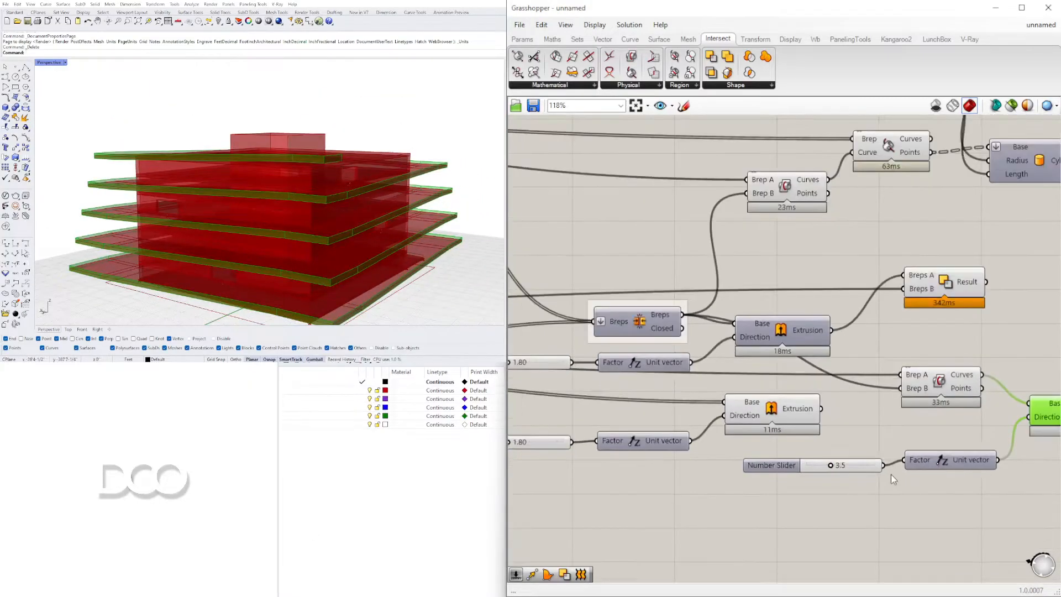
pyautogui.moveTo(774, 466); pyautogui.dragTo(684, 541)
pyautogui.doubleClick(807, 492)
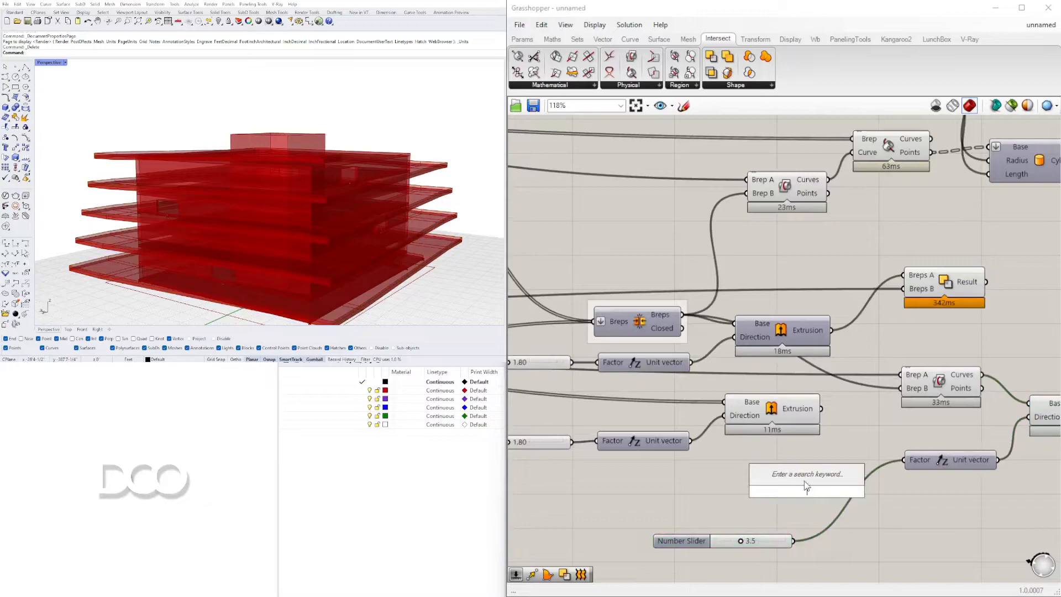
pyautogui.write('+')
pyautogui.press('Return')
pyautogui.moveTo(788, 541); pyautogui.dragTo(741, 530)
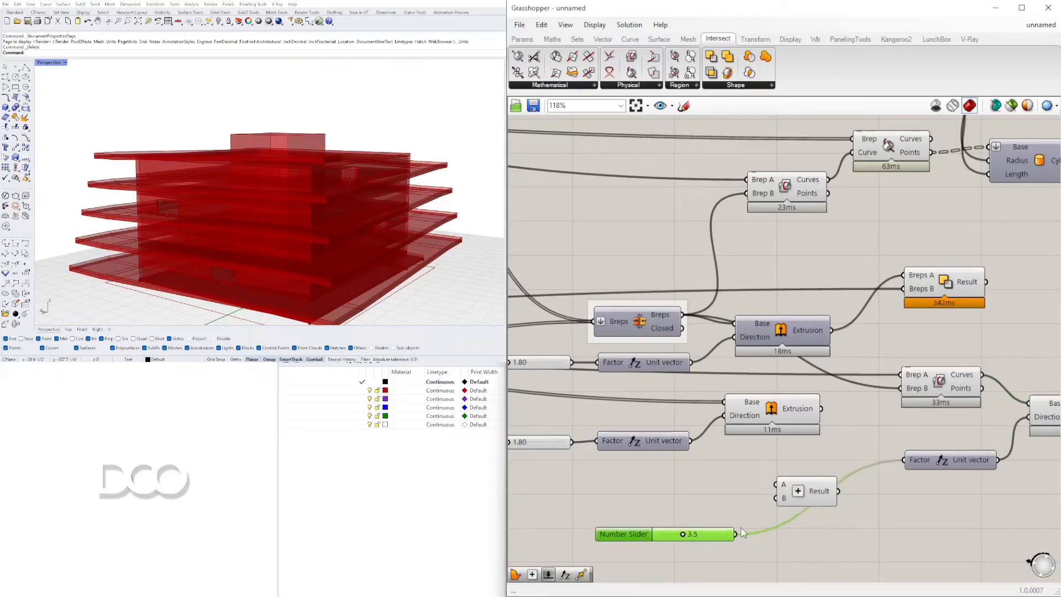
pyautogui.moveTo(798, 498); pyautogui.dragTo(816, 489)
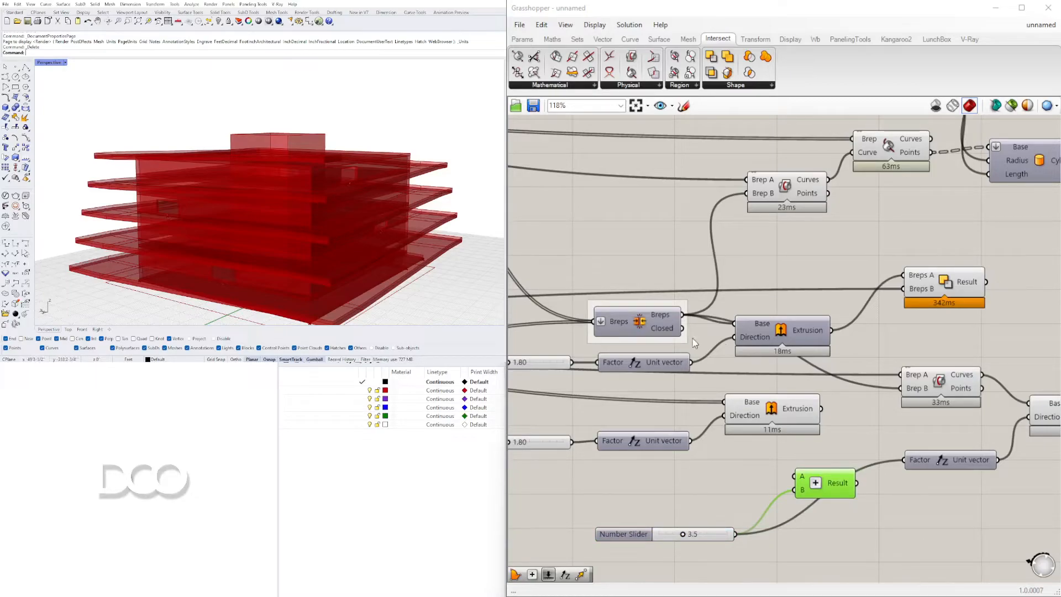
# - Connect the floor extrusion's 1.80 slider to the Addition's A input and feed the sum into the railing's Unit Z factor
pyautogui.scroll(-4, 695, 342)
pyautogui.scroll(2, 906, 233)
pyautogui.click(913, 218)
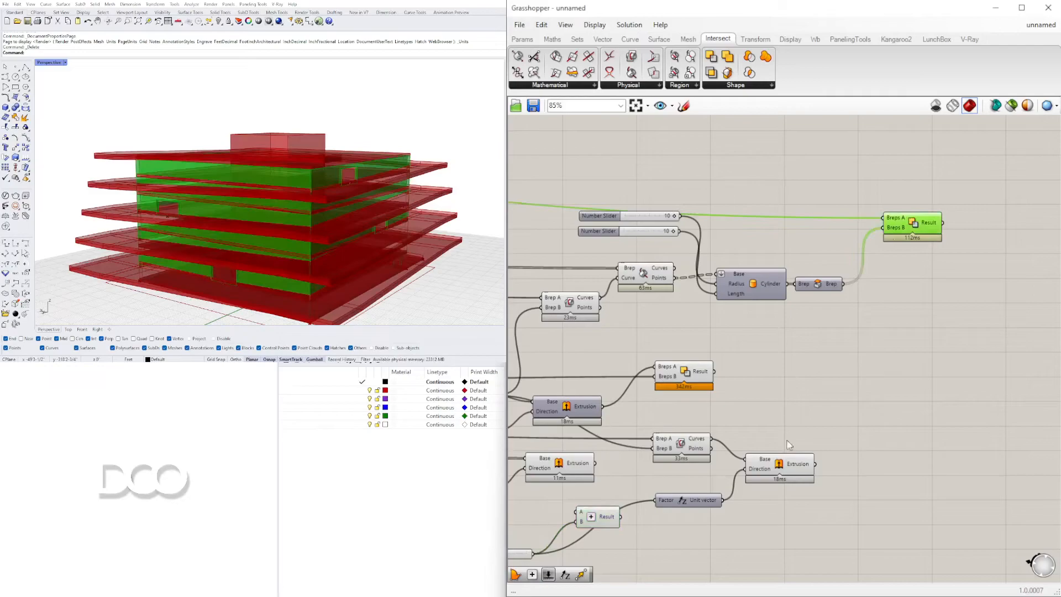
pyautogui.click(781, 465)
pyautogui.moveTo(676, 450); pyautogui.dragTo(839, 403, button='right')
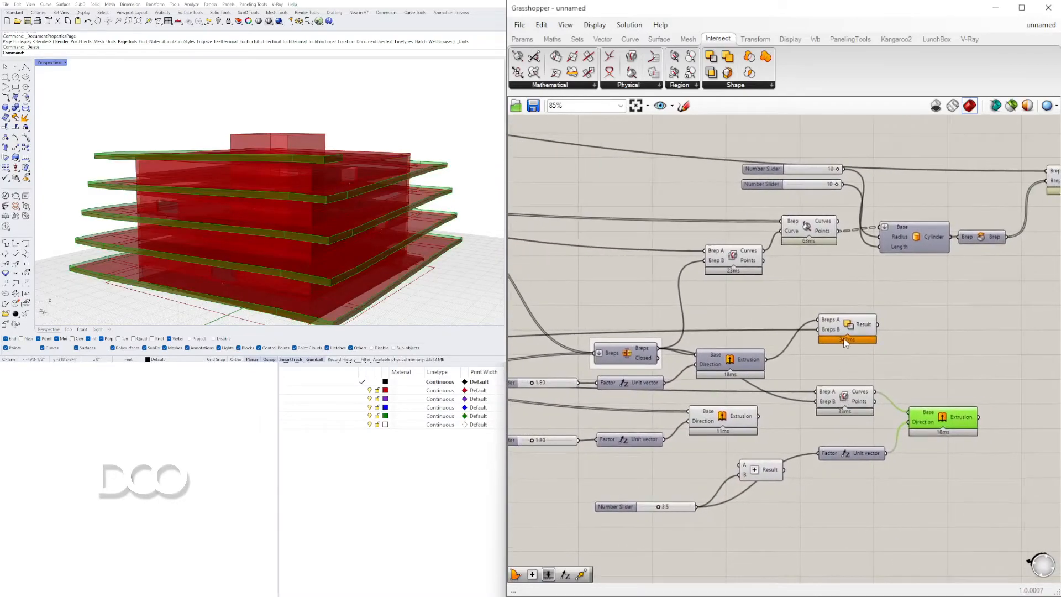
pyautogui.click(727, 426)
pyautogui.moveTo(653, 387); pyautogui.dragTo(907, 332, button='right')
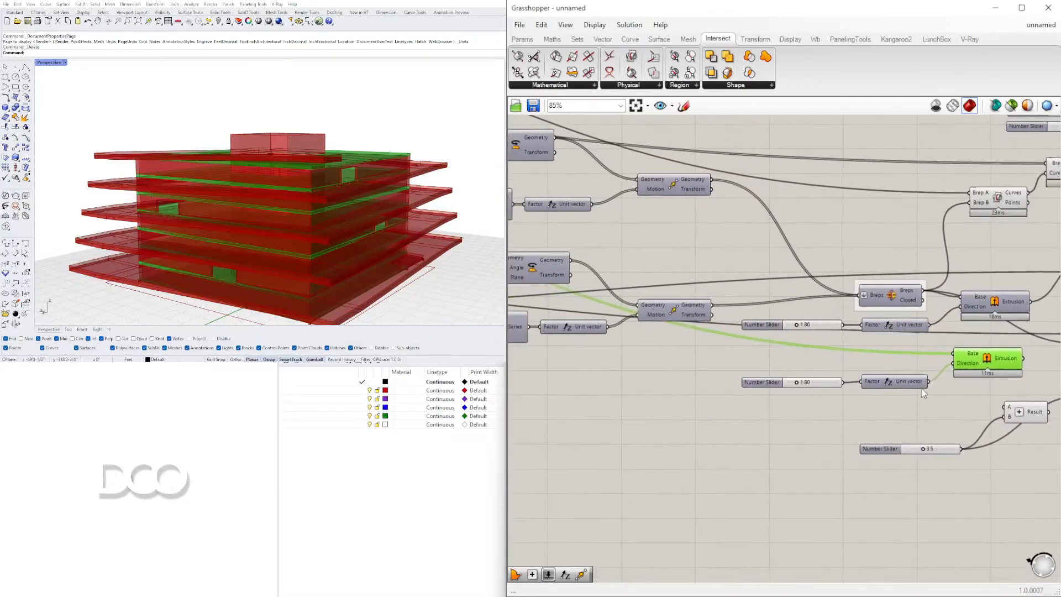
pyautogui.moveTo(907, 388); pyautogui.dragTo(654, 381, button='right')
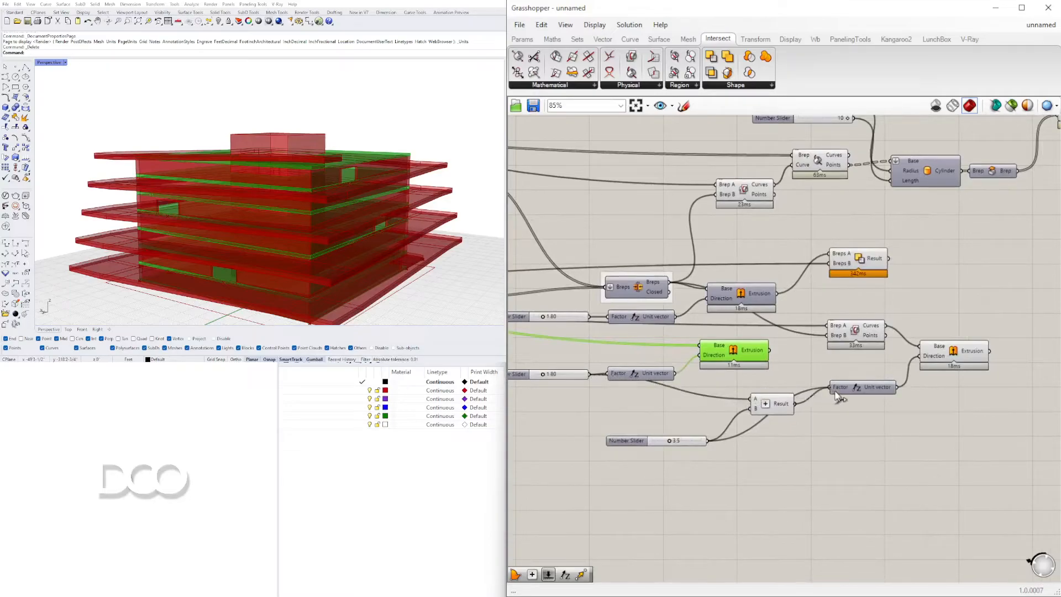
pyautogui.moveTo(834, 389); pyautogui.dragTo(834, 389)
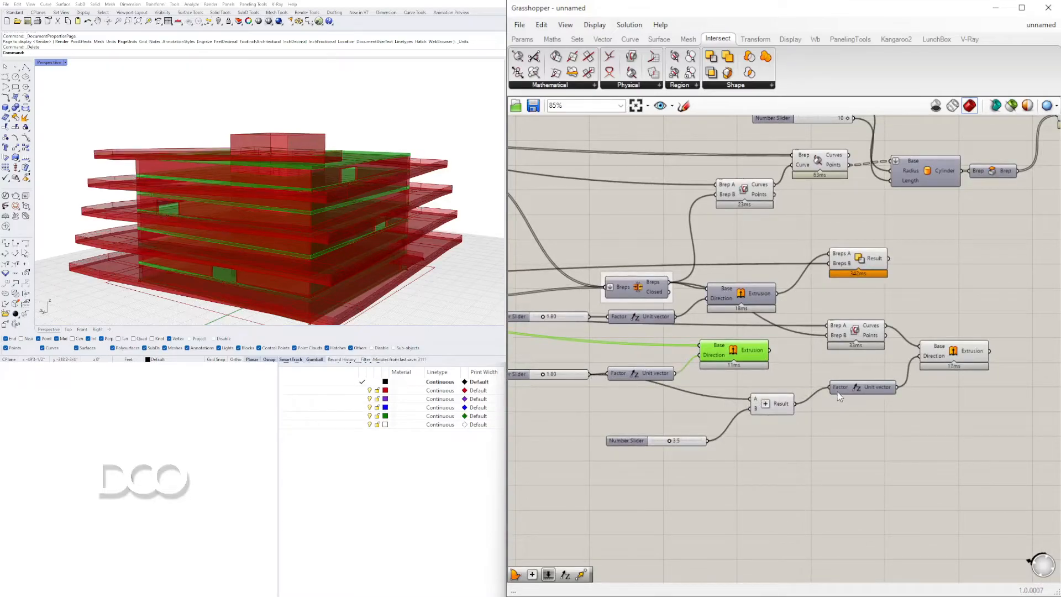
# - Inspect the railing extrusion from all sides of the building and look over the whole definition
pyautogui.click(953, 354)
pyautogui.moveTo(348, 201); pyautogui.dragTo(196, 221, button='right')
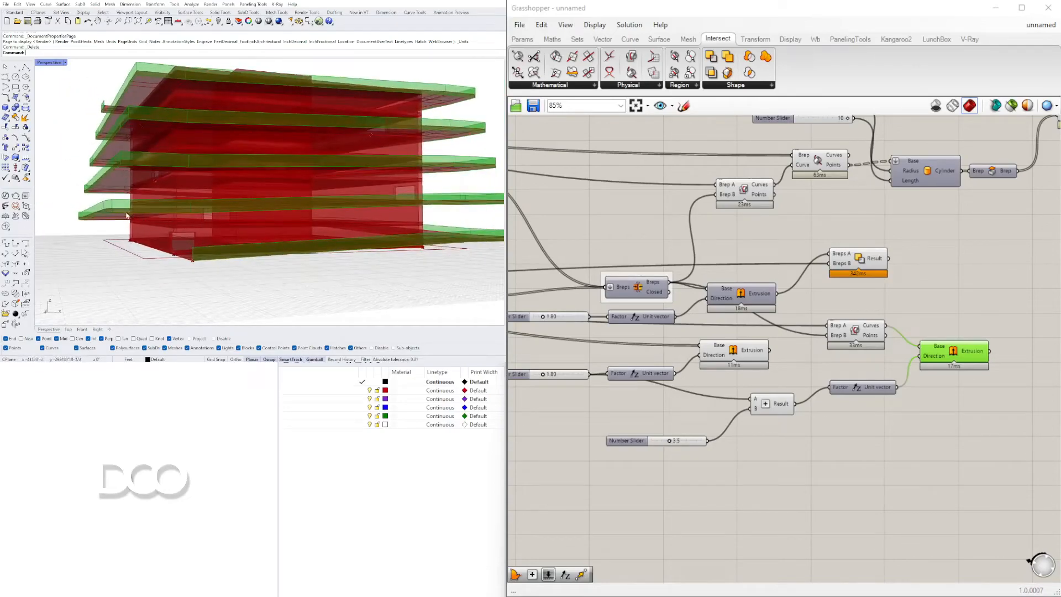
pyautogui.moveTo(107, 216); pyautogui.dragTo(264, 252, button='right')
pyautogui.scroll(-3, 223, 223)
pyautogui.scroll(3, 225, 234)
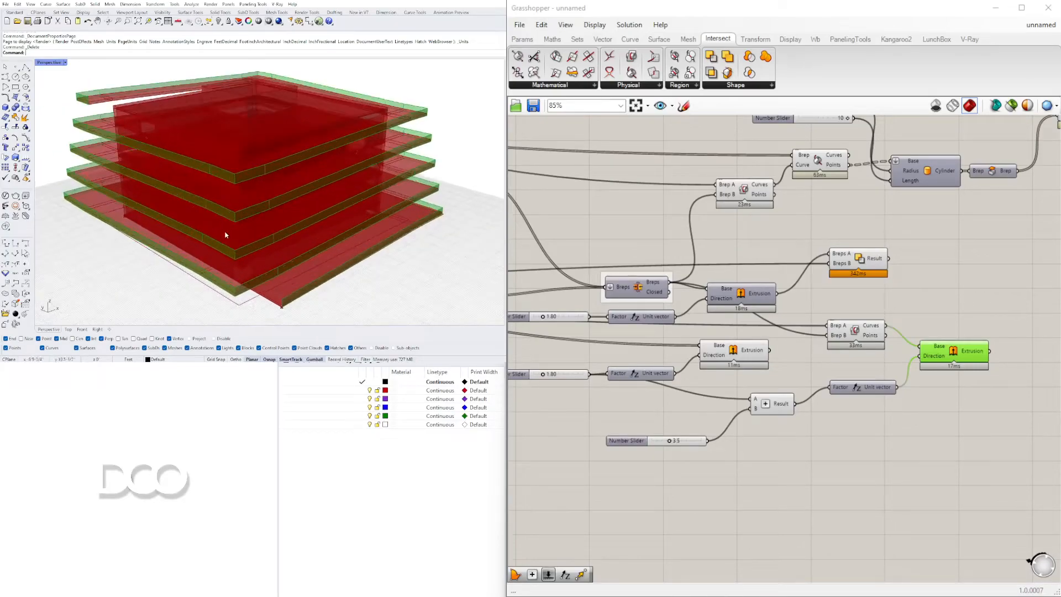
pyautogui.click(662, 478)
pyautogui.moveTo(415, 287); pyautogui.dragTo(158, 262, button='right')
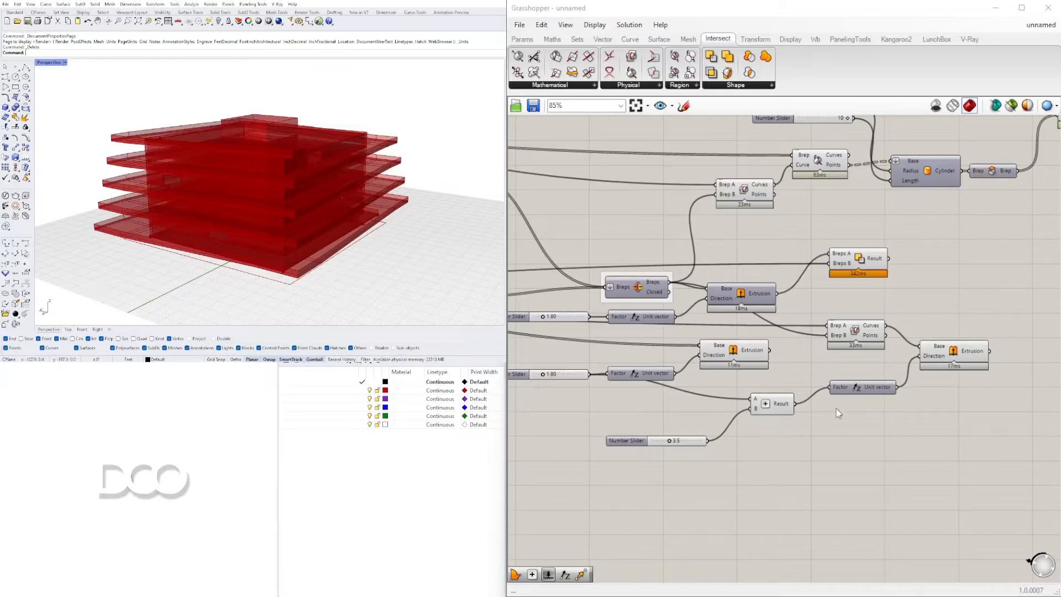
pyautogui.scroll(-8, 839, 399)
pyautogui.moveTo(837, 365); pyautogui.dragTo(805, 357, button='right')
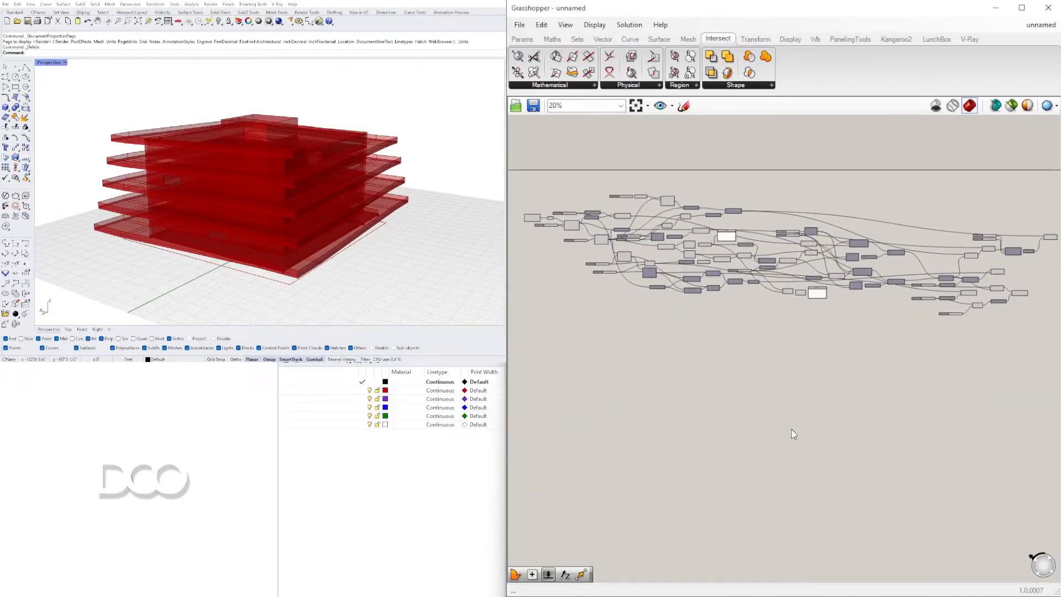
pyautogui.moveTo(794, 430); pyautogui.dragTo(793, 414, button='right')
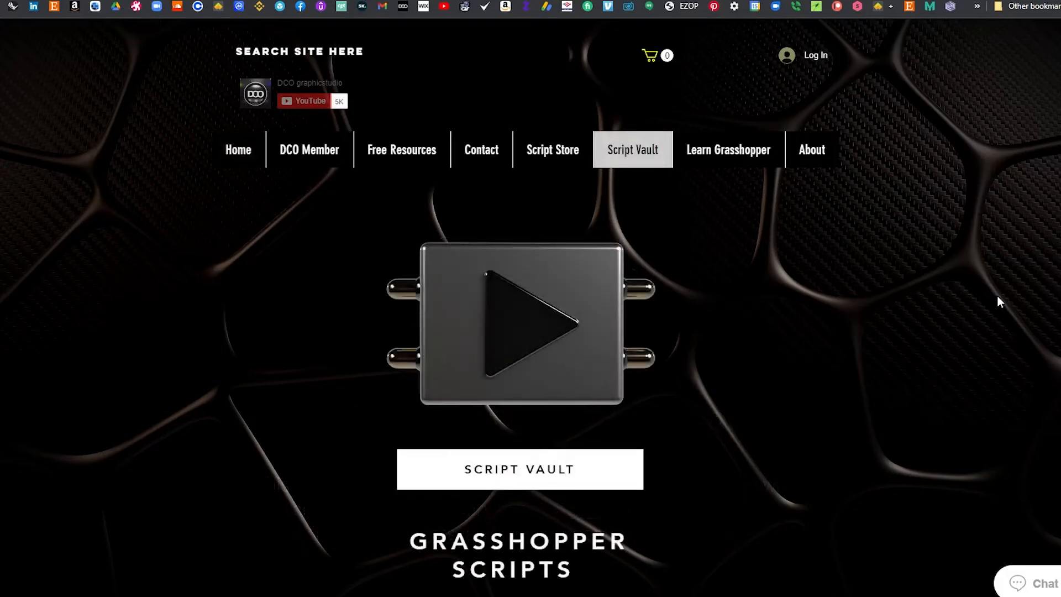
# - Switch to the DCO website in the browser, look through the Script Vault page and open its sign-up page
pyautogui.scroll(-8, 997, 299)
pyautogui.scroll(6, 999, 321)
pyautogui.click(595, 351)
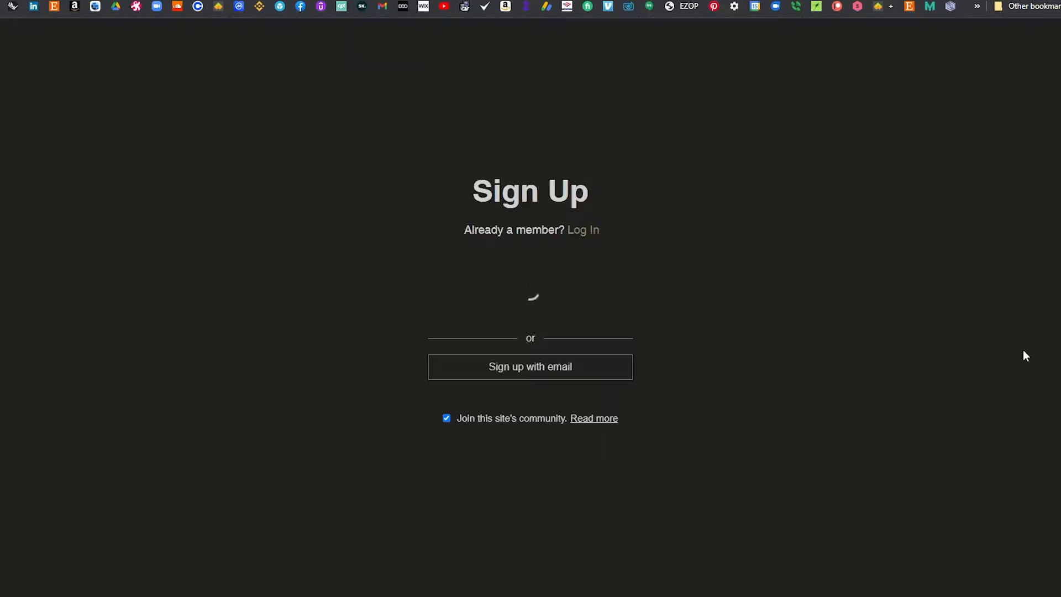
pyautogui.click(575, 312)
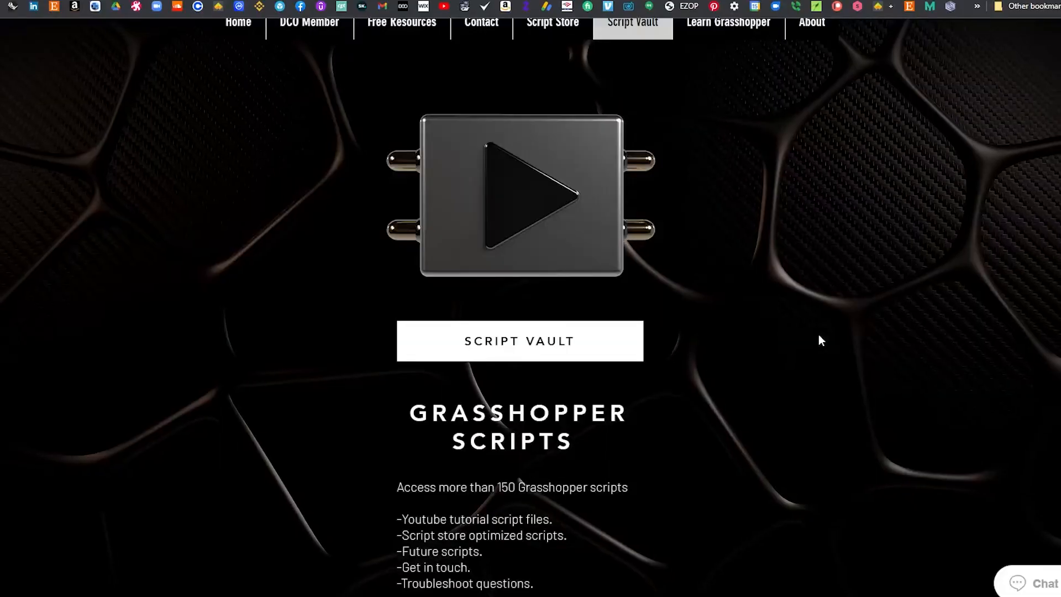
# - Browse the website's Grasshopper tutorial videos and the Learn Grasshopper course page
pyautogui.scroll(-6, 913, 350)
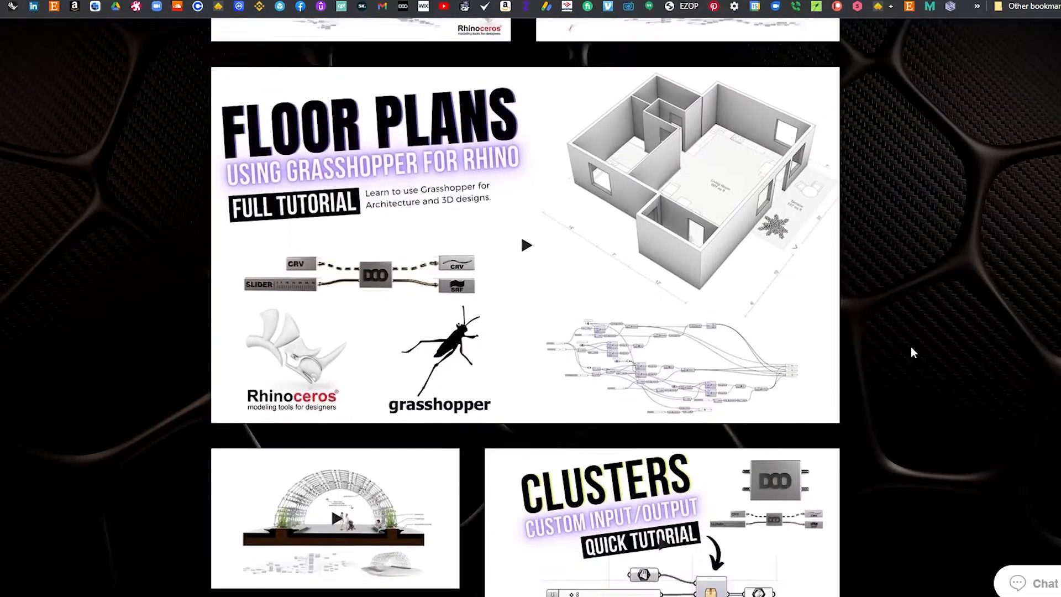
pyautogui.scroll(7, 918, 338)
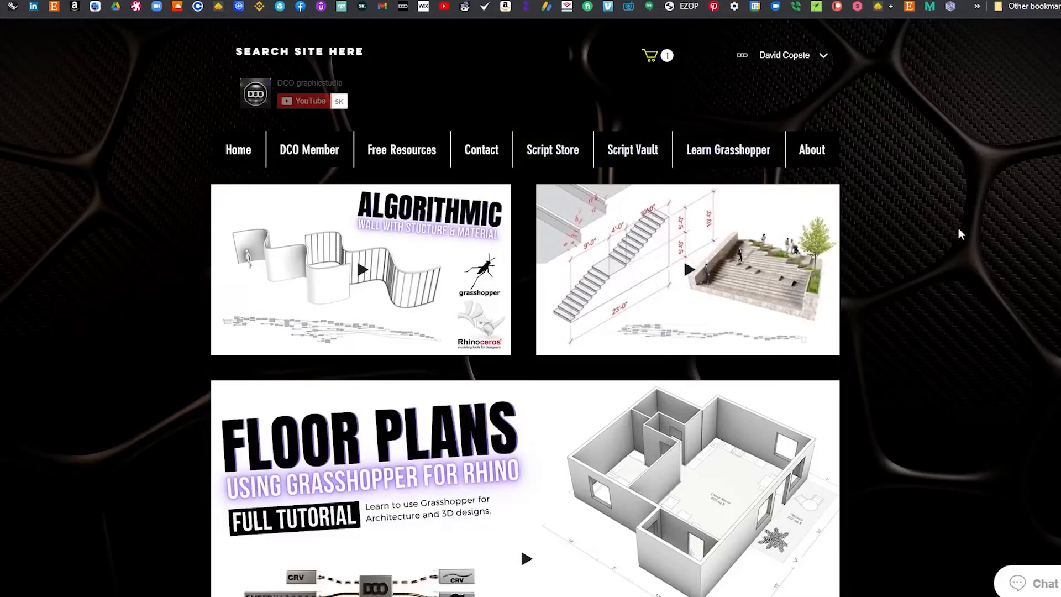
pyautogui.scroll(-2, 959, 227)
pyautogui.scroll(-5, 961, 238)
pyautogui.scroll(7, 961, 238)
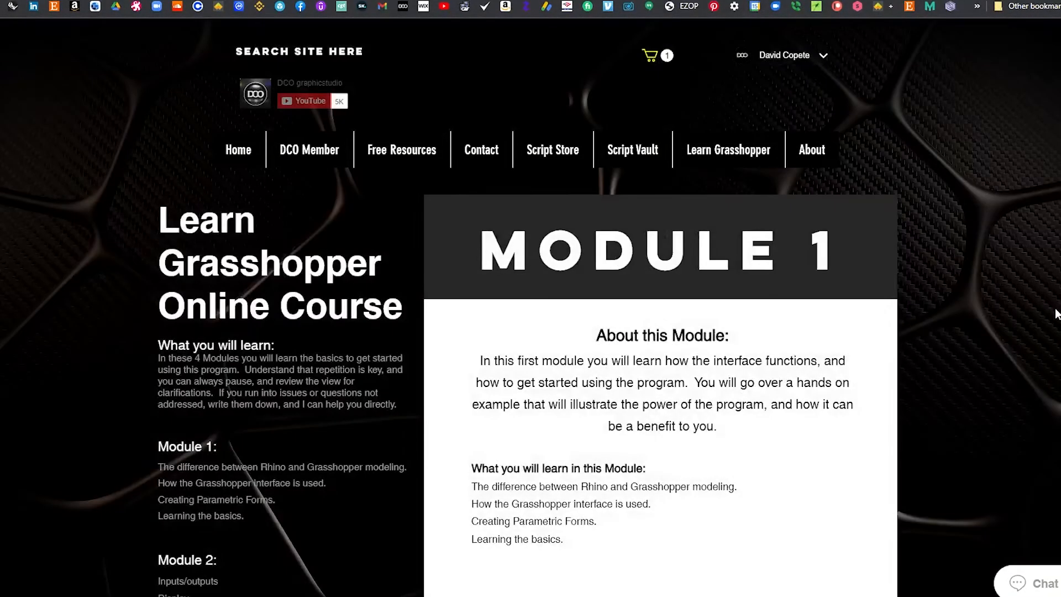
# - Look through the descriptions, sample files and videos of Modules 1 to 3 on the Learn Grasshopper course page
pyautogui.scroll(-5, 1057, 312)
pyautogui.scroll(-9, 1056, 312)
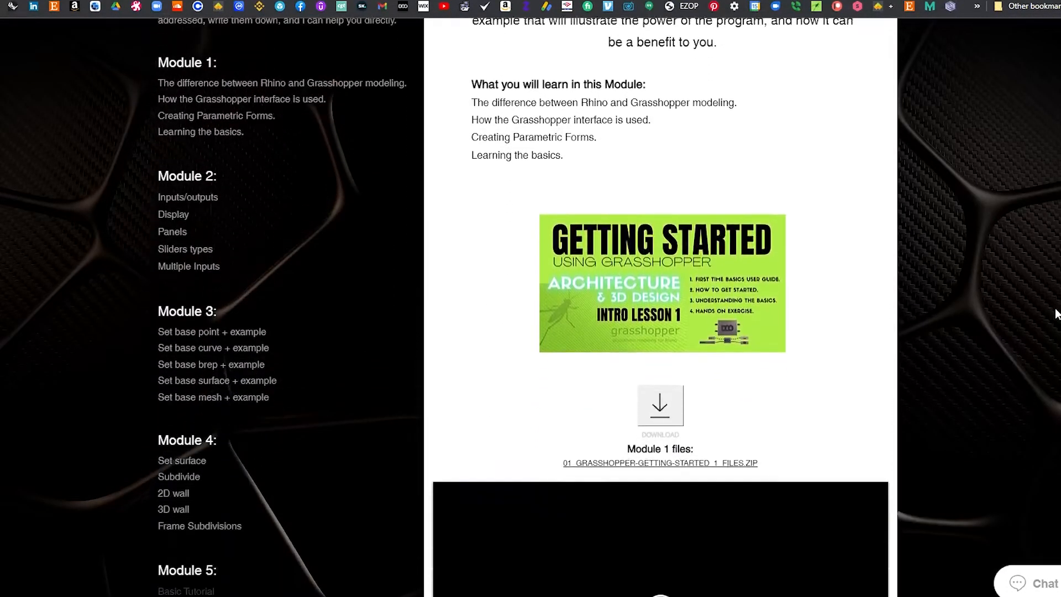
pyautogui.scroll(-11, 1056, 312)
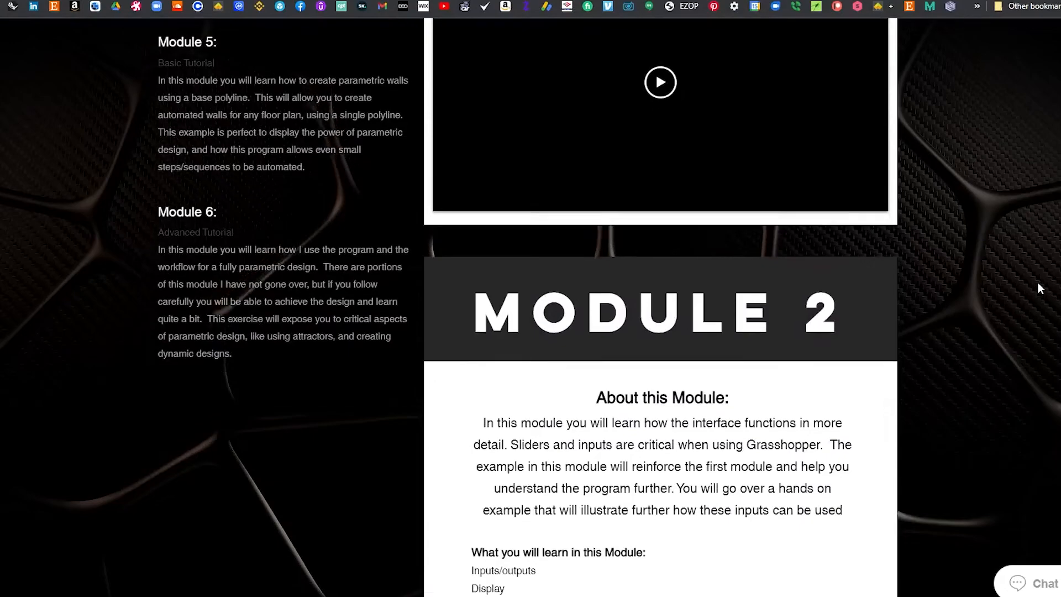
pyautogui.scroll(-12, 1038, 291)
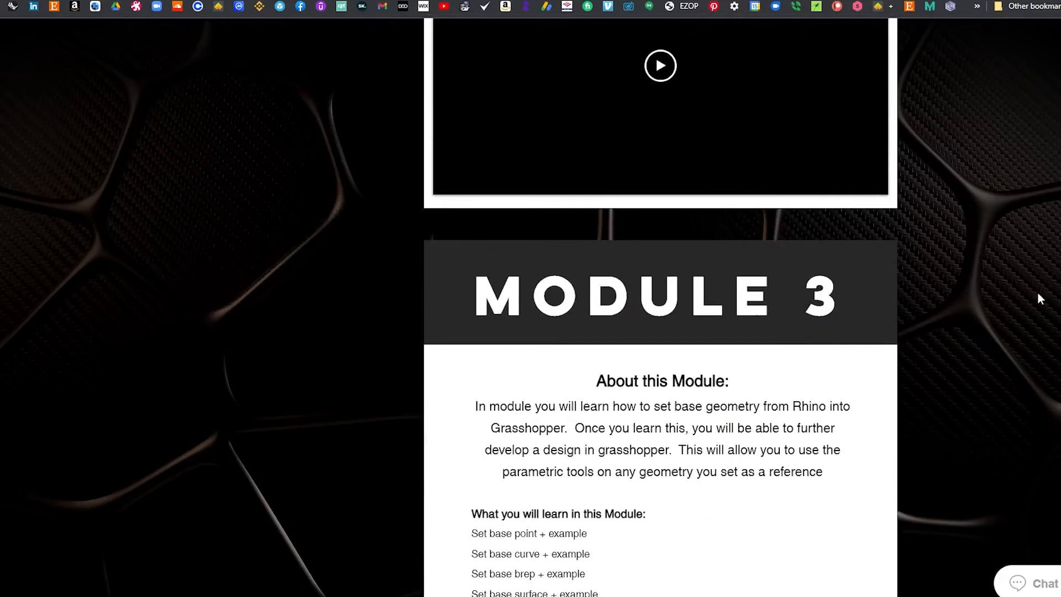
pyautogui.scroll(-20, 661, 307)
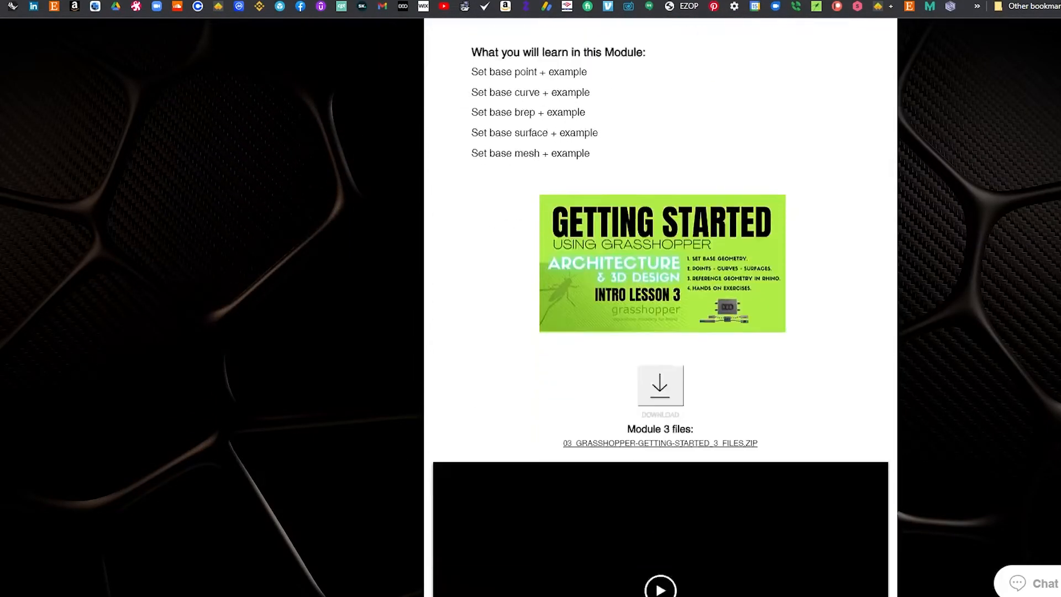
pyautogui.scroll(20, 661, 307)
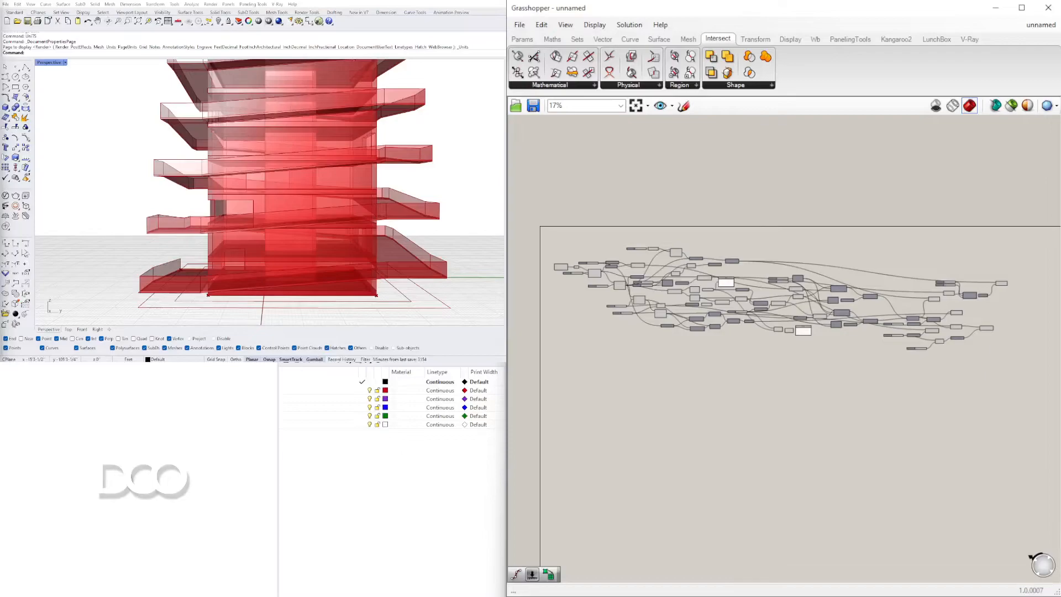
# - Switch back to Rhino and Grasshopper and name the core rectangle's size slider CORE SIZE, placing it in its own group
pyautogui.moveTo(199, 185); pyautogui.dragTo(258, 192, button='right')
pyautogui.moveTo(249, 192); pyautogui.dragTo(348, 247, button='right')
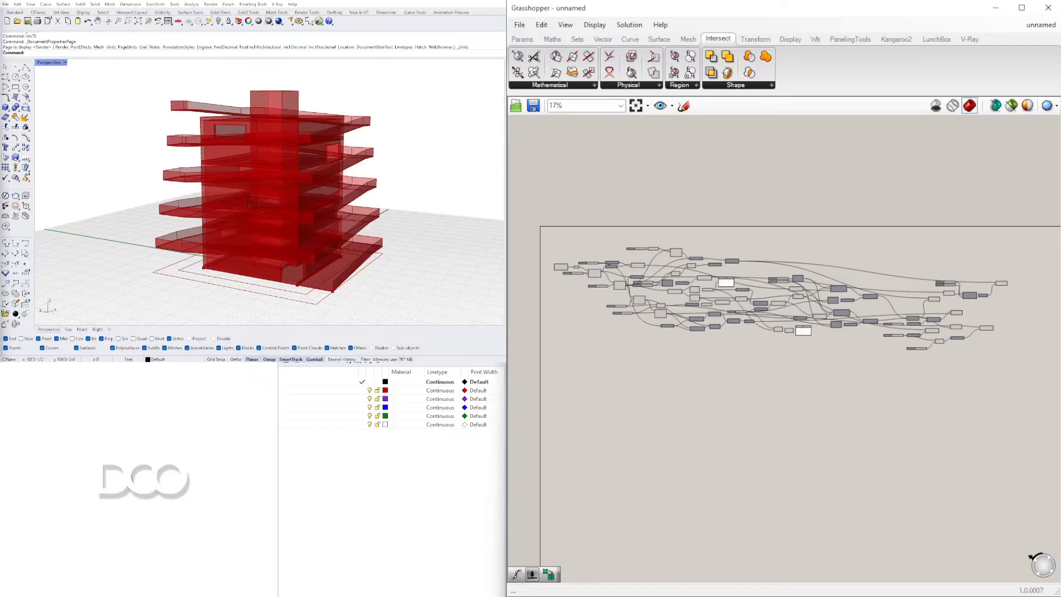
pyautogui.moveTo(260, 199); pyautogui.dragTo(299, 238, button='right')
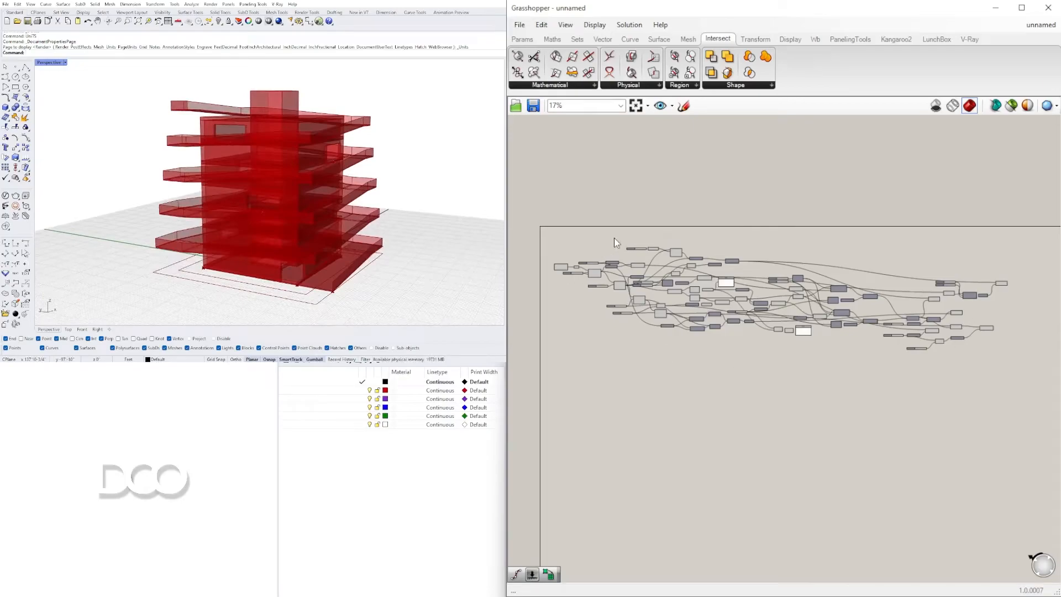
pyautogui.scroll(12, 580, 273)
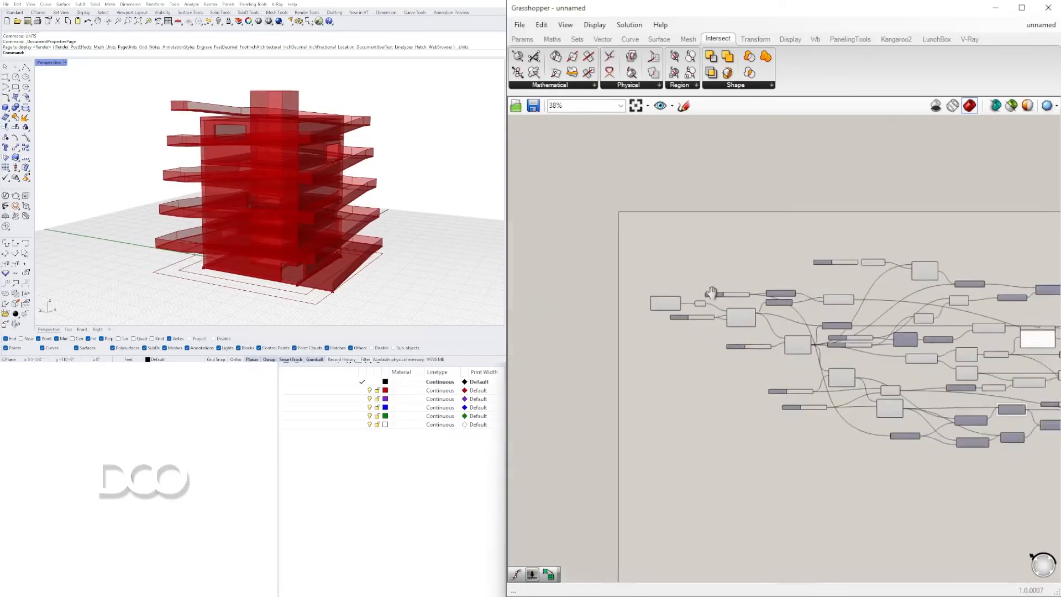
pyautogui.rightClick(666, 288)
pyautogui.write('CORE SIZE')
pyautogui.press('Return')
pyautogui.scroll(-3, 663, 346)
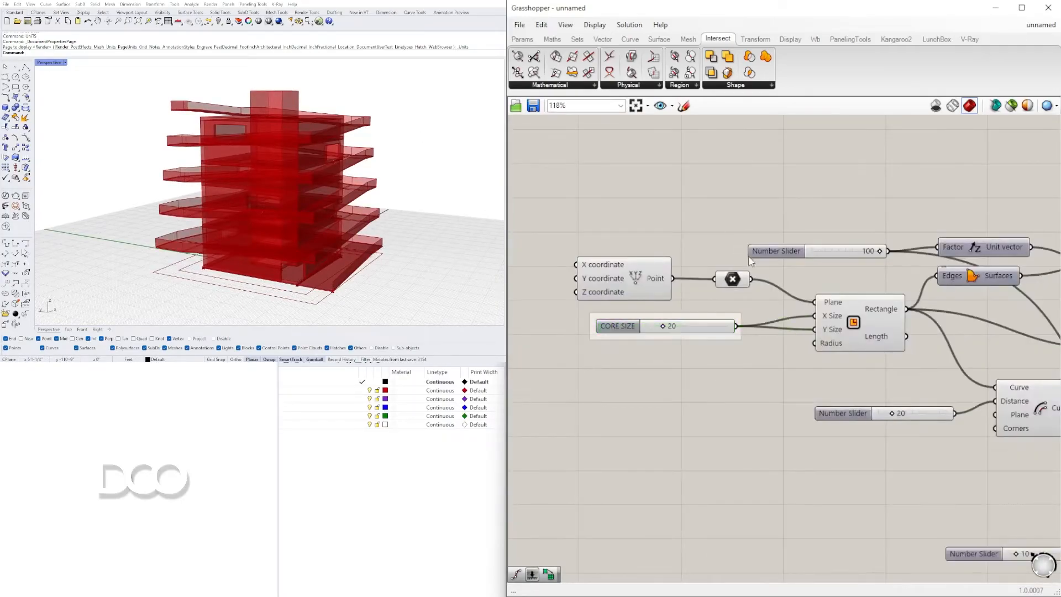
# - Name the core extrusion's 100 slider CORE HEIGHT and the wall offset's 1.5 slider WALL DEPTH
pyautogui.scroll(3, 747, 253)
pyautogui.rightClick(750, 232)
pyautogui.write('CORE HEIGHT')
pyautogui.press('Return')
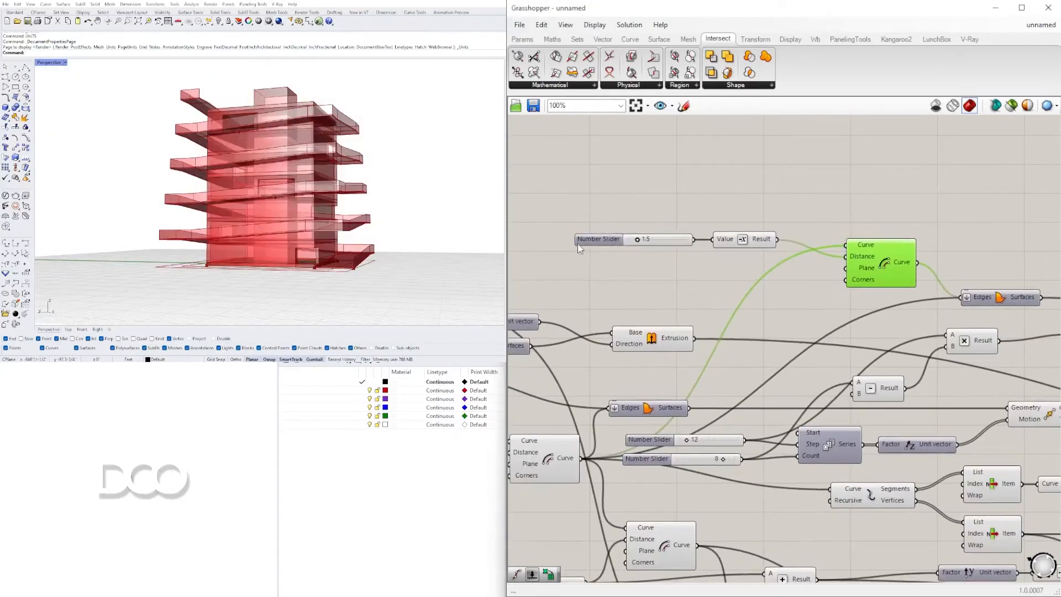
pyautogui.rightClick(579, 247)
pyautogui.write('WALL DEPTH')
pyautogui.press('Return')
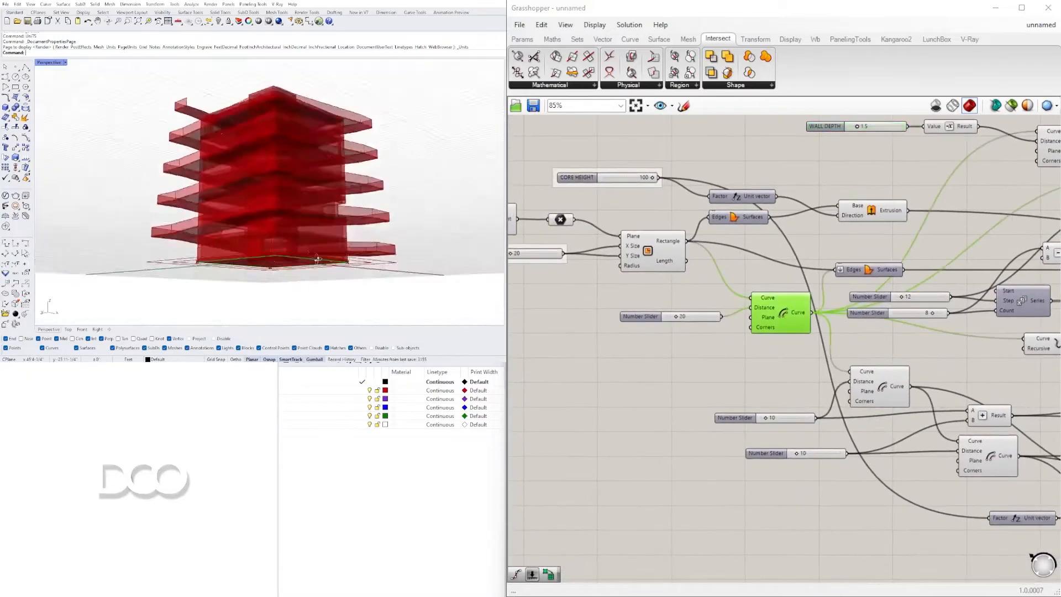
# - Name the slider driving the first core offset BUILDING OFFSET and put it in a group
pyautogui.rightClick(637, 317)
pyautogui.write('BUILDING OFFSET')
pyautogui.press('Return')
pyautogui.click(611, 293)
pyautogui.hotkey('ctrl', 'g')
# - Name the distance slider of the offset outside the building outline RAMP AREA
pyautogui.scroll(4, 646, 459)
pyautogui.click(668, 392)
pyautogui.rightClick(668, 391)
pyautogui.write('RAMP AREA')
pyautogui.press('Return')
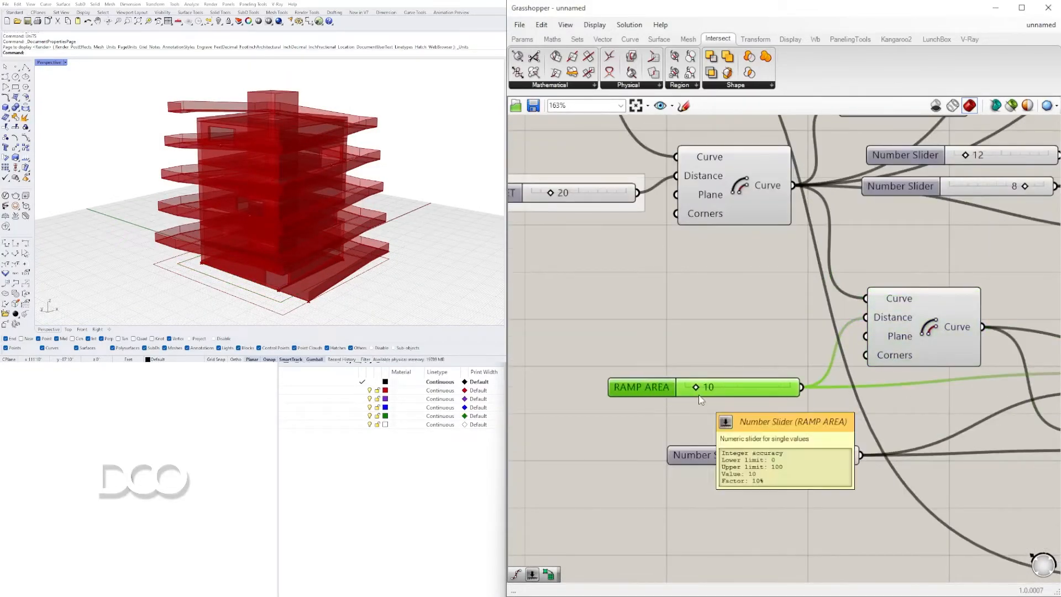
# - Name the slider feeding the Addition's B input and the outermost offset ADDITIONAL RAMP AREA and group it
pyautogui.scroll(-5, 699, 395)
pyautogui.scroll(3, 623, 350)
pyautogui.rightClick(683, 404)
pyautogui.write('ADD')
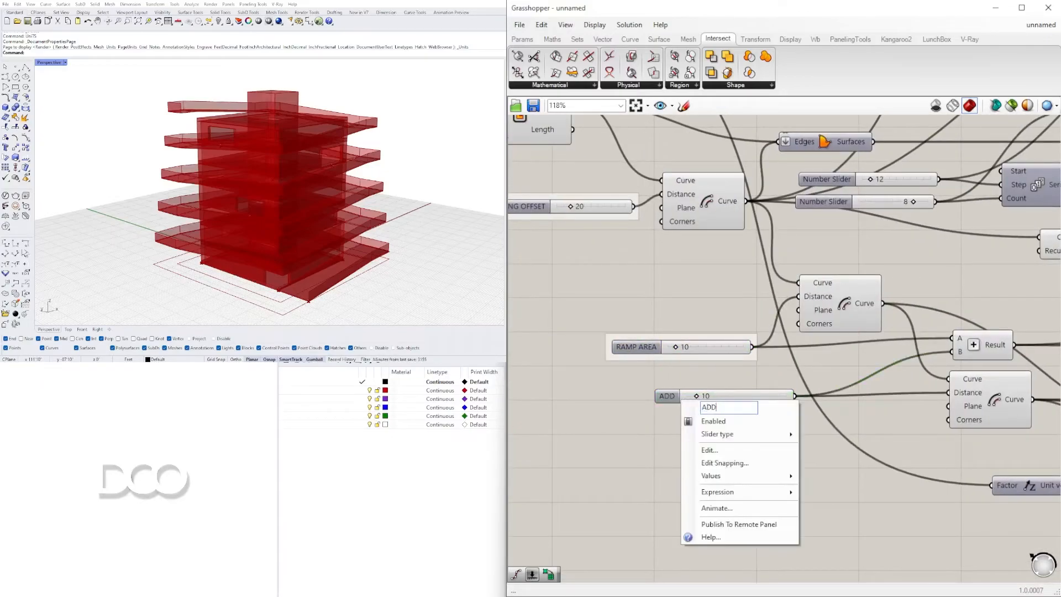
pyautogui.write('ITIONAL RAMP AREA')
pyautogui.press('Return')
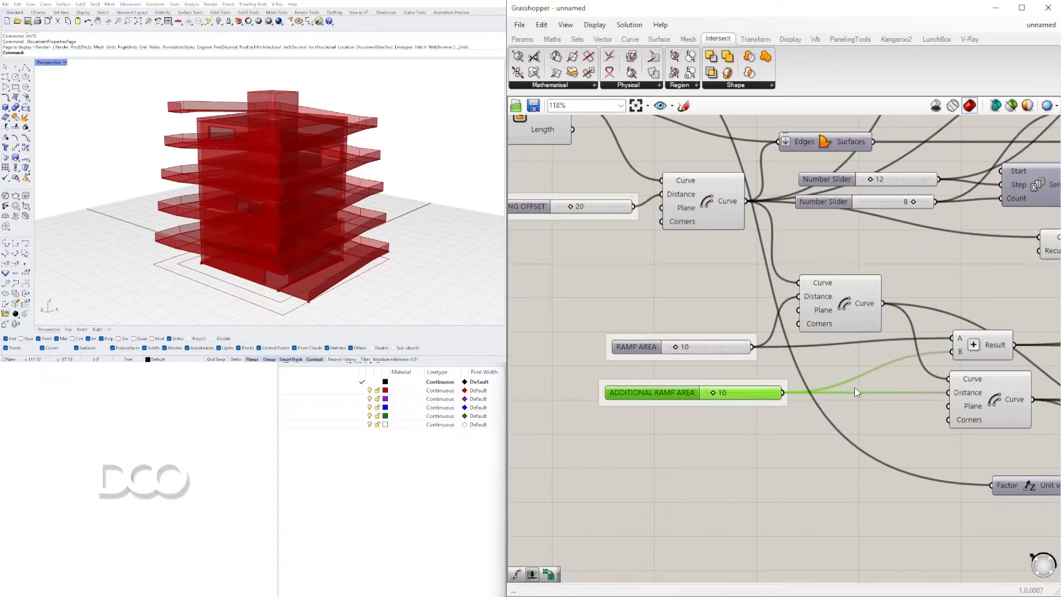
# - Insert a relay on the wires between the CORE SIZE slider and the rectangle's X and Y Size inputs
pyautogui.scroll(-4, 817, 309)
pyautogui.scroll(6, 777, 303)
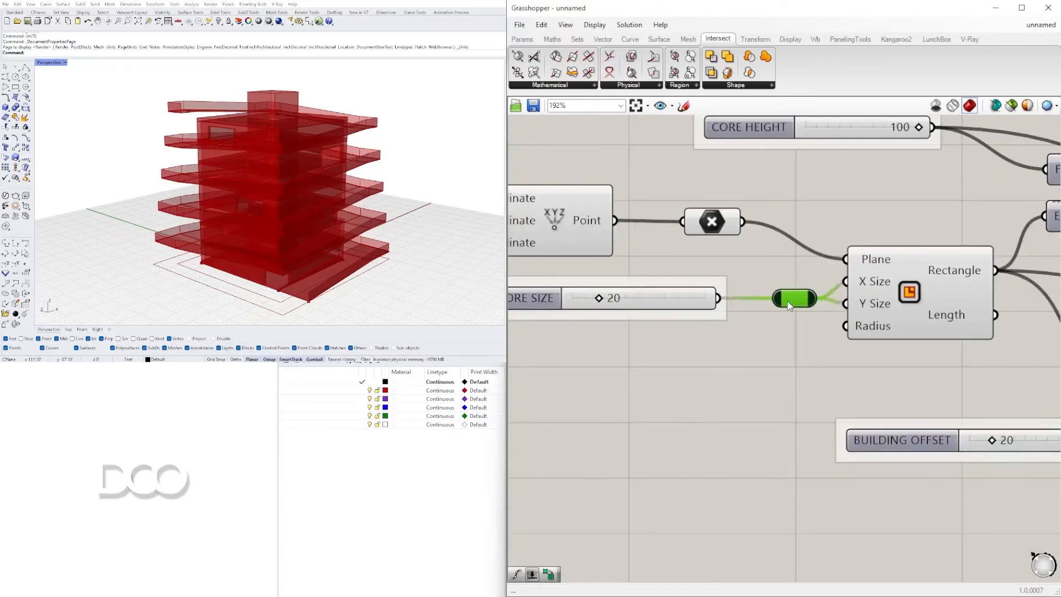
pyautogui.scroll(-6, 790, 306)
# - Try 4 and 6 on the slider below the ramp lofts, settling on a value of 5
pyautogui.scroll(9, 796, 402)
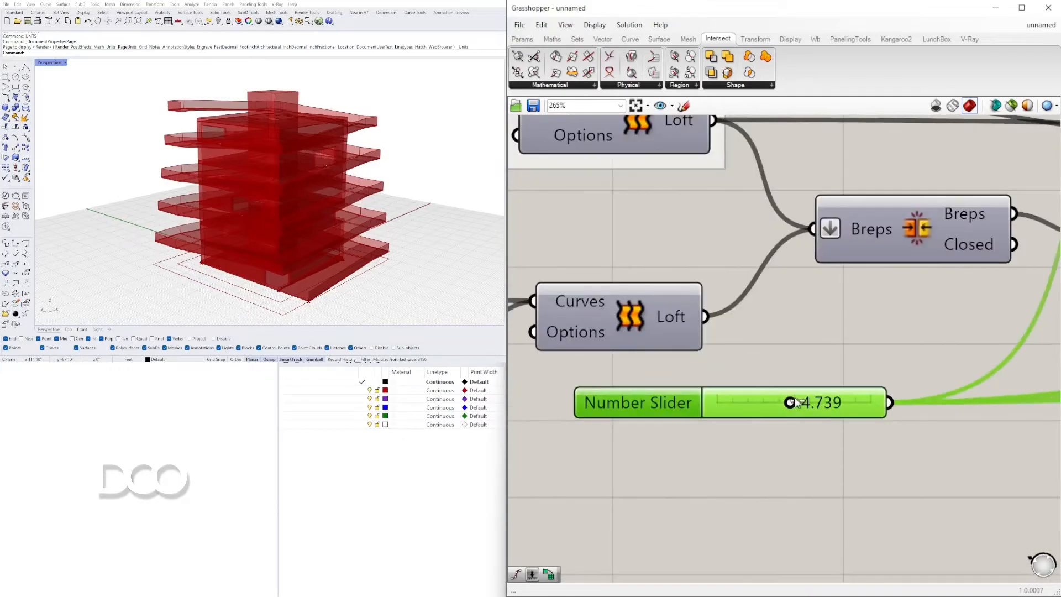
pyautogui.write('4')
pyautogui.press('Return')
pyautogui.doubleClick(767, 397)
pyautogui.write('6')
pyautogui.press('Return')
pyautogui.doubleClick(767, 397)
pyautogui.write('5')
pyautogui.press('Return')
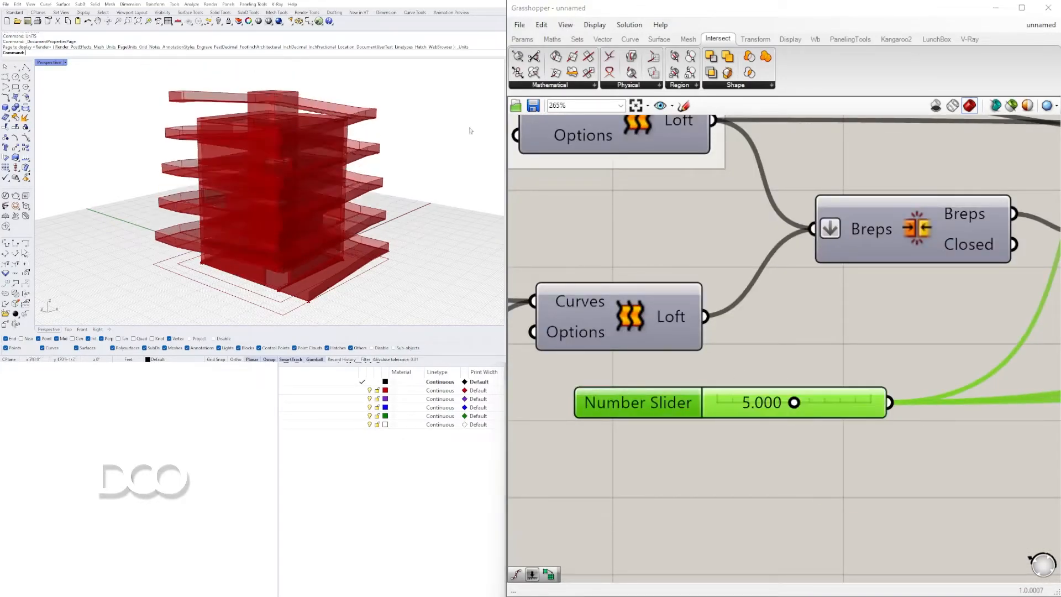
# - Name the 5.000 slider below the ramp lofts RAMP HEIGHT and group it
pyautogui.moveTo(349, 135)
pyautogui.mouseDown(button='right')
pyautogui.moveTo(440, 149)
pyautogui.moveTo(73, 139)
pyautogui.moveTo(337, 139)
pyautogui.mouseUp(button='right')
pyautogui.scroll(-6, 794, 308)
pyautogui.moveTo(664, 274); pyautogui.dragTo(697, 254, button='right')
pyautogui.scroll(4, 730, 409)
pyautogui.scroll(-4, 608, 404)
pyautogui.scroll(3, 561, 401)
pyautogui.rightClick(598, 408)
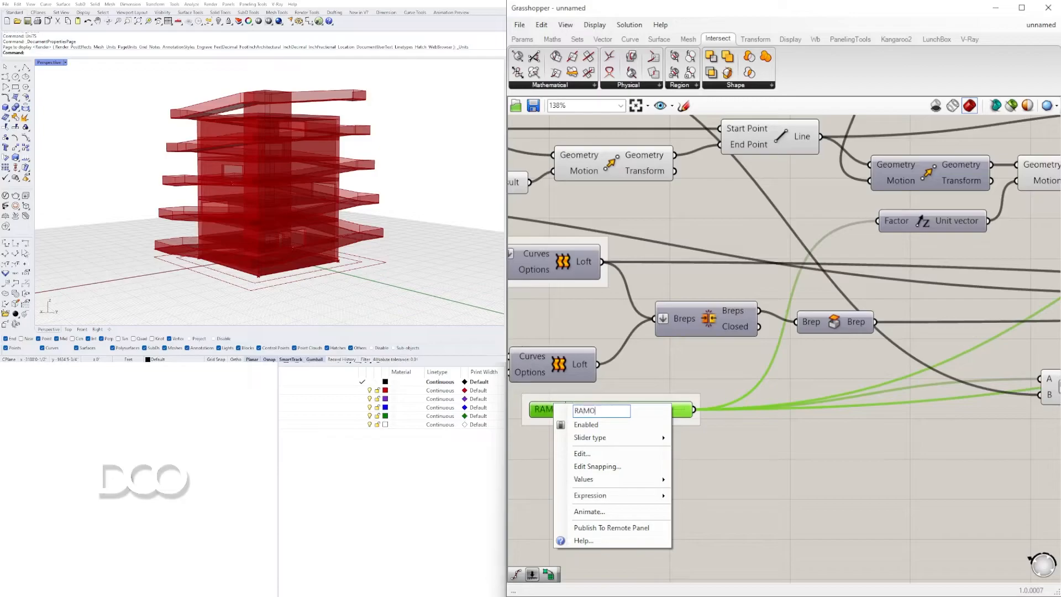
# - Name the slider feeding the Count input of the 90-degree Series RAMP COUNT
pyautogui.scroll(-4, 598, 404)
pyautogui.scroll(3, 664, 437)
pyautogui.scroll(-3, 771, 440)
pyautogui.scroll(4, 874, 475)
pyautogui.scroll(-4, 874, 474)
pyautogui.moveTo(884, 454); pyautogui.dragTo(888, 265, button='right')
pyautogui.scroll(4, 924, 299)
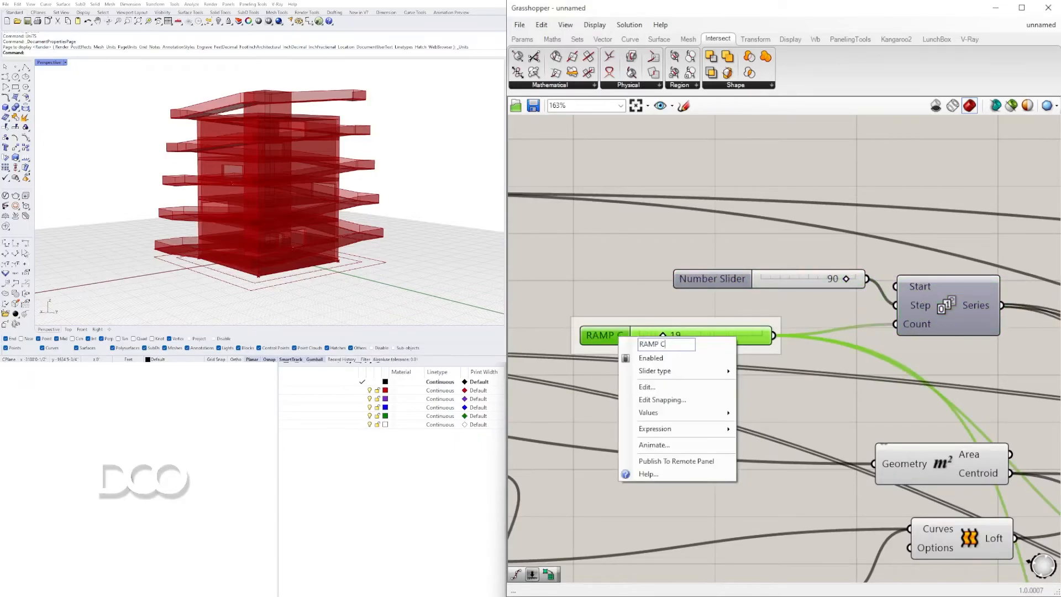
pyautogui.write('OUNT')
pyautogui.click(664, 254)
# - Set the ramp extrusion's height slider to 1.00 and name it RAMP DEPTH
pyautogui.scroll(-5, 663, 254)
pyautogui.moveTo(772, 204); pyautogui.dragTo(871, 202, button='right')
pyautogui.scroll(2, 893, 297)
pyautogui.moveTo(1040, 481); pyautogui.dragTo(849, 439, button='right')
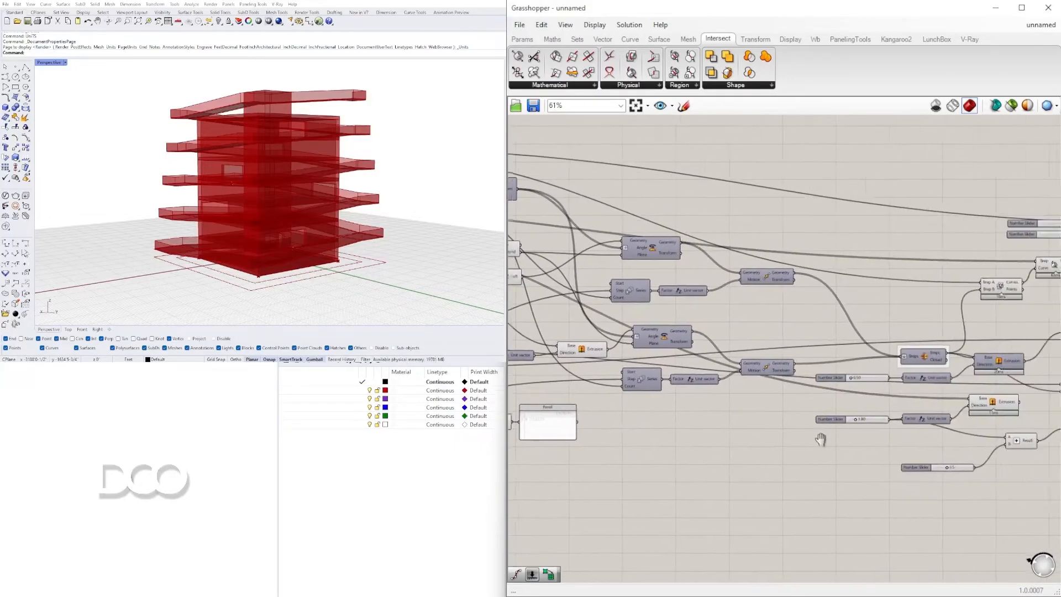
pyautogui.scroll(3, 848, 439)
pyautogui.click(774, 452)
pyautogui.scroll(5, 725, 414)
pyautogui.click(725, 456)
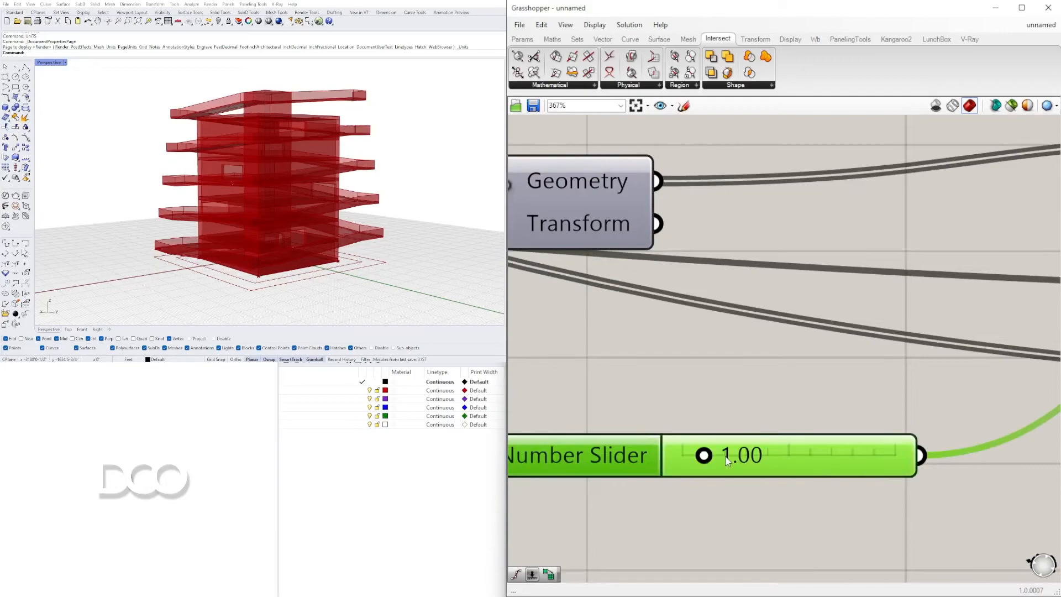
pyautogui.rightClick(677, 444)
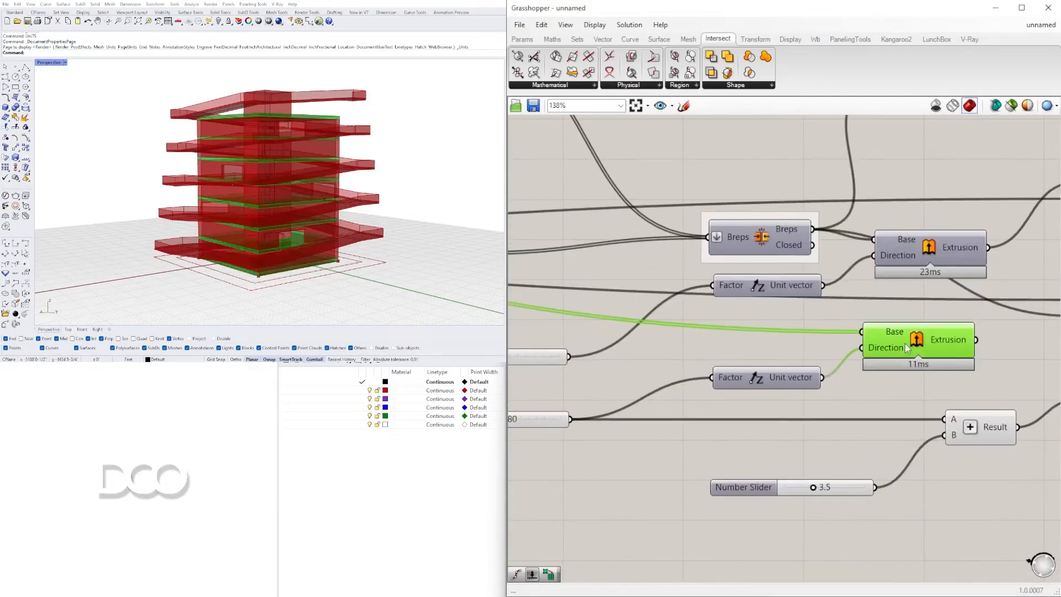
# - Name the floor extrusion's slider FLOOR DEPTH and set it to 1.00
pyautogui.scroll(3, 719, 387)
pyautogui.click(614, 427)
pyautogui.rightClick(611, 423)
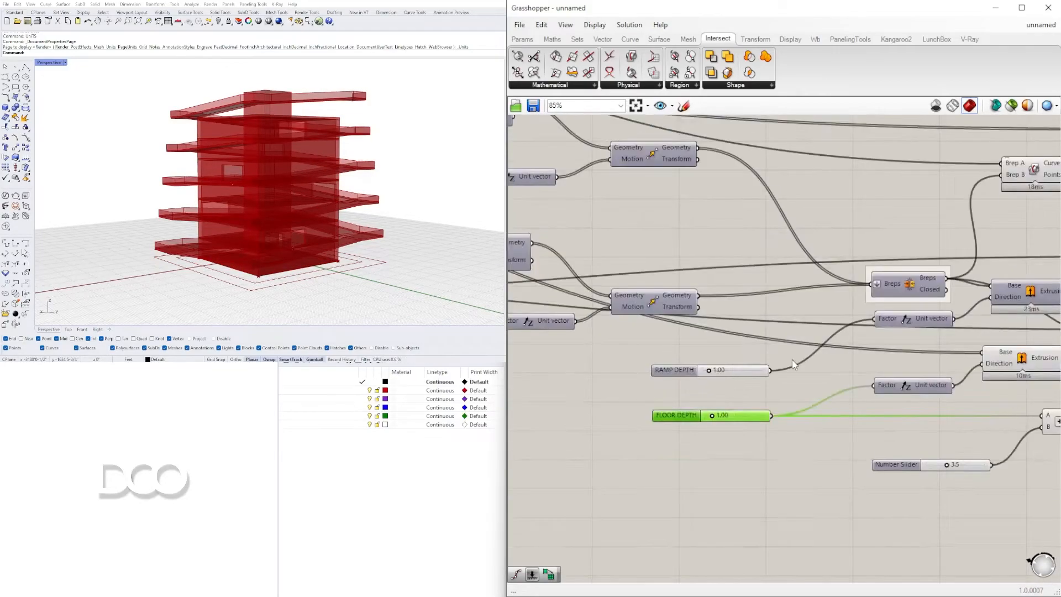
# - Name the slider feeding the railing Addition's B input RAILING HEIGHT and check the railing extrusion around the building
pyautogui.scroll(5, 762, 386)
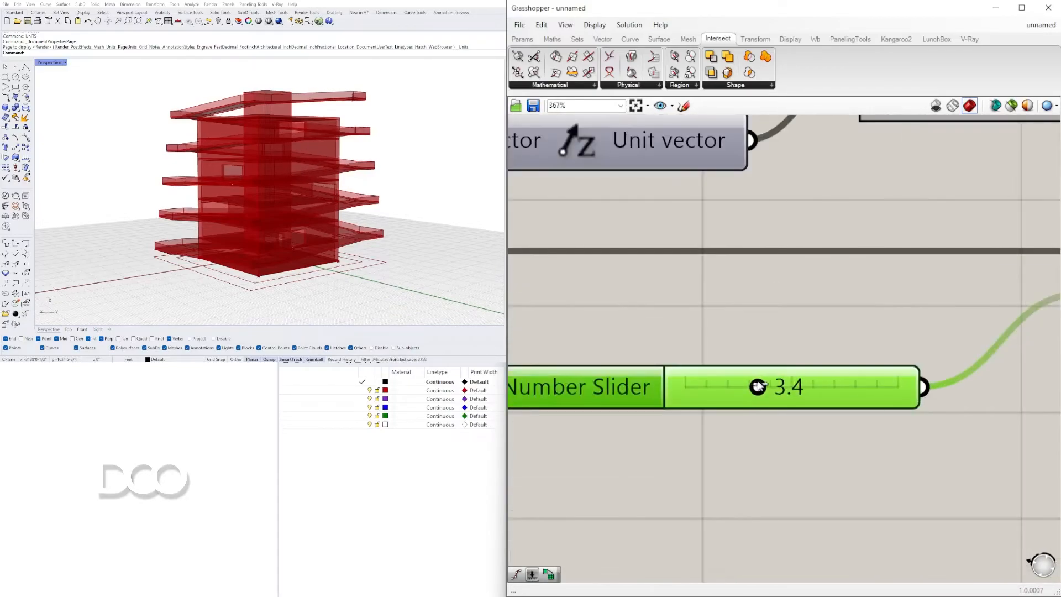
pyautogui.rightClick(568, 377)
pyautogui.write('RAILING HEIGHT')
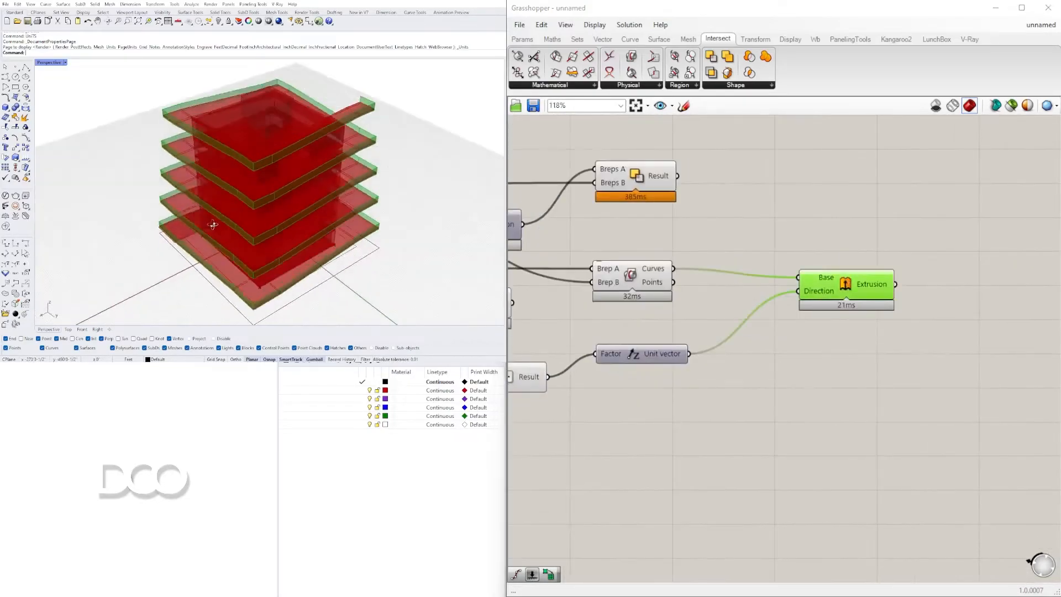
pyautogui.moveTo(310, 211); pyautogui.dragTo(326, 199, button='right')
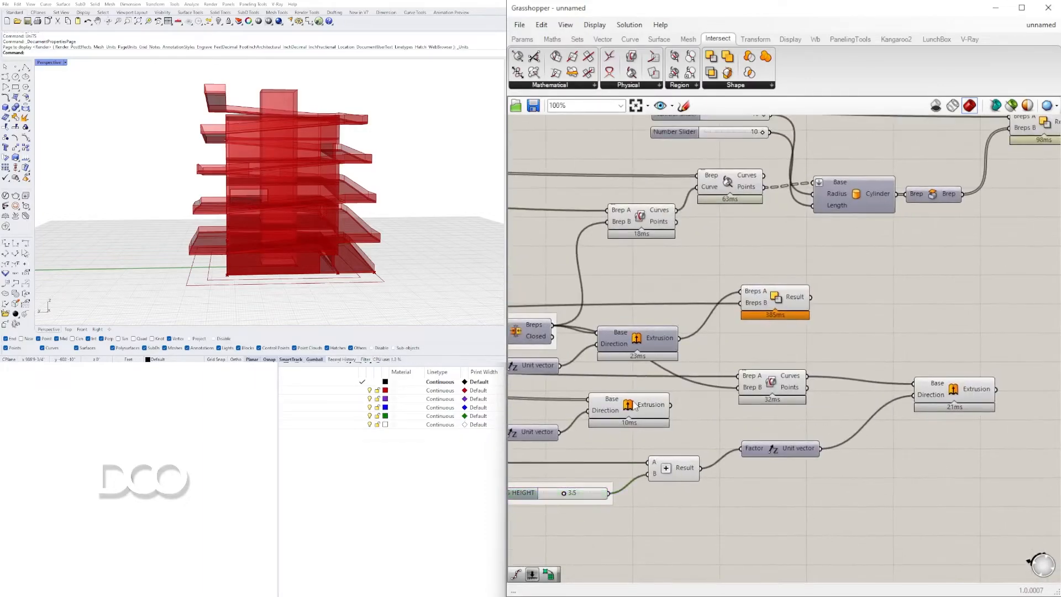
# - Name the cylinder's radius slider DOOR OPENING and its length slider HEIGHT, stacking the two neatly together
pyautogui.rightClick(774, 384)
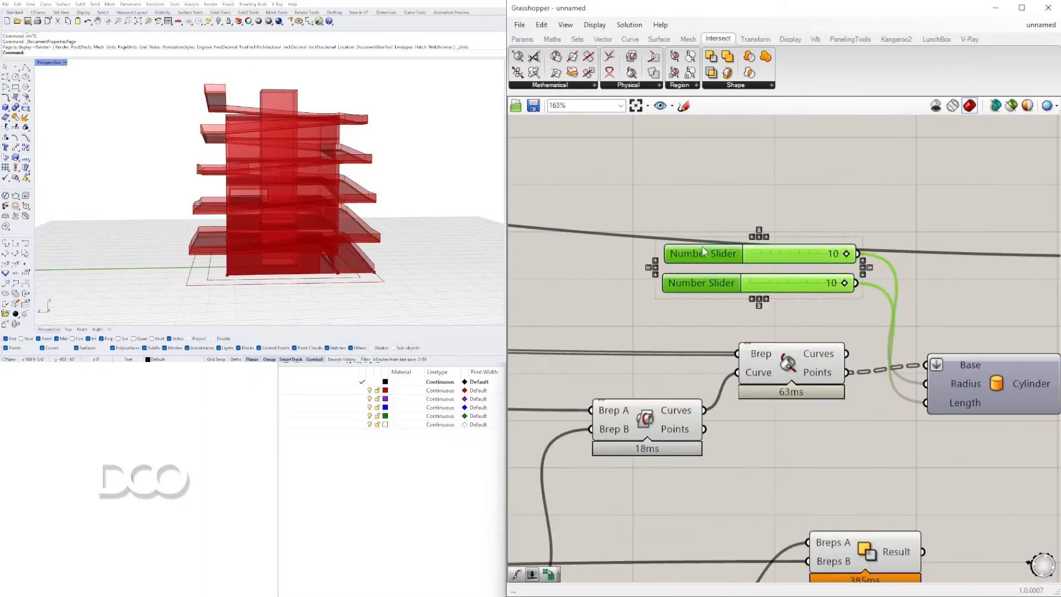
pyautogui.write('DOOR OPENING')
pyautogui.rightClick(615, 271)
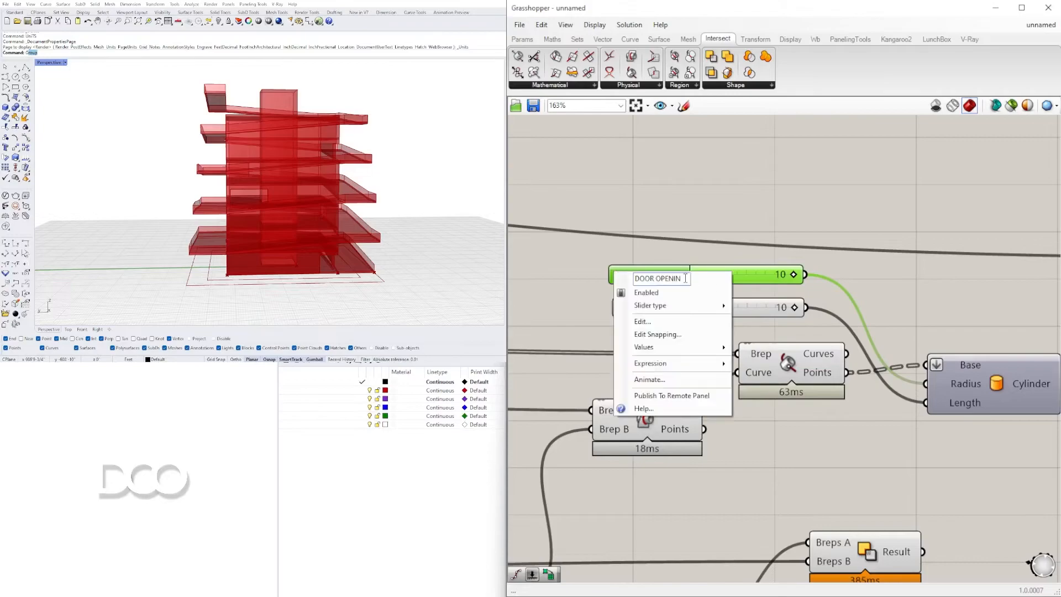
pyautogui.click(685, 280)
pyautogui.write('G')
pyautogui.moveTo(652, 306); pyautogui.dragTo(651, 300)
pyautogui.rightClick(651, 300)
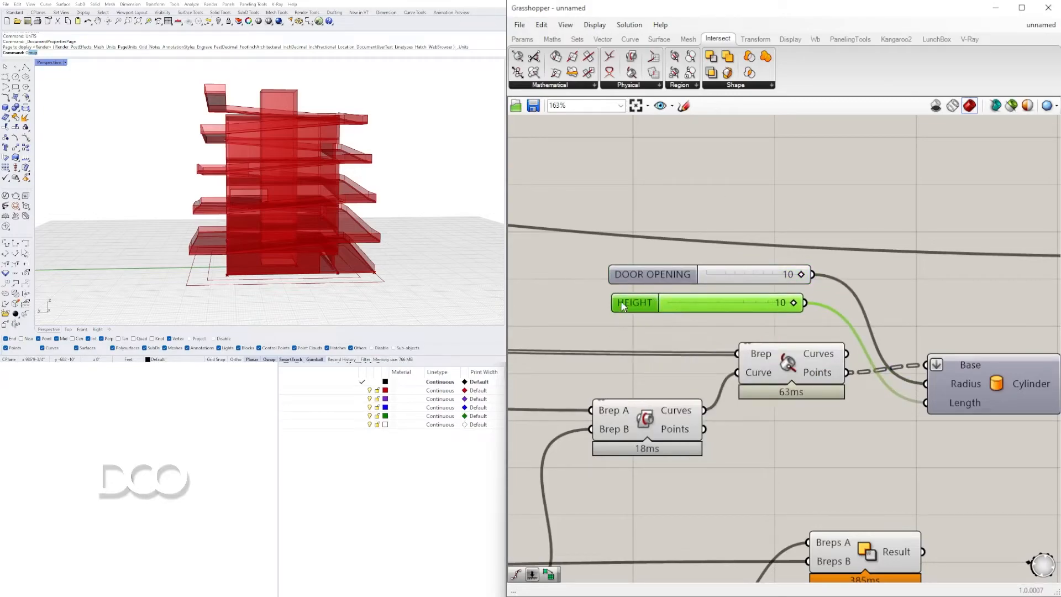
pyautogui.scroll(4, 758, 356)
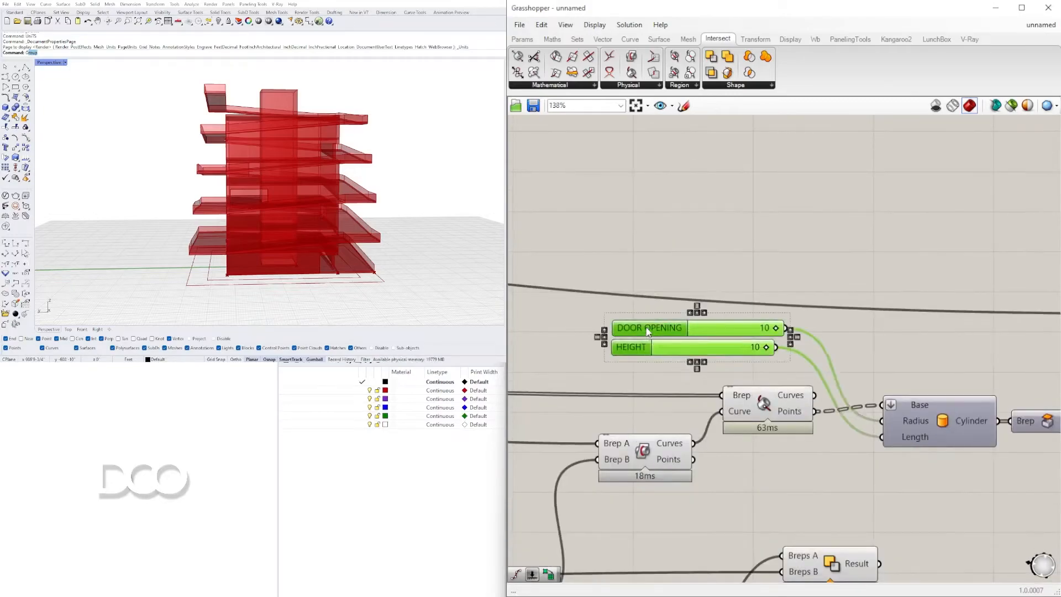
pyautogui.moveTo(758, 357); pyautogui.dragTo(757, 347)
pyautogui.click(605, 366)
# - Examine the wall-opening components and the ramp-to-wall intersection curves on several sides of the building
pyautogui.scroll(-8, 605, 366)
pyautogui.scroll(1, 688, 428)
pyautogui.moveTo(689, 428); pyautogui.dragTo(776, 315, button='right')
pyautogui.moveTo(776, 315); pyautogui.dragTo(683, 280)
pyautogui.click(718, 250)
pyautogui.moveTo(298, 188); pyautogui.dragTo(400, 173, button='right')
pyautogui.scroll(2, 387, 179)
pyautogui.moveTo(326, 229)
pyautogui.mouseDown(button='right')
pyautogui.moveTo(426, 260)
pyautogui.moveTo(310, 230)
pyautogui.moveTo(343, 238)
pyautogui.mouseUp(button='right')
pyautogui.moveTo(736, 353); pyautogui.dragTo(663, 336, button='right')
pyautogui.click(663, 336)
pyautogui.click(615, 287)
pyautogui.moveTo(345, 235)
pyautogui.mouseDown(button='right')
pyautogui.moveTo(293, 244)
pyautogui.moveTo(325, 245)
pyautogui.mouseUp(button='right')
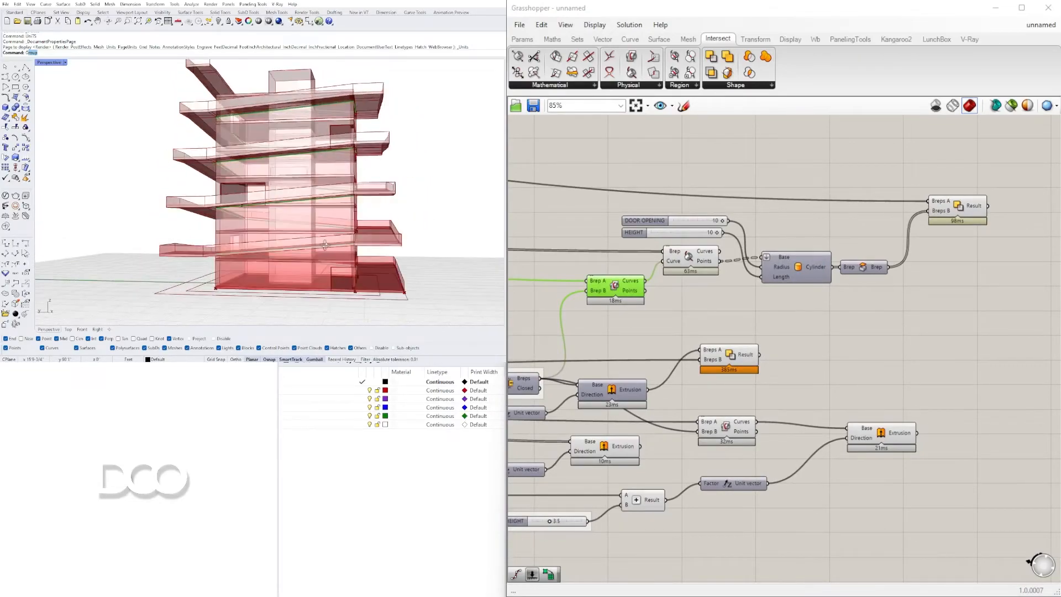
pyautogui.click(689, 339)
pyautogui.moveTo(463, 199)
pyautogui.mouseDown(button='right')
pyautogui.moveTo(423, 221)
pyautogui.moveTo(459, 204)
pyautogui.mouseUp(button='right')
# - Set DOOR OPENING to 18 and add a Solid Intersection using the opening cylinders to form panels in the wall openings
pyautogui.scroll(4, 558, 207)
pyautogui.doubleClick(732, 234)
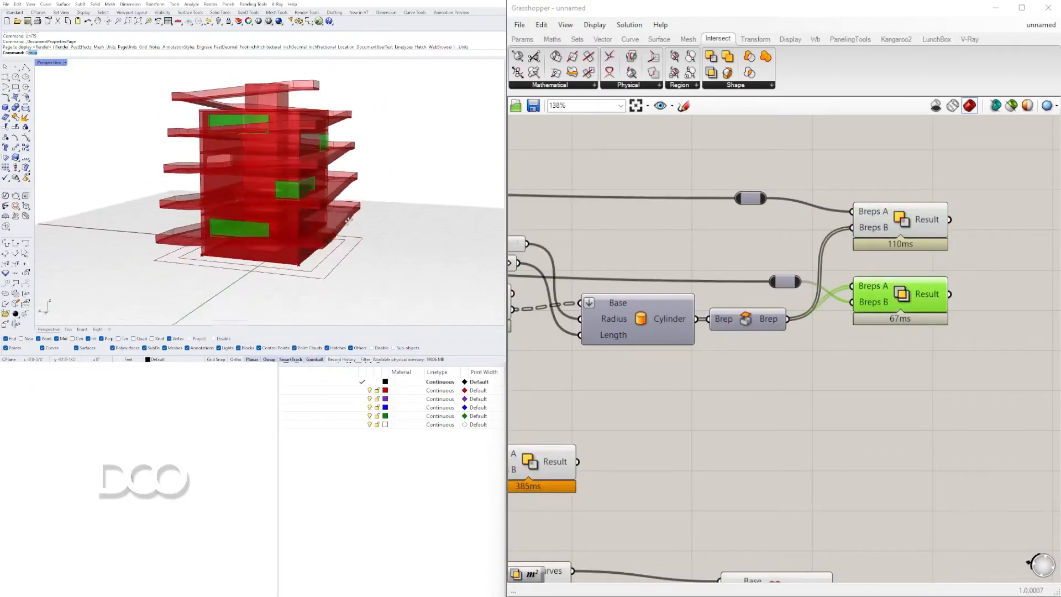
pyautogui.click(903, 212)
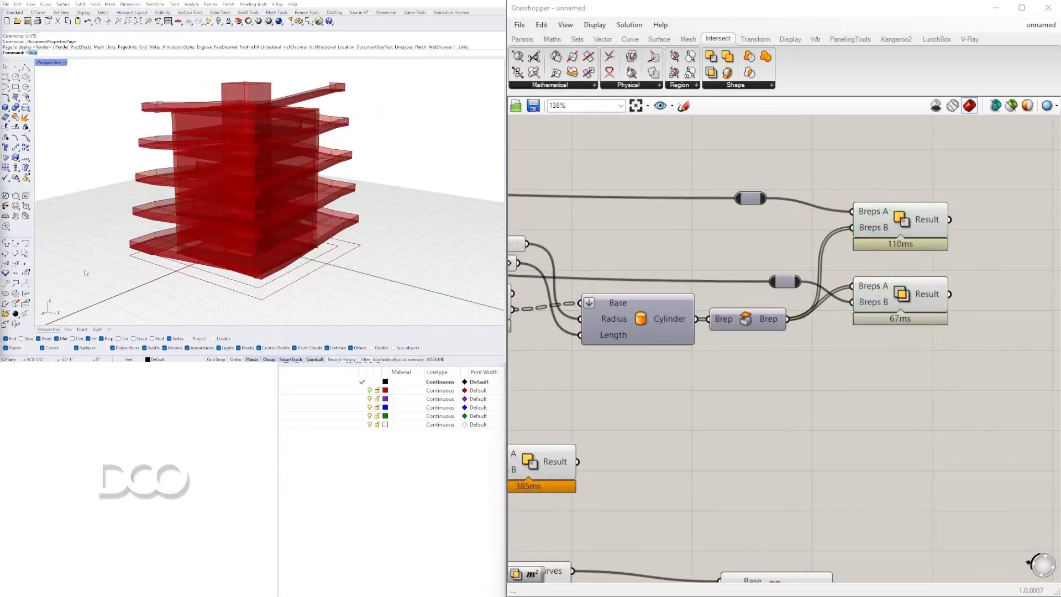
pyautogui.scroll(-2, 917, 285)
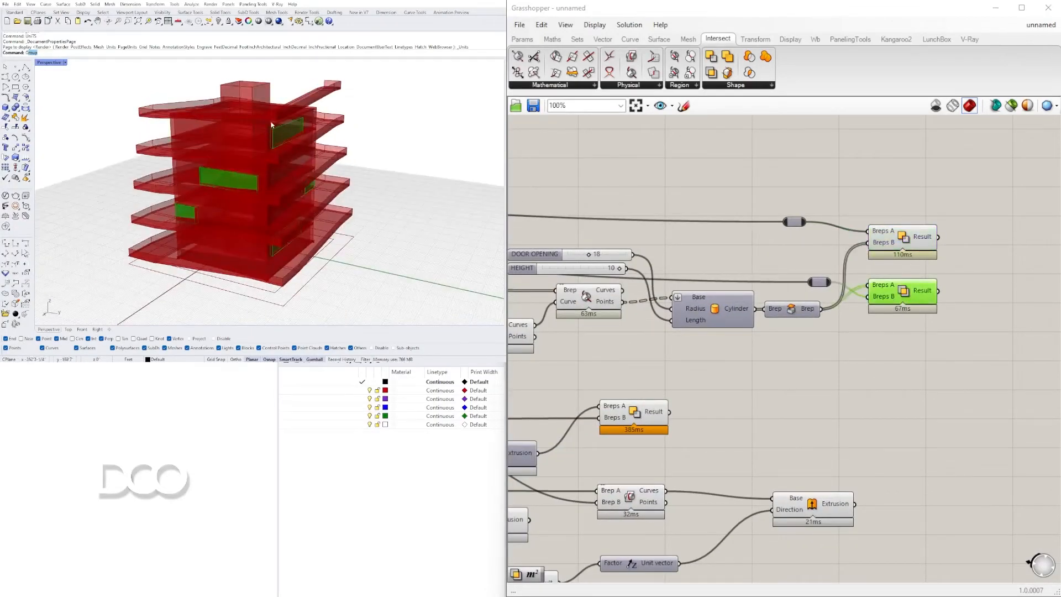
pyautogui.moveTo(263, 240)
pyautogui.mouseDown(button='right')
pyautogui.moveTo(296, 174)
pyautogui.moveTo(260, 226)
pyautogui.mouseUp(button='right')
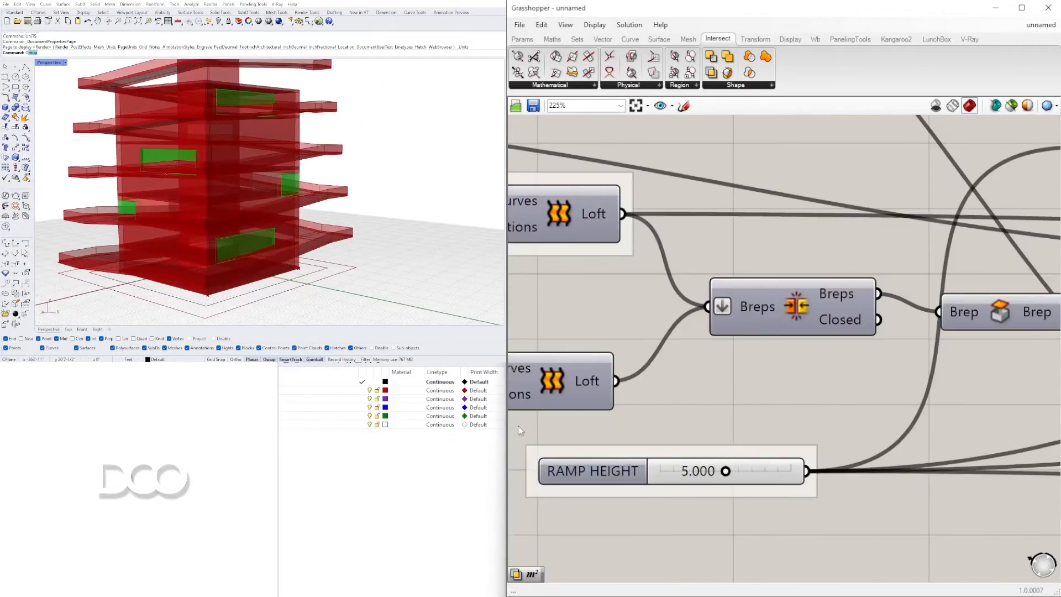
# - Set ADDITIONAL RAMP AREA to 15 and examine the lofted envelope surrounding the ramps
pyautogui.moveTo(243, 243); pyautogui.dragTo(230, 254, button='right')
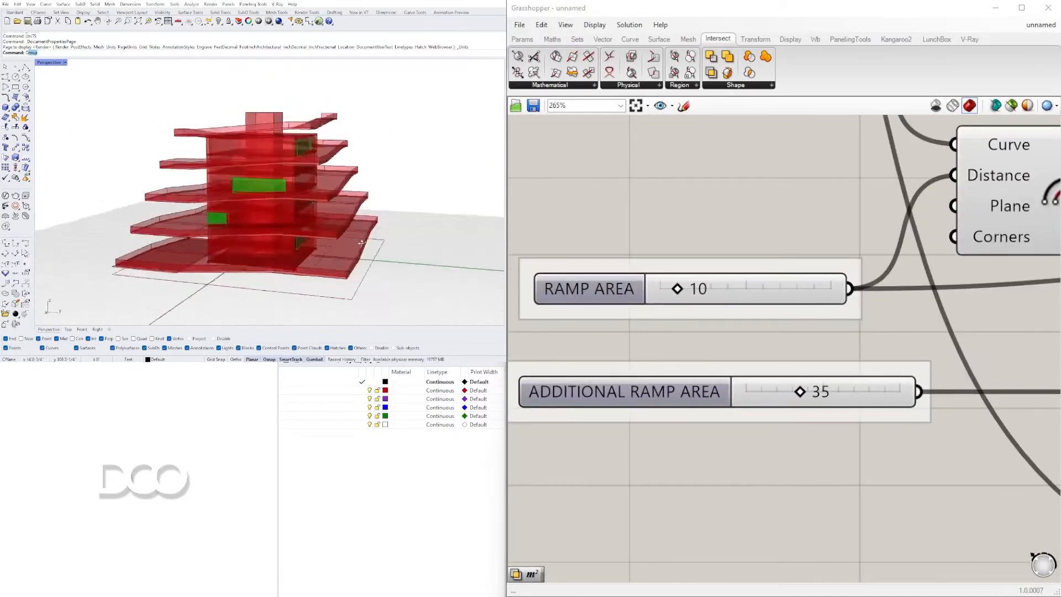
pyautogui.press('Return')
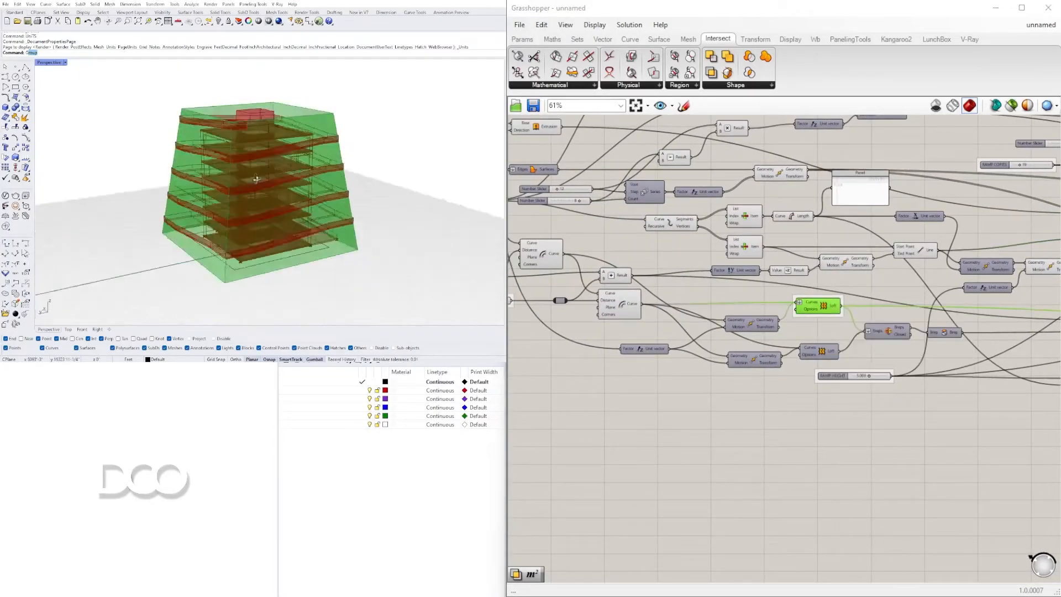
pyautogui.scroll(5, 276, 194)
pyautogui.moveTo(277, 193); pyautogui.dragTo(359, 176, button='right')
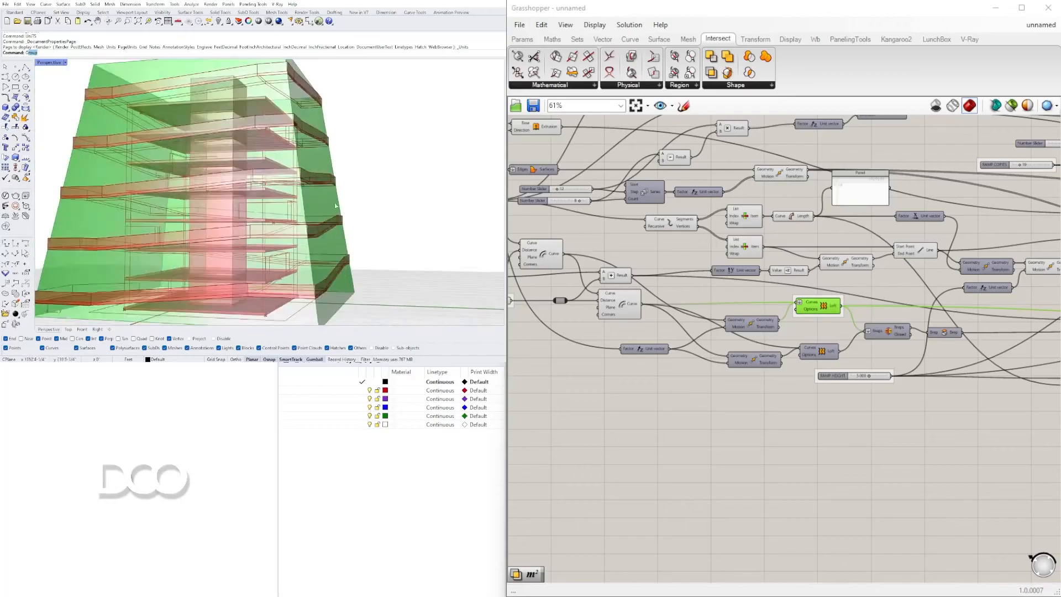
pyautogui.scroll(3, 385, 171)
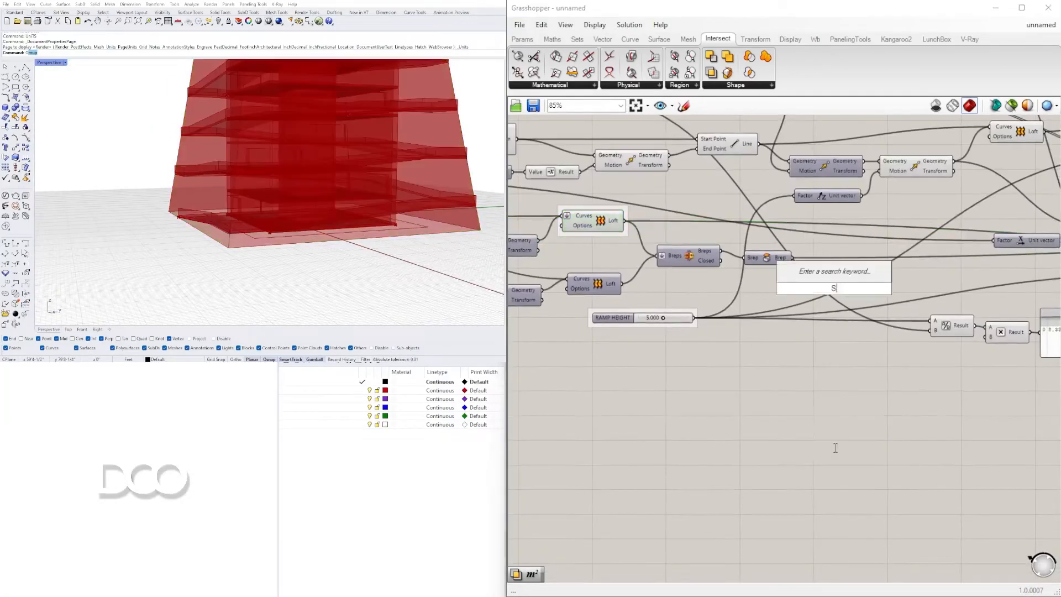
# - Add a Scale for the lofted envelope, centred on the core rectangle's Area centroid, with a factor slider of 1.1
pyautogui.write('scale')
pyautogui.press('Return')
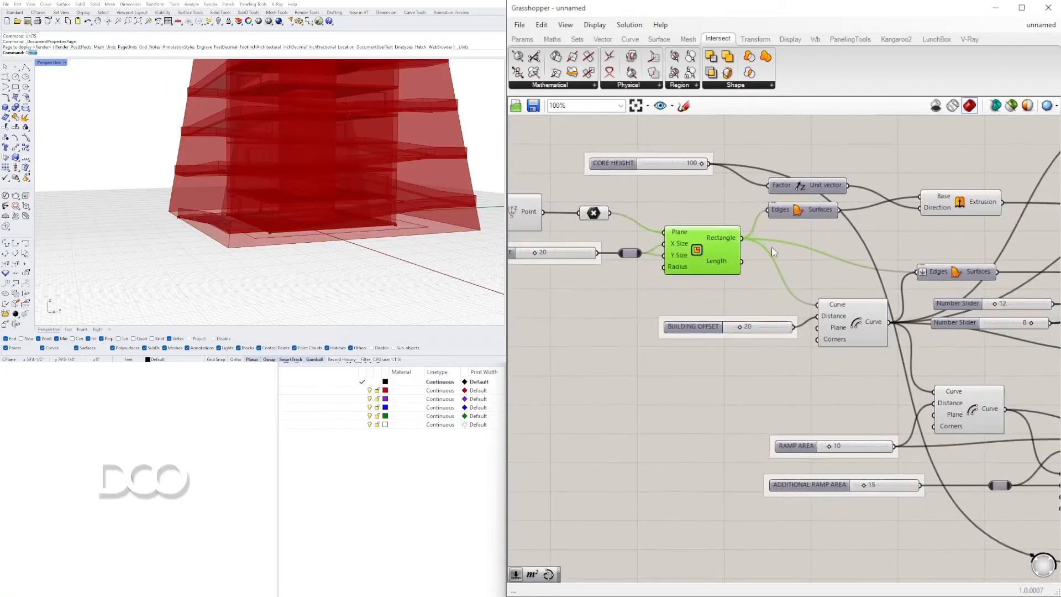
pyautogui.doubleClick(789, 264)
pyautogui.write('AREA')
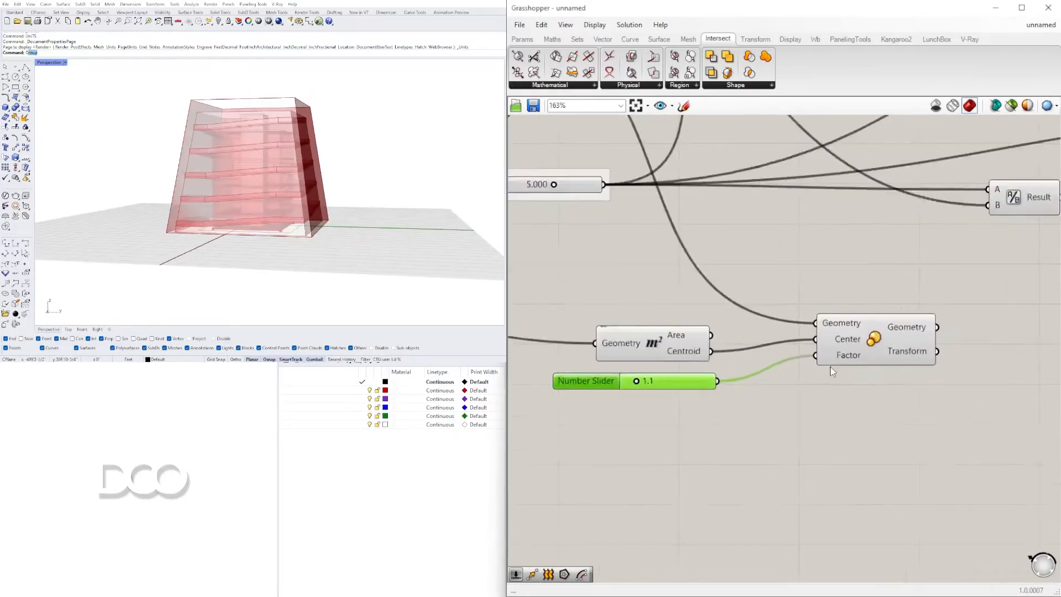
# - Replace the uniform Scale with a Scale NU of the envelope, driving Scale X and Scale Y from the same slider
pyautogui.doubleClick(832, 260)
pyautogui.write('SCAL')
pyautogui.press('Return')
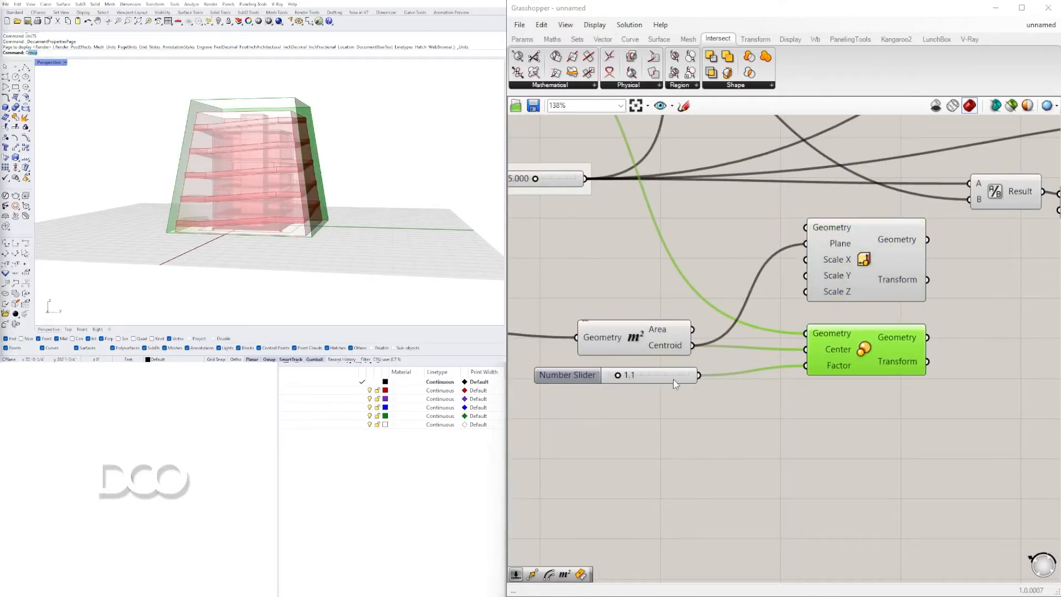
pyautogui.click(760, 187)
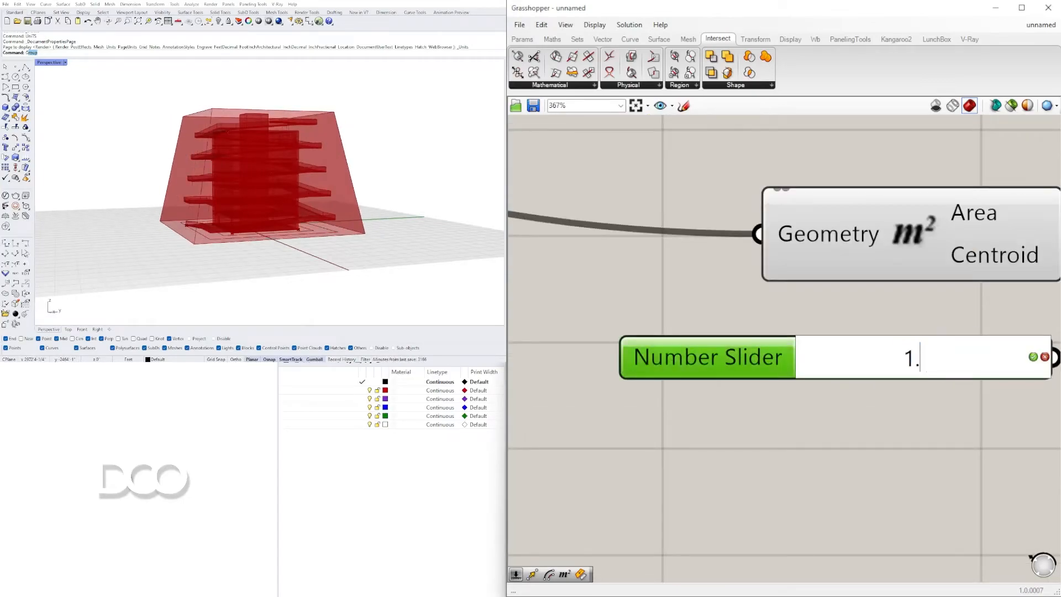
pyautogui.write('5')
pyautogui.press('Return')
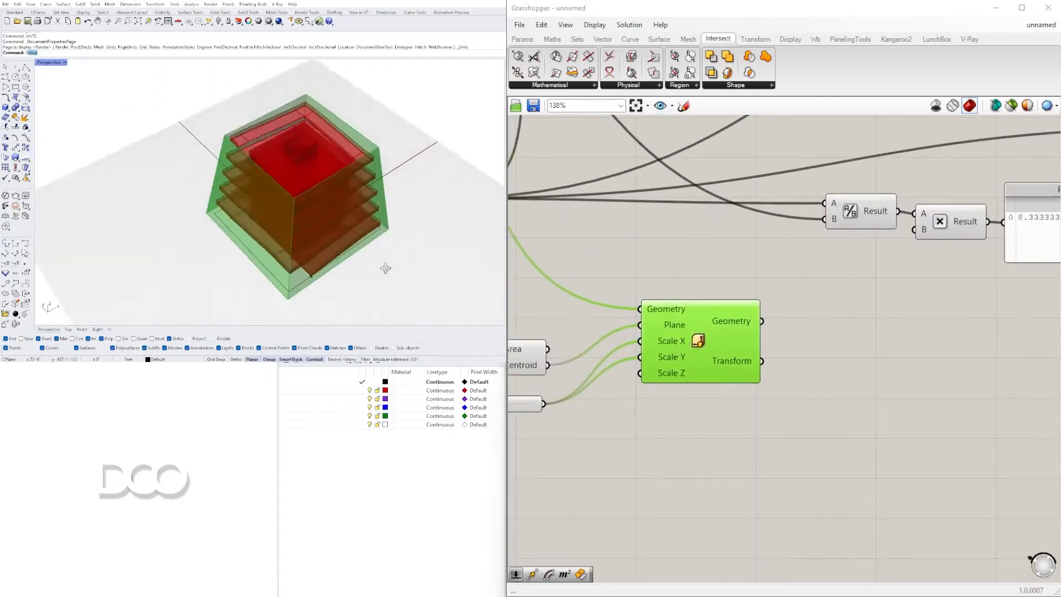
# - Try offsetting and exploding the intersection curves that feed the railing extrusion
pyautogui.moveTo(386, 263); pyautogui.dragTo(481, 221, button='right')
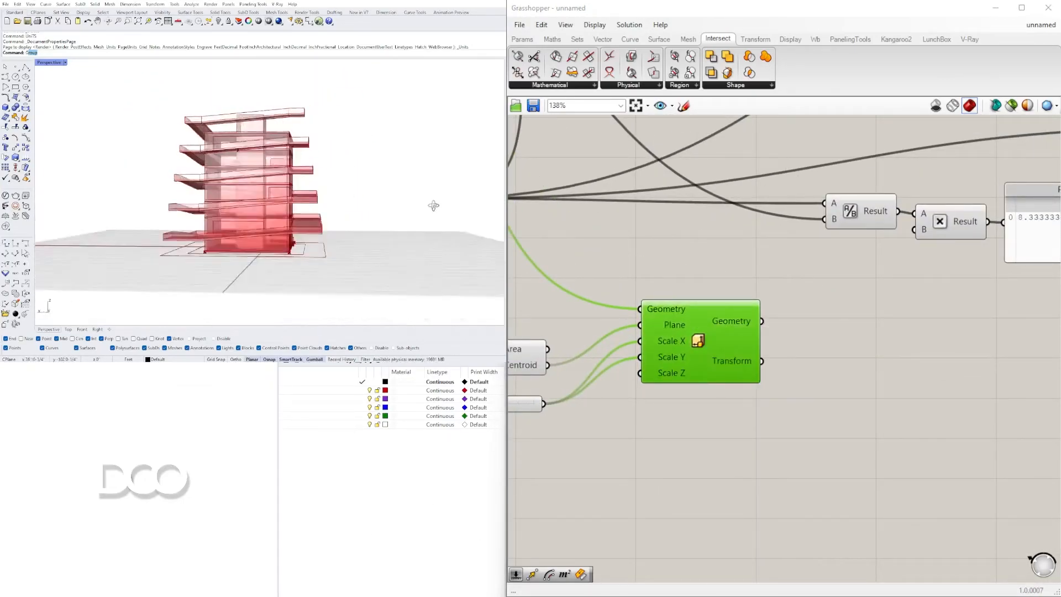
pyautogui.moveTo(434, 206); pyautogui.dragTo(272, 174, button='right')
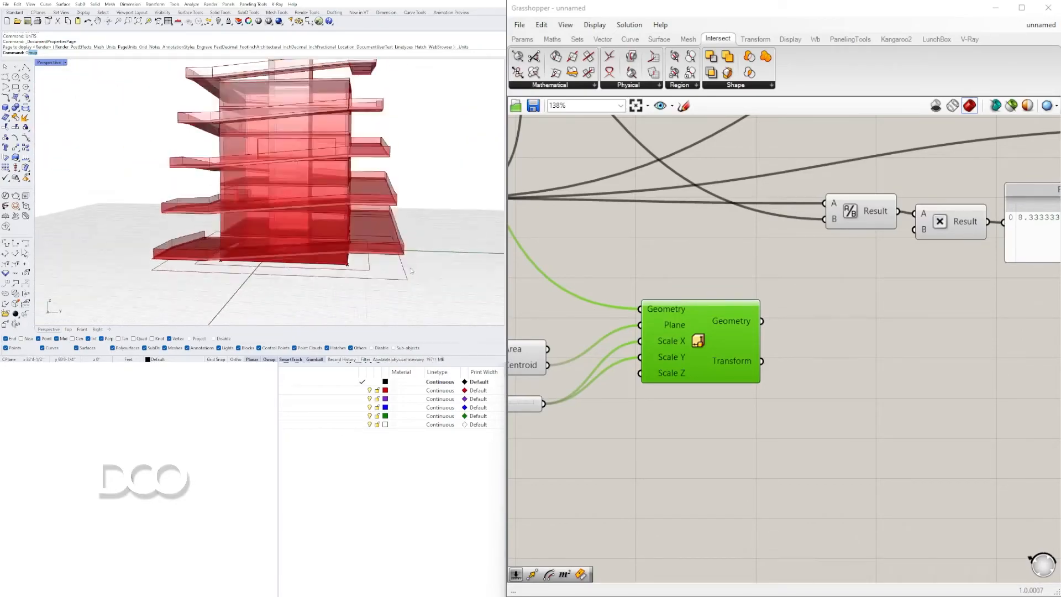
pyautogui.scroll(-3, 826, 336)
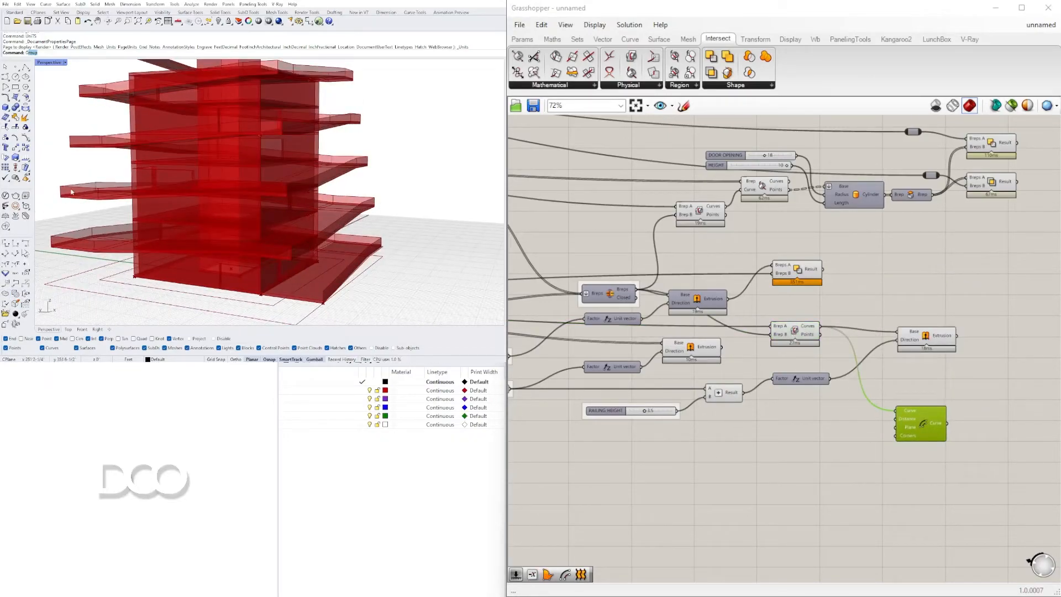
pyautogui.write('exp')
pyautogui.click(851, 396)
pyautogui.moveTo(821, 327); pyautogui.dragTo(850, 433)
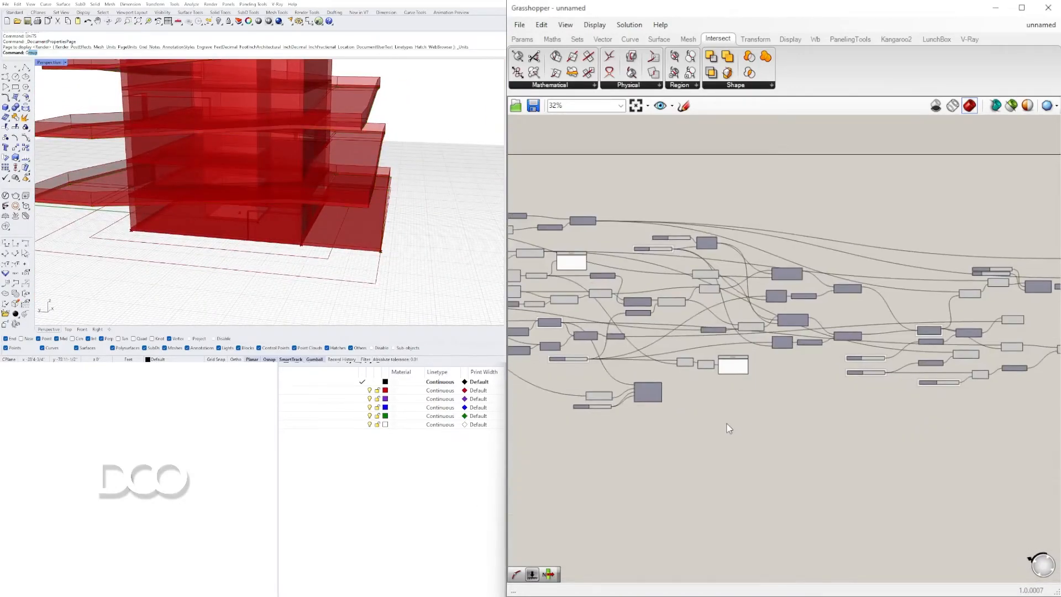
# - Find the midpoint of the ramp line and add a Cylinder component based at that point
pyautogui.doubleClick(785, 275)
pyautogui.write('M')
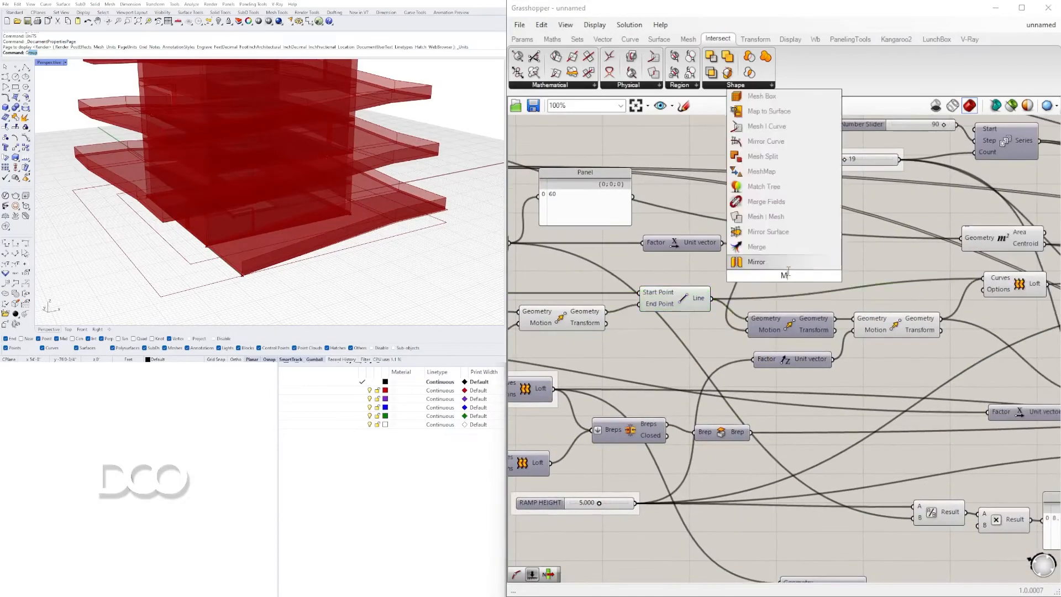
pyautogui.press('Return')
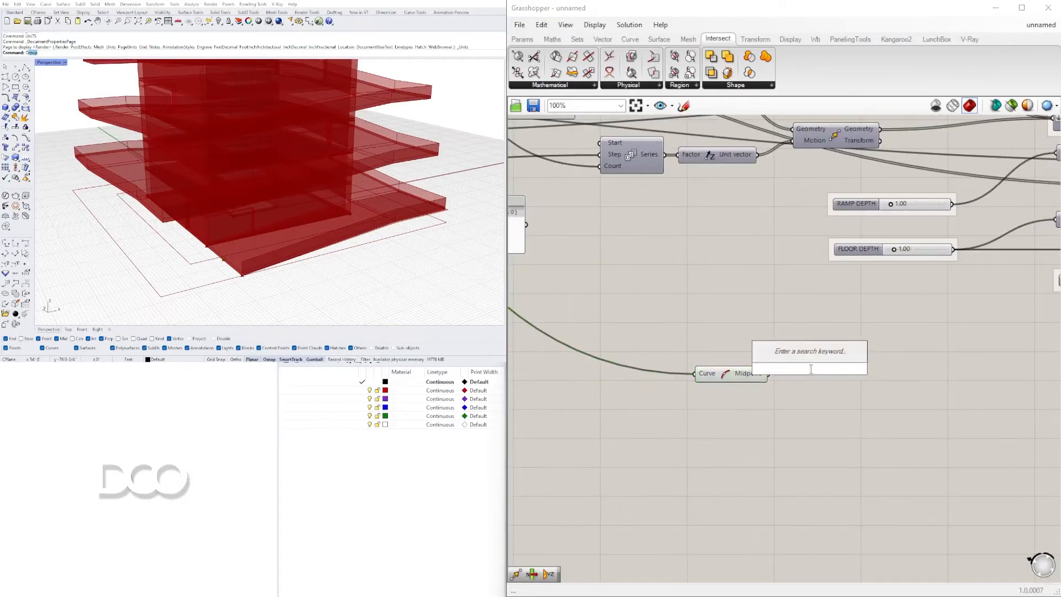
pyautogui.write('C')
pyautogui.click(828, 357)
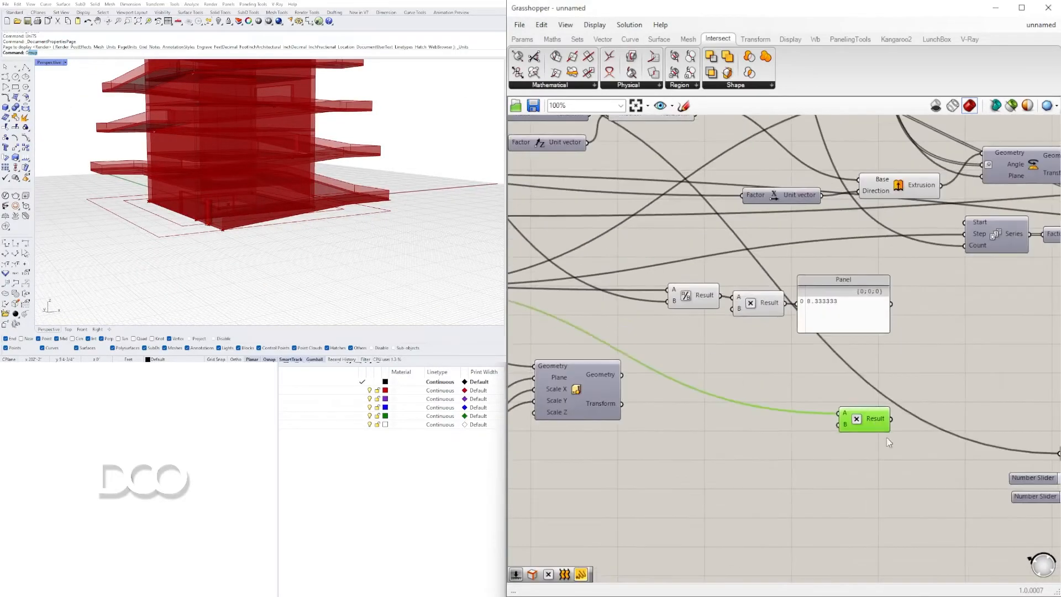
# - Form a capped column by giving the cylinder a 1.5 radius and the RAMP HEIGHT Multiplication result as its length
pyautogui.moveTo(664, 397); pyautogui.dragTo(904, 390)
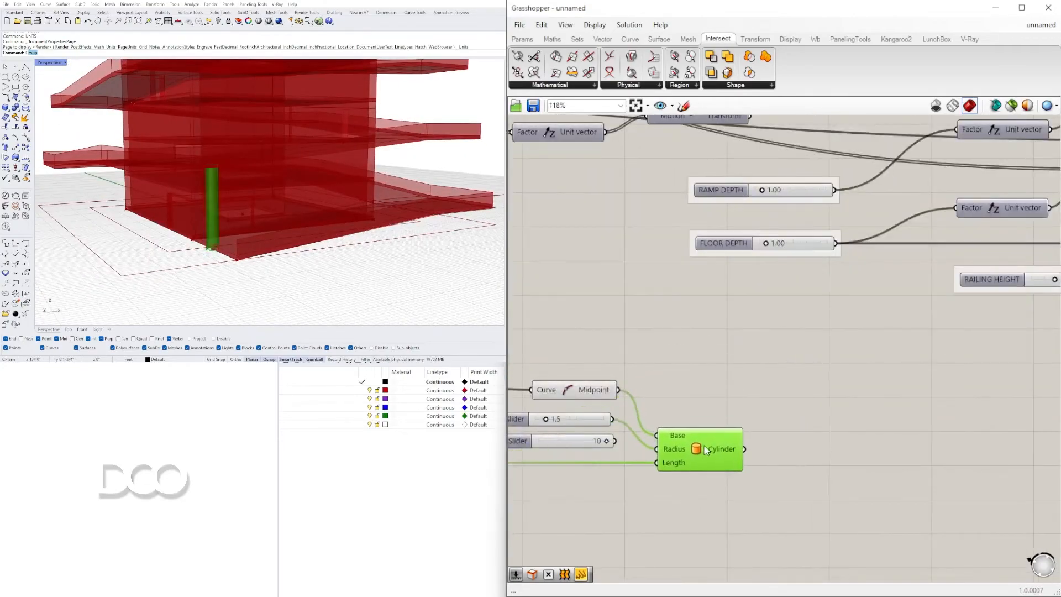
pyautogui.rightClick(745, 449)
pyautogui.click(794, 470)
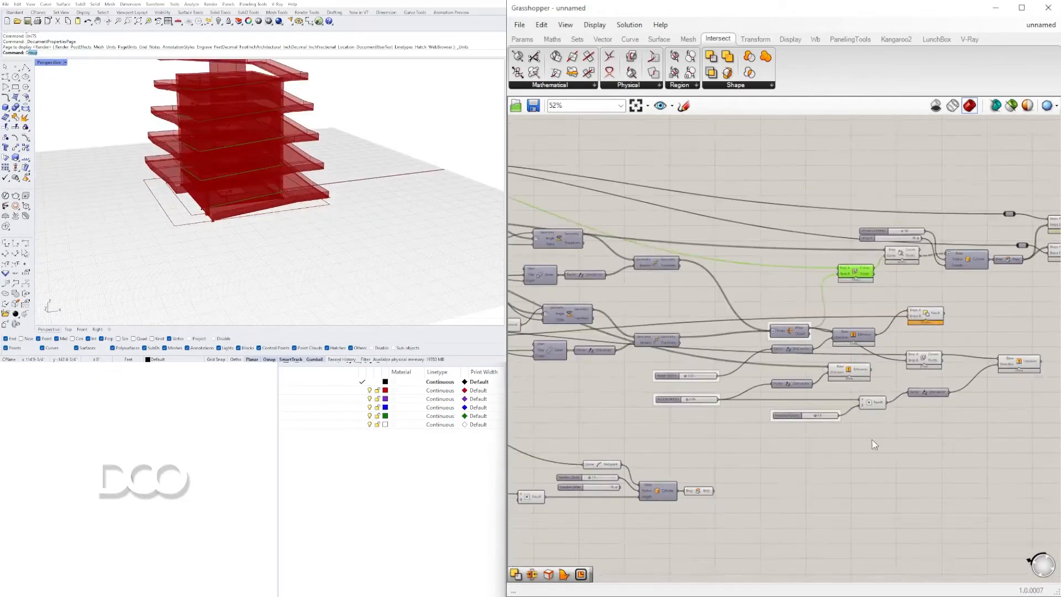
# - Try a Curve Array for distributing the capped column along the ramp curves
pyautogui.doubleClick(872, 466)
pyautogui.write('arr')
pyautogui.click(851, 422)
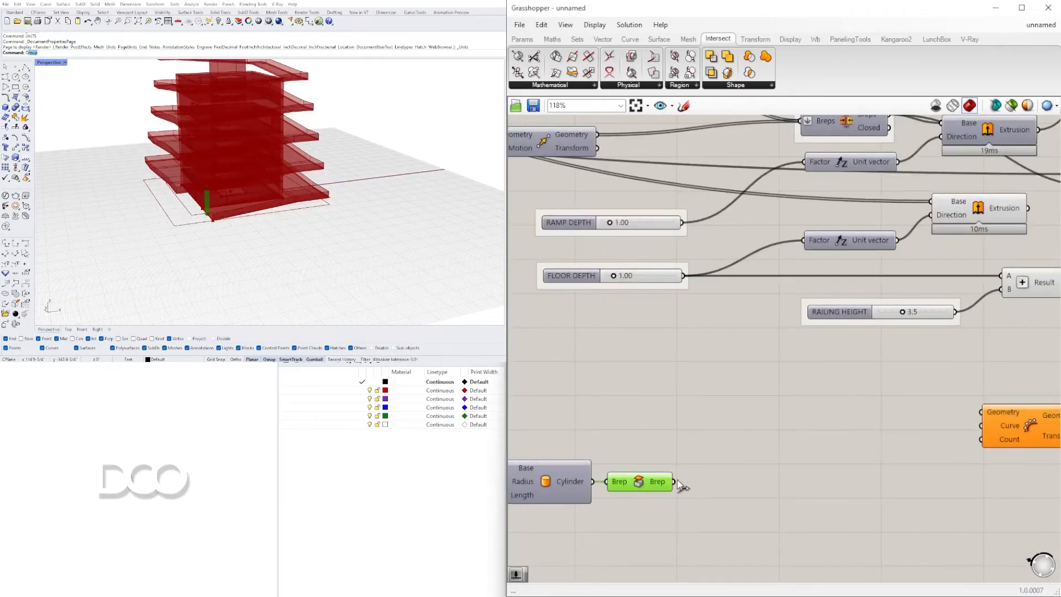
pyautogui.moveTo(355, 159); pyautogui.dragTo(299, 165, button='right')
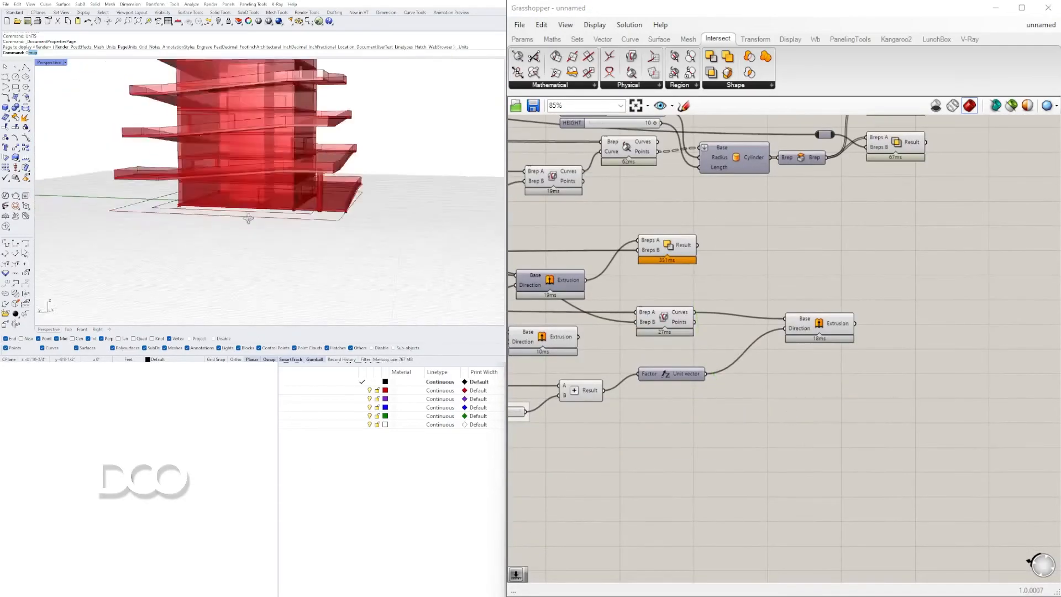
pyautogui.moveTo(343, 201); pyautogui.dragTo(318, 205, button='right')
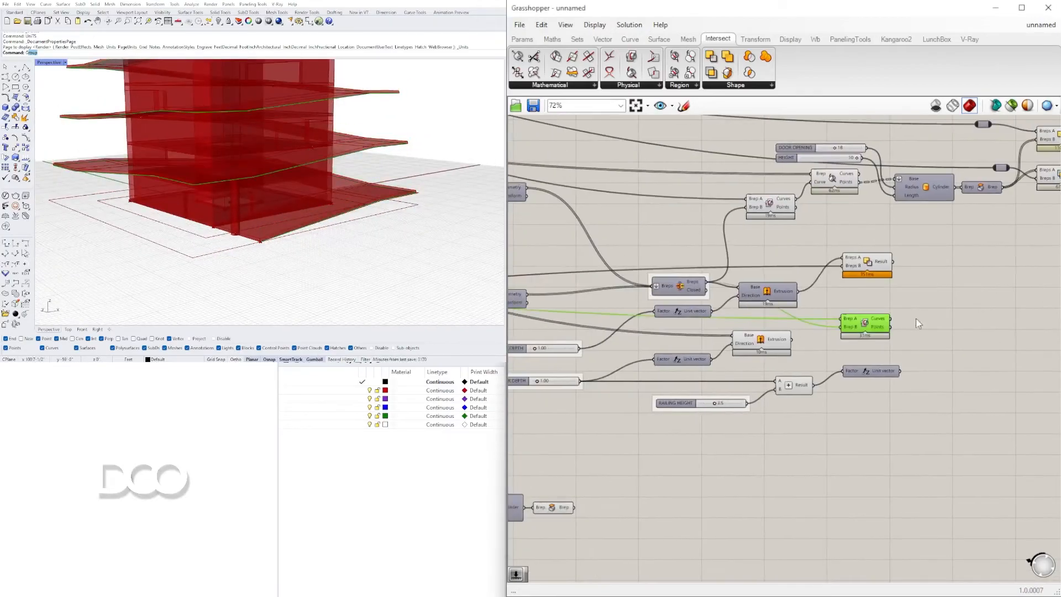
# - Extract the Discontinuity points of the ramp's Brep | Brep intersection curves
pyautogui.moveTo(332, 166); pyautogui.dragTo(287, 138, button='right')
pyautogui.scroll(-3, 275, 129)
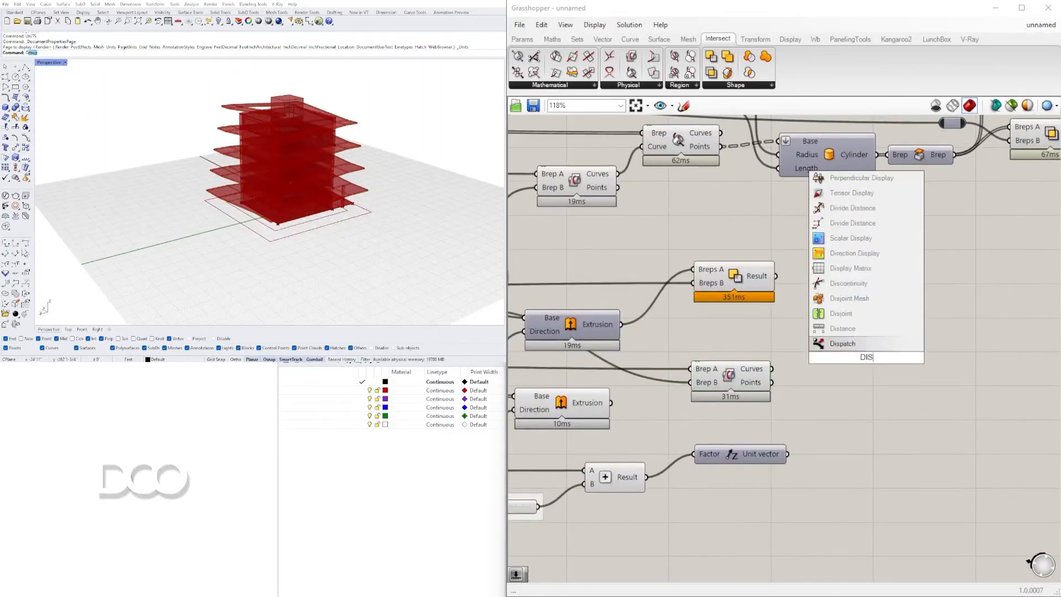
pyautogui.click(882, 354)
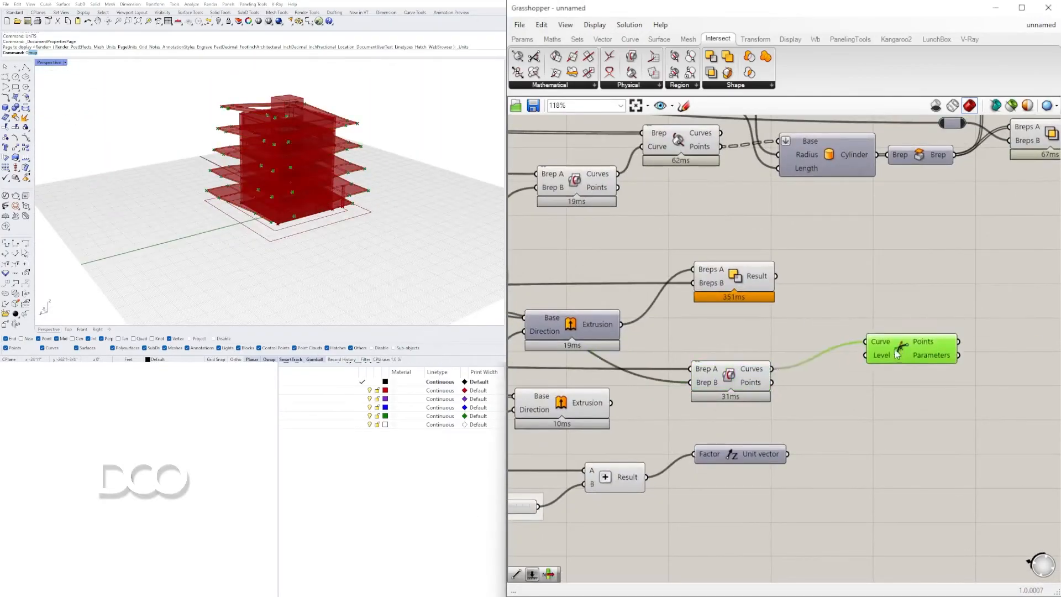
pyautogui.moveTo(376, 202); pyautogui.dragTo(315, 202, button='right')
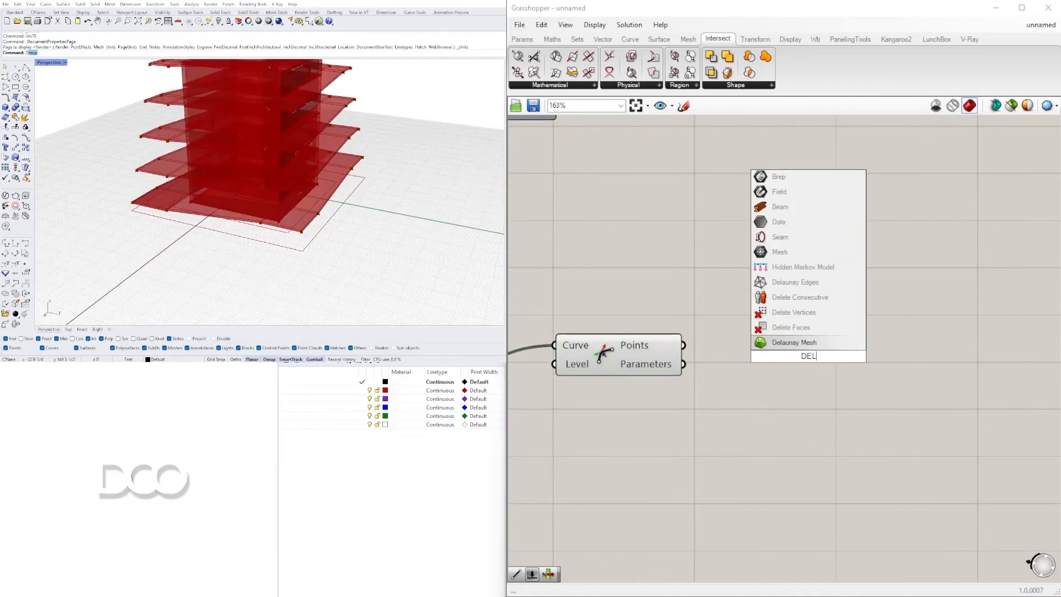
# - Build a Delaunay Mesh from the discontinuity points and add Mesh Edges to it
pyautogui.click(781, 341)
pyautogui.moveTo(398, 138); pyautogui.dragTo(442, 137, button='right')
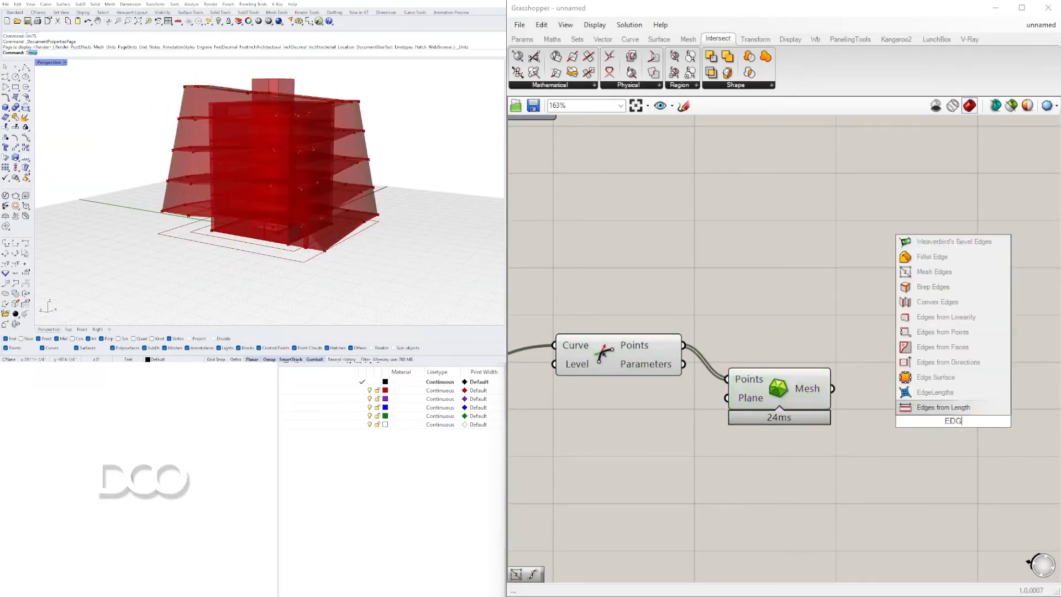
pyautogui.click(936, 341)
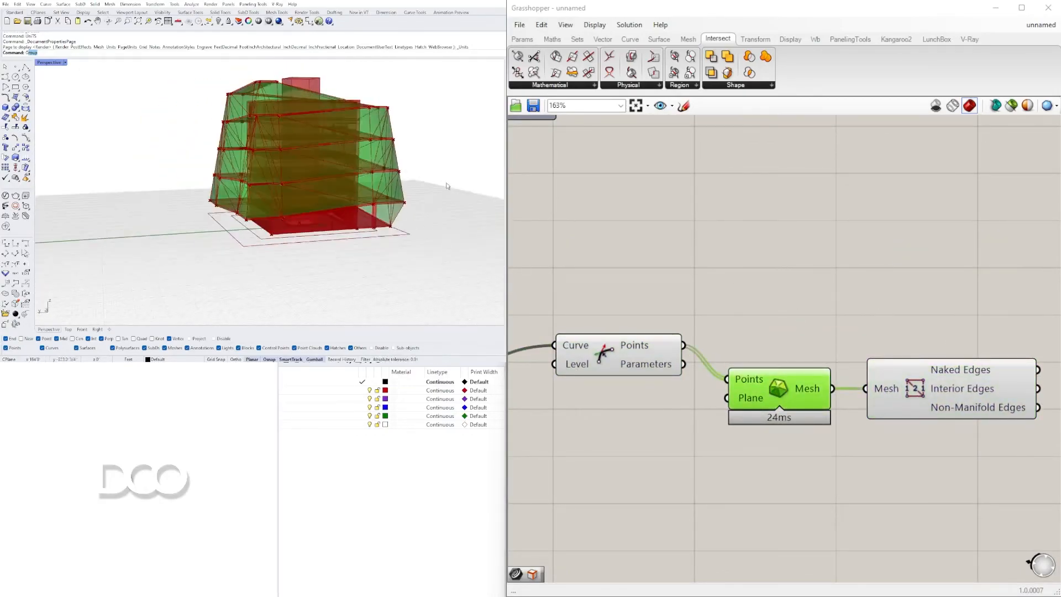
# - Inspect the Delaunay Mesh wrapping the ramps and turn off its preview
pyautogui.moveTo(378, 84); pyautogui.dragTo(332, 179, button='right')
pyautogui.moveTo(750, 363); pyautogui.dragTo(775, 395)
pyautogui.moveTo(962, 389); pyautogui.dragTo(963, 393)
pyautogui.click(829, 310)
pyautogui.scroll(-5, 310, 188)
pyautogui.click(779, 395)
pyautogui.hotkey('ctrl', 'q')
# - Set the slider driving the envelope's X and Y scale to 0.9
pyautogui.moveTo(332, 210); pyautogui.dragTo(432, 218, button='right')
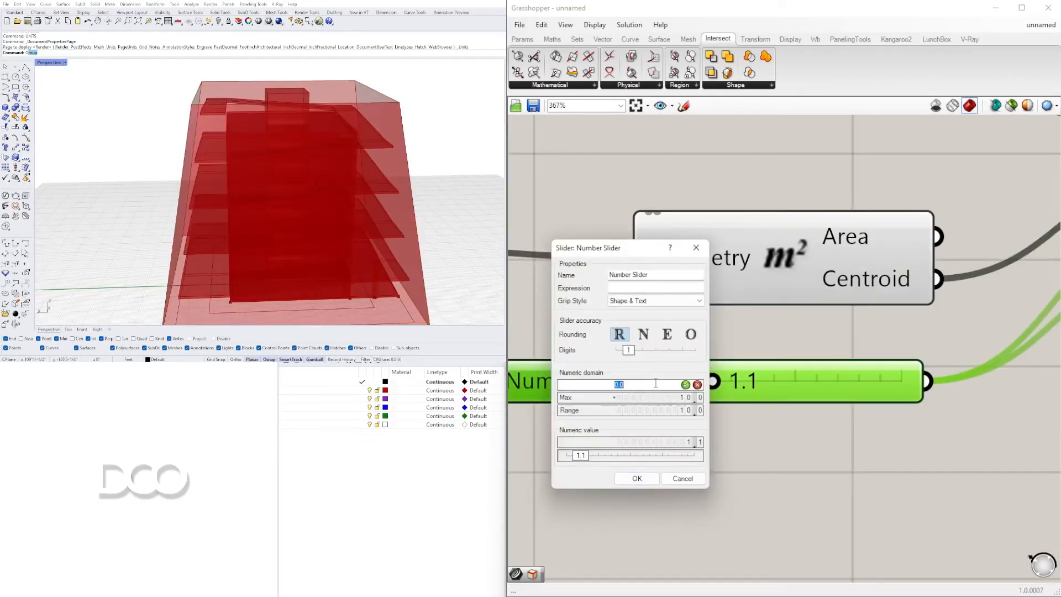
pyautogui.press('Return')
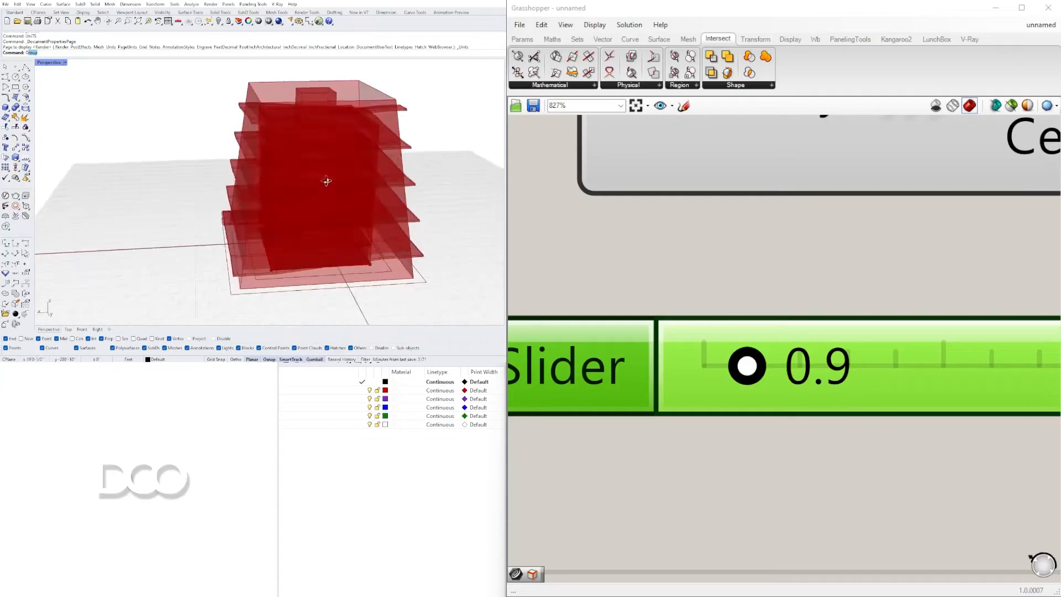
pyautogui.moveTo(327, 178); pyautogui.dragTo(316, 180, button='right')
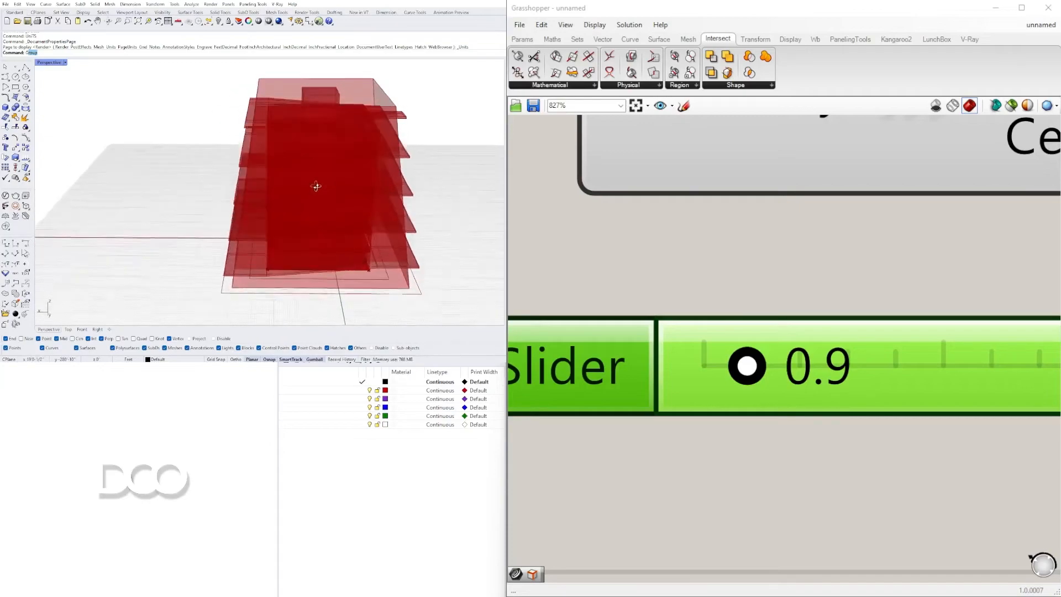
# - Add an Isotrim for the scaled envelope, supplying its Surface input with the Faces of a Deconstruct Brep
pyautogui.doubleClick(903, 373)
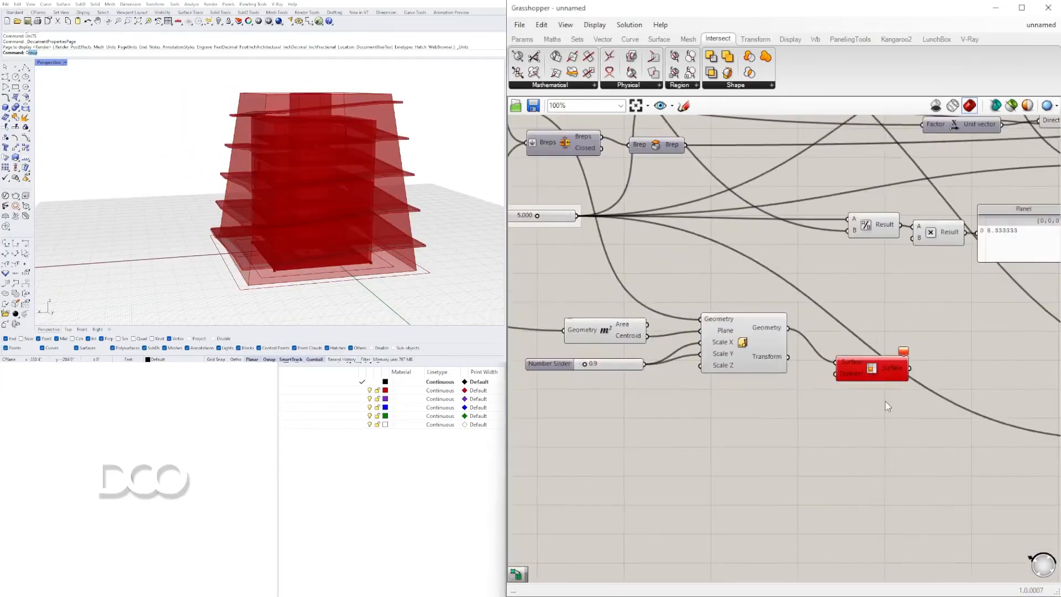
pyautogui.doubleClick(636, 398)
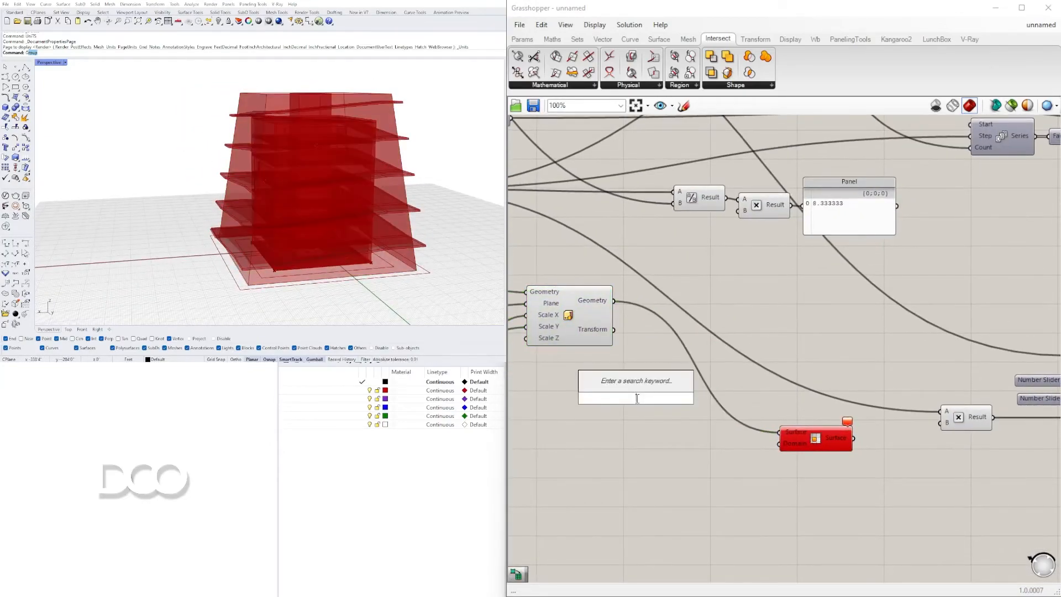
pyautogui.moveTo(763, 427); pyautogui.dragTo(779, 432)
# - Subdivide the envelope faces with Divide Domain², connecting its Segments to the Isotrim and grafting the Surface input
pyautogui.doubleClick(733, 482)
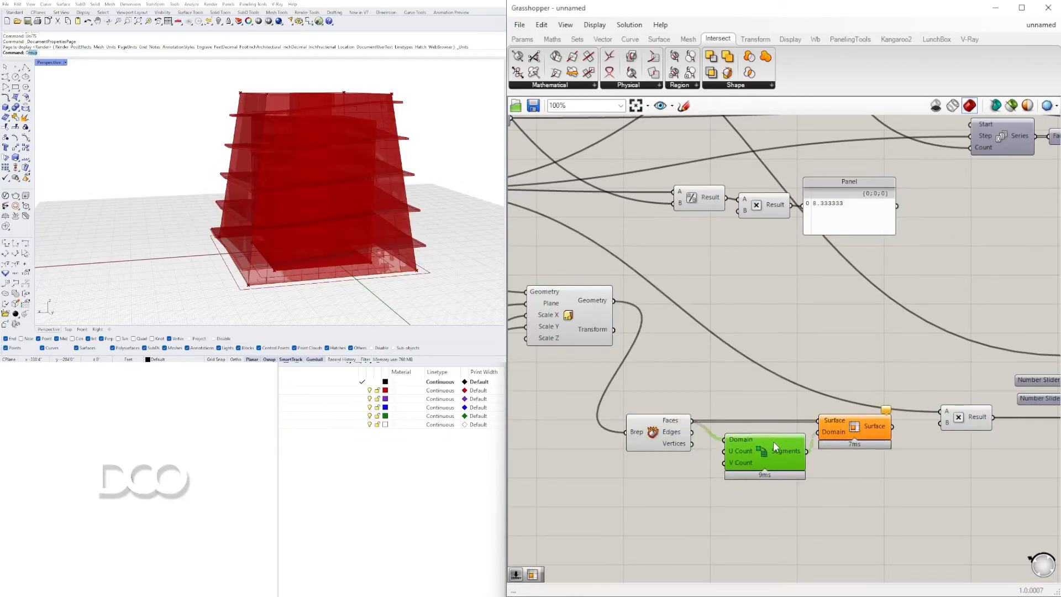
pyautogui.scroll(3, 774, 447)
pyautogui.rightClick(744, 432)
pyautogui.click(790, 503)
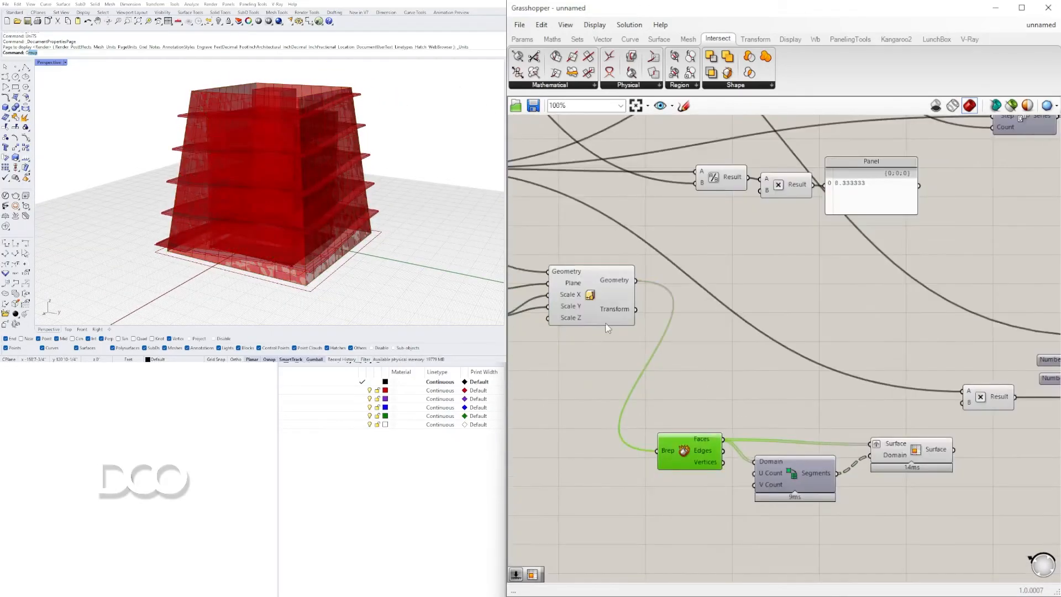
# - Join the Isotrim panels with Brep Join, draw Lines from their vertices to their Area centroids, and raise the second division slider
pyautogui.rightClick(596, 227)
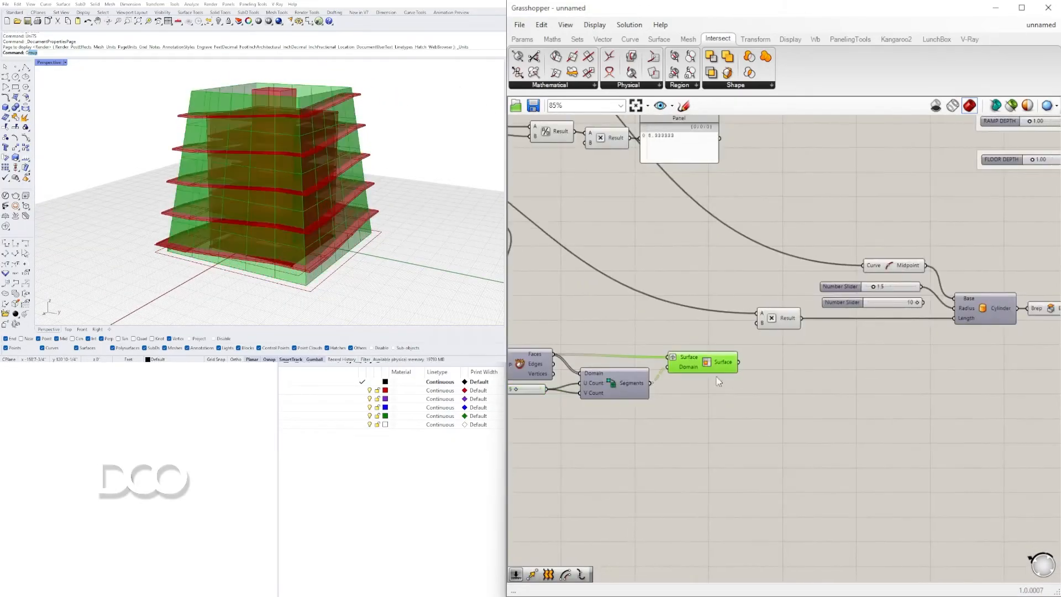
pyautogui.doubleClick(922, 403)
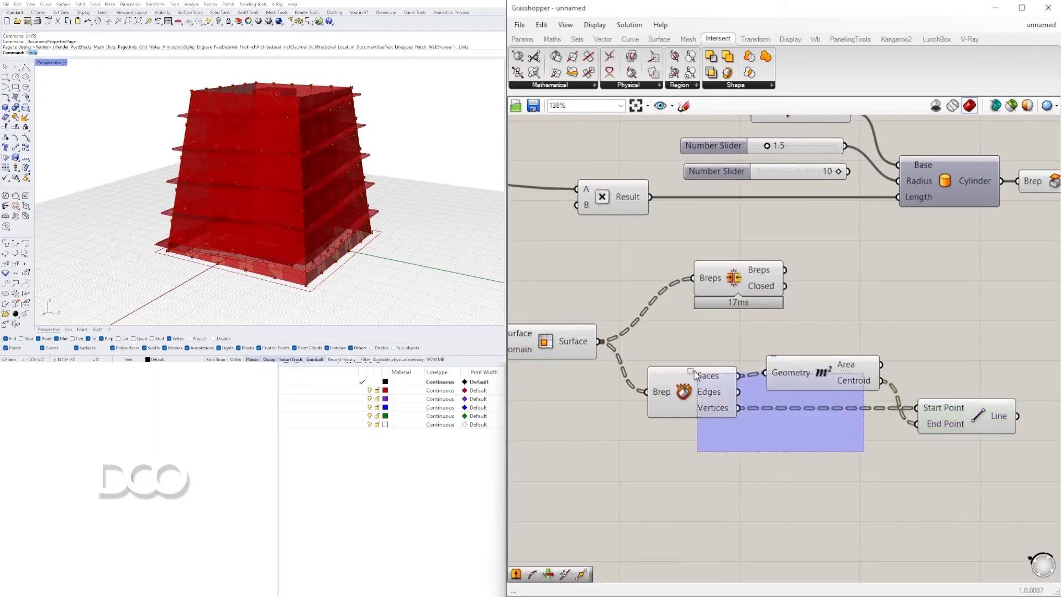
pyautogui.moveTo(695, 376); pyautogui.dragTo(692, 374)
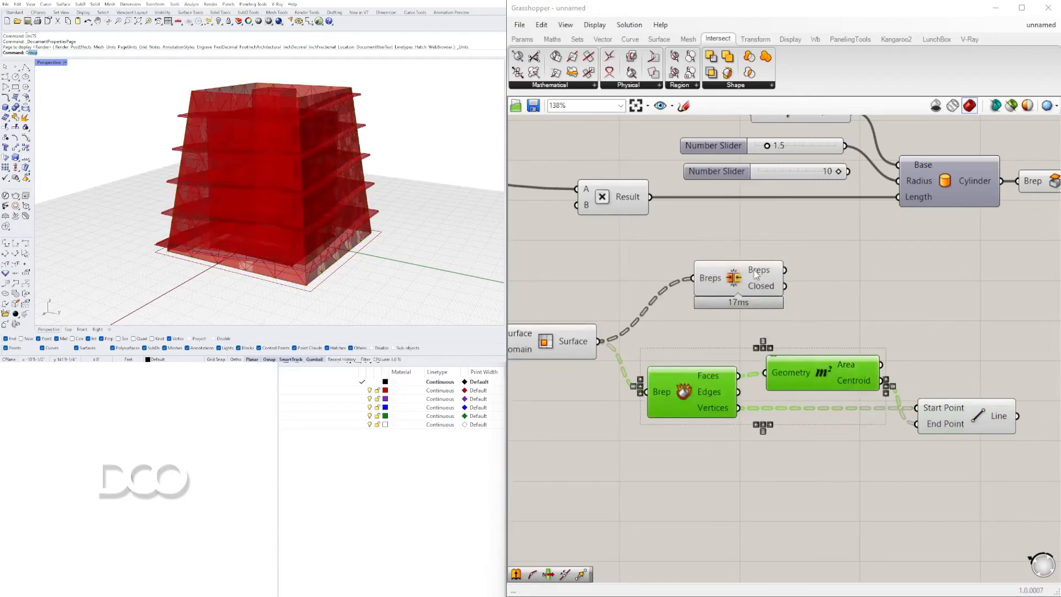
pyautogui.middleClick(841, 284)
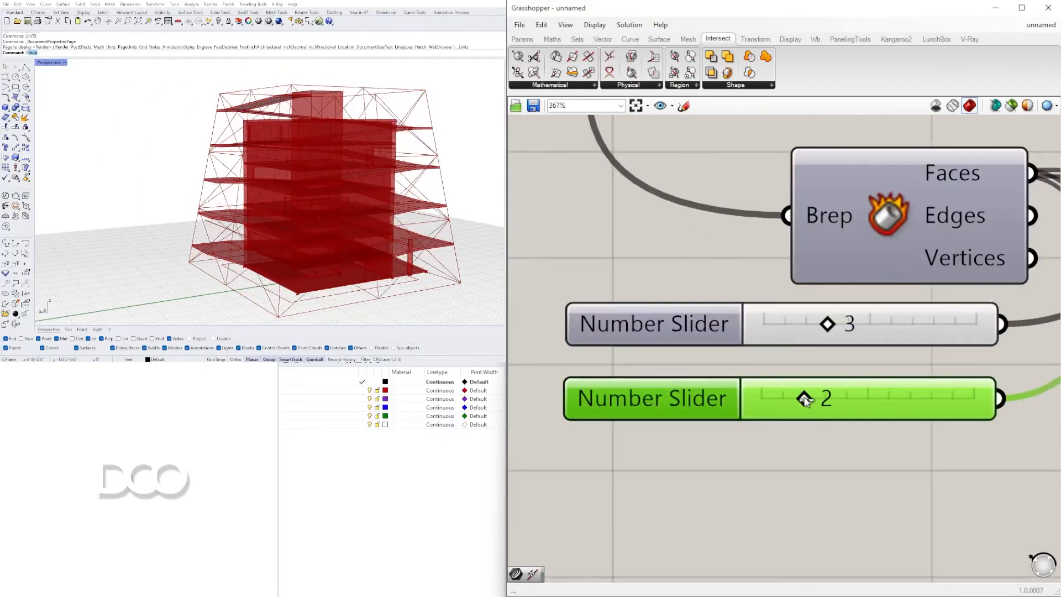
pyautogui.moveTo(825, 400); pyautogui.dragTo(868, 399)
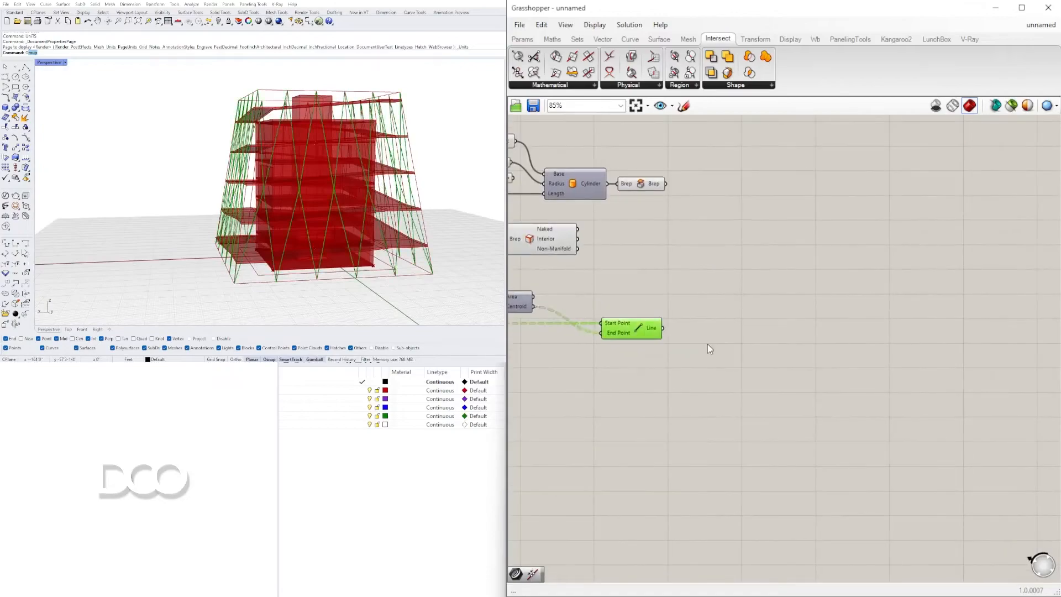
# - Add a MultiPipe with a flattened Curves input fed by the Lines and the Naked and Interior edges of the joined envelope
pyautogui.write('MULTIPI')
pyautogui.press('Return')
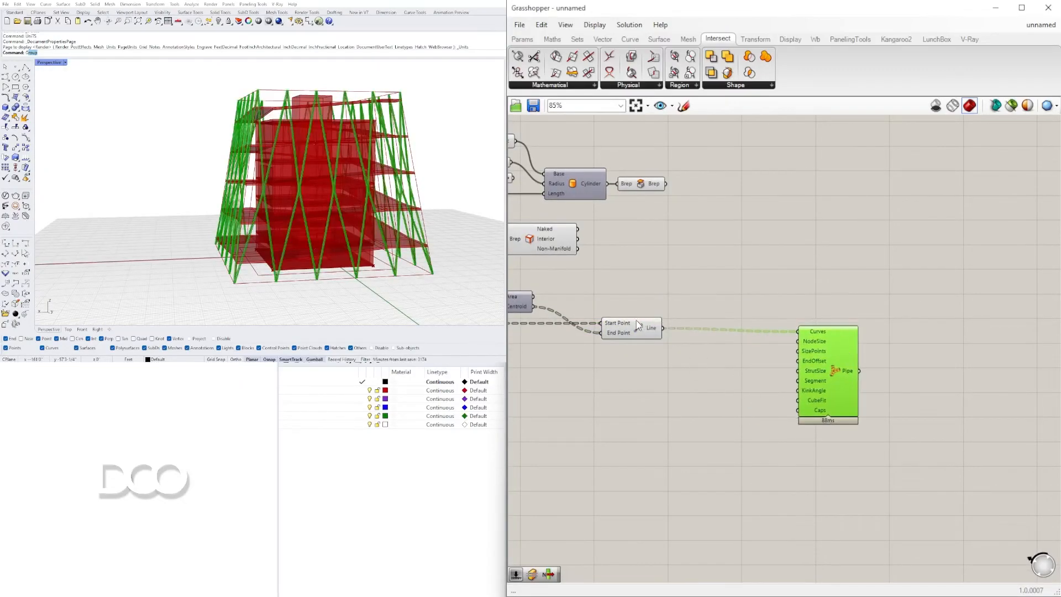
pyautogui.rightClick(791, 288)
pyautogui.click(843, 374)
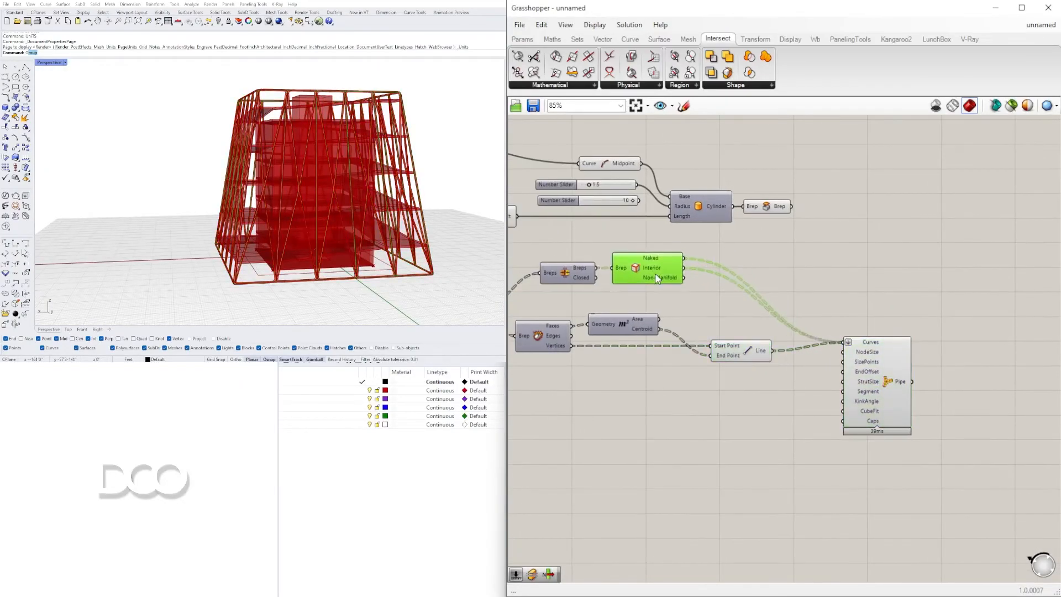
# - Set the MultiPipe strut size slider to 0.2272 and the node size and end offset multiplier slider to 4.9731
pyautogui.scroll(2, 900, 377)
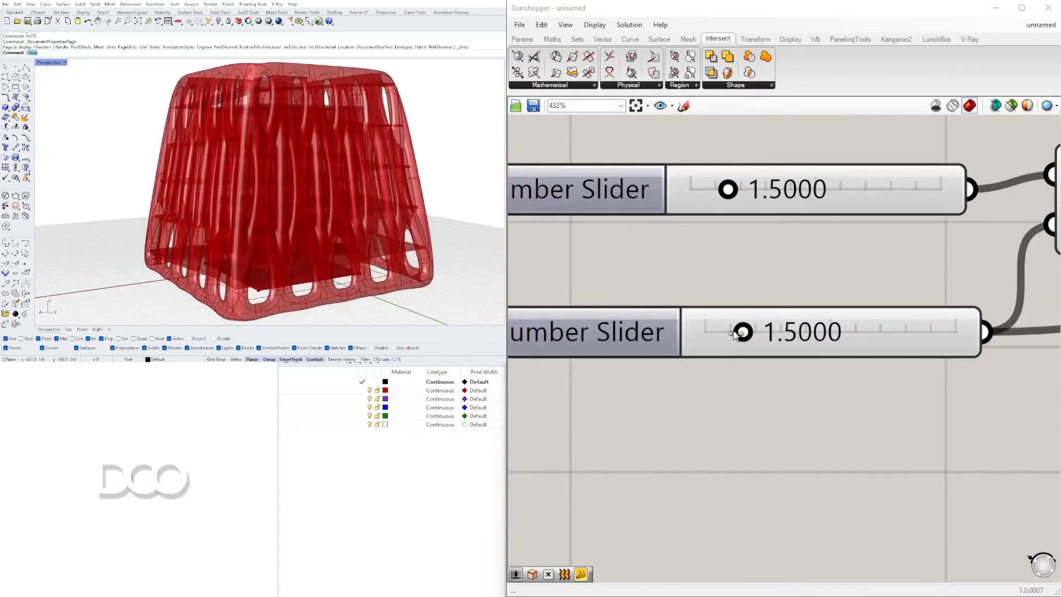
pyautogui.moveTo(735, 334); pyautogui.dragTo(718, 333)
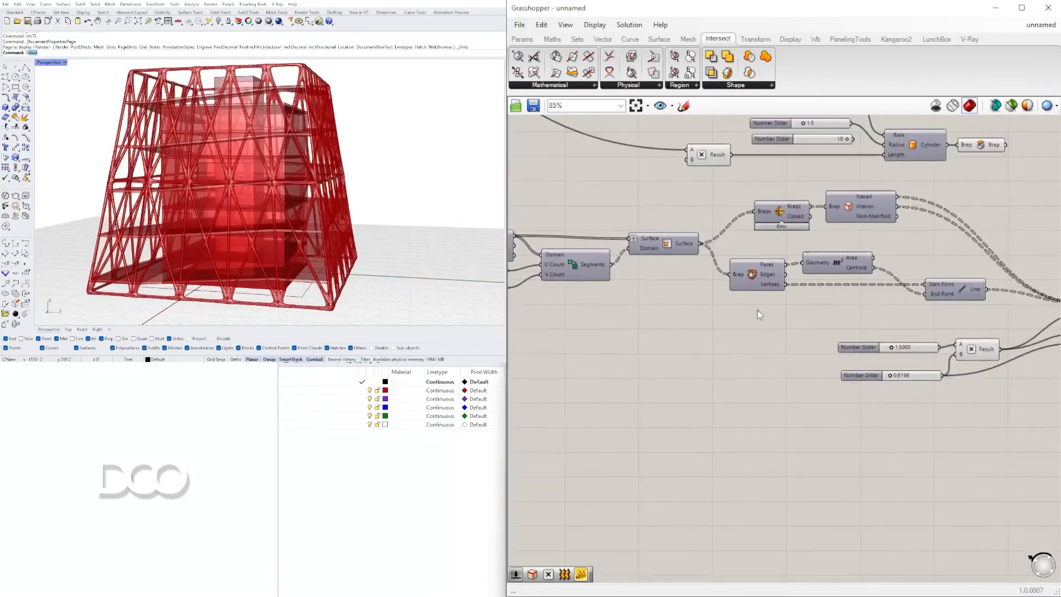
pyautogui.moveTo(661, 349); pyautogui.dragTo(671, 349)
pyautogui.moveTo(654, 439); pyautogui.dragTo(653, 439)
pyautogui.moveTo(243, 221); pyautogui.dragTo(484, 209, button='right')
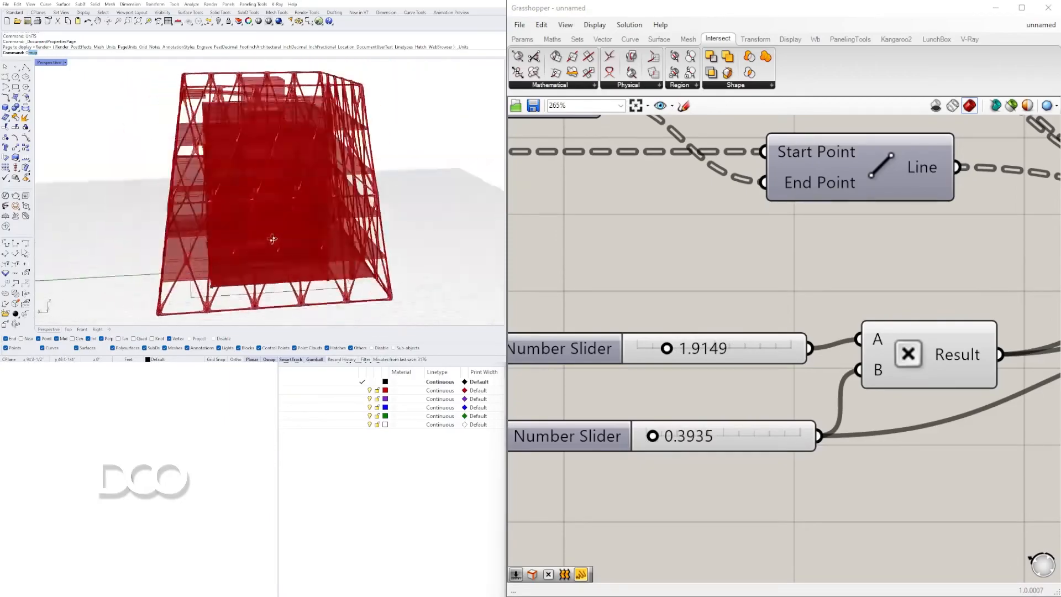
pyautogui.scroll(4, 272, 237)
pyautogui.scroll(-5, 273, 237)
pyautogui.scroll(5, 625, 406)
pyautogui.scroll(5, 636, 506)
pyautogui.moveTo(840, 433); pyautogui.dragTo(824, 433)
pyautogui.scroll(-5, 705, 509)
pyautogui.moveTo(803, 255); pyautogui.dragTo(816, 254)
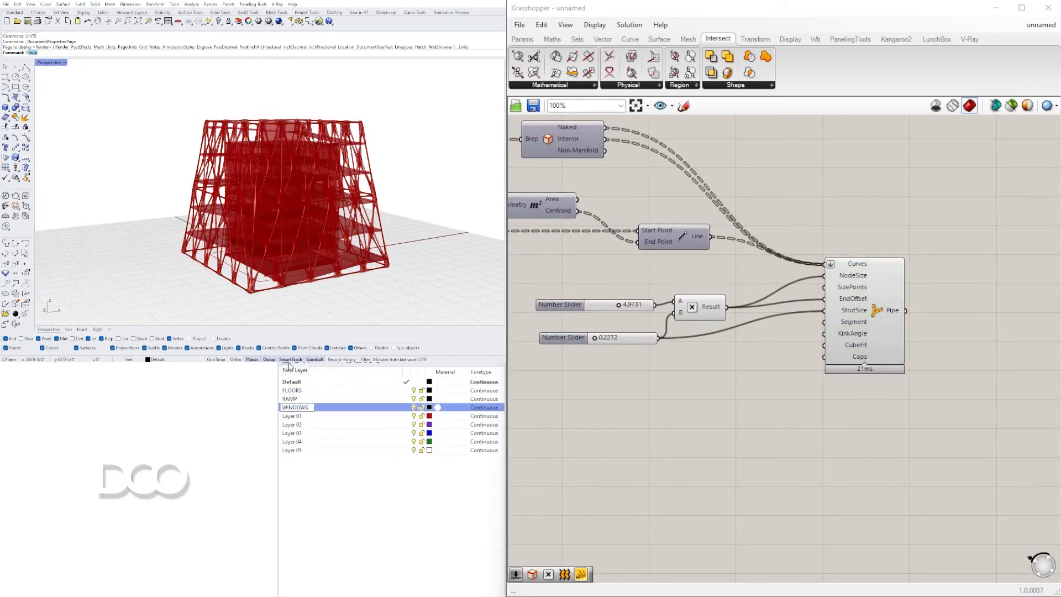
# - Add a SKIN layer after the floor, ramp and window layers and make FLOORS the current layer
pyautogui.click(287, 365)
pyautogui.press('Return')
pyautogui.moveTo(331, 140); pyautogui.dragTo(370, 179, button='right')
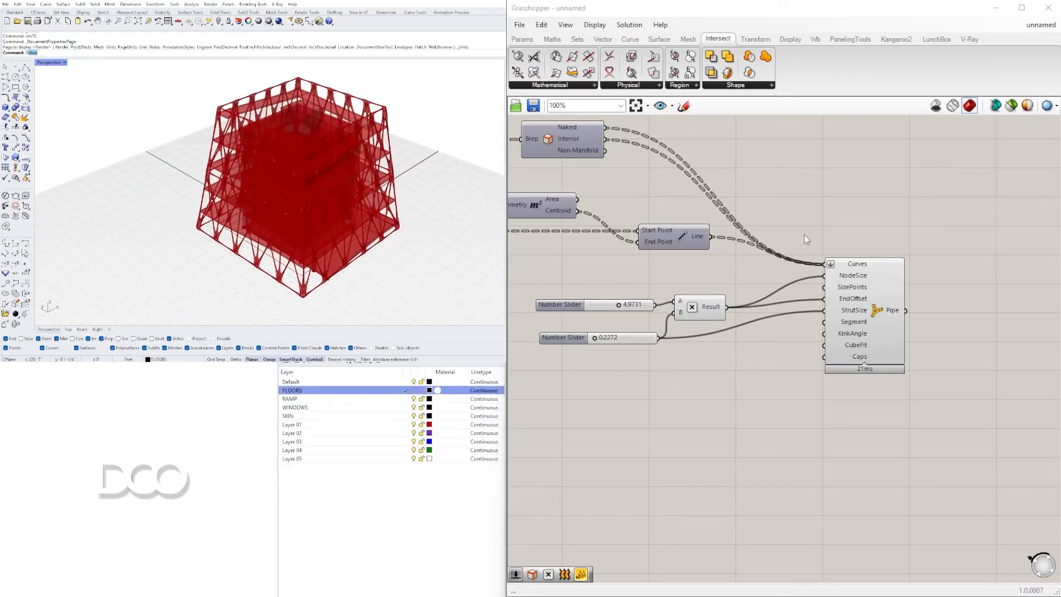
# - Hide the leftover construction preview and bake the floor Extrusion onto the FLOORS layer
pyautogui.moveTo(514, 189); pyautogui.dragTo(717, 357, button='right')
pyautogui.scroll(-1, 716, 358)
pyautogui.moveTo(867, 220); pyautogui.dragTo(724, 271)
pyautogui.scroll(-4, 884, 287)
pyautogui.moveTo(1023, 210); pyautogui.dragTo(796, 284, button='right')
pyautogui.scroll(2, 796, 284)
pyautogui.click(953, 162)
pyautogui.hotkey('ctrl', 'q')
pyautogui.scroll(-2, 918, 216)
pyautogui.moveTo(635, 232); pyautogui.dragTo(663, 309, button='right')
pyautogui.scroll(5, 762, 332)
pyautogui.click(810, 336)
# - Make RAMP the current layer and bake the Solid Difference of the ramps onto it
pyautogui.click(407, 400)
pyautogui.click(973, 208)
pyautogui.middleClick(972, 208)
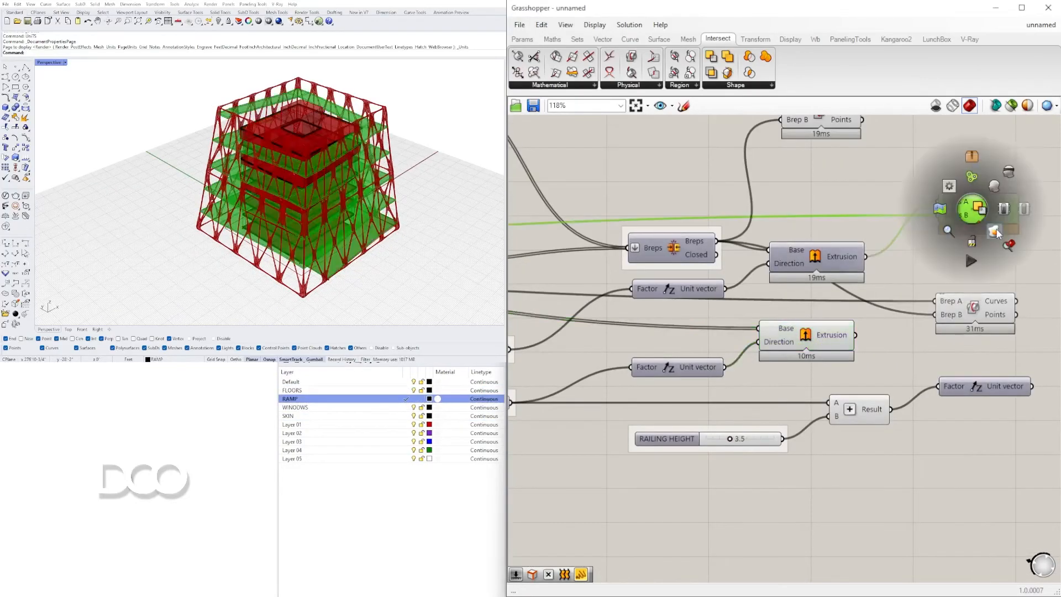
pyautogui.scroll(-1, 967, 308)
# - Add a WALL layer and bake the window and wall solids onto their respective layers
pyautogui.moveTo(967, 308); pyautogui.dragTo(568, 484, button='right')
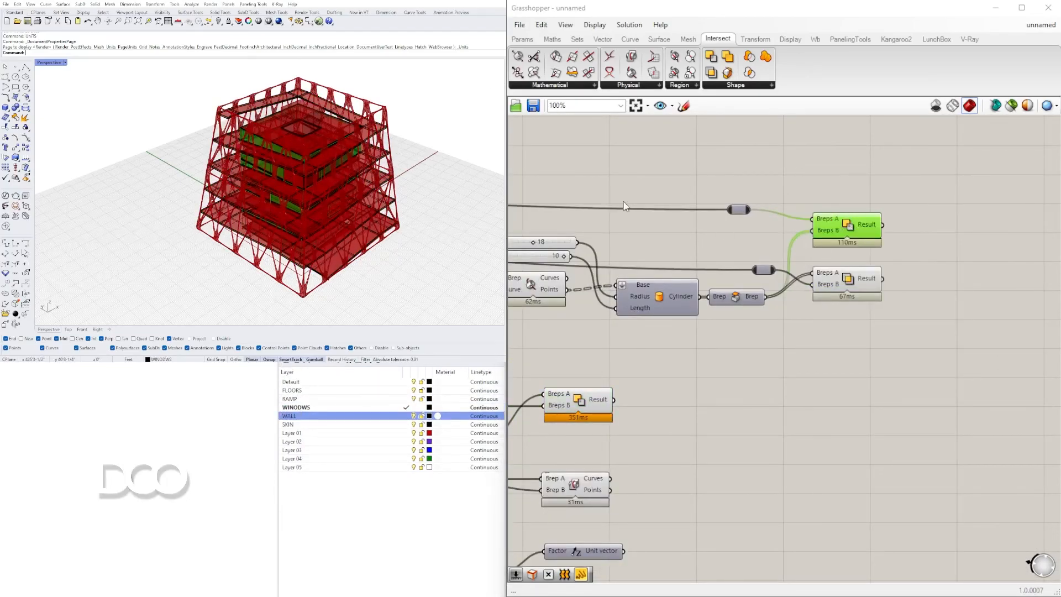
pyautogui.scroll(-7, 803, 377)
pyautogui.scroll(7, 699, 445)
pyautogui.click(663, 325)
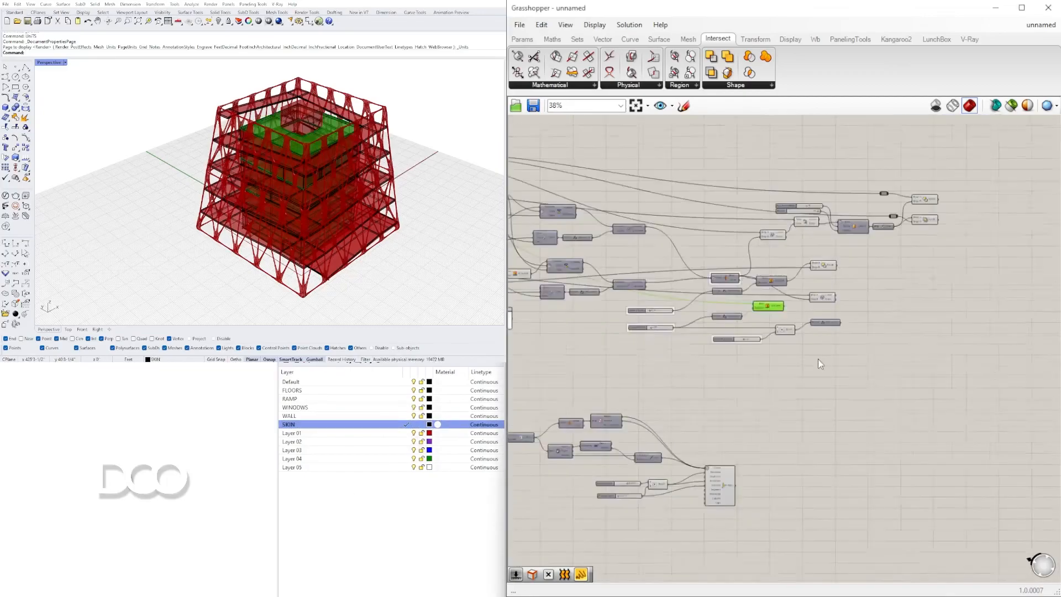
# - Bake the MultiPipe envelope onto the SKIN layer and create a HANDRAIL layer as the current one
pyautogui.scroll(-1, 839, 287)
pyautogui.moveTo(586, 531); pyautogui.dragTo(849, 231, button='right')
pyautogui.click(843, 428)
pyautogui.moveTo(956, 223); pyautogui.dragTo(828, 390, button='right')
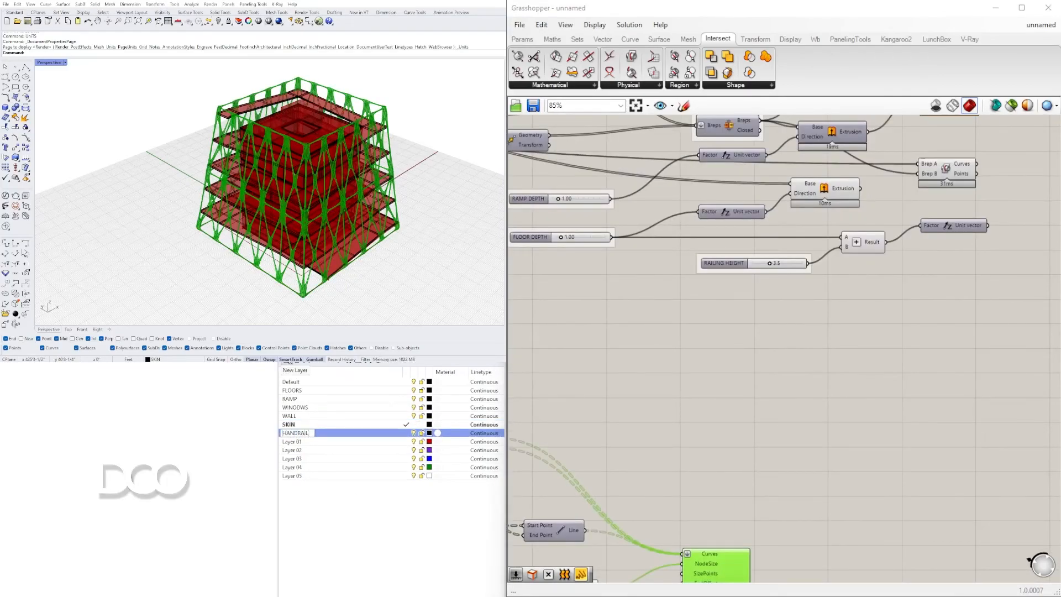
pyautogui.moveTo(944, 186); pyautogui.dragTo(811, 294, button='right')
# - Examine the Loft, Rotate and Move components upstream of the ramp extrusions to locate the base geometry for the handrail
pyautogui.click(818, 209)
pyautogui.scroll(-1, 819, 209)
pyautogui.moveTo(552, 221); pyautogui.dragTo(755, 221, button='right')
pyautogui.click(1010, 278)
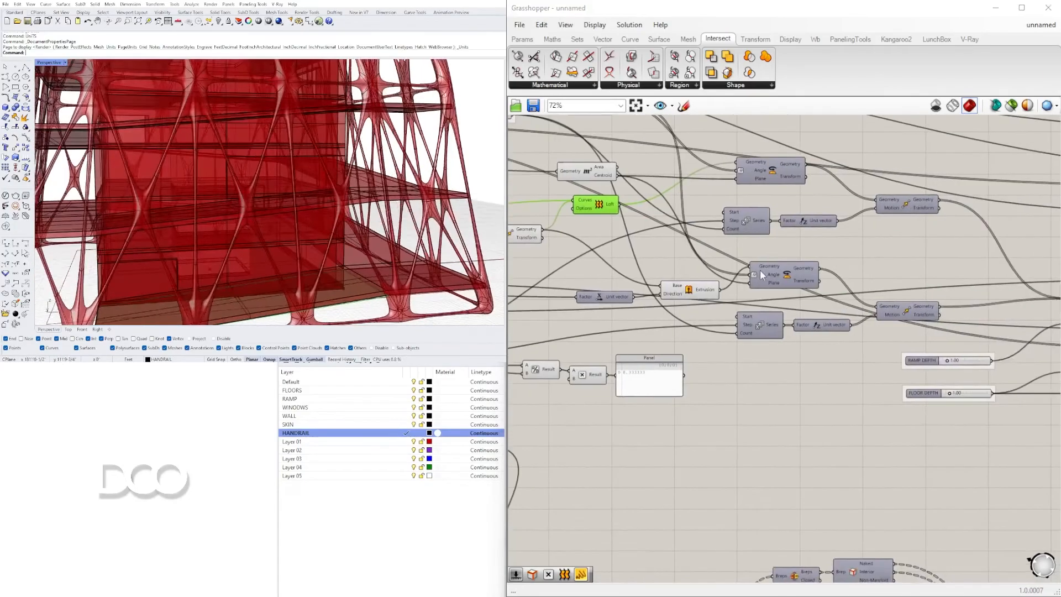
pyautogui.moveTo(760, 269); pyautogui.dragTo(1035, 484, button='right')
pyautogui.moveTo(553, 166); pyautogui.dragTo(819, 283, button='right')
pyautogui.click(818, 282)
pyautogui.click(1008, 206)
pyautogui.moveTo(1008, 206); pyautogui.dragTo(736, 240, button='right')
pyautogui.moveTo(995, 299); pyautogui.dragTo(785, 304, button='right')
pyautogui.scroll(-1, 785, 304)
pyautogui.moveTo(984, 315); pyautogui.dragTo(580, 357, button='right')
pyautogui.moveTo(780, 412); pyautogui.dragTo(772, 422)
pyautogui.scroll(2, 772, 422)
pyautogui.moveTo(772, 421); pyautogui.dragTo(879, 324, button='right')
pyautogui.click(823, 257)
pyautogui.scroll(-3, 824, 257)
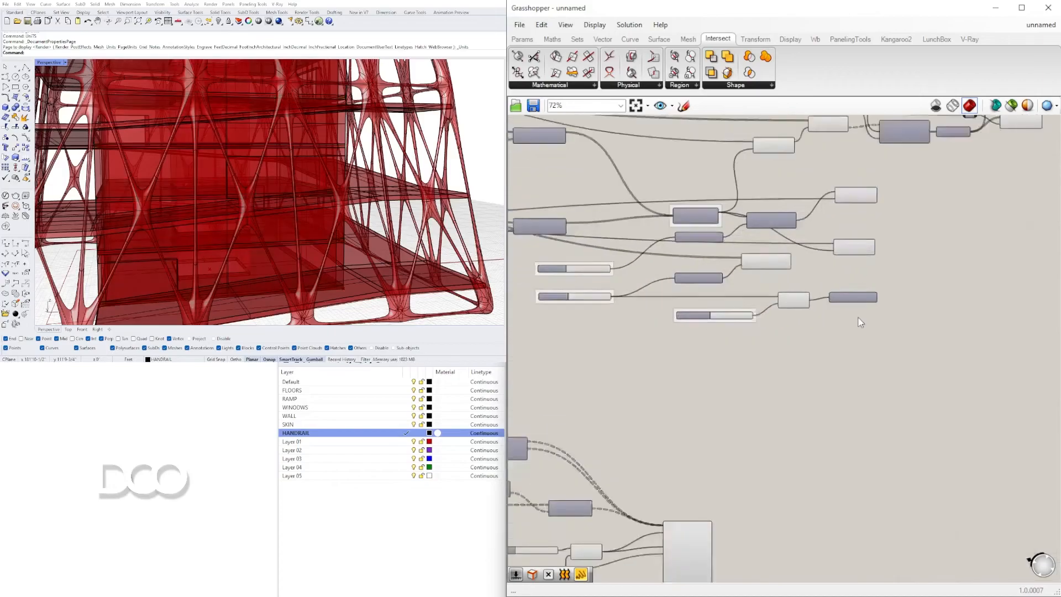
# - Undo the recent series of changes to the Grasshopper definition
pyautogui.scroll(3, 865, 313)
pyautogui.hotkey('ctrl', 'z')
pyautogui.hotkey('ctrl', 'z')
pyautogui.hotkey('ctrl', 'z')
pyautogui.hotkey('ctrl', 'z')
pyautogui.hotkey('ctrl', 'z')
pyautogui.hotkey('ctrl', 'z')
pyautogui.hotkey('ctrl', 'z')
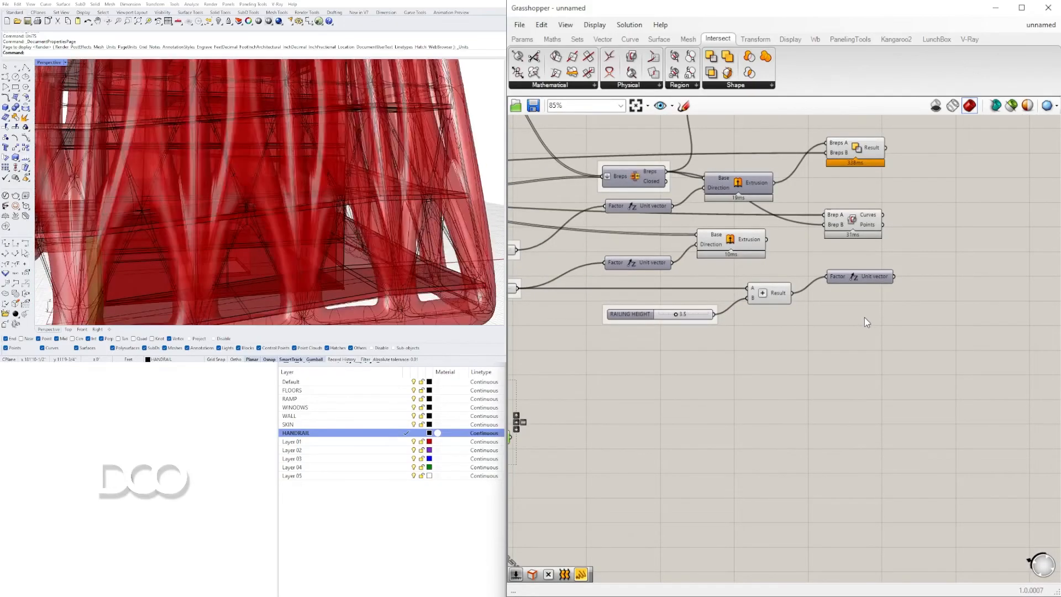
pyautogui.hotkey('ctrl', 'z')
pyautogui.hotkey('ctrl', 'z')
pyautogui.hotkey('ctrl', 'z')
# - Extrude the handrail base along the railing height's unit vector and bake it onto the HANDRAIL layer
pyautogui.doubleClick(966, 261)
pyautogui.moveTo(908, 294); pyautogui.dragTo(960, 283)
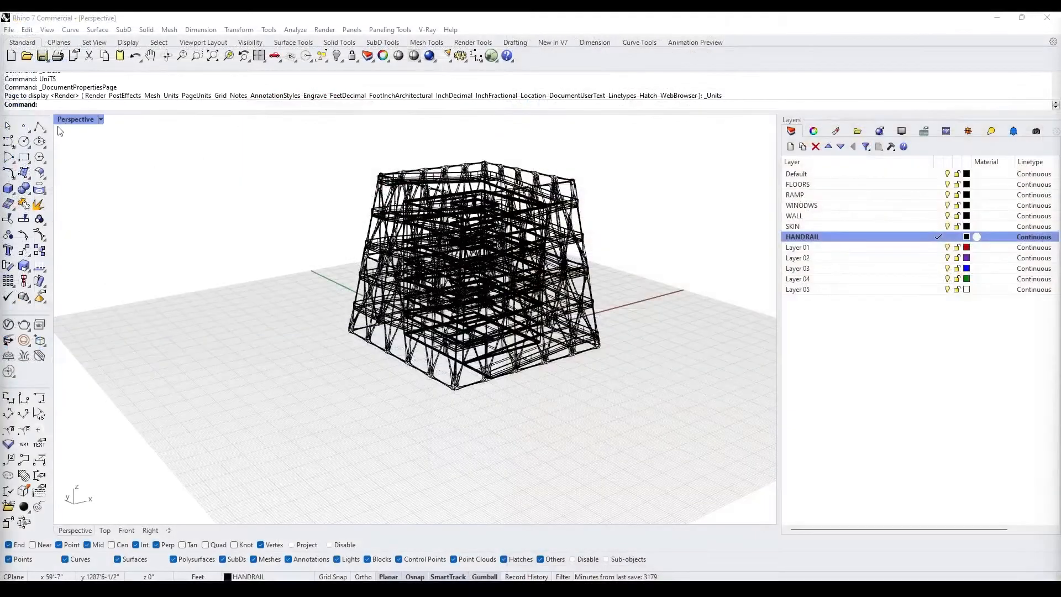
pyautogui.moveTo(540, 270); pyautogui.dragTo(487, 277, button='right')
pyautogui.click(305, 218)
pyautogui.moveTo(306, 218); pyautogui.dragTo(302, 371, button='right')
pyautogui.moveTo(428, 283); pyautogui.dragTo(427, 274)
pyautogui.hotkey('ctrl', 'z')
# - Switch Rhino's Perspective viewport from wireframe to a shaded display mode
pyautogui.doubleClick(76, 120)
pyautogui.click(82, 130)
pyautogui.click(78, 119)
pyautogui.click(107, 133)
pyautogui.scroll(-10, 170, 155)
pyautogui.click(233, 161)
pyautogui.scroll(10, 233, 165)
pyautogui.moveTo(316, 204); pyautogui.dragTo(295, 262, button='right')
# - Try to scale the baked envelope skin with the gumball
pyautogui.moveTo(77, 317); pyautogui.dragTo(85, 316)
pyautogui.doubleClick(438, 120)
pyautogui.moveTo(331, 387); pyautogui.dragTo(276, 335, button='right')
pyautogui.scroll(-3, 287, 309)
pyautogui.hotkey('ctrl', 'z')
# - Enable the Cen object snap and enlarge the envelope skin by a factor of 1.2 with Scale2D from the building's centre
pyautogui.scroll(-5, 277, 336)
pyautogui.moveTo(331, 232); pyautogui.dragTo(276, 214, button='right')
pyautogui.scroll(5, 276, 214)
pyautogui.write('S')
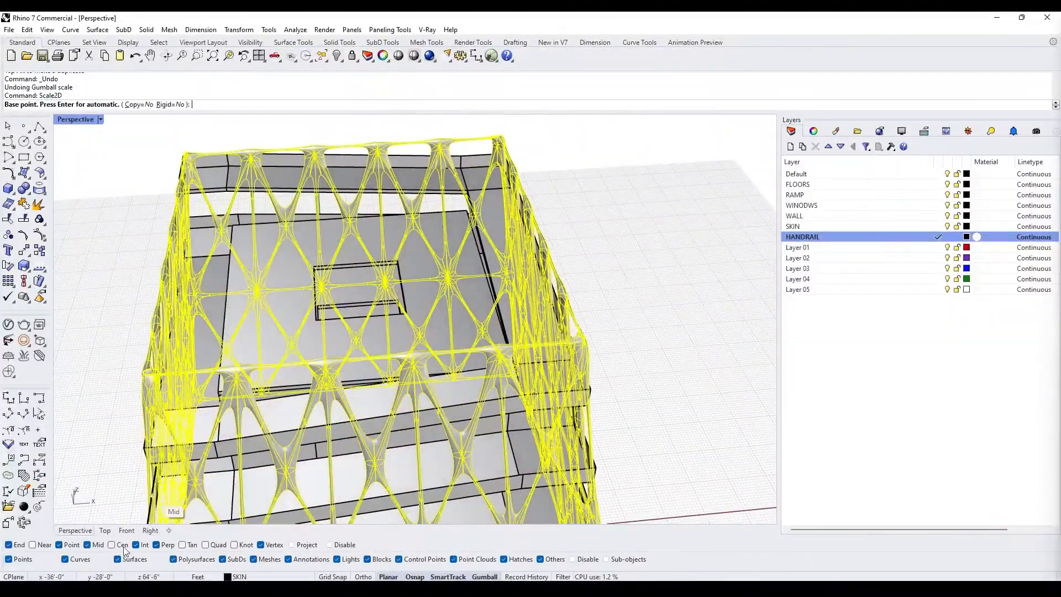
pyautogui.click(112, 545)
pyautogui.scroll(4, 357, 266)
pyautogui.click(36, 128)
pyautogui.click(268, 271)
pyautogui.moveTo(365, 315); pyautogui.dragTo(437, 376, button='right')
pyautogui.write('cale2D')
pyautogui.press('Return')
pyautogui.click(438, 386)
pyautogui.write('1.2')
pyautogui.press('Return')
# - Hide the SKIN, RAMP and HANDRAIL layers and make WALL the current layer
pyautogui.scroll(-8, 438, 332)
pyautogui.moveTo(475, 288); pyautogui.dragTo(558, 310, button='right')
pyautogui.click(594, 364)
pyautogui.click(947, 227)
pyautogui.scroll(3, 470, 332)
pyautogui.moveTo(469, 354); pyautogui.dragTo(559, 326, button='right')
pyautogui.click(947, 196)
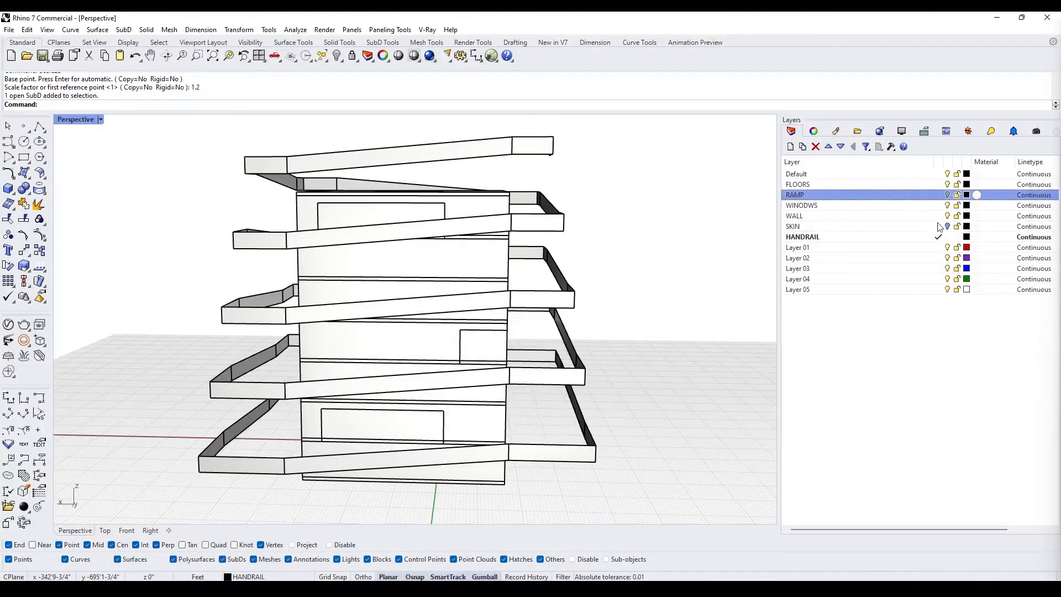
pyautogui.click(939, 216)
pyautogui.click(948, 237)
# - Move the wall polysurface onto the WALL layer and select the window solids remaining on the WINODWS layer
pyautogui.moveTo(442, 221); pyautogui.dragTo(462, 263, button='right')
pyautogui.scroll(5, 443, 238)
pyautogui.click(443, 249)
pyautogui.press('Escape')
pyautogui.rightClick(806, 206)
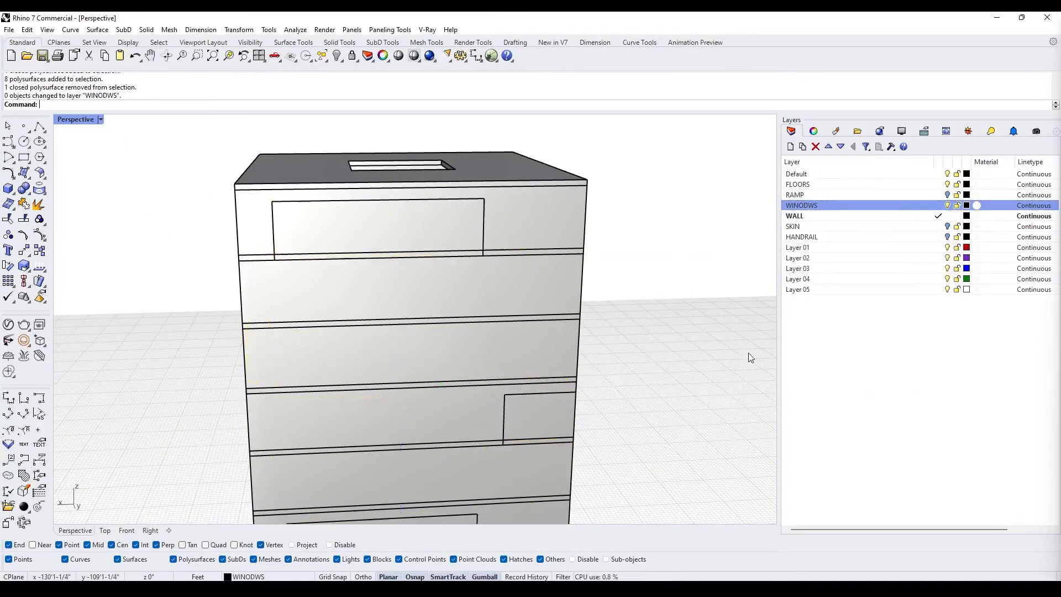
pyautogui.moveTo(580, 250); pyautogui.dragTo(581, 277, button='right')
pyautogui.keyDown('shift'); pyautogui.click(569, 343); pyautogui.keyUp('shift')
pyautogui.keyDown('shift'); pyautogui.click(564, 415); pyautogui.keyUp('shift')
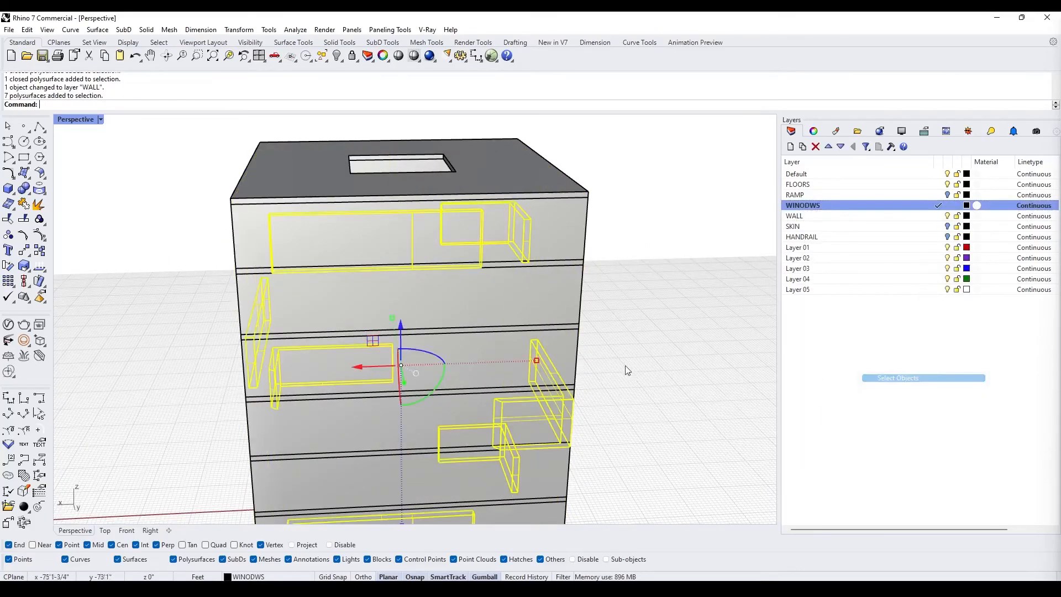
# - Switch all layers back on, with the window solids isolated and copied to the clipboard
pyautogui.scroll(-5, 546, 299)
pyautogui.click(948, 226)
pyautogui.click(913, 362)
pyautogui.hotkey('ctrl', 'shift', 'h')
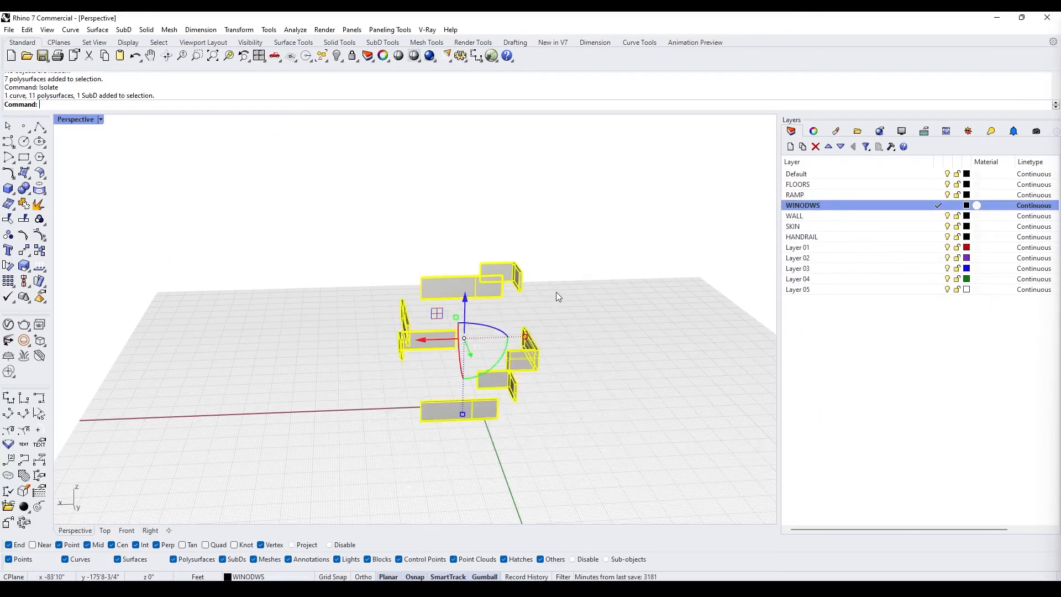
pyautogui.moveTo(501, 414); pyautogui.dragTo(552, 420, button='right')
pyautogui.moveTo(662, 490); pyautogui.dragTo(431, 309)
pyautogui.keyDown('shift'); pyautogui.moveTo(492, 446); pyautogui.dragTo(485, 440, button='right'); pyautogui.keyUp('shift')
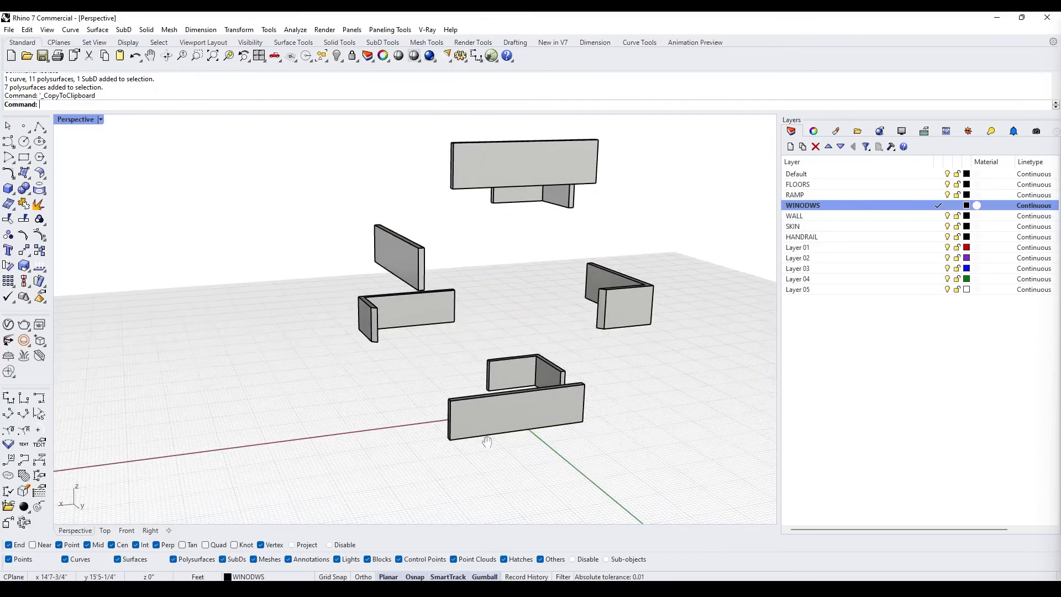
# - Convert the isolated window solids into thin hollow frames around the openings
pyautogui.moveTo(500, 424); pyautogui.dragTo(493, 416)
pyautogui.moveTo(494, 415); pyautogui.dragTo(408, 437, button='right')
pyautogui.moveTo(407, 436); pyautogui.dragTo(396, 423)
pyautogui.moveTo(497, 432); pyautogui.dragTo(600, 446, button='right')
pyautogui.moveTo(599, 446); pyautogui.dragTo(581, 431)
pyautogui.moveTo(553, 387); pyautogui.dragTo(385, 372, button='right')
pyautogui.press('Return')
# - Start extruding an edge of a window frame and make Layer 03 the current layer
pyautogui.scroll(5, 370, 316)
pyautogui.scroll(5, 384, 372)
pyautogui.write('E')
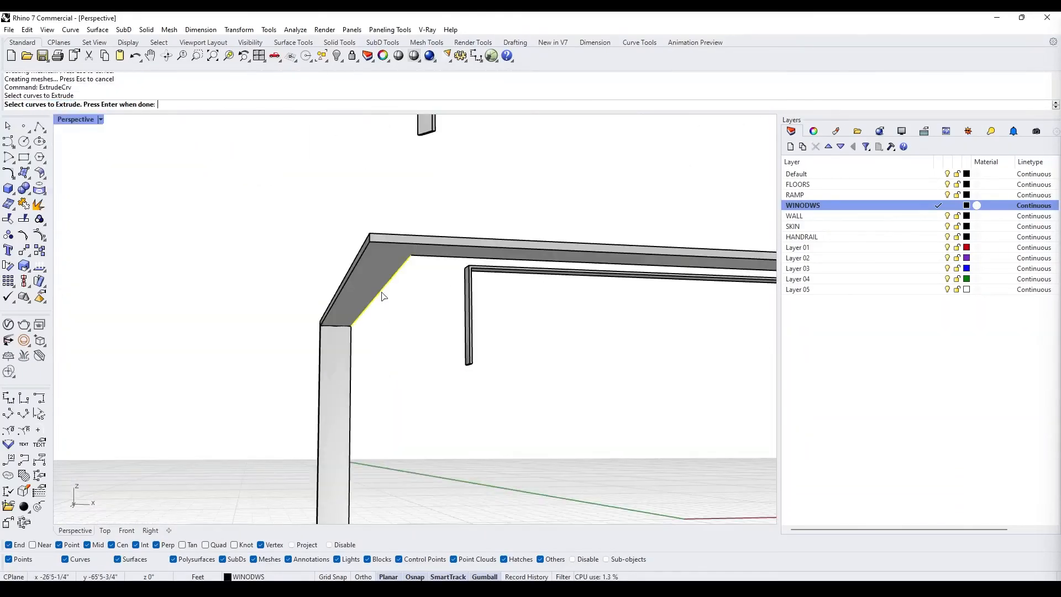
pyautogui.click(382, 294)
pyautogui.press('Return')
pyautogui.click(369, 419)
pyautogui.click(940, 269)
pyautogui.press('Return')
# - Select the upper inner edges of all the window frames as the curves to extrude
pyautogui.click(404, 317)
pyautogui.moveTo(404, 318); pyautogui.dragTo(357, 310, button='right')
pyautogui.click(411, 160)
pyautogui.scroll(-3, 499, 329)
pyautogui.scroll(4, 410, 286)
pyautogui.click(433, 301)
pyautogui.scroll(-6, 433, 301)
pyautogui.scroll(6, 357, 310)
pyautogui.click(544, 224)
pyautogui.scroll(-5, 437, 334)
pyautogui.moveTo(612, 406); pyautogui.dragTo(658, 312, button='right')
pyautogui.press('Return')
pyautogui.scroll(-2, 359, 370)
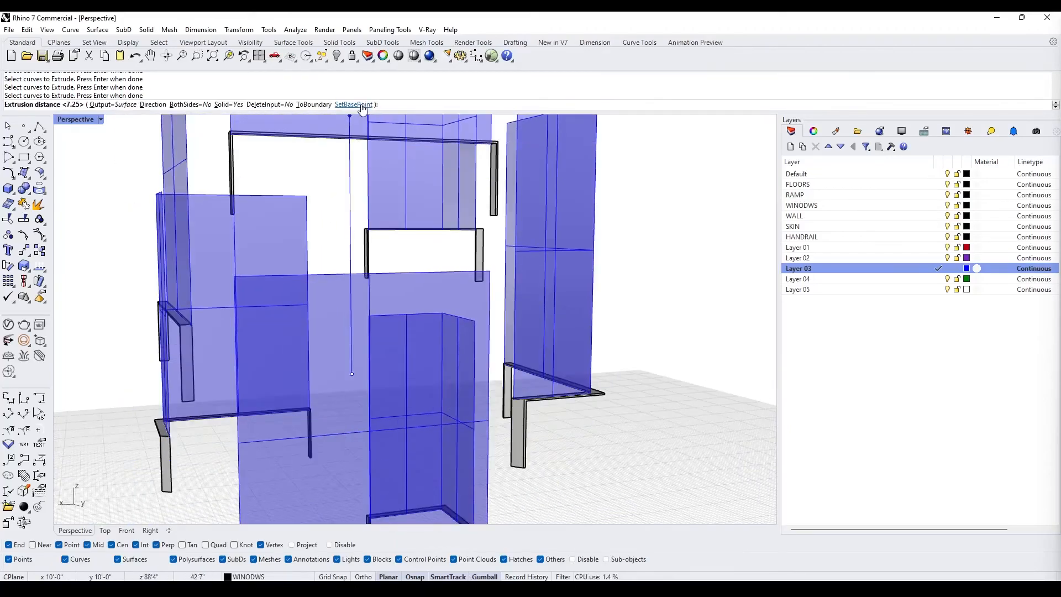
# - Extrude the selected edges by one frame opening's height, picking its upper corner as base point and its lower corner as the end
pyautogui.click(354, 104)
pyautogui.moveTo(421, 221); pyautogui.dragTo(509, 204, button='right')
pyautogui.scroll(5, 521, 168)
pyautogui.click(524, 164)
pyautogui.click(532, 363)
pyautogui.scroll(-8, 514, 332)
pyautogui.moveTo(514, 301); pyautogui.dragTo(433, 318, button='right')
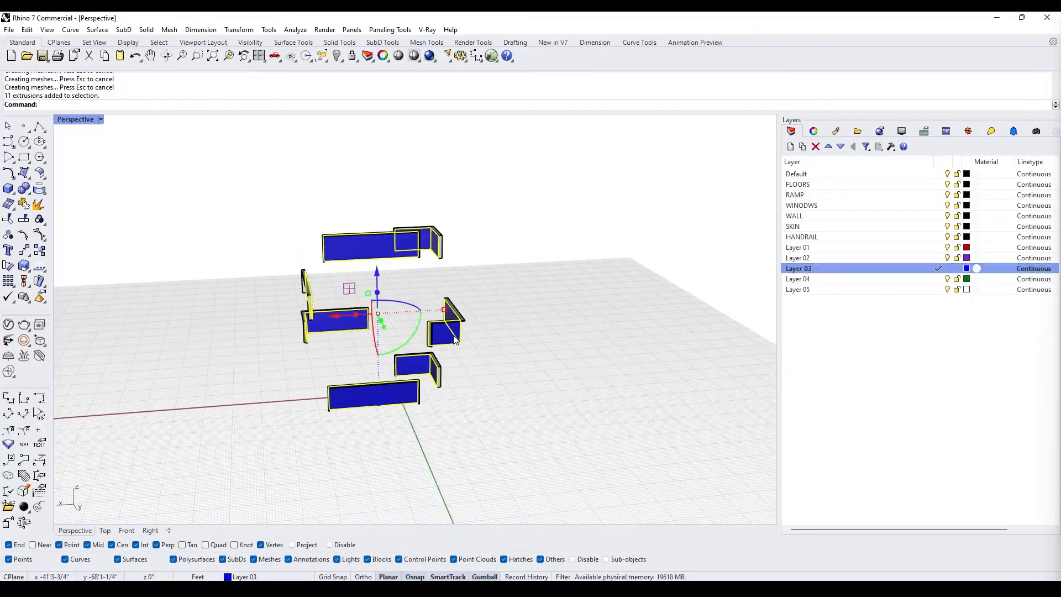
# - Offset the selected window panels into solids 0.0833333 thick with sharp corners, flipping the offset direction for all of them
pyautogui.scroll(4, 386, 345)
pyautogui.moveTo(385, 345); pyautogui.dragTo(487, 365, button='right')
pyautogui.write('F')
pyautogui.press('Return')
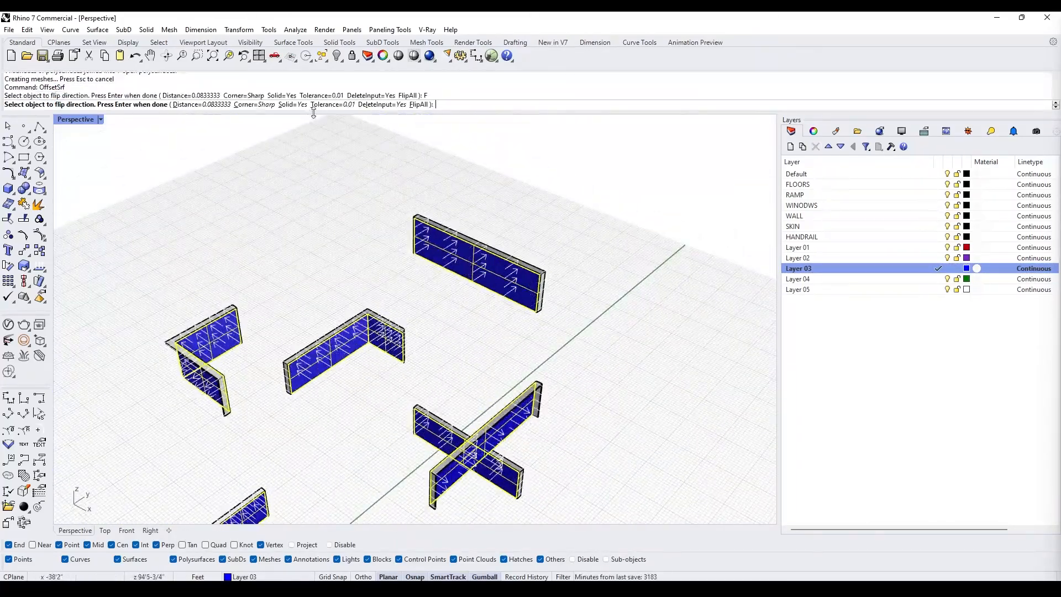
pyautogui.scroll(-5, 311, 252)
# - Show all hidden objects and delete the stray open curve at the roof opening
pyautogui.write('Show')
pyautogui.press('Return')
pyautogui.moveTo(311, 252); pyautogui.dragTo(381, 337, button='right')
pyautogui.scroll(-3, 376, 221)
pyautogui.click(387, 243)
pyautogui.moveTo(387, 244); pyautogui.dragTo(393, 354, button='right')
pyautogui.click(333, 217)
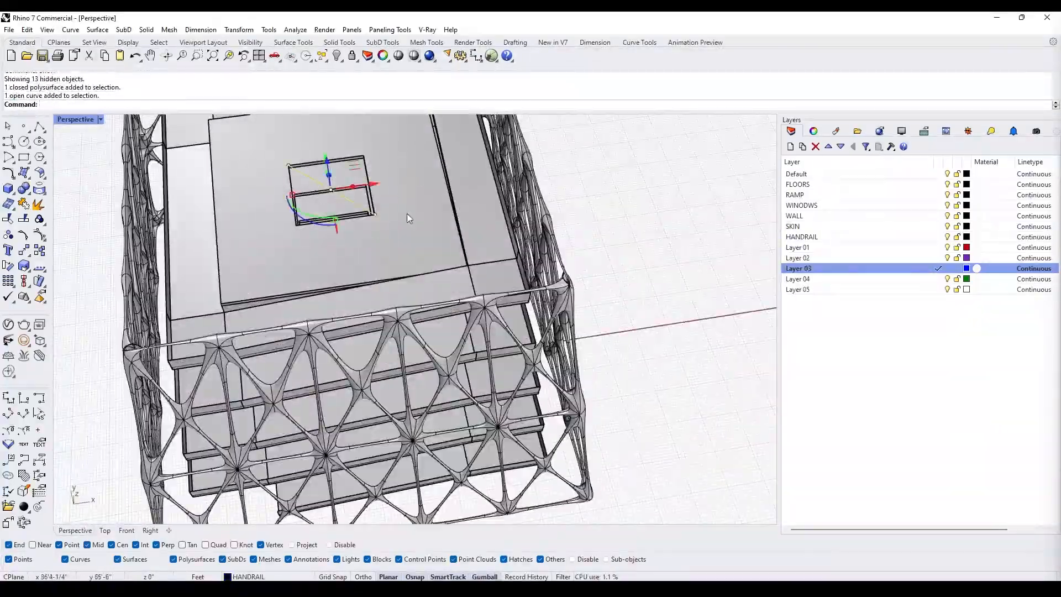
pyautogui.press('Delete')
# - Make Layer 01 the current layer and hide the SKIN layer
pyautogui.click(938, 248)
pyautogui.scroll(-5, 443, 277)
pyautogui.moveTo(597, 206); pyautogui.dragTo(625, 238, button='right')
pyautogui.click(947, 227)
pyautogui.scroll(3, 555, 354)
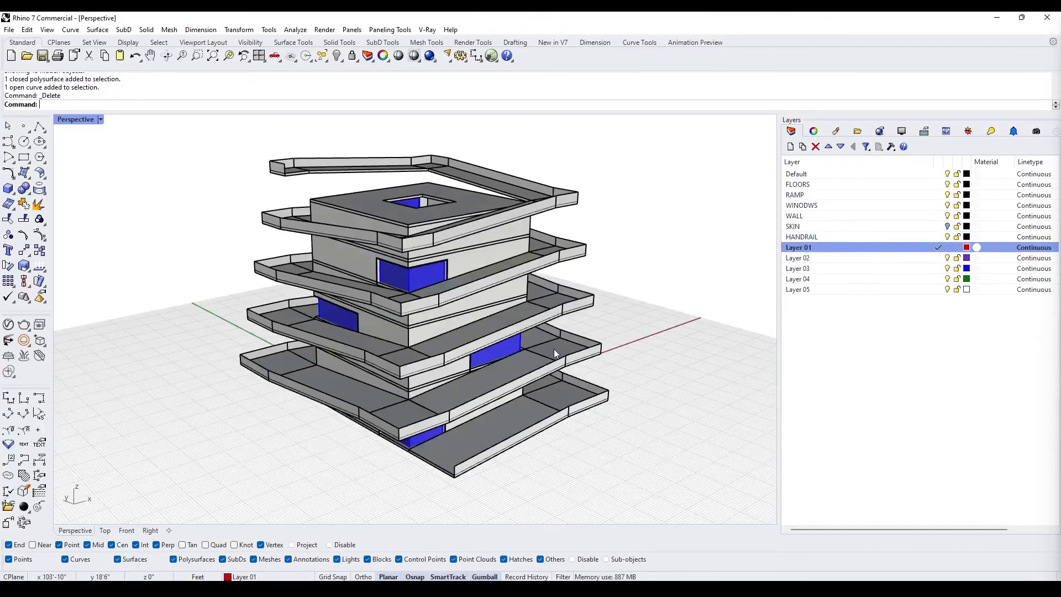
# - Section the building with a vertical clipping plane on Layer 01
pyautogui.write('v')
pyautogui.press('Return')
pyautogui.moveTo(554, 309); pyautogui.dragTo(442, 353, button='right')
pyautogui.click(399, 220)
# - Draw a tall box up through the building's core as the elevator shaft and rename the Default layer as ELEVATOR
pyautogui.scroll(-3, 399, 220)
pyautogui.click(585, 142)
pyautogui.click(517, 138)
pyautogui.moveTo(517, 266); pyautogui.dragTo(531, 182, button='right')
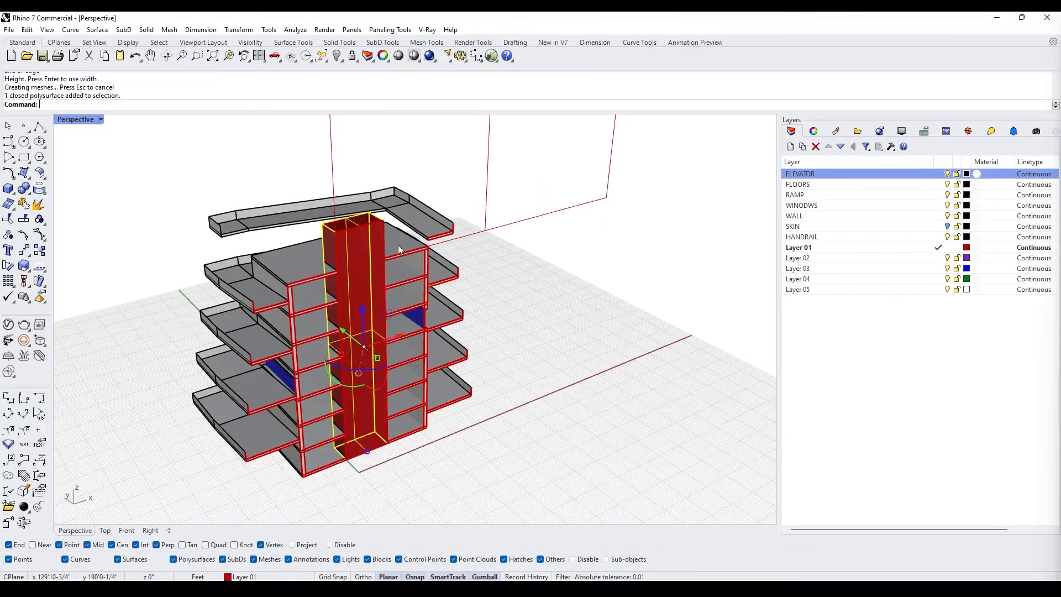
# - Move the elevator shaft box onto the ELEVATOR layer
pyautogui.click(353, 301)
pyautogui.moveTo(363, 291); pyautogui.dragTo(498, 332, button='right')
pyautogui.click(364, 299)
pyautogui.click(530, 214)
pyautogui.moveTo(531, 276); pyautogui.dragTo(476, 166, button='right')
pyautogui.scroll(3, 476, 249)
# - Shell the elevator shaft box with a thickness of 0.25, removing its underside face
pyautogui.write('Shell')
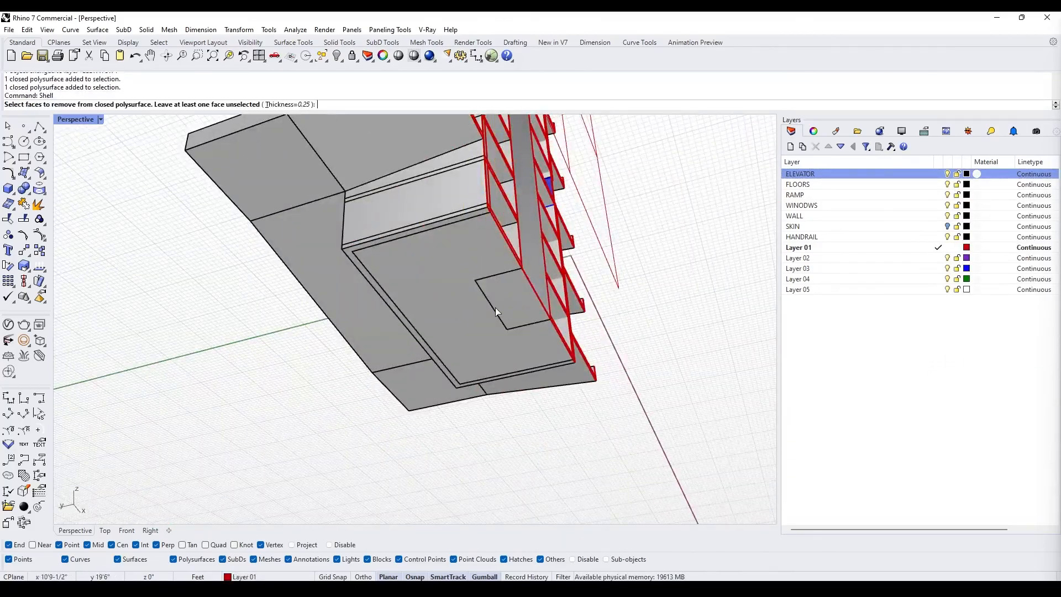
pyautogui.press('Return')
pyautogui.click(507, 299)
pyautogui.press('Return')
pyautogui.moveTo(508, 299); pyautogui.dragTo(341, 358, button='right')
pyautogui.scroll(3, 340, 358)
# - Slide the clipping plane along the building to section the elevator shaft and floors at different depths
pyautogui.scroll(-6, 547, 343)
pyautogui.moveTo(540, 175); pyautogui.dragTo(545, 331, button='right')
pyautogui.click(541, 258)
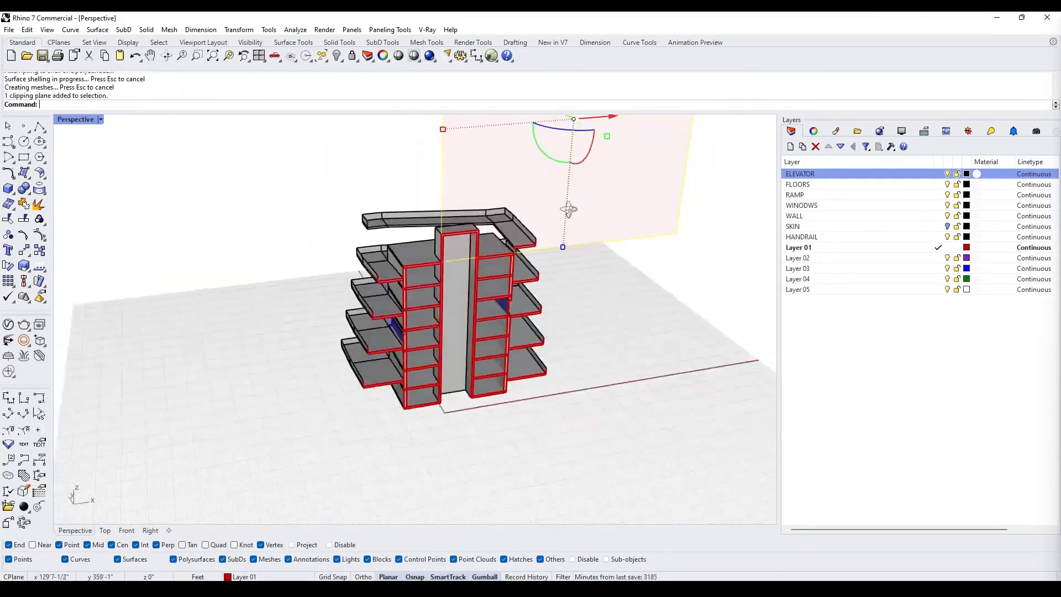
pyautogui.moveTo(540, 206); pyautogui.dragTo(492, 166, button='right')
pyautogui.scroll(5, 338, 340)
pyautogui.scroll(-6, 339, 340)
pyautogui.moveTo(442, 298); pyautogui.dragTo(604, 341, button='right')
pyautogui.moveTo(563, 198); pyautogui.dragTo(630, 205)
pyautogui.scroll(5, 531, 443)
pyautogui.moveTo(542, 470); pyautogui.dragTo(597, 364, button='right')
pyautogui.scroll(5, 389, 371)
pyautogui.scroll(-8, 533, 268)
pyautogui.moveTo(553, 193); pyautogui.dragTo(506, 171)
pyautogui.moveTo(534, 407); pyautogui.dragTo(544, 371, button='right')
pyautogui.click(365, 222)
pyautogui.moveTo(366, 221); pyautogui.dragTo(420, 232, button='right')
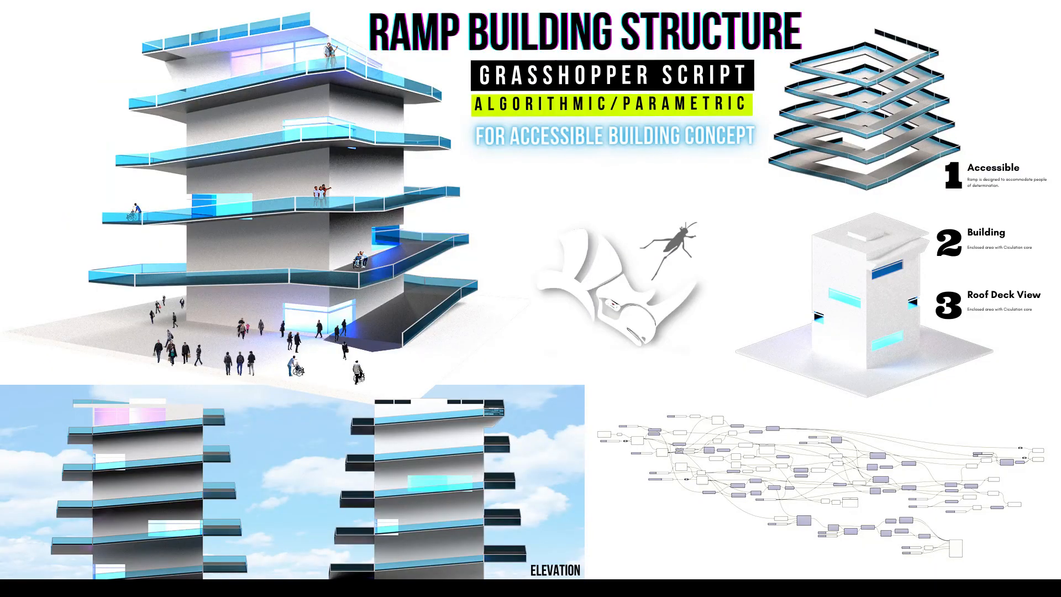